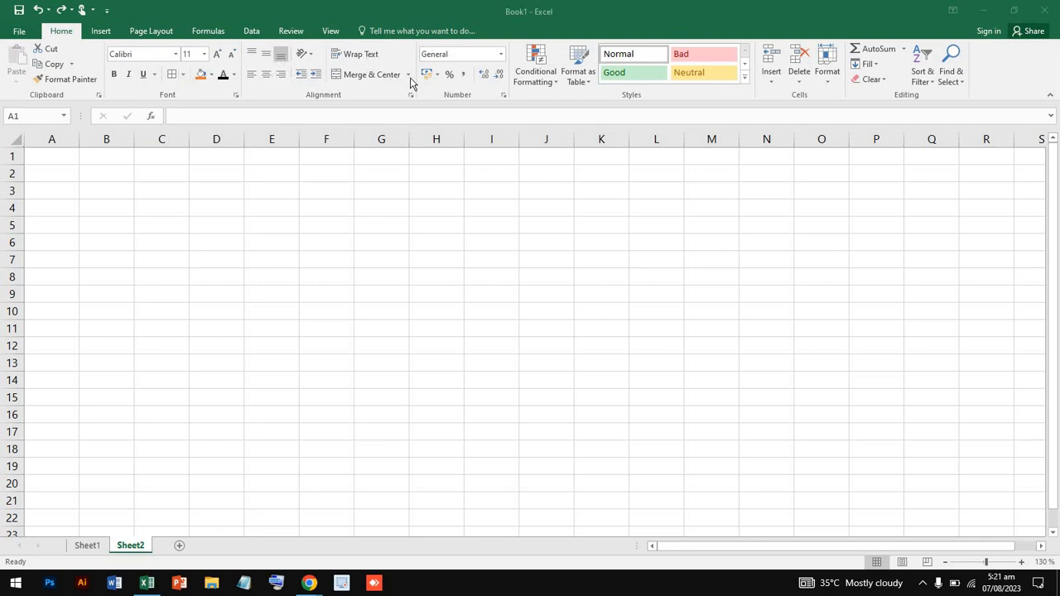
left_click(774, 85)
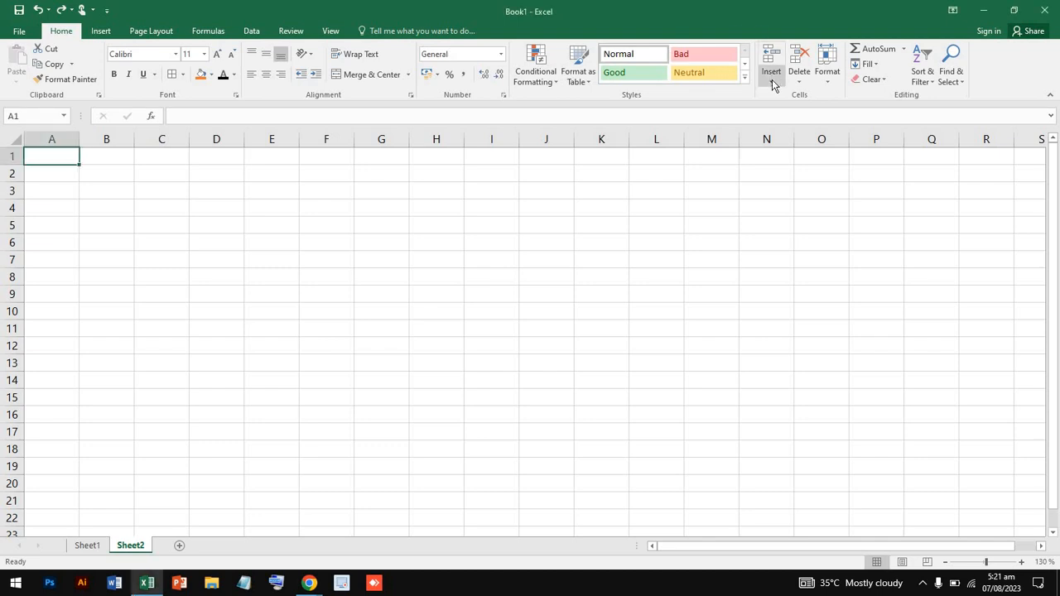
left_click(826, 80)
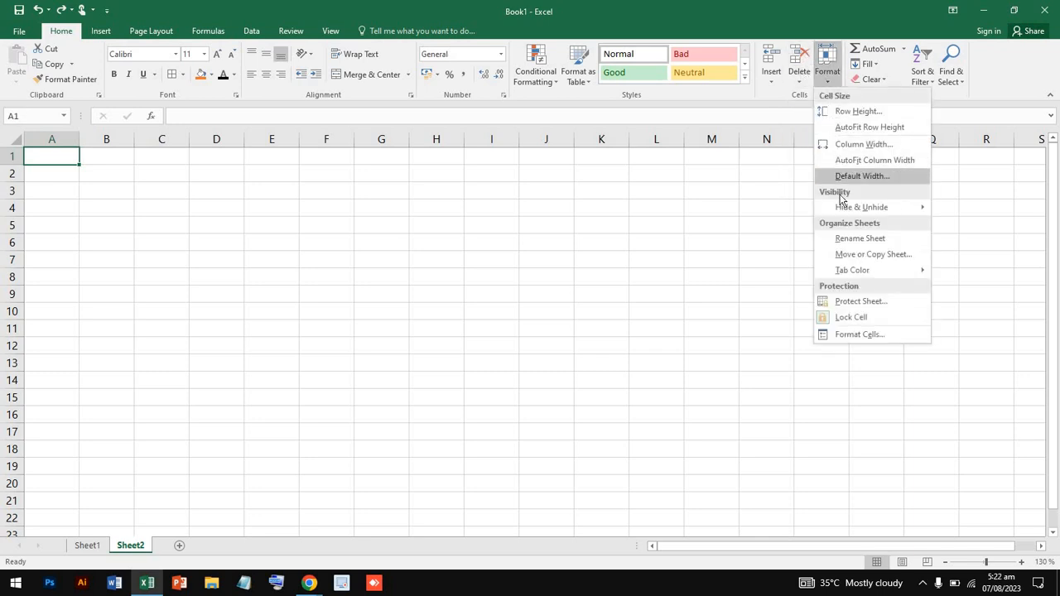
left_click(884, 53)
left_click(889, 53)
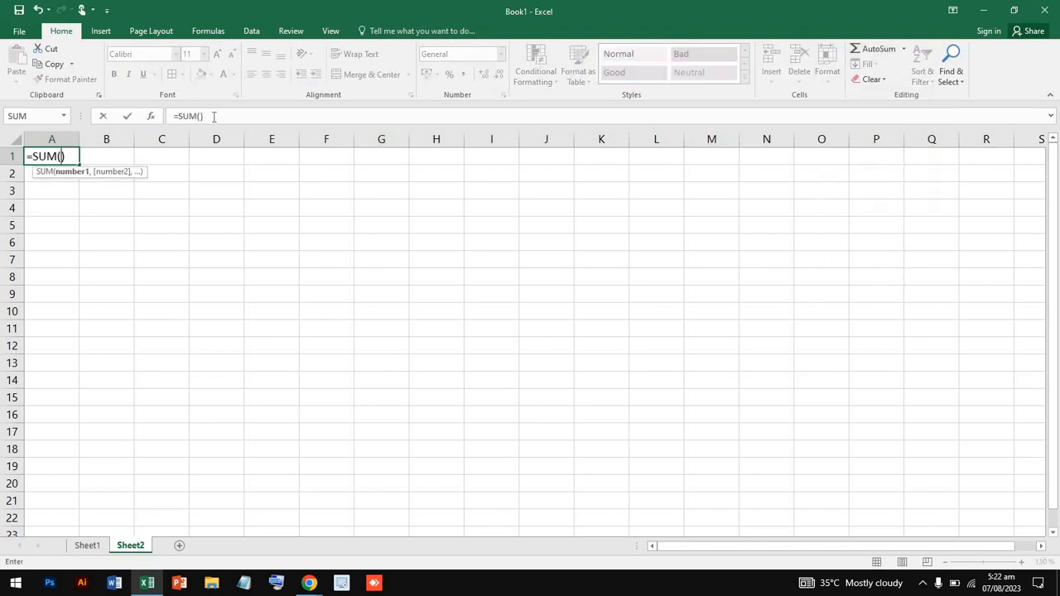
left_click_drag(214, 117, 150, 110)
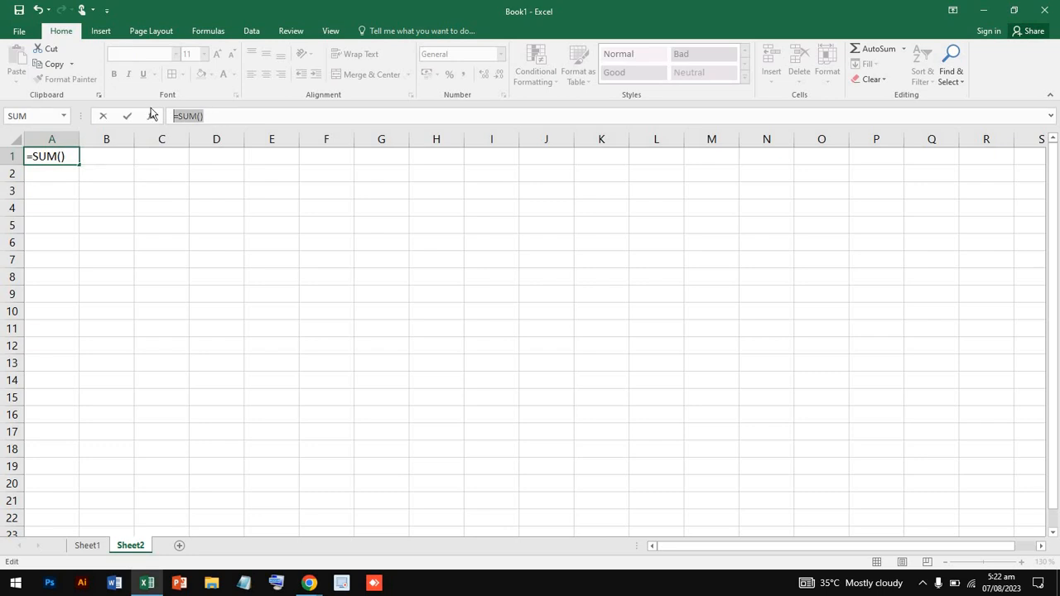
key("BackSpace")
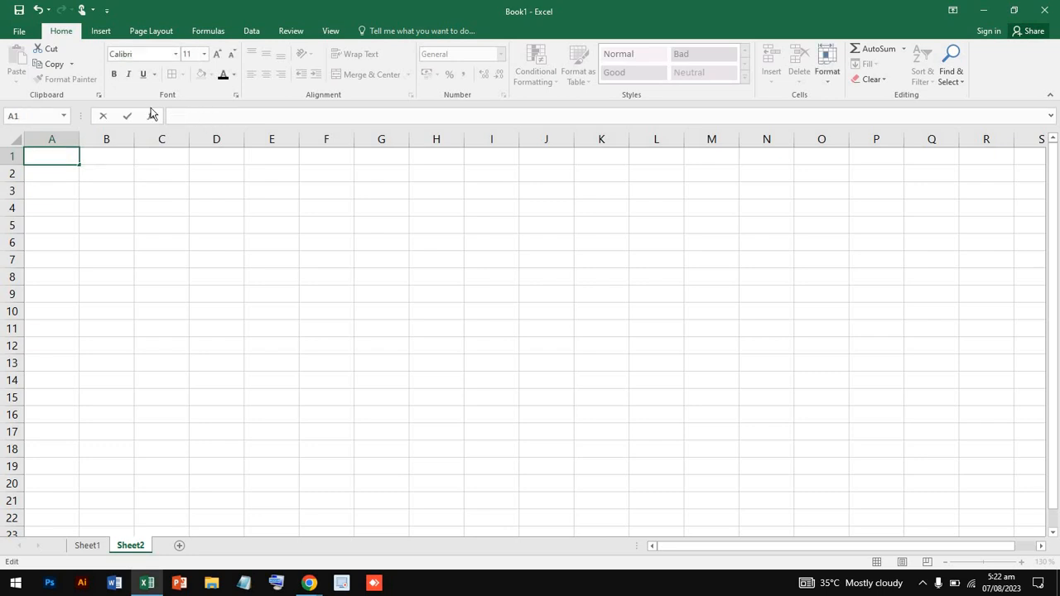
left_click(199, 178)
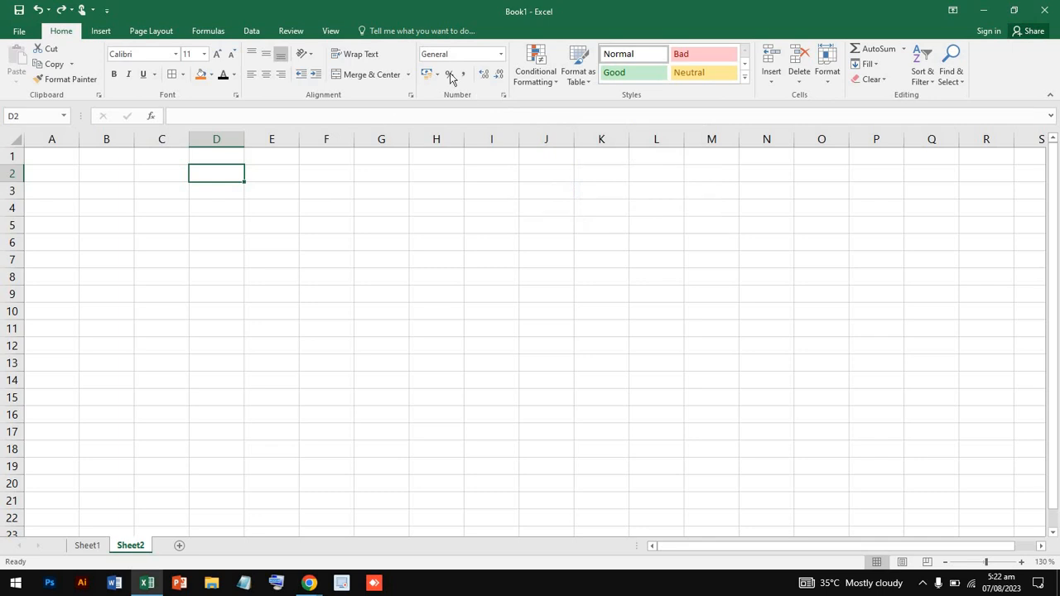
Examine the available number formats for the empty cells A1 and E5
left_click(72, 162)
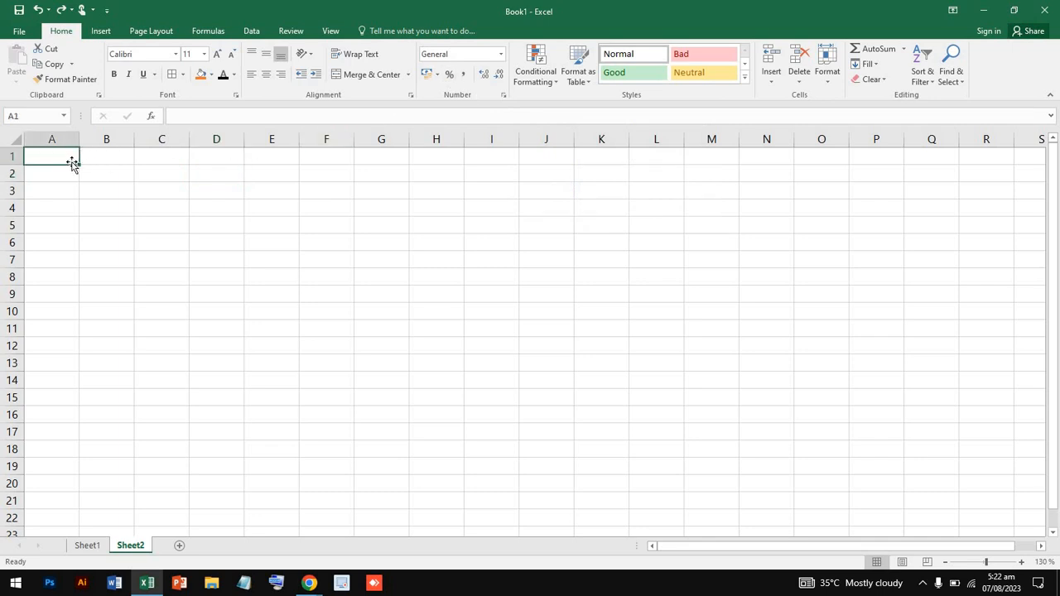
left_click(500, 54)
left_click(501, 54)
left_click(501, 54)
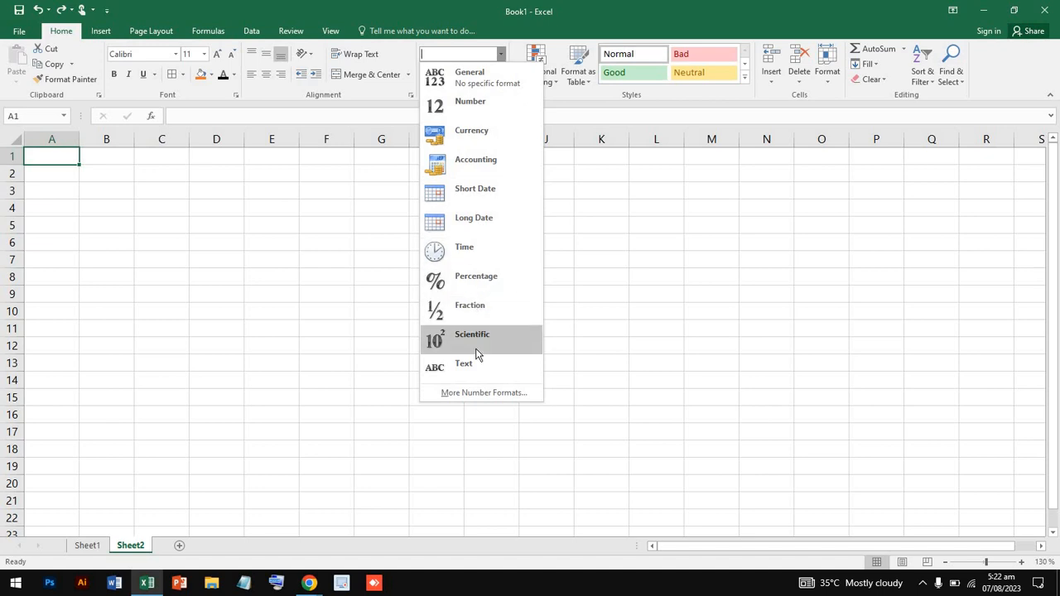
left_click(319, 192)
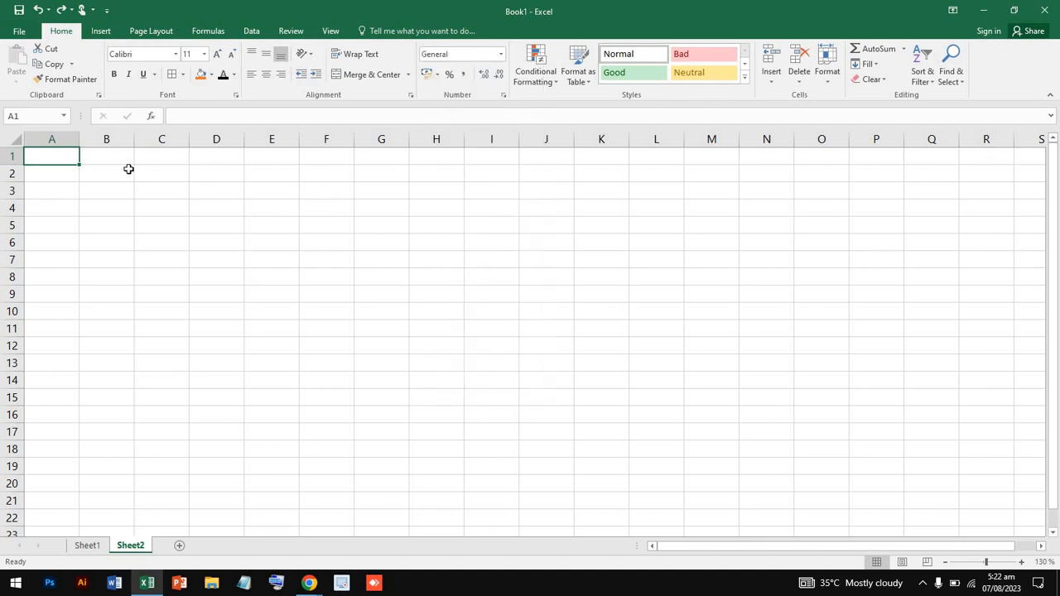
left_click(265, 220)
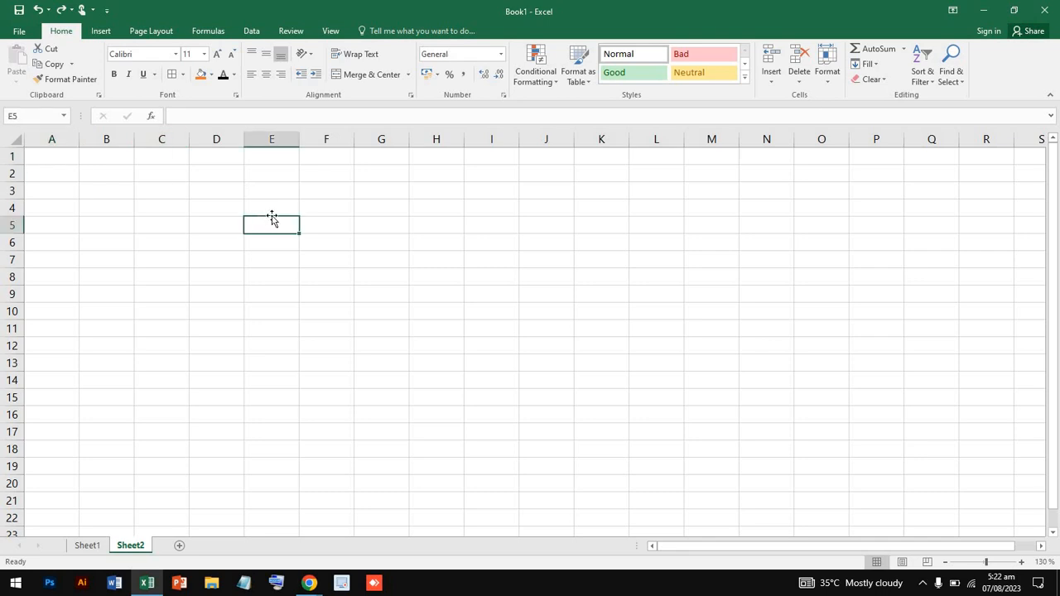
left_click(484, 55)
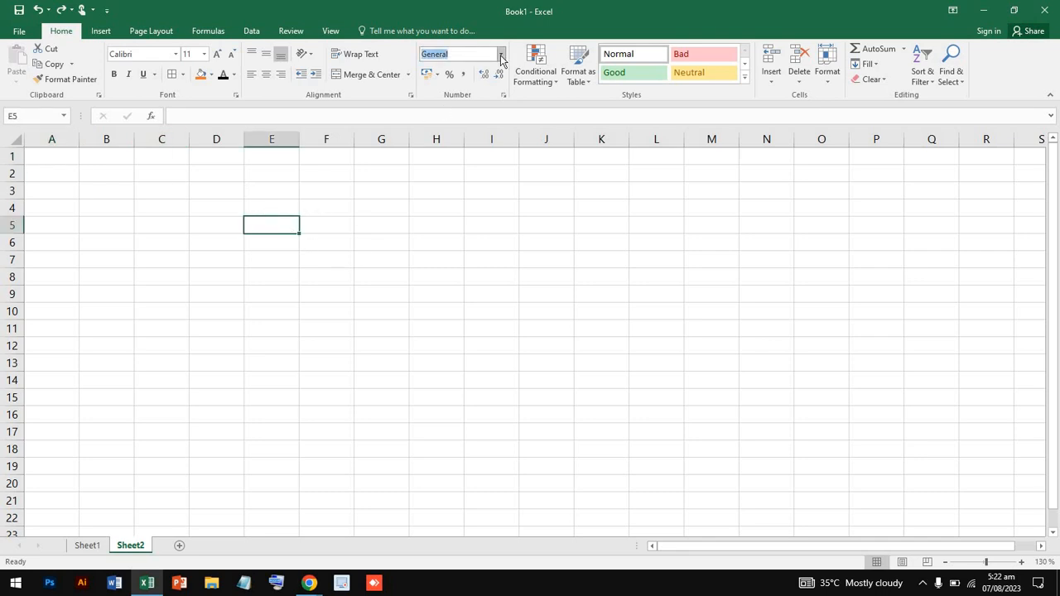
left_click(500, 54)
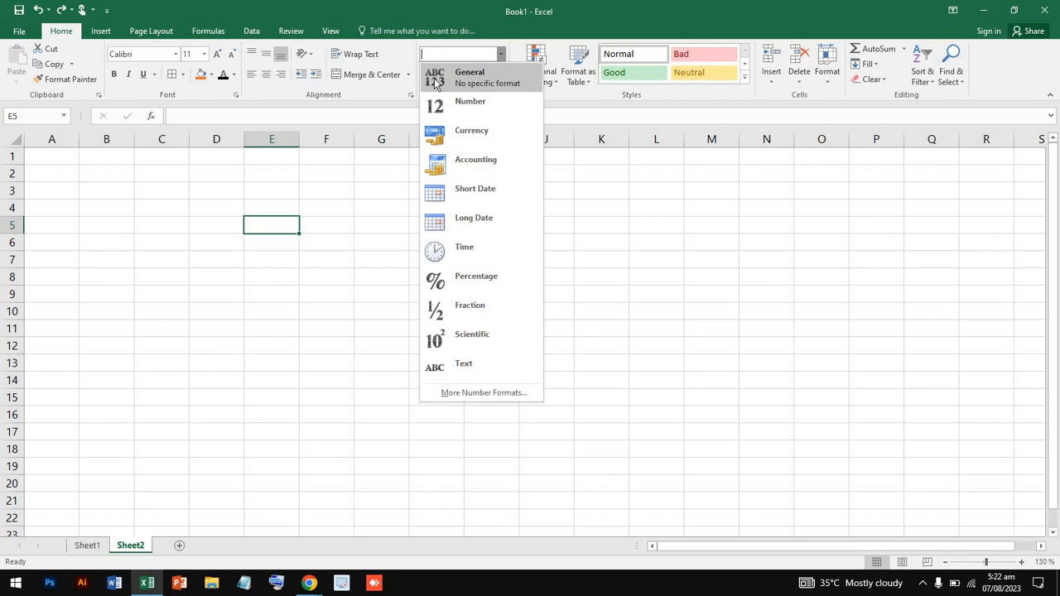
left_click(253, 219)
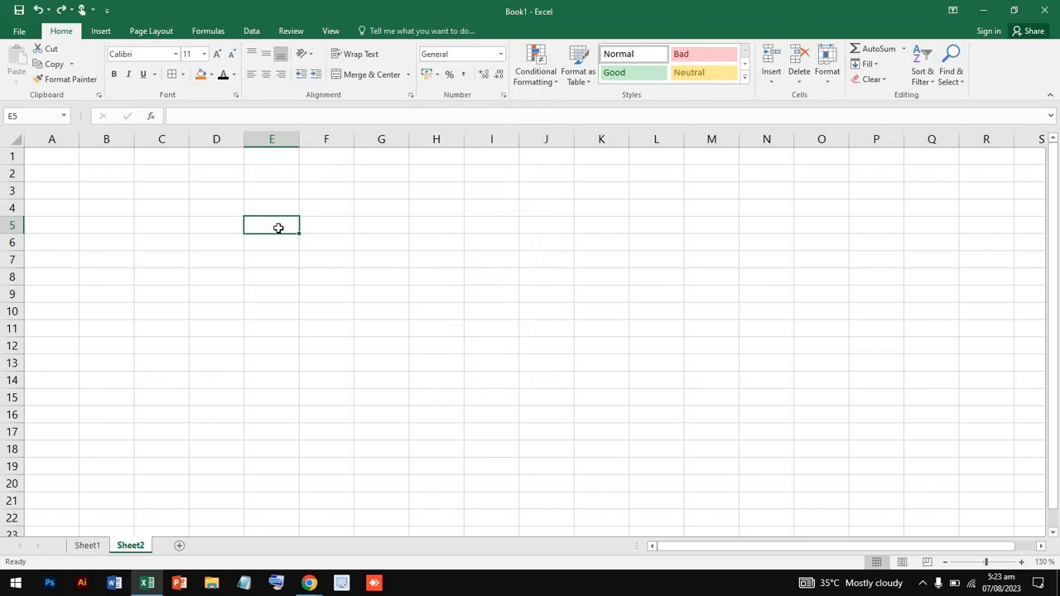
Enter a person's first name in cell E5 and check the number format previews for it
type("ab")
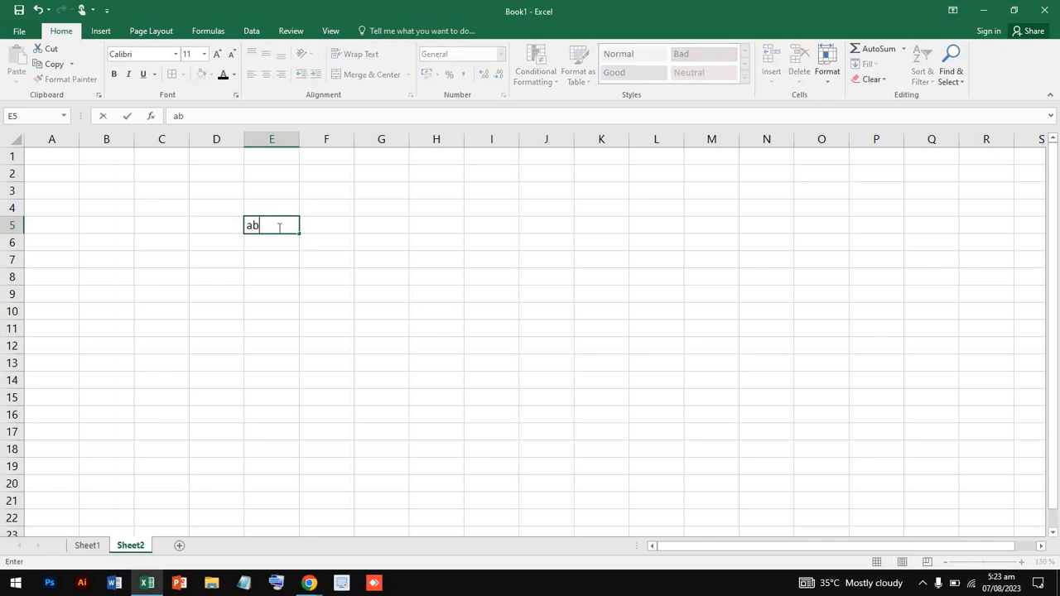
type("dullah")
left_click(416, 266)
left_click(284, 227)
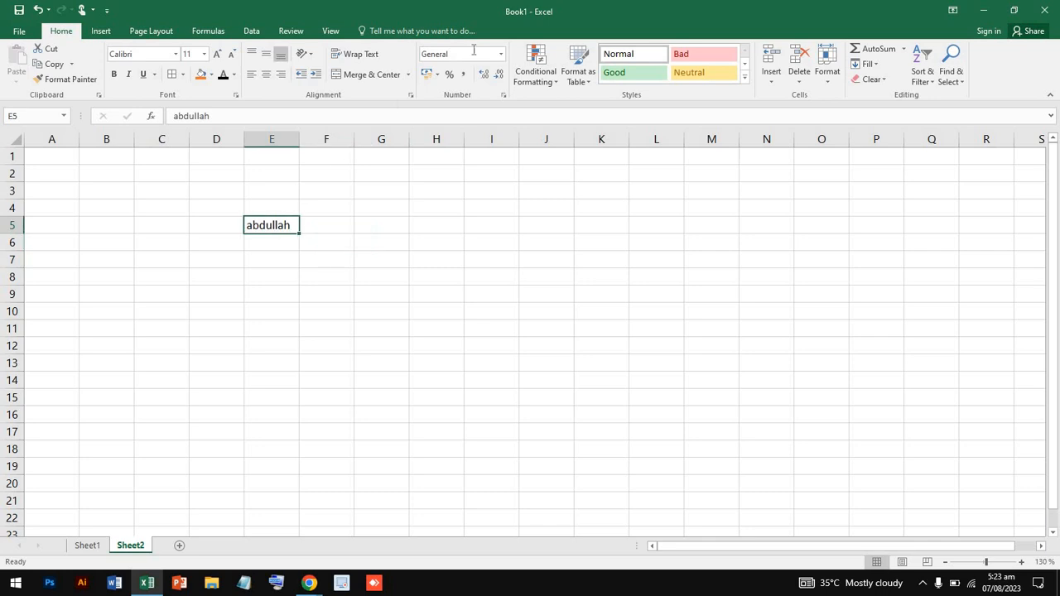
left_click(500, 54)
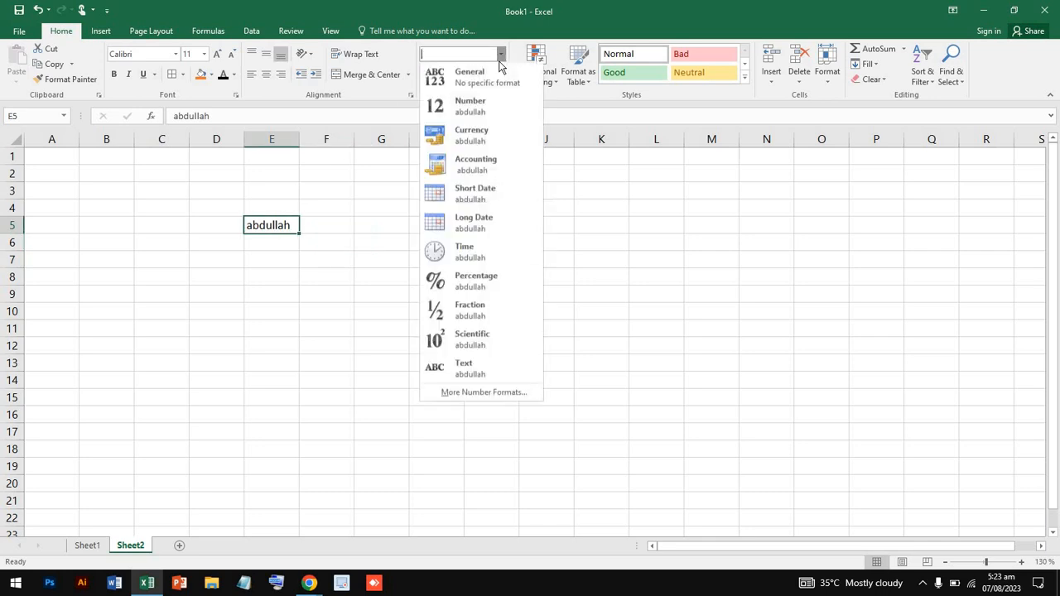
left_click(313, 209)
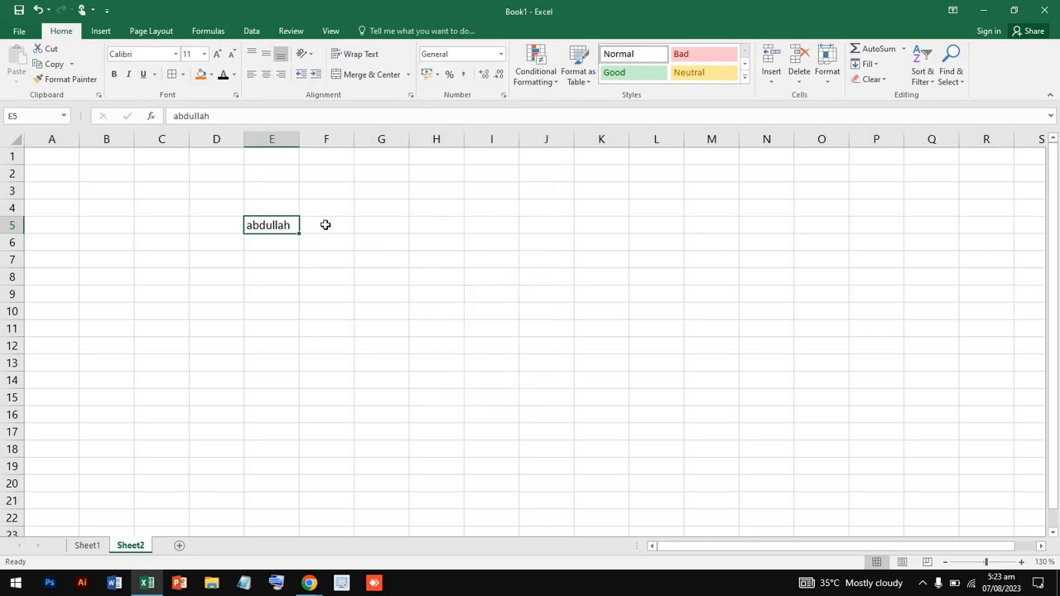
Enter 154 in cell F5 and check the number format previews for that value
left_click(326, 224)
type("1")
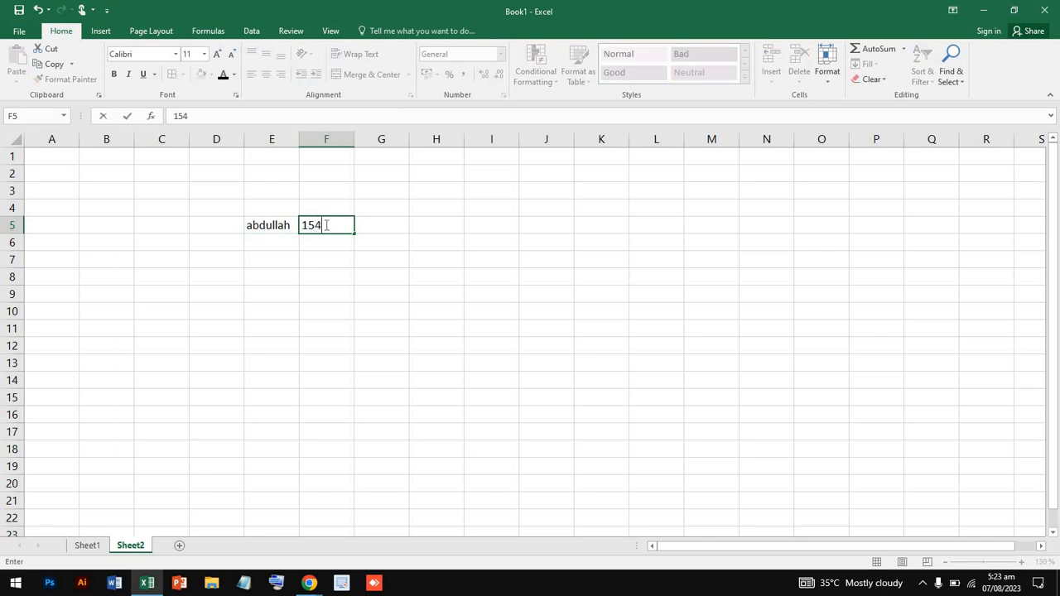
type("54")
left_click(384, 231)
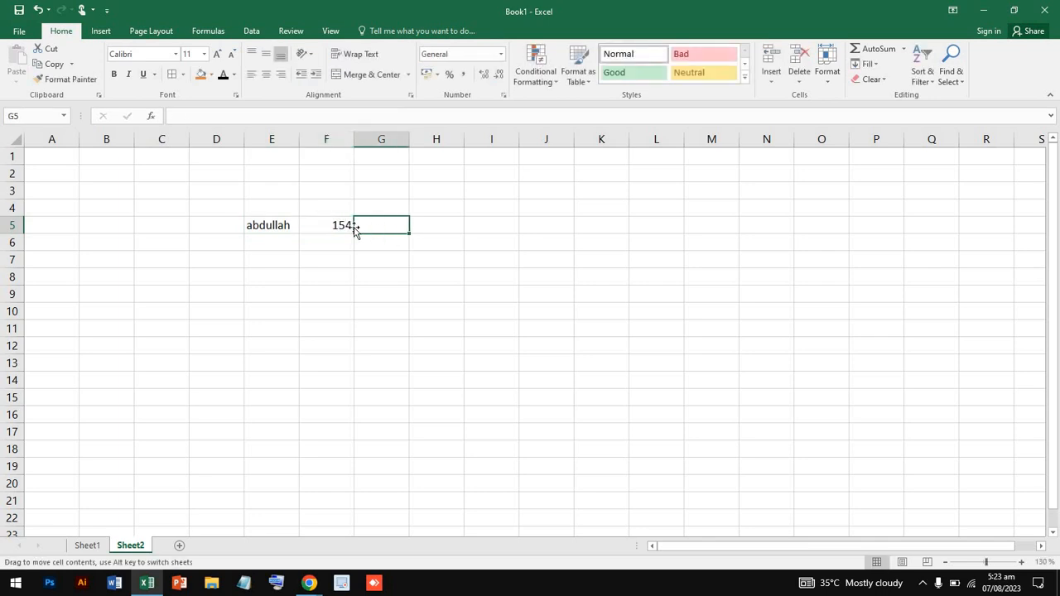
left_click(345, 226)
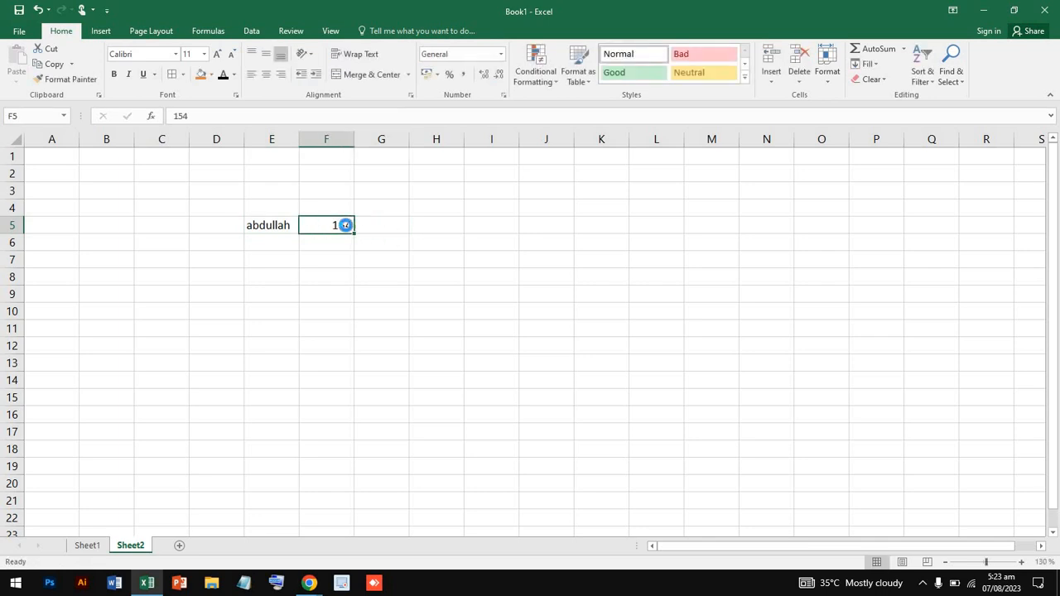
scroll(345, 225, "up", 2, "ctrl")
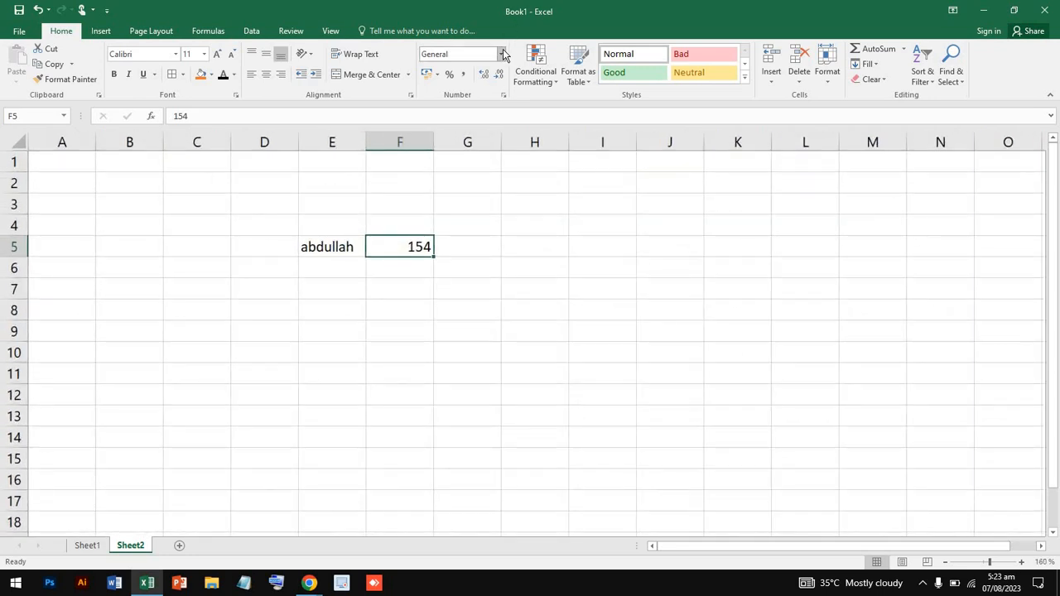
left_click(502, 55)
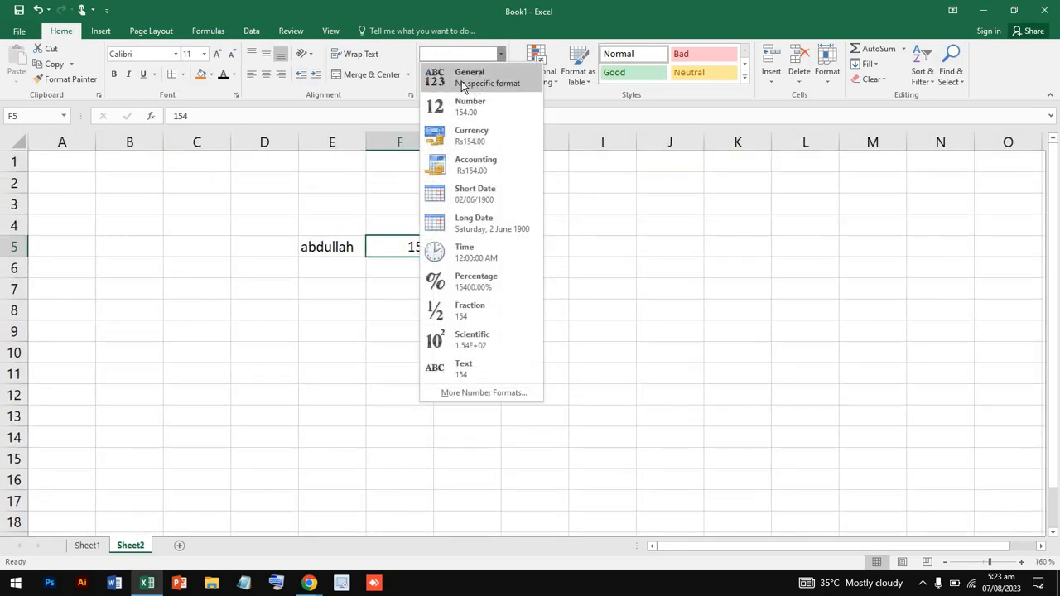
left_click(296, 366)
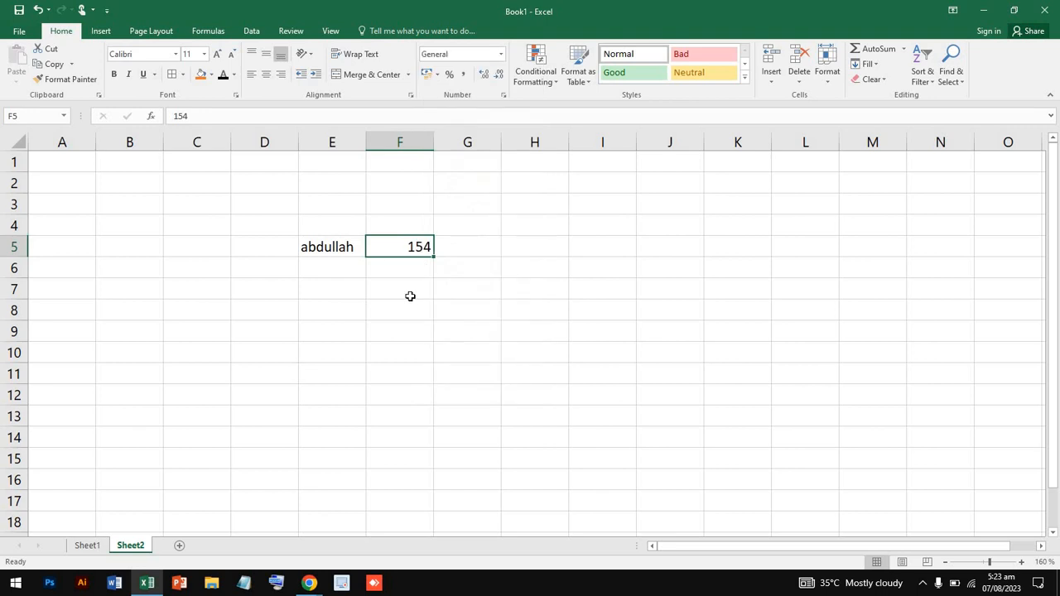
Enter 250.30 in cell F7 and apply the Number format to it
left_click(405, 293)
type("2")
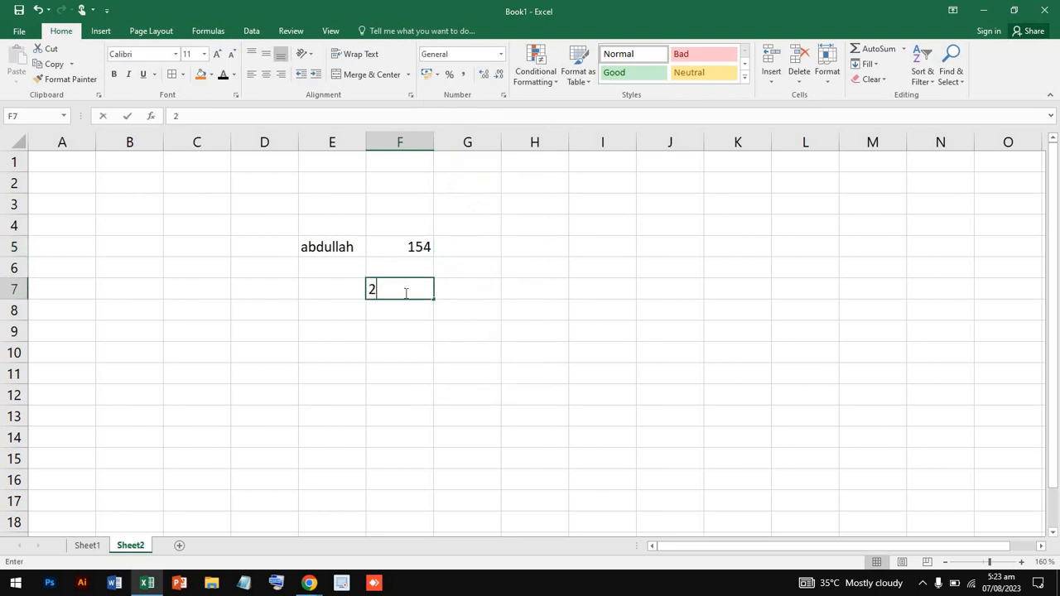
type("50.30")
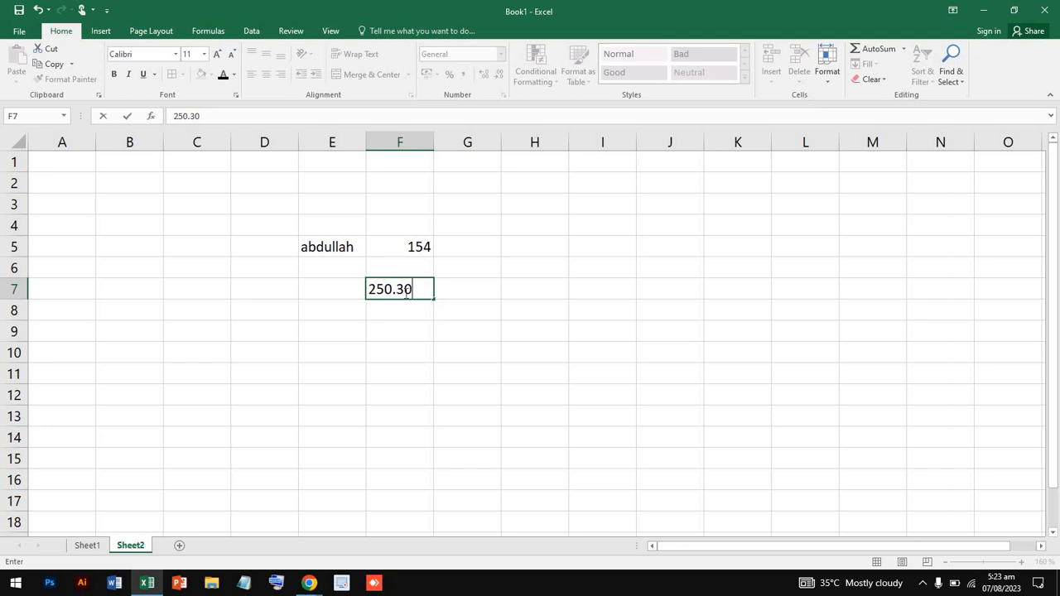
left_click(672, 281)
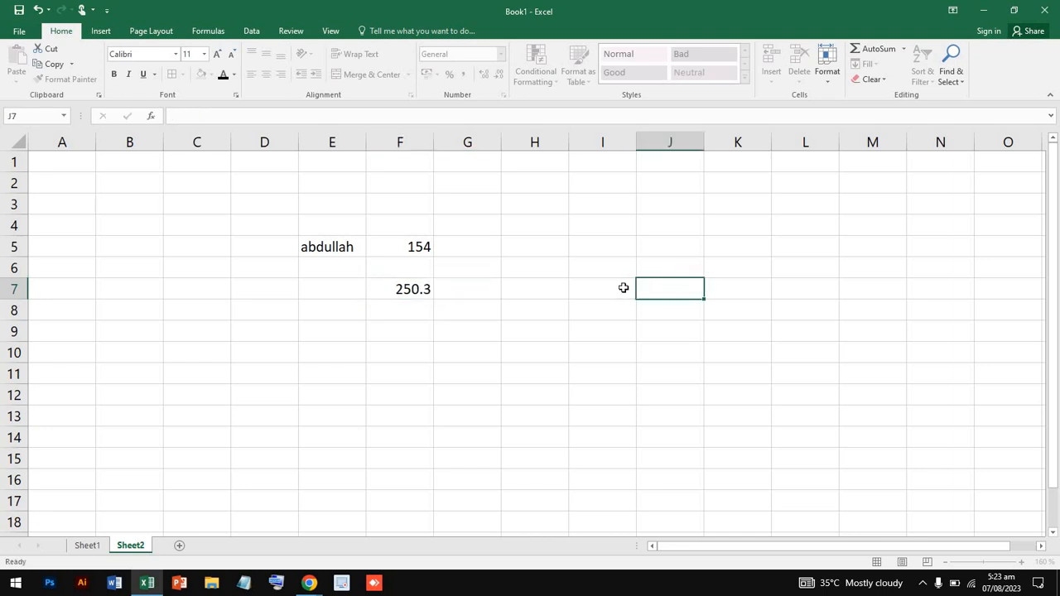
left_click(412, 289)
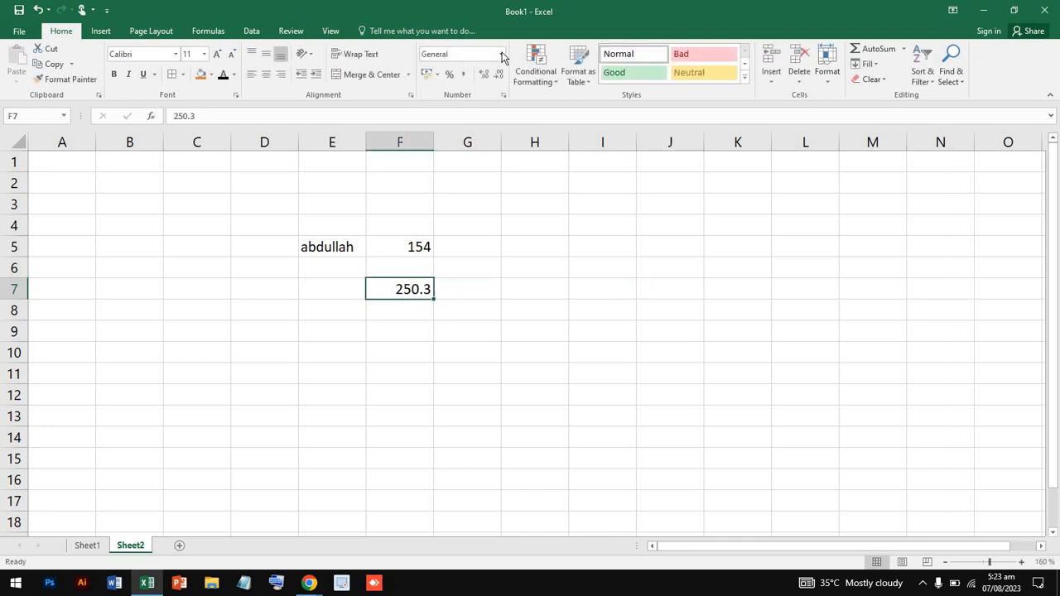
left_click(500, 54)
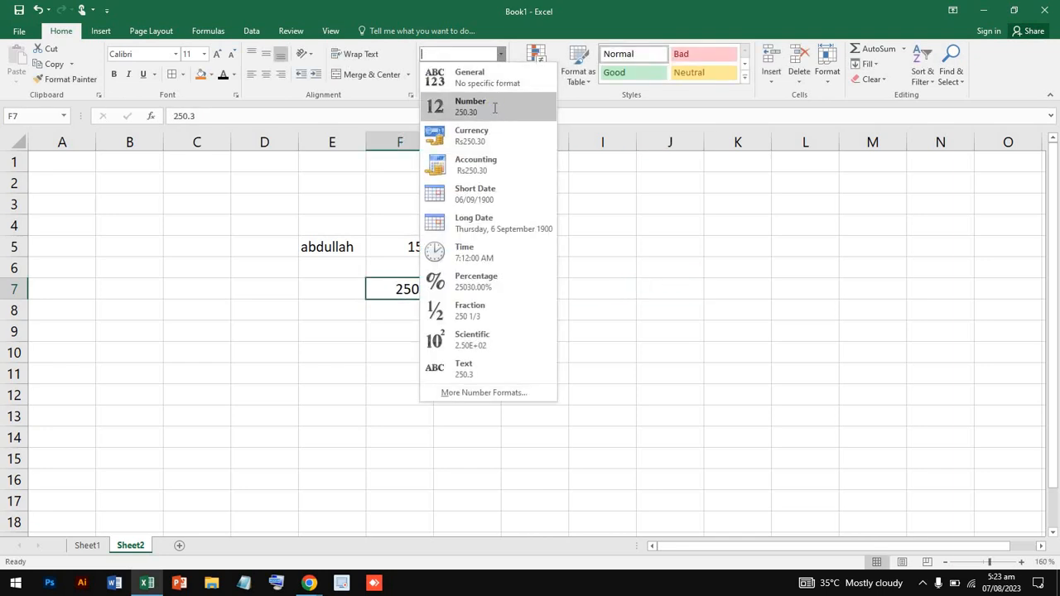
left_click(494, 107)
left_click(423, 308)
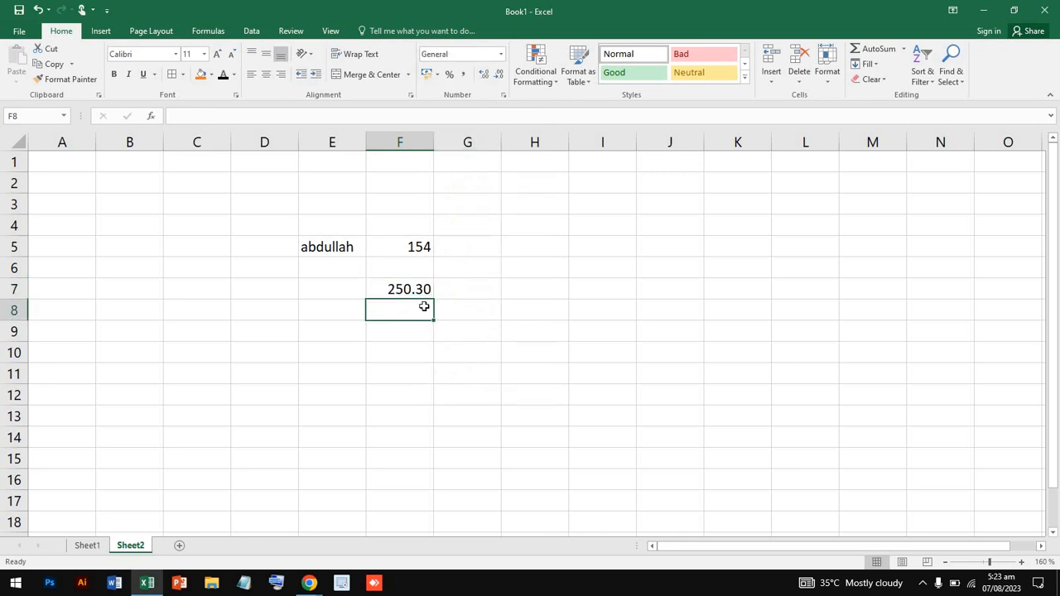
Check the Currency format preview for the value in cell F7
left_click(432, 287)
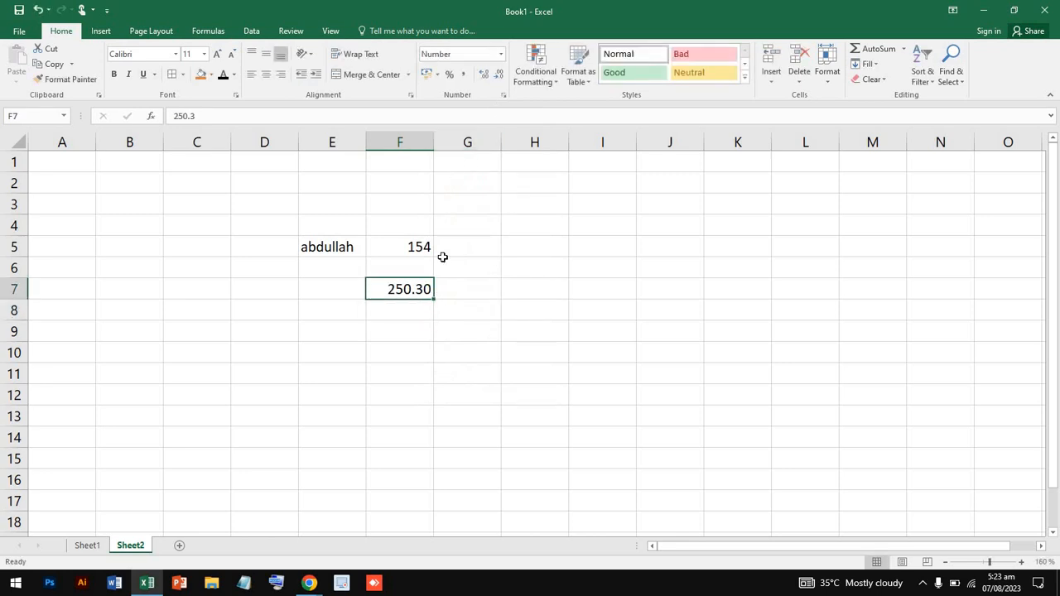
left_click(499, 53)
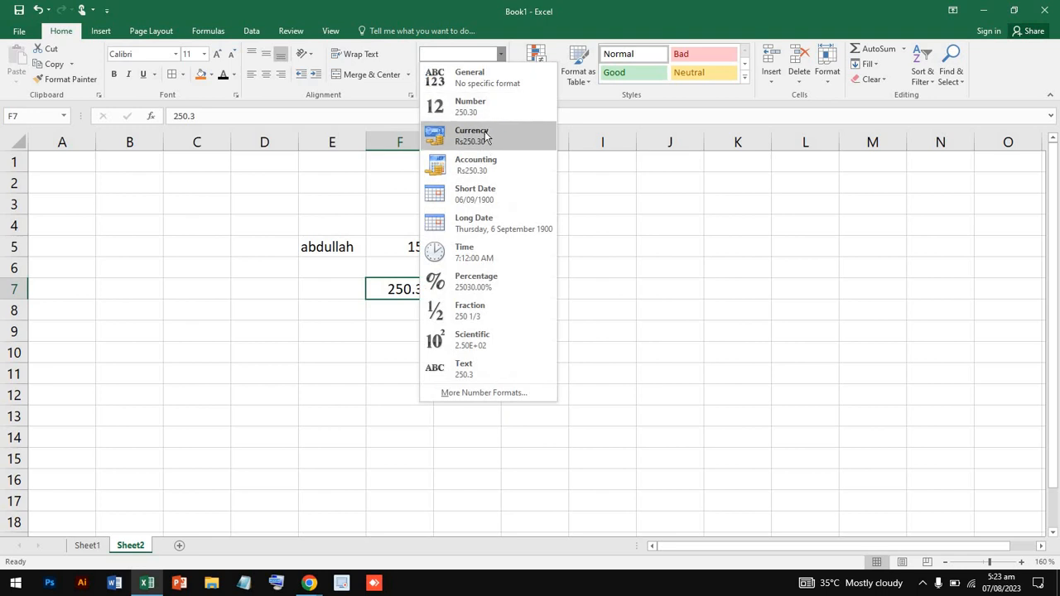
left_click(386, 335)
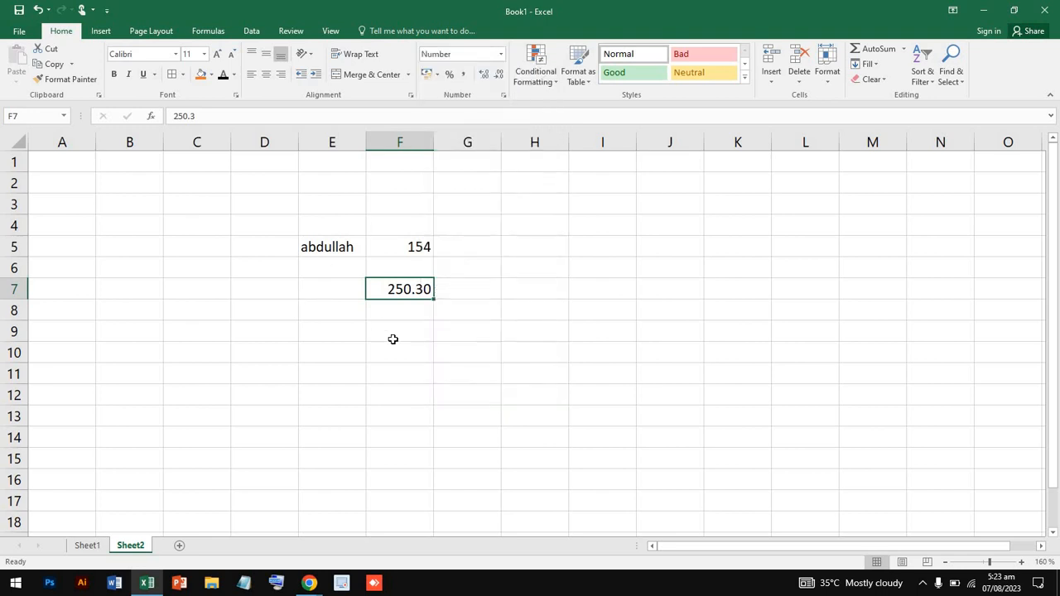
Enter "250 $" in cell F9 and apply the Currency format to it
left_click(390, 338)
double_click(388, 336)
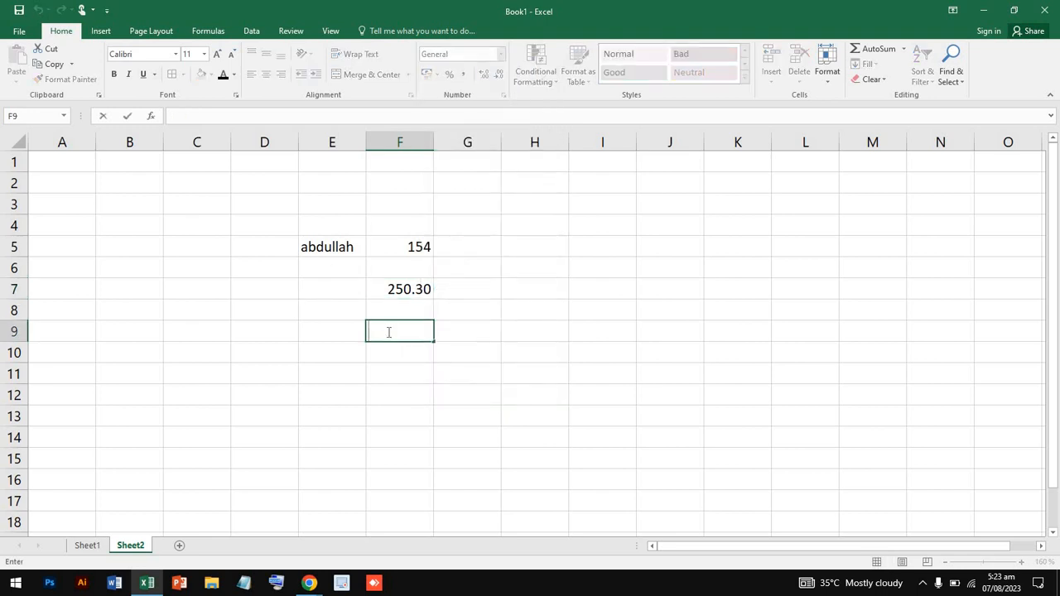
type("250 $")
left_click(481, 358)
left_click(404, 331)
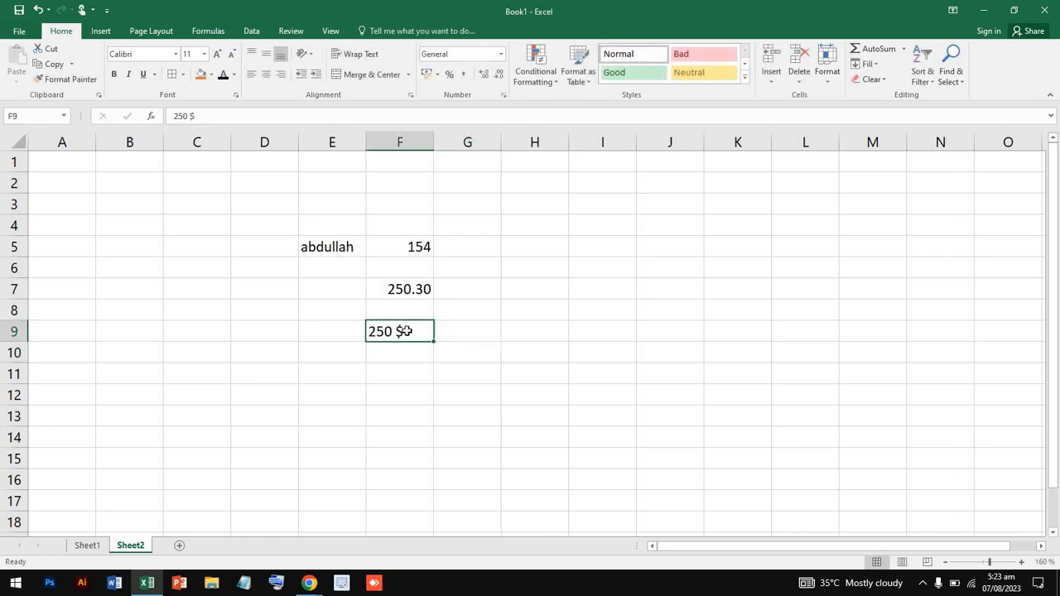
left_click(502, 55)
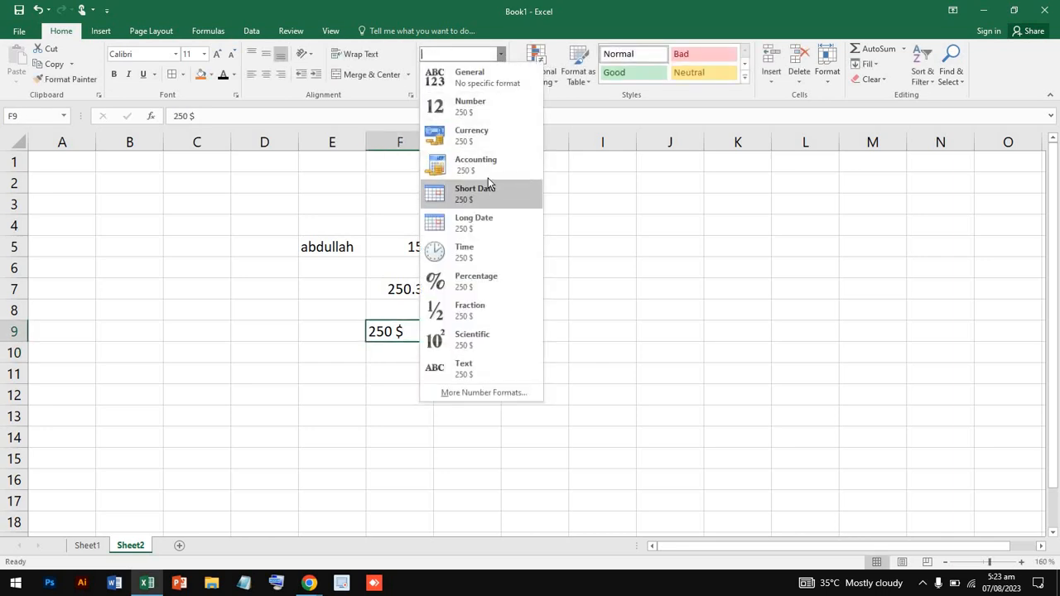
left_click(488, 140)
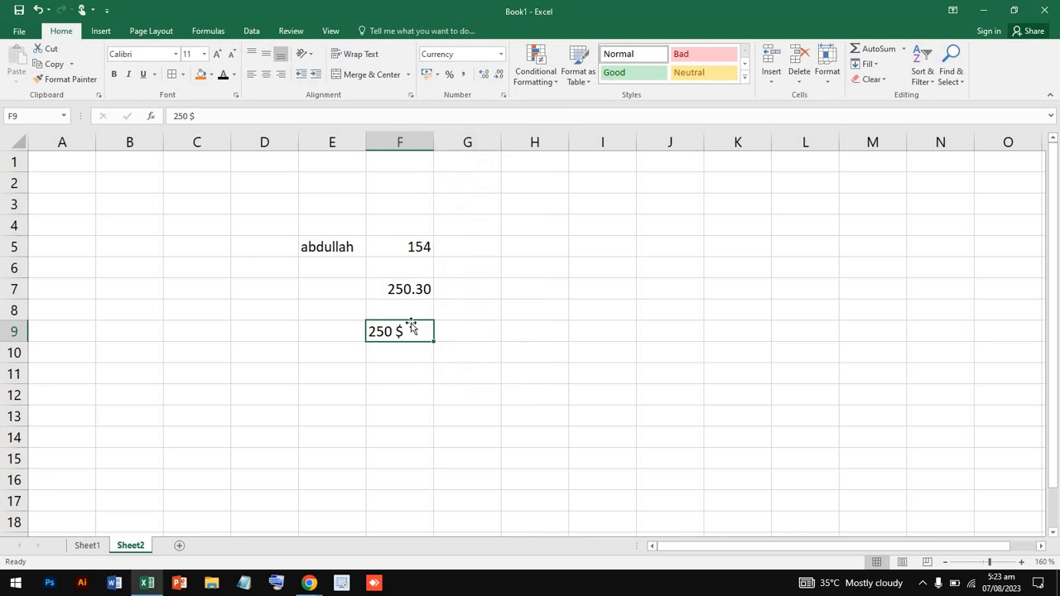
Check the number formats assigned to cells E5, F5, F7 and F9
left_click(346, 248)
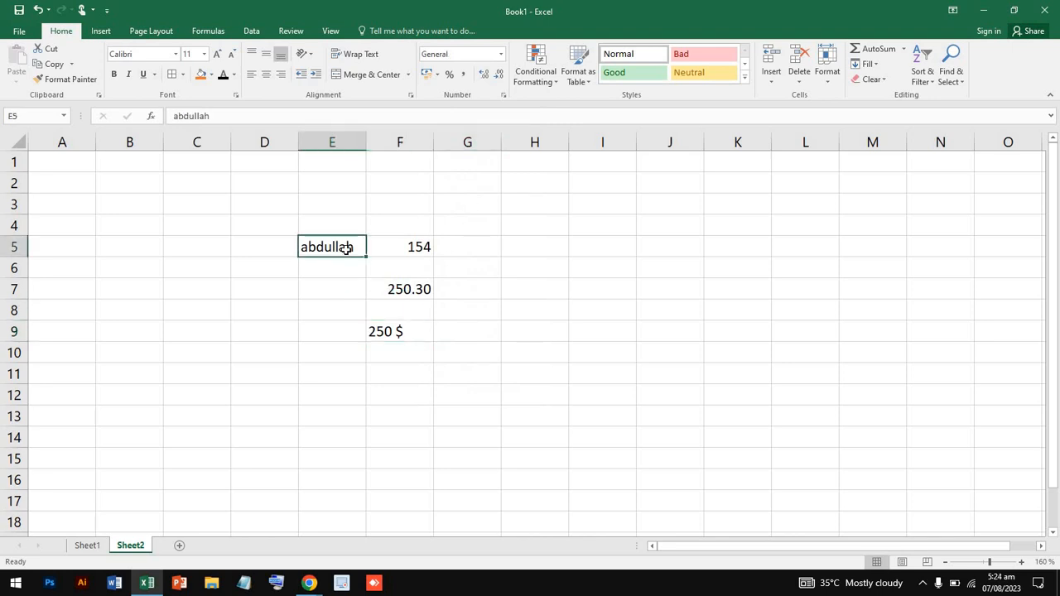
left_click(410, 248)
left_click(417, 289)
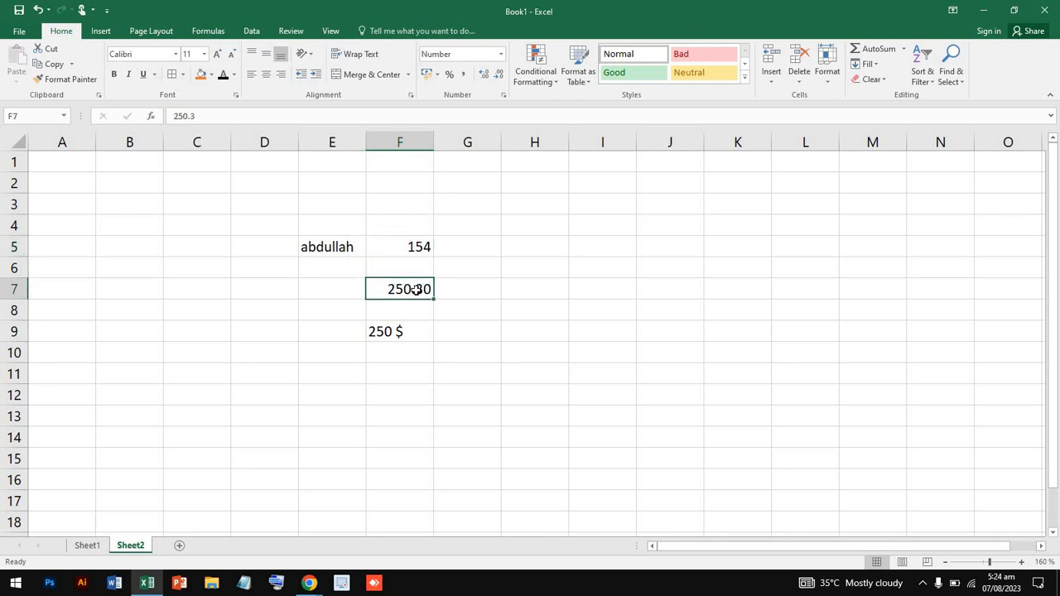
left_click(407, 335)
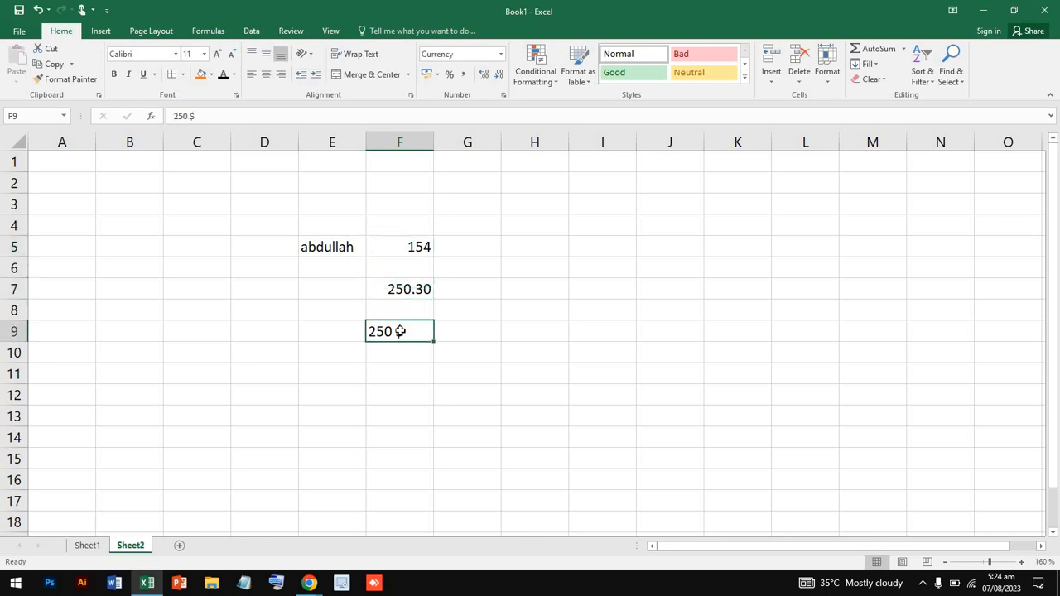
Enter "$ 524.02" in cell E7
left_click(324, 286)
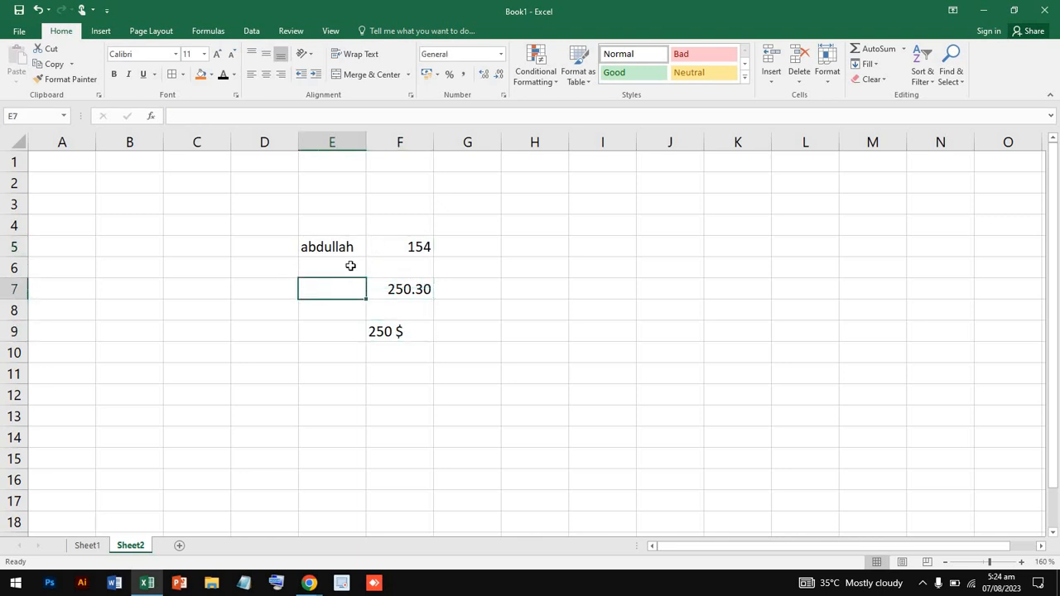
double_click(322, 288)
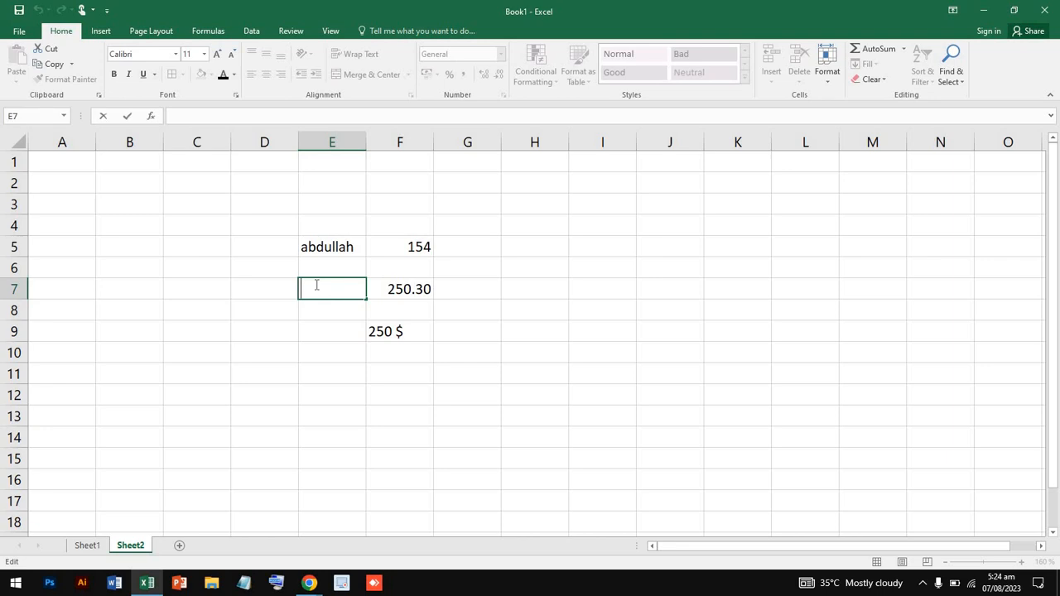
type("524.02")
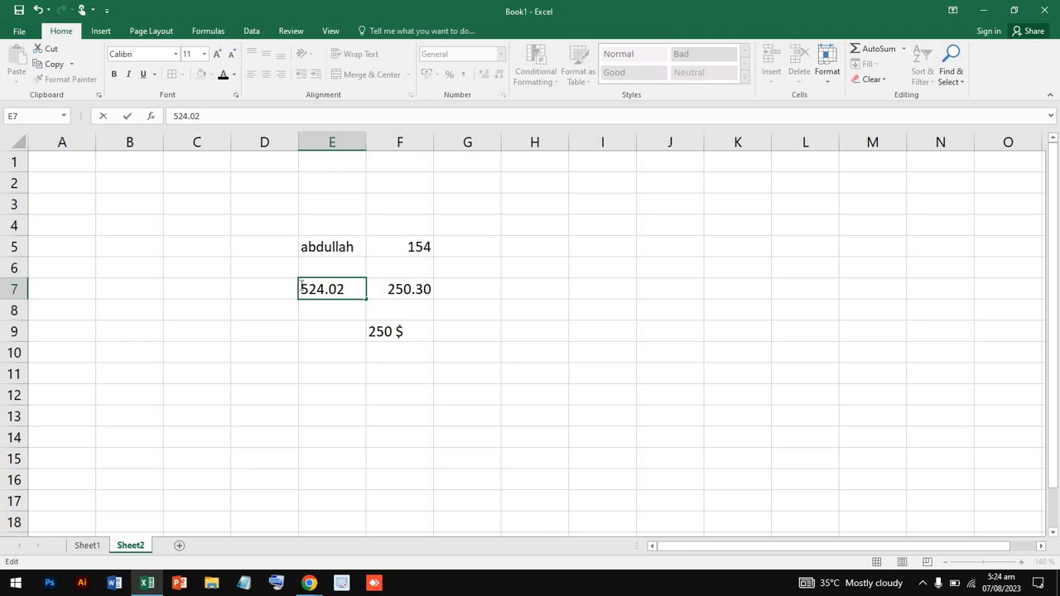
type("$")
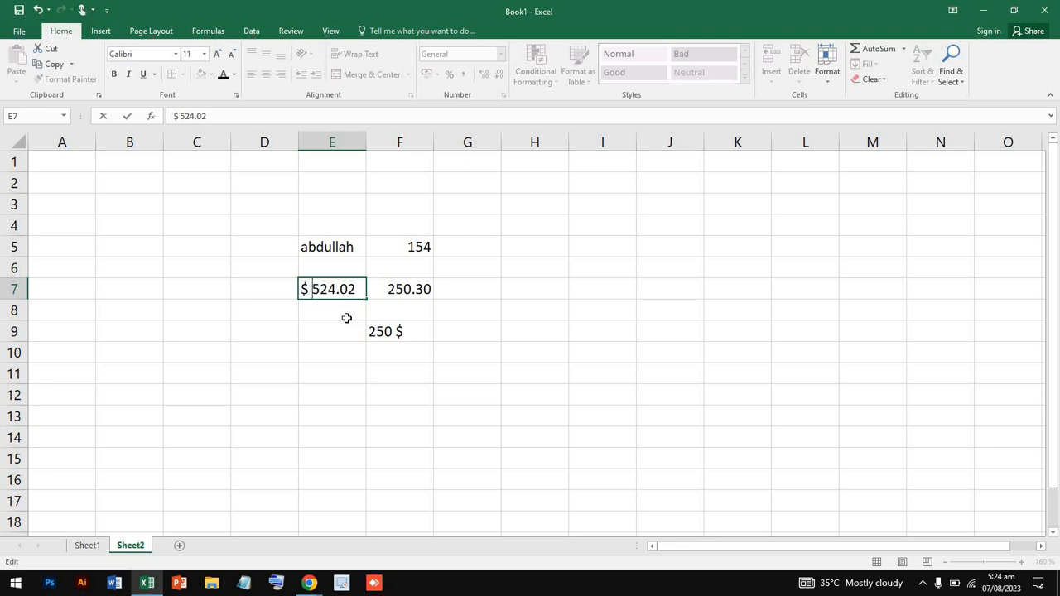
key("Return")
Apply the Accounting number format to cell E7
left_click(332, 289)
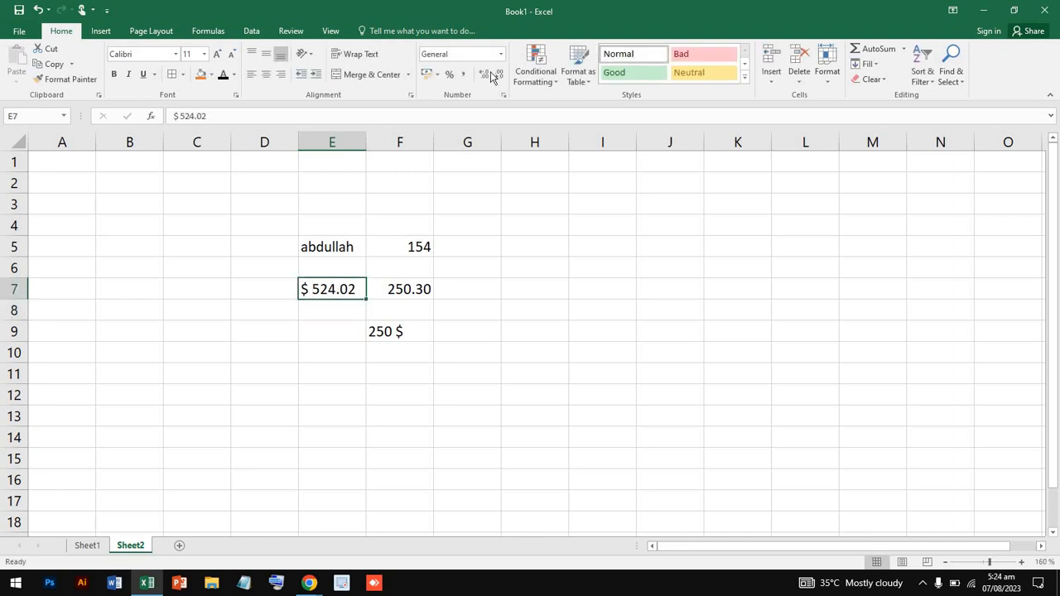
left_click(500, 54)
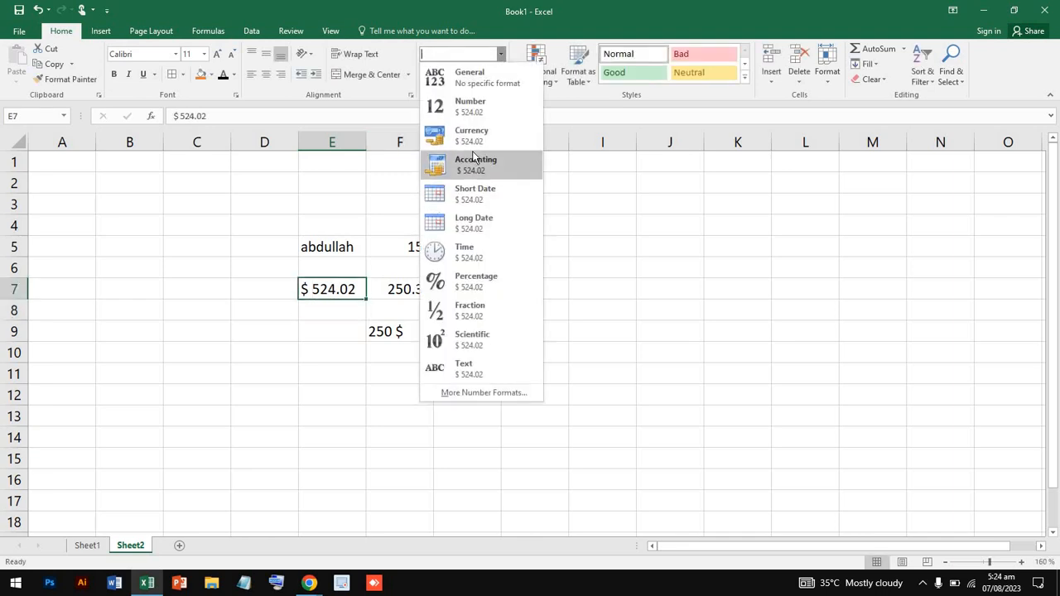
left_click(476, 168)
left_click(472, 164)
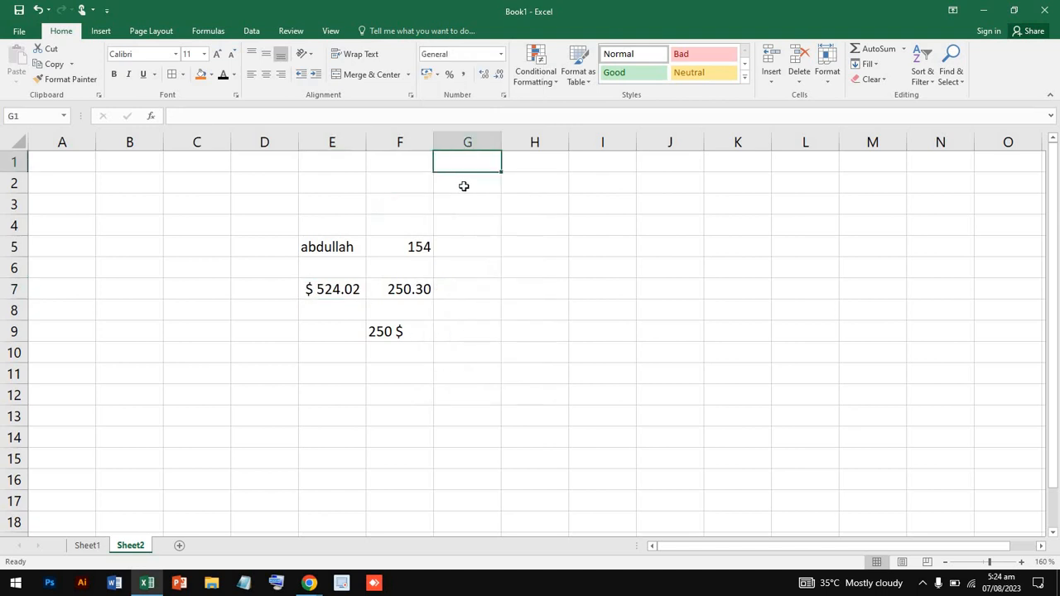
Compare the number formats assigned to cells E7, F9 and F7
left_click(332, 288)
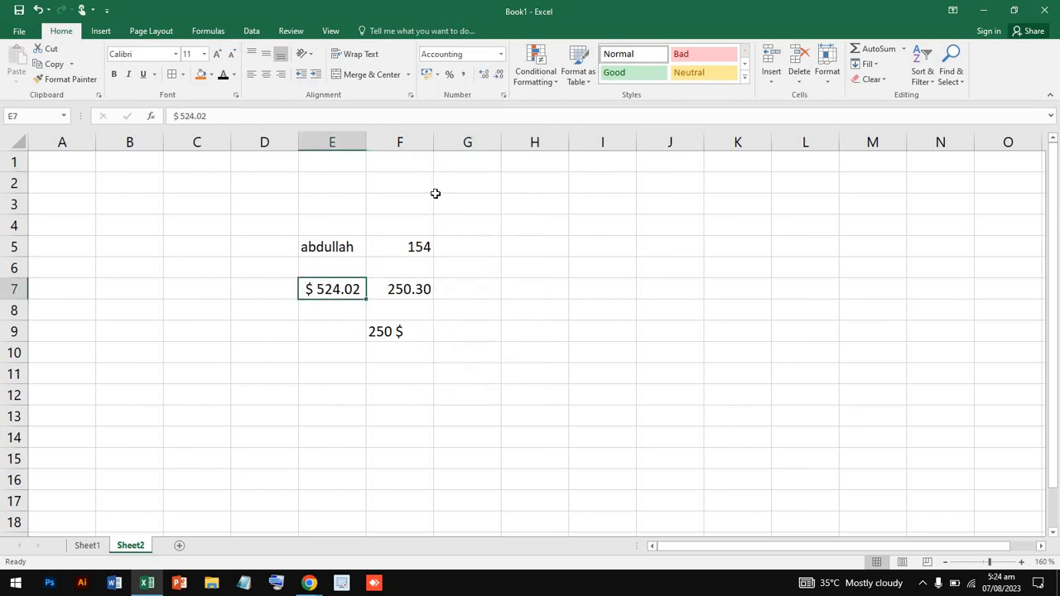
left_click(400, 331)
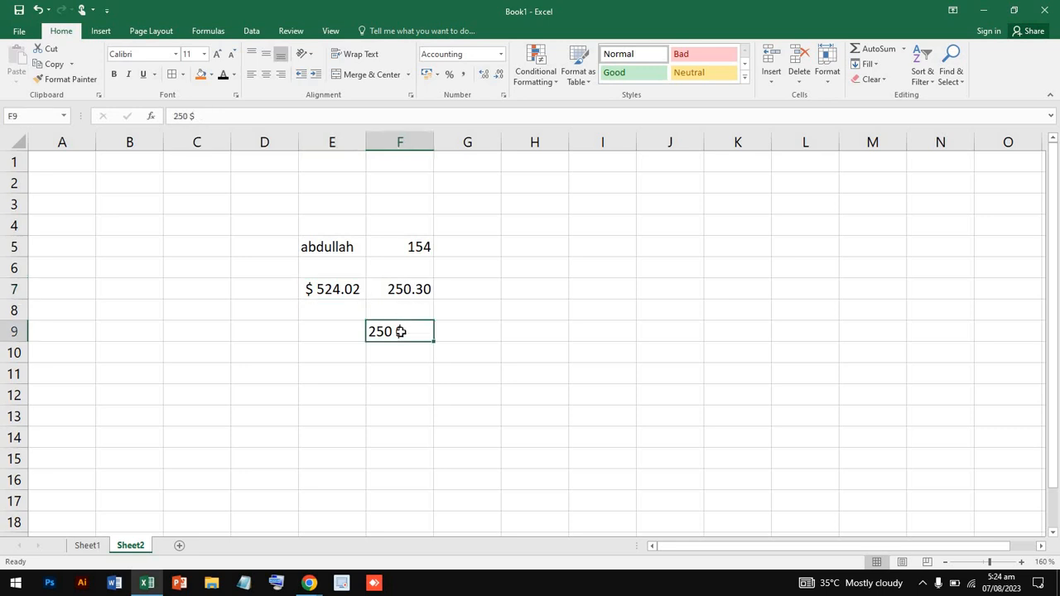
left_click(418, 289)
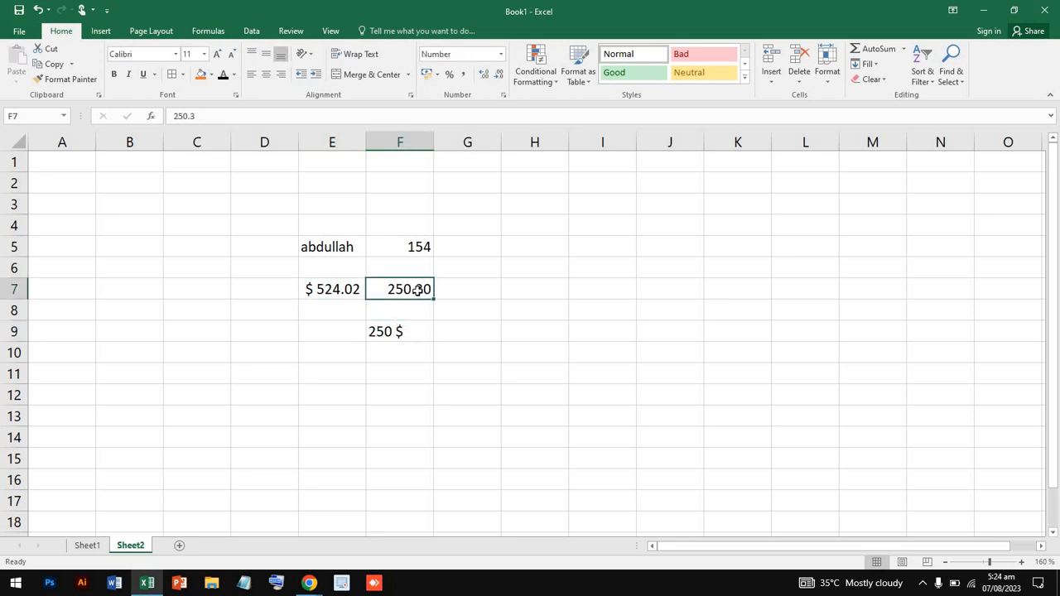
Apply the Text format to the name in cell E5
left_click(336, 250)
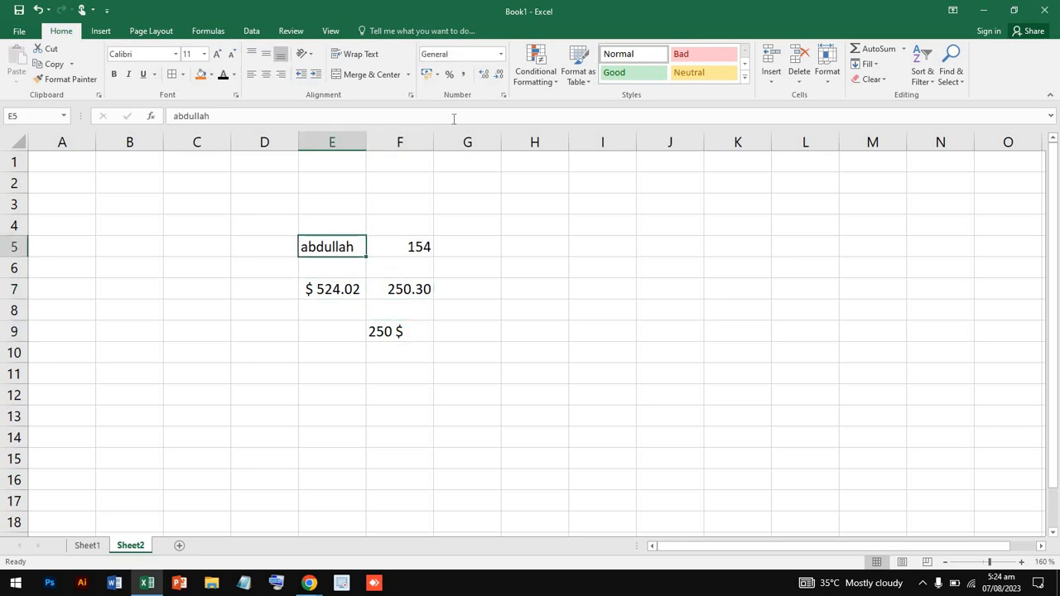
left_click(501, 54)
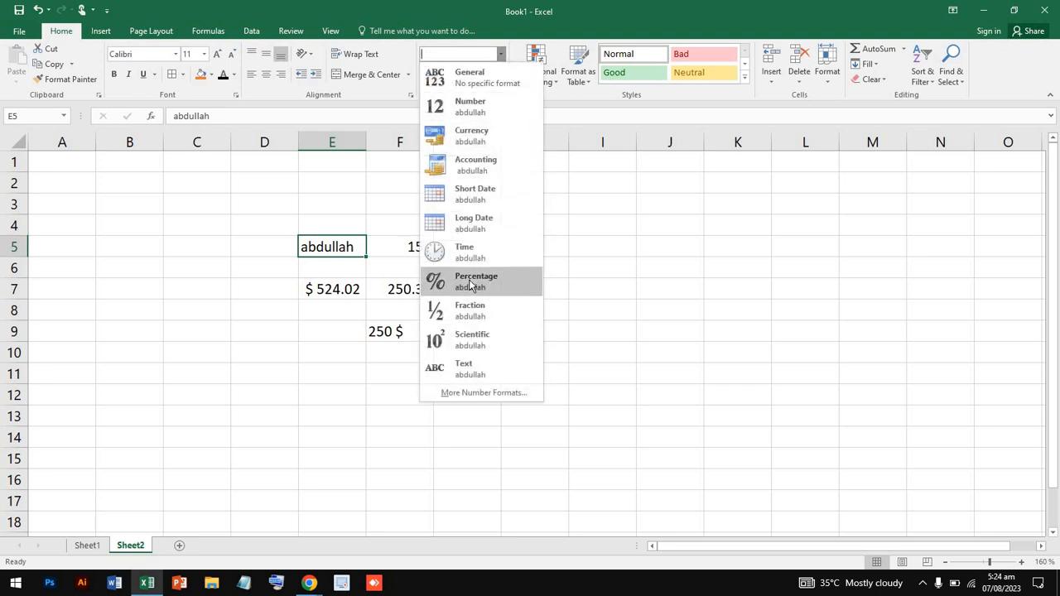
left_click(485, 377)
left_click(346, 268)
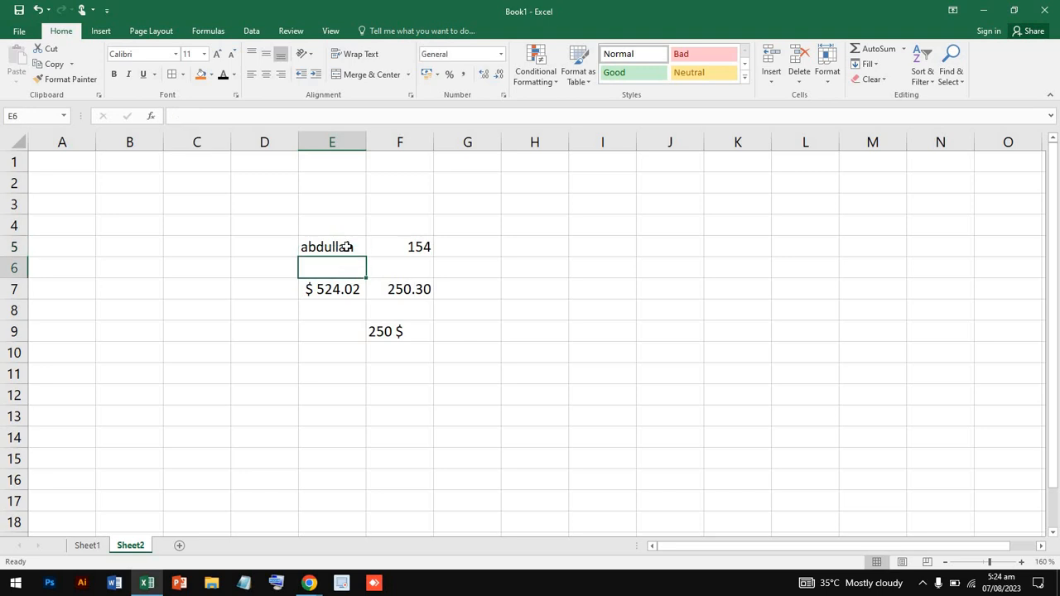
left_click(344, 245)
left_click_drag(346, 246, 348, 214)
Enter "rer" in cell E4 and apply the Text format to it
left_click(342, 224)
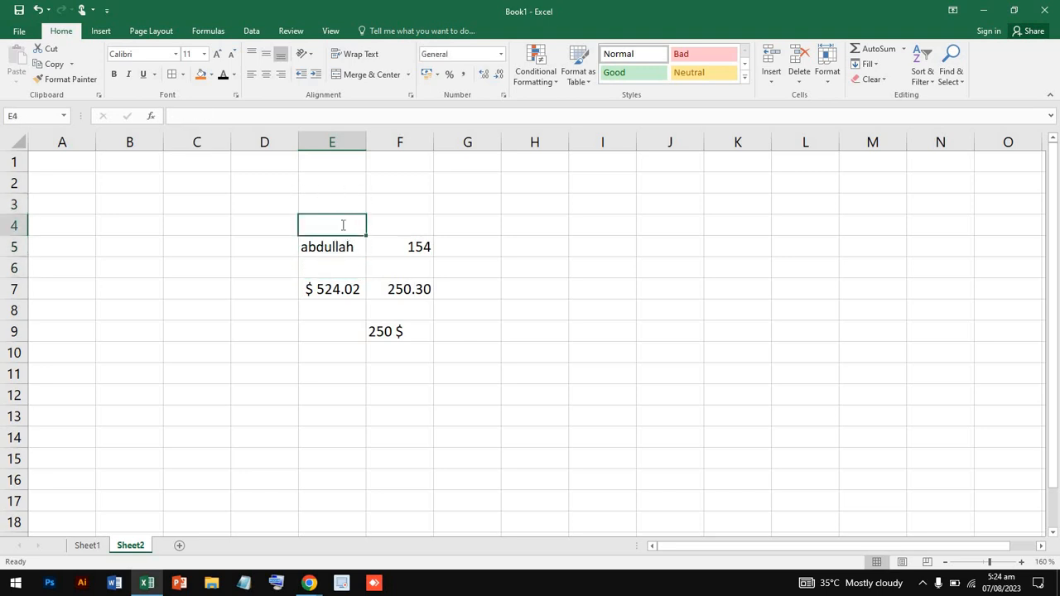
type("rer")
key("Tab")
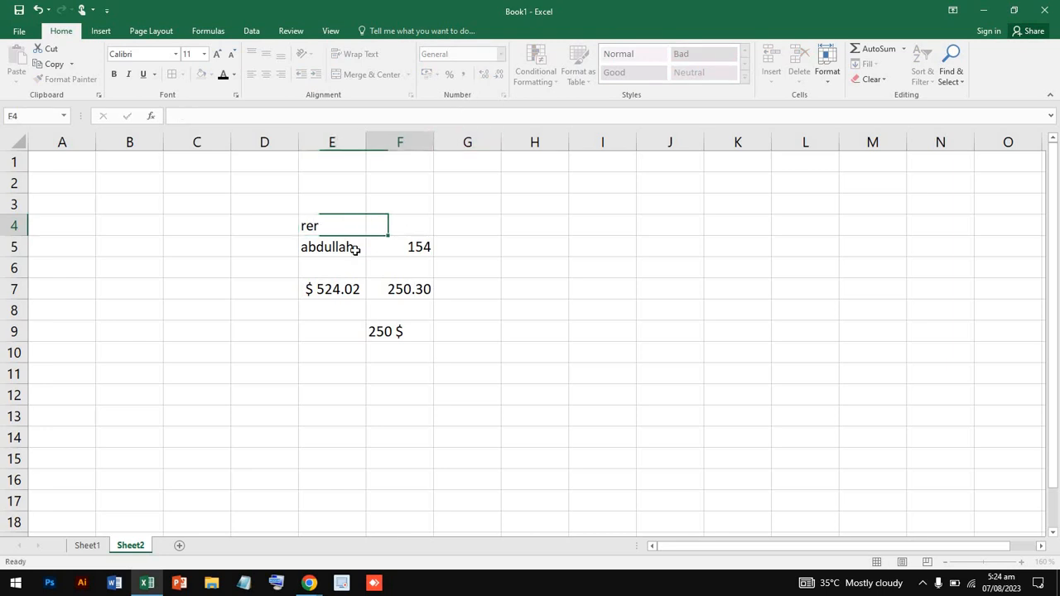
left_click(341, 246)
left_click(343, 223)
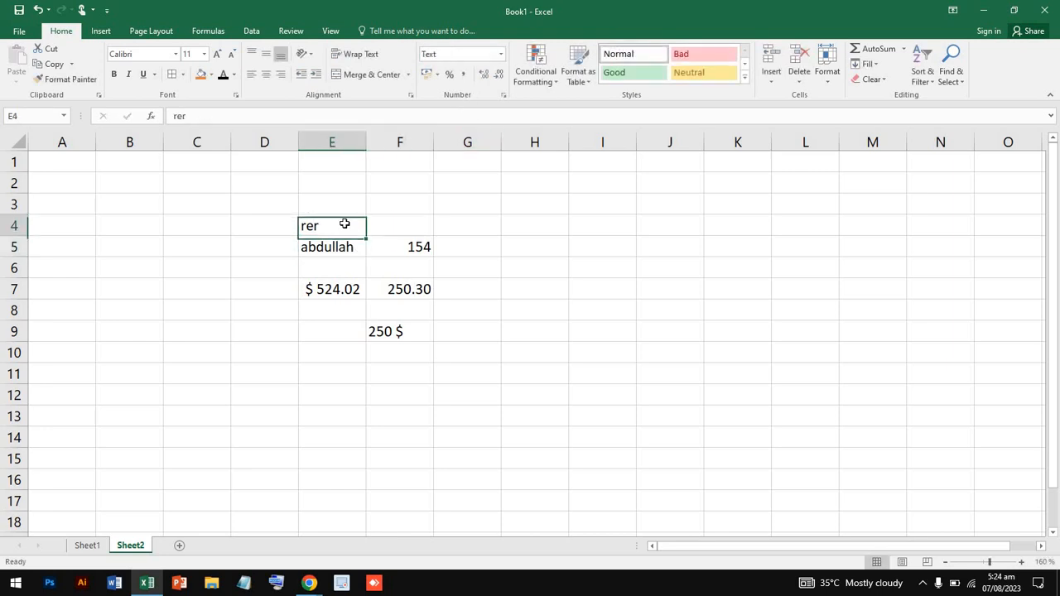
left_click(501, 56)
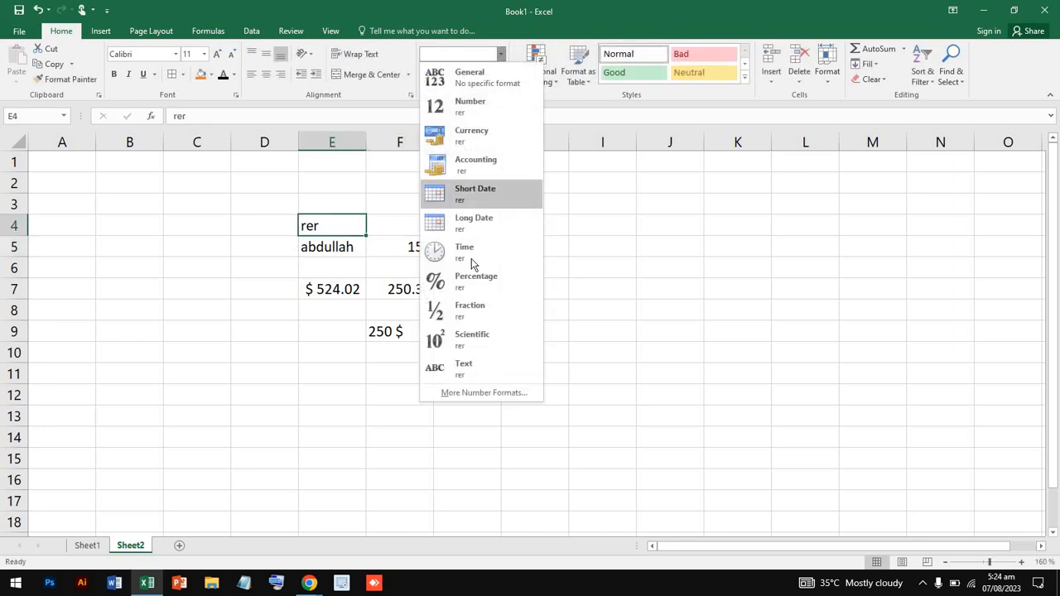
left_click(477, 377)
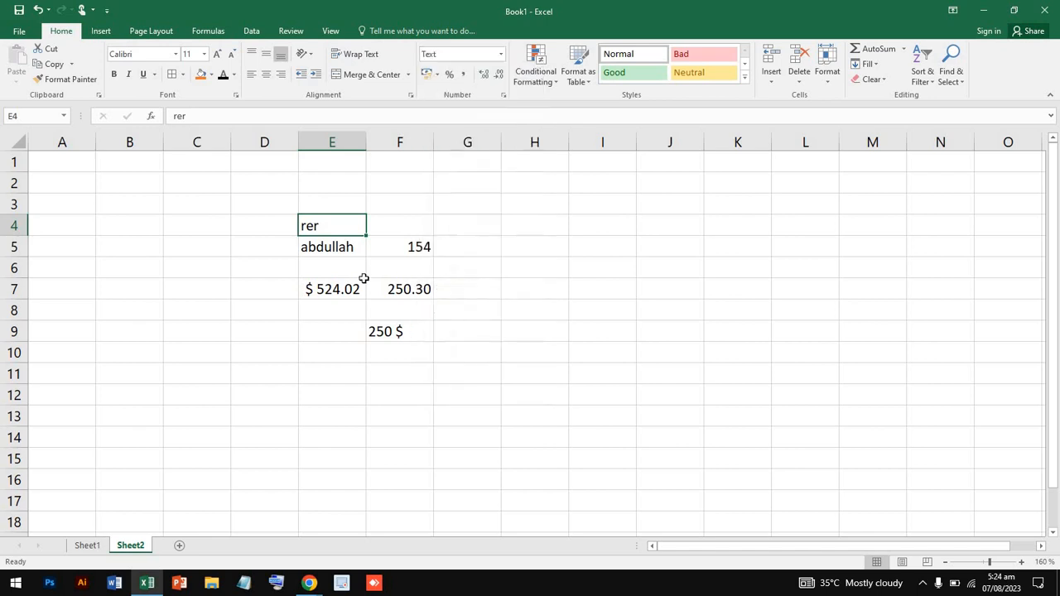
Review the number formats assigned to the filled cells and the format previews for the value in cell F9
left_click(339, 251)
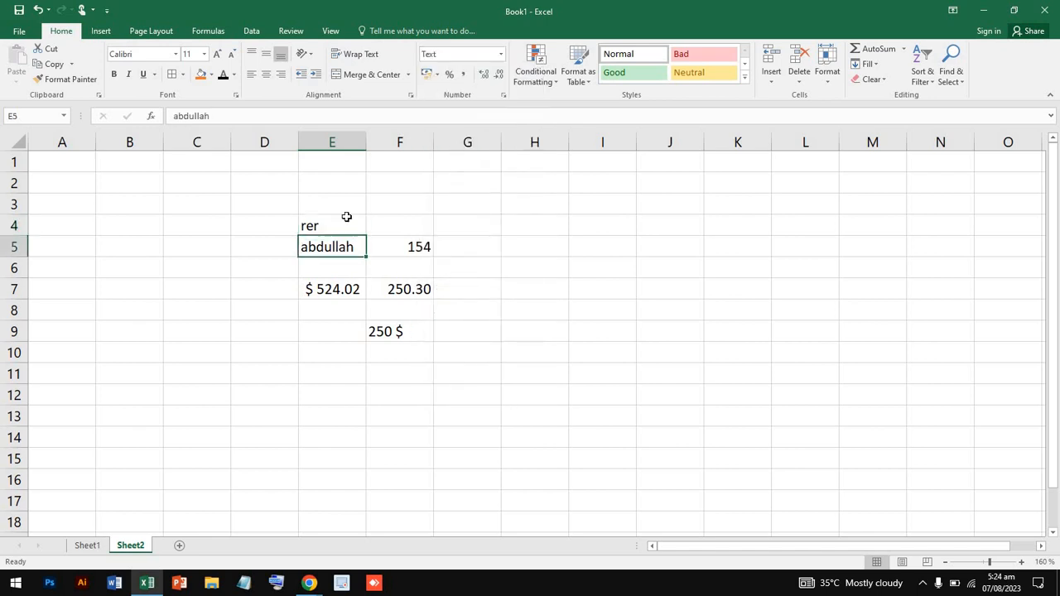
left_click_drag(347, 220, 349, 248)
left_click(448, 245)
left_click(423, 246)
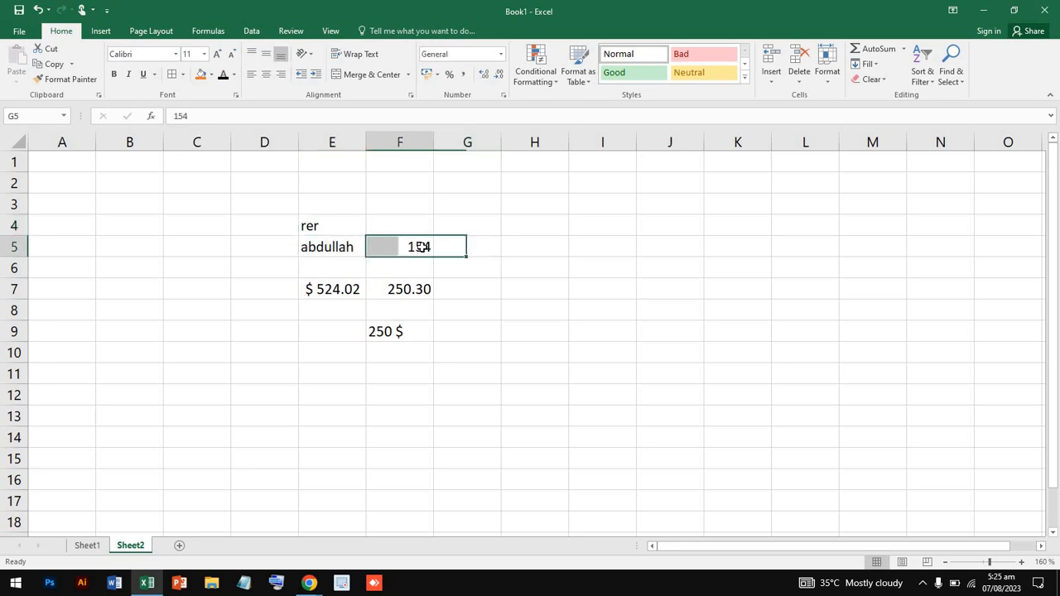
left_click(428, 288)
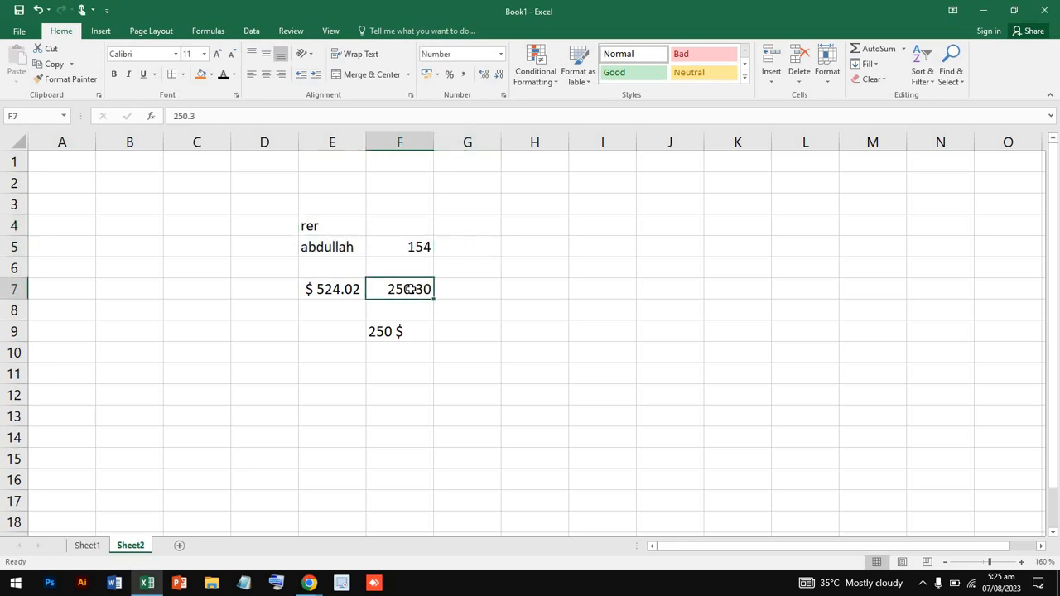
left_click(351, 288)
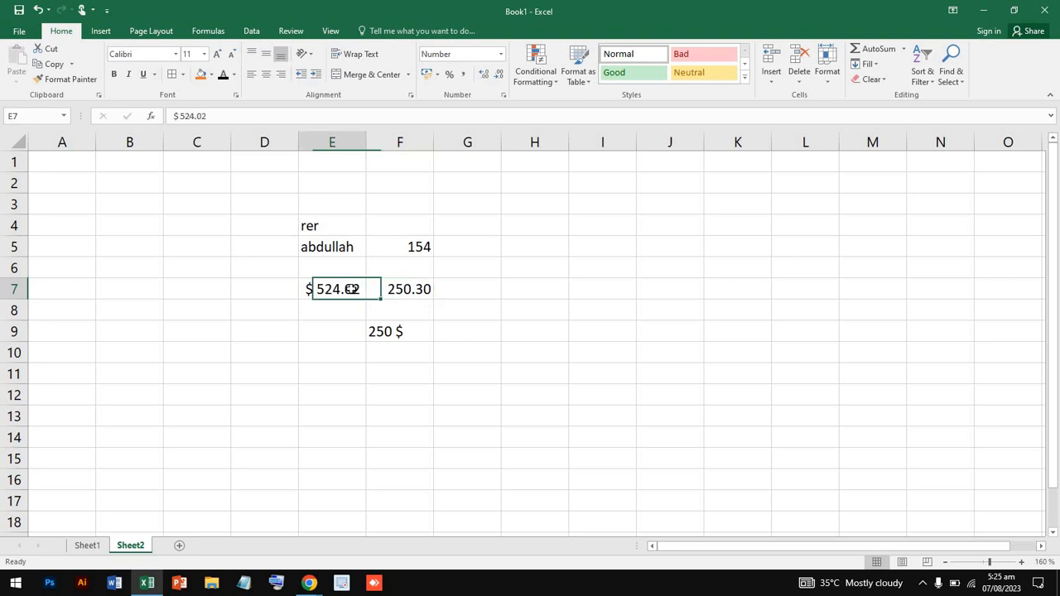
left_click(400, 347)
left_click(411, 331)
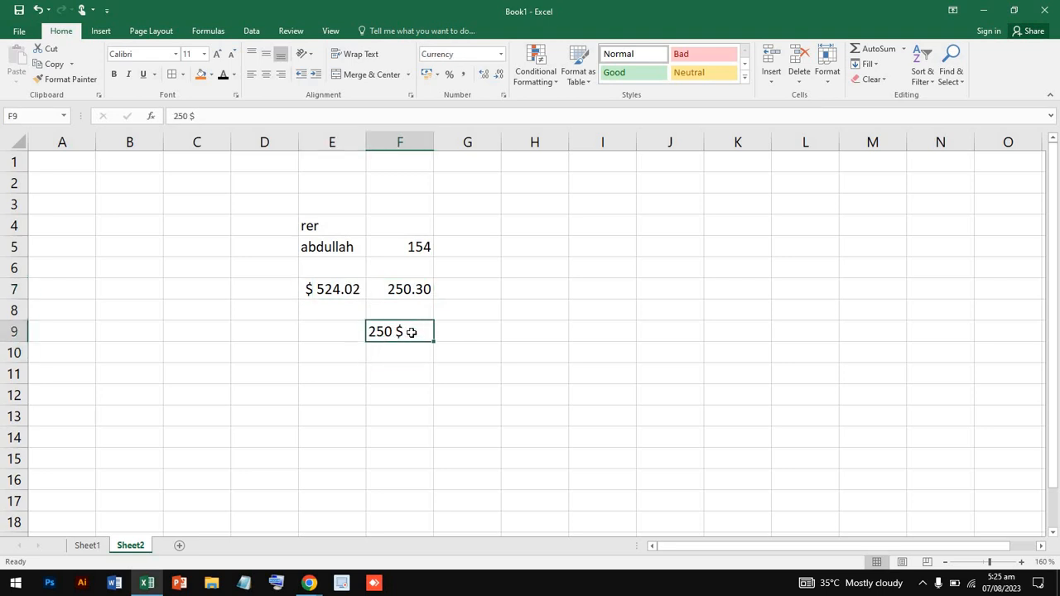
left_click(499, 55)
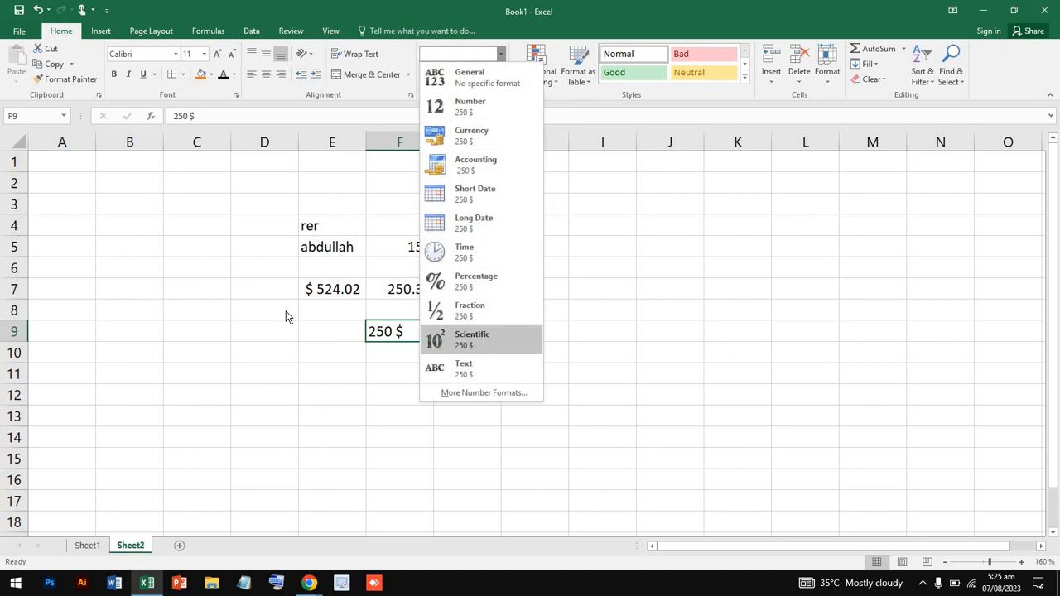
key("Escape")
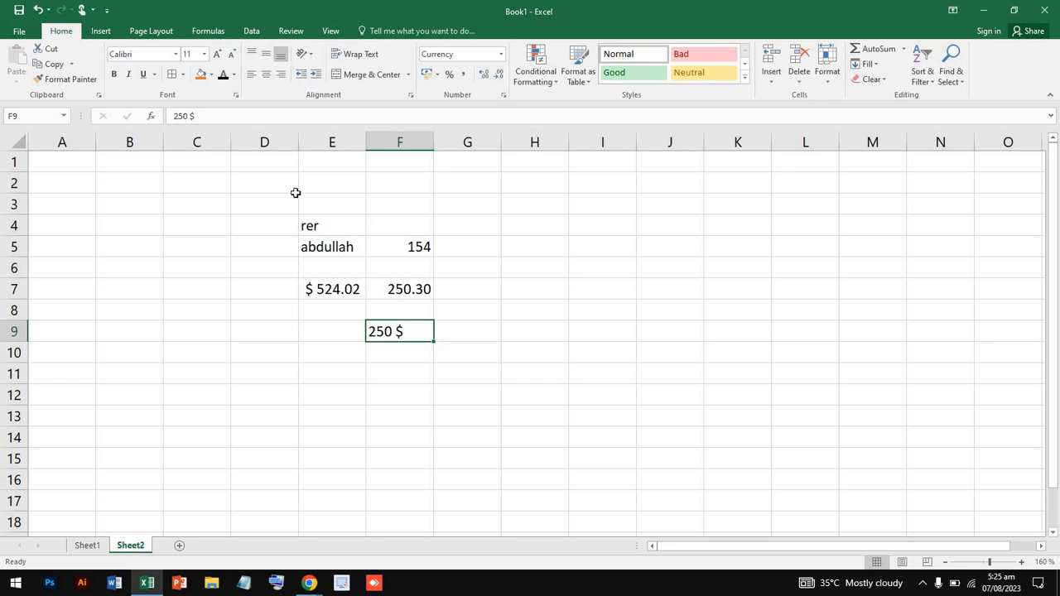
Clear all sample values from the range D2:H12
left_click_drag(293, 192, 524, 401)
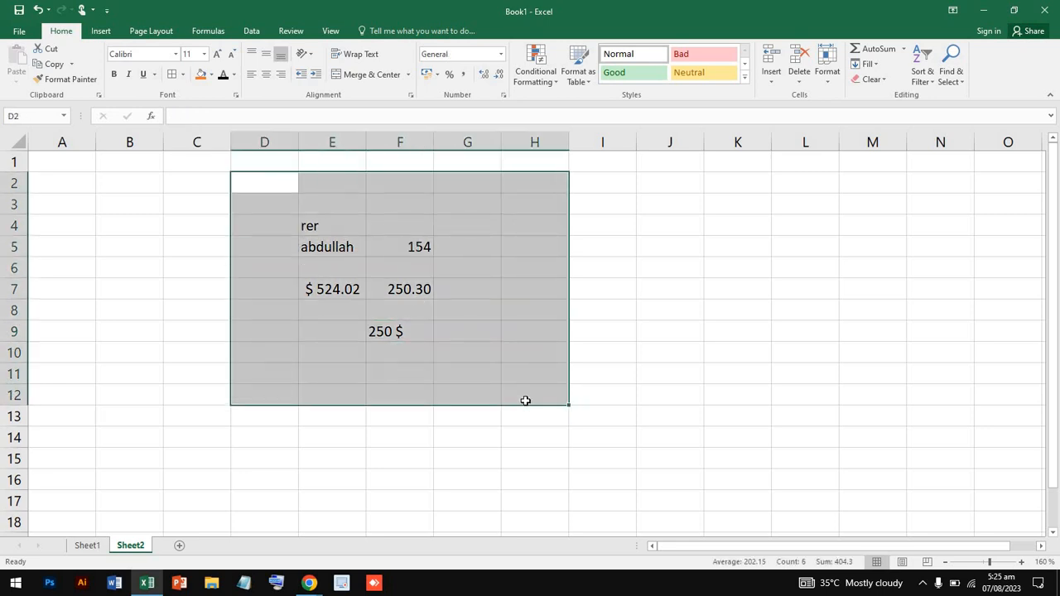
key("Delete")
left_click(262, 424)
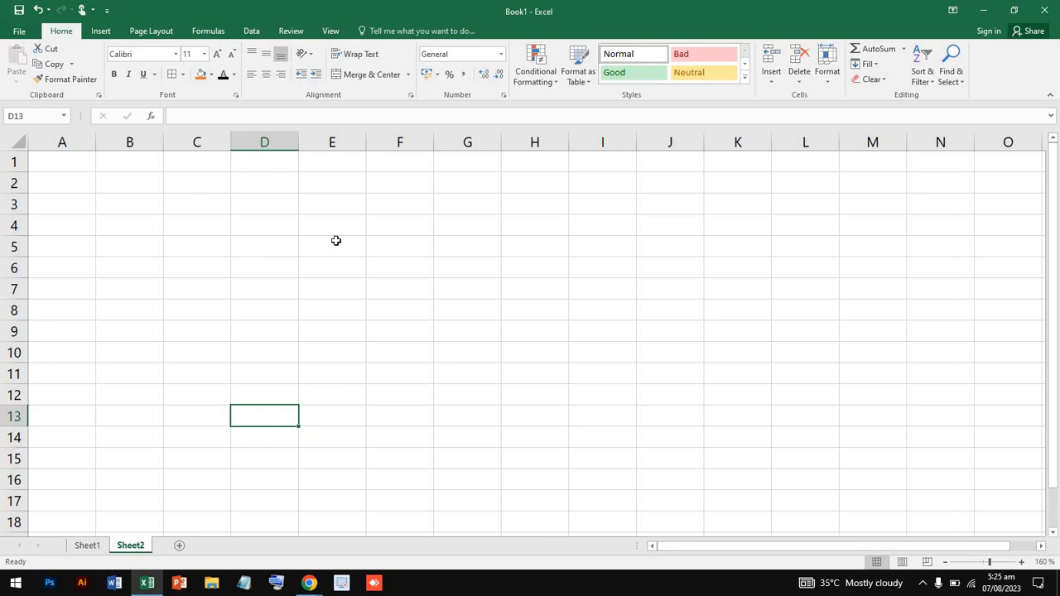
Set the empty range E5:E11 to the General number format
left_click(336, 240)
left_click_drag(350, 246, 353, 373)
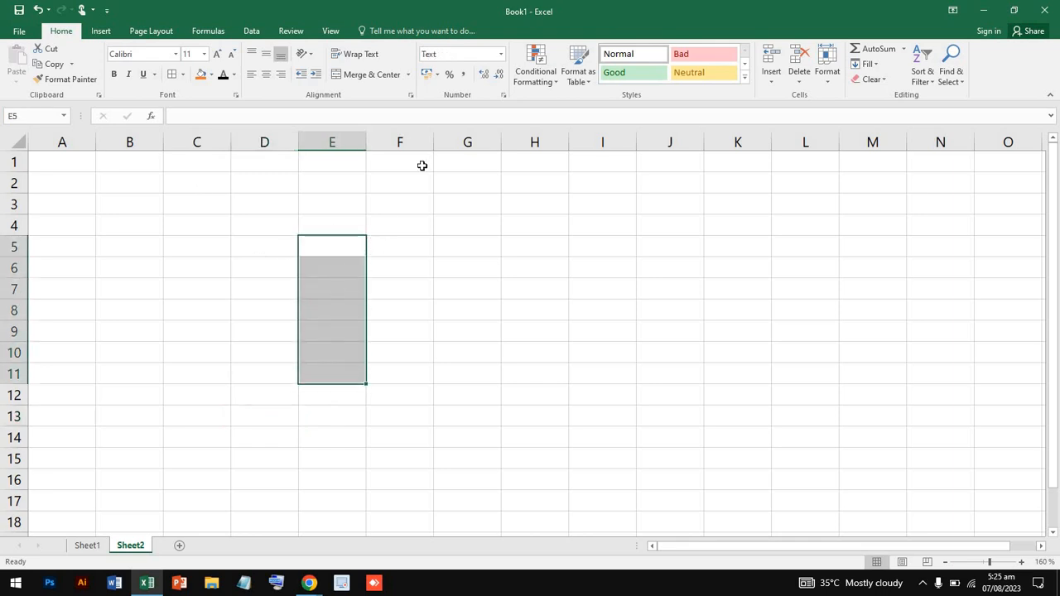
left_click(500, 55)
left_click(487, 81)
left_click(378, 303)
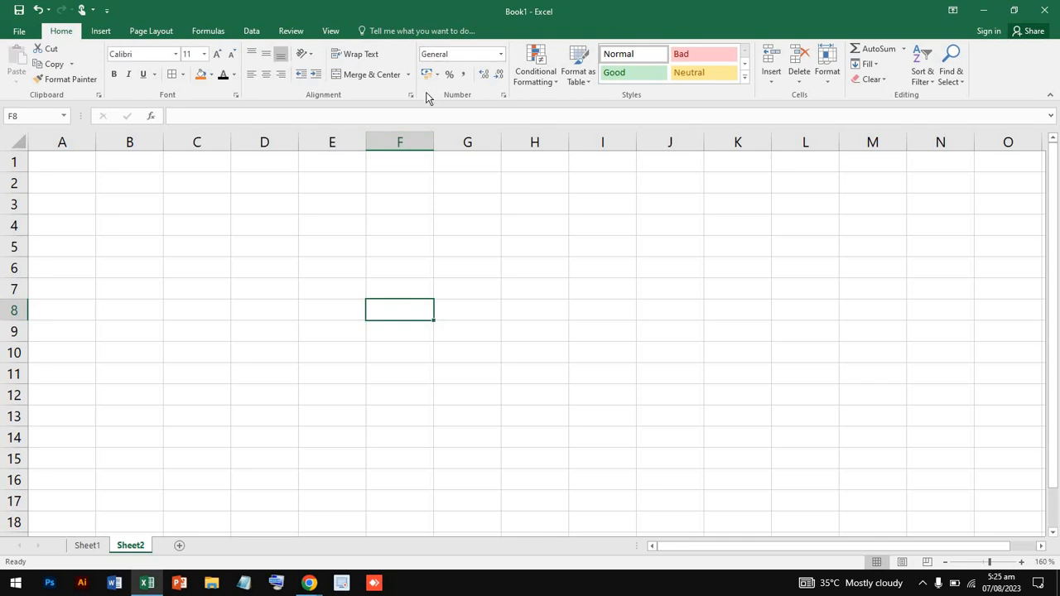
Check the available accounting currency formats for cell C6 and enter "Market" in that cell
left_click(221, 270)
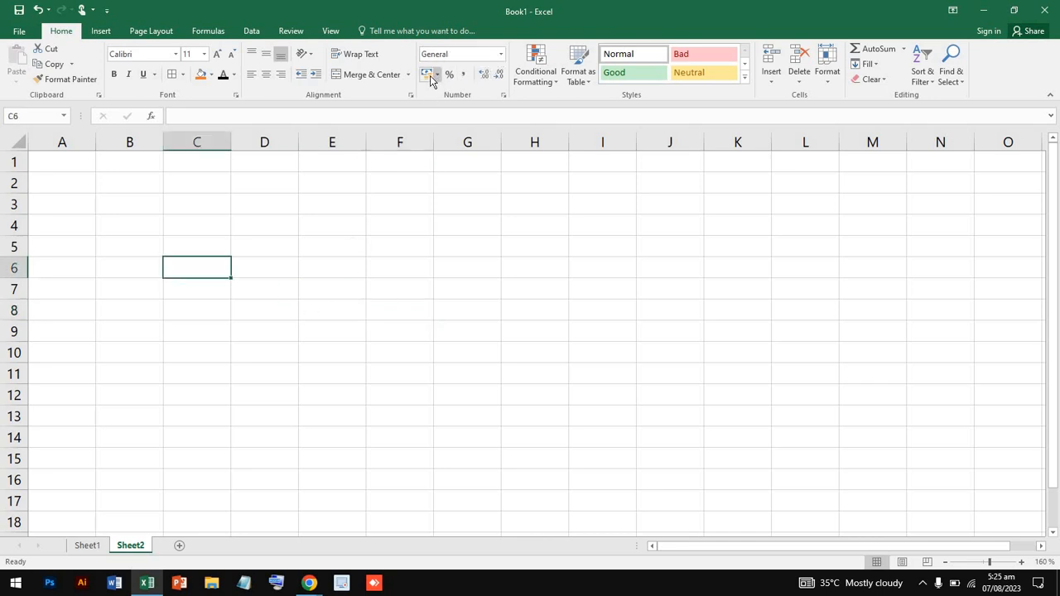
left_click(438, 76)
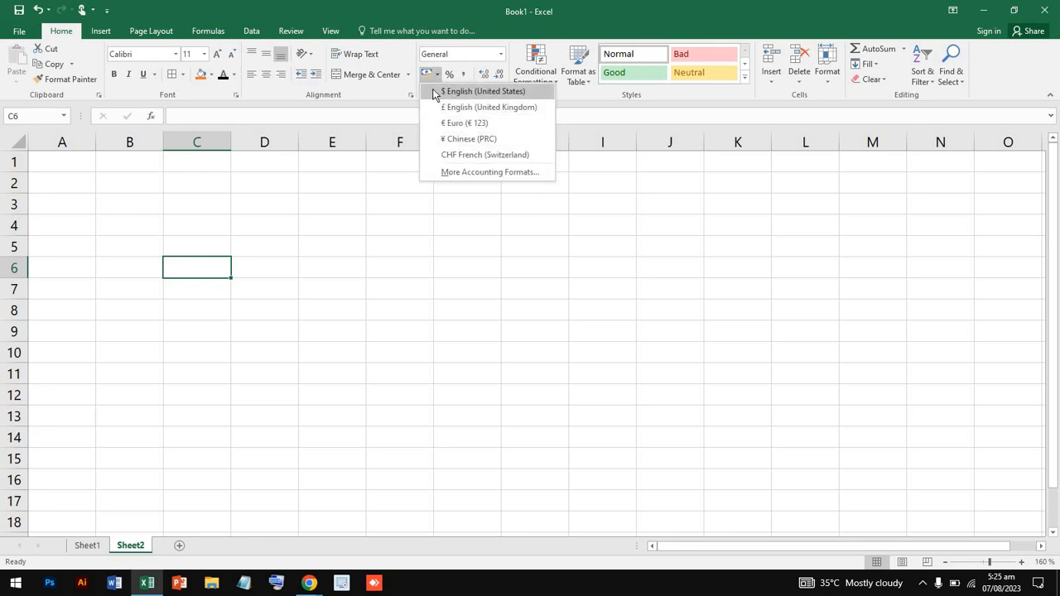
left_click(193, 269)
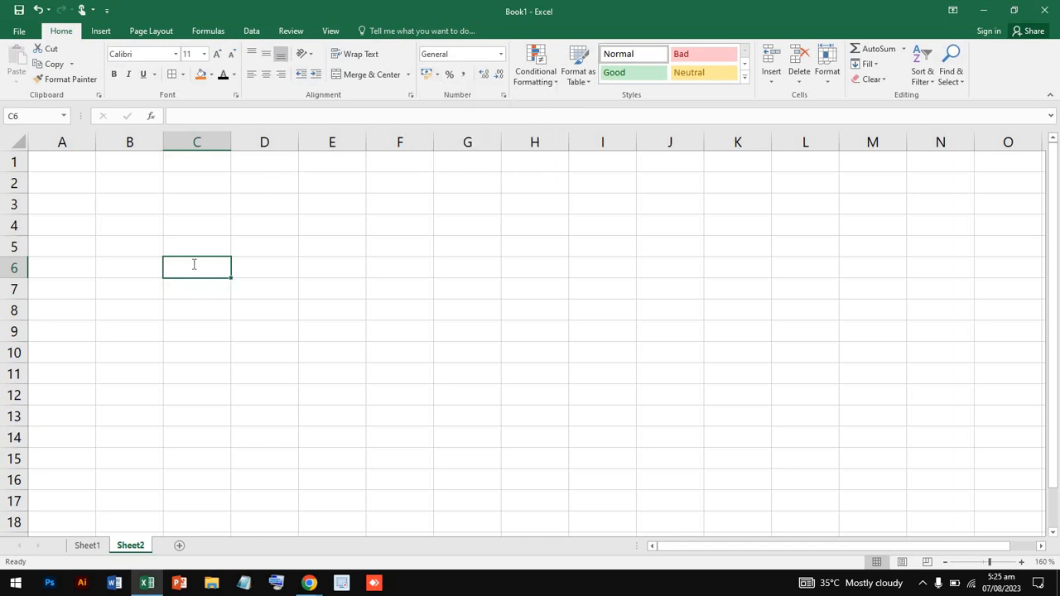
double_click(196, 267)
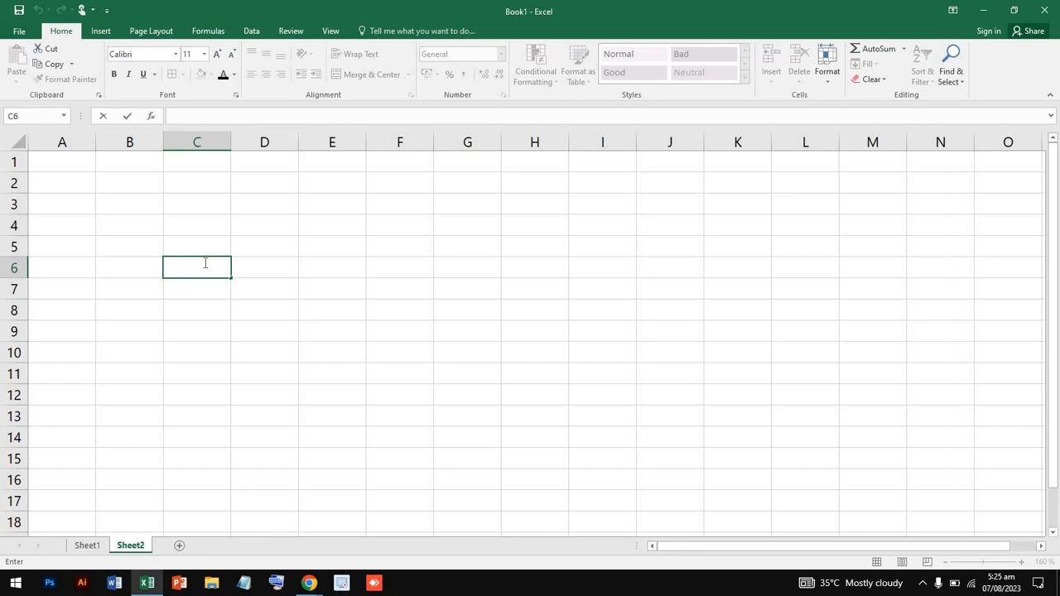
type("Market")
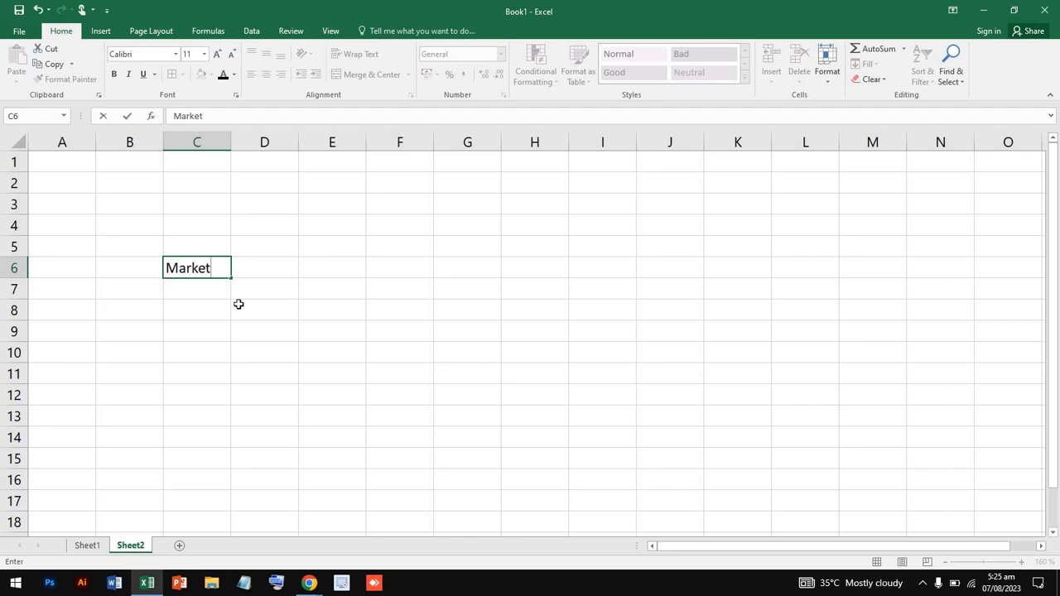
left_click(219, 291)
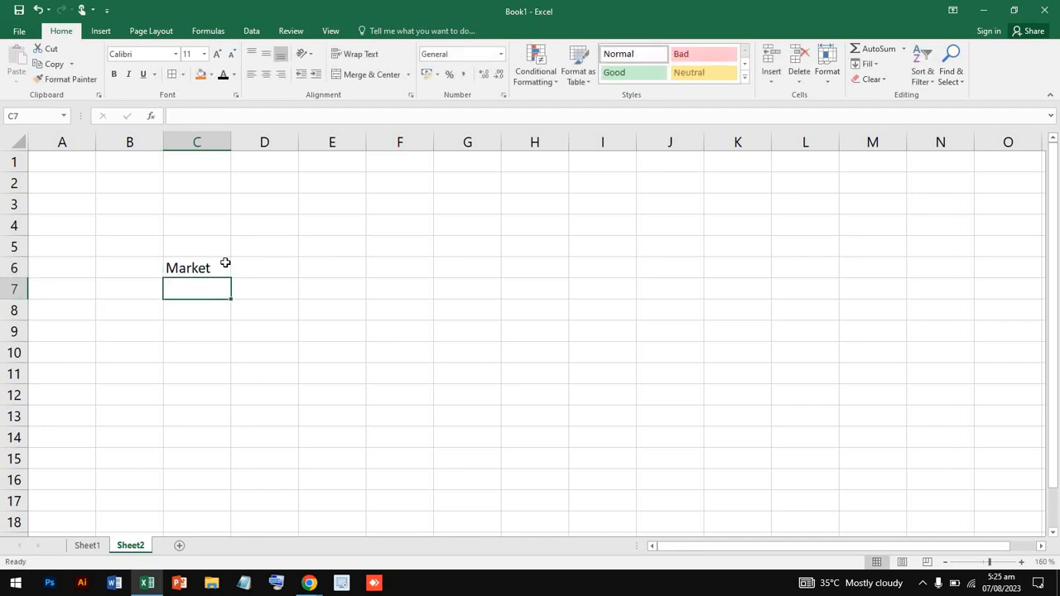
Apply the Euro (€ 123) accounting format to the "Market" cell C6
left_click(226, 263)
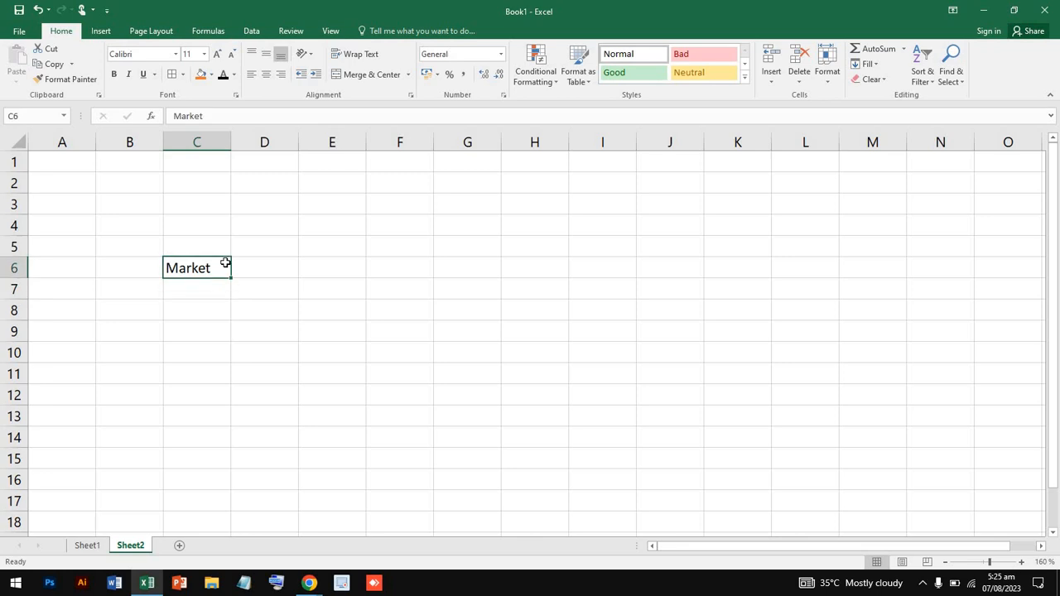
left_click(437, 73)
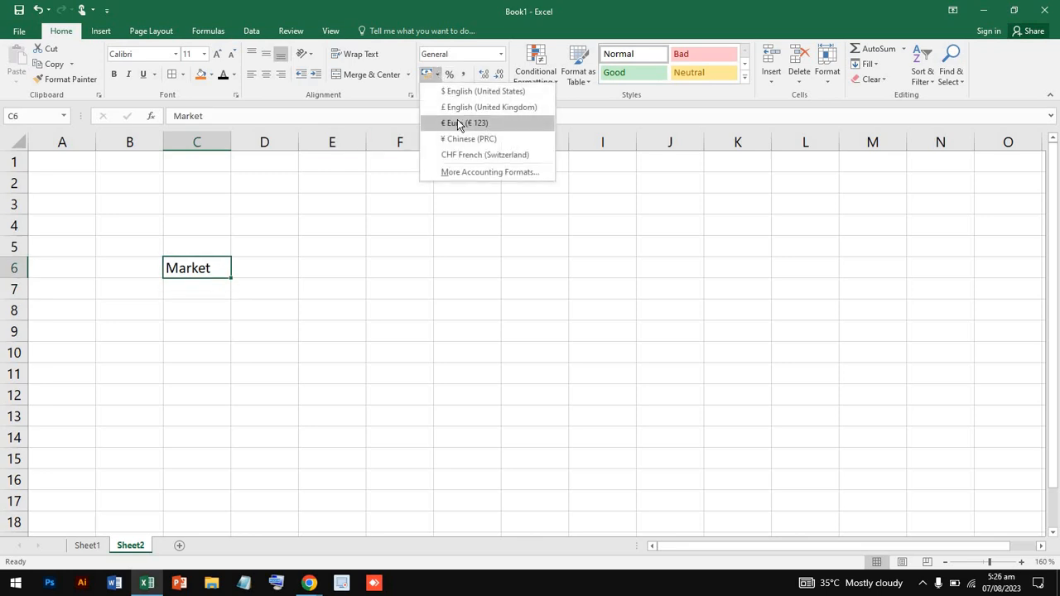
left_click(458, 122)
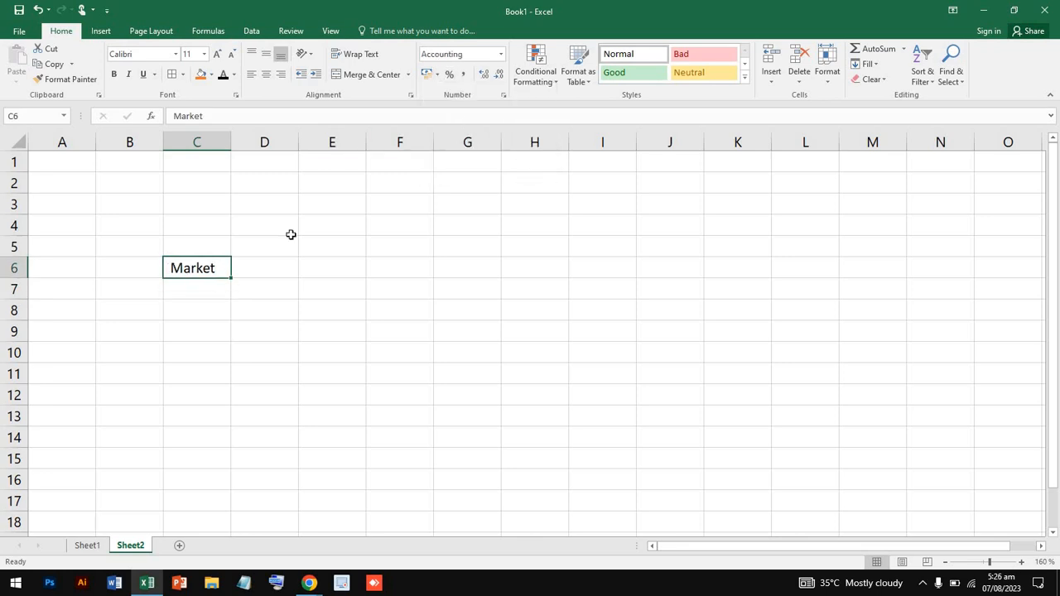
Enter 152 in cell E7 and select that cell again
left_click(330, 291)
double_click(332, 291)
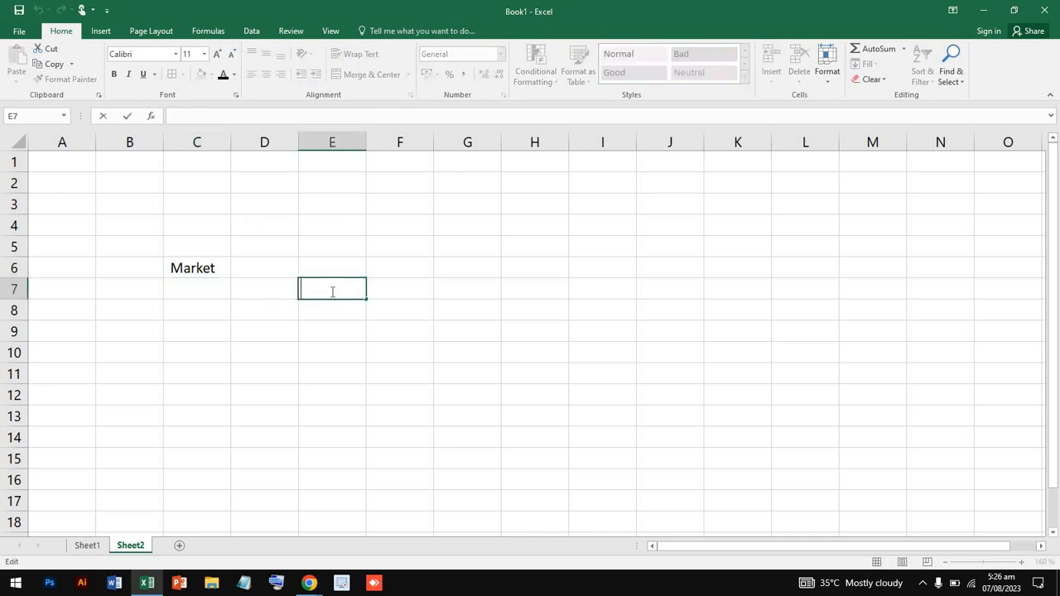
type("152")
left_click(375, 226)
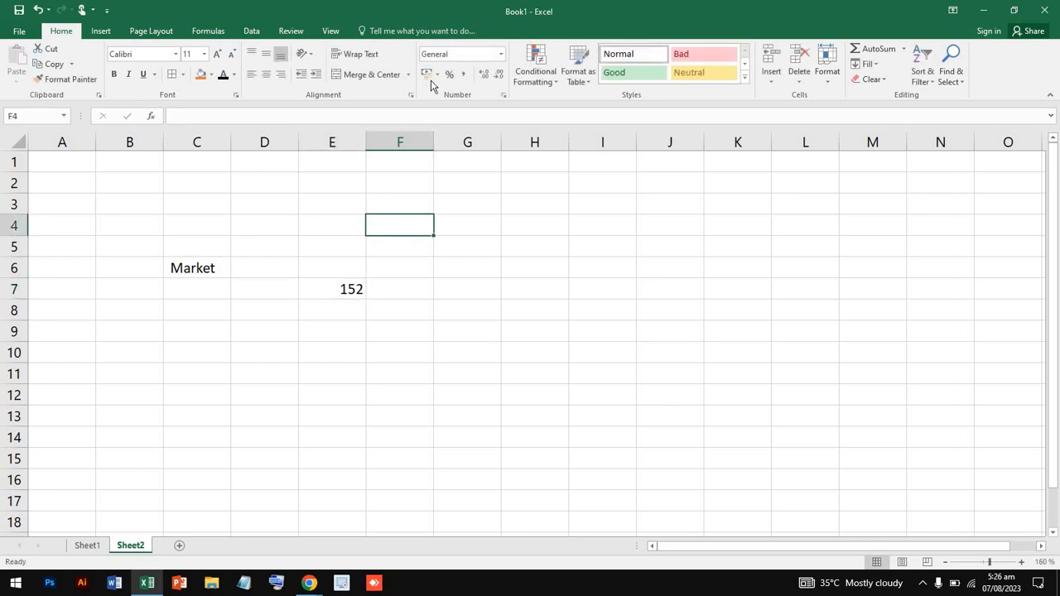
left_click(354, 288)
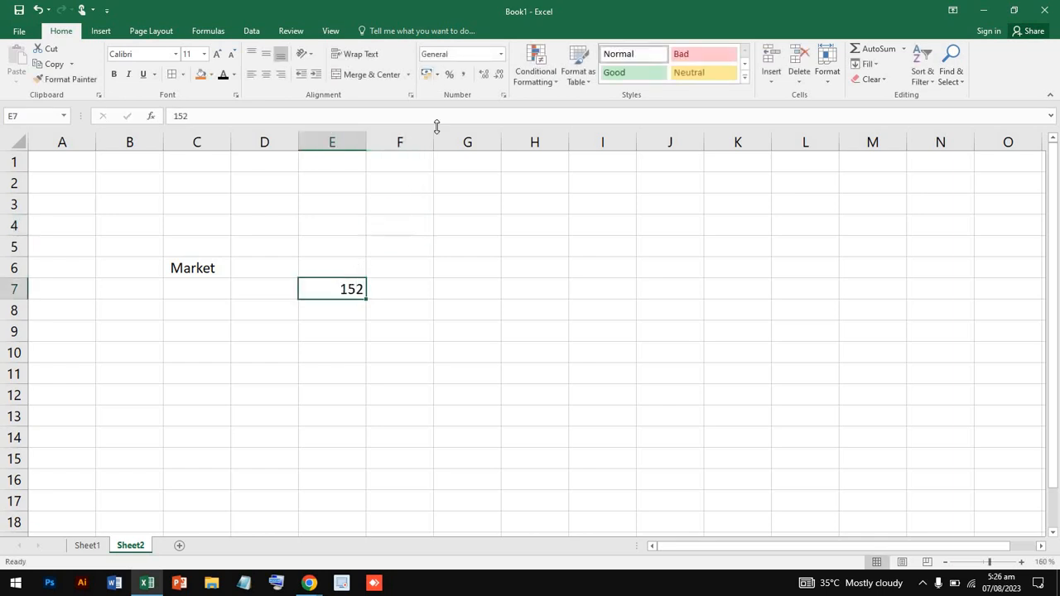
Try the Chinese (PRC), French (Switzerland) and English (United States) accounting formats in turn on cell E7
left_click(437, 75)
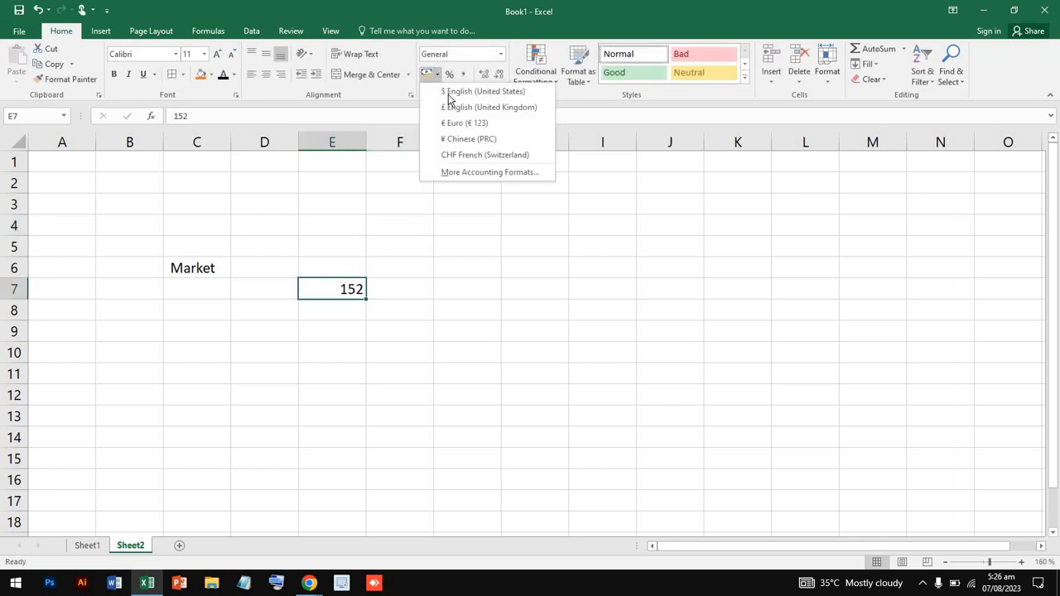
left_click(457, 139)
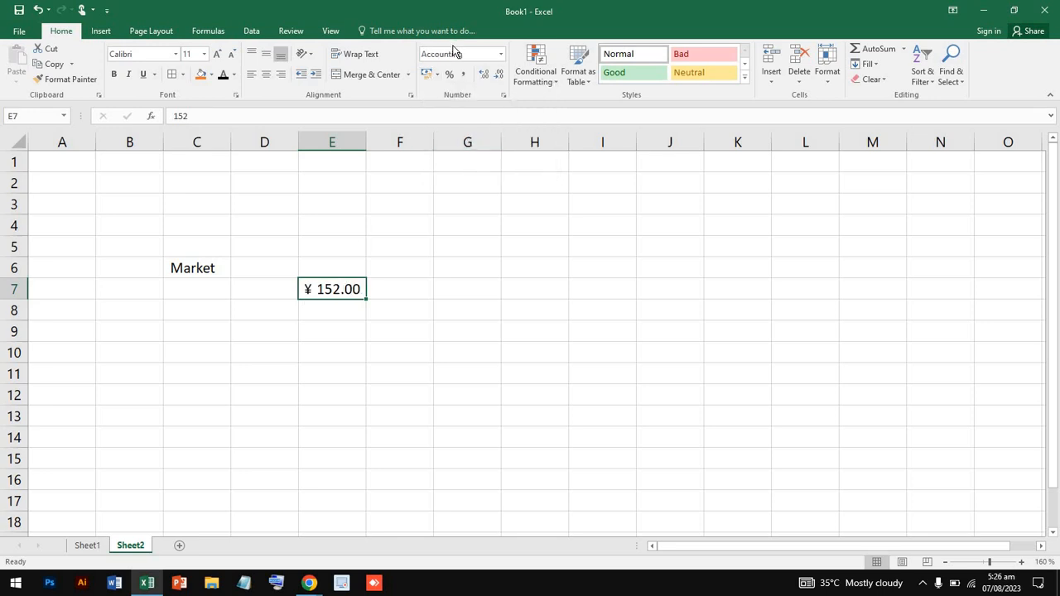
left_click(438, 75)
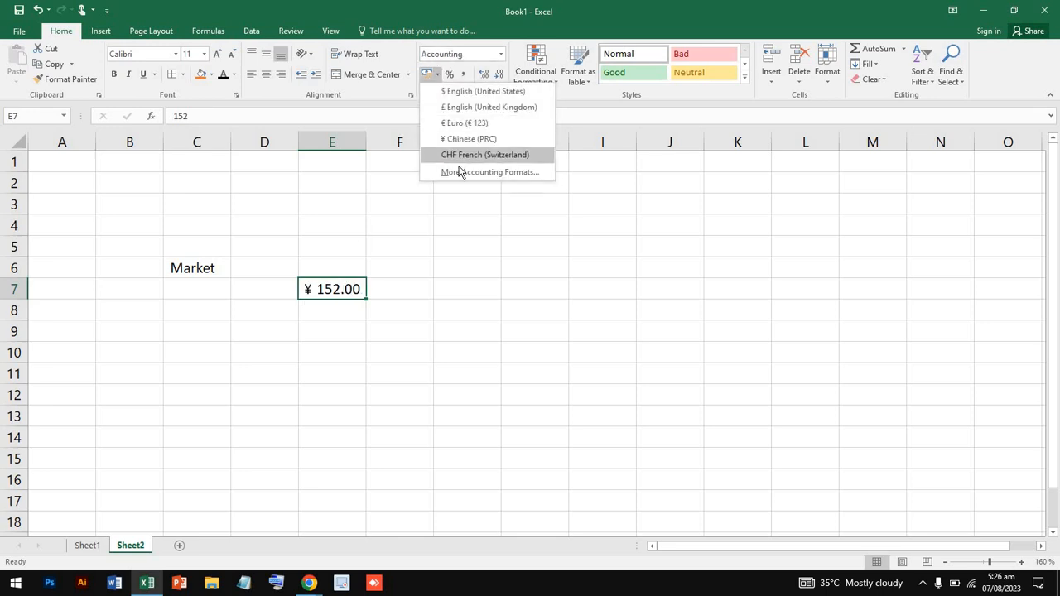
left_click(465, 155)
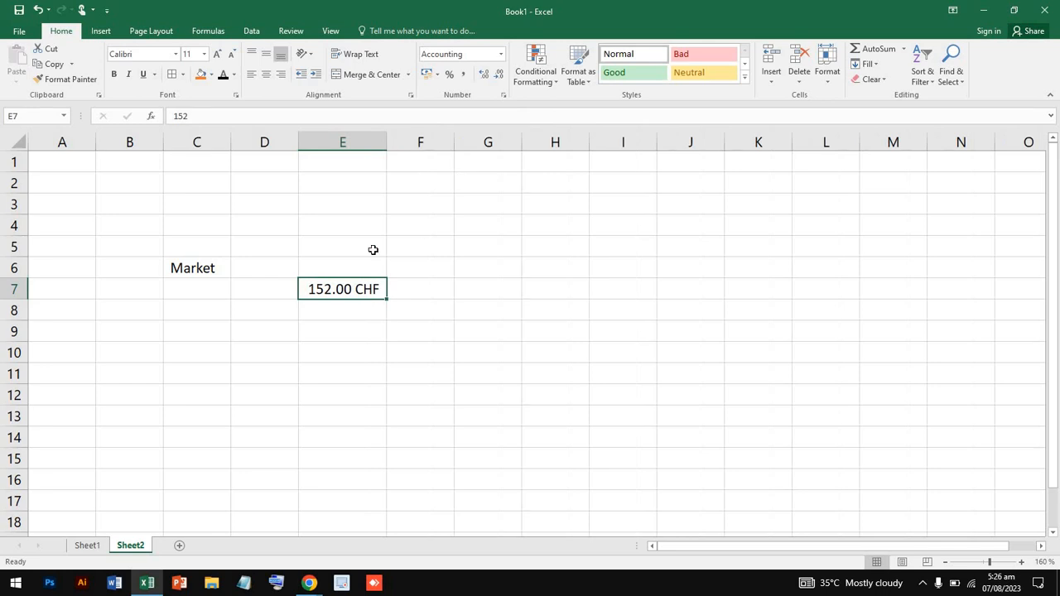
left_click(441, 76)
left_click(443, 92)
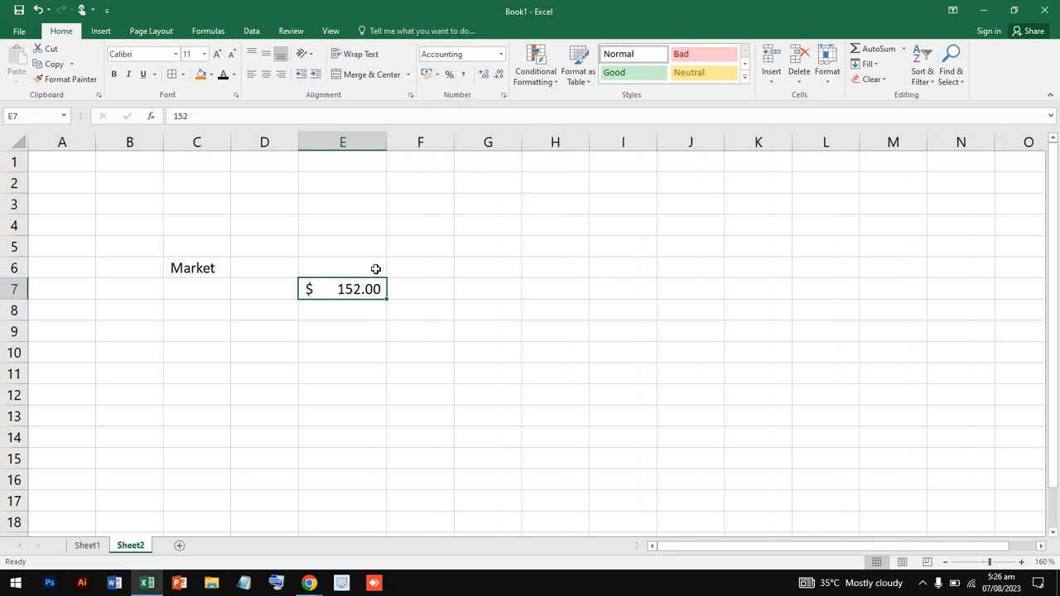
Apply the Euro (€ 123) accounting format to cell E7 and check the number format previews for its value
left_click(437, 74)
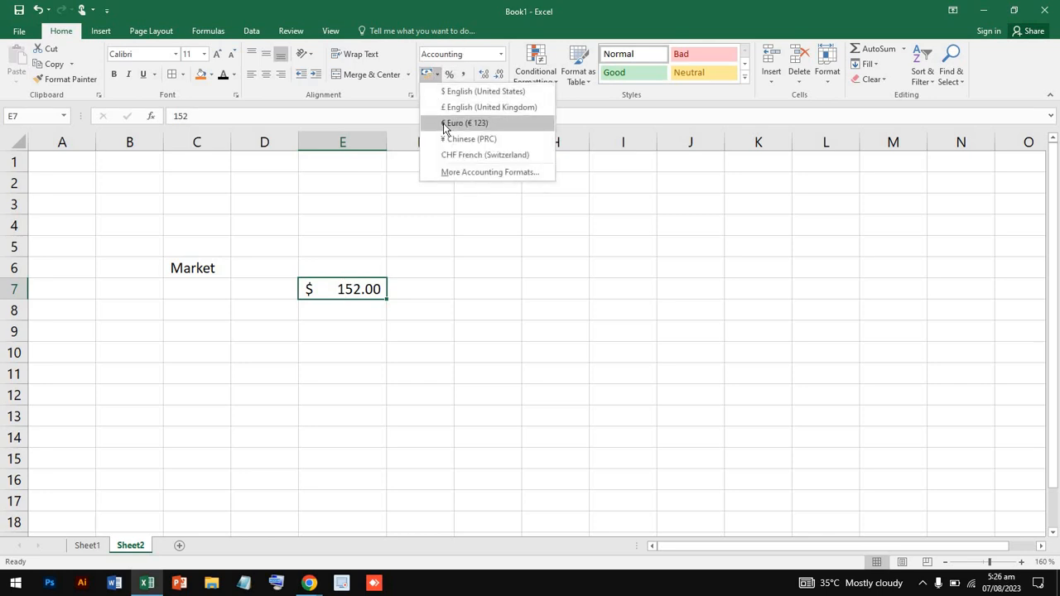
left_click(446, 123)
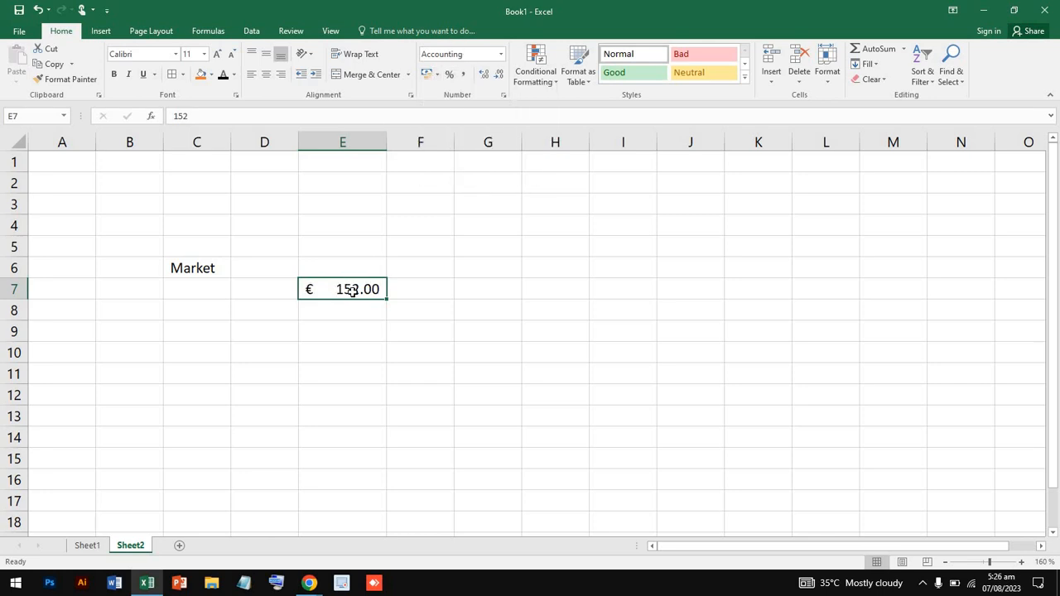
left_click(344, 250)
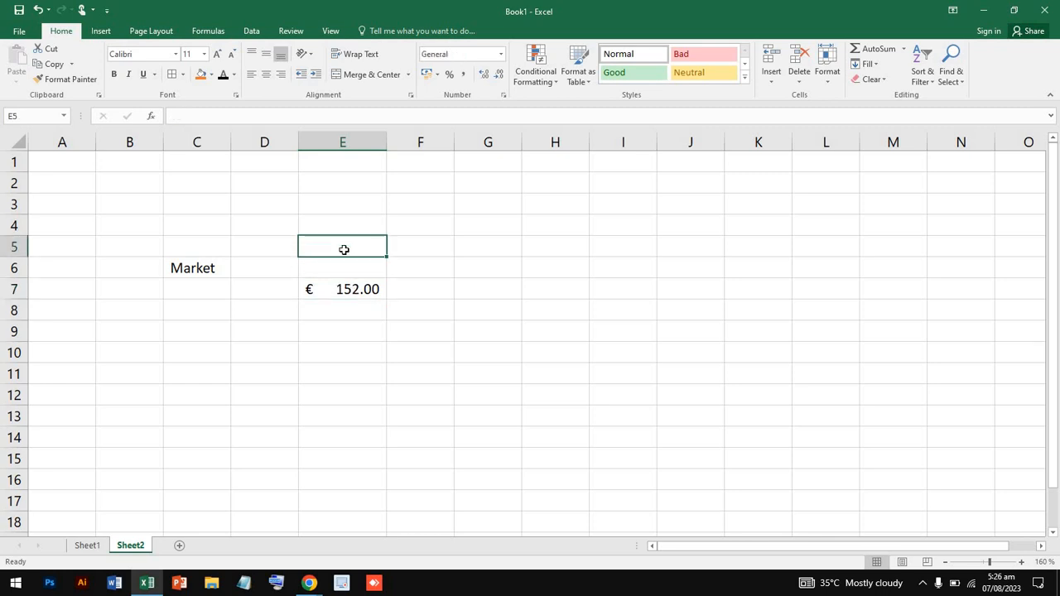
left_click(338, 289)
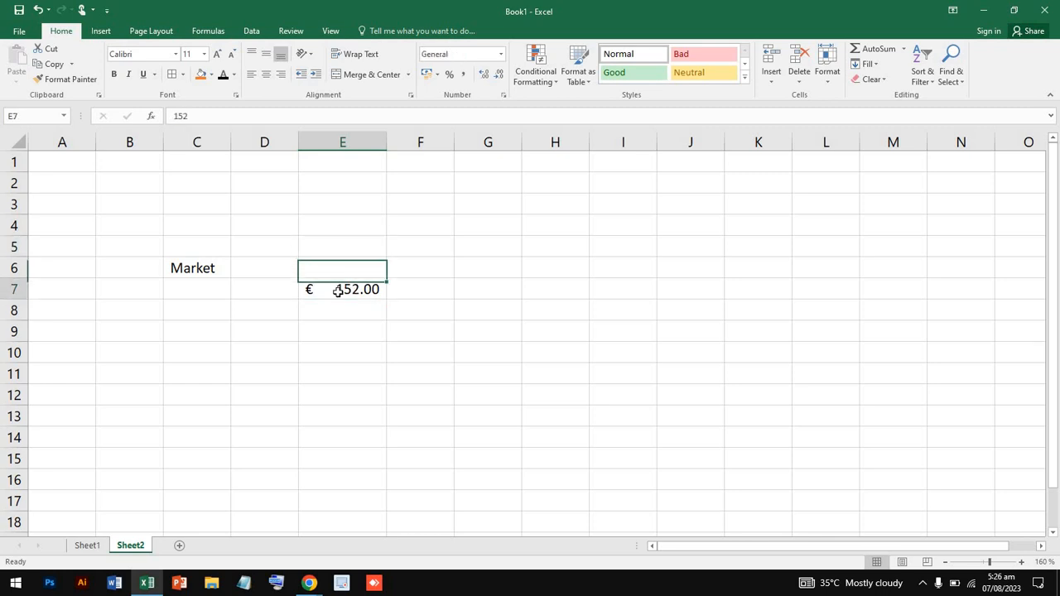
left_click(500, 54)
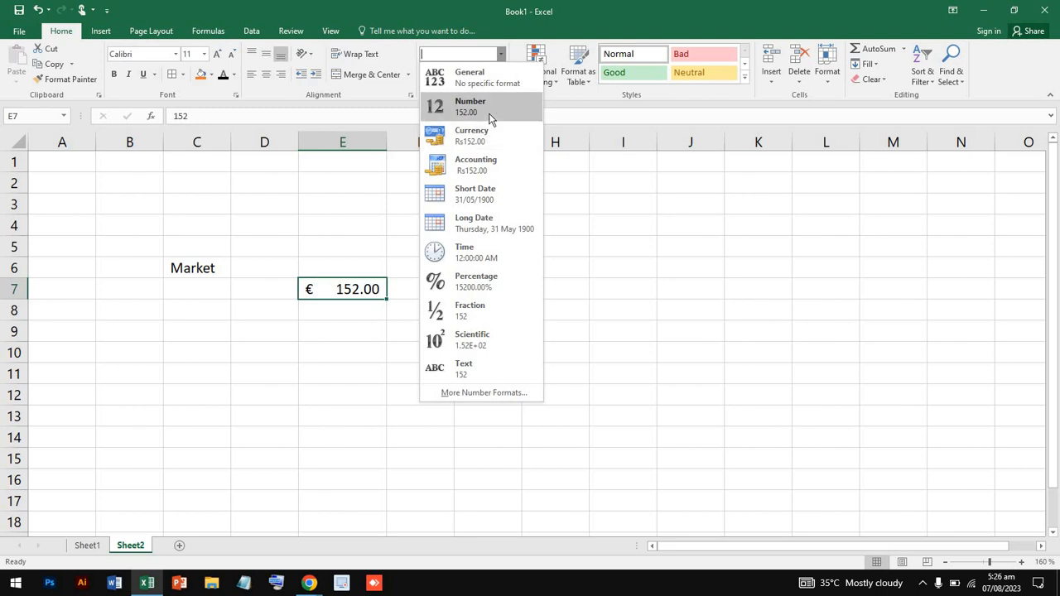
left_click(321, 289)
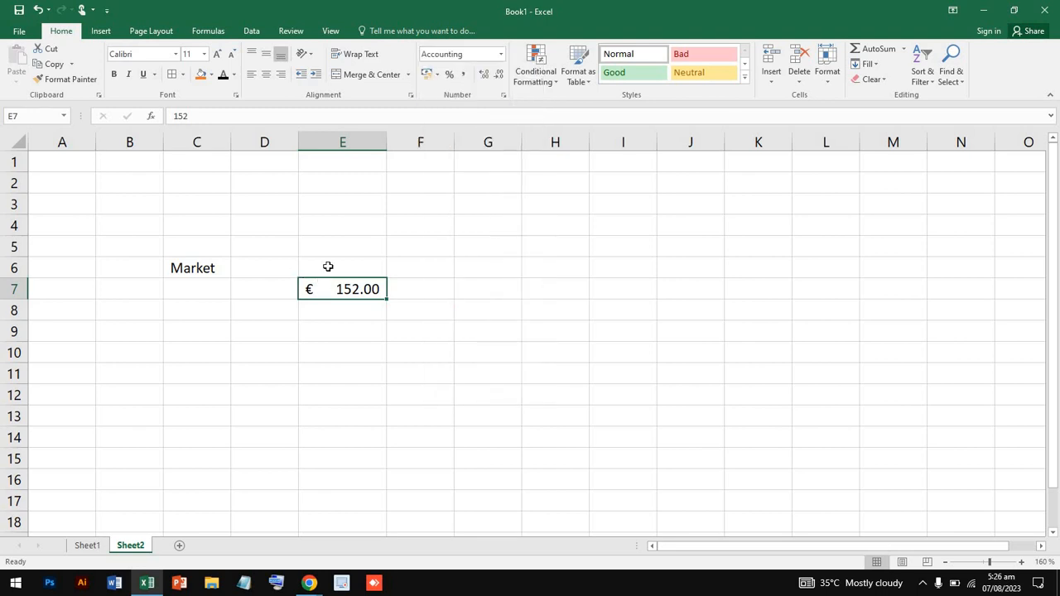
Enter 25 in cell E6, 55 in E8, 2323 in E9 and 32 in E10, keeping the value in E7
left_click(328, 266)
type("g5d")
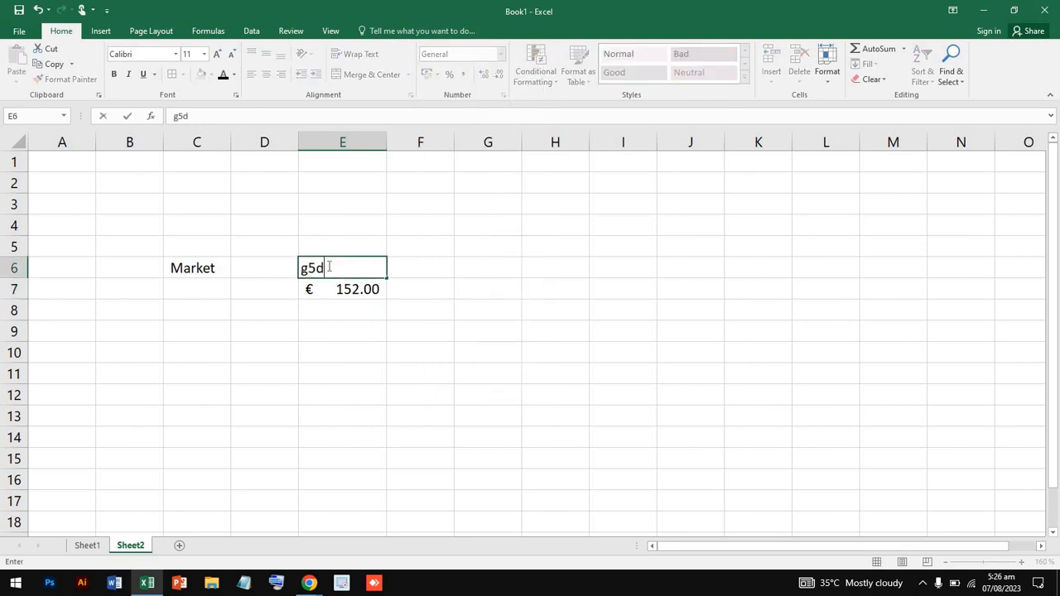
key("BackSpace")
key("BackSpace")
key("BackSpace")
key("Return")
key("Return")
type("55")
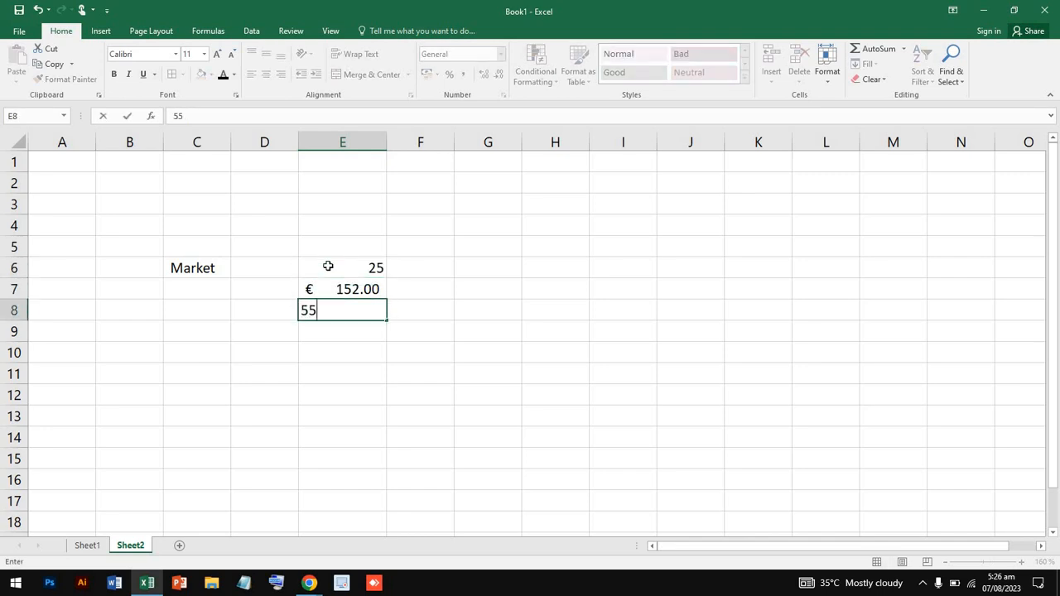
key("Return")
type("2323")
key("Return")
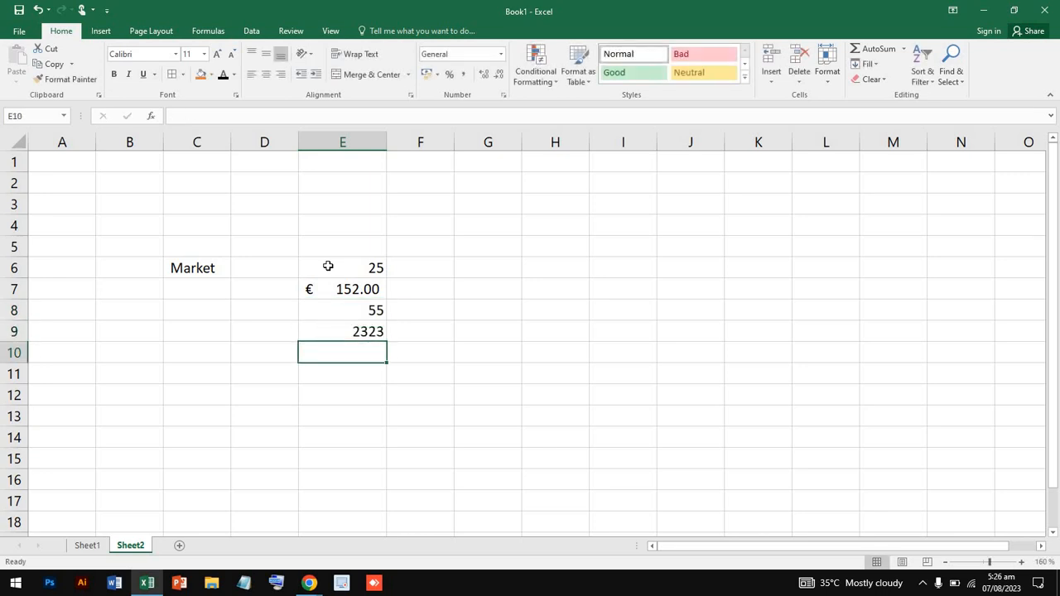
type("32")
key("Return")
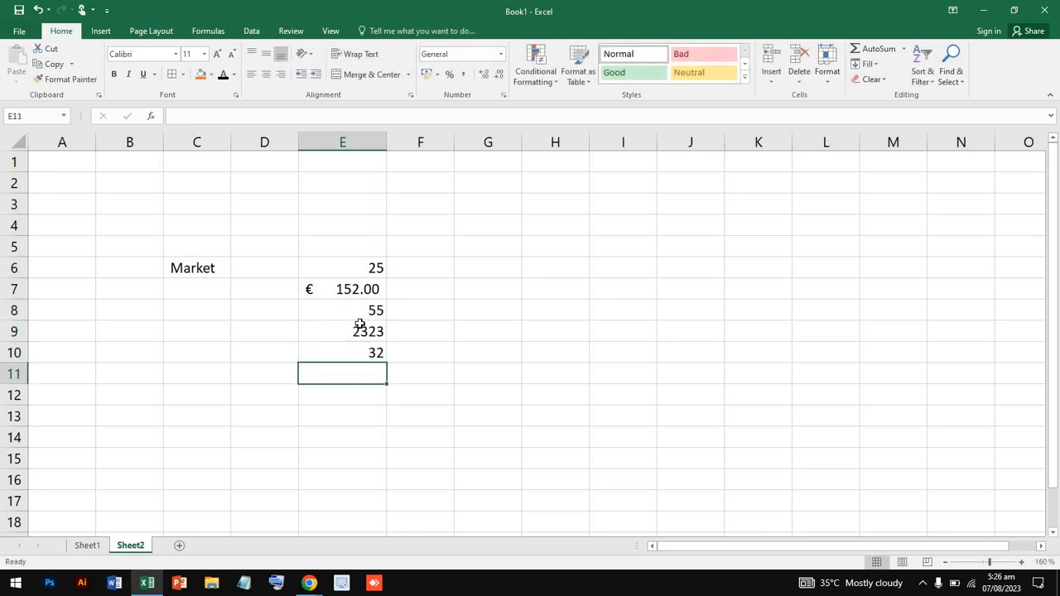
left_click(360, 327)
left_click_drag(361, 265, 372, 352)
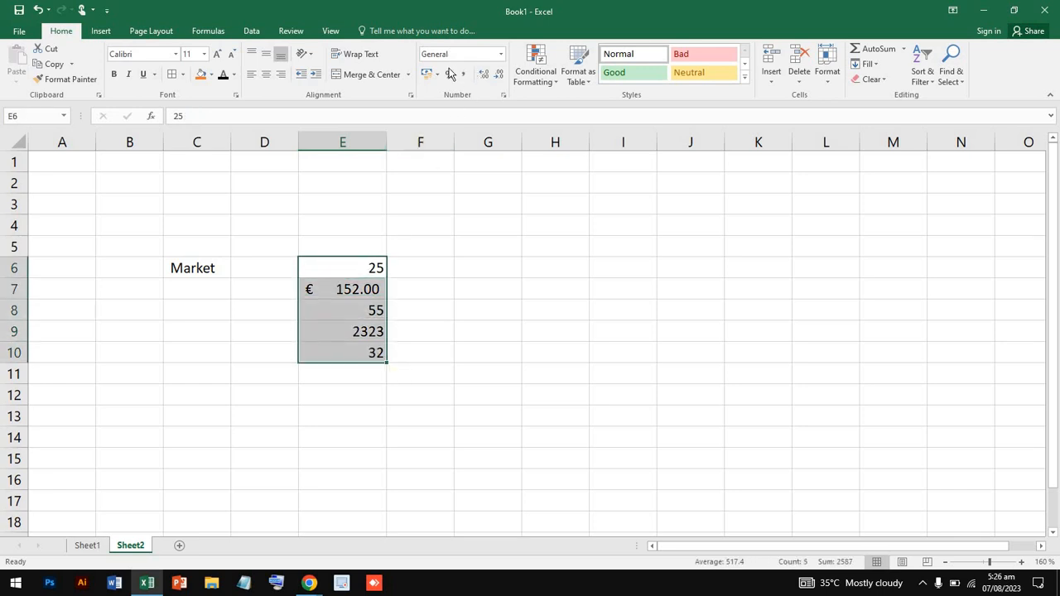
left_click(346, 332)
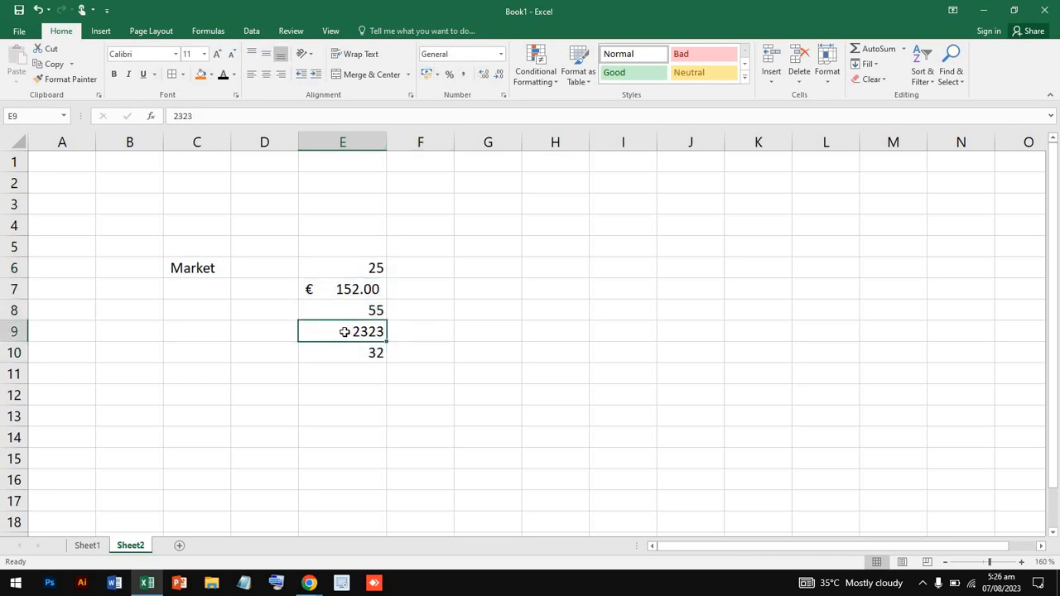
double_click(356, 331)
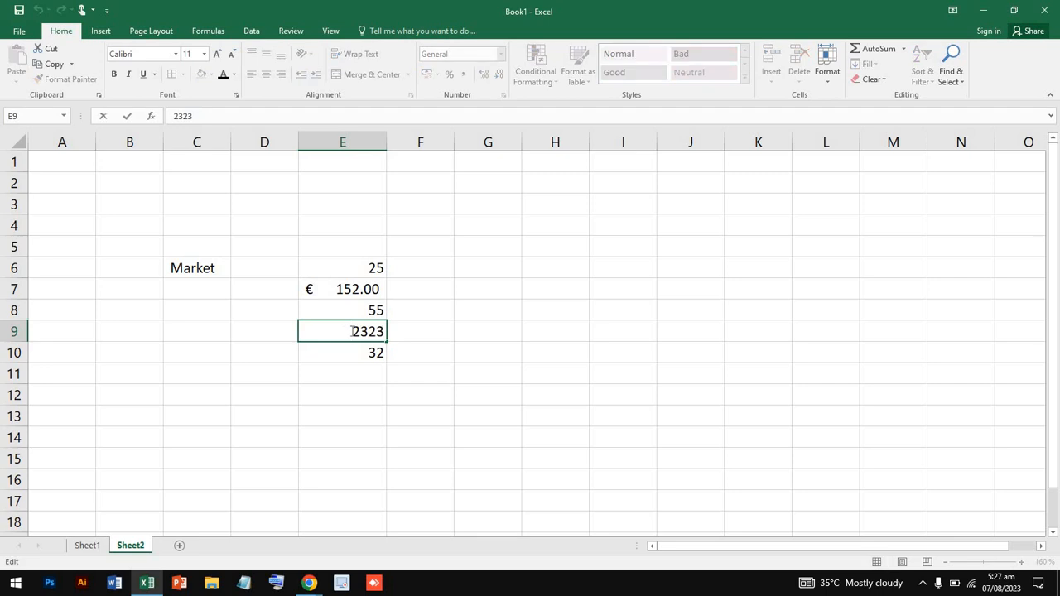
left_click(476, 323)
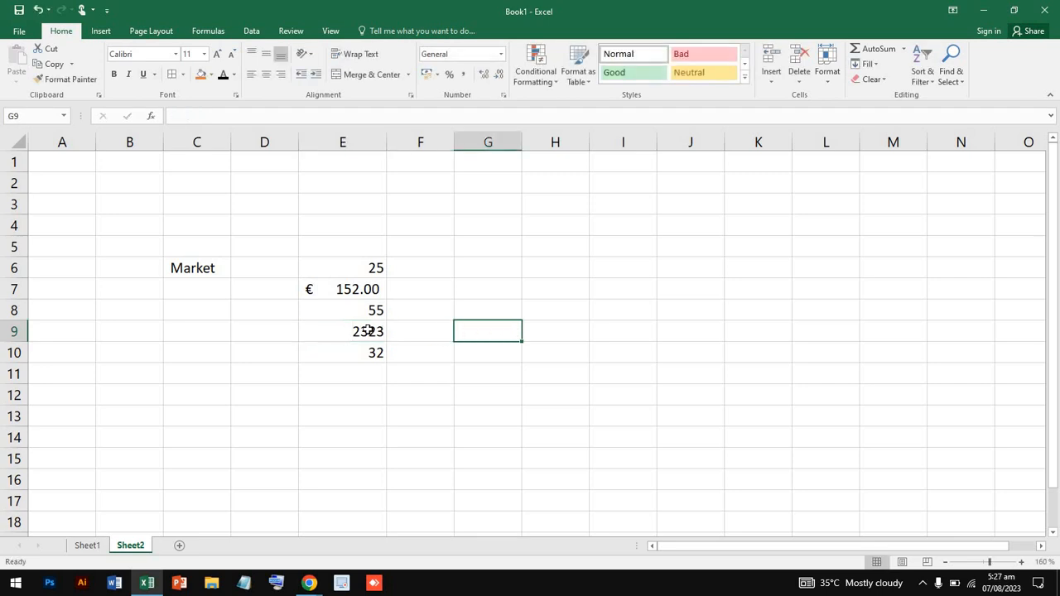
Apply the default Accounting number format to the value in cell E9
left_click(371, 331)
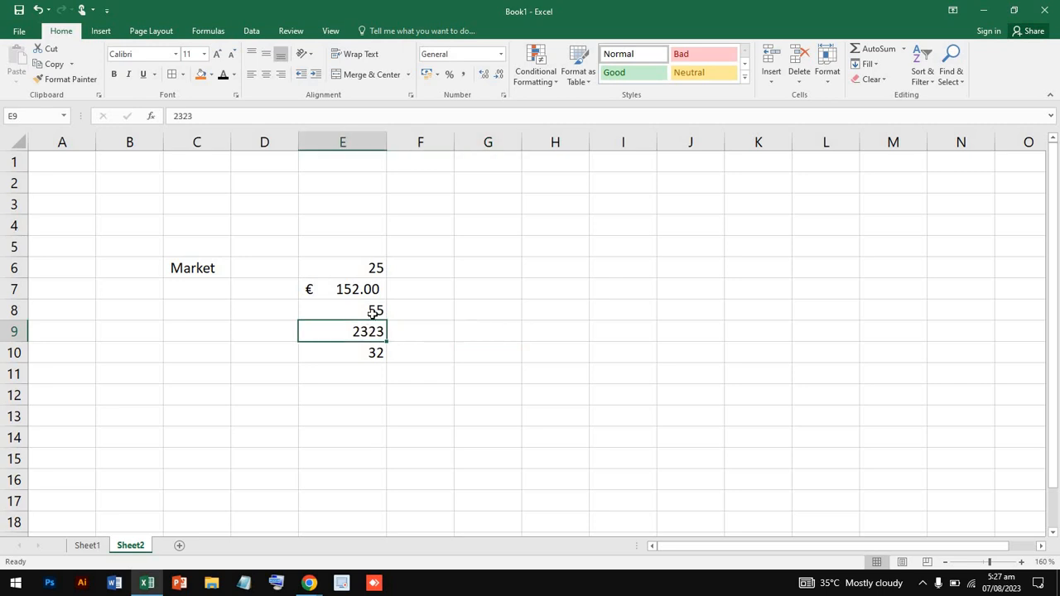
left_click(499, 55)
left_click(491, 168)
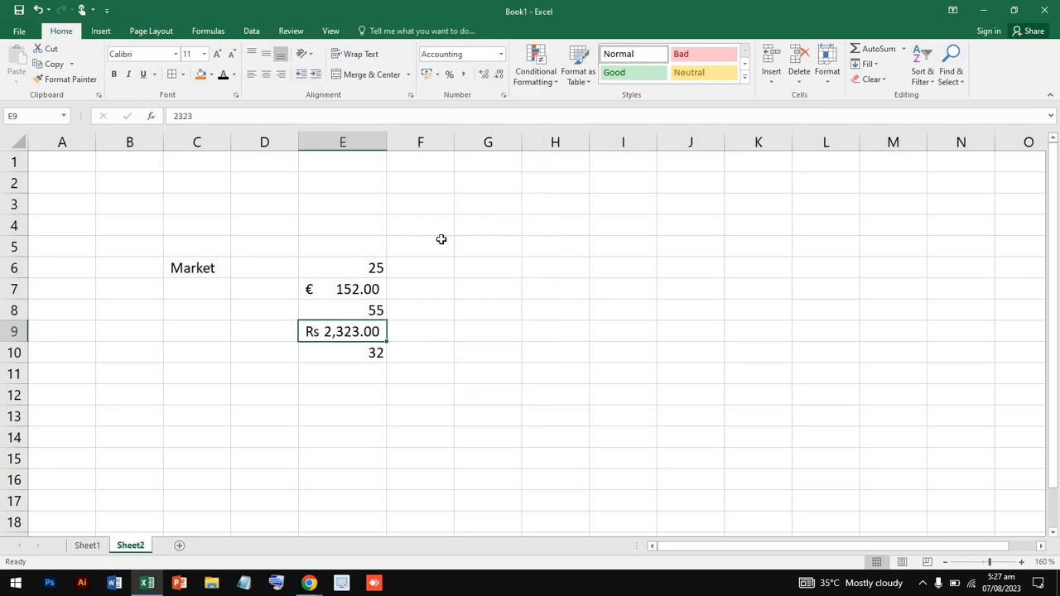
Apply the default Accounting number format to the value in cell E8
double_click(322, 333)
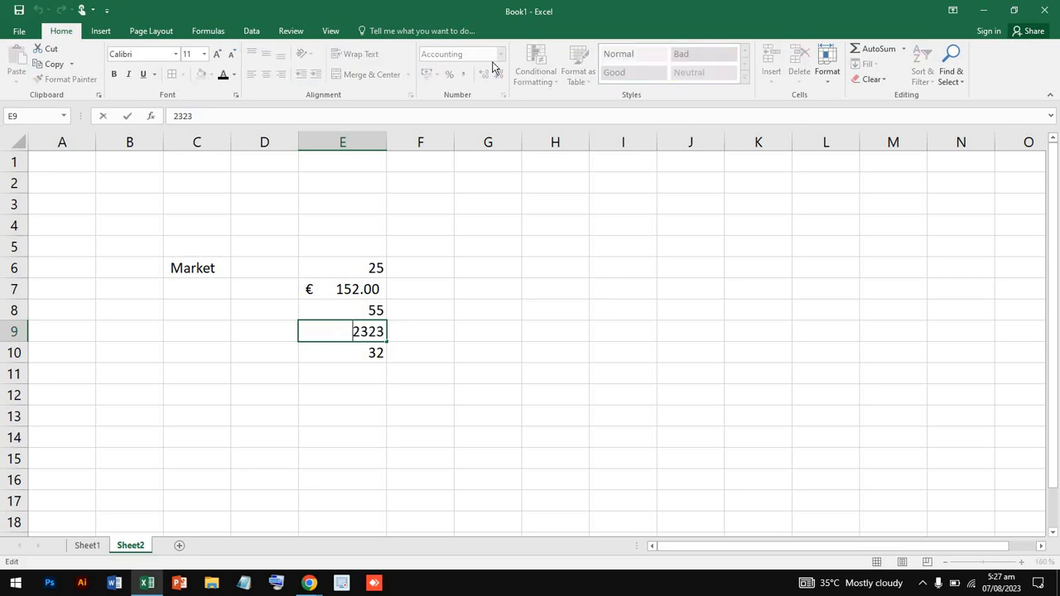
left_click(362, 270)
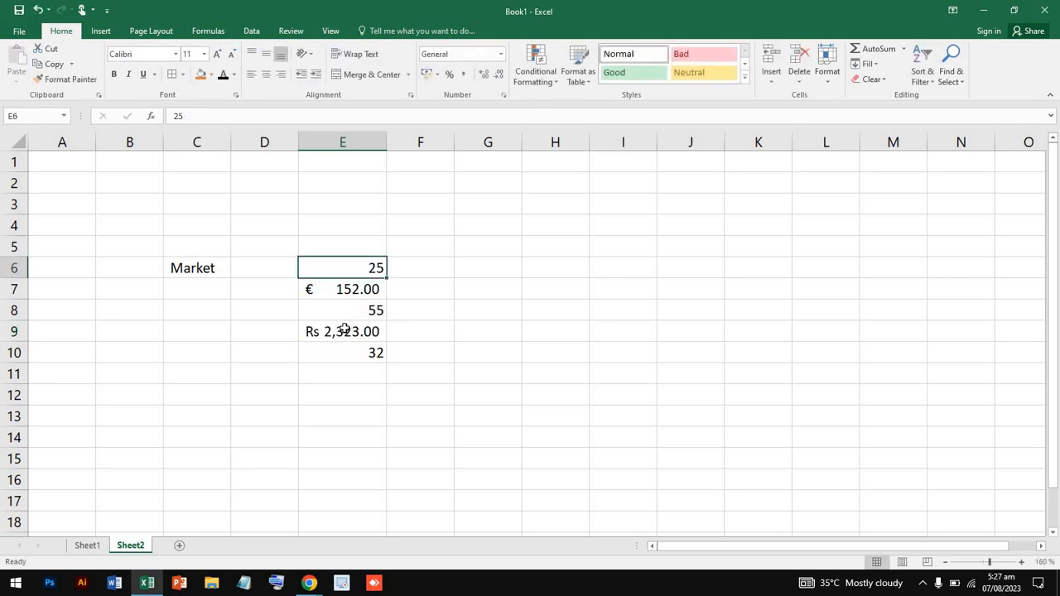
left_click(374, 335)
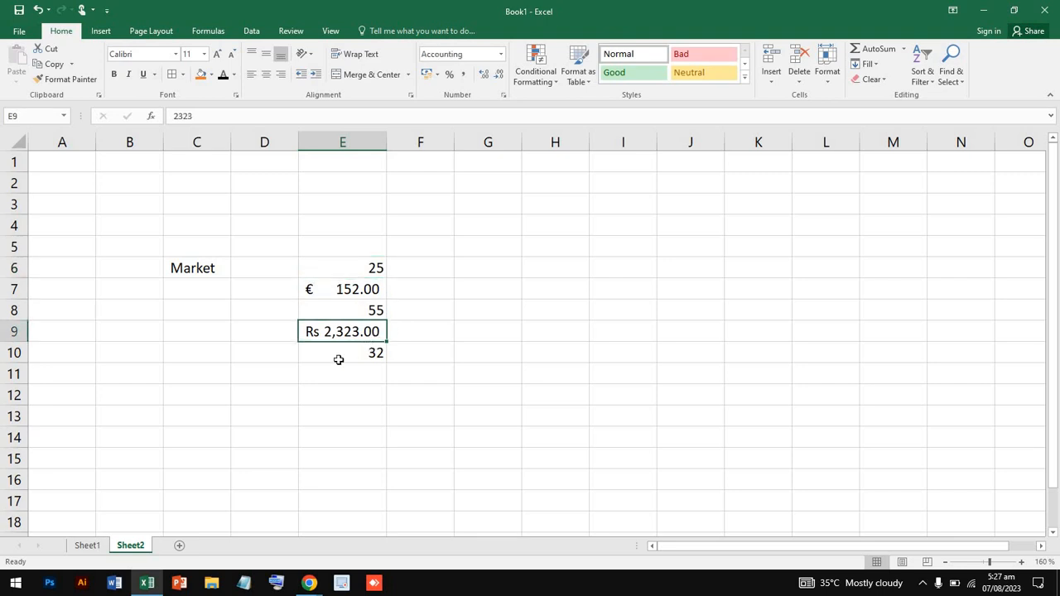
left_click(355, 309)
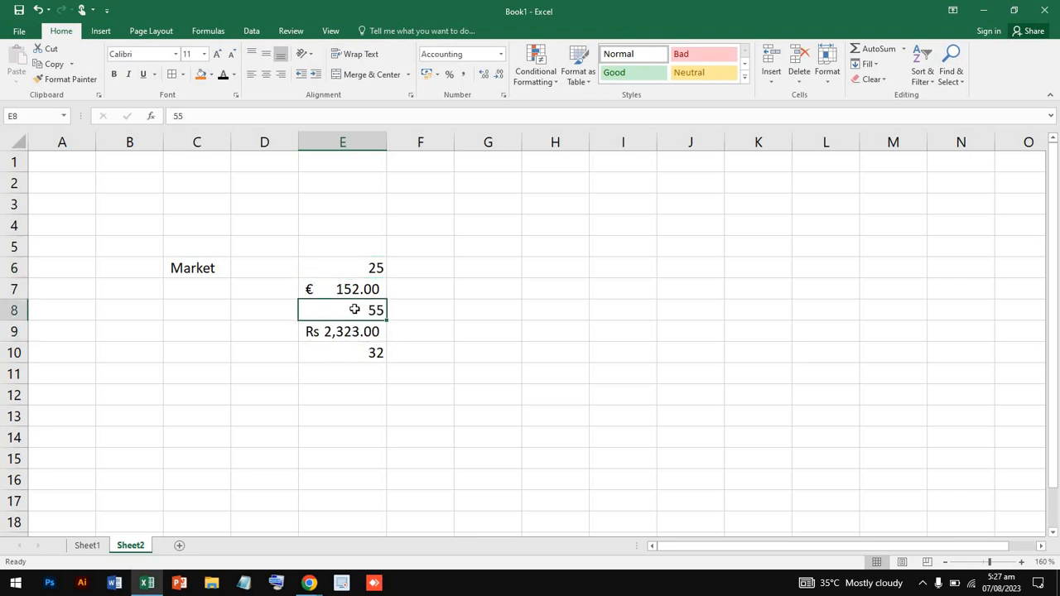
left_click(500, 54)
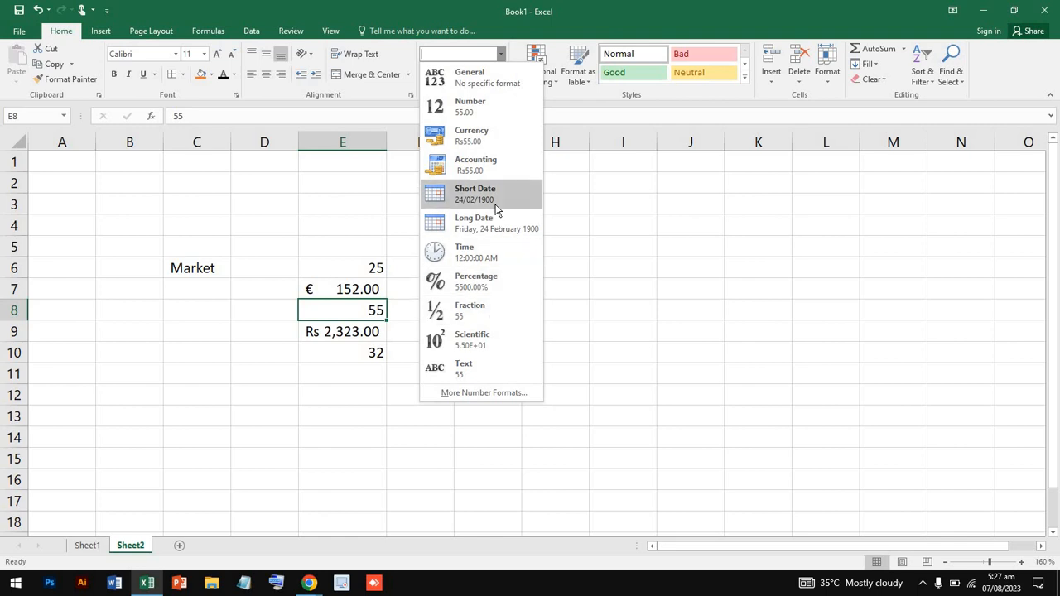
left_click(501, 164)
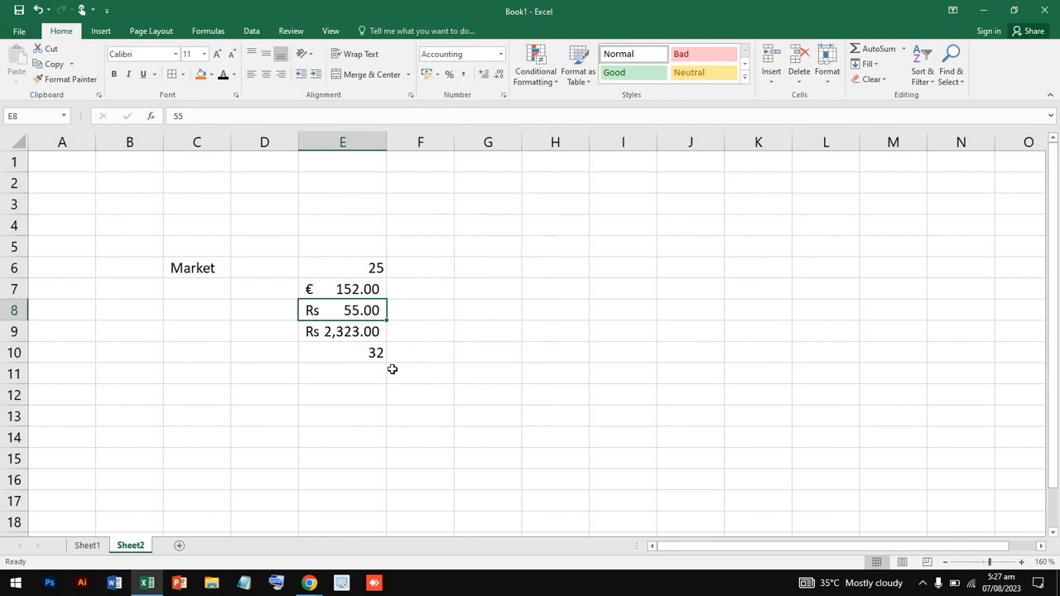
left_click(411, 322)
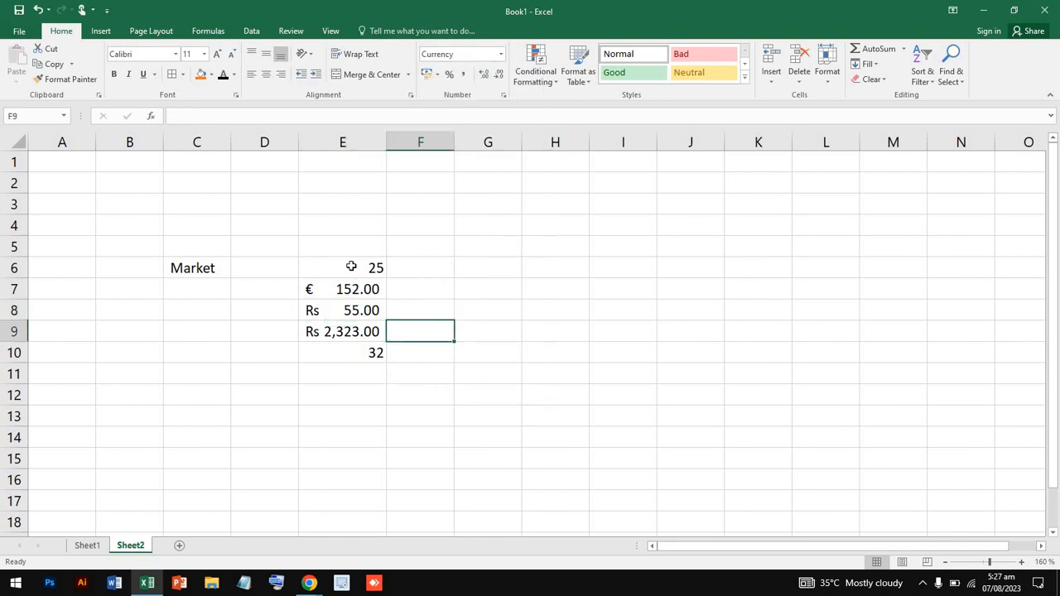
Apply the Chinese (PRC) accounting format to the values in E6:E10
left_click_drag(351, 266, 355, 350)
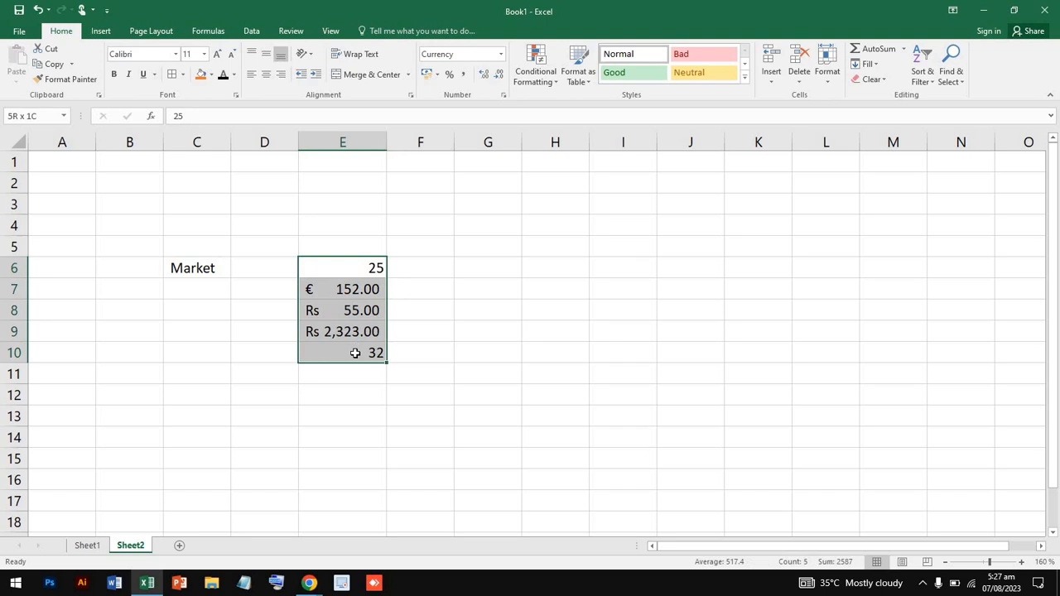
left_click(436, 75)
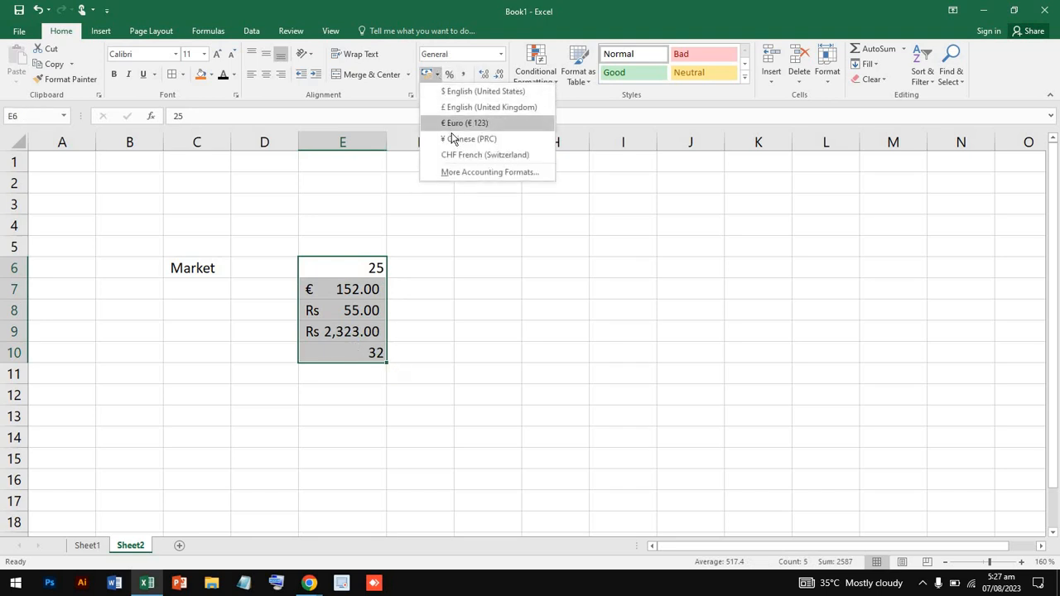
left_click(455, 139)
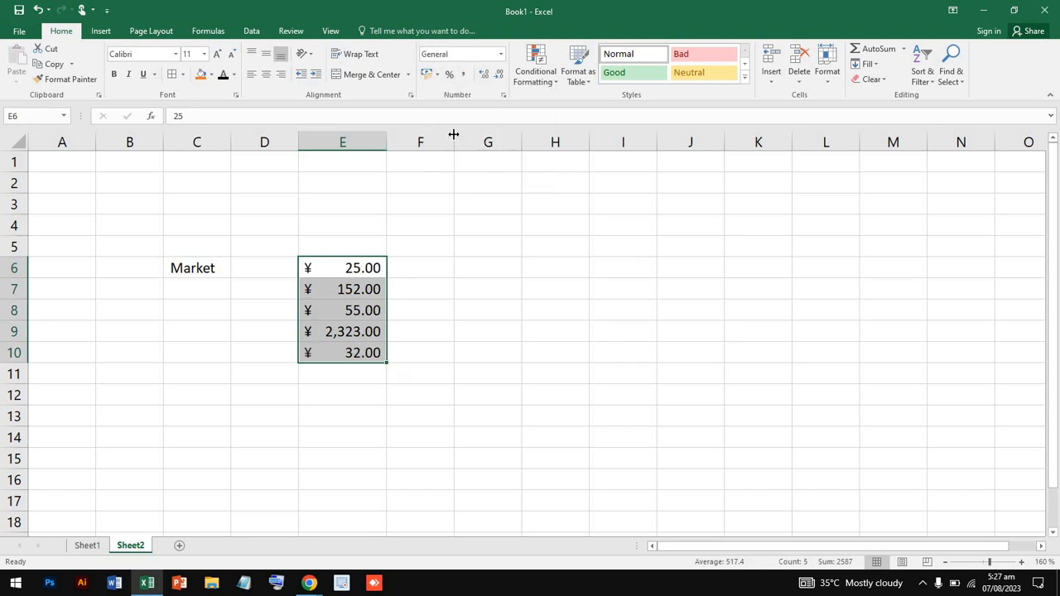
left_click(393, 346)
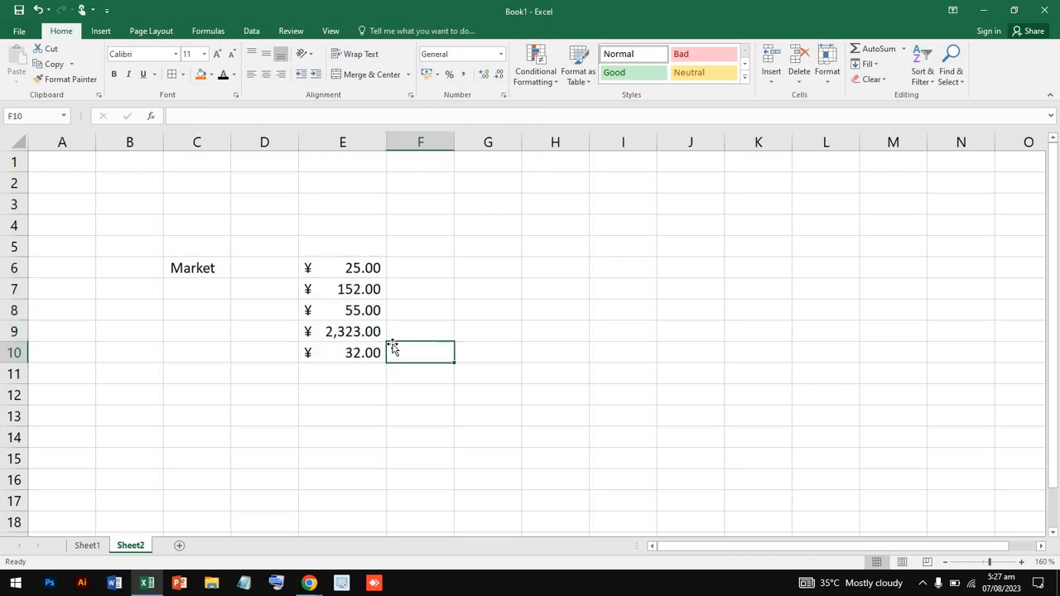
Examine the Currency, Accounting, Date, Fraction, Percentage, Scientific and Custom format categories for cell E6 without applying any
left_click(338, 267)
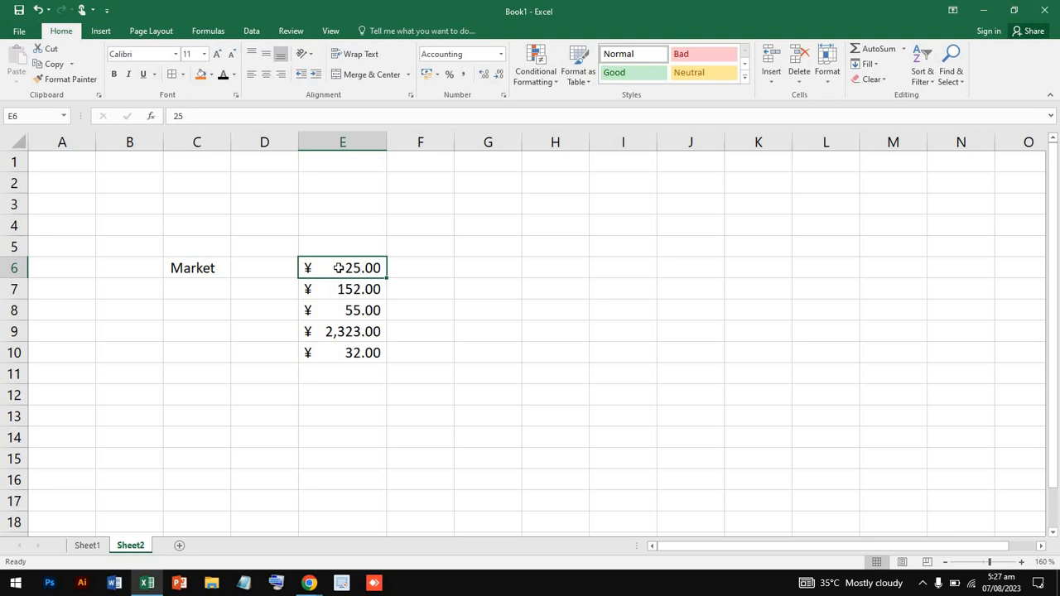
left_click(437, 74)
left_click(461, 171)
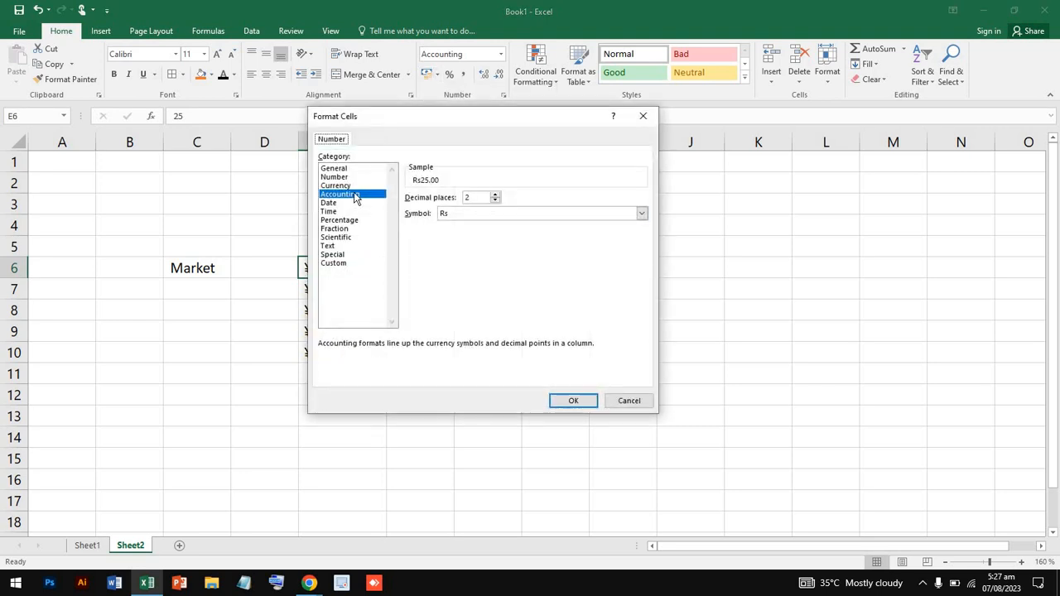
left_click(348, 186)
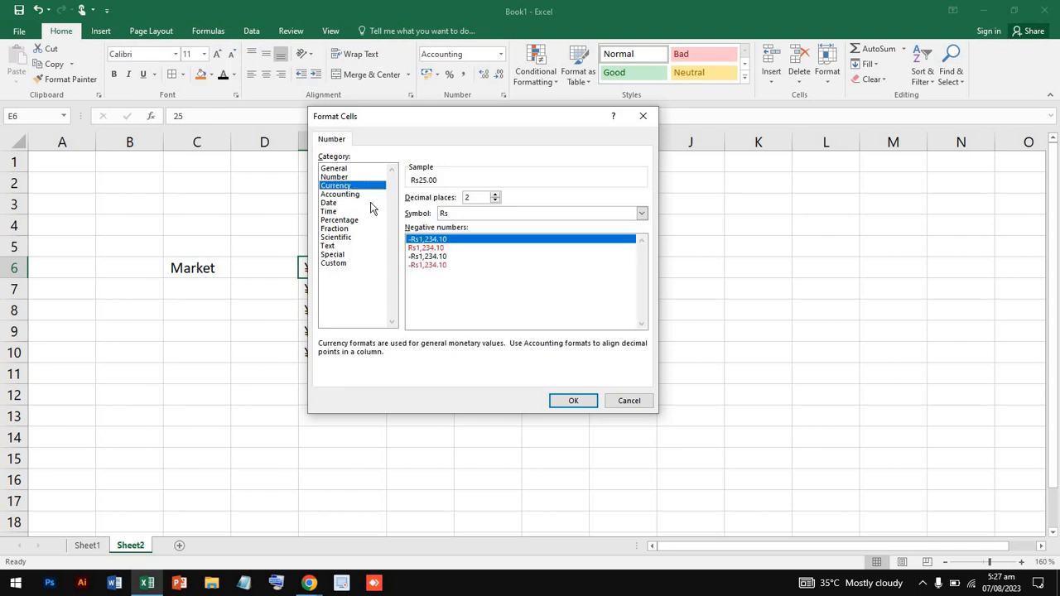
left_click(364, 195)
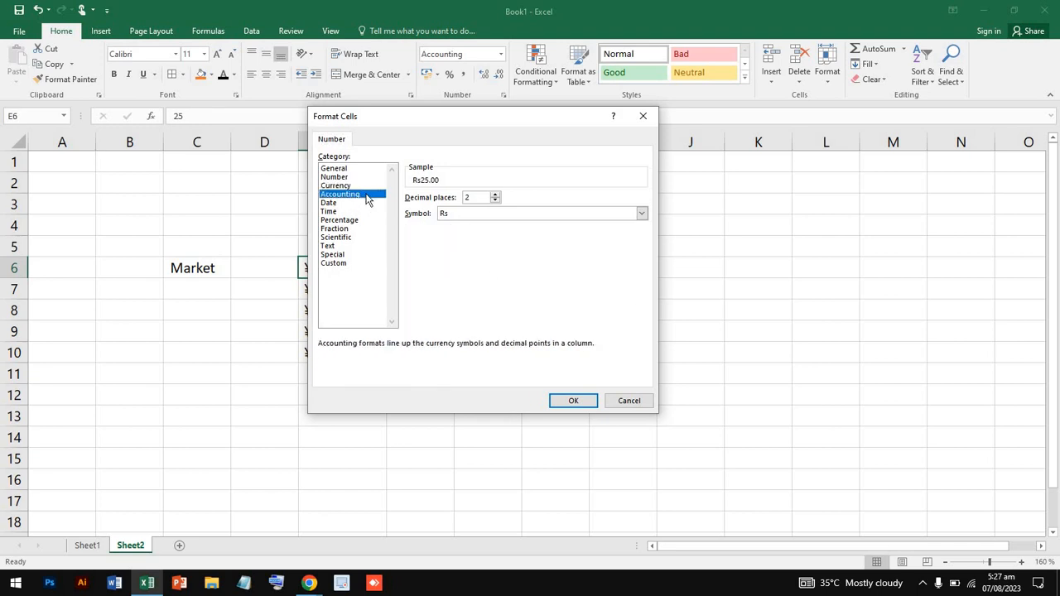
left_click(361, 203)
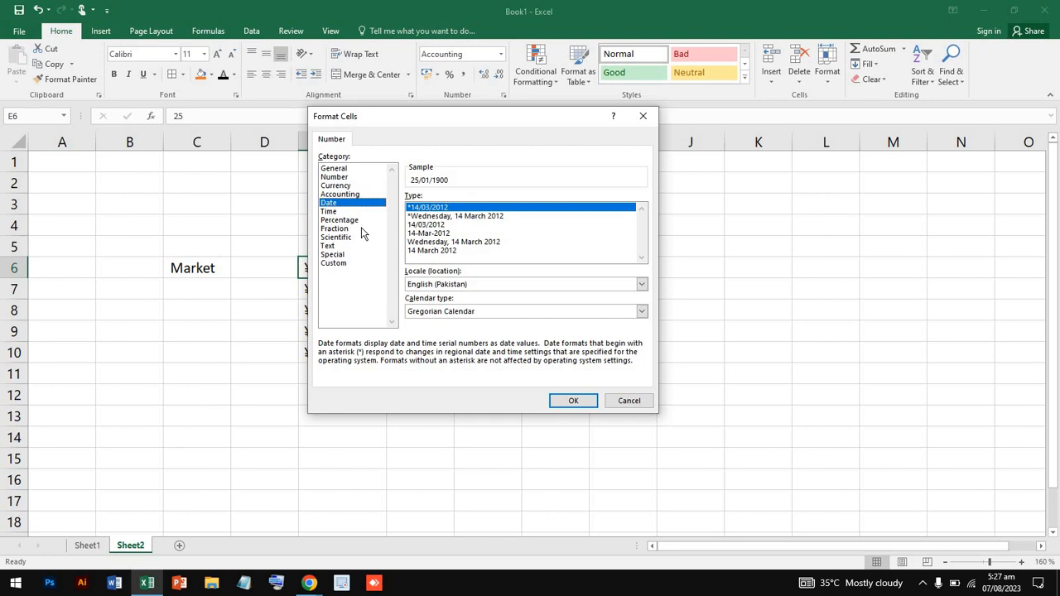
left_click(362, 229)
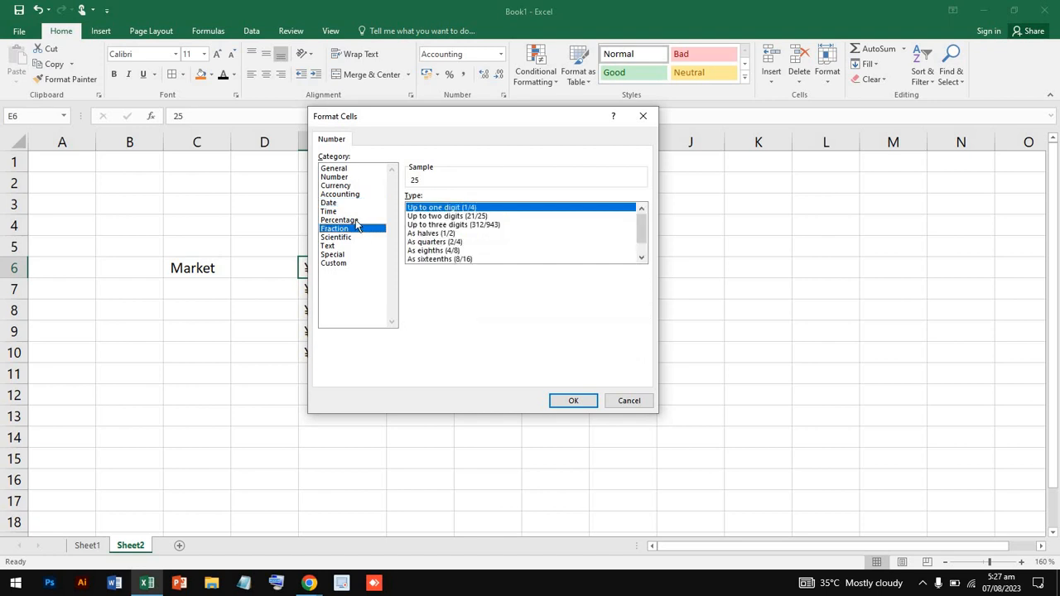
left_click(356, 219)
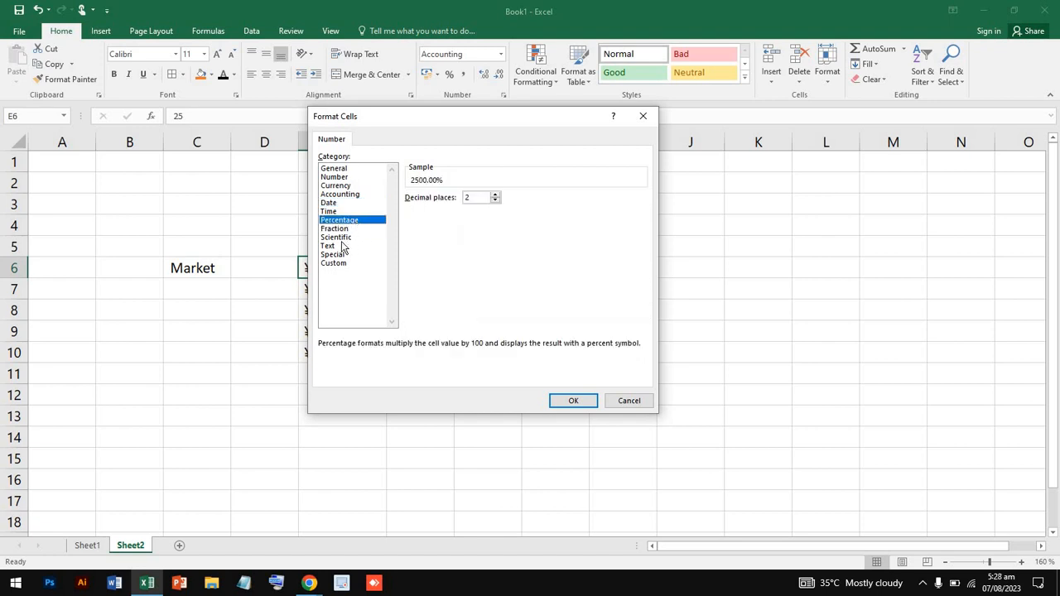
left_click(342, 246)
left_click(351, 236)
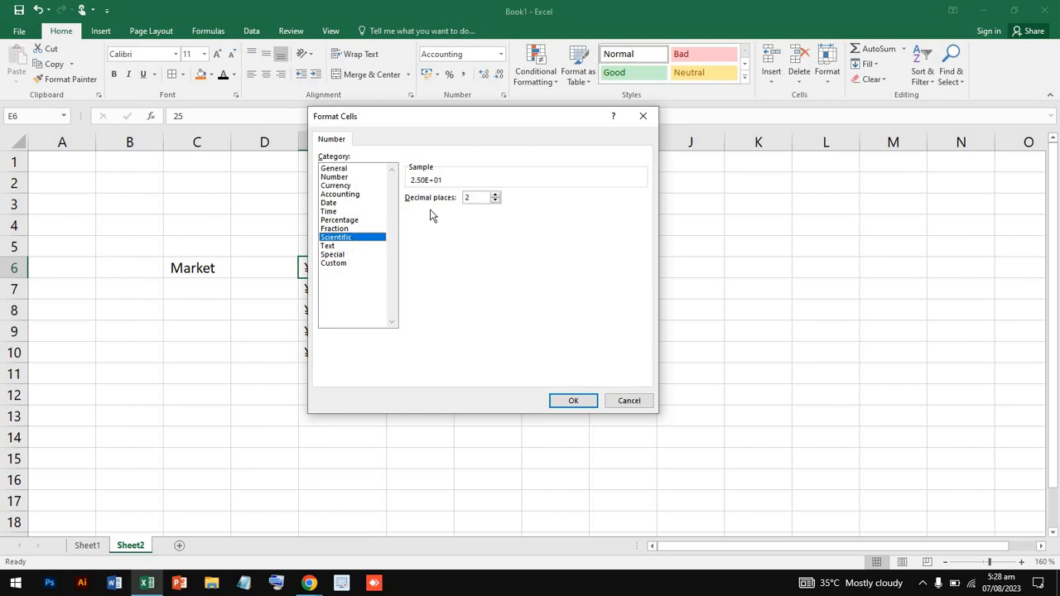
left_click(347, 263)
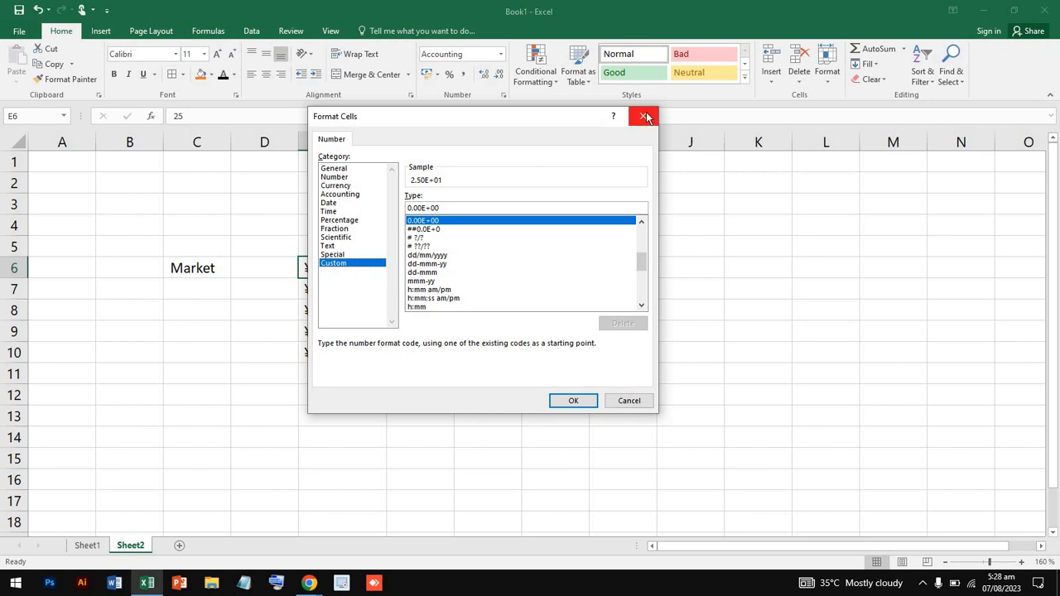
left_click(364, 185)
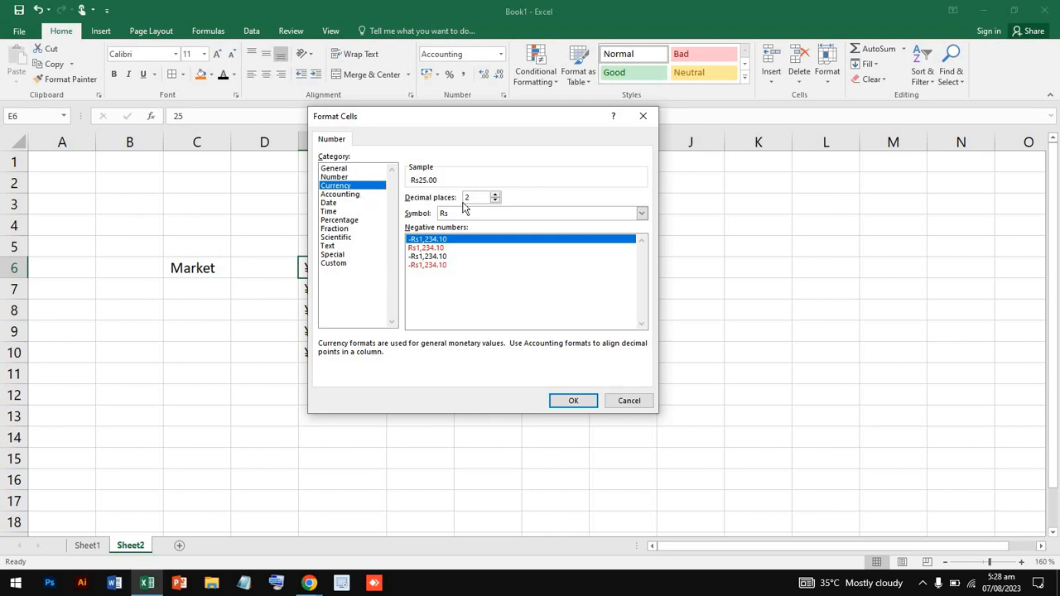
left_click(642, 116)
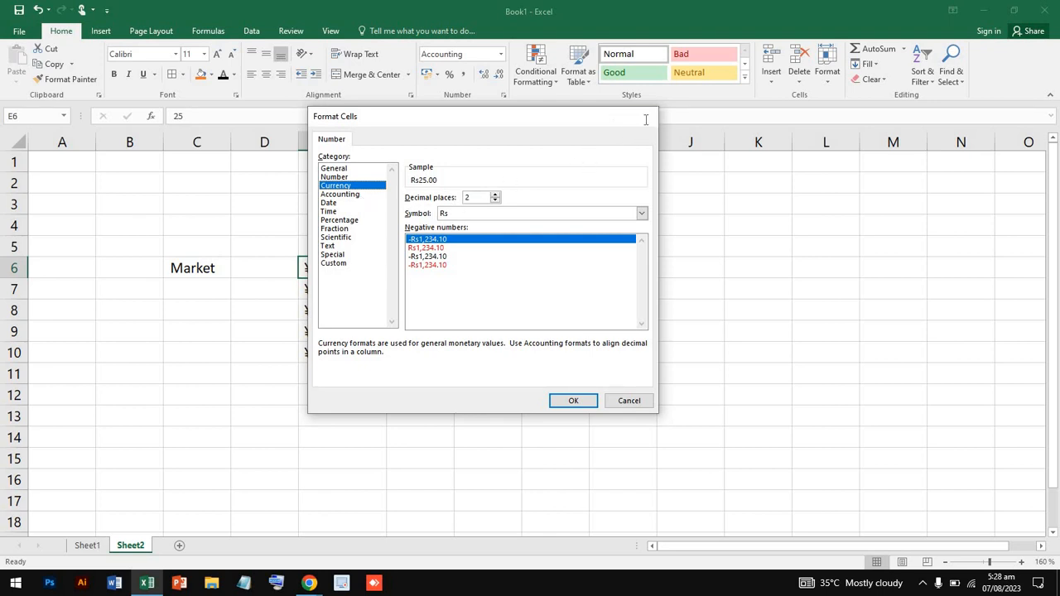
Apply the Percent format to cells E6 and E8
left_click(449, 74)
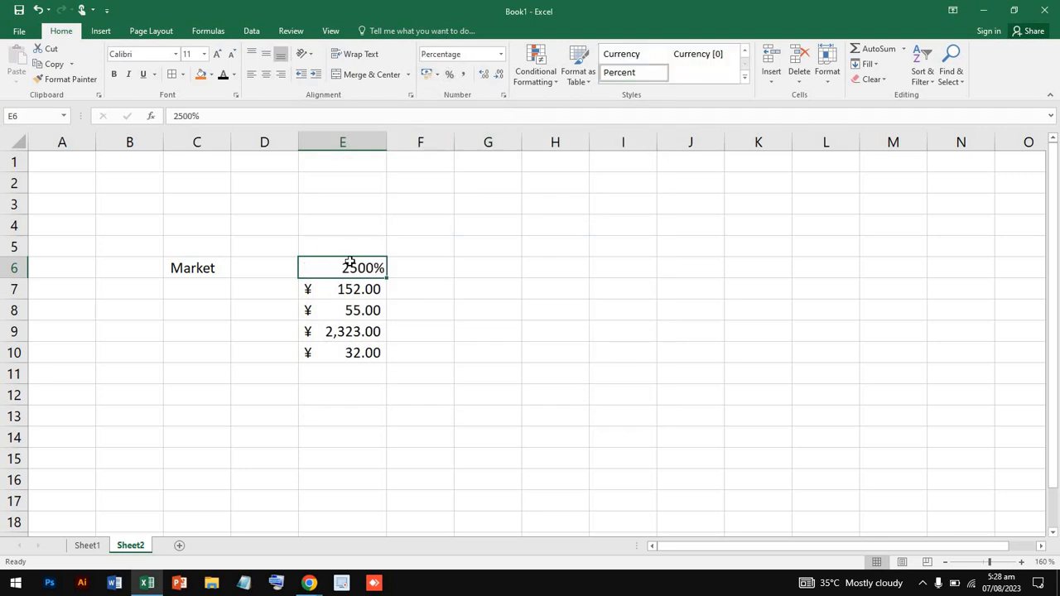
left_click(359, 307)
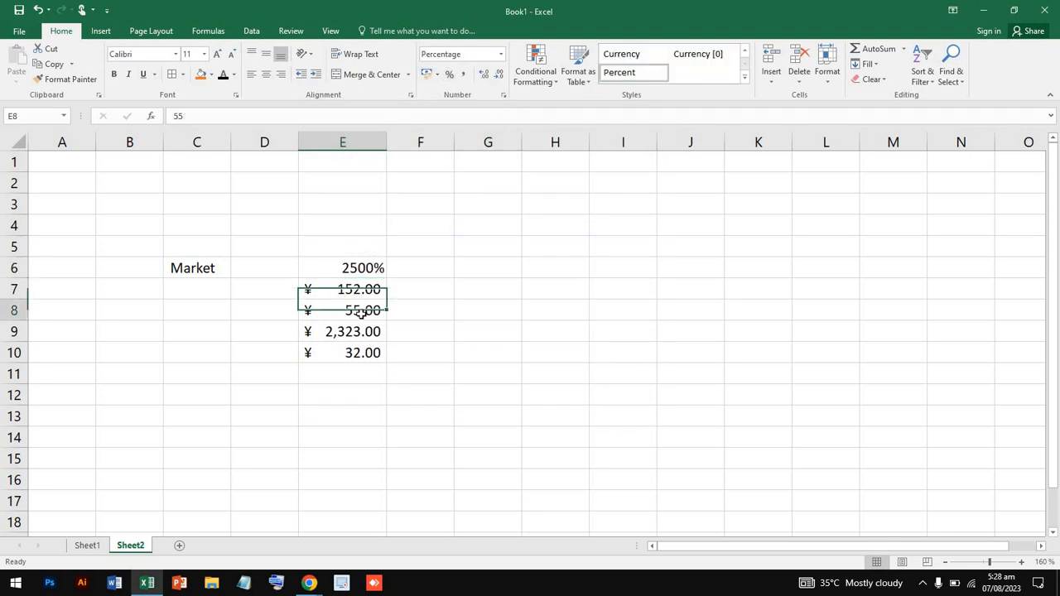
left_click(449, 75)
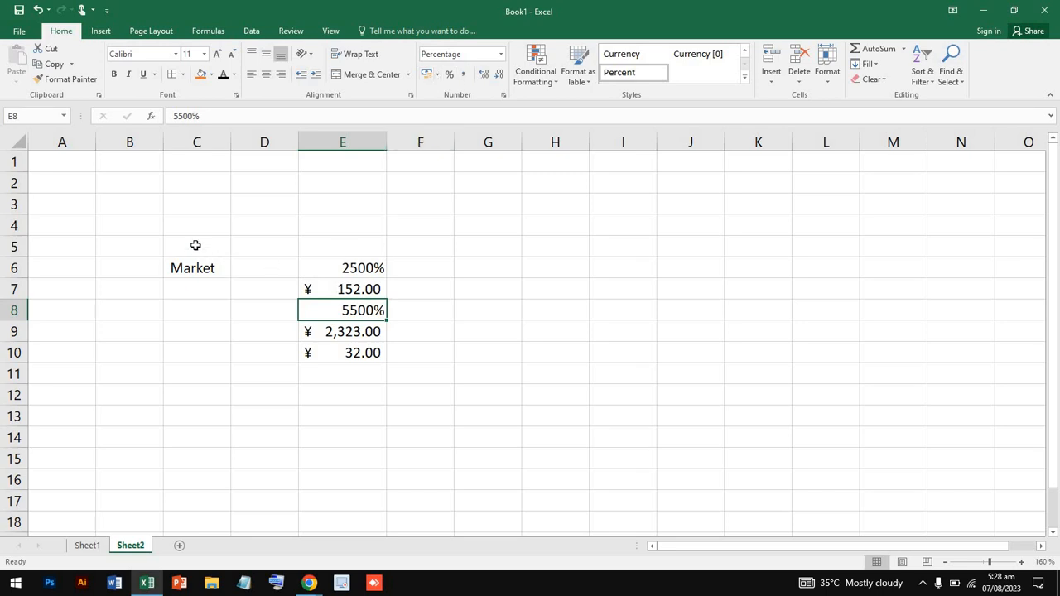
Clear the contents of C5:E12 and apply the Comma style to the range
mouse_move(196, 243)
left_mouse_down()
mouse_move(403, 402)
mouse_move(372, 387)
left_mouse_up()
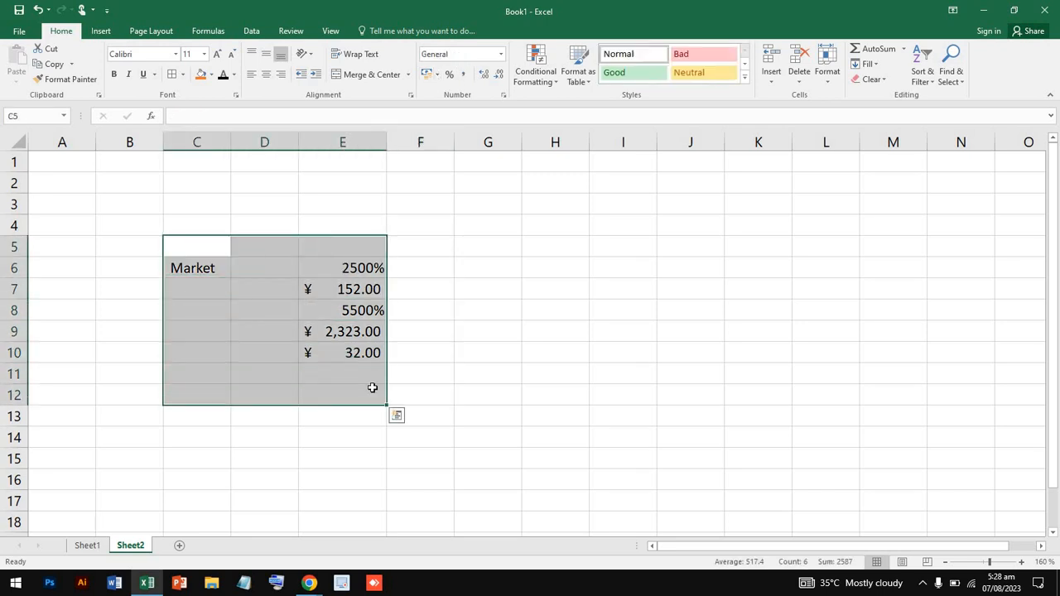
key("Delete")
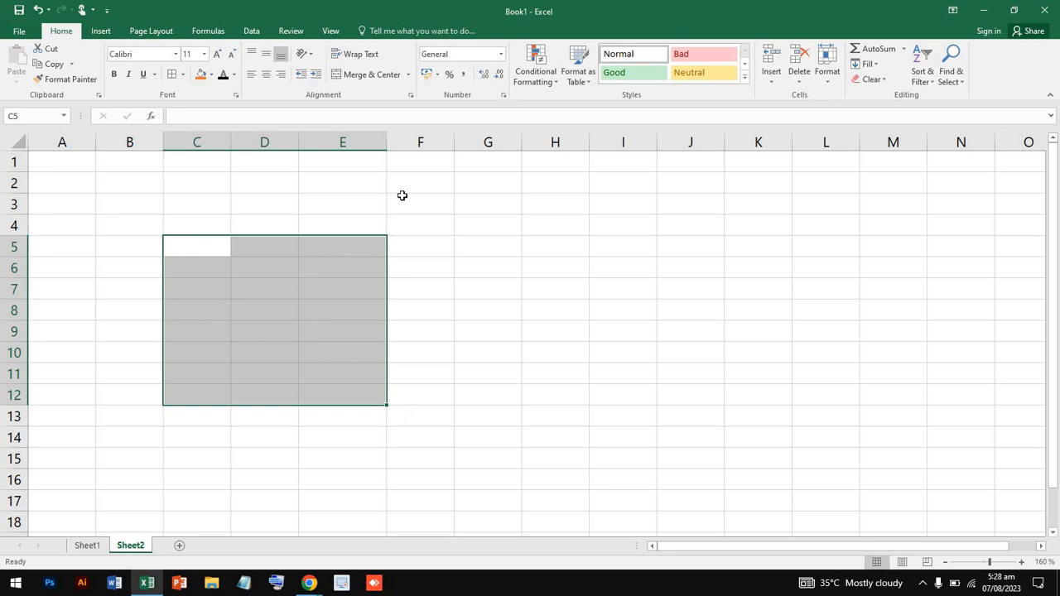
left_click(462, 76)
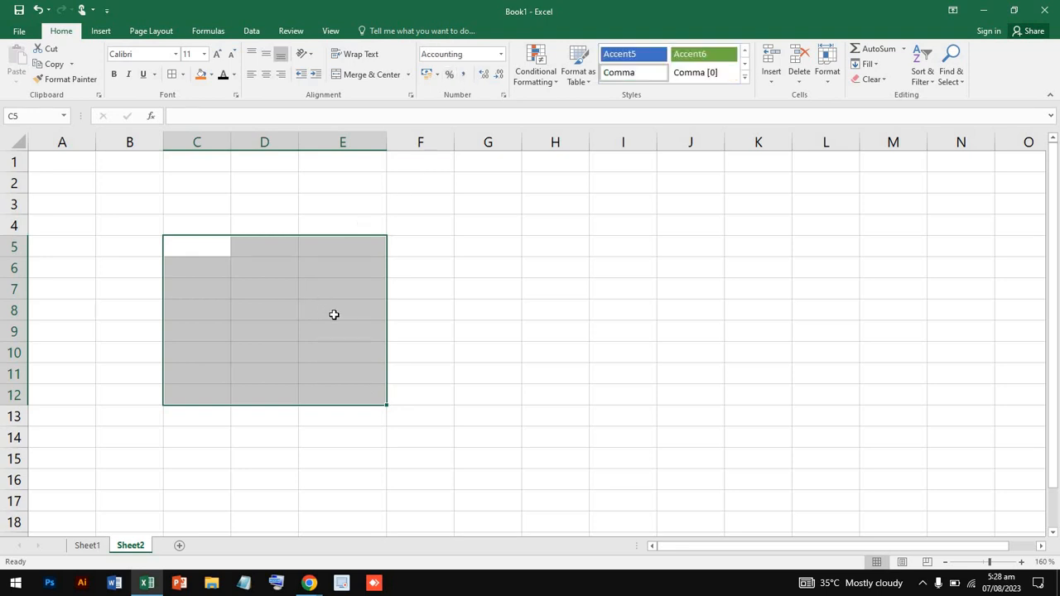
Enter 125 in the comma-styled cell E8
left_click(333, 309)
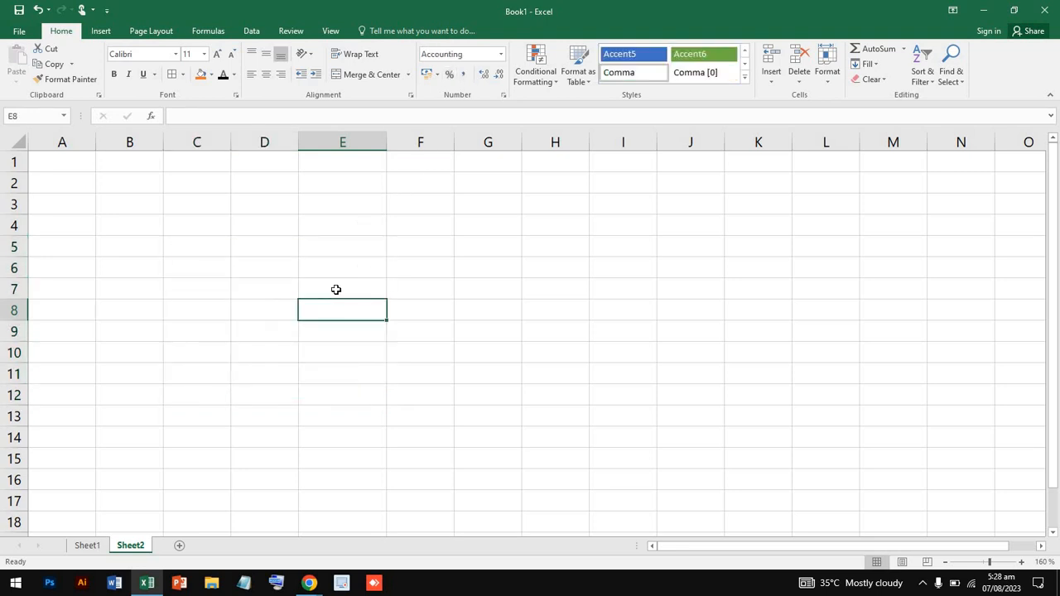
type("125")
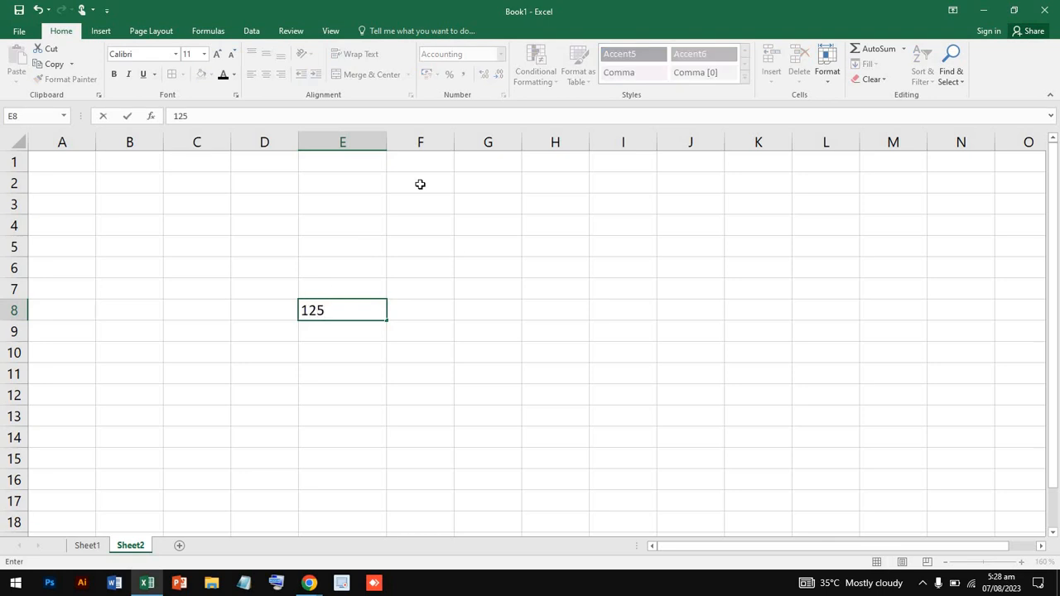
left_click(502, 314)
Apply the Accent5 cell style to the value in E8
left_click(361, 313)
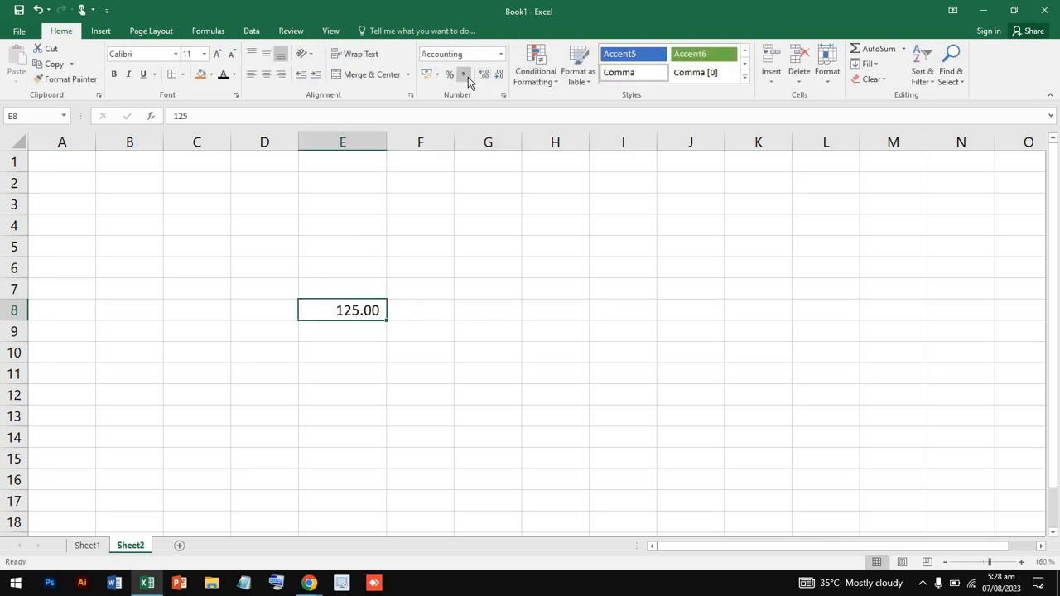
left_click(631, 55)
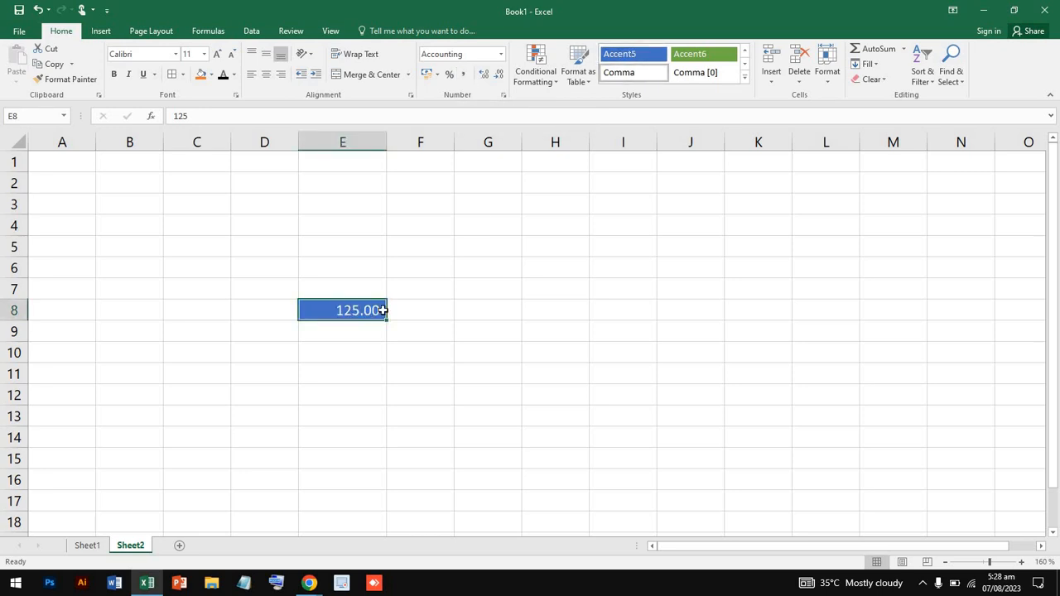
left_click(410, 335)
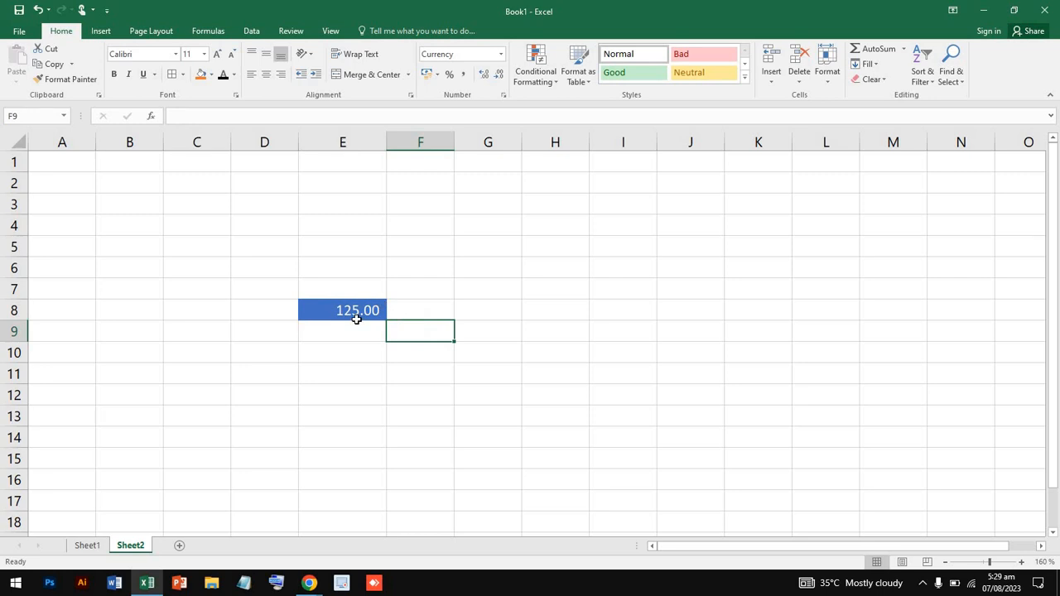
left_click(357, 317)
Clear the contents of D7:G10 and select cell E8
left_click_drag(291, 281, 467, 347)
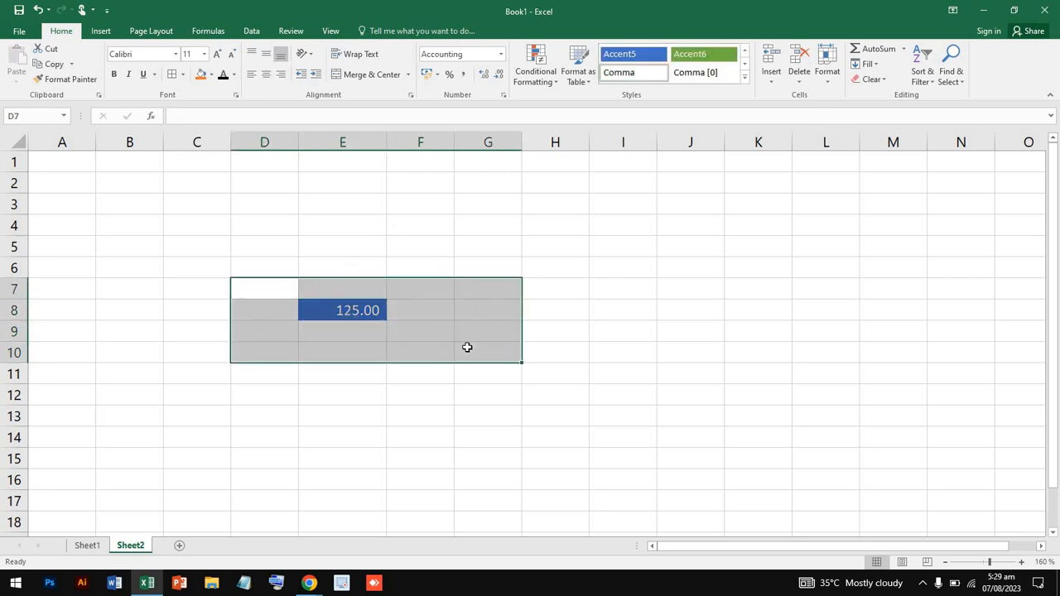
left_click(353, 311)
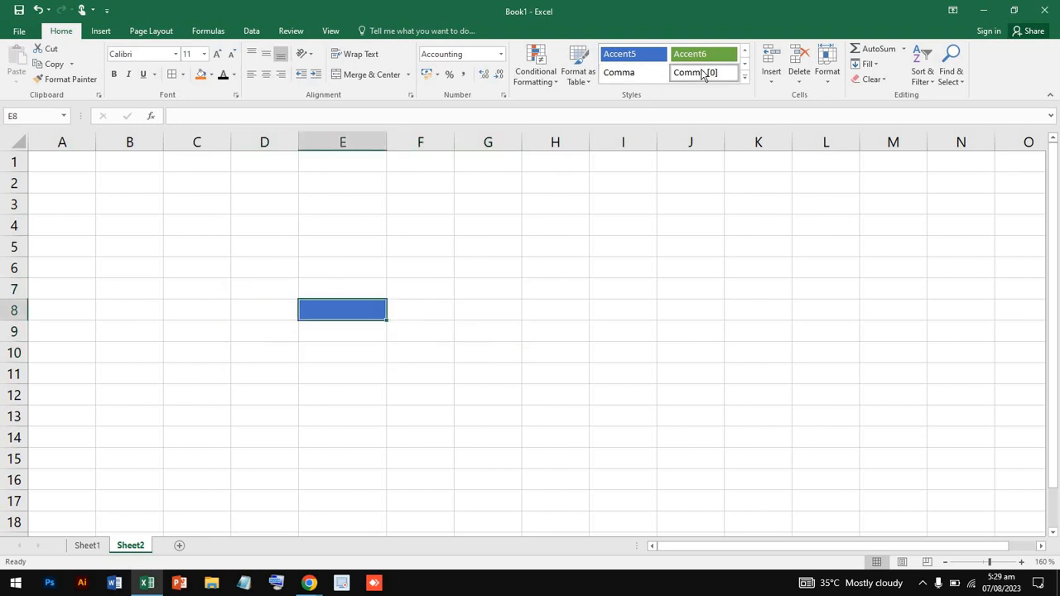
left_click(296, 263)
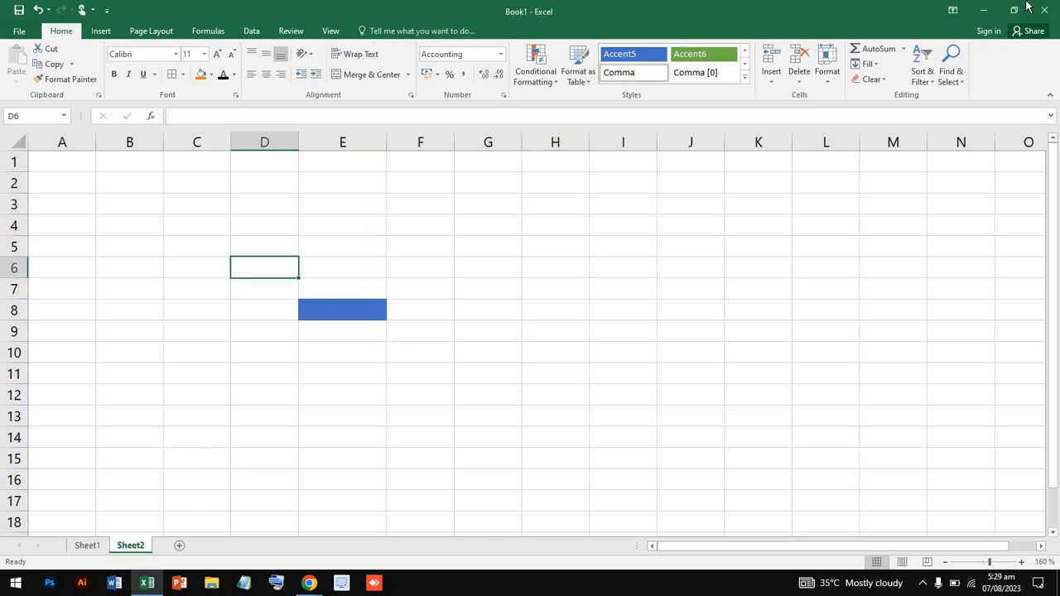
left_click(1051, 7)
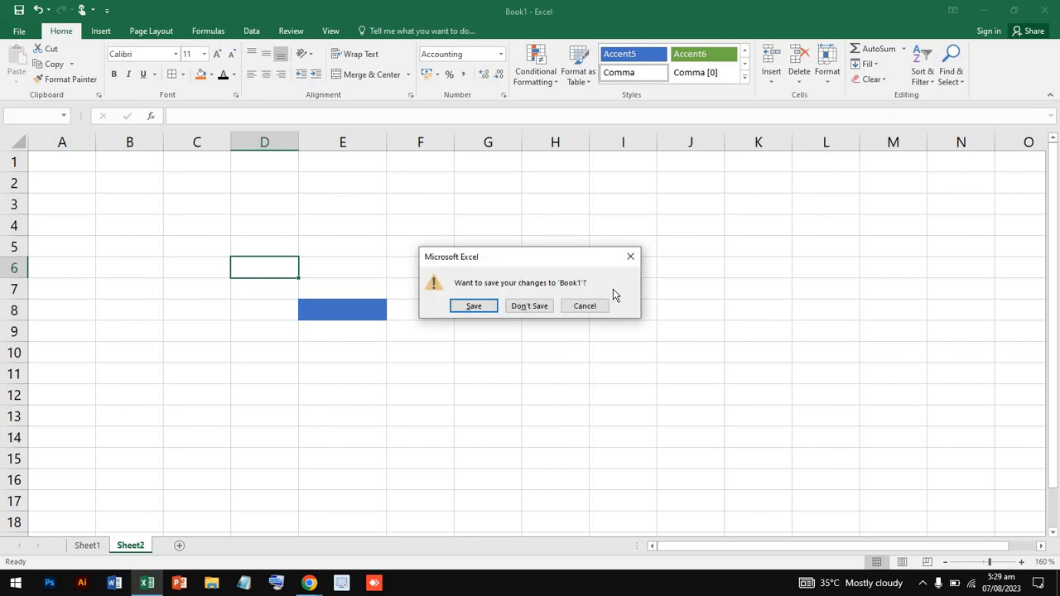
left_click(629, 256)
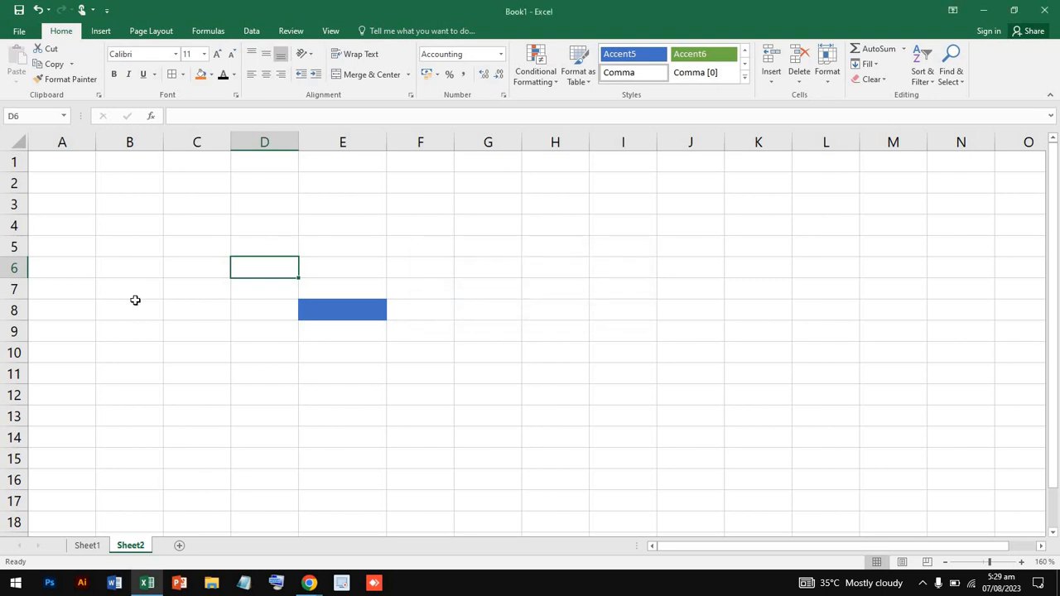
Delete Sheet2 from the workbook and add a new blank worksheet
right_click(132, 547)
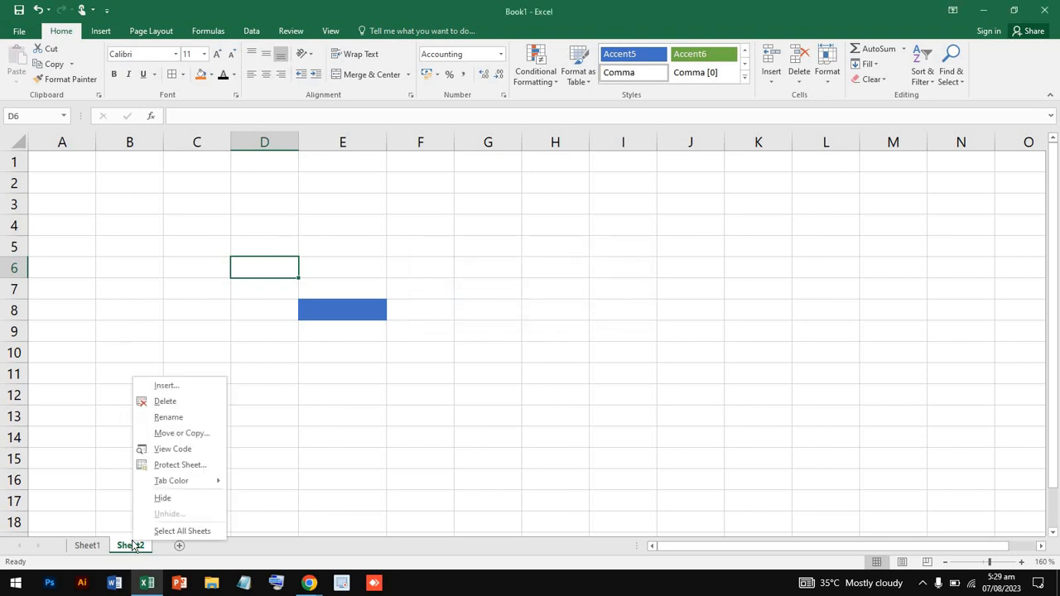
left_click(189, 404)
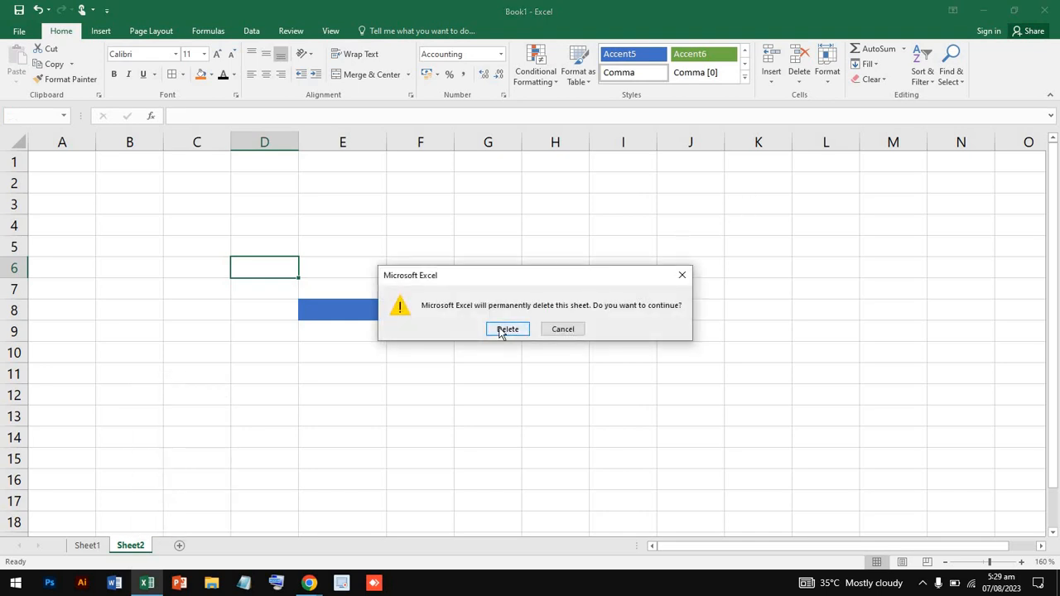
left_click(508, 330)
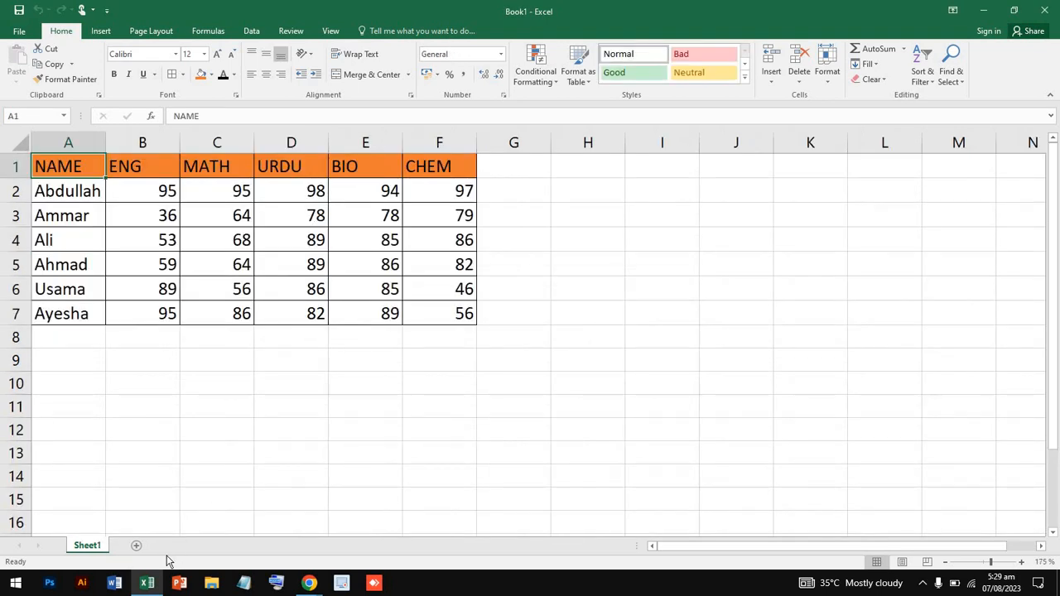
left_click(137, 547)
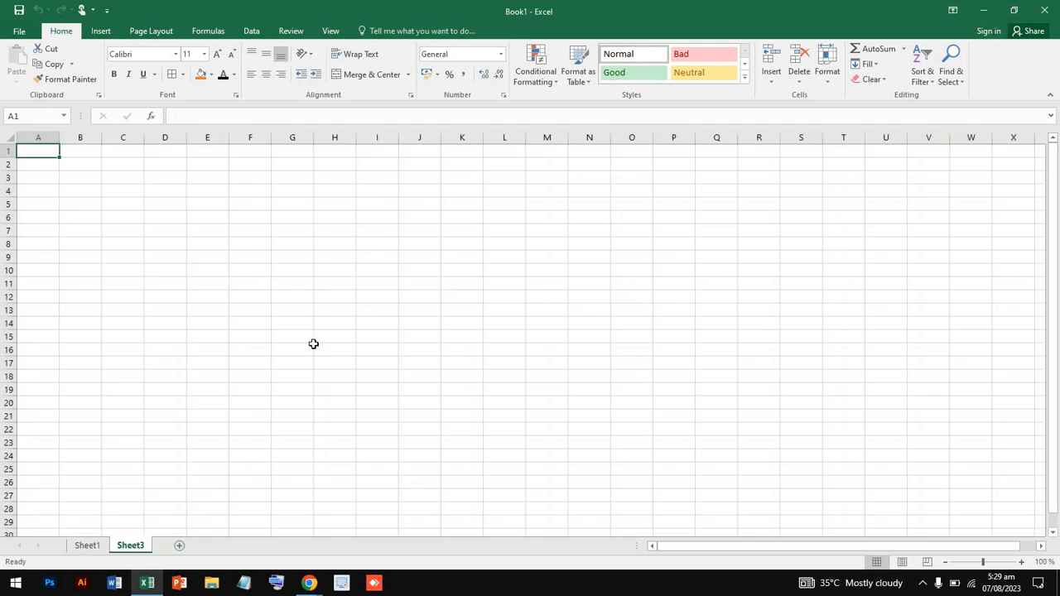
Enter 12 in cell E7 of the new sheet
scroll(441, 254, "up", 4)
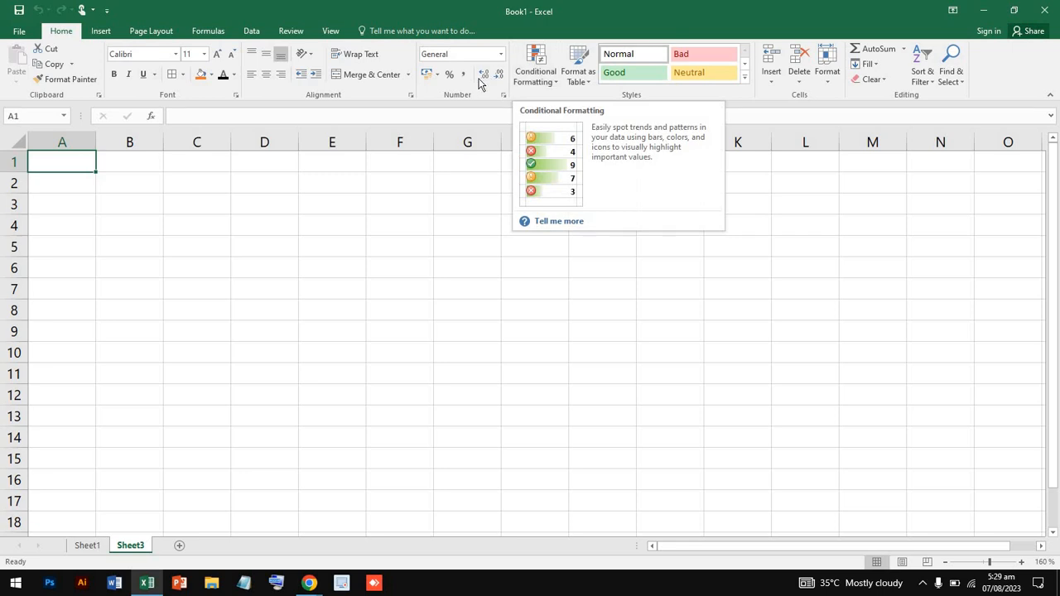
left_click(330, 289)
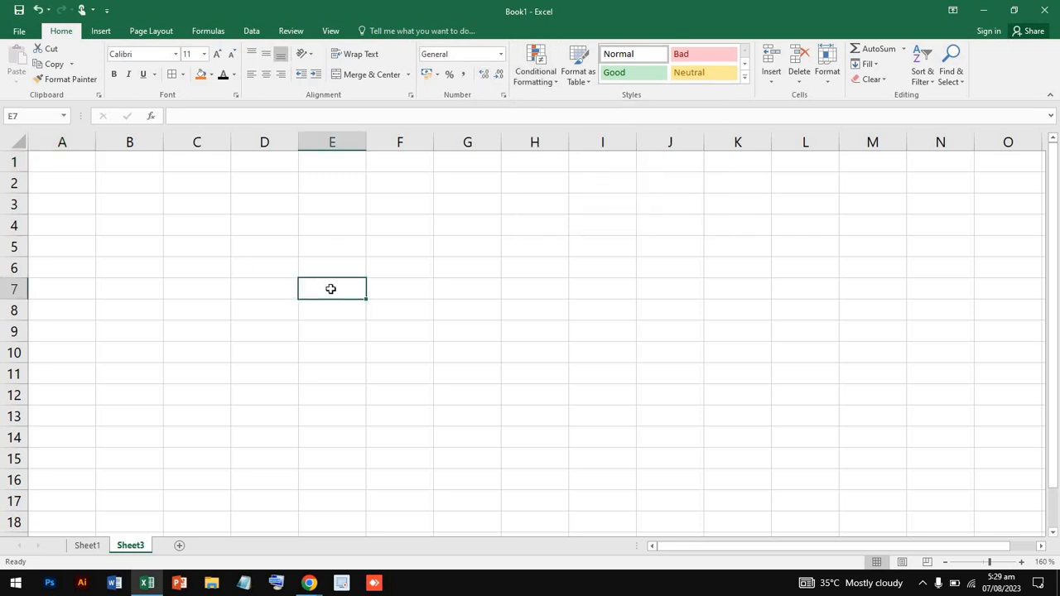
type("1")
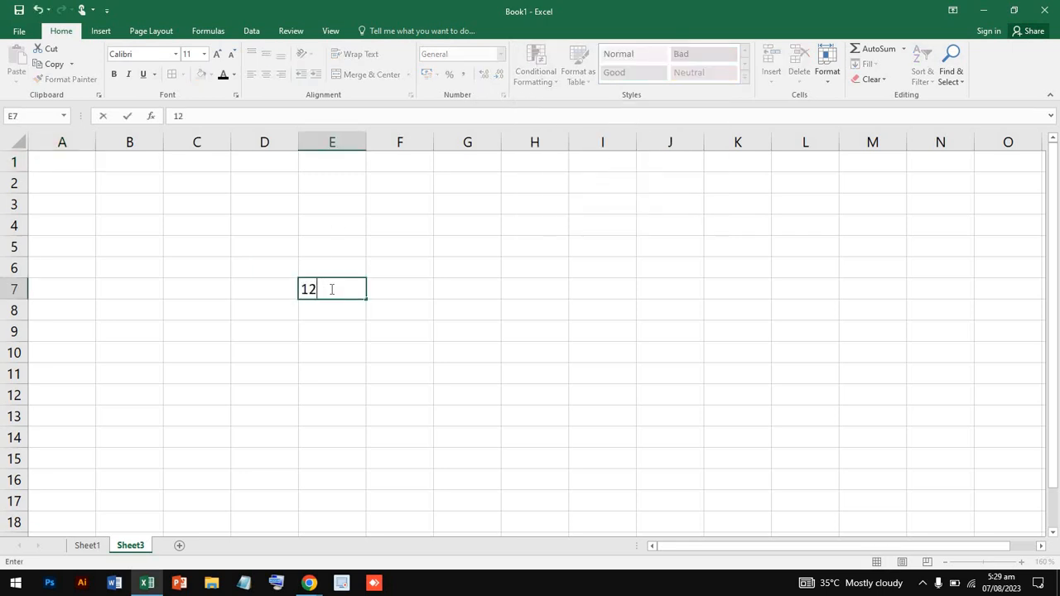
type("2")
left_click(482, 224)
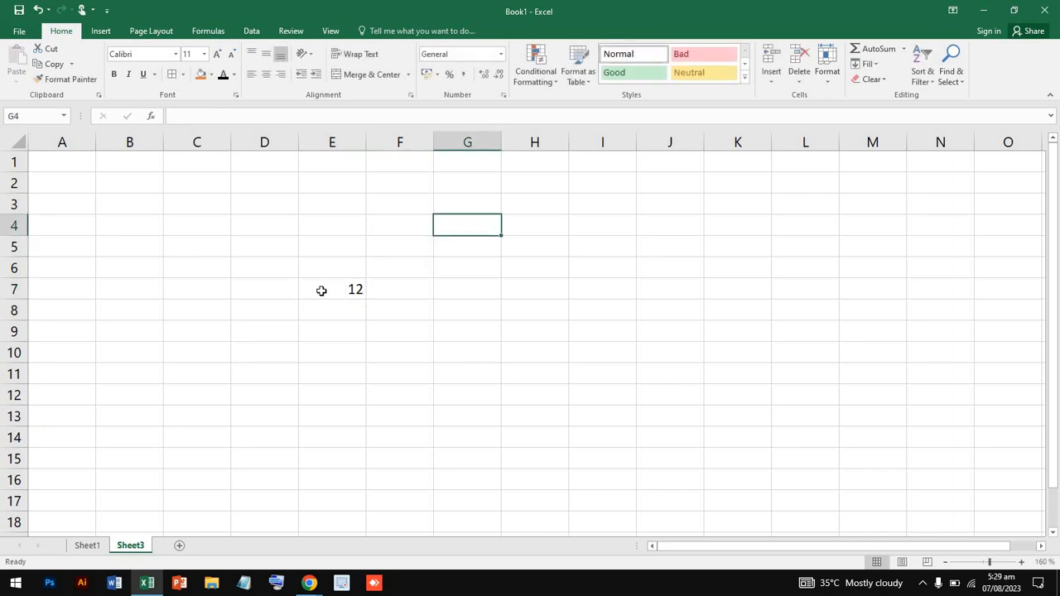
left_click(322, 290)
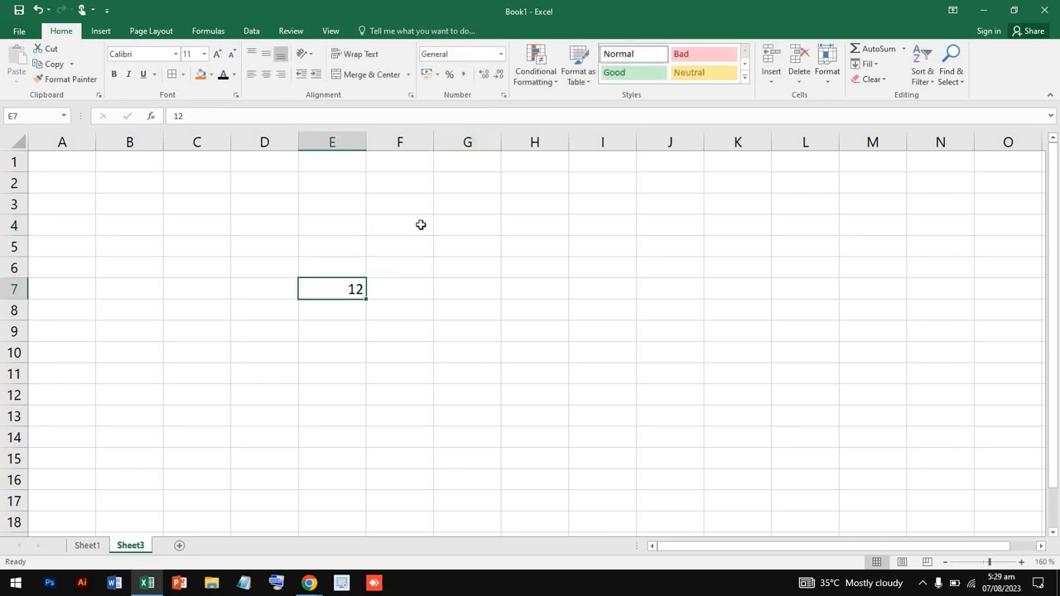
Replace the value in cell E7 with 15.30 and reselect the cell
double_click(341, 284)
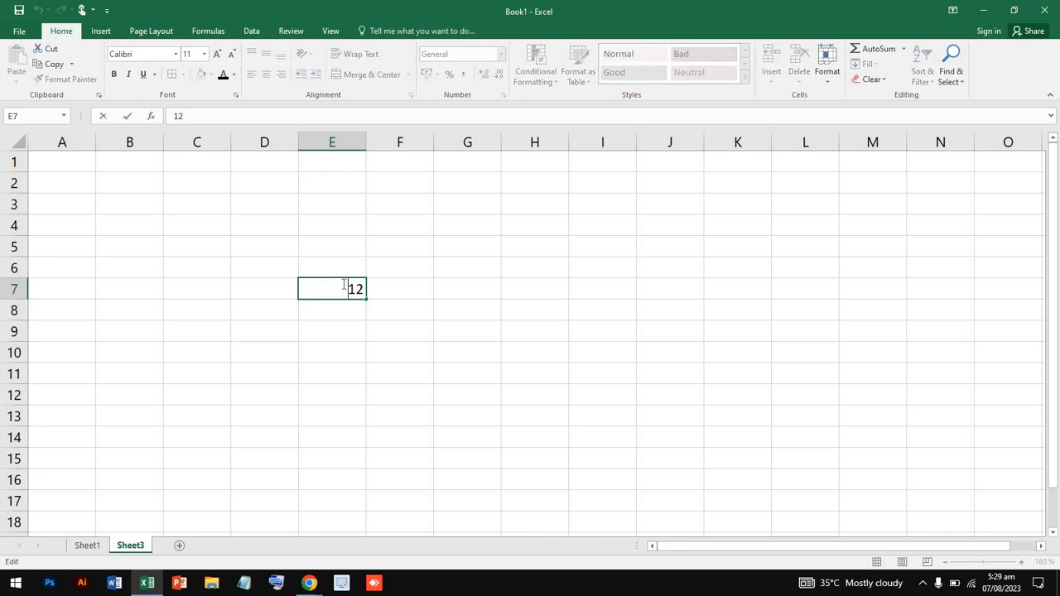
type(".")
key("Delete")
key("Delete")
type("15.30")
left_click(402, 328)
left_click(347, 293)
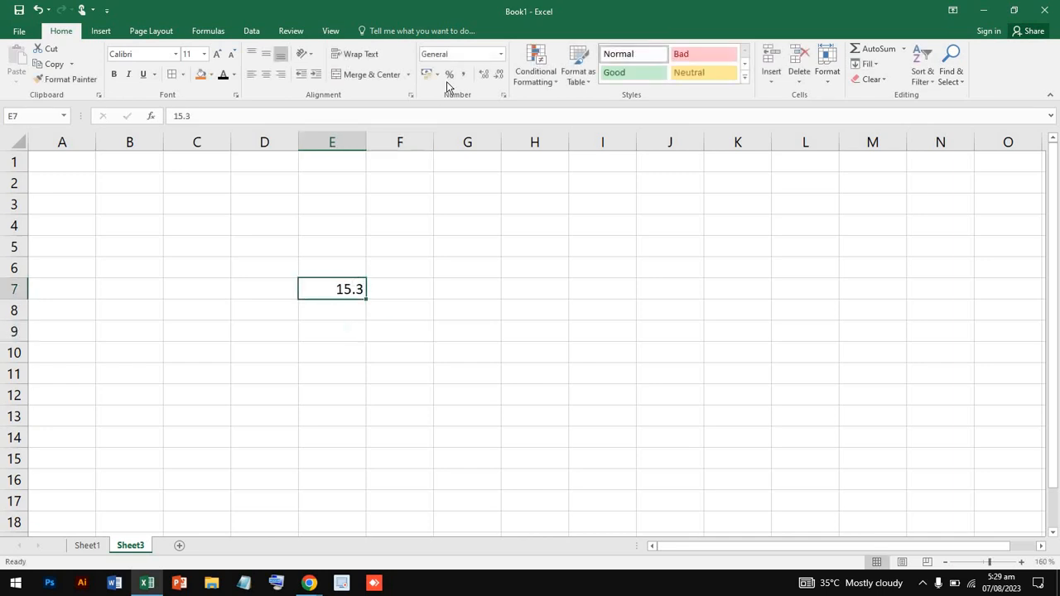
Increase the number of decimal places in E7 by four, and reduce it again by three
left_click(486, 77)
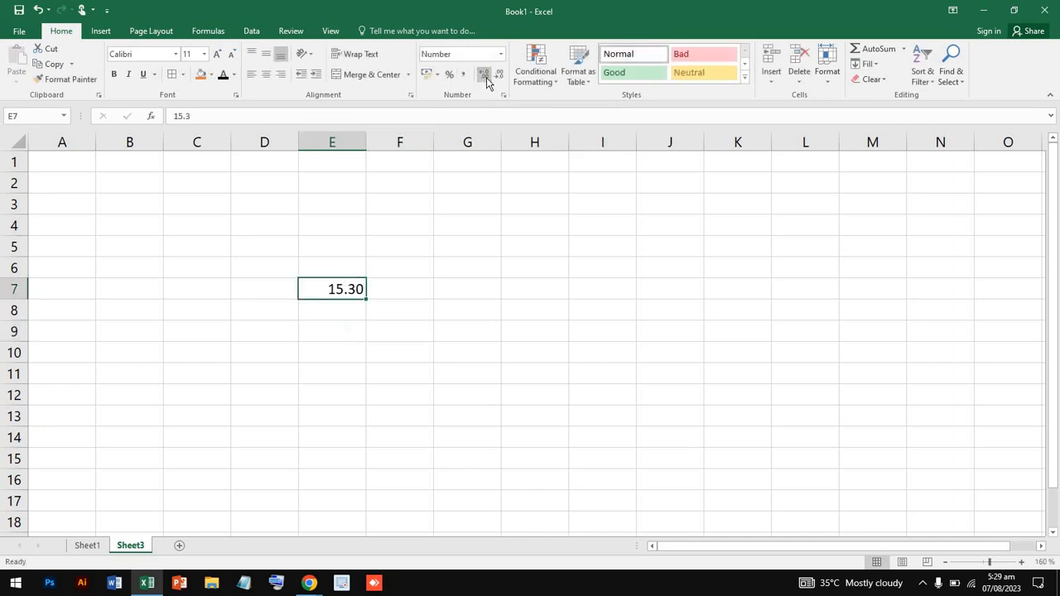
left_click(485, 76)
left_click(485, 76)
left_click(485, 76)
left_click(499, 76)
left_click(499, 75)
left_click(499, 75)
Clear the contents of the range D5:F12
left_click_drag(286, 241, 384, 386)
key("Delete")
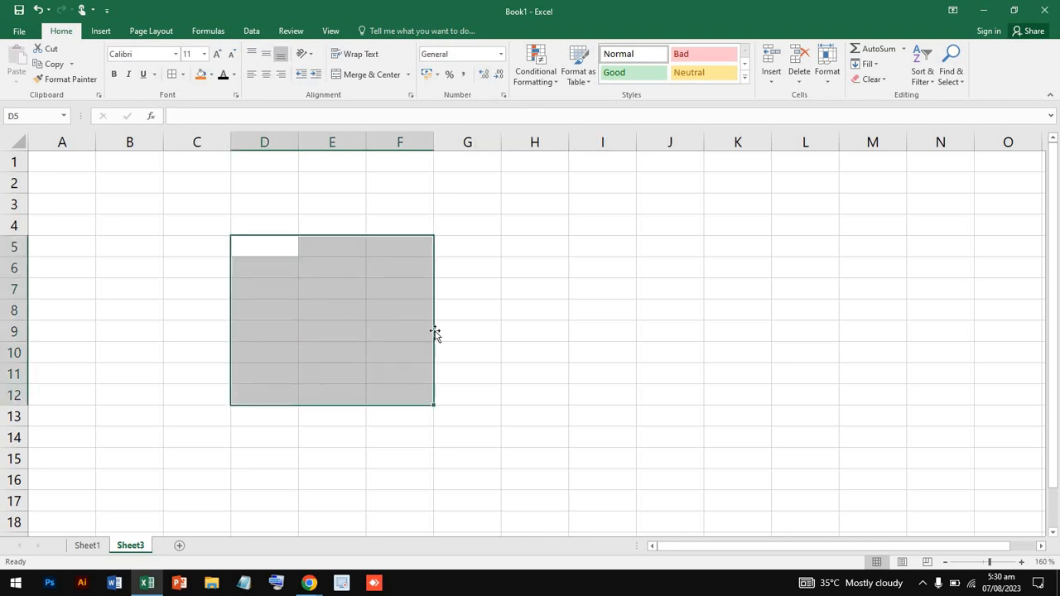
left_click(555, 79)
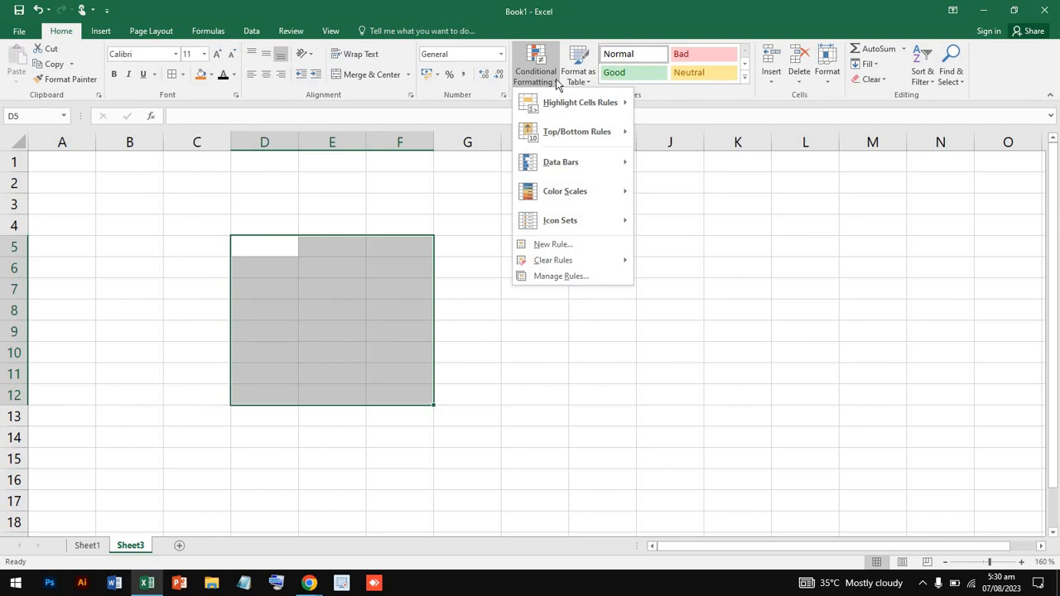
left_click(418, 189)
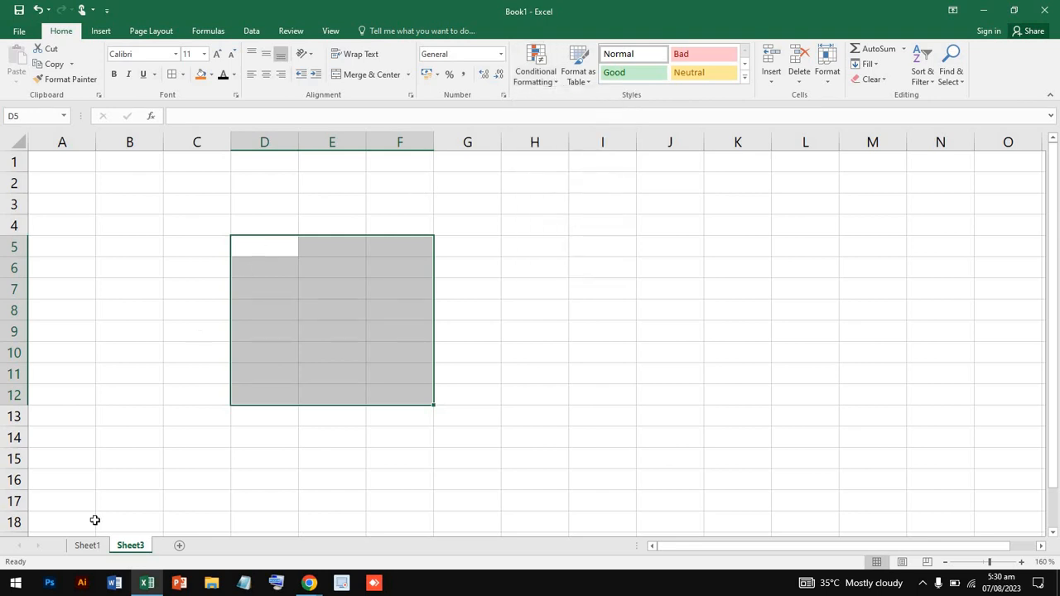
Add the header "Obt" in G1 of the marks table on Sheet1
left_click(87, 545)
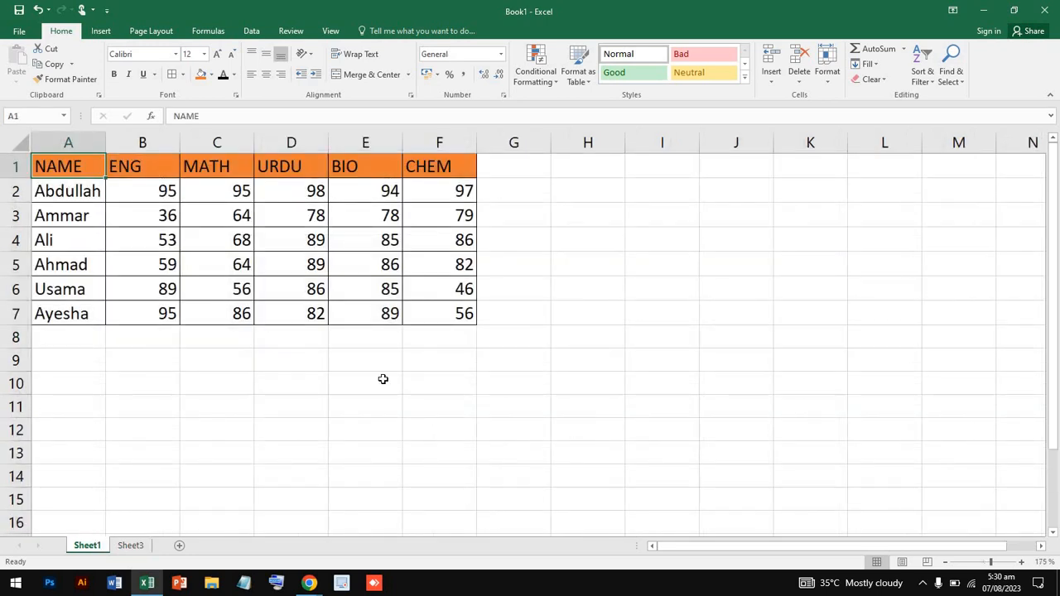
left_click(300, 382)
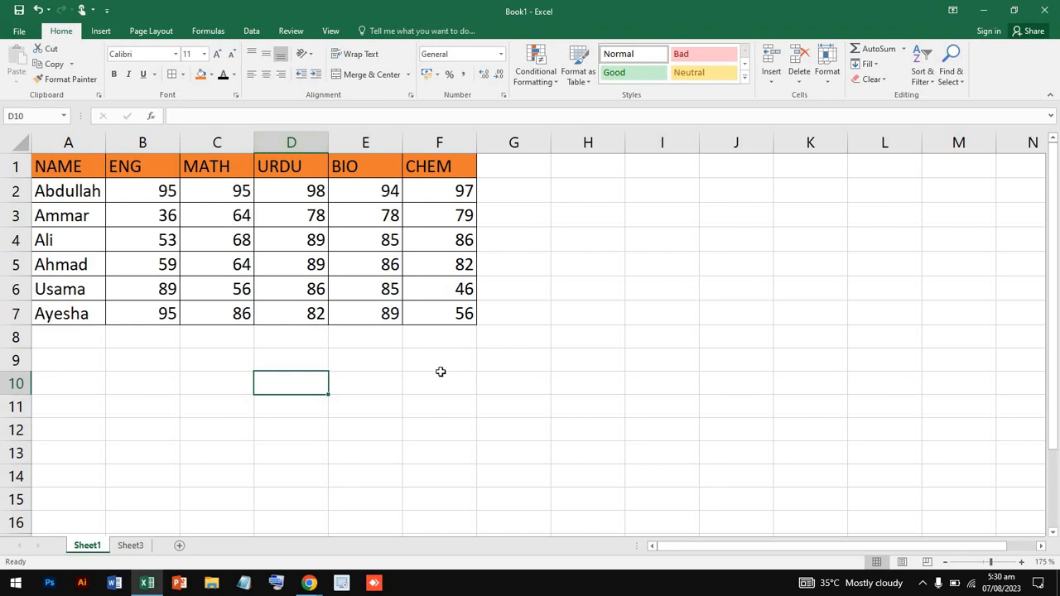
left_click(639, 255)
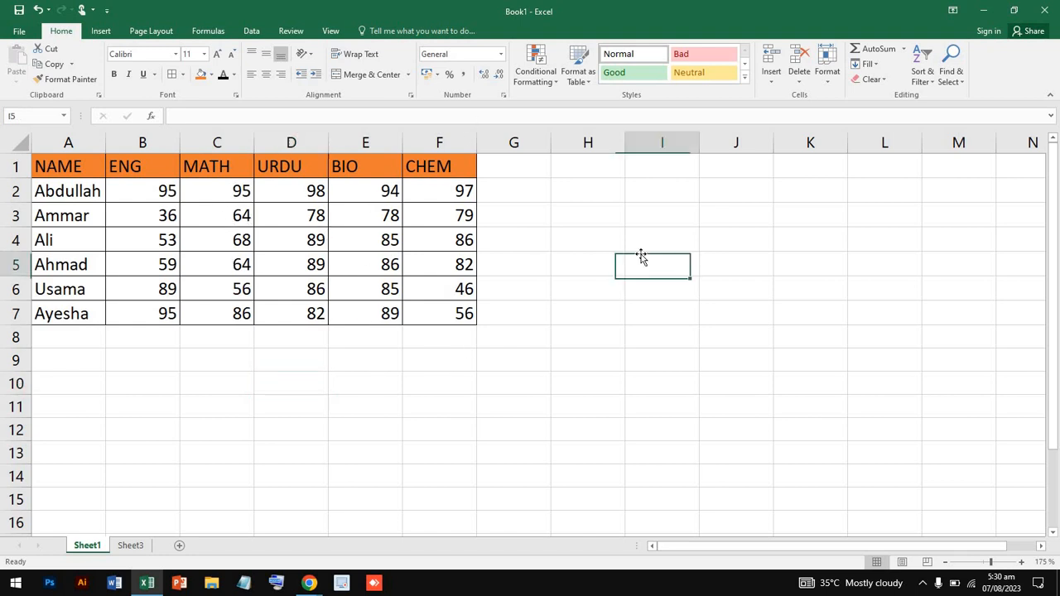
double_click(508, 168)
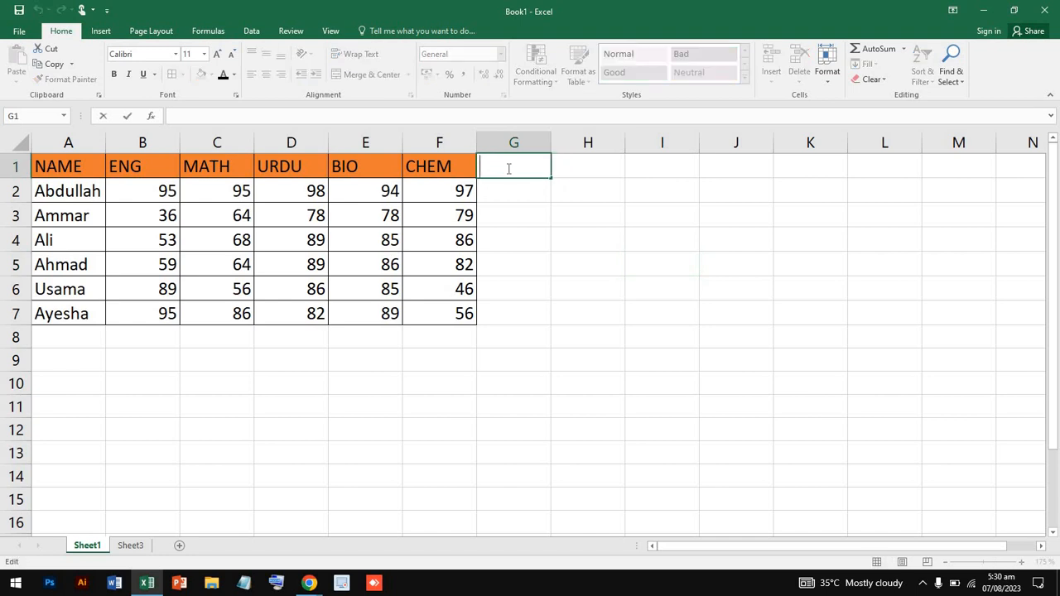
type("Obt")
left_click(448, 205)
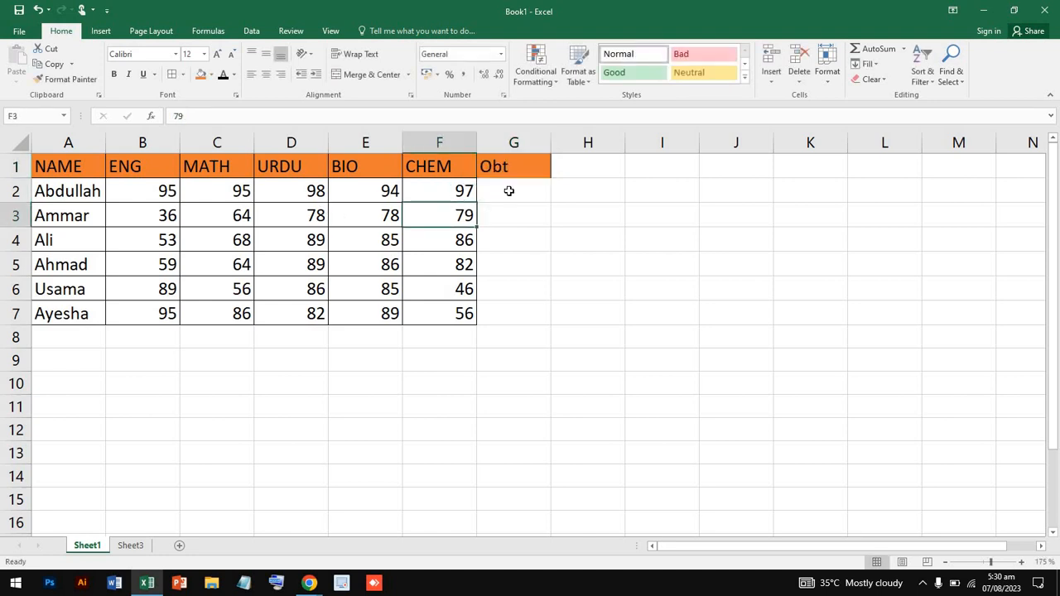
Total the first student's marks in G2 with a SUM formula over B2:F2
left_click(507, 191)
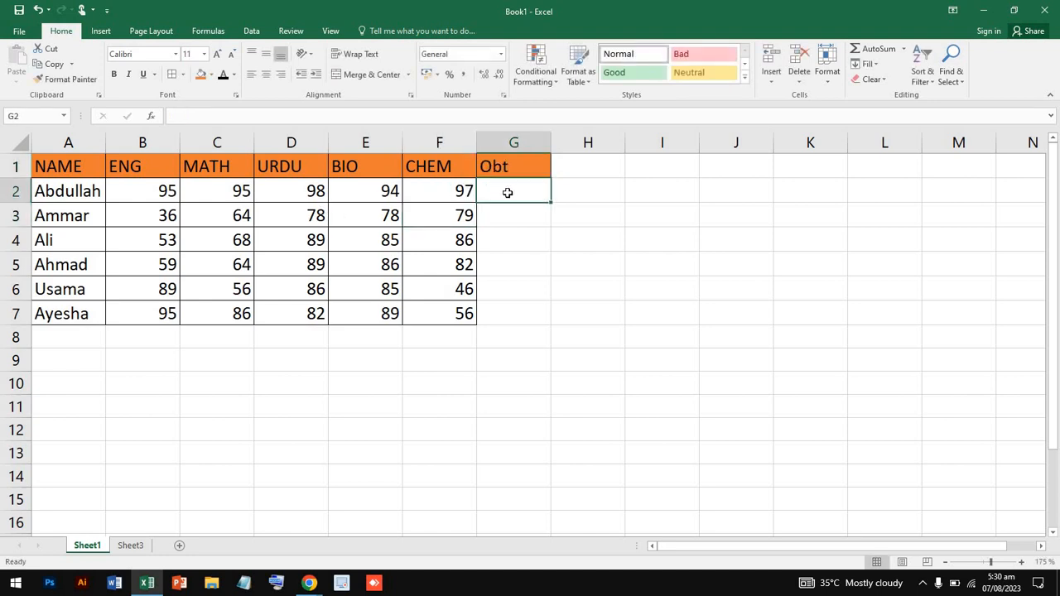
left_click(292, 114)
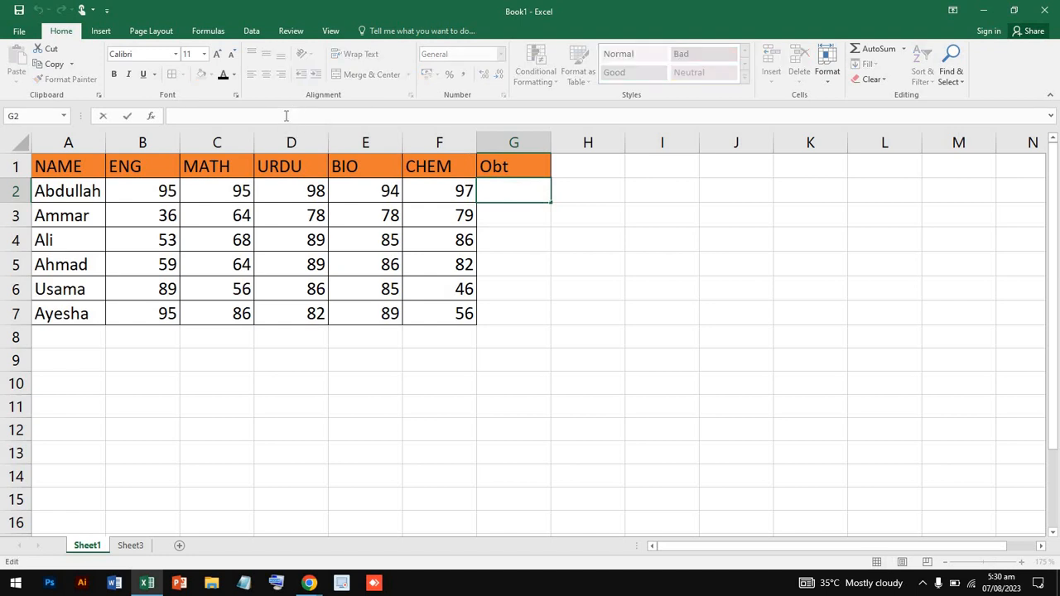
type("=")
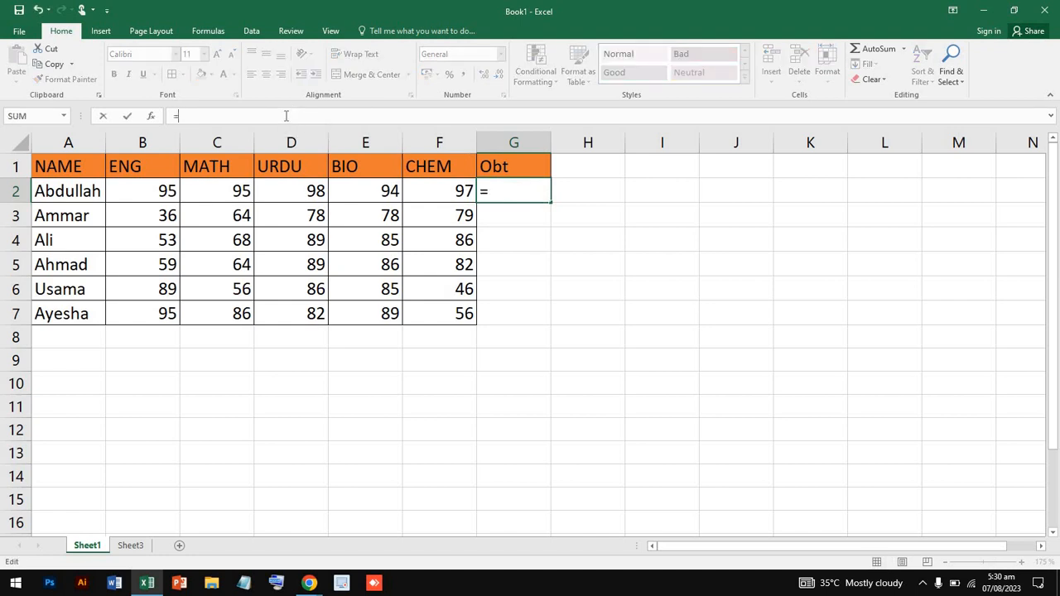
type("sum")
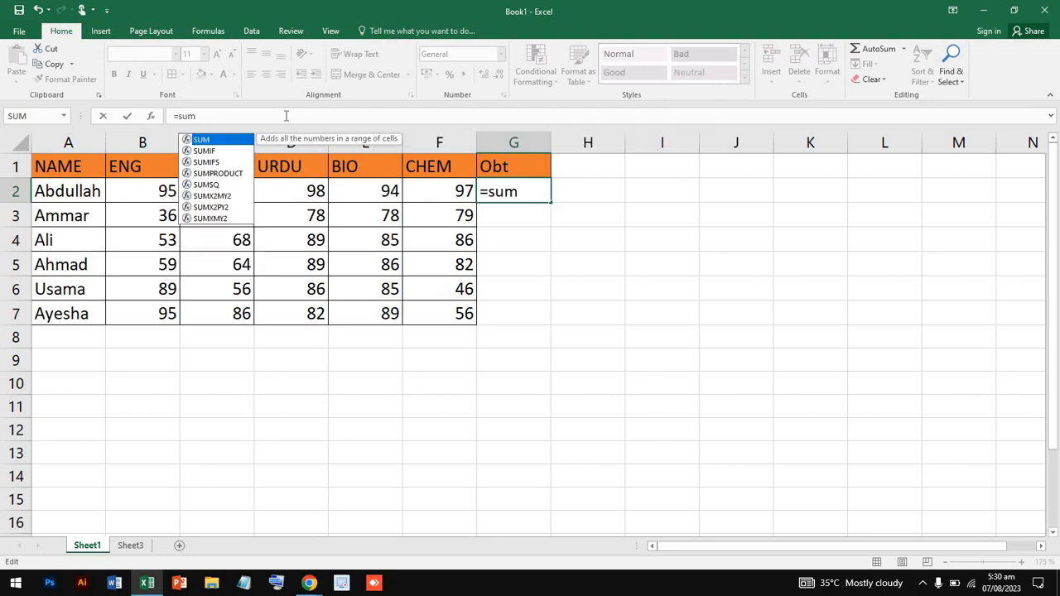
type("(")
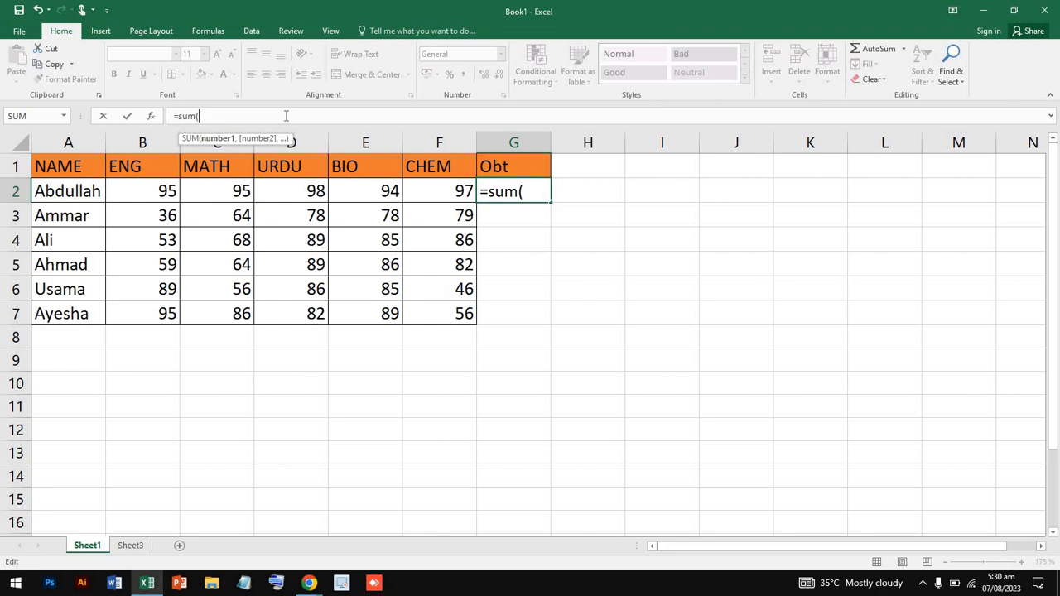
left_click(161, 194)
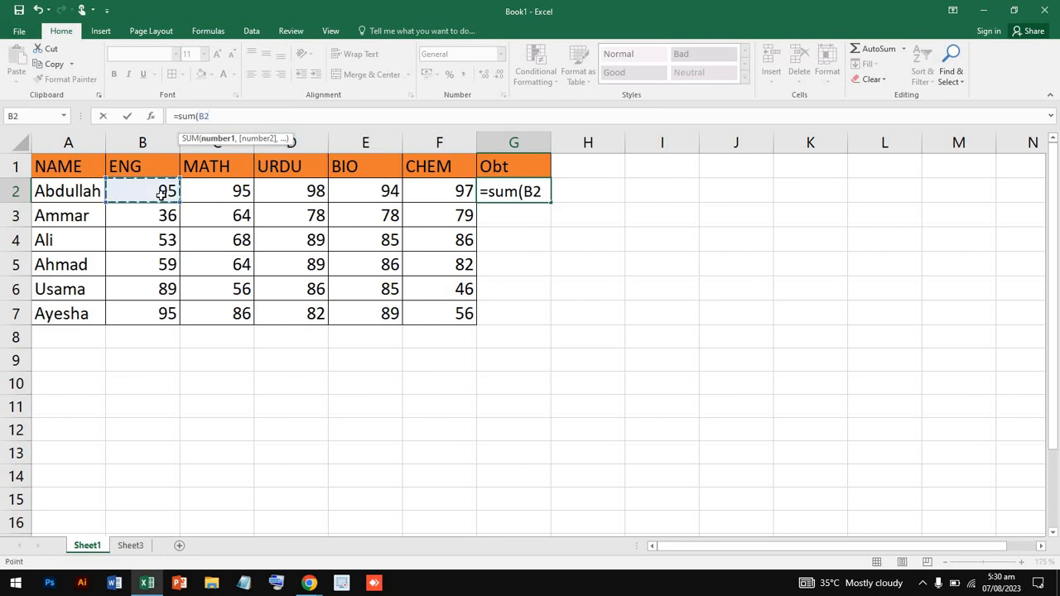
left_click(454, 192)
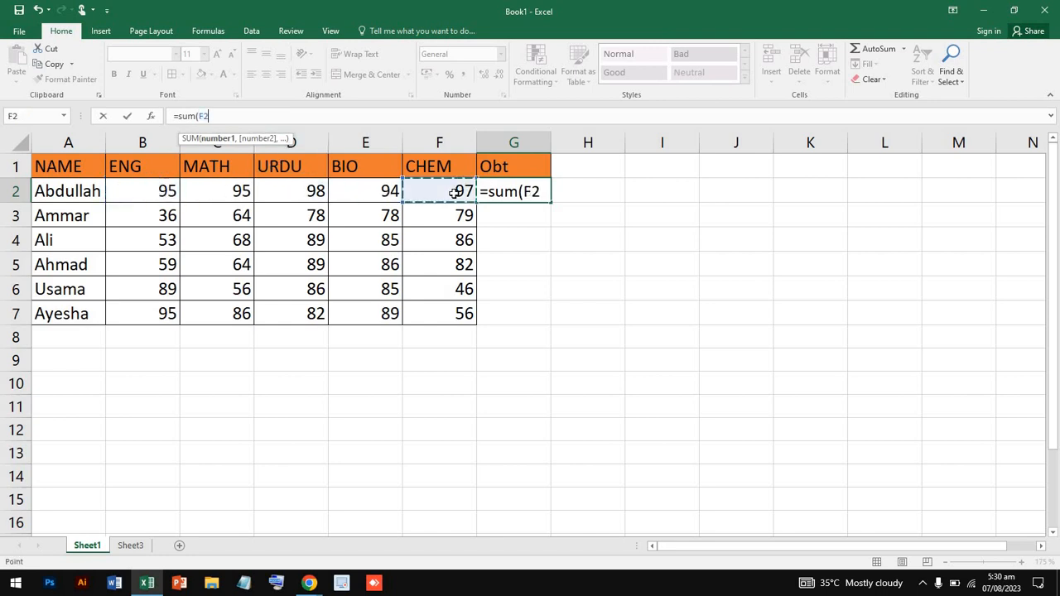
left_click(140, 196)
left_click(225, 116)
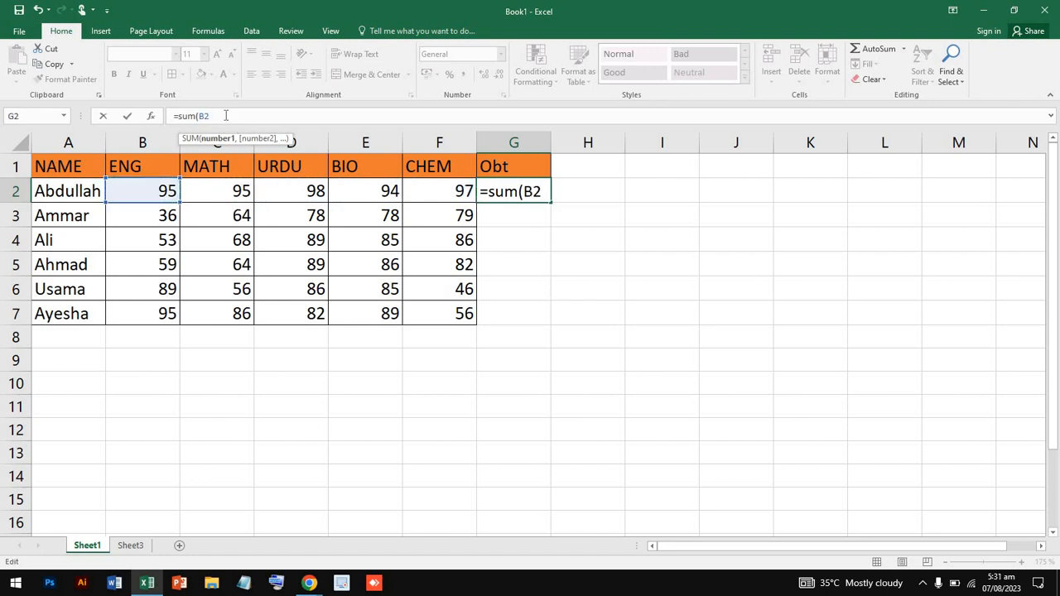
left_click(441, 197)
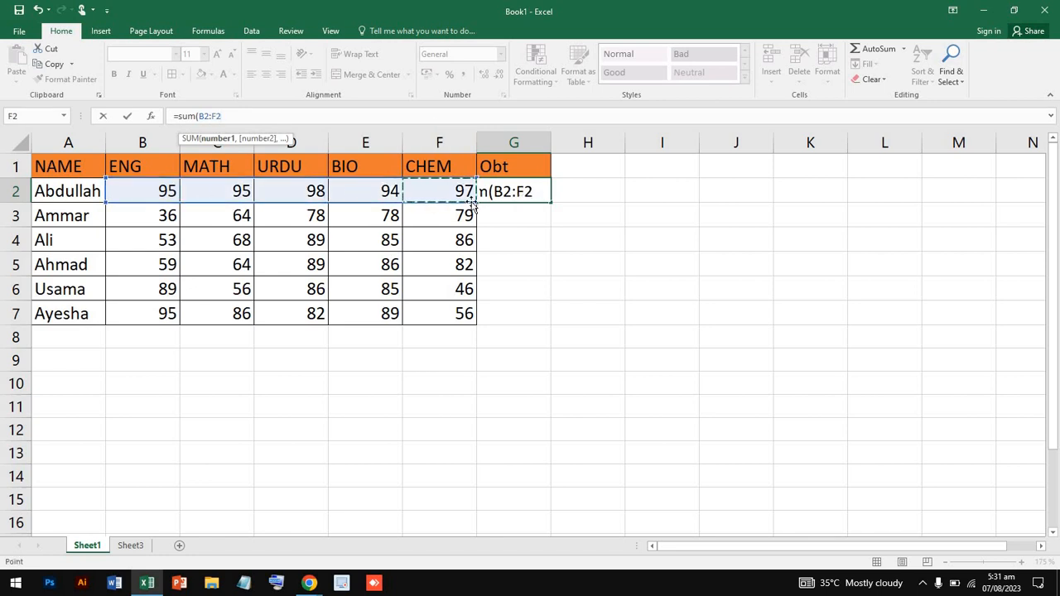
left_click(539, 194)
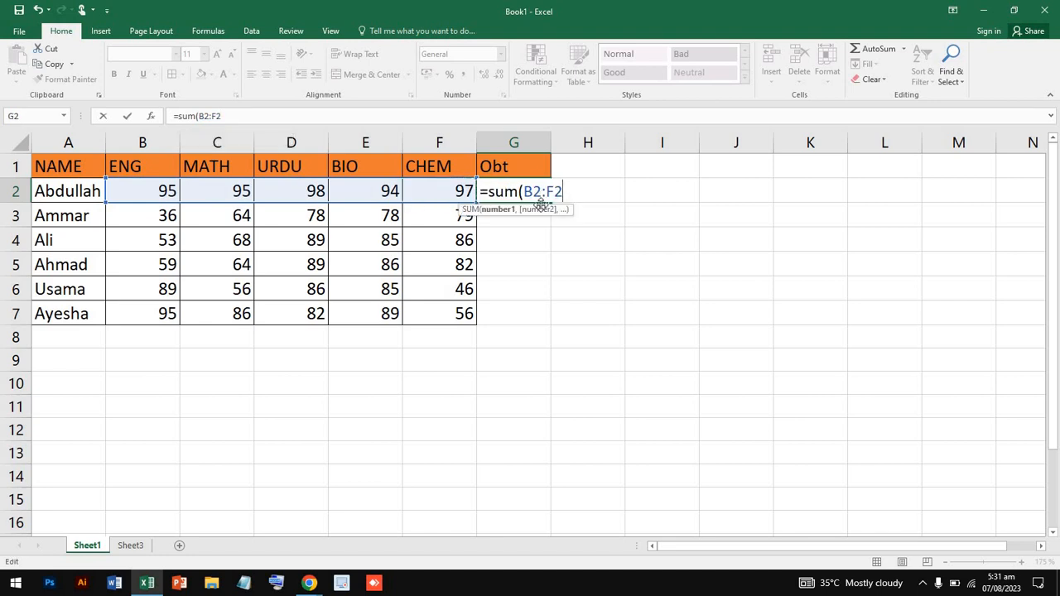
left_click(462, 113)
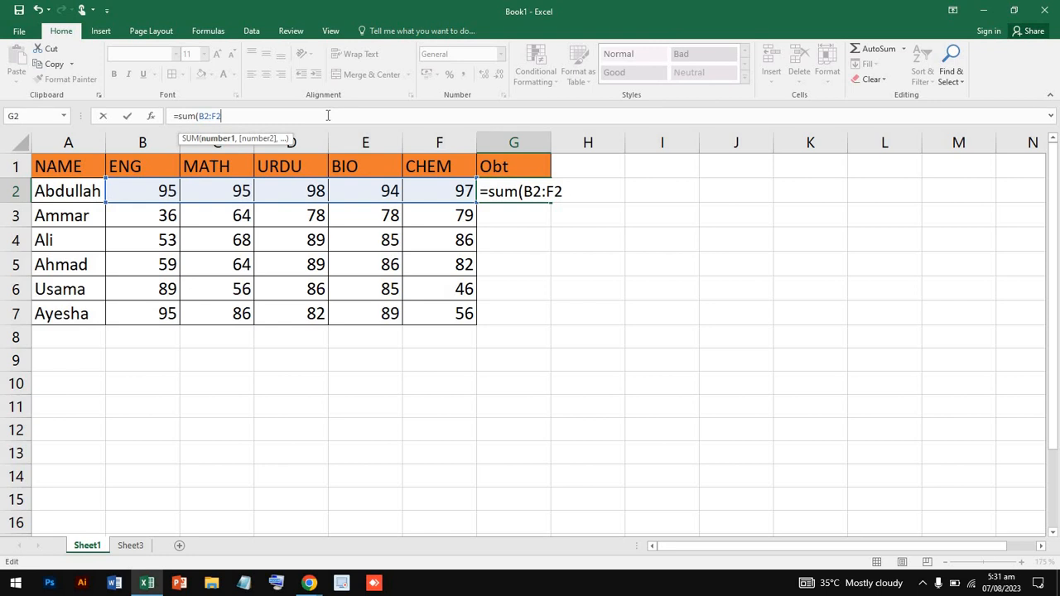
key("Return")
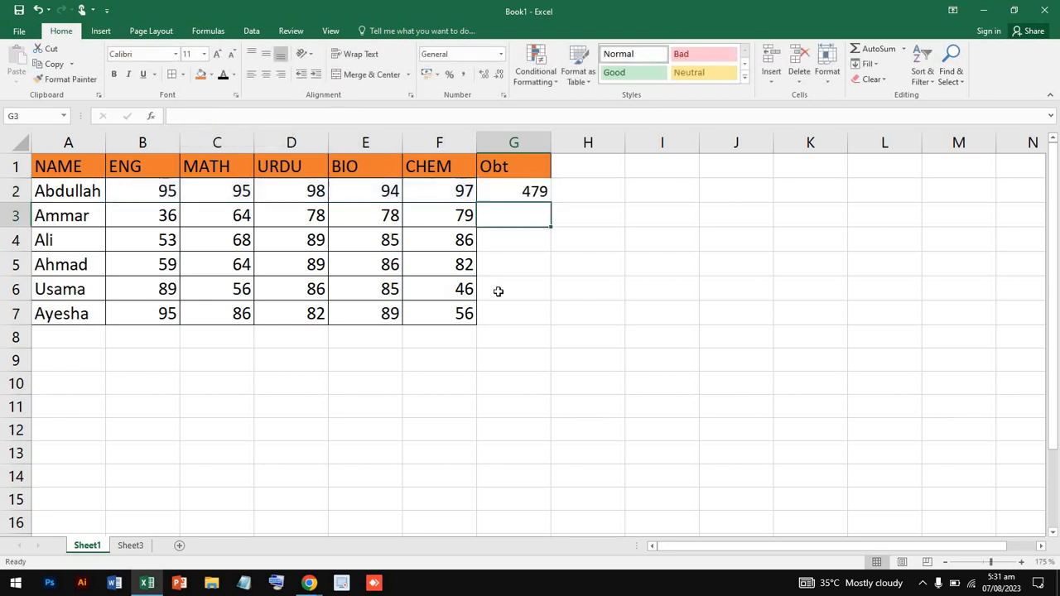
Copy the first student's total formula from G2 down to G7 for the remaining students
left_click(151, 193)
left_click(208, 193)
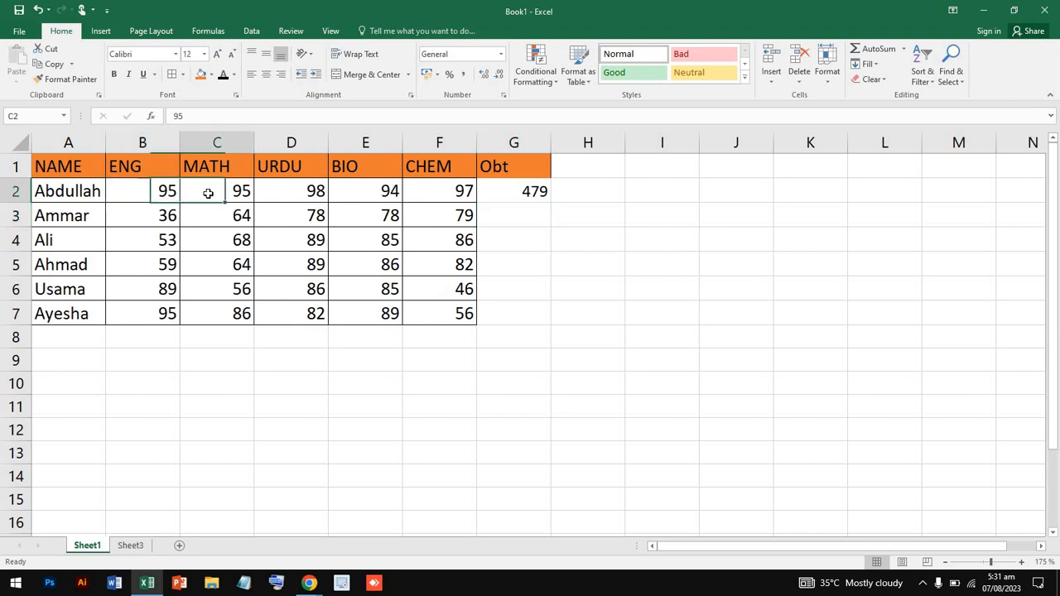
left_click(312, 201)
left_click(374, 197)
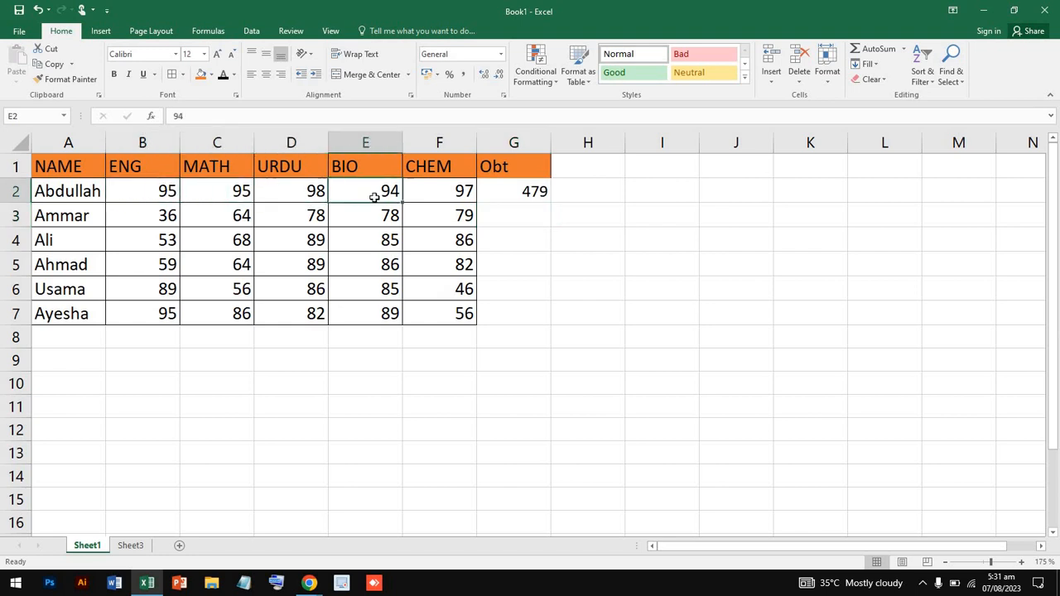
left_click(429, 195)
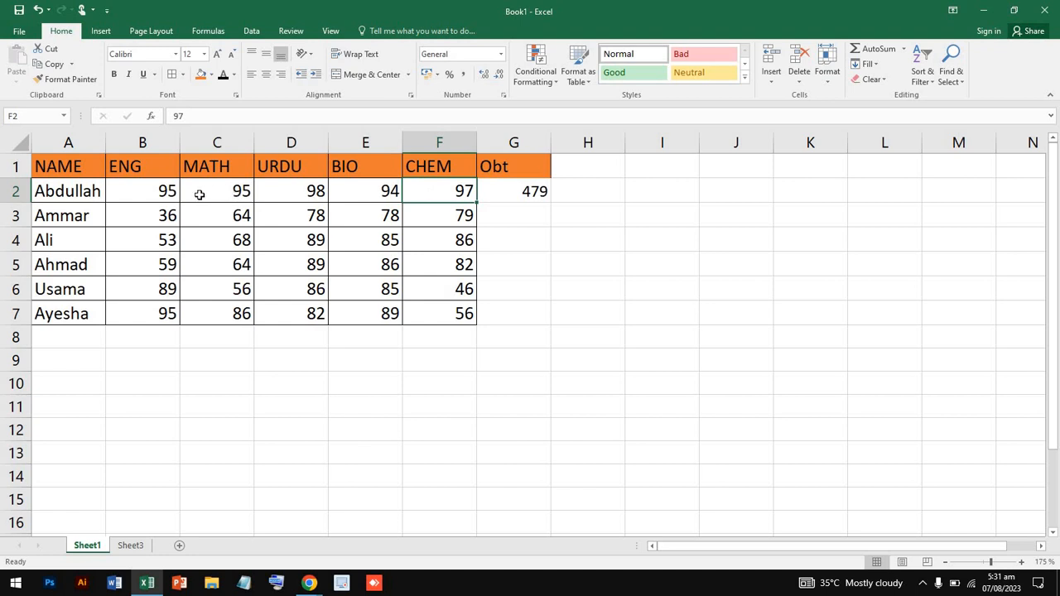
left_click(535, 192)
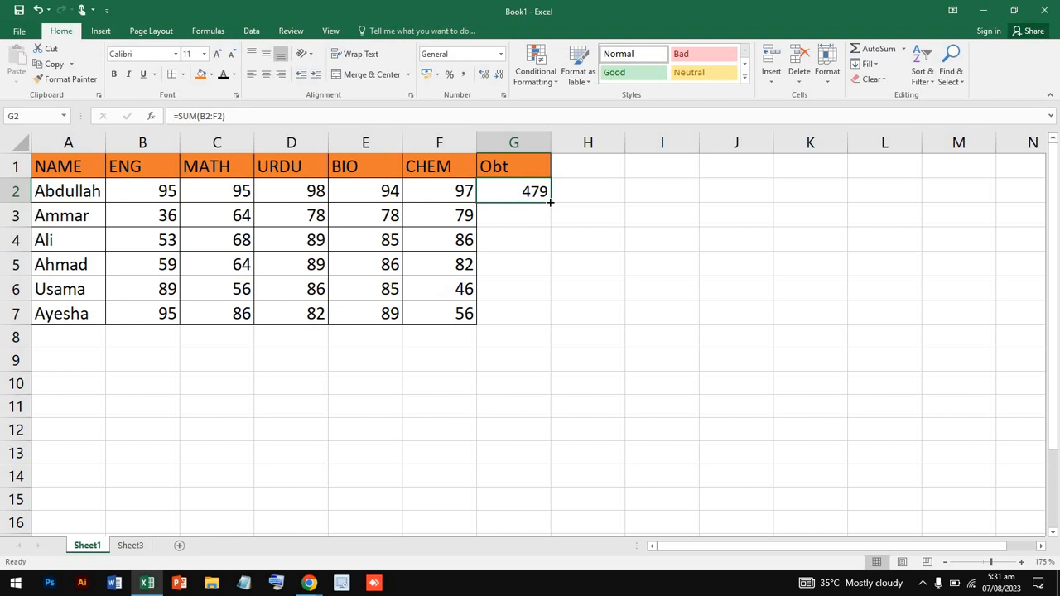
left_click_drag(549, 202, 533, 315)
left_click(637, 236)
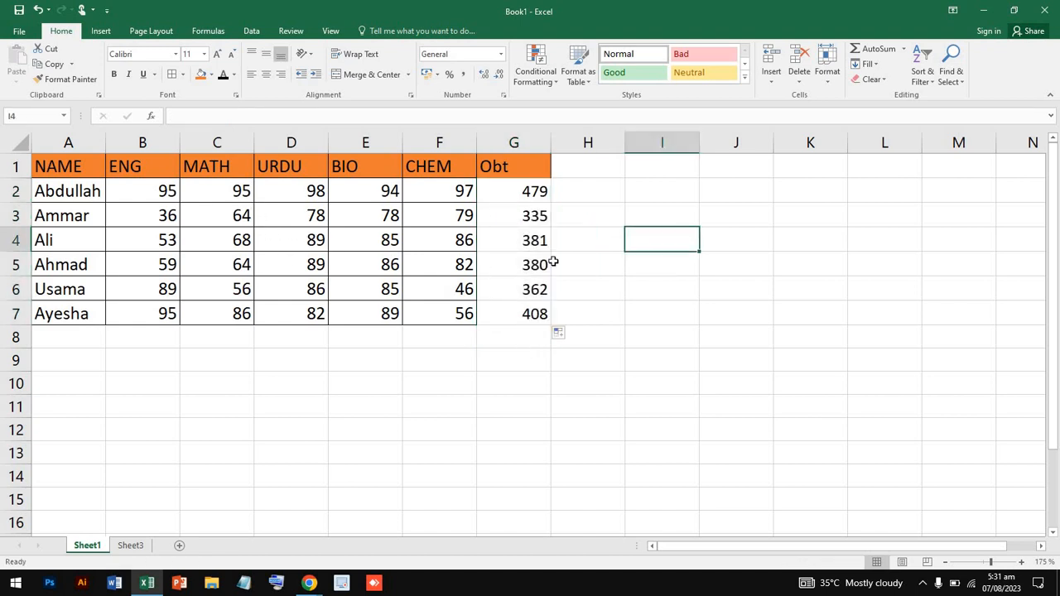
Add the header "%age" in H1 of the marks table
left_click(570, 166)
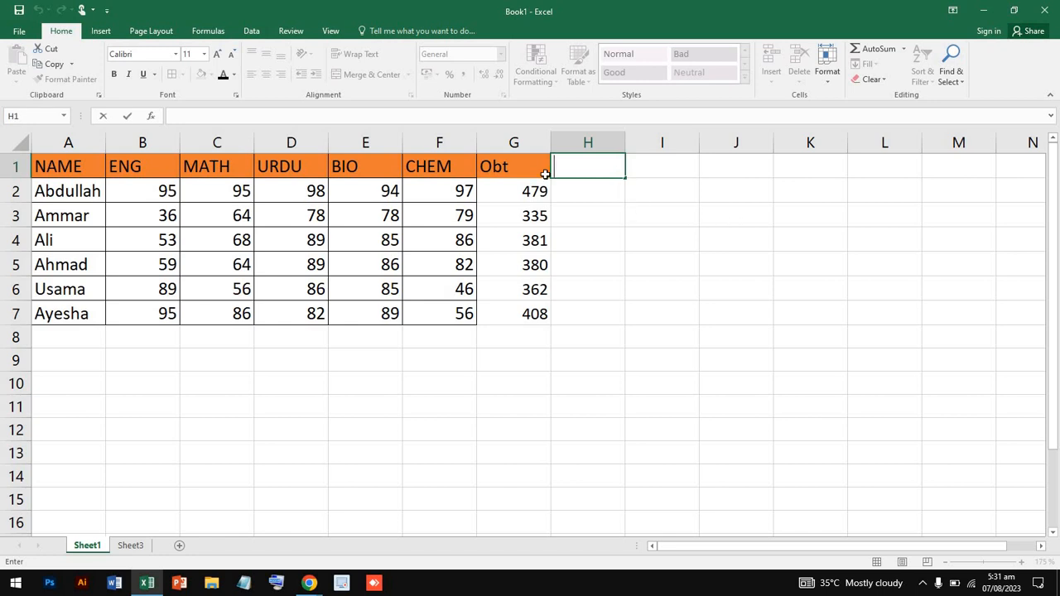
type("P")
key("BackSpace")
type("%age")
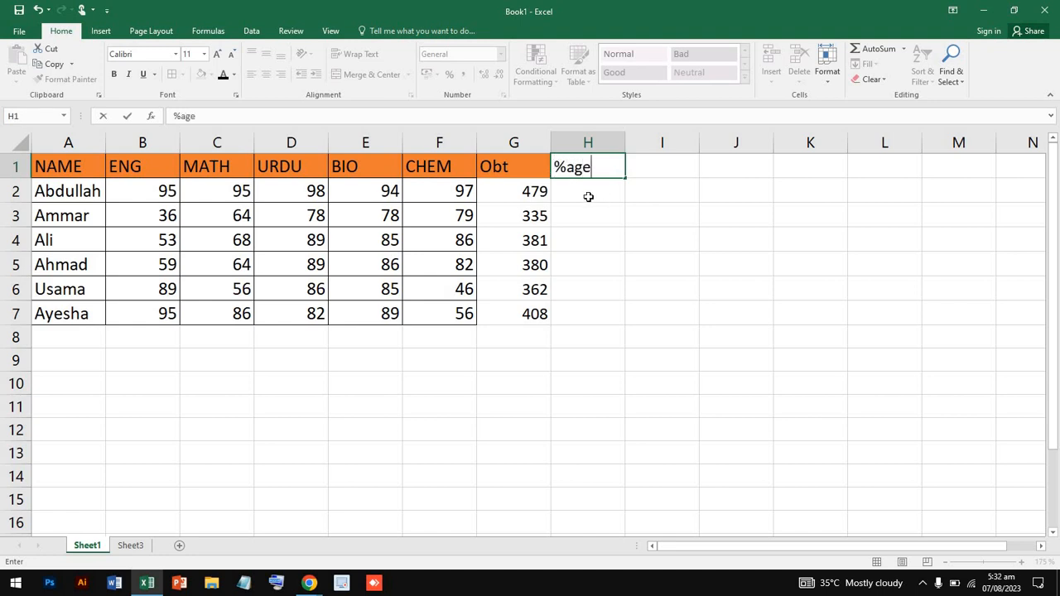
key("Return")
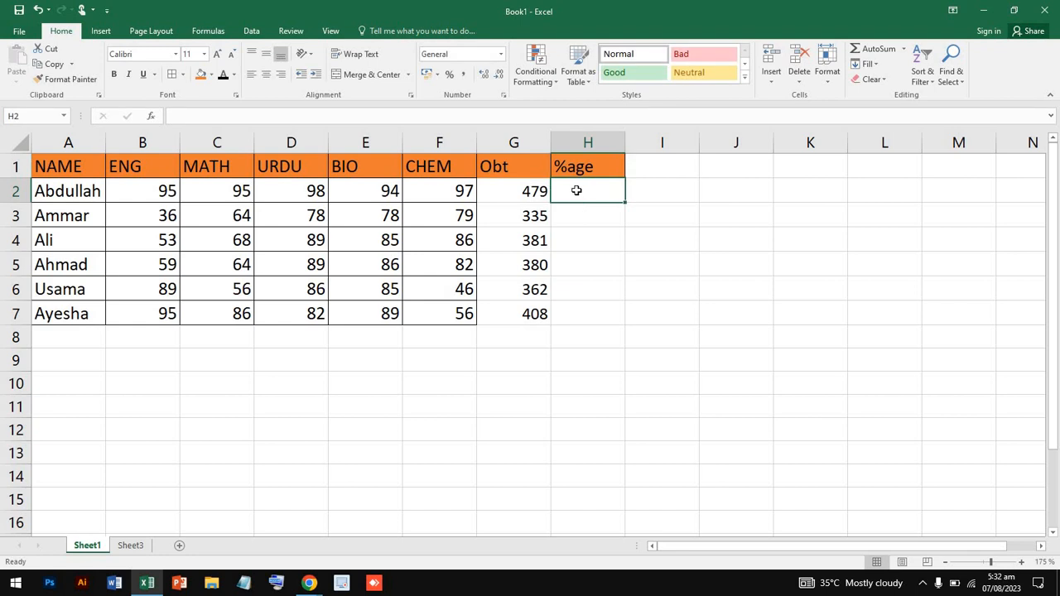
Divide the first student's total by 500 in H2 with the formula =G2/500
left_click(222, 116)
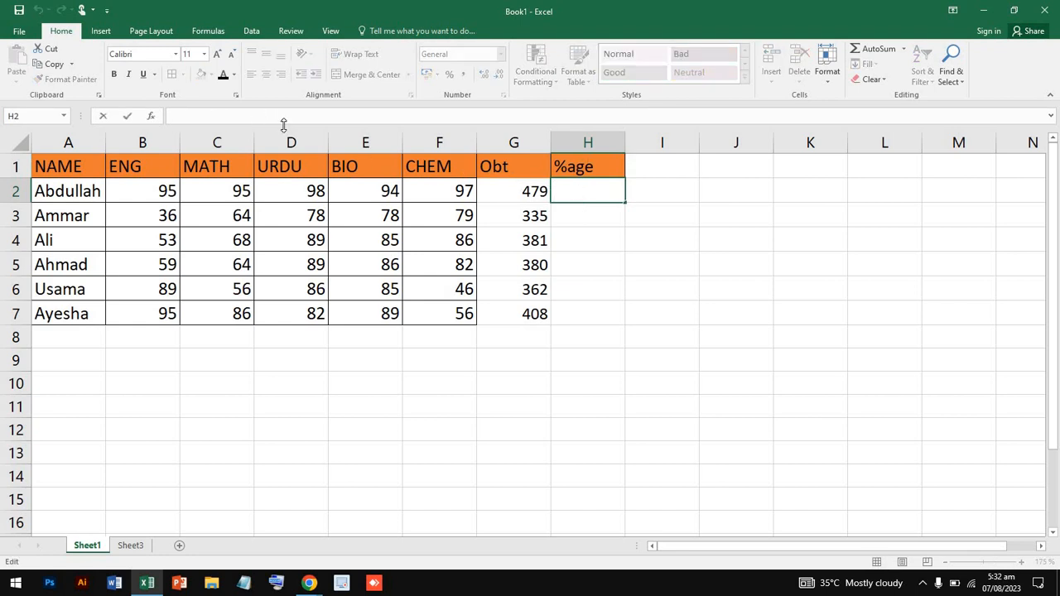
left_click(514, 196)
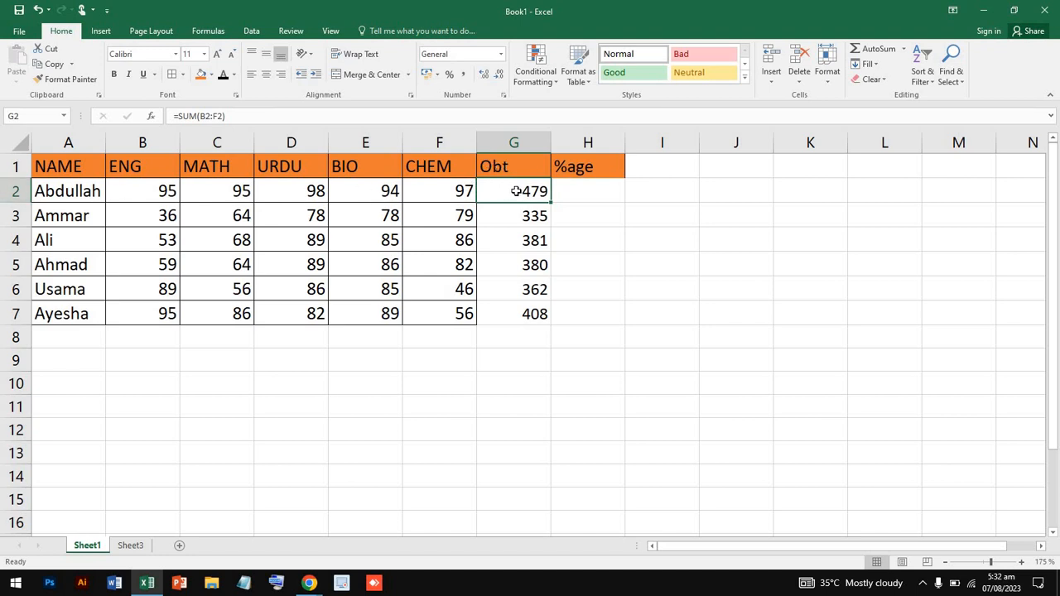
left_click(569, 192)
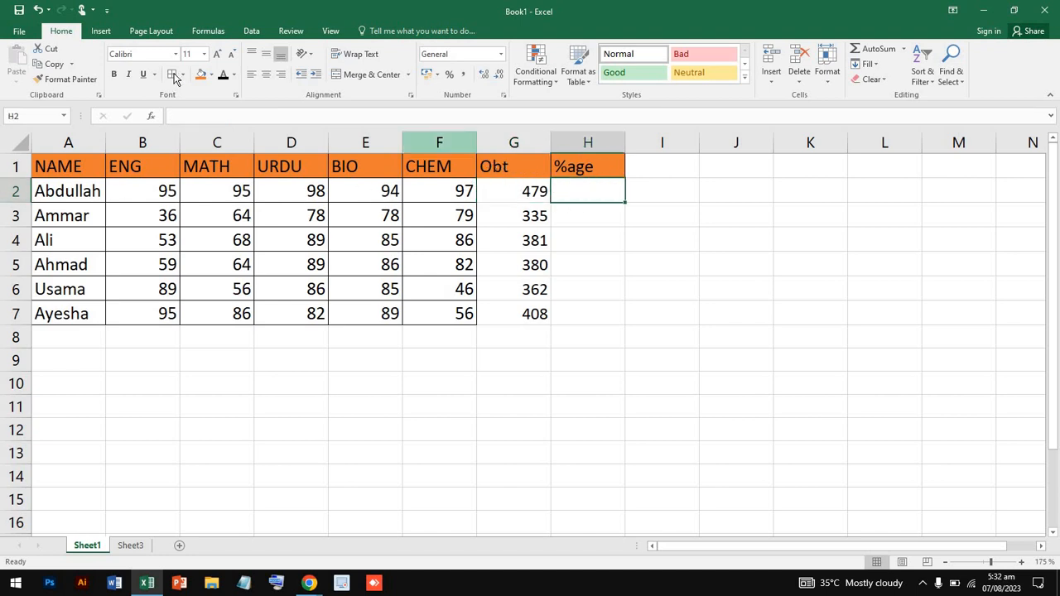
left_click(185, 116)
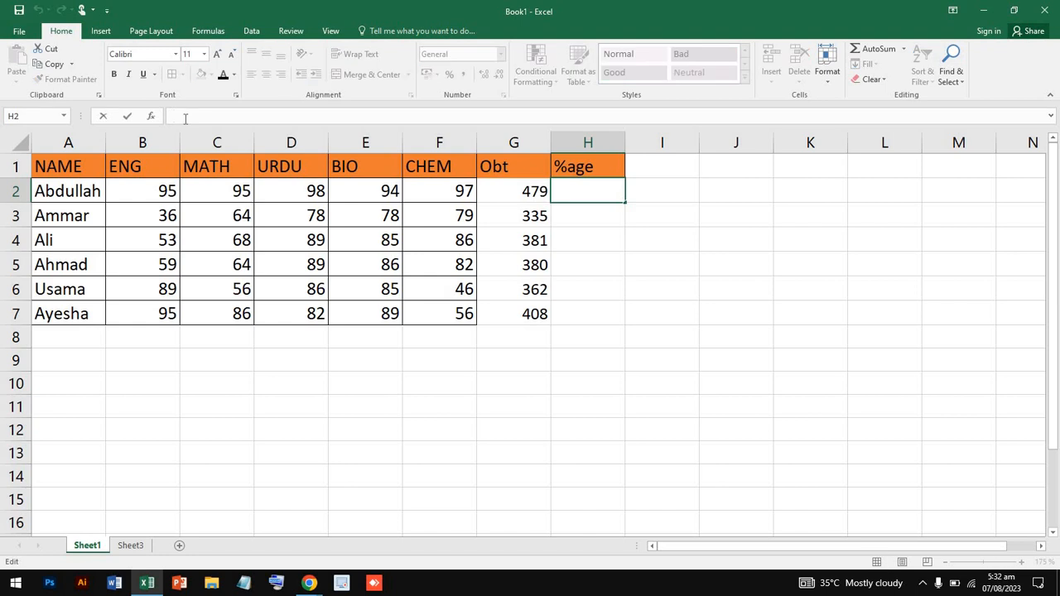
type("=")
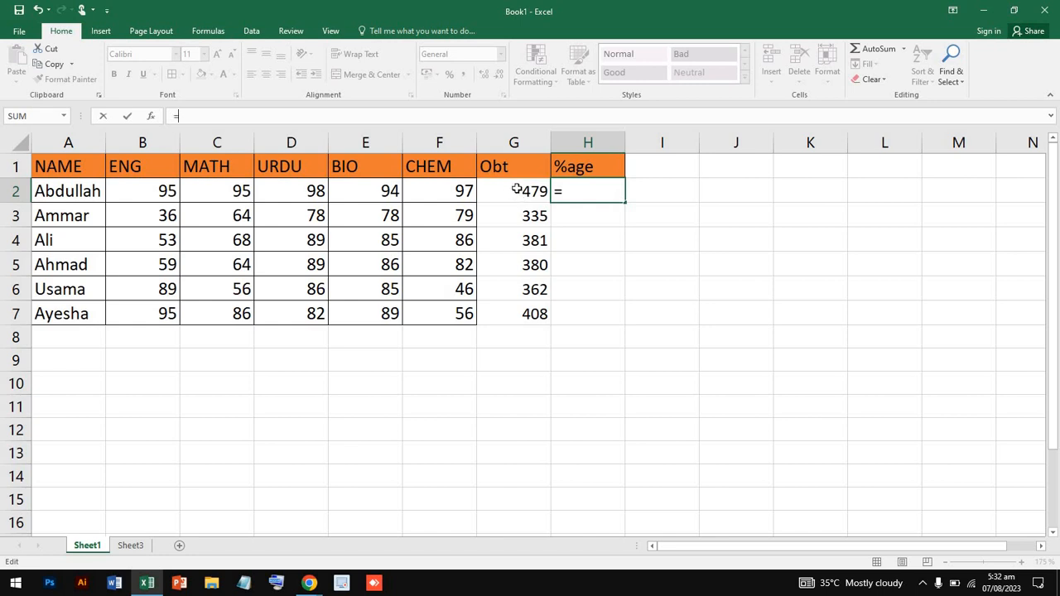
left_click(517, 189)
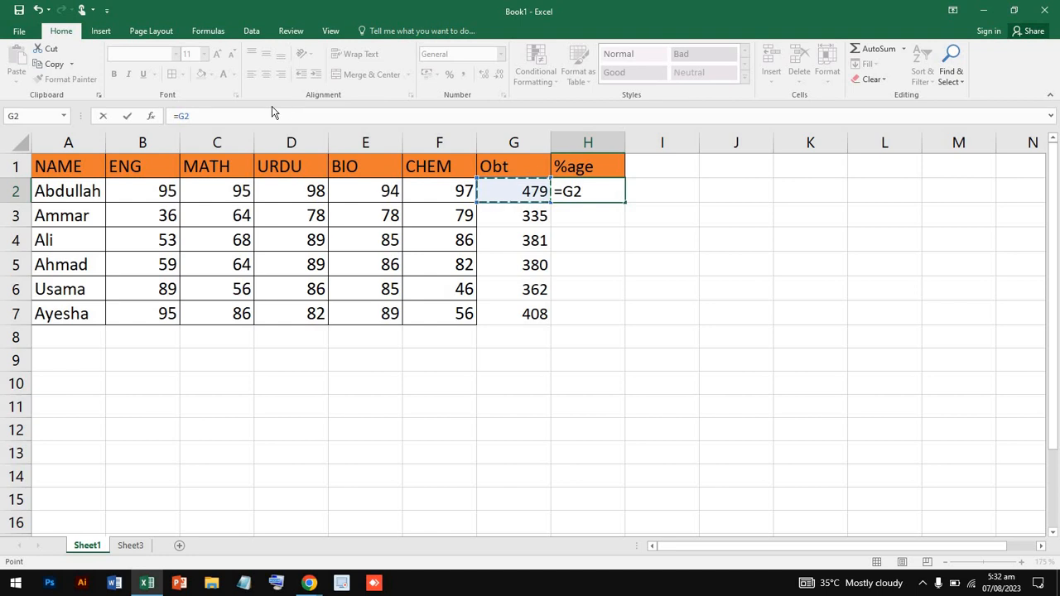
type("/500")
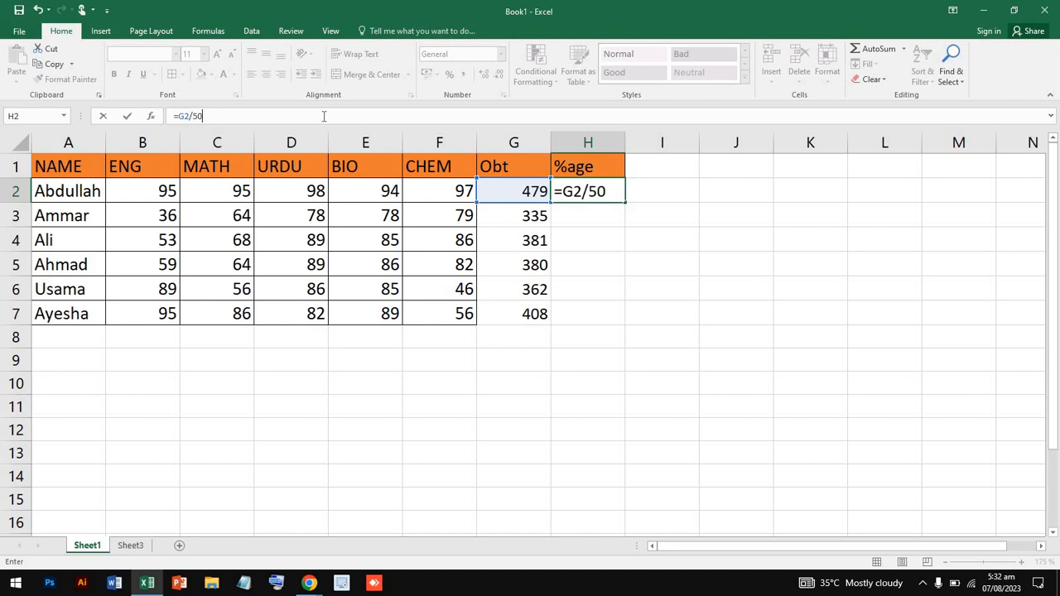
key("Tab")
key("Left")
key("Left")
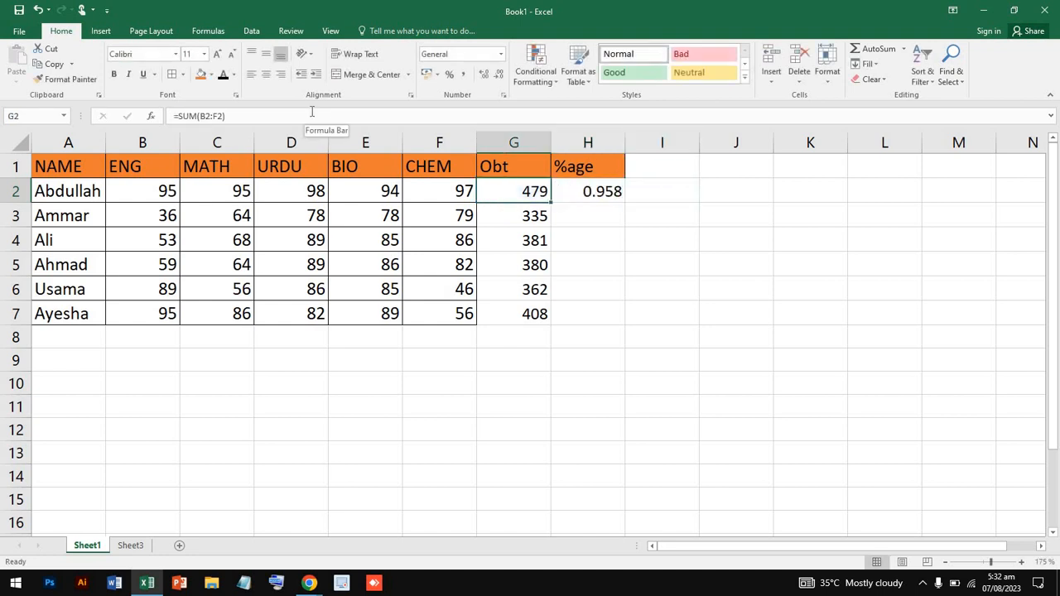
Review the SUM formula in G2 and the division formula in H2
left_click(585, 225)
left_click(529, 196)
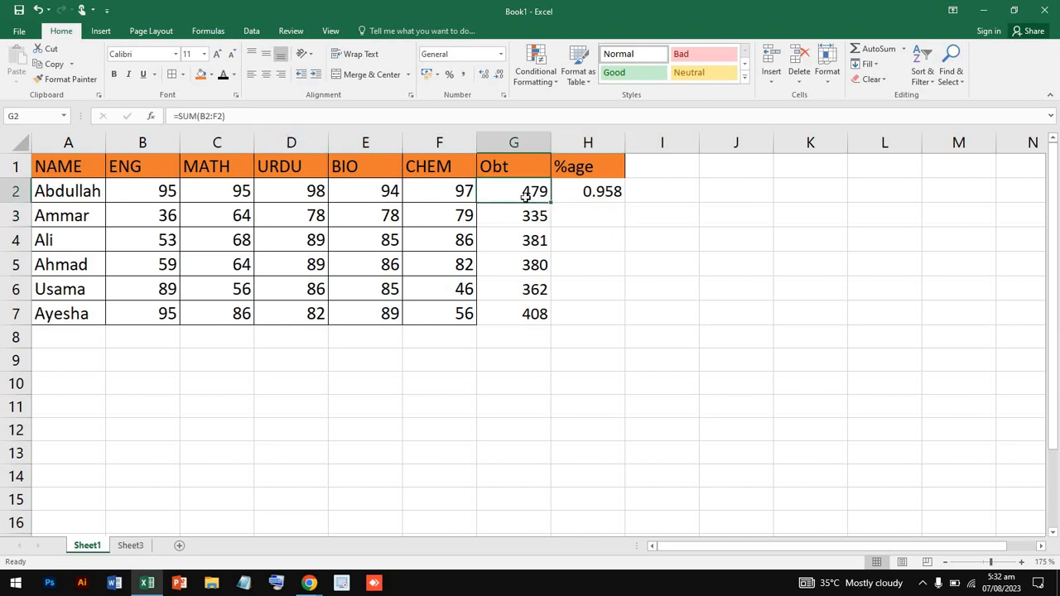
left_click(245, 114)
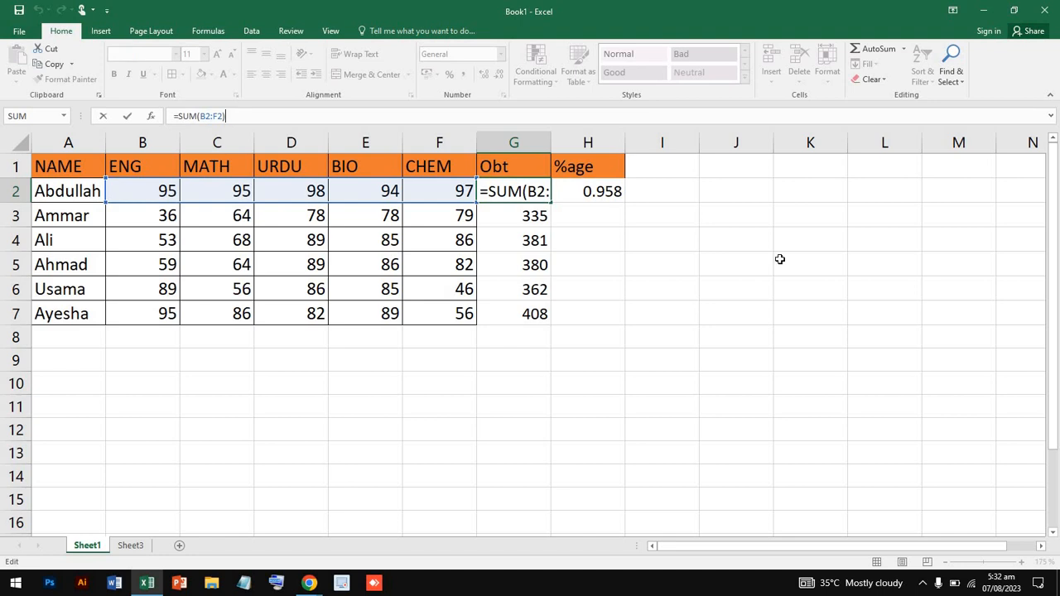
left_click(612, 198)
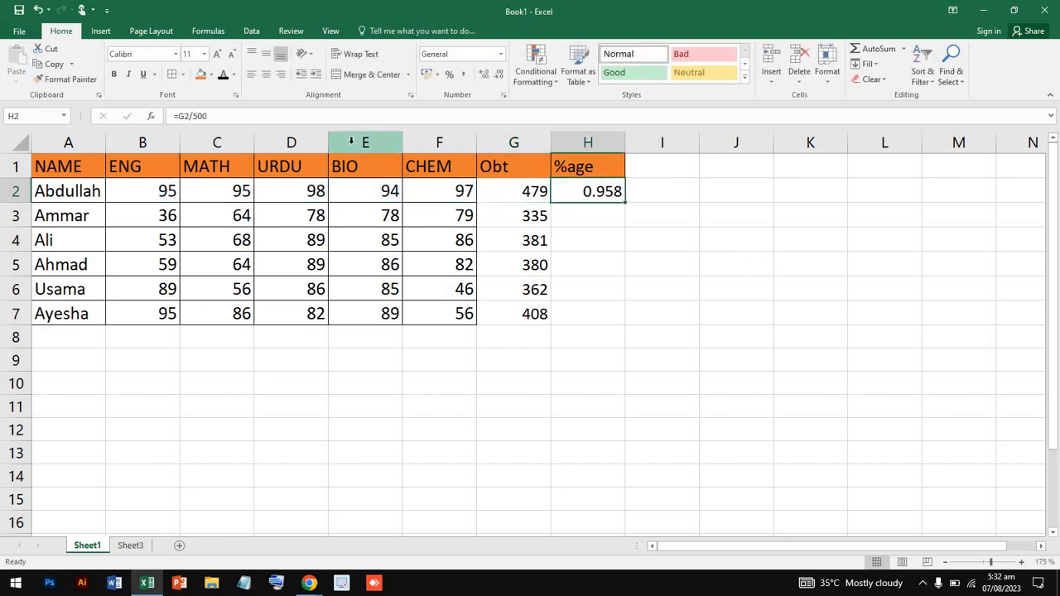
left_click(208, 116)
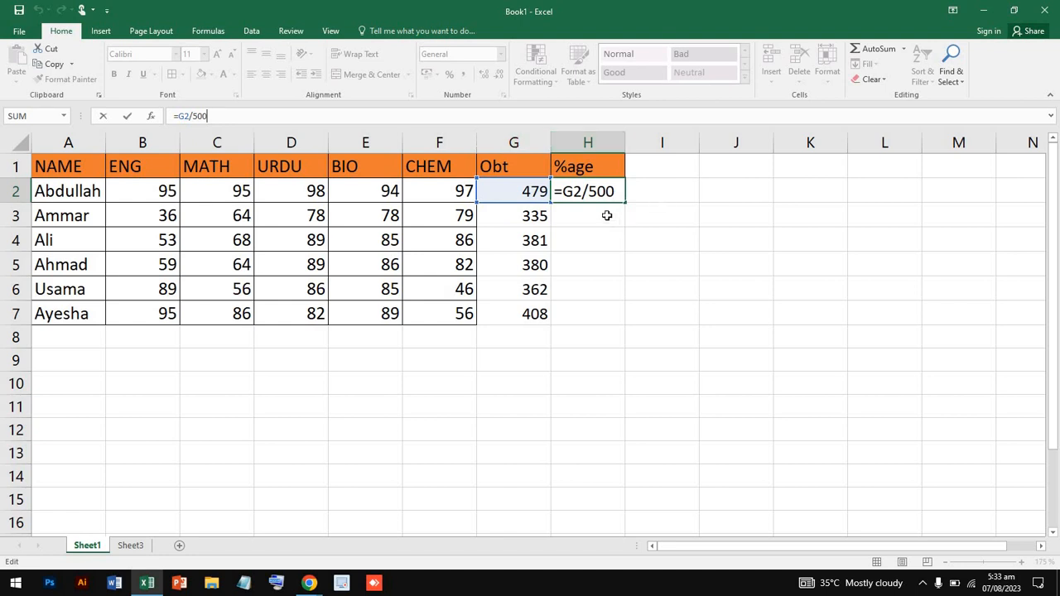
key("Return")
left_click(596, 190)
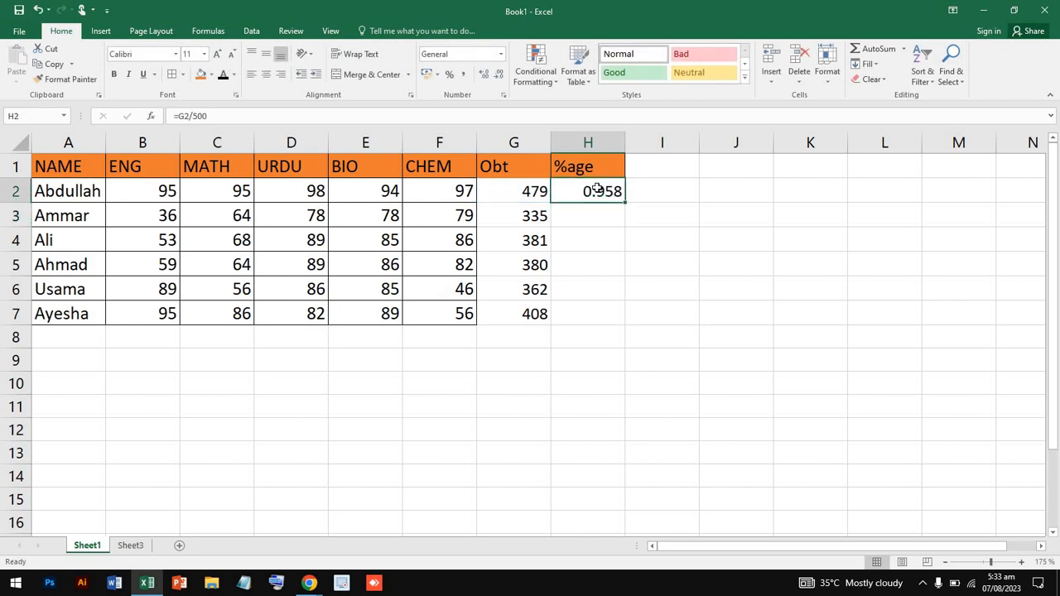
Wrap the division in H2 in parentheses so that the formula reads =(G2/500)
left_click(234, 118)
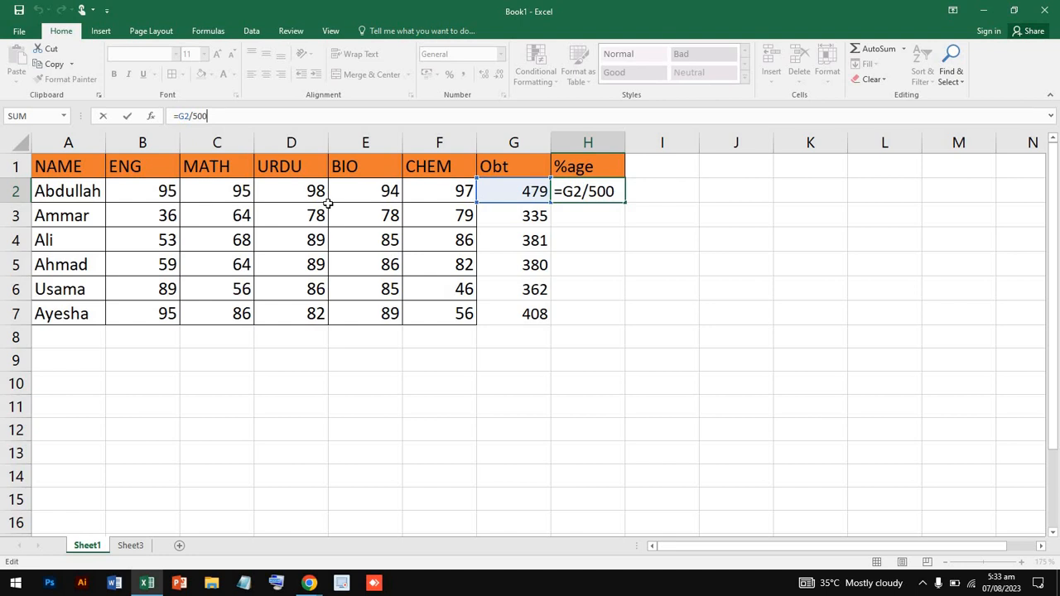
type(")")
left_click(178, 116)
type("(")
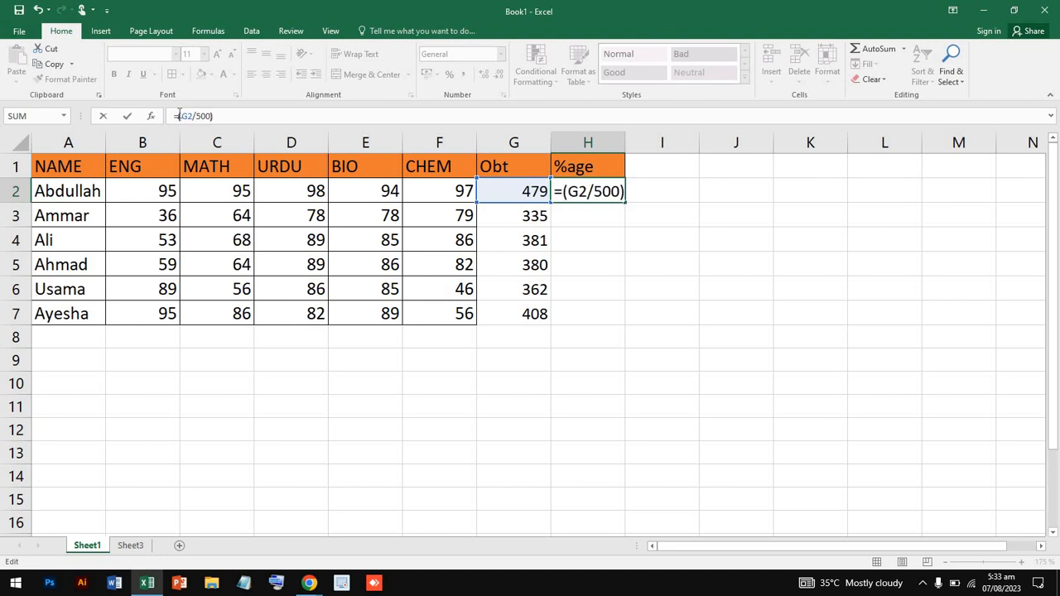
left_click(219, 118)
key("Return")
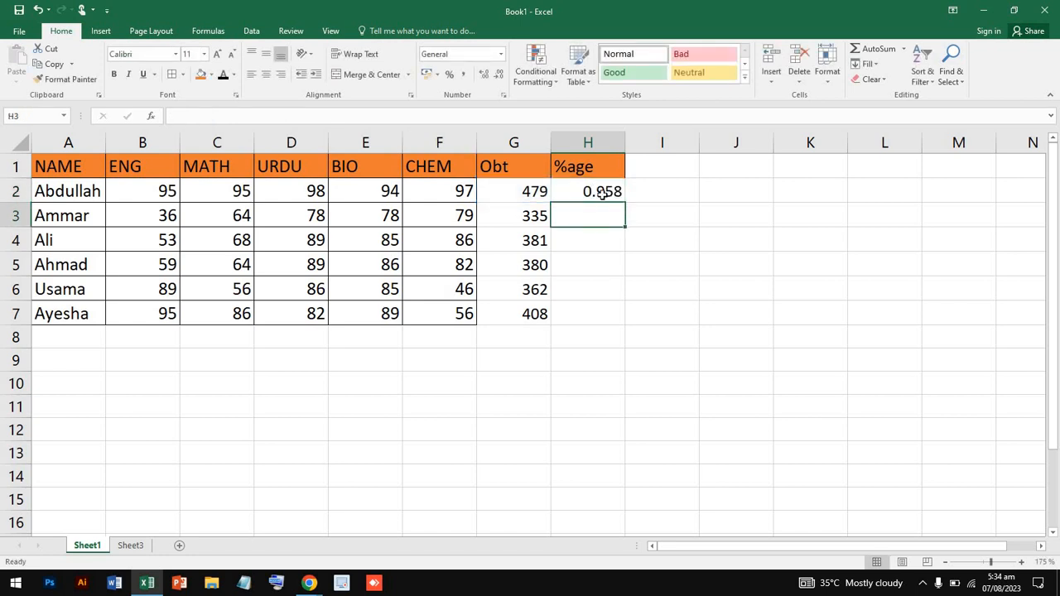
Clear the percentage formula from H2
left_click(601, 192)
double_click(603, 194)
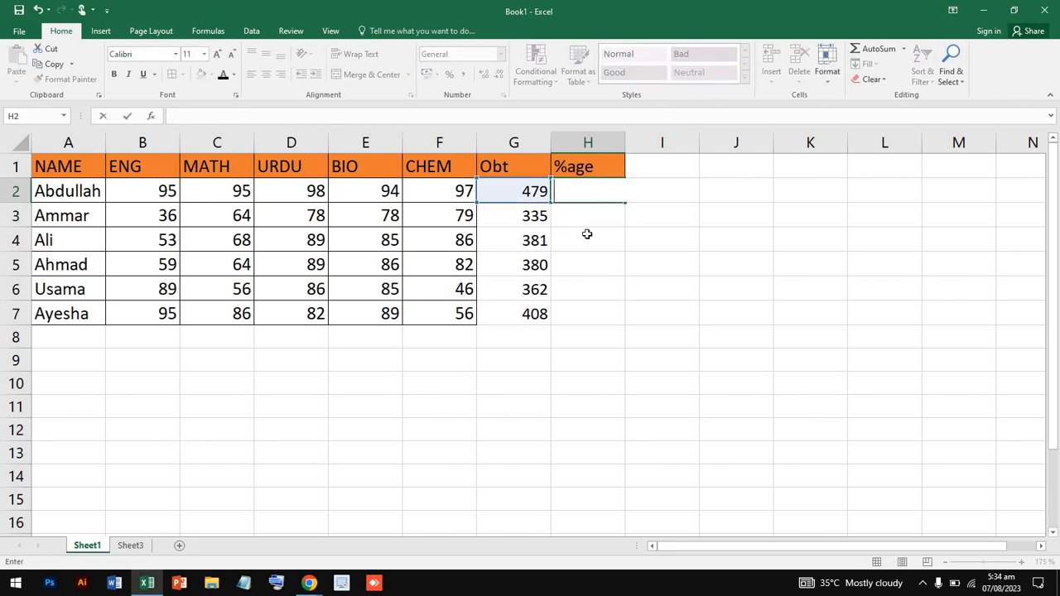
left_click(587, 234)
left_click(583, 197)
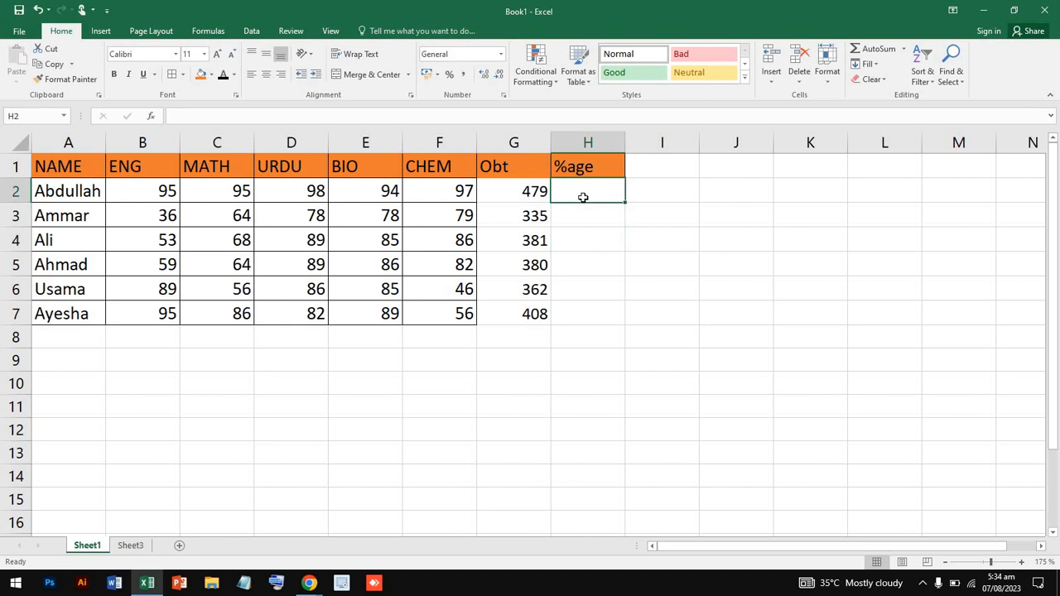
Try the Percentage number format on the total in G2 and undo it
left_click(529, 197)
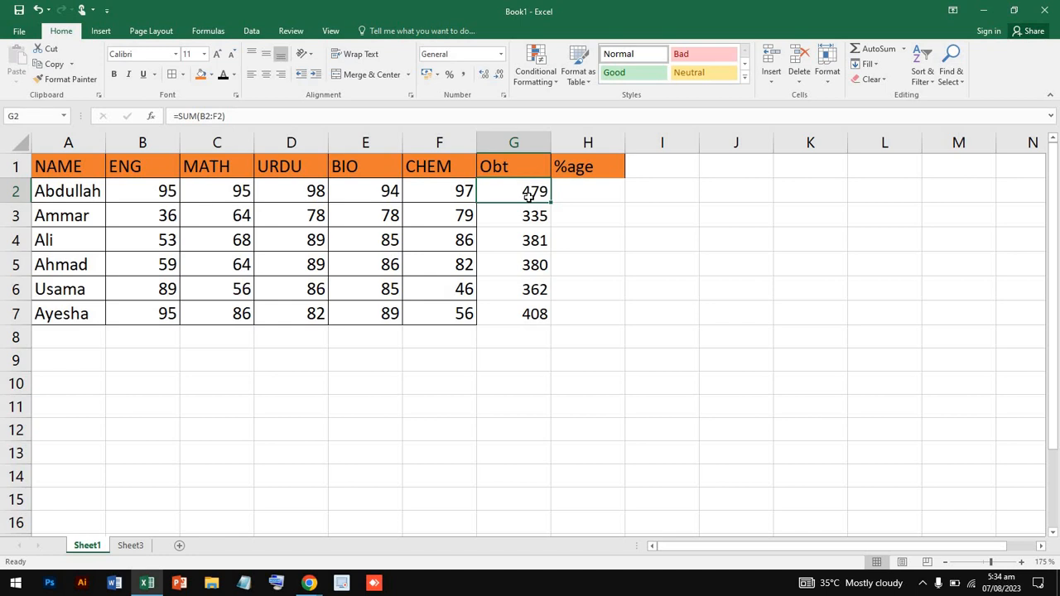
key("ctrl+shift+5")
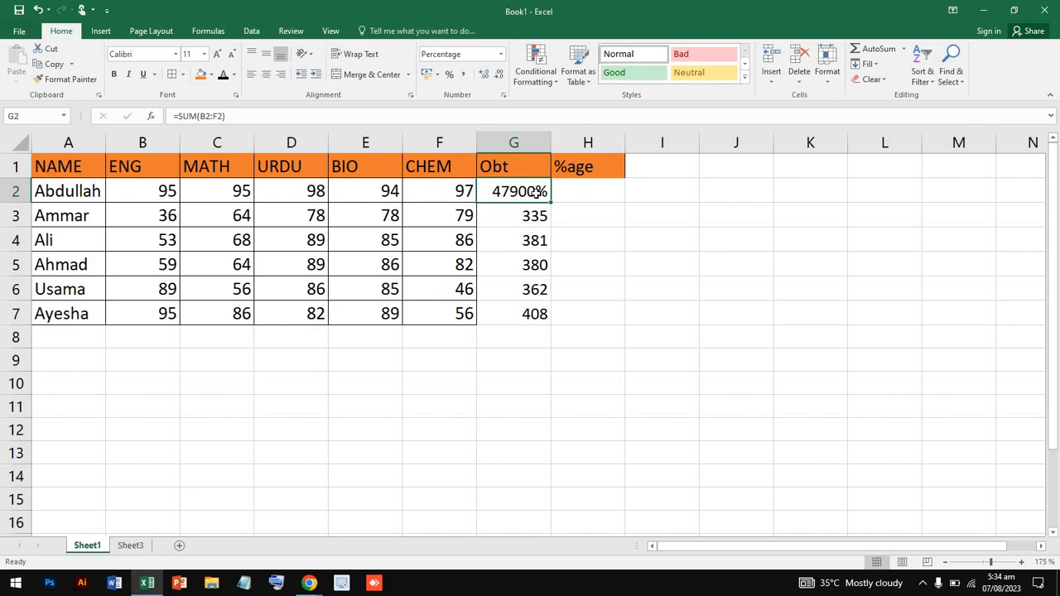
key("ctrl+z")
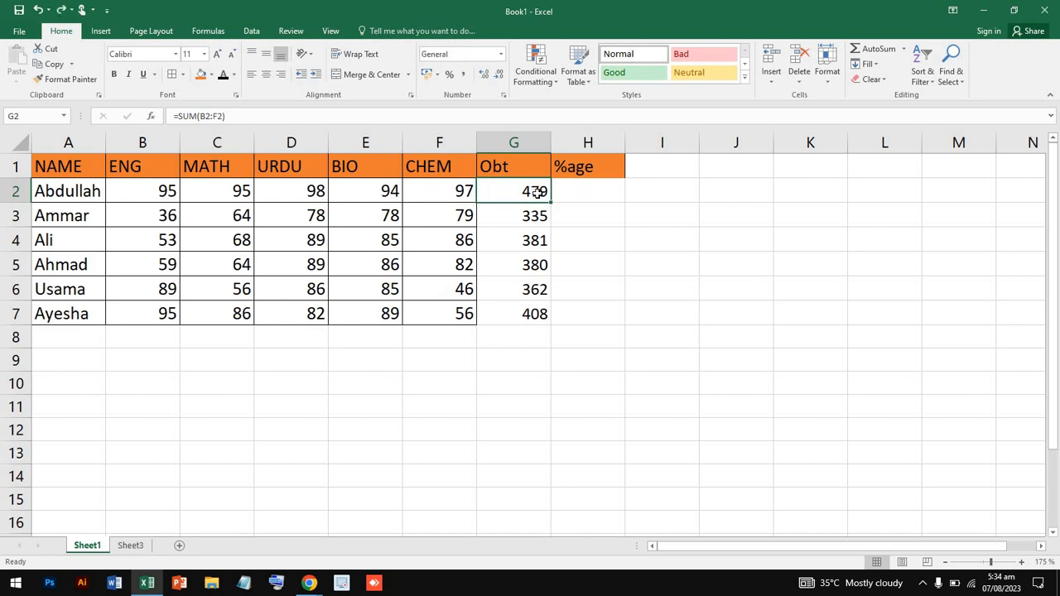
Enter the percentage formula =(G2/500)*100 in H2
left_click(585, 198)
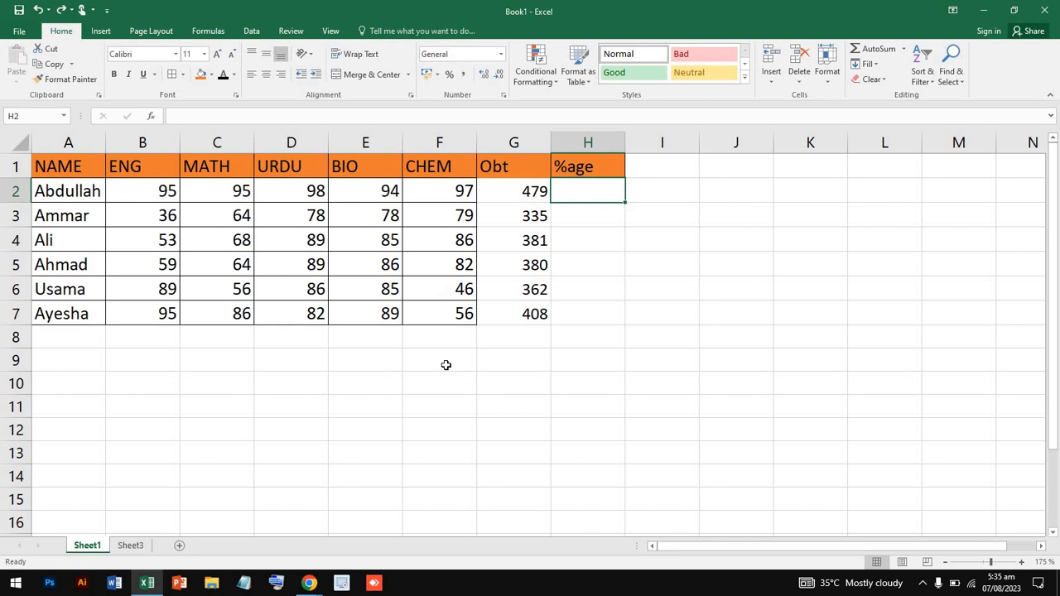
left_click(237, 115)
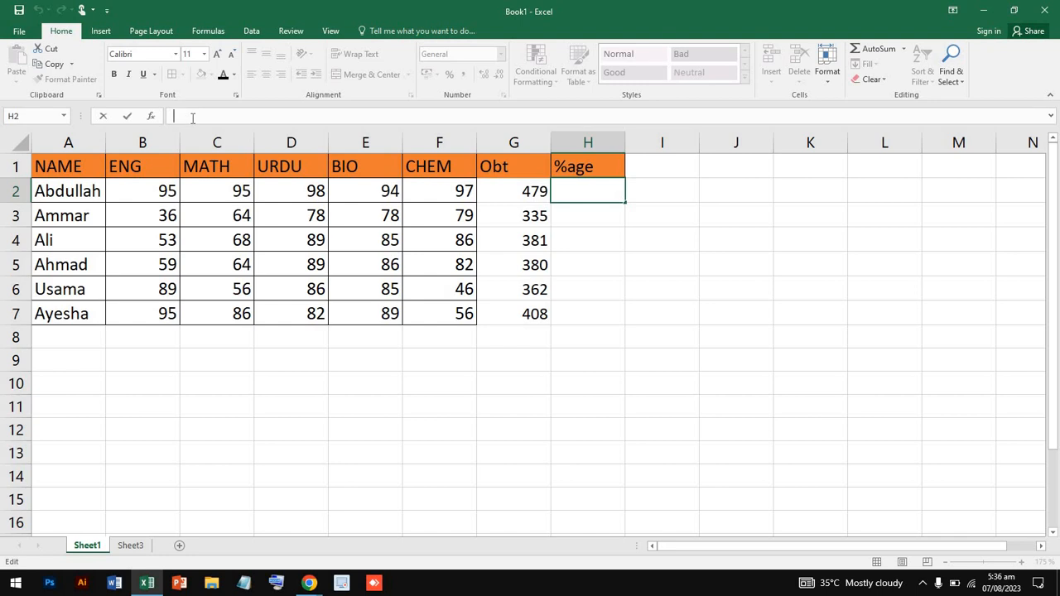
type("=")
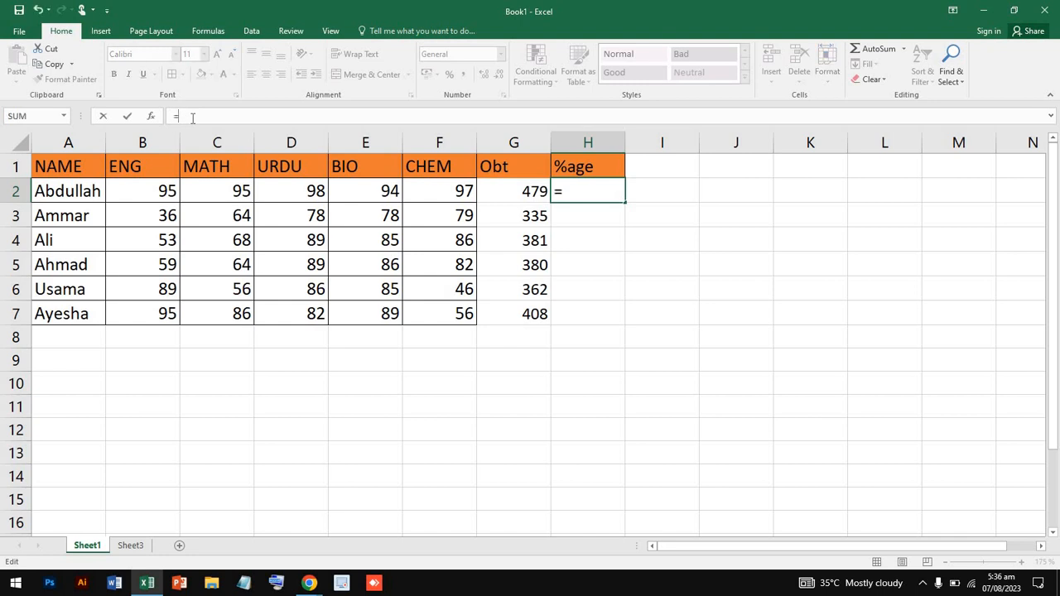
type("(")
left_click(506, 194)
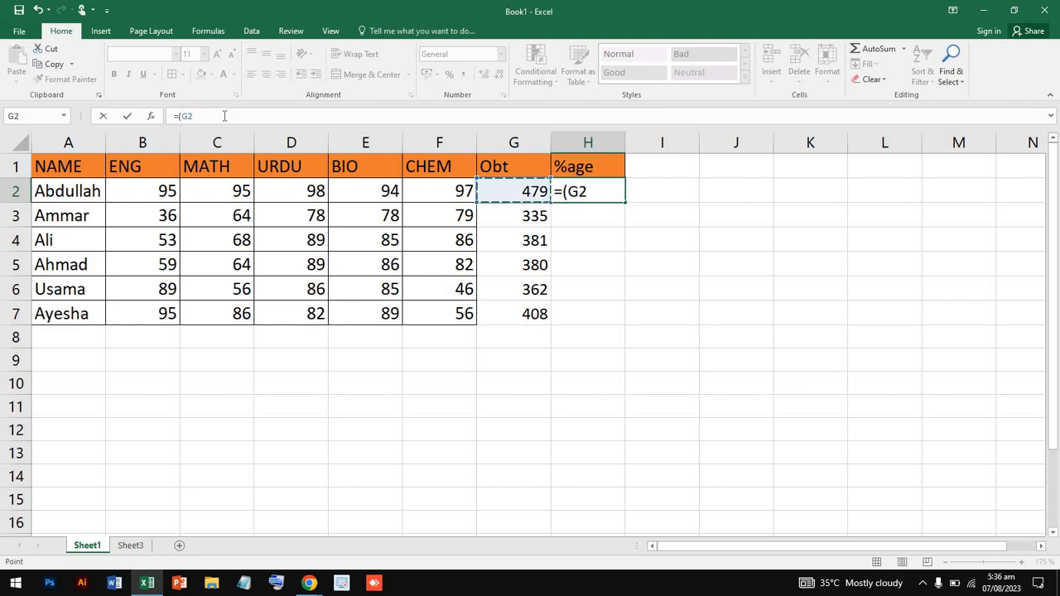
type("/500")
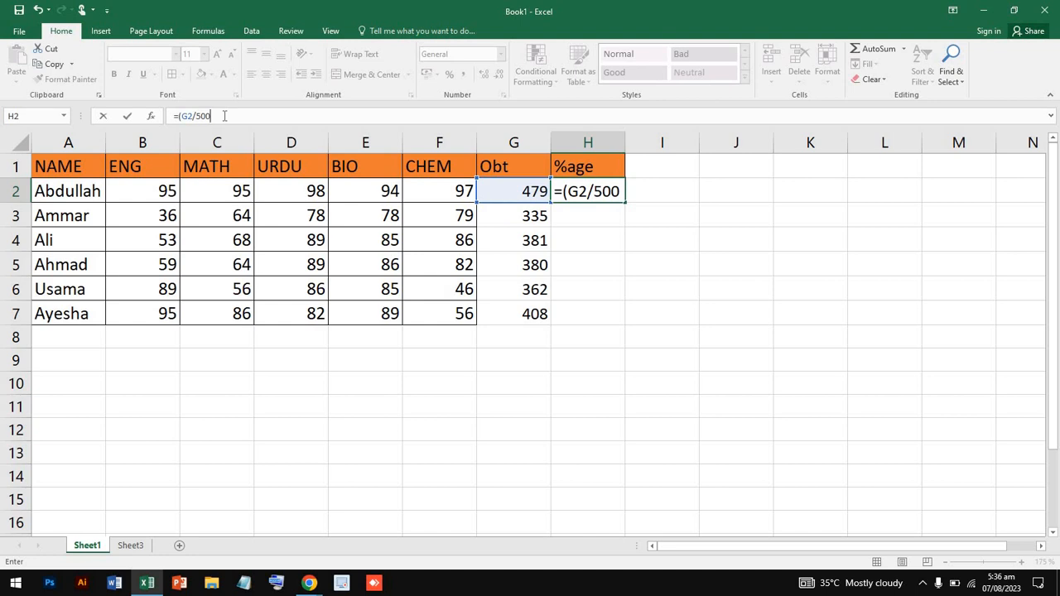
type(")*")
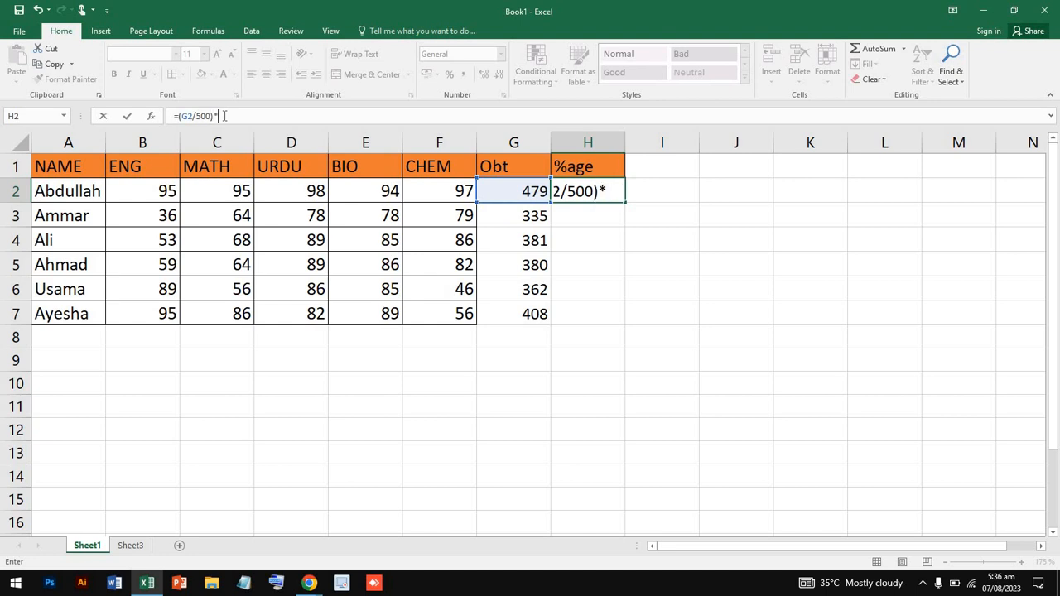
type("100")
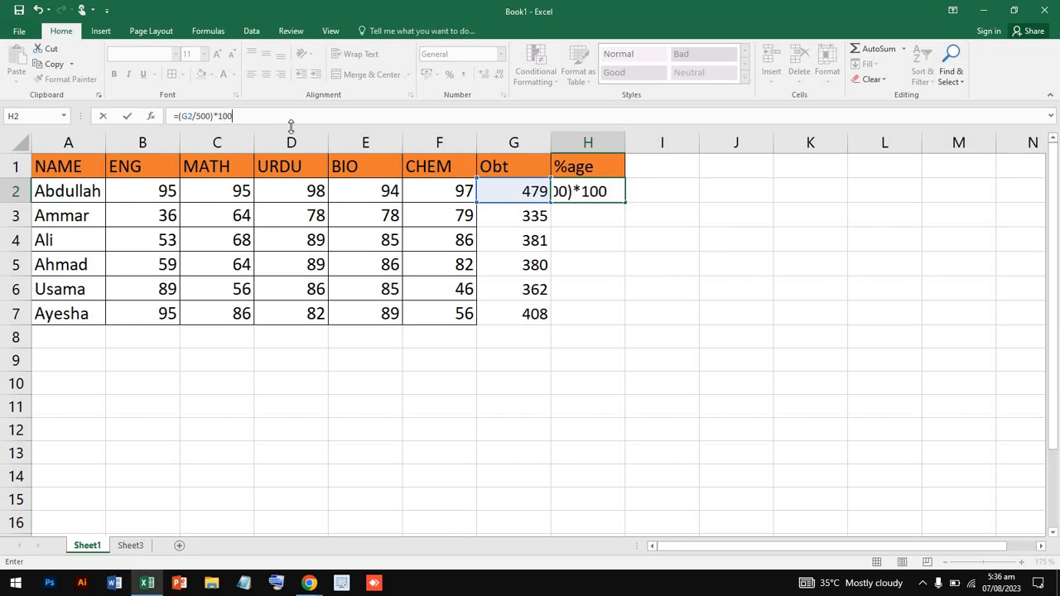
key("Return")
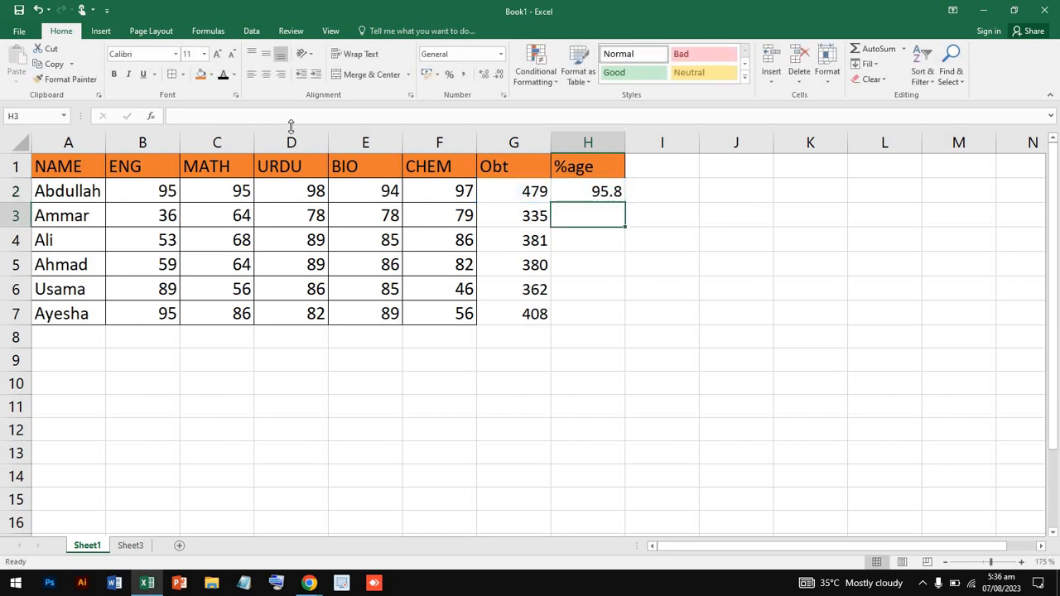
Fill the percentage formula from H2 down through H7
left_click(588, 196)
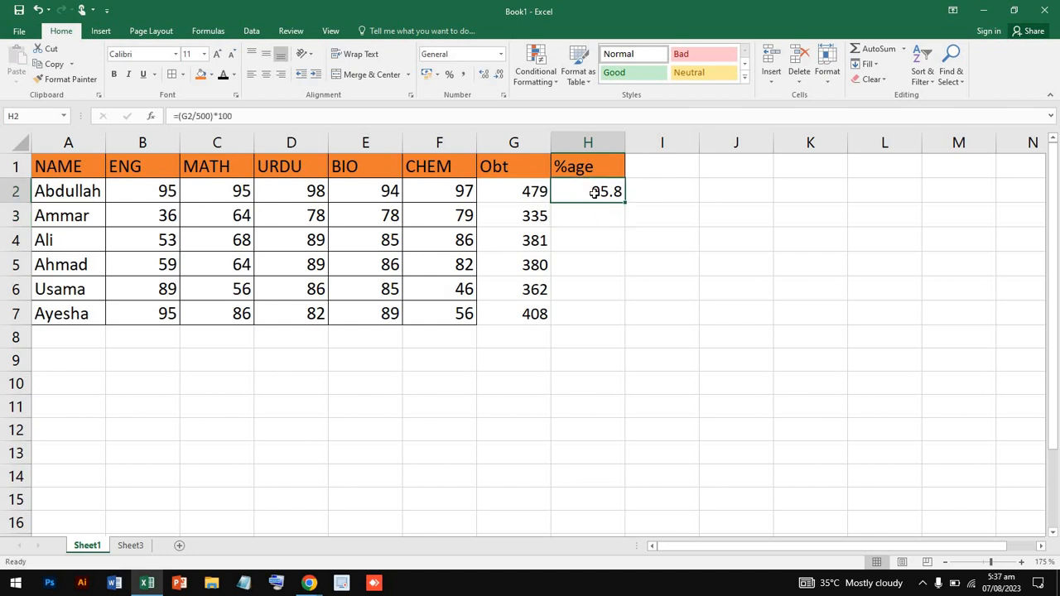
left_click_drag(629, 200, 627, 315)
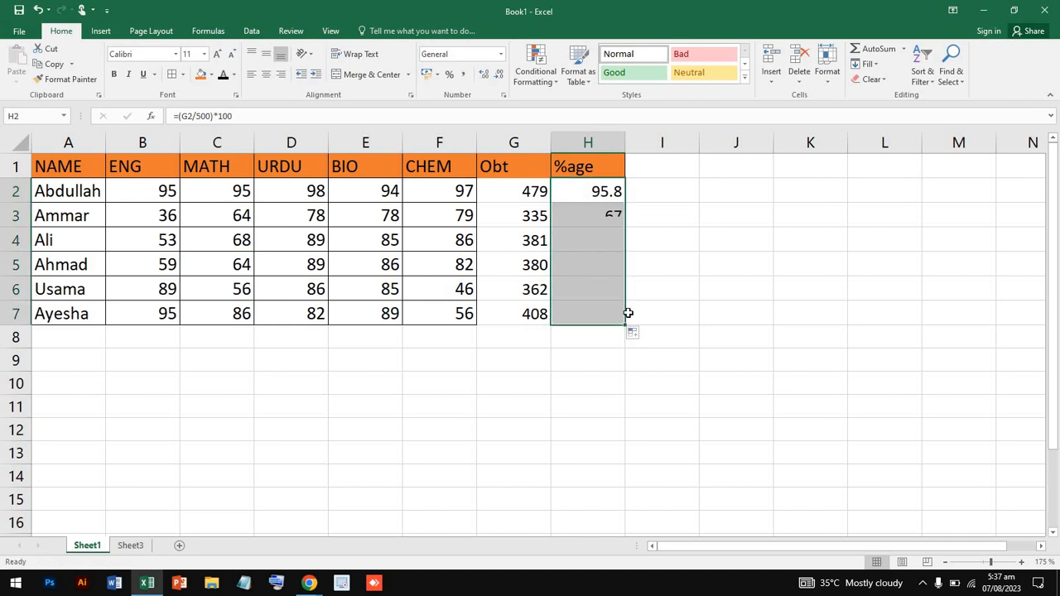
left_click(679, 322)
left_click(580, 336)
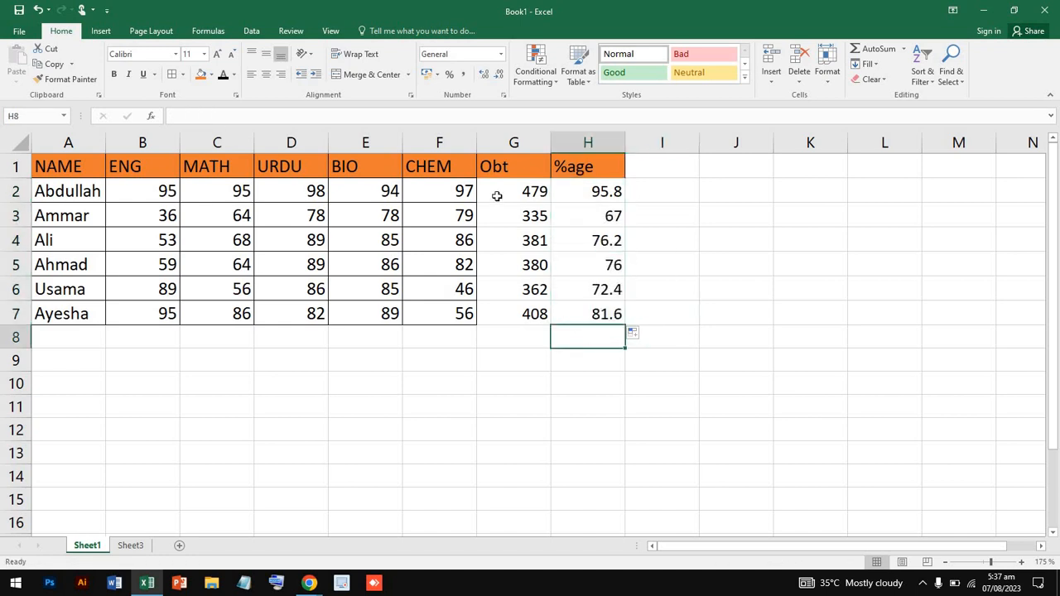
Apply All Borders to the cells F2:H7
left_click_drag(461, 190, 602, 303)
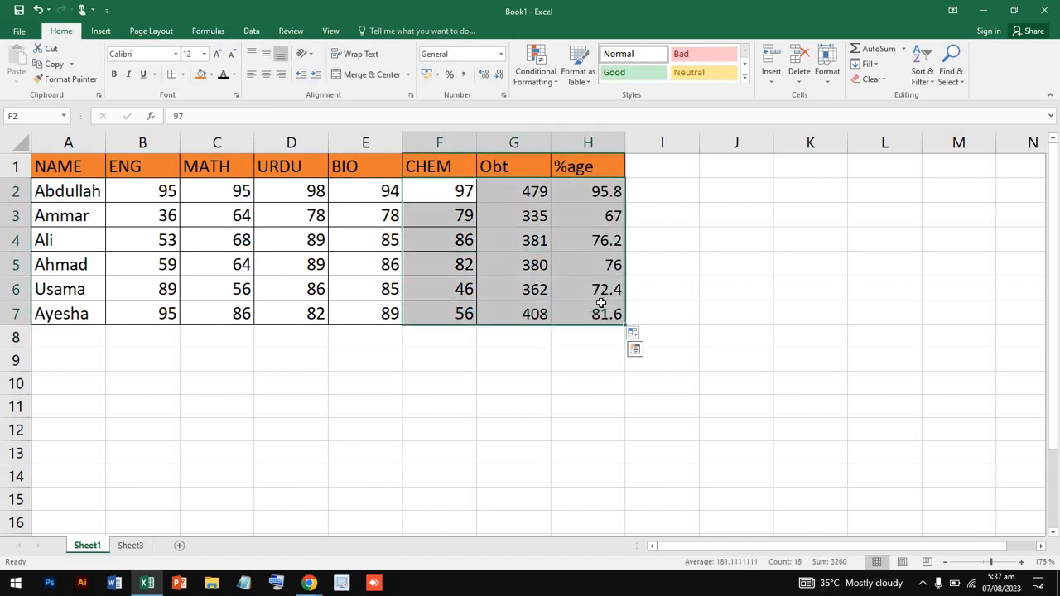
left_click(182, 75)
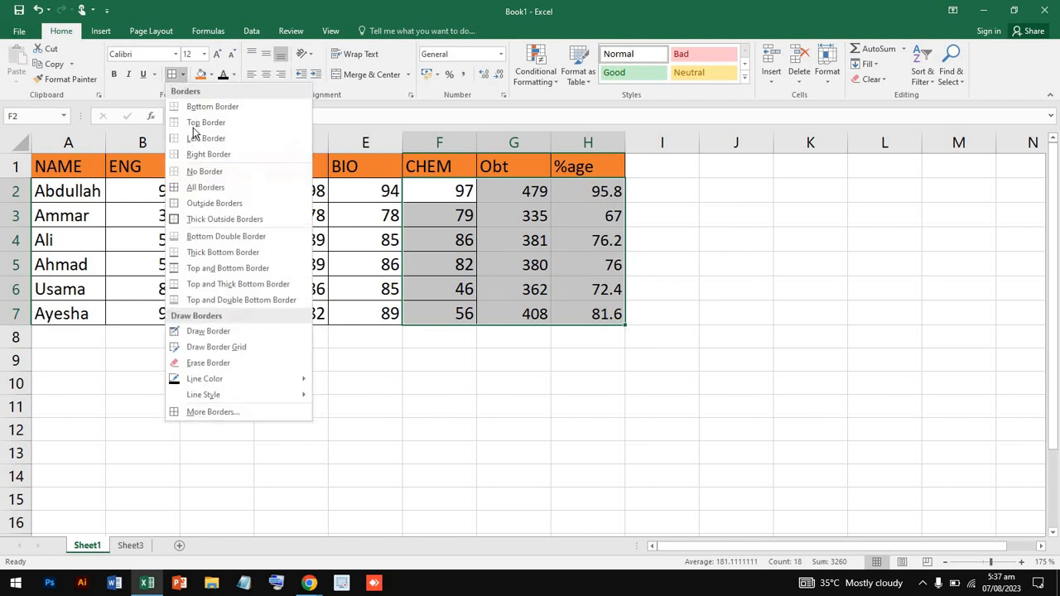
left_click(205, 187)
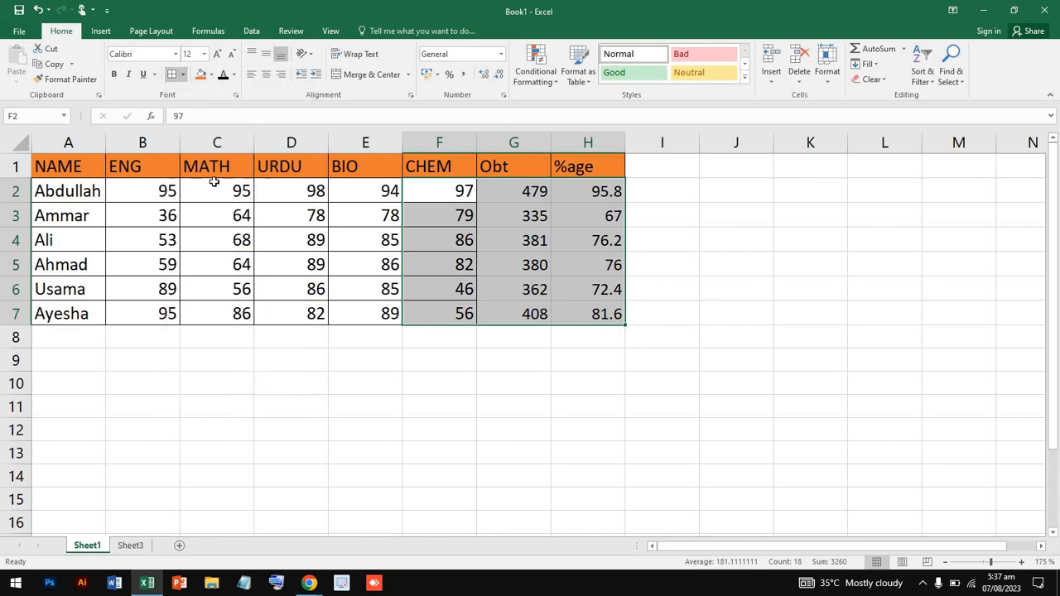
left_click(633, 289)
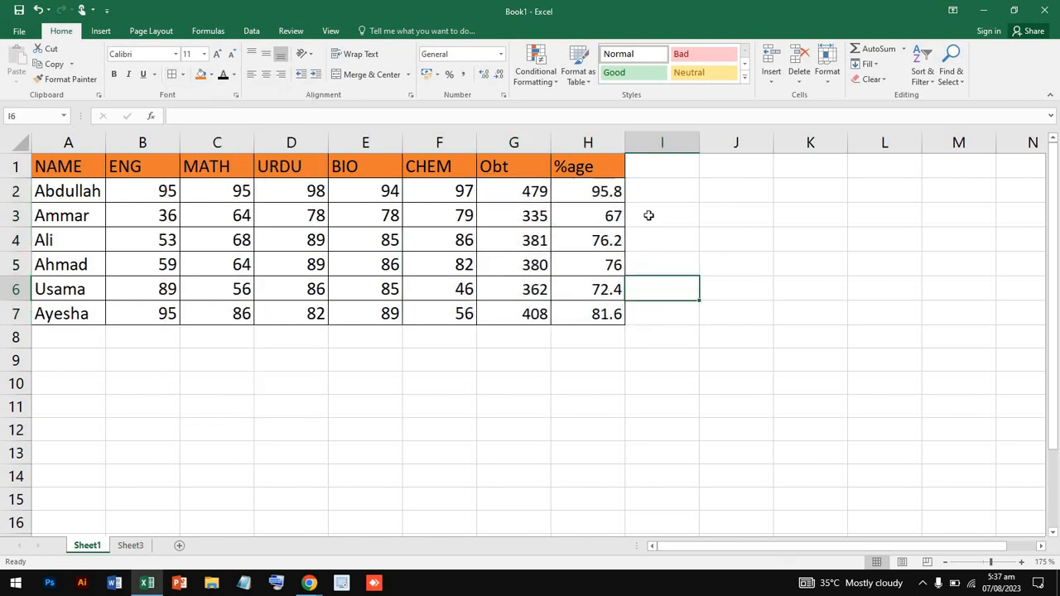
Enter the AutoSum formula =SUM(H2) in I2, beside the first student's percentage
left_click(675, 195)
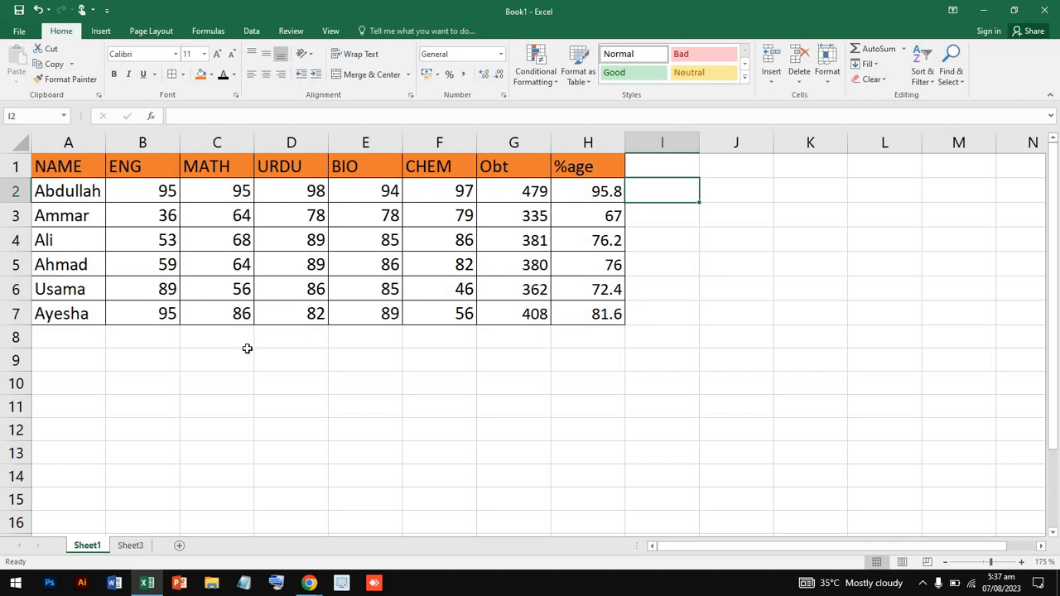
left_click(76, 335)
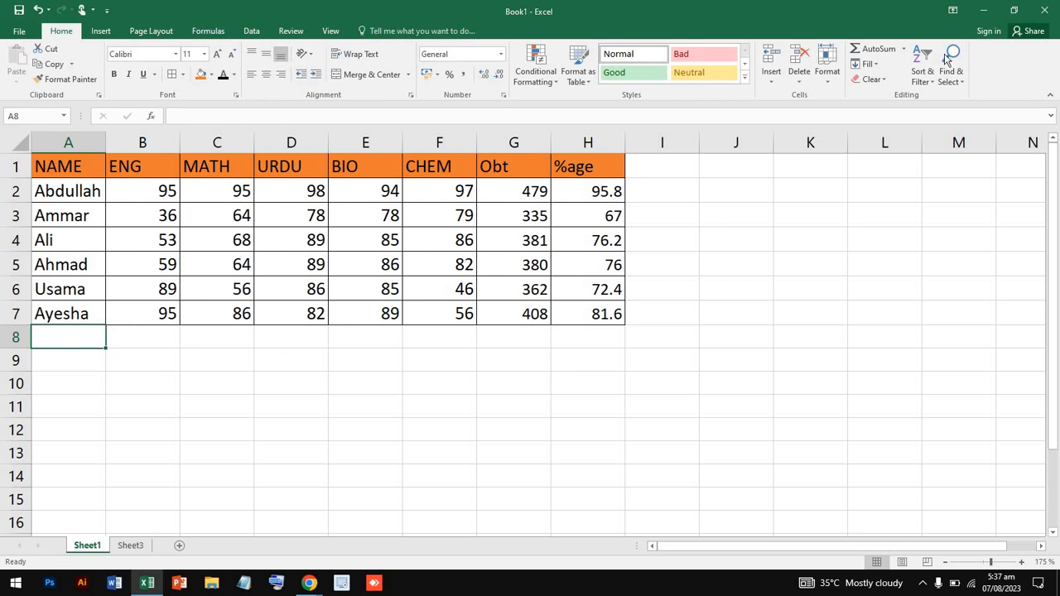
left_click(903, 48)
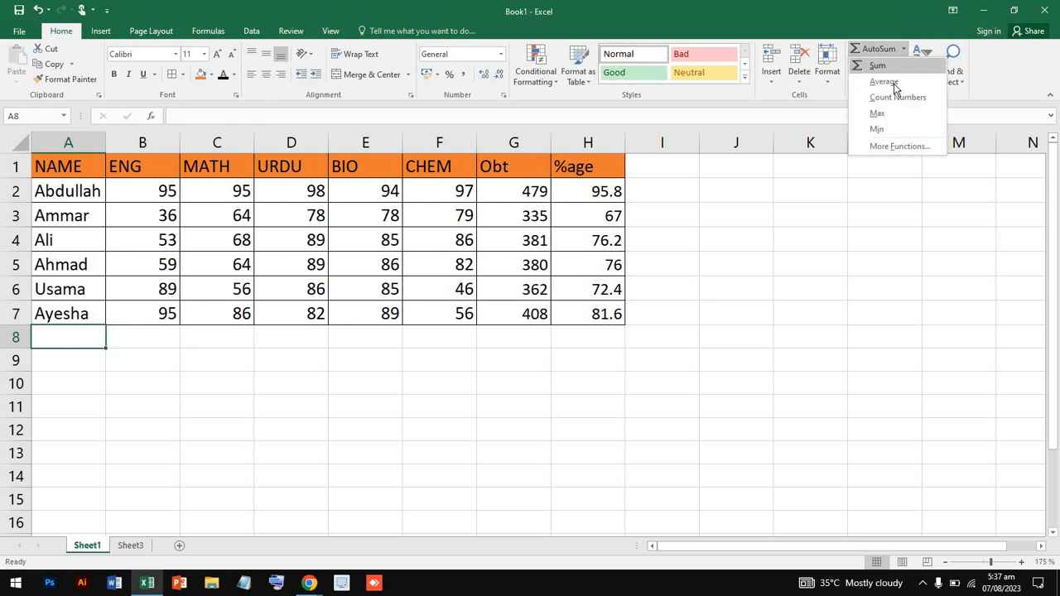
left_click(666, 196)
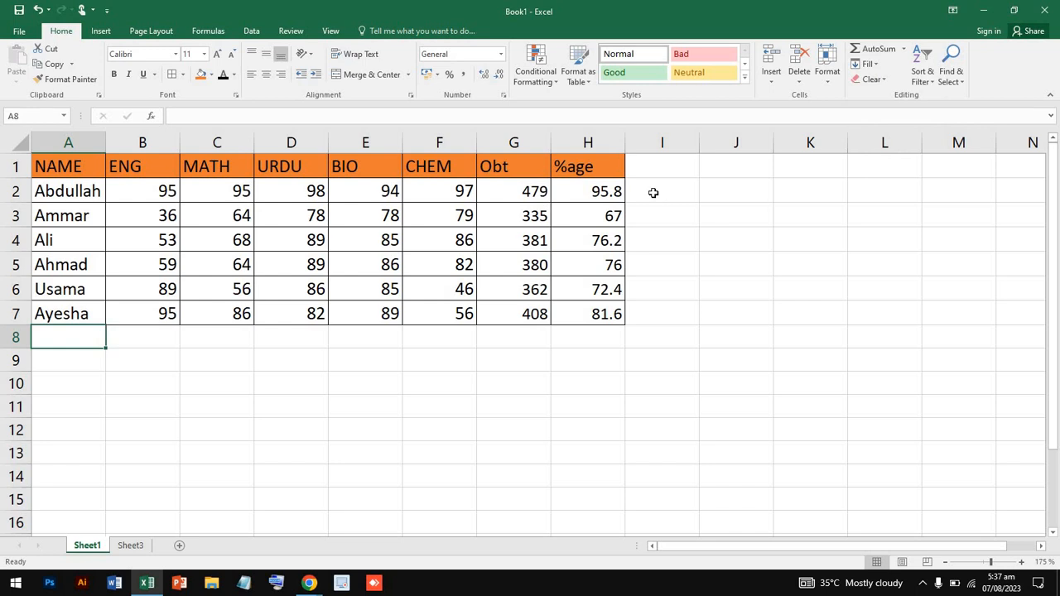
left_click(651, 192)
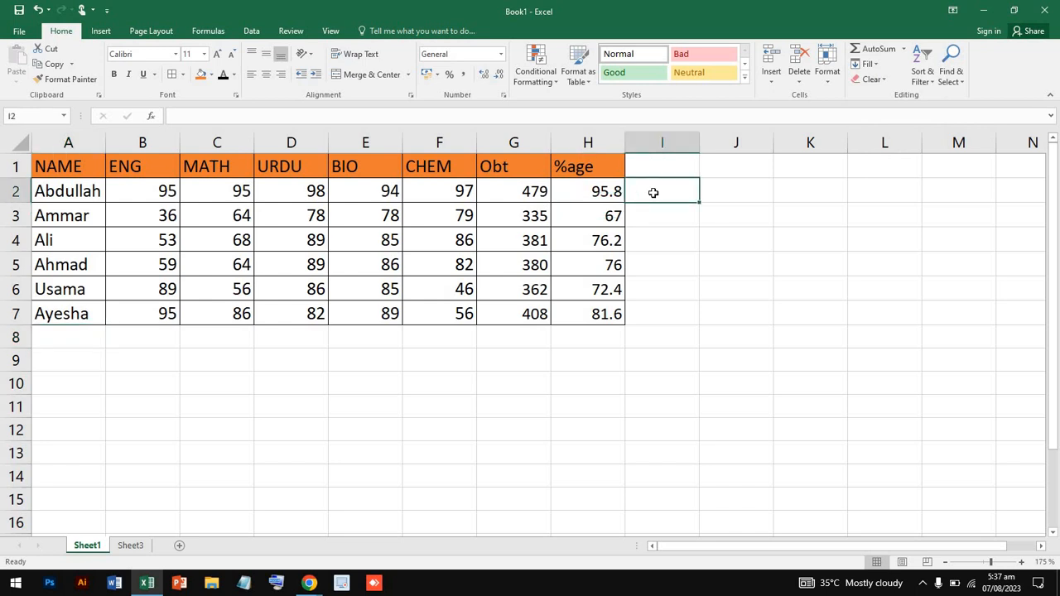
left_click(890, 48)
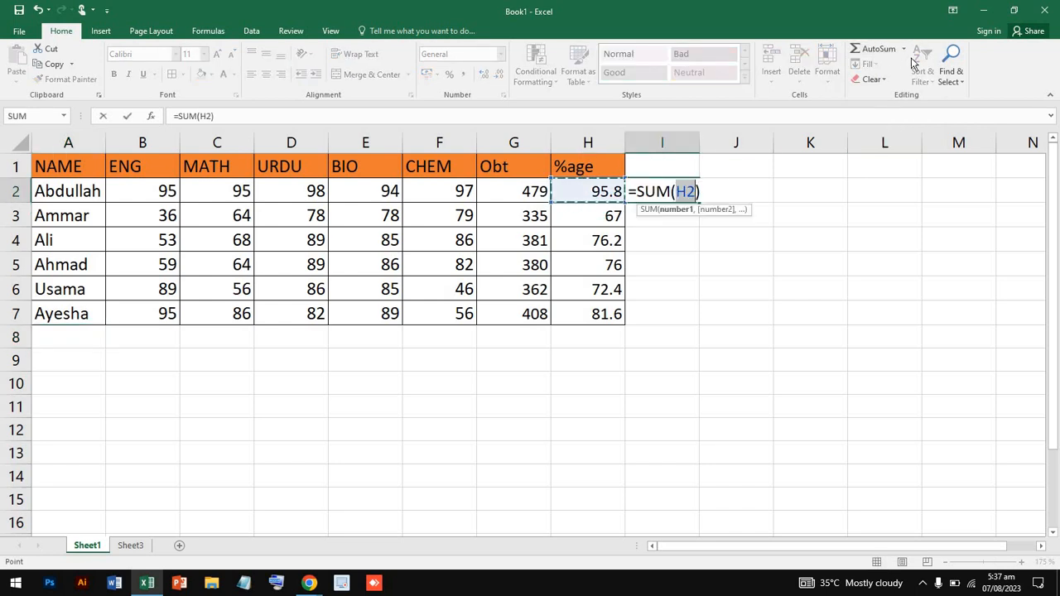
left_click(903, 49)
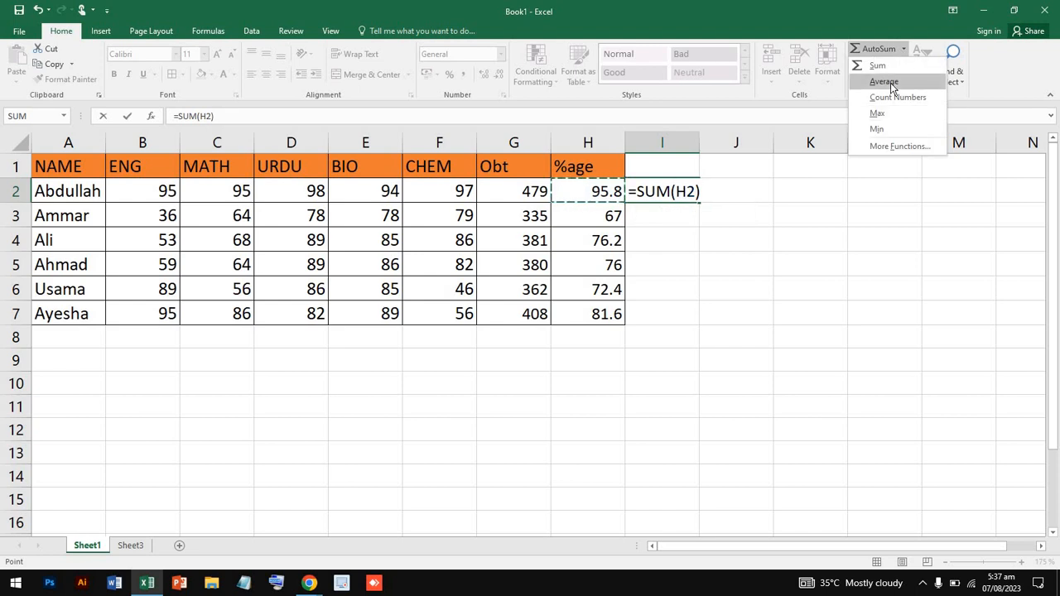
left_click(884, 82)
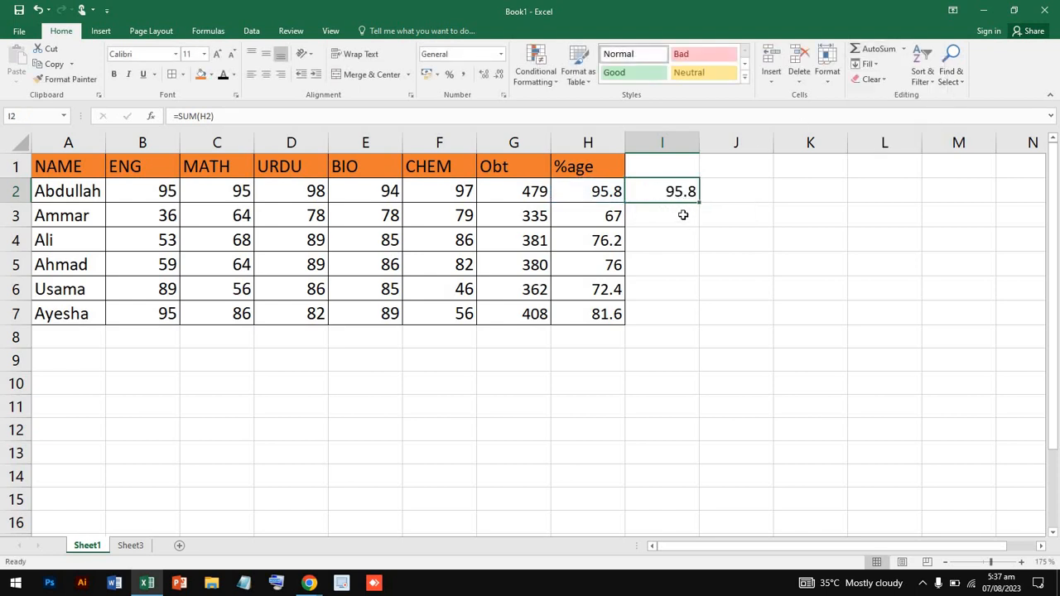
Fill the SUM formula from I2 down through I7
left_click(681, 214)
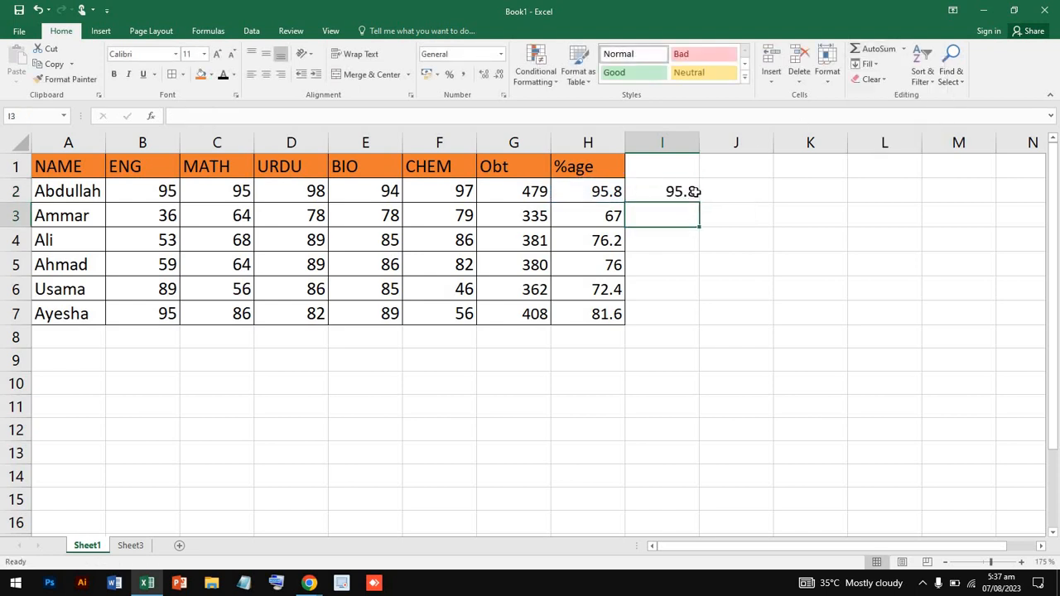
left_click(694, 191)
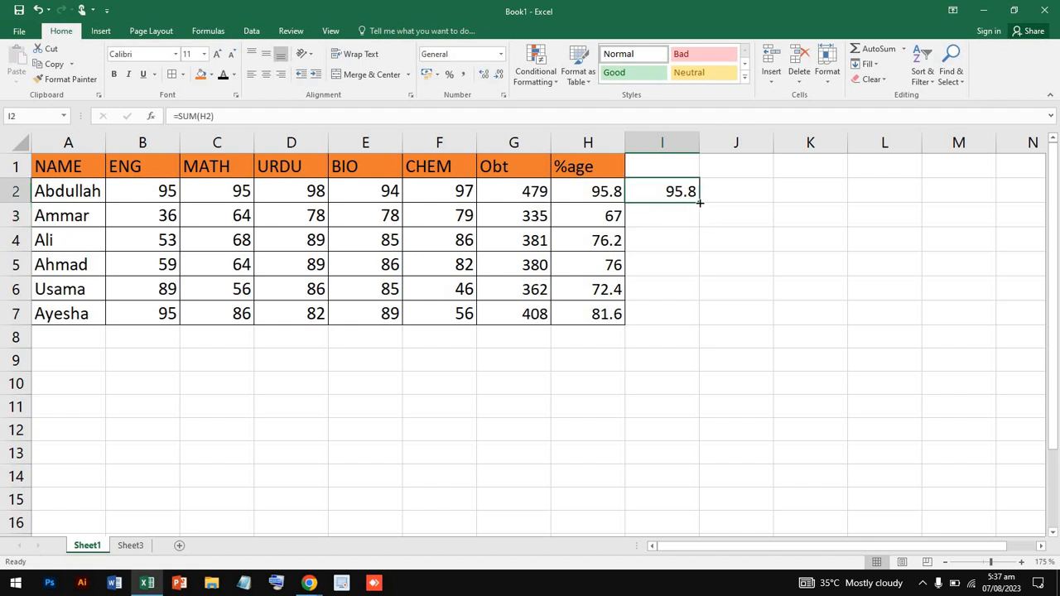
left_click_drag(700, 202, 694, 314)
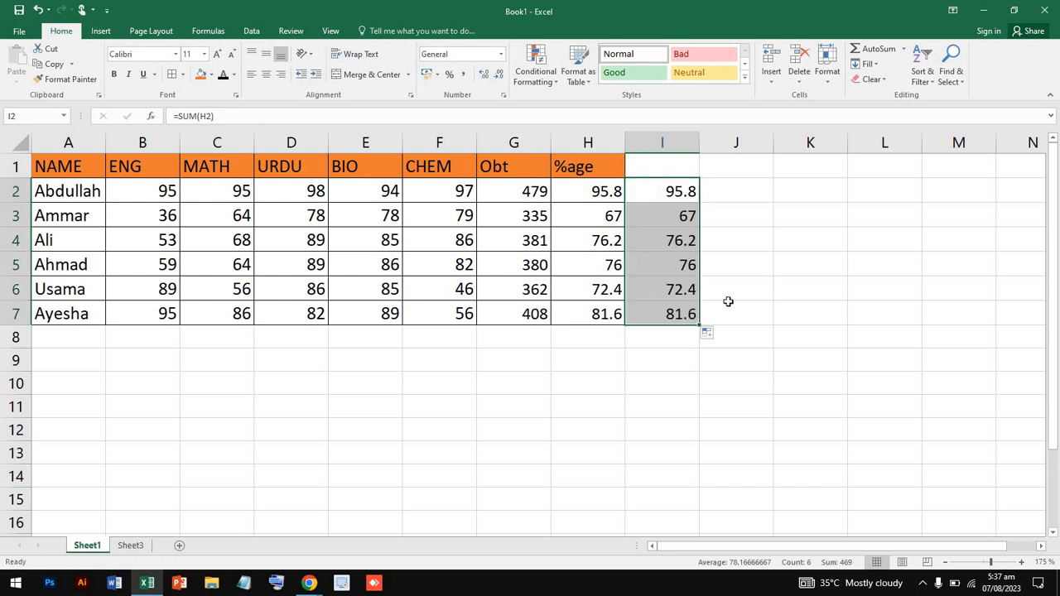
left_click(728, 308)
Try to clear the cells I1:I7
left_click(676, 173)
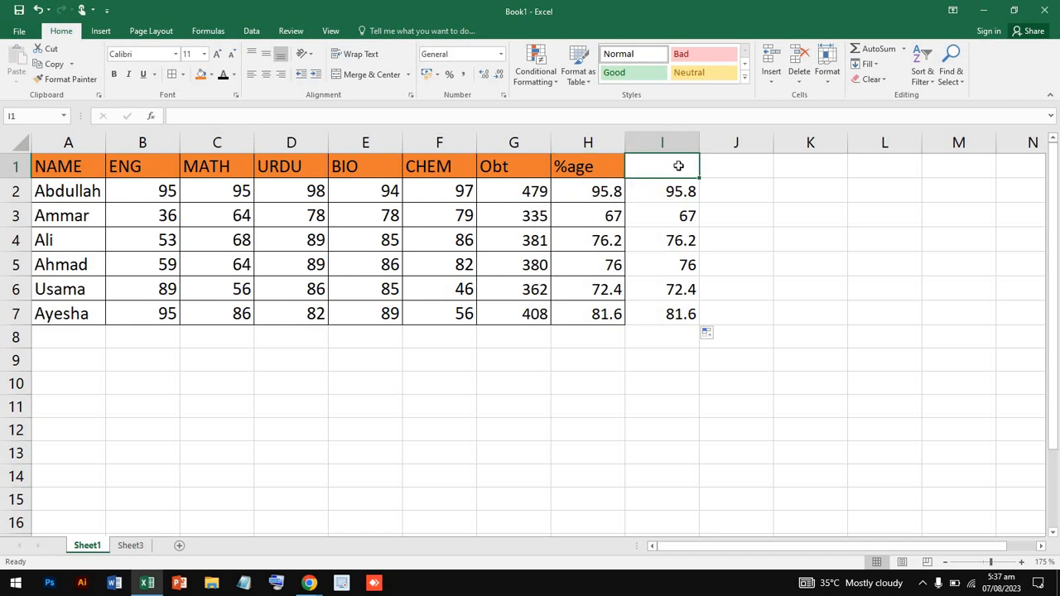
mouse_move(678, 166)
left_mouse_down()
mouse_move(687, 338)
mouse_move(687, 323)
left_mouse_up()
key("BackSpace")
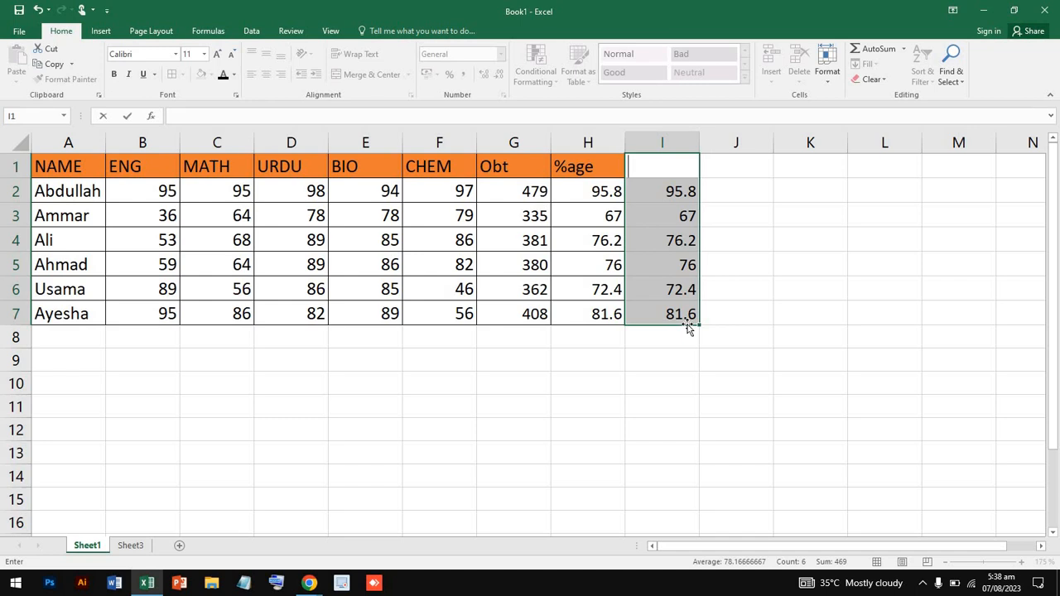
left_click(770, 342)
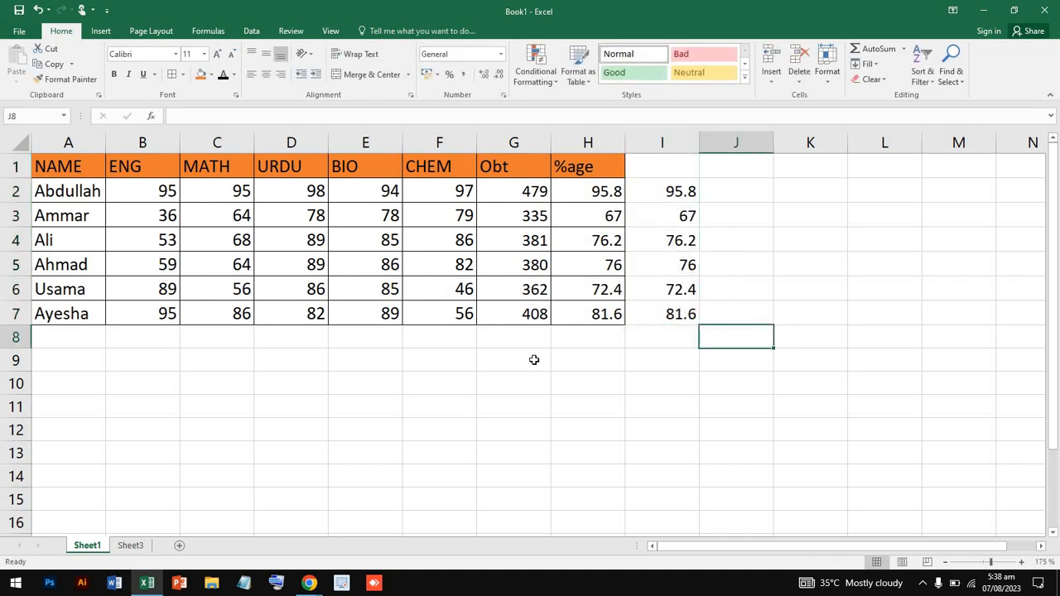
Enter the note "shift +8" in G9 and delete it again
left_click(500, 362)
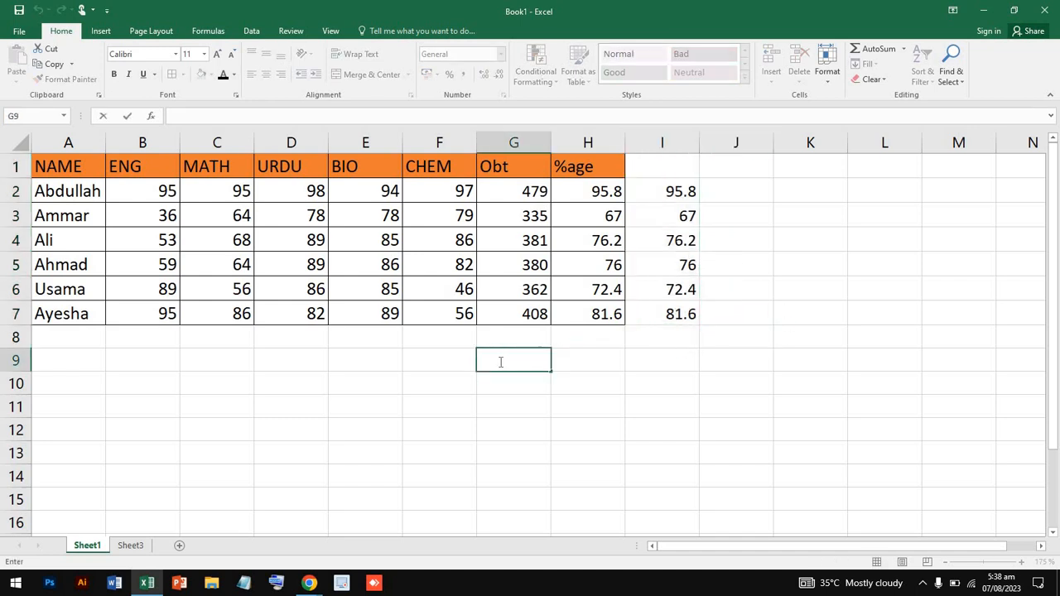
type("shift +8")
key("Return")
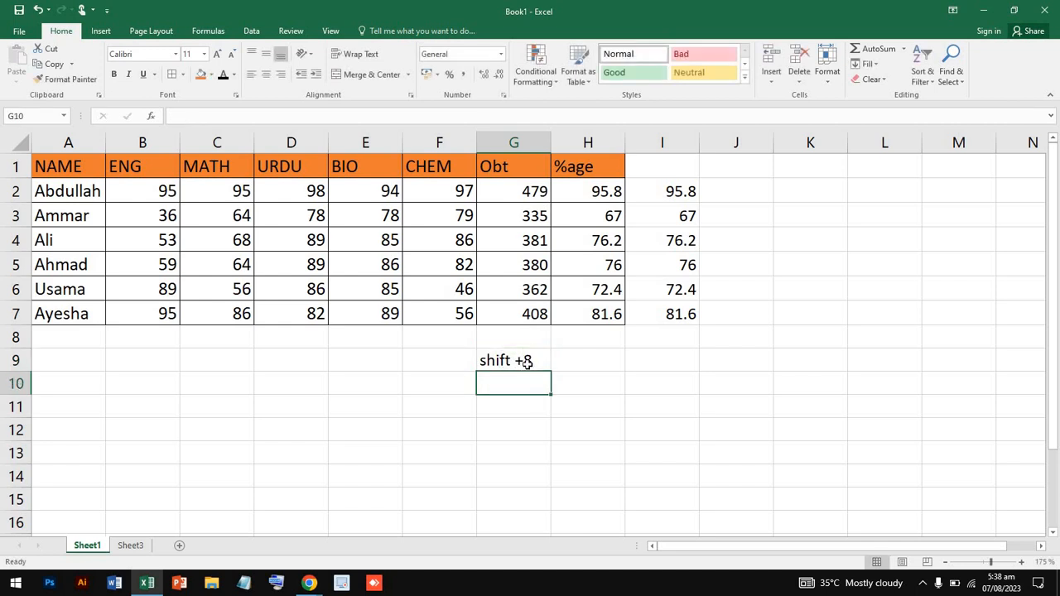
left_click(521, 362)
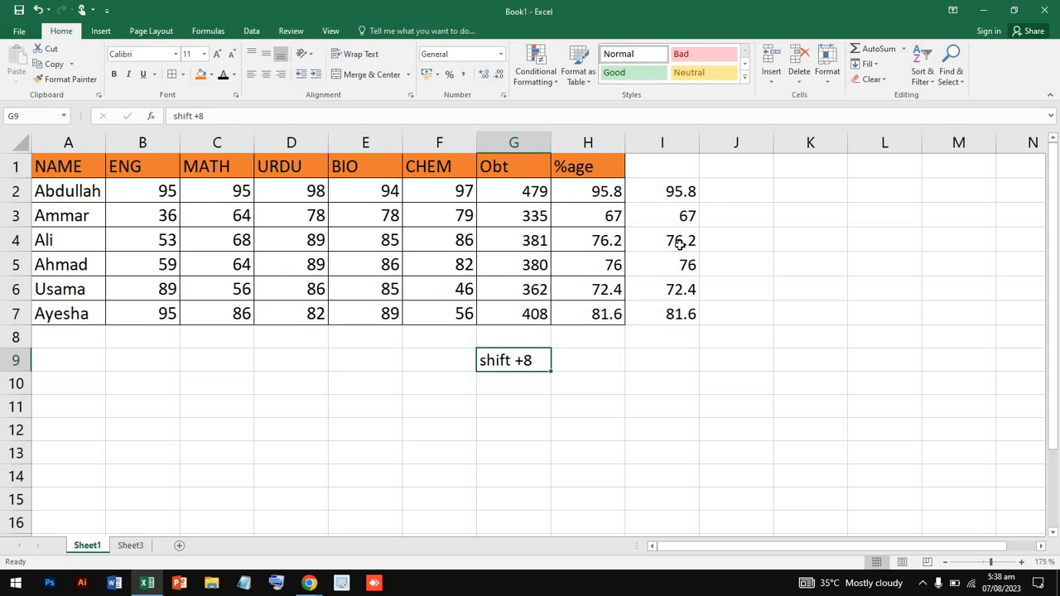
key("Delete")
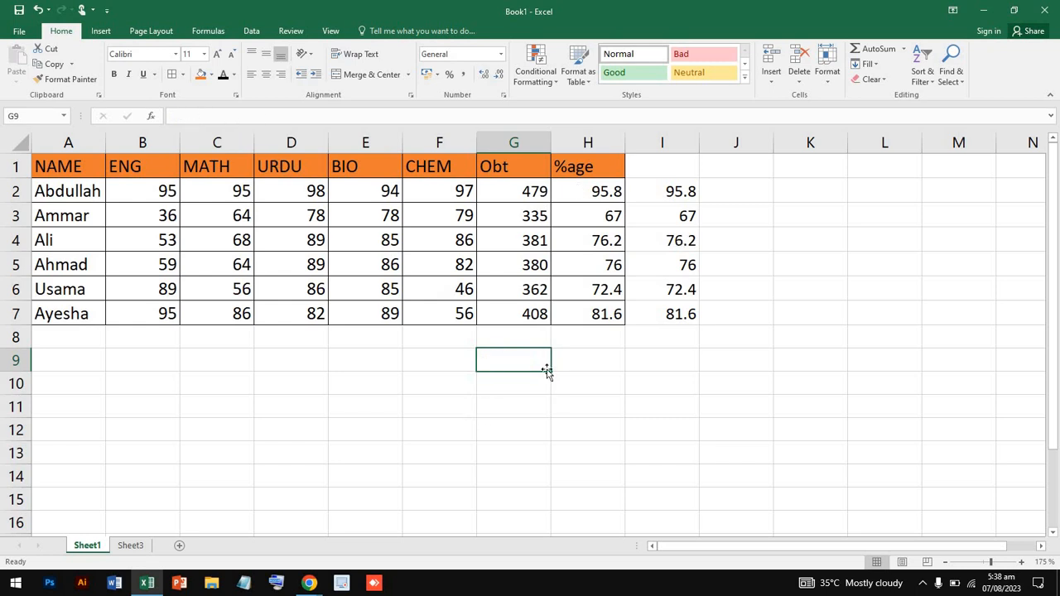
Clear the contents of the range I1:J8 beside the marks table
left_click(652, 167)
left_click_drag(714, 322, 762, 328)
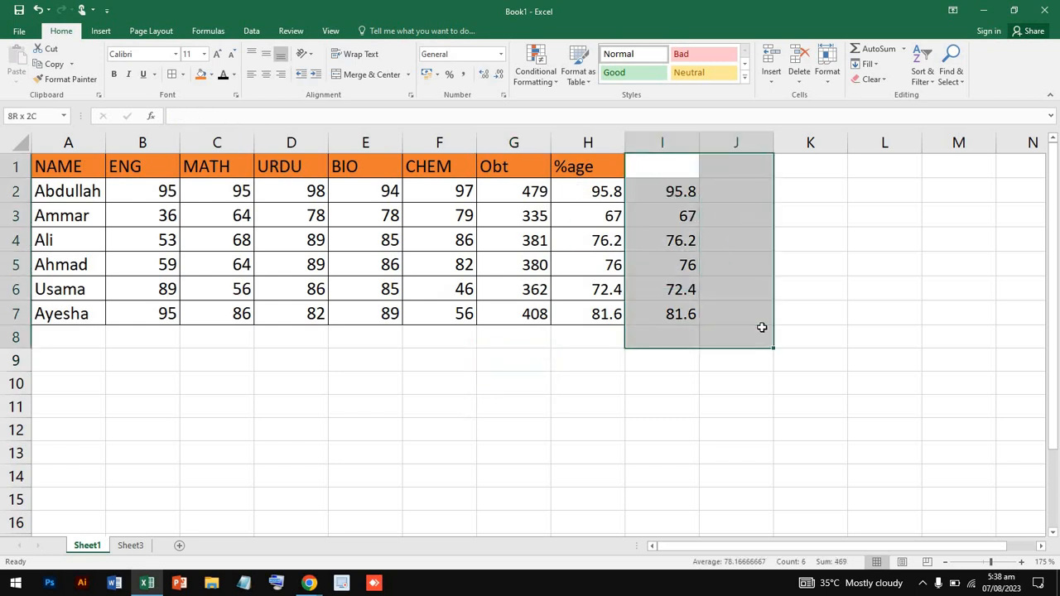
key("Delete")
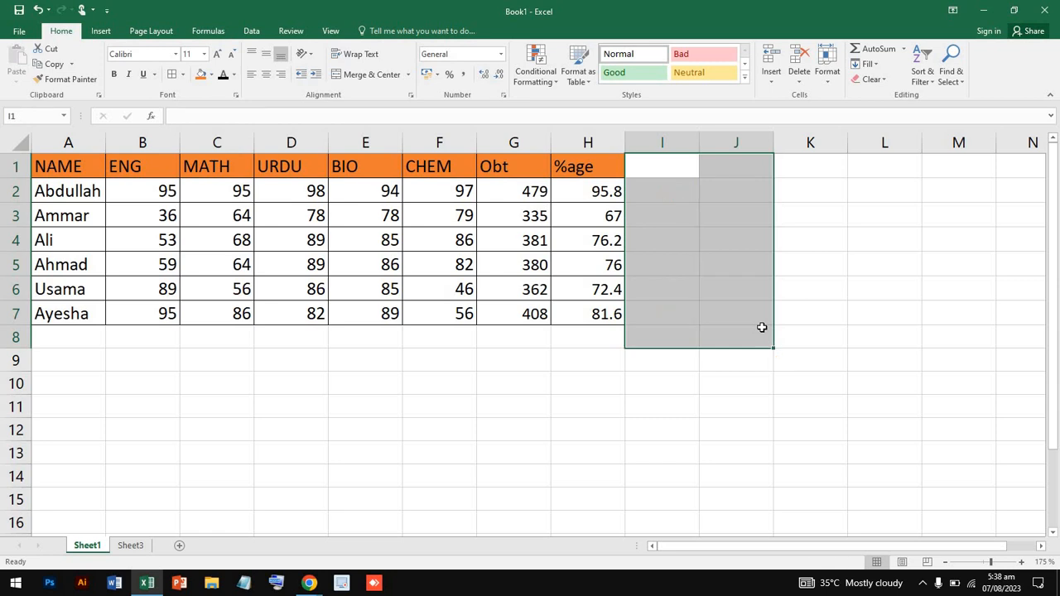
left_click(518, 356)
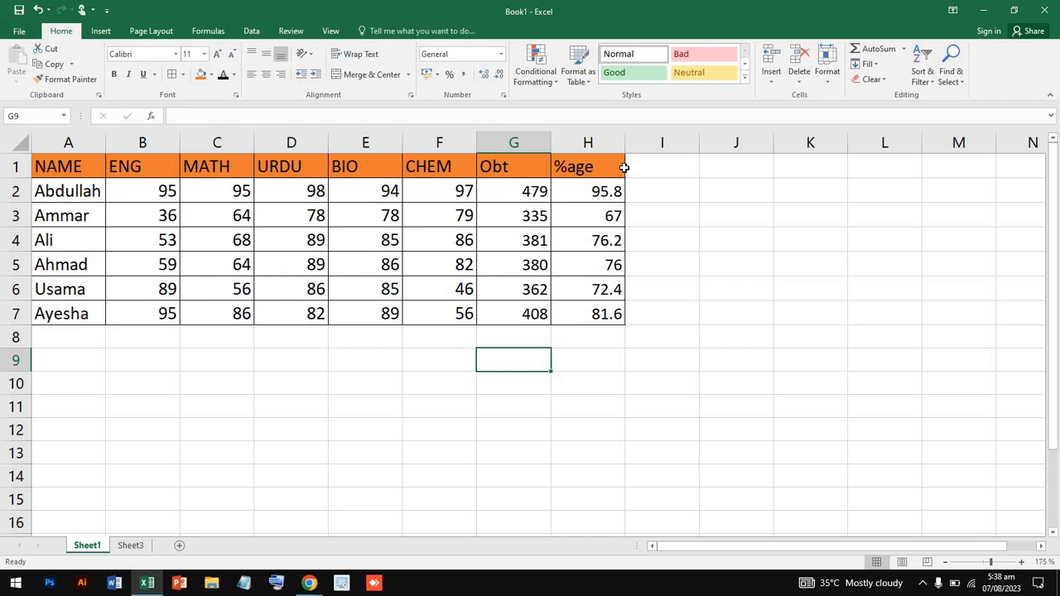
double_click(137, 191)
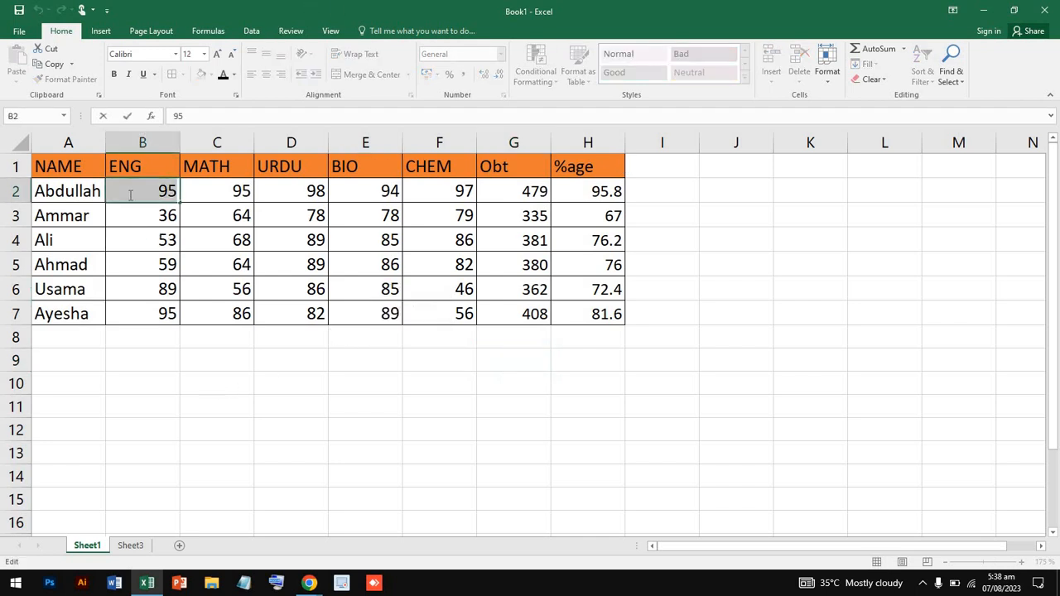
left_click(194, 270)
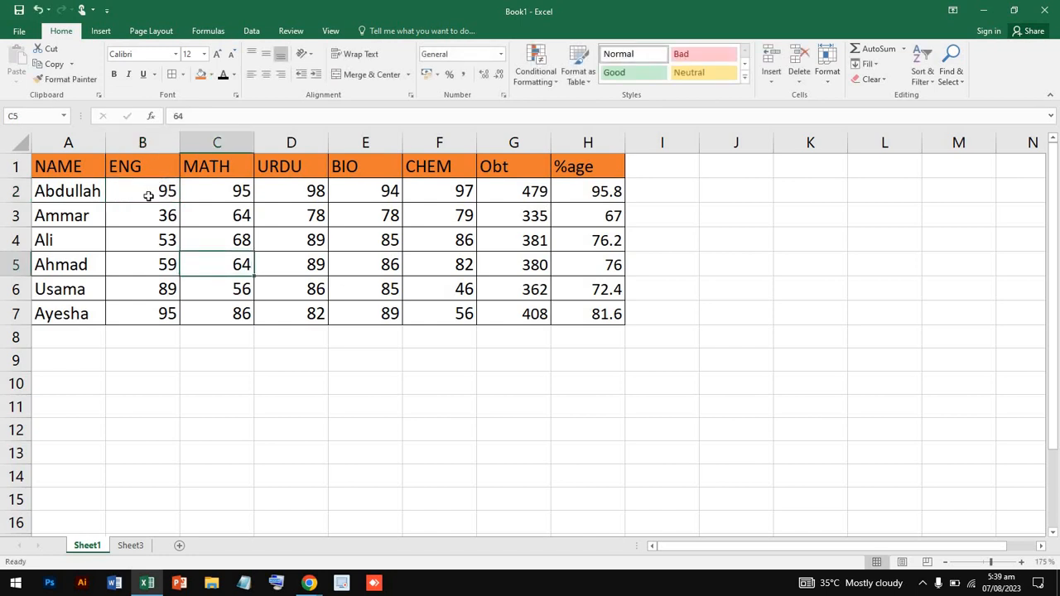
Copy the marks, totals and percentages in B2:H7 and paste them below the table at B8 and again at B14
left_click(145, 188)
left_click_drag(145, 189, 591, 306)
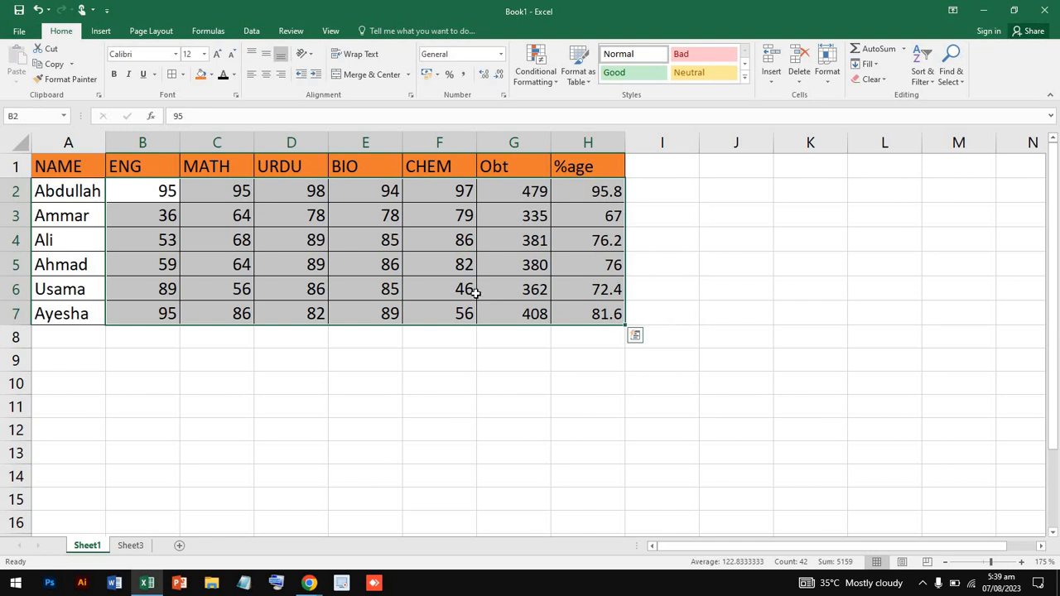
key("ctrl+c")
key("ctrl+q")
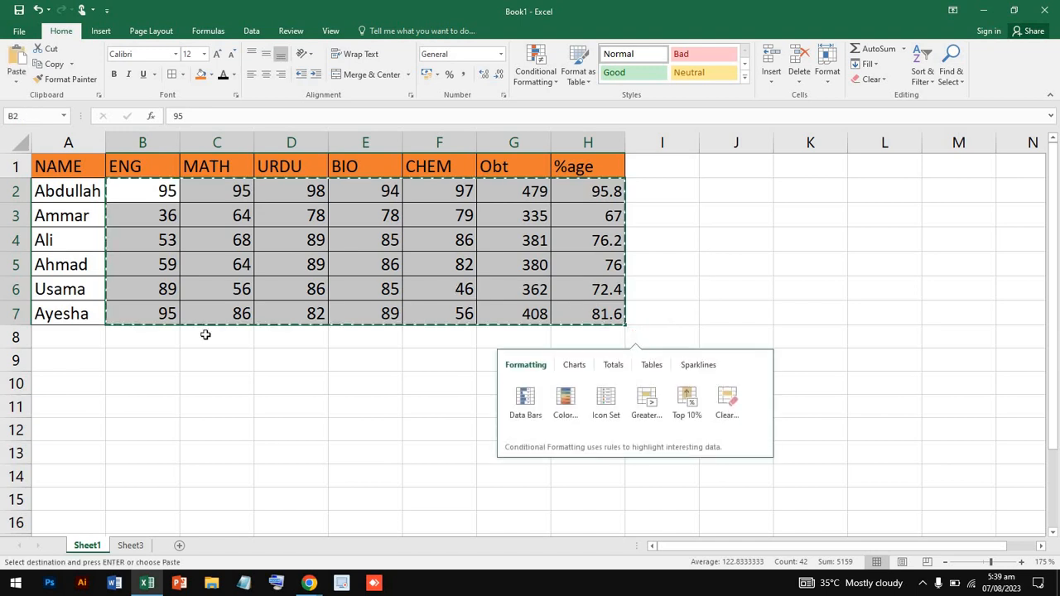
left_click(136, 338)
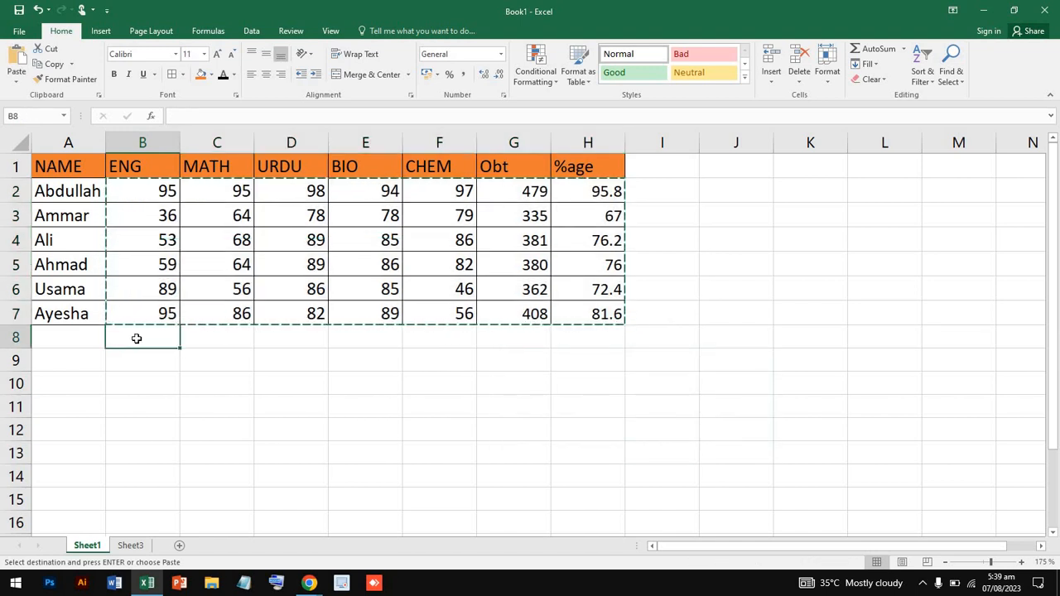
key("ctrl+v")
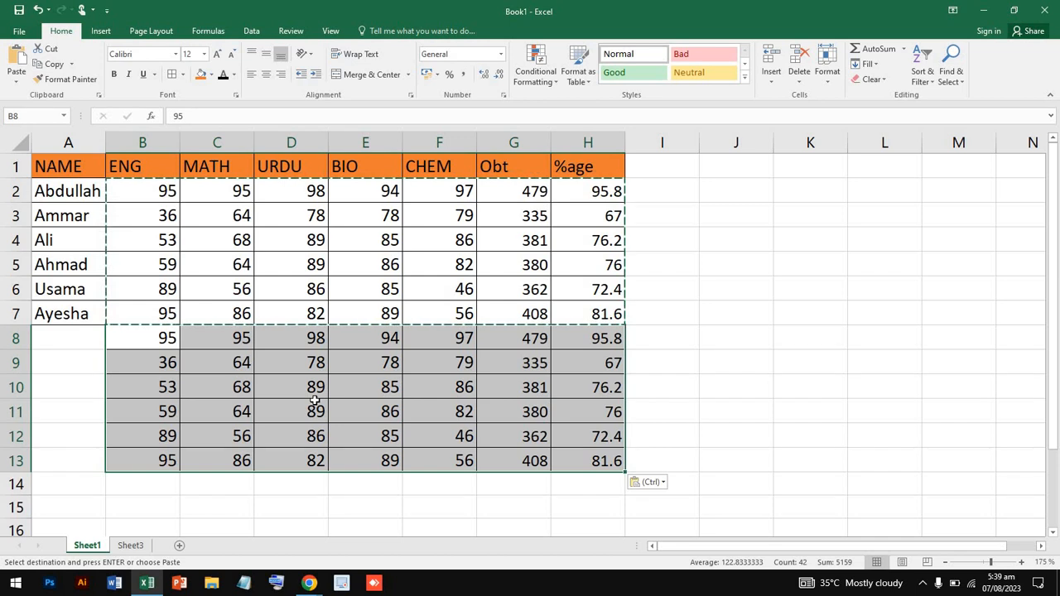
left_click(154, 488)
key("ctrl+v")
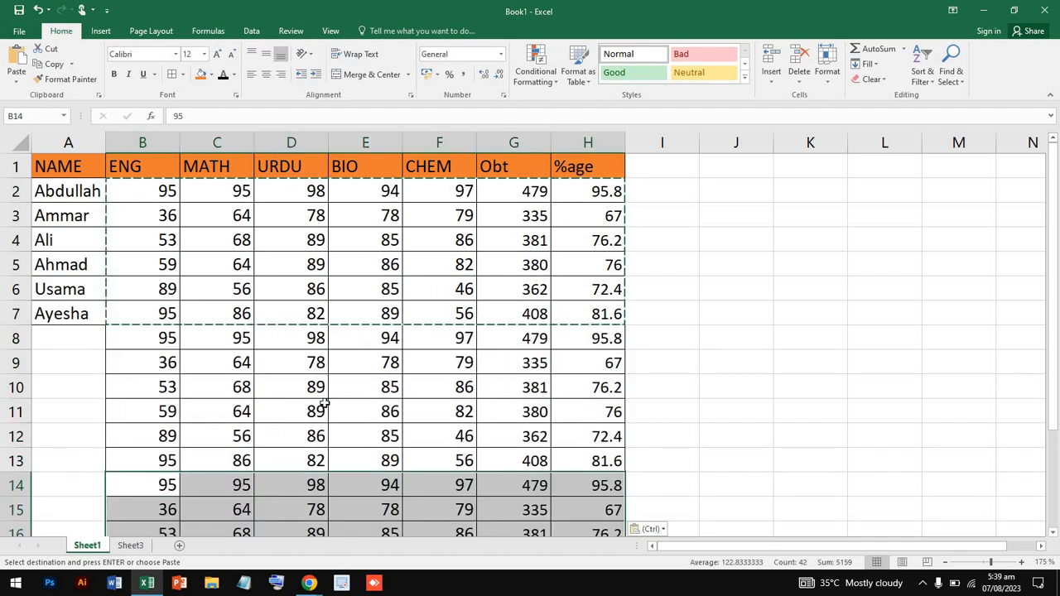
scroll(322, 403, "down", 5)
scroll(324, 403, "up", 5)
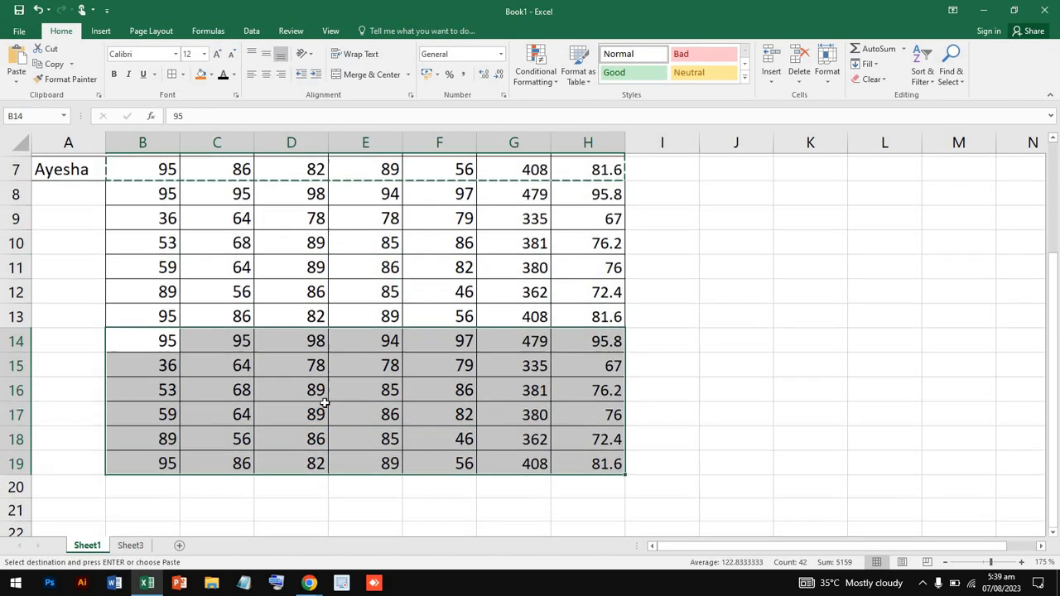
scroll(73, 263, "up", 1)
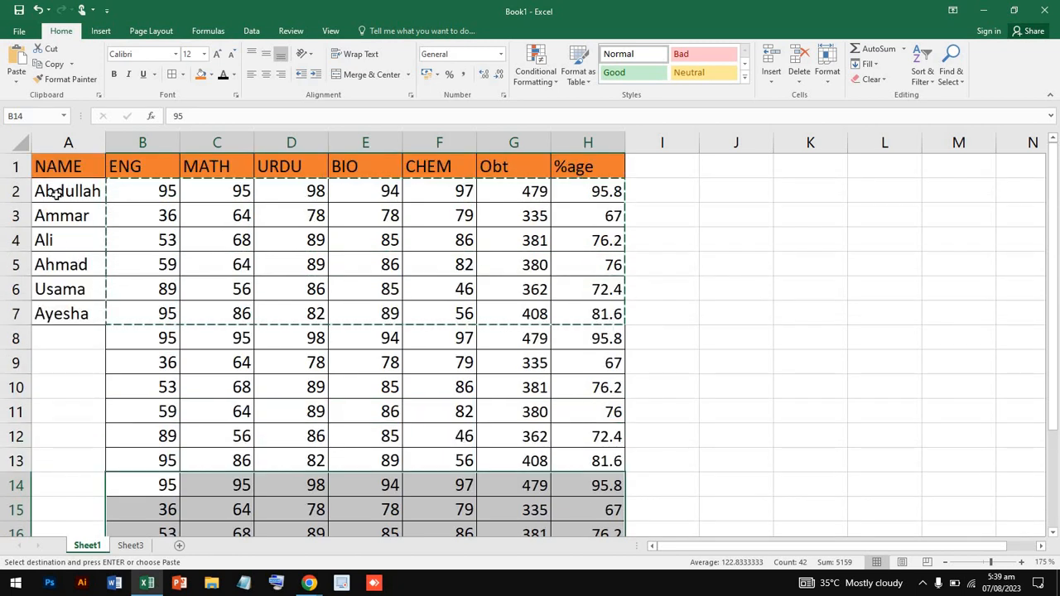
Copy the student names in A2:A7 and paste them beside the duplicated rows at A8 and A14
left_click_drag(55, 192, 65, 317)
key("ctrl+c")
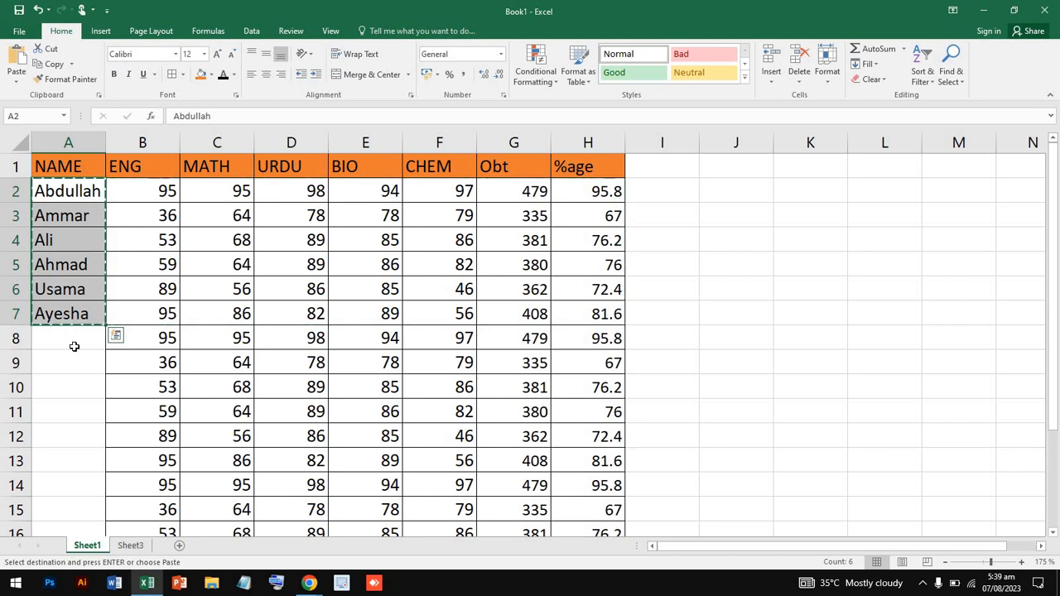
left_click(83, 339)
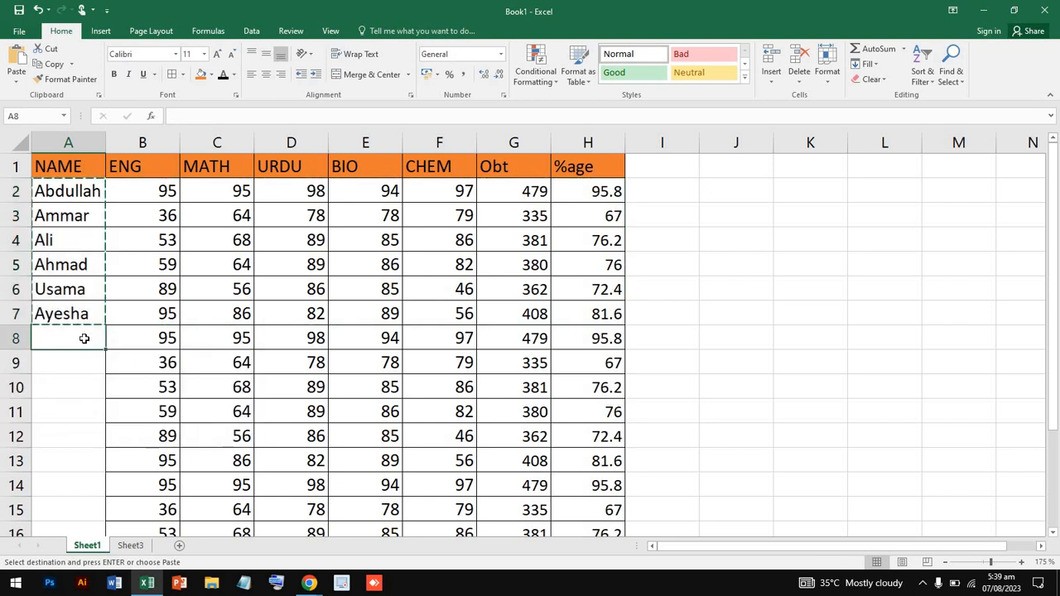
key("ctrl+v")
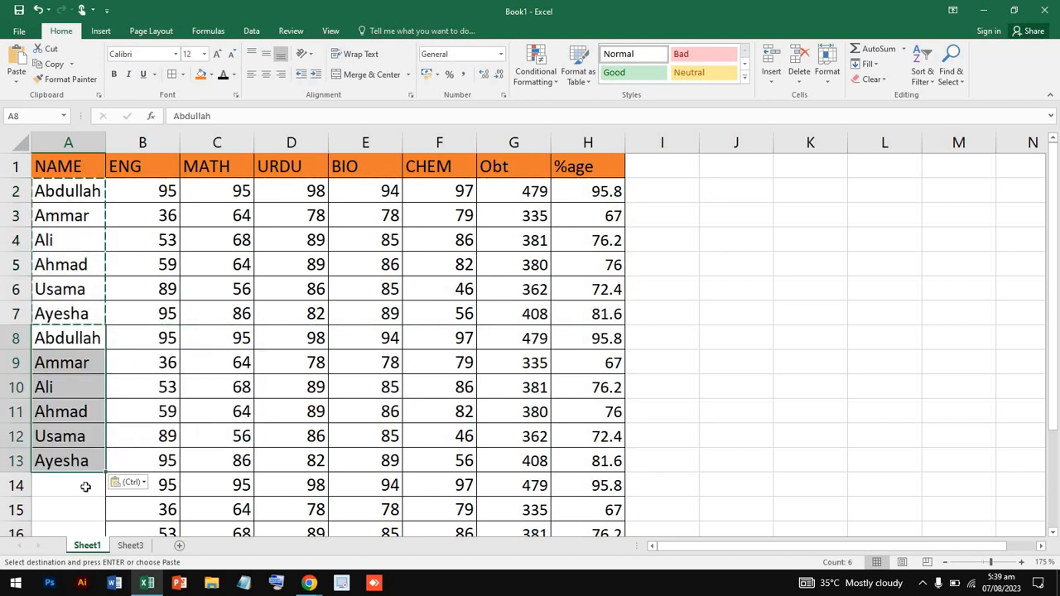
left_click(85, 486)
key("ctrl+v")
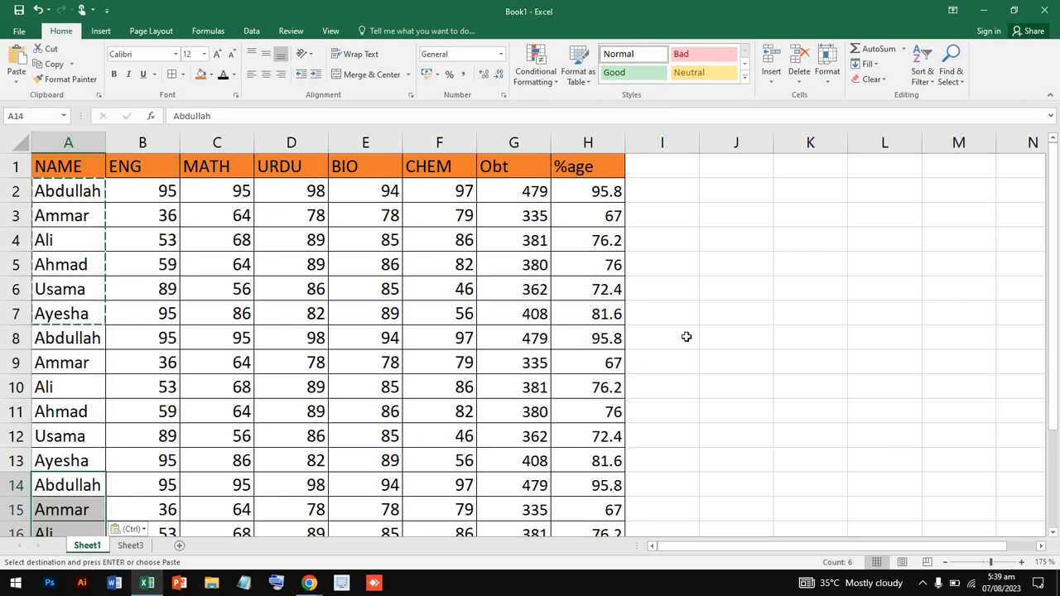
key("Escape")
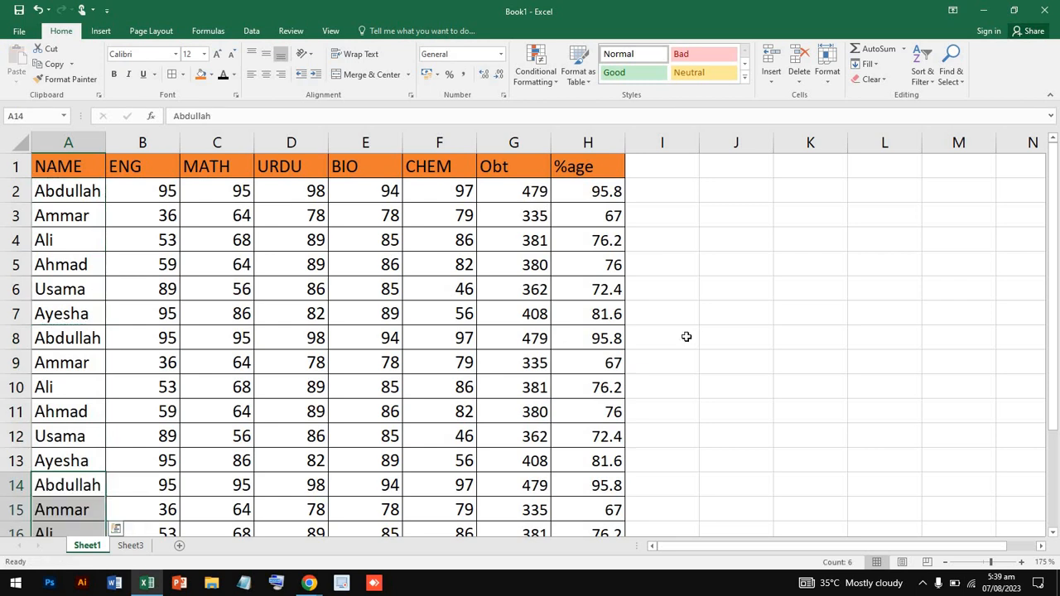
Look over the extended marks table down to its last row
scroll(373, 380, "down", 5)
scroll(374, 380, "up", 4)
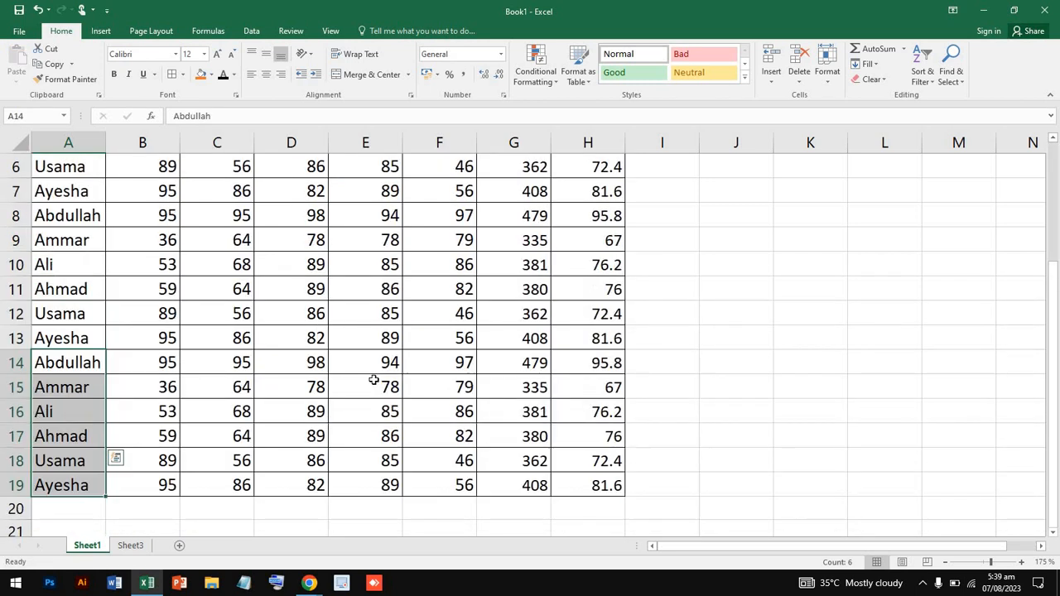
left_click(249, 339)
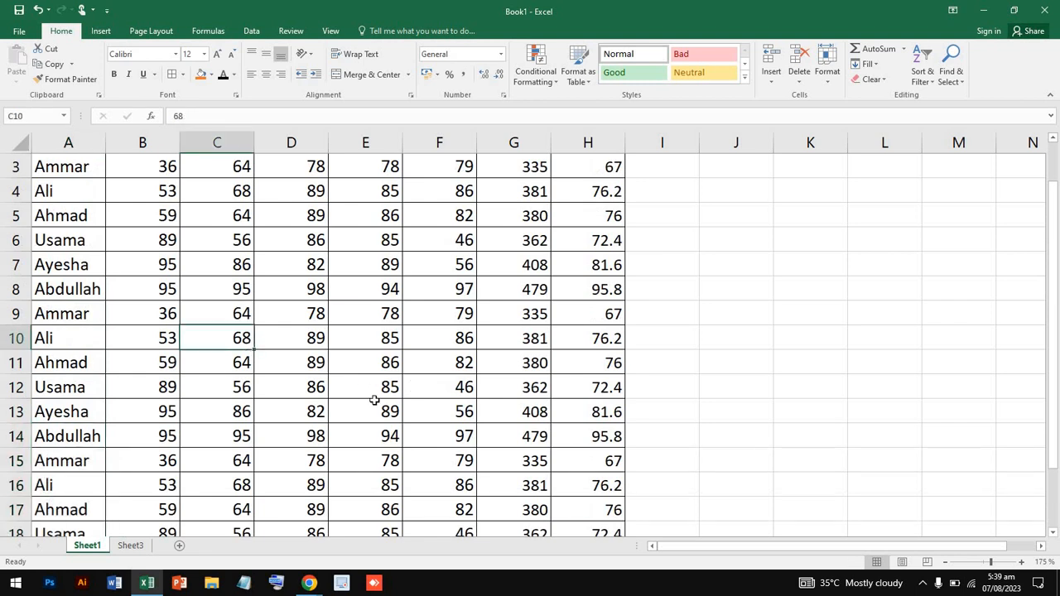
scroll(373, 400, "down", 2)
scroll(374, 399, "up", 2)
scroll(374, 400, "down", 1, "ctrl")
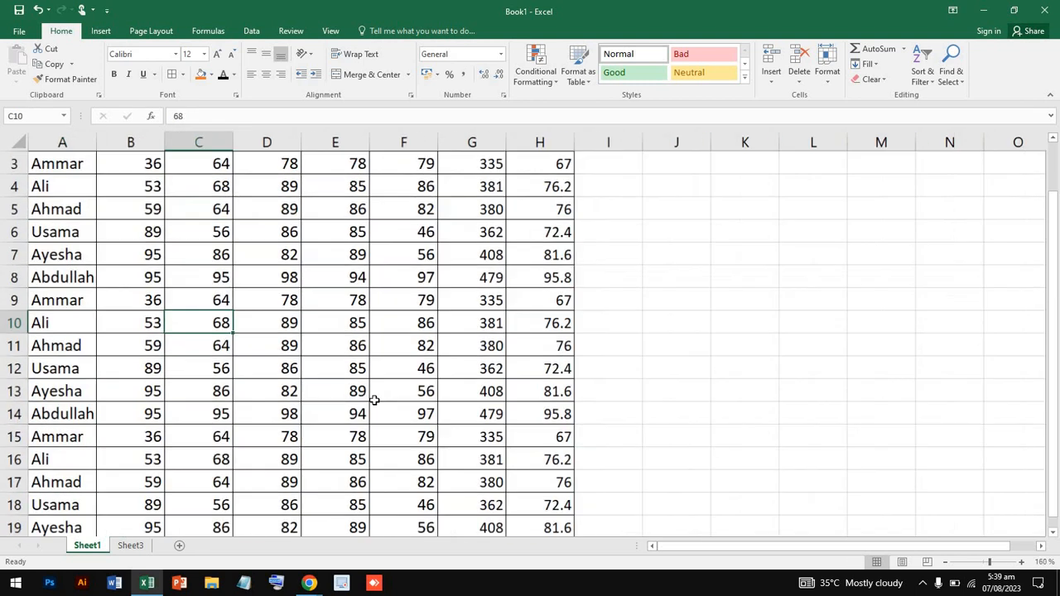
scroll(374, 400, "up", 1)
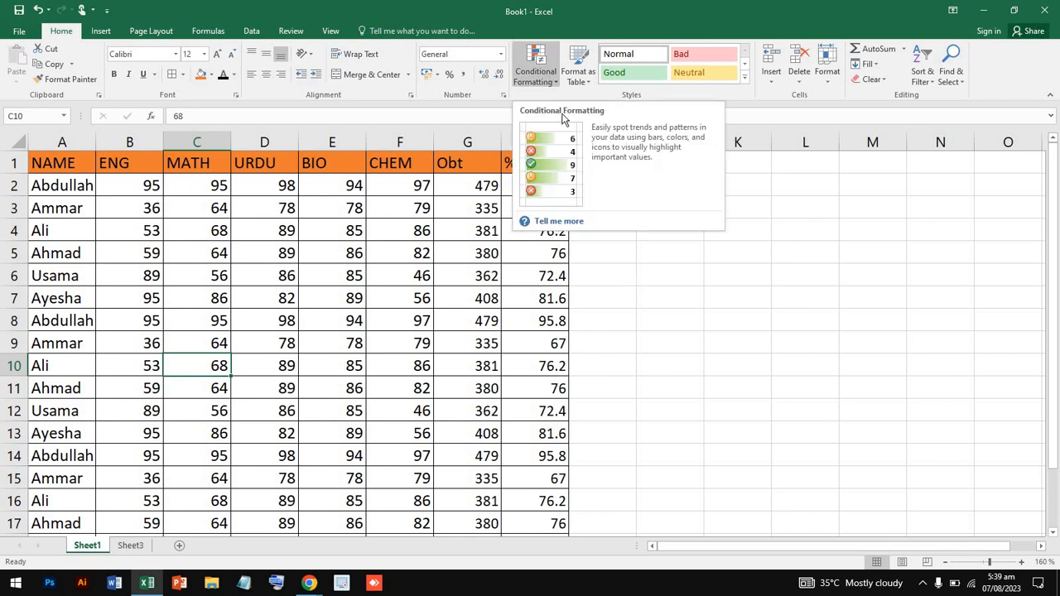
Delete the empty worksheet Sheet3 from the workbook
left_click(132, 546)
left_click(442, 261)
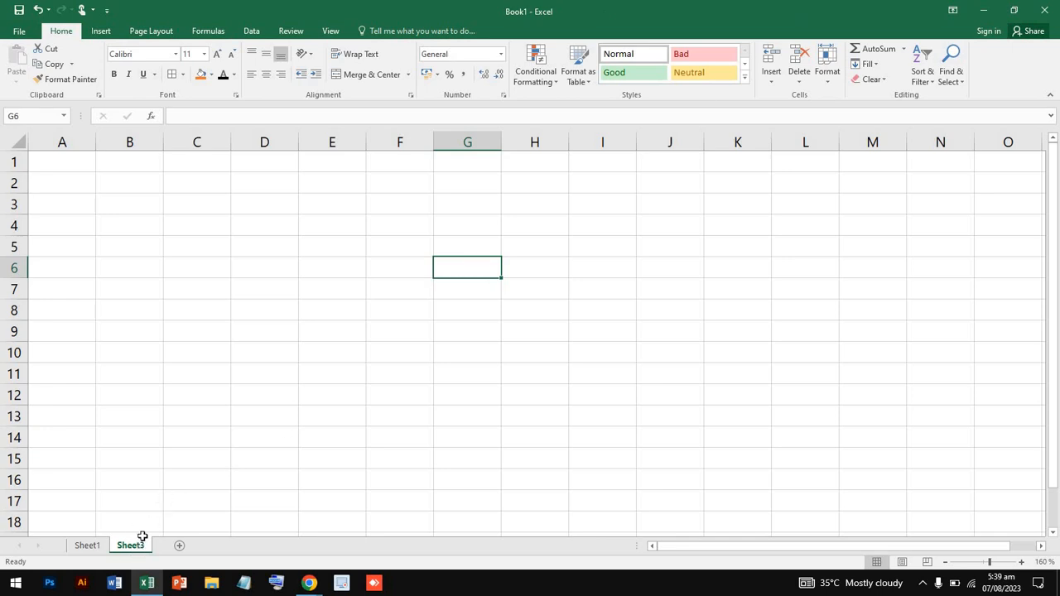
right_click(310, 312)
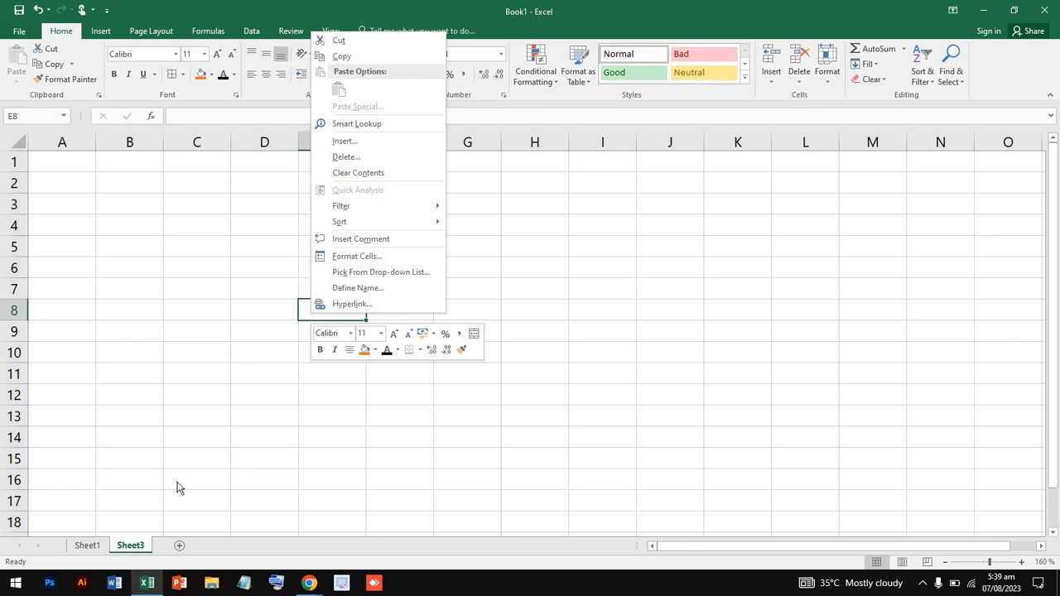
left_click(128, 546)
right_click(128, 545)
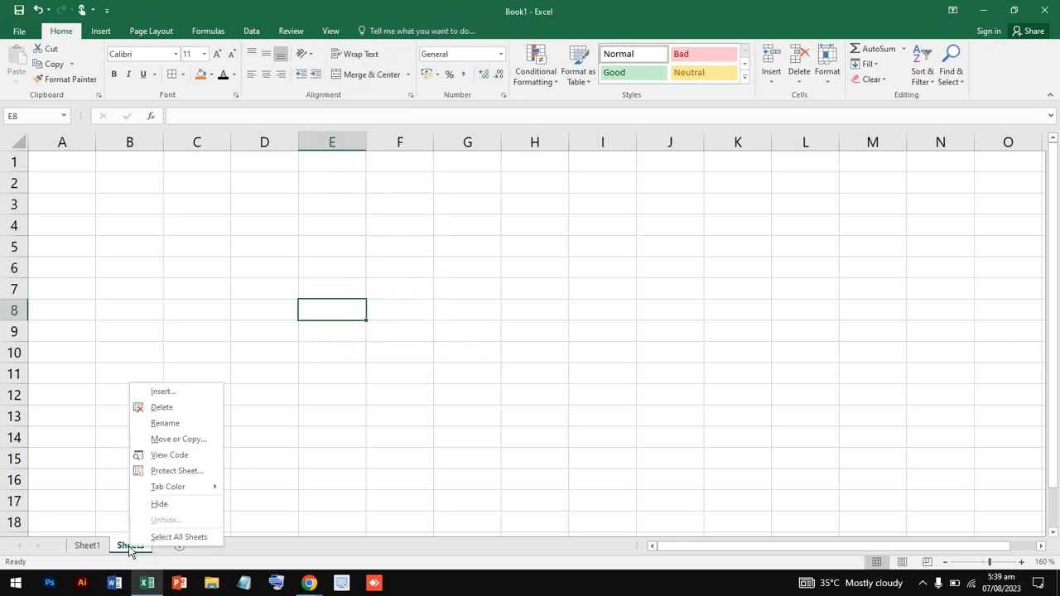
left_click(188, 405)
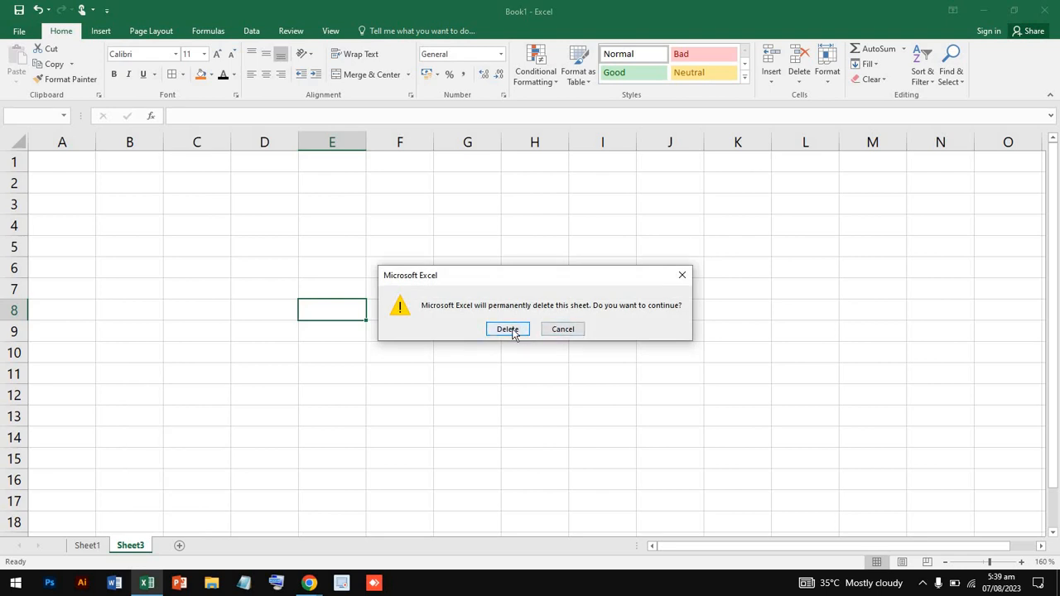
left_click(513, 332)
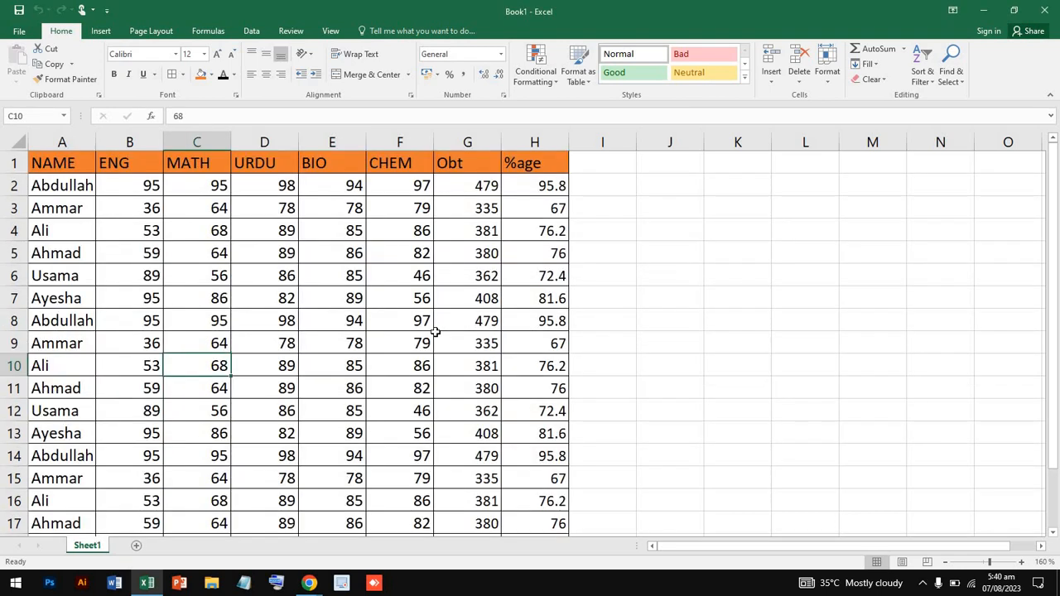
Switch to the Google Meet call to check its chat messages, and return to the Excel workbook
scroll(435, 331, "down", 4)
scroll(435, 331, "up", 4)
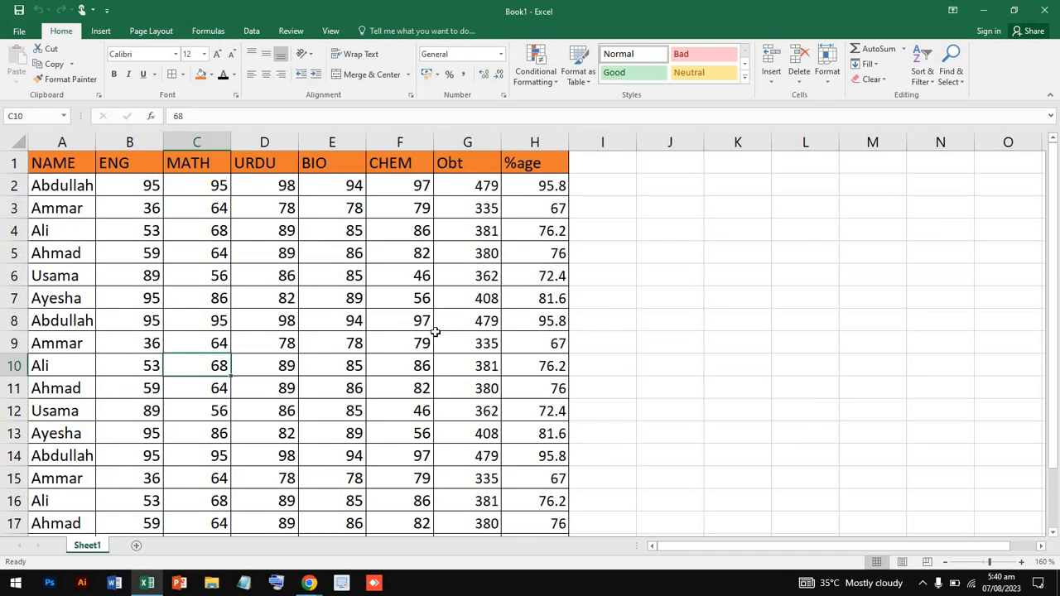
left_click(984, 16)
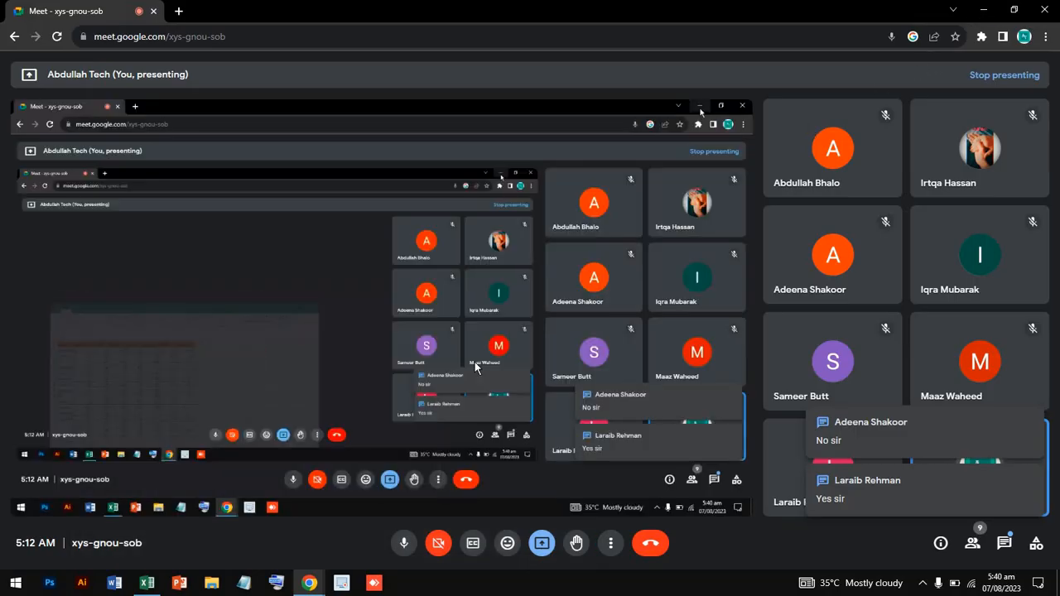
left_click(145, 579)
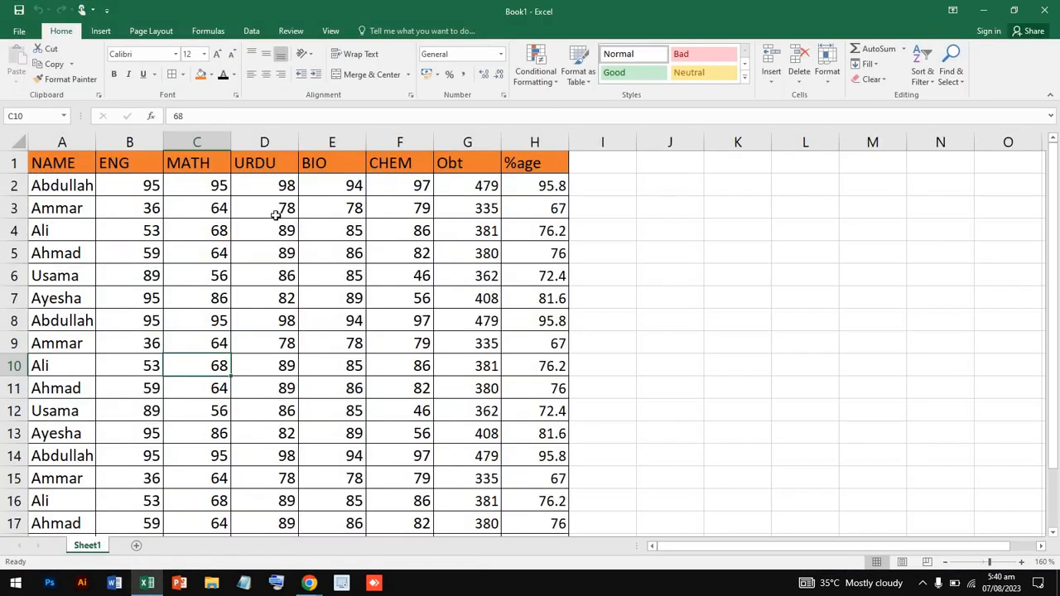
Browse the new workbook templates, create a workbook from "Inventory list with highlighting", and maximize its window
left_click(20, 31)
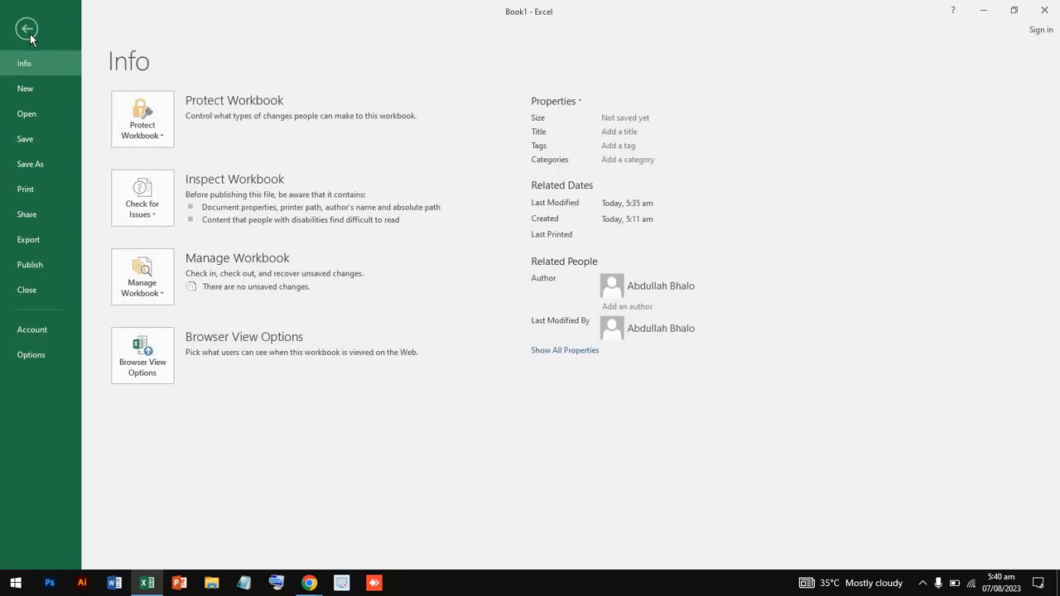
left_click(35, 93)
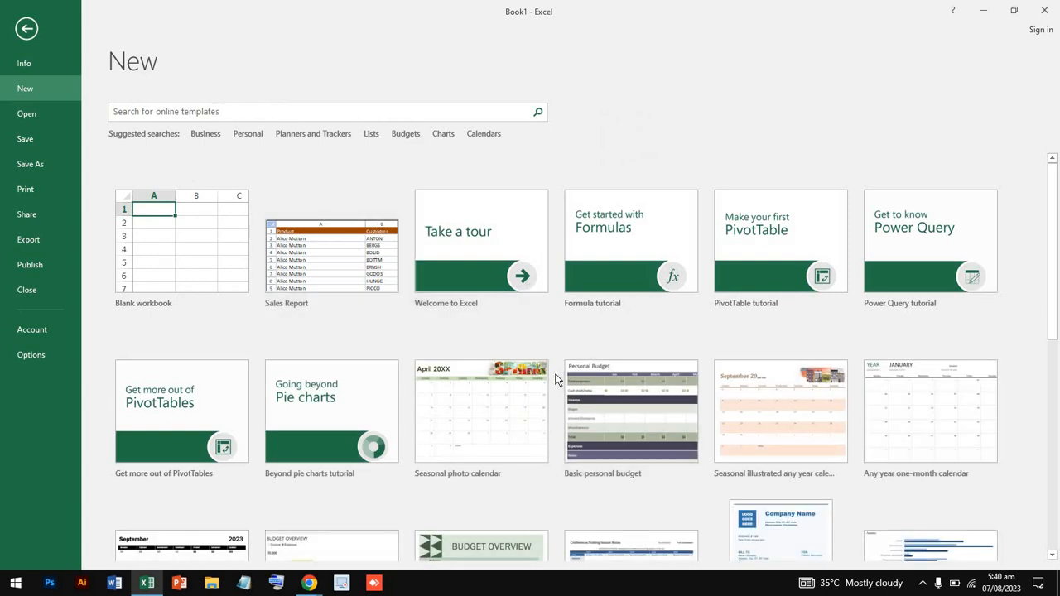
scroll(563, 368, "down", 3)
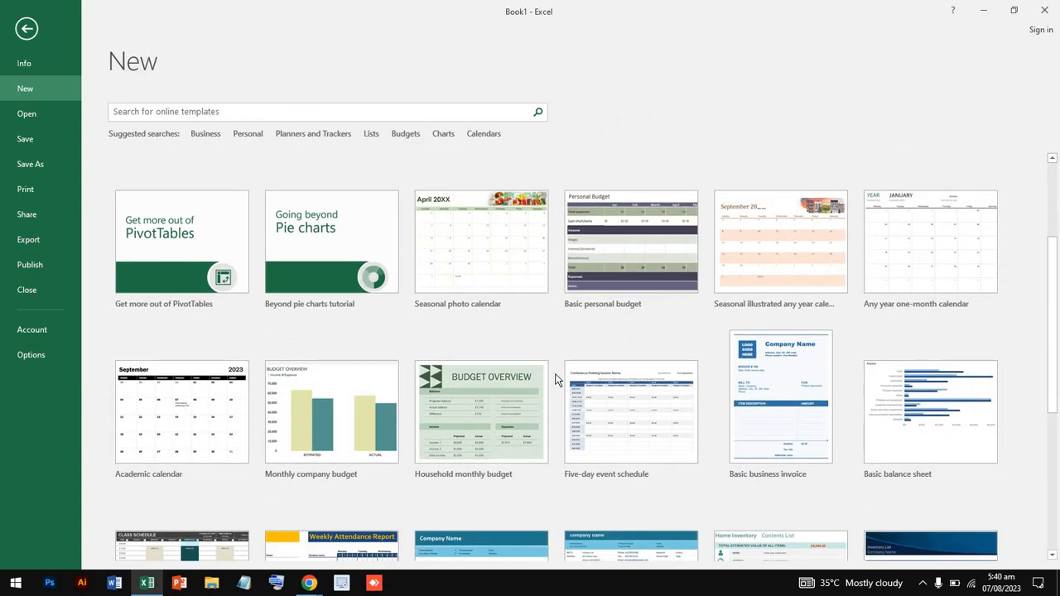
scroll(556, 379, "down", 4)
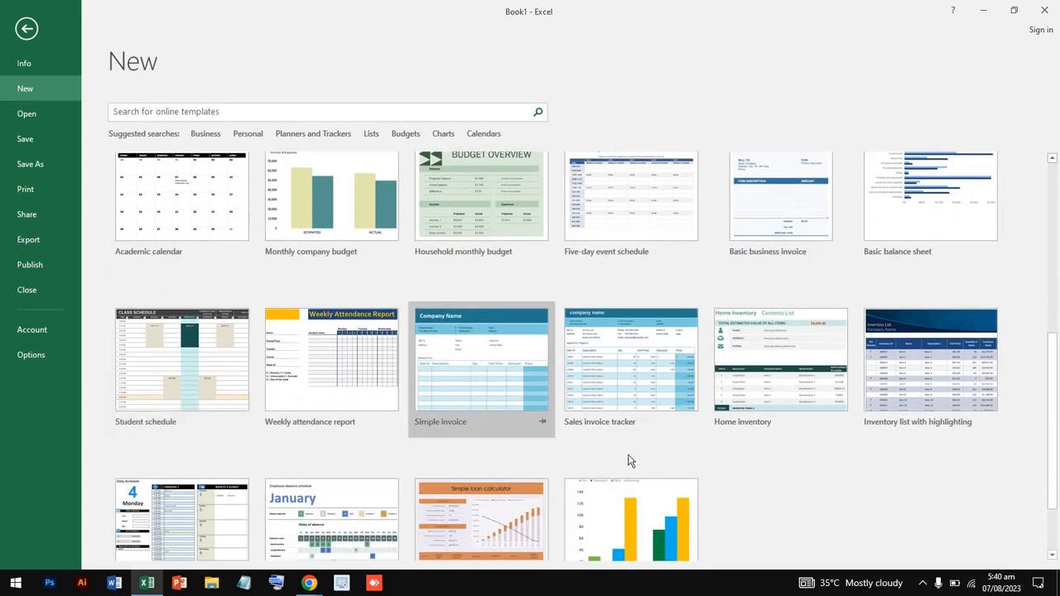
scroll(627, 459, "down", 2)
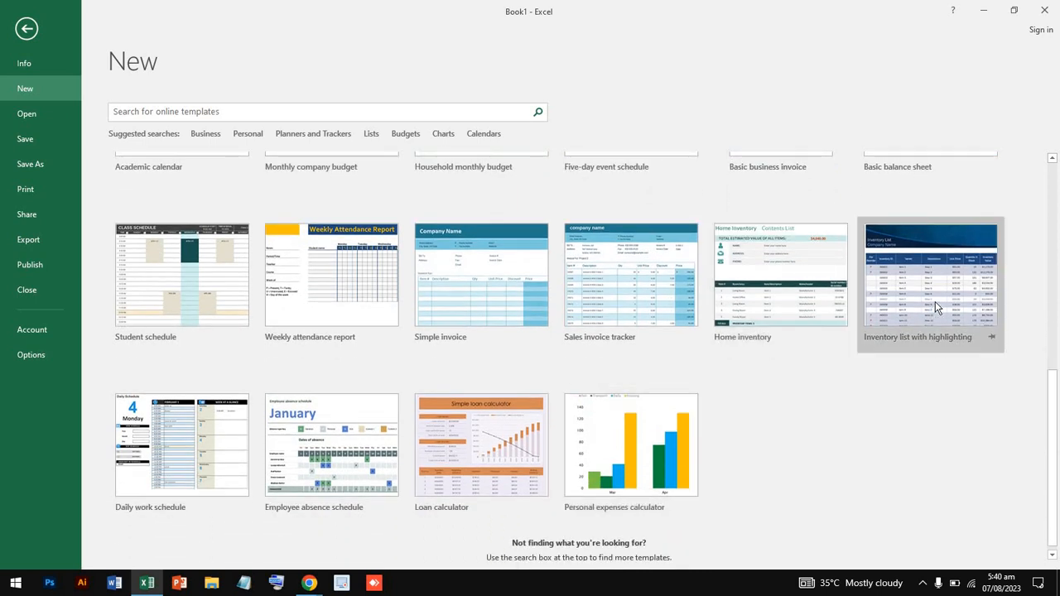
scroll(803, 395, "up", 8)
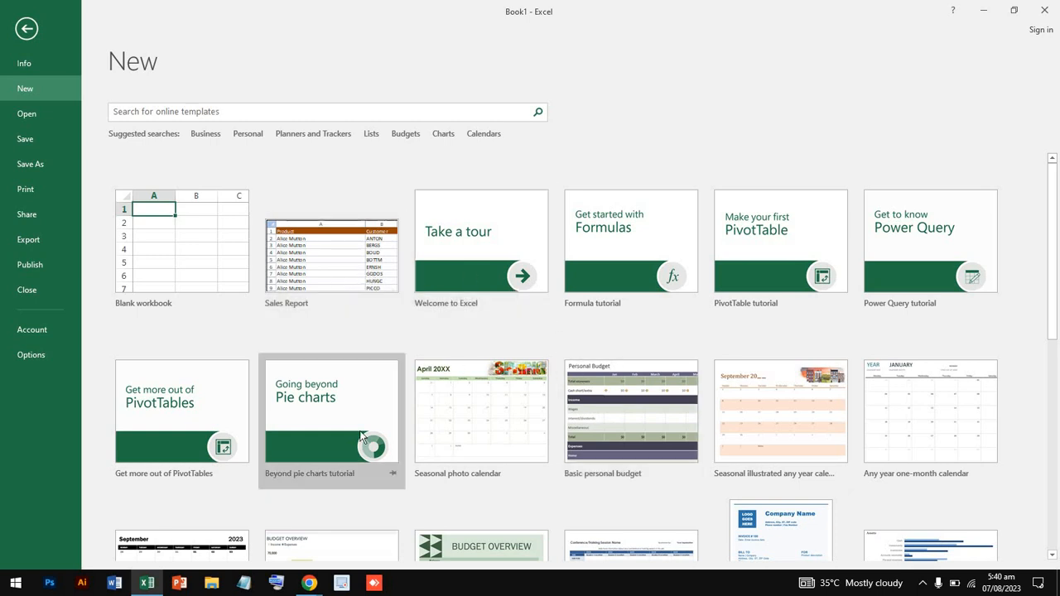
scroll(361, 433, "down", 3)
scroll(362, 436, "down", 2)
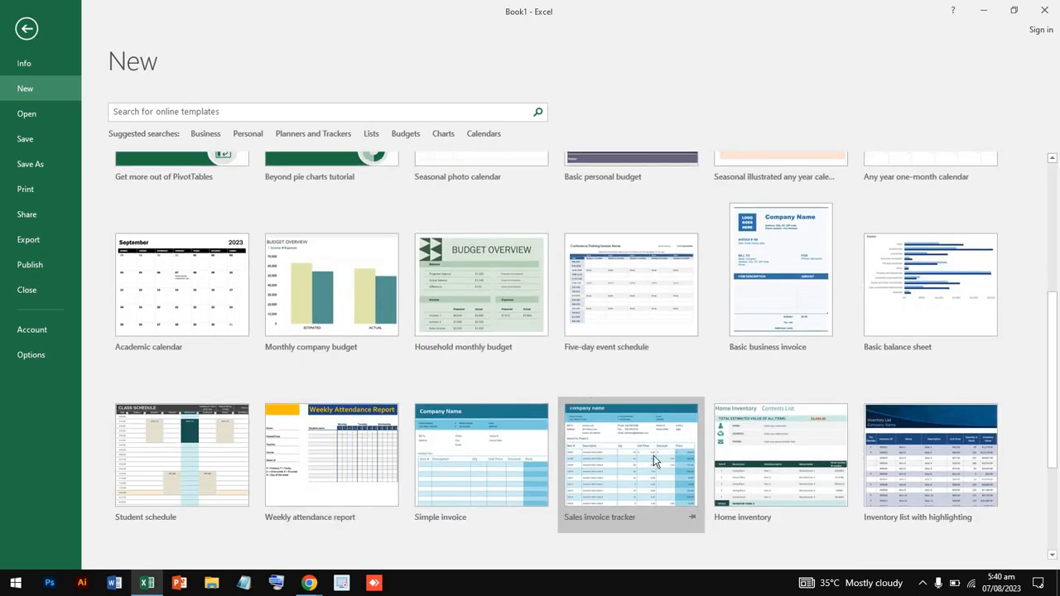
scroll(655, 461, "down", 2)
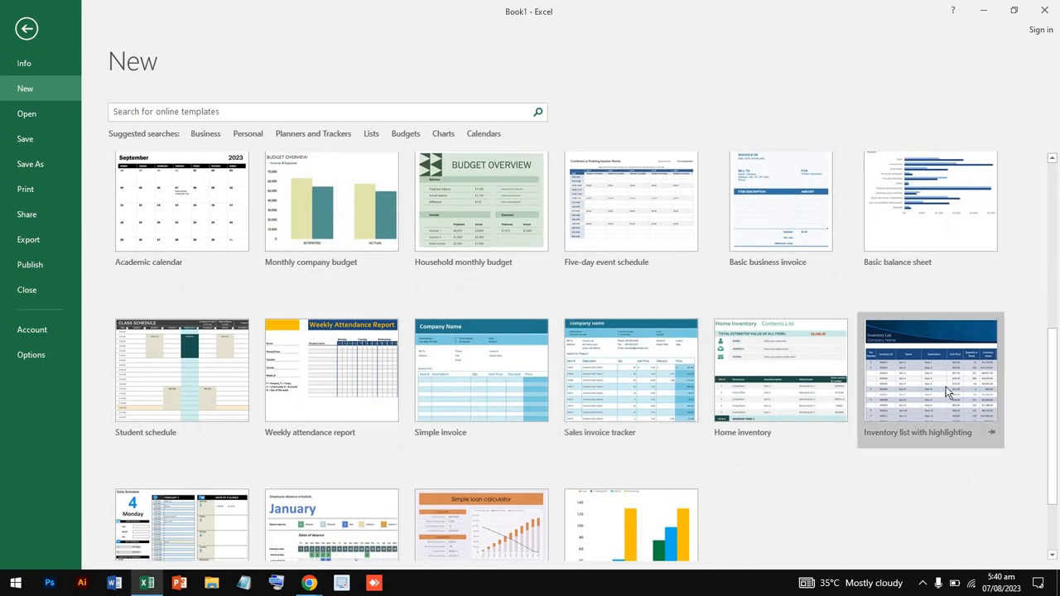
left_click(963, 389)
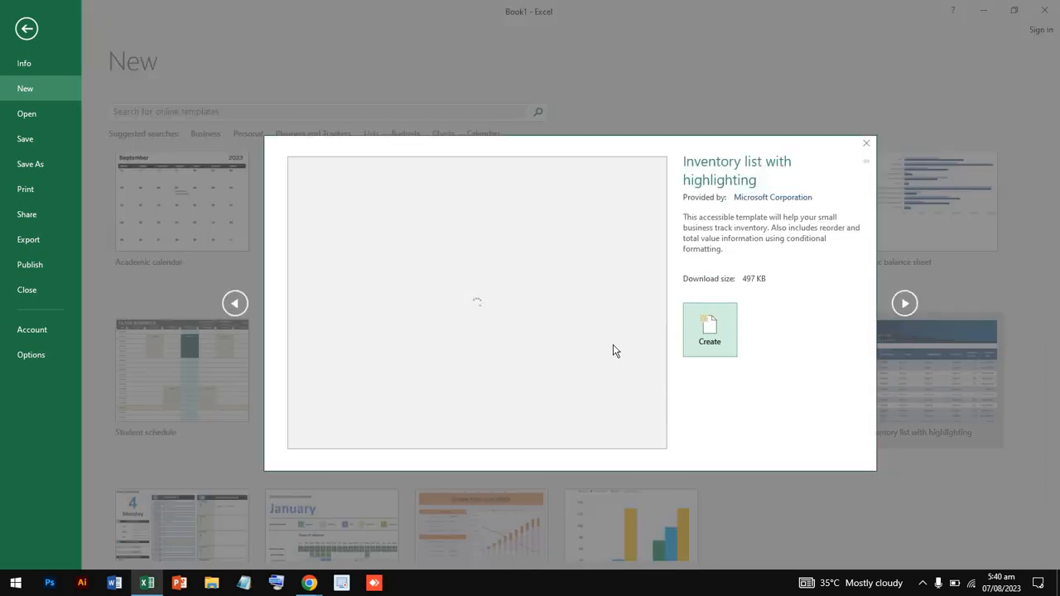
left_click(709, 335)
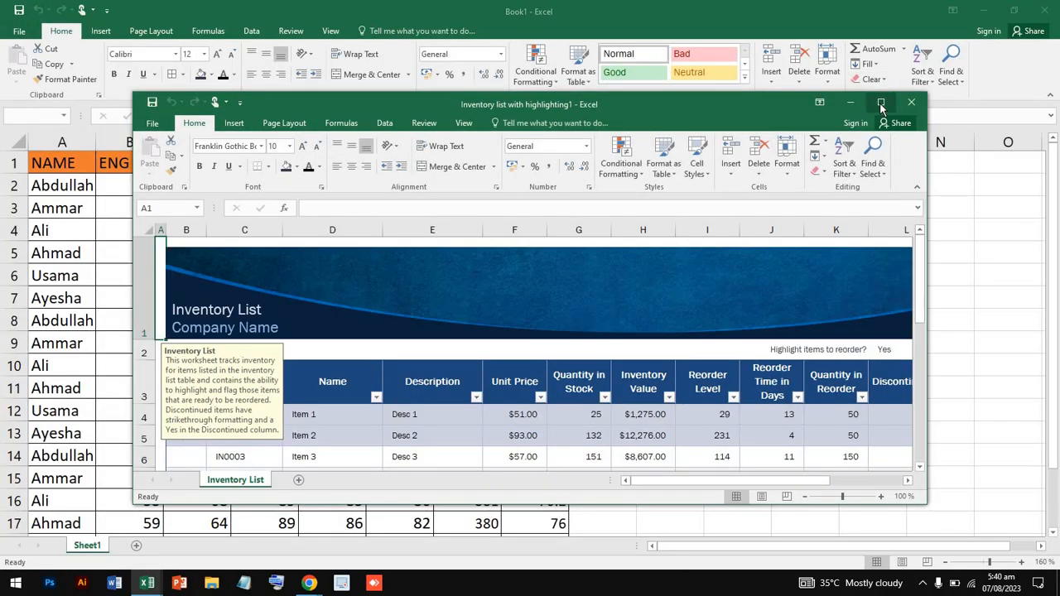
left_click(880, 103)
Look over the item rows of the Inventory List sheet at different magnifications, ending at its title banner
scroll(578, 256, "down", 4)
scroll(578, 257, "up", 2)
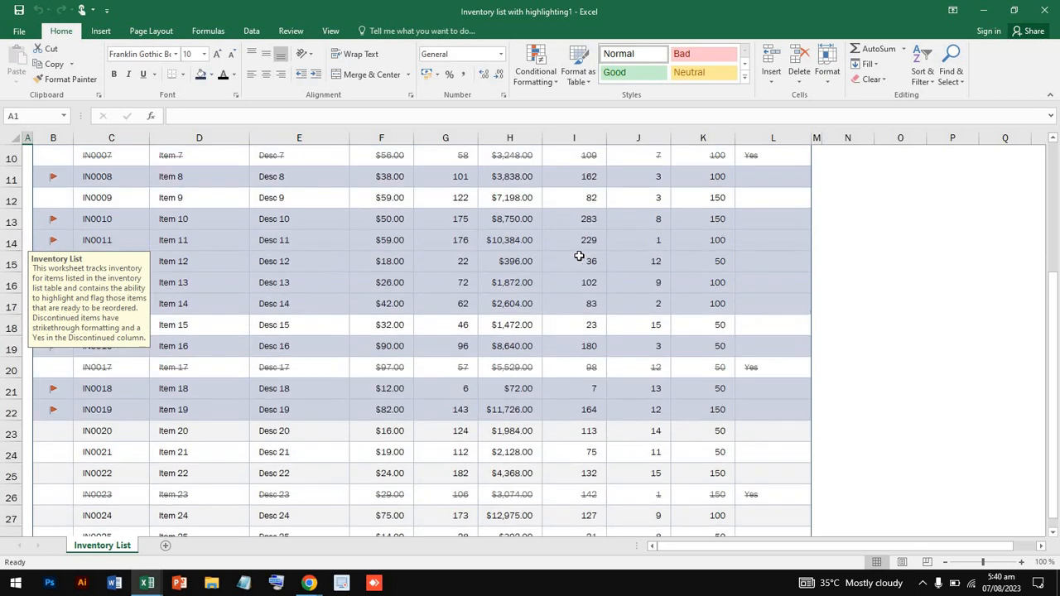
scroll(579, 257, "up", 3, "ctrl")
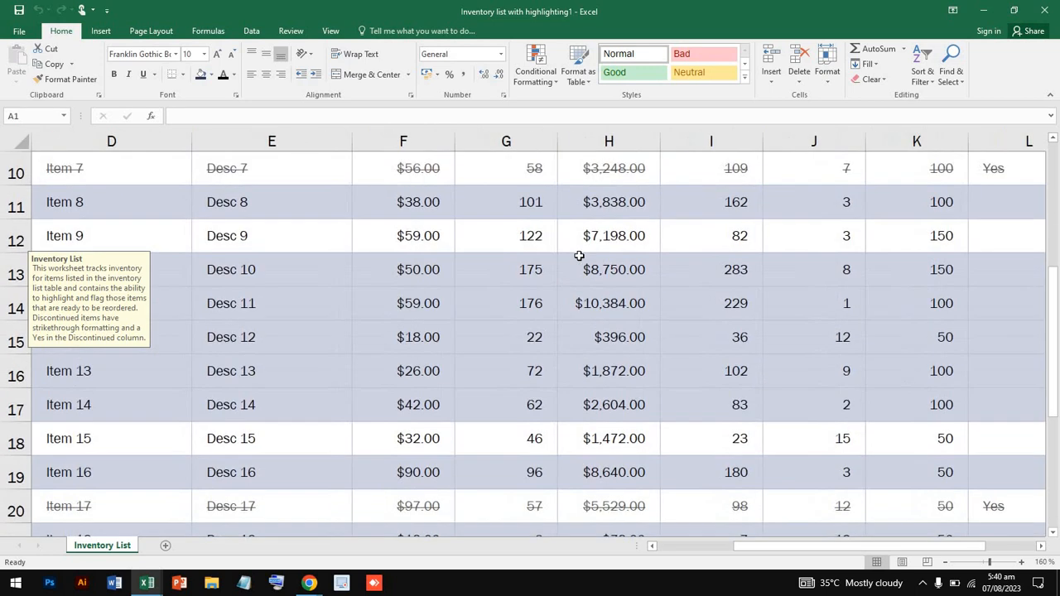
scroll(579, 257, "up", 2)
scroll(579, 257, "down", 3, "ctrl")
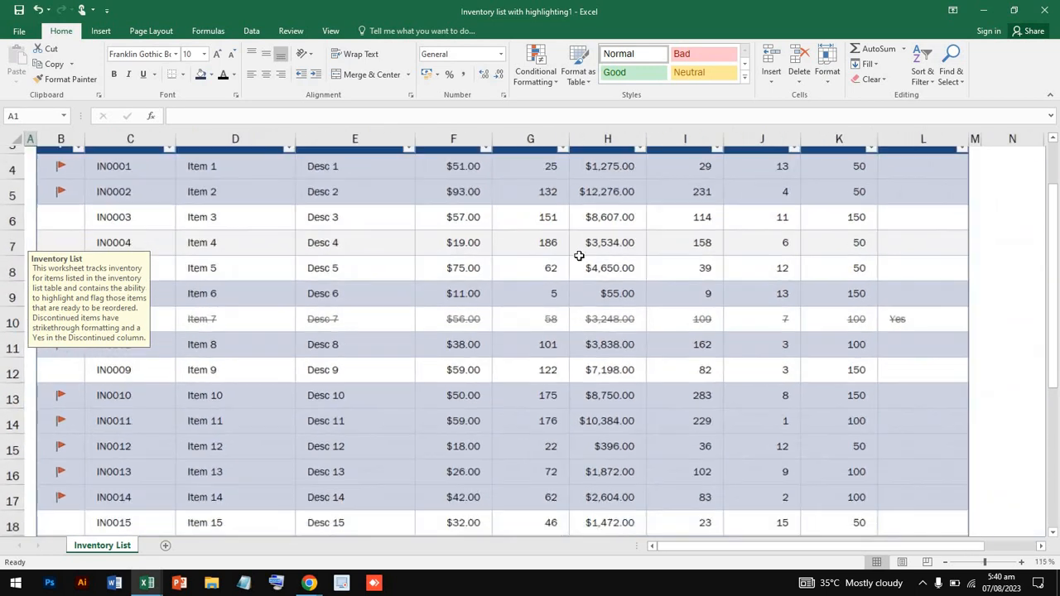
scroll(578, 257, "up", 1, "ctrl")
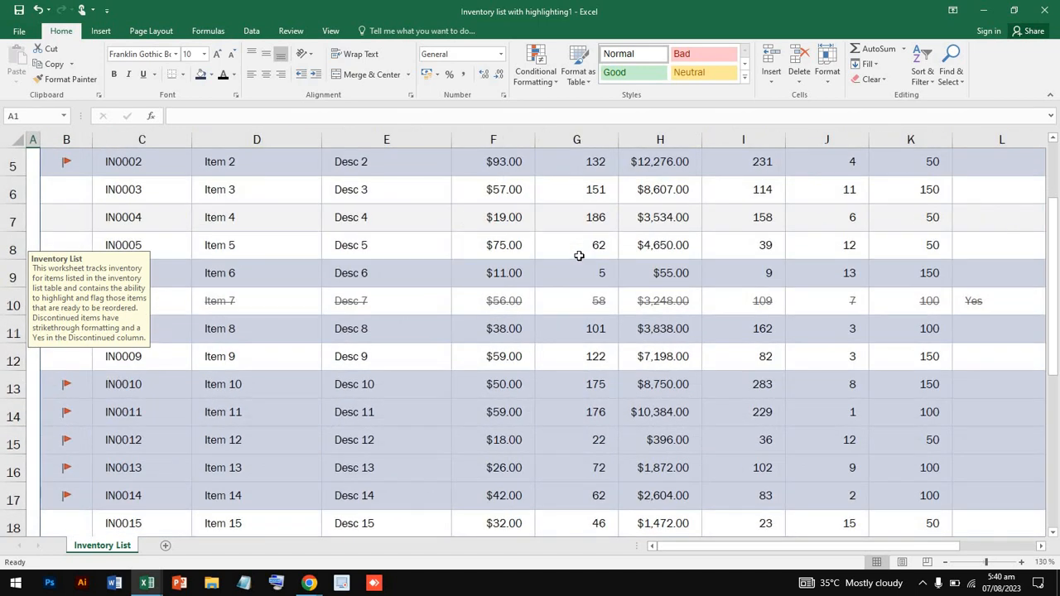
scroll(578, 257, "down", 3, "ctrl")
scroll(579, 256, "up", 2)
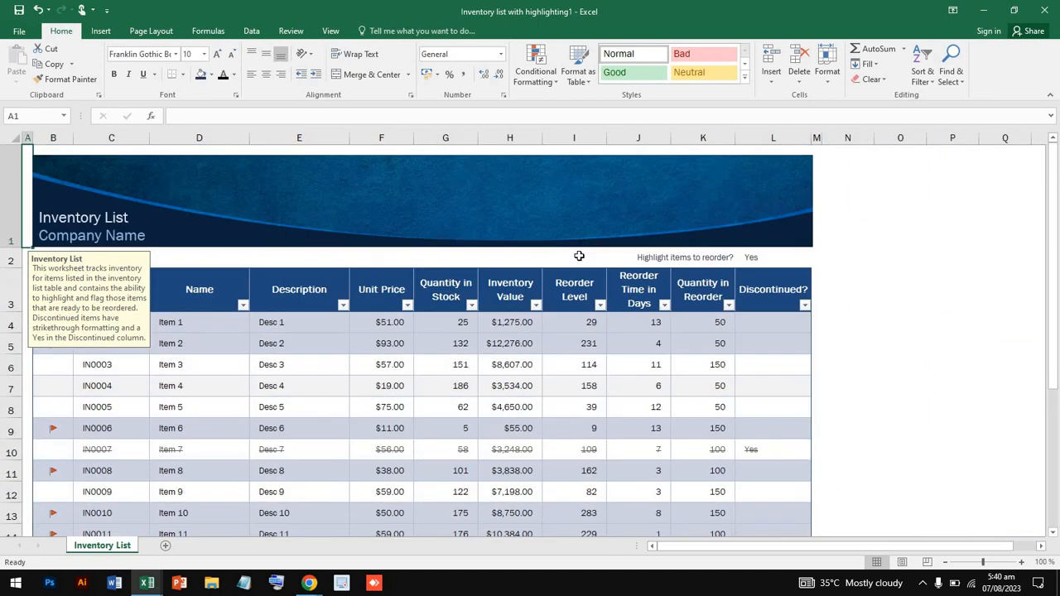
scroll(579, 257, "up", 1, "ctrl")
Delete the blue banner picture and the "Inventory List / Company Name" text box from the sheet
left_click(567, 218)
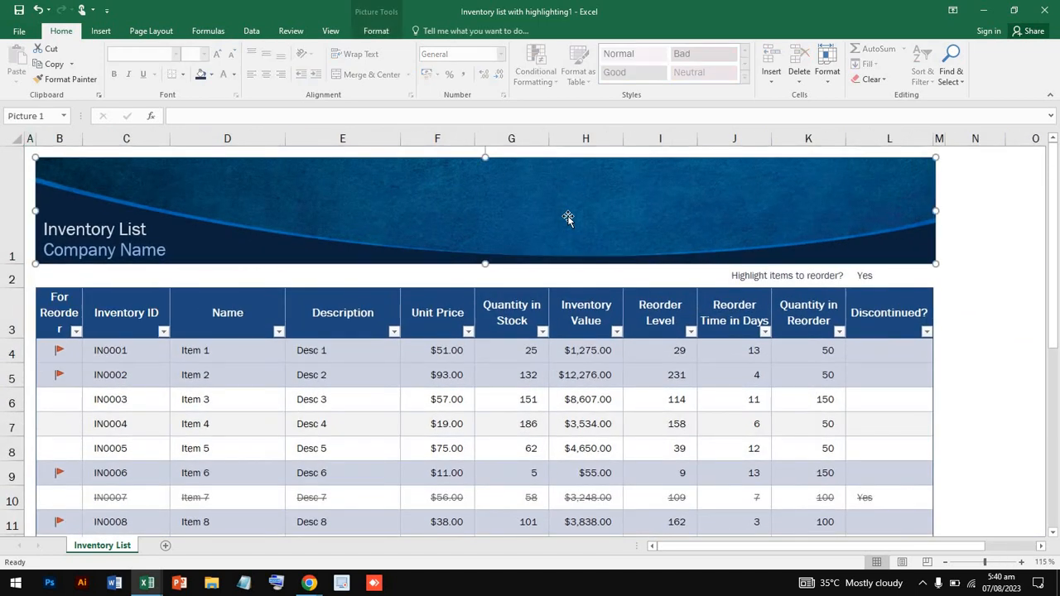
key("Delete")
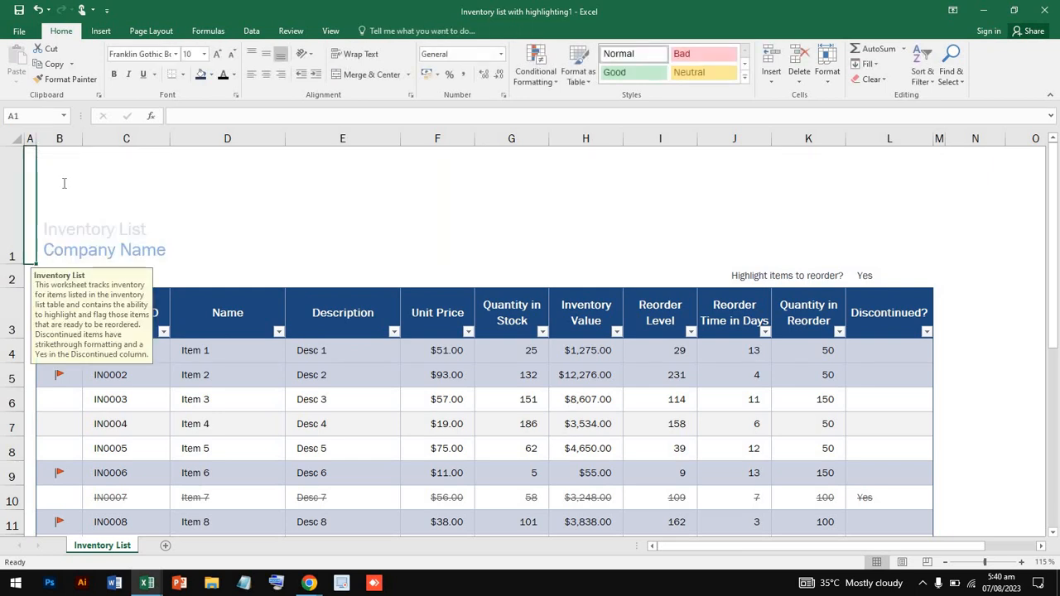
double_click(133, 230)
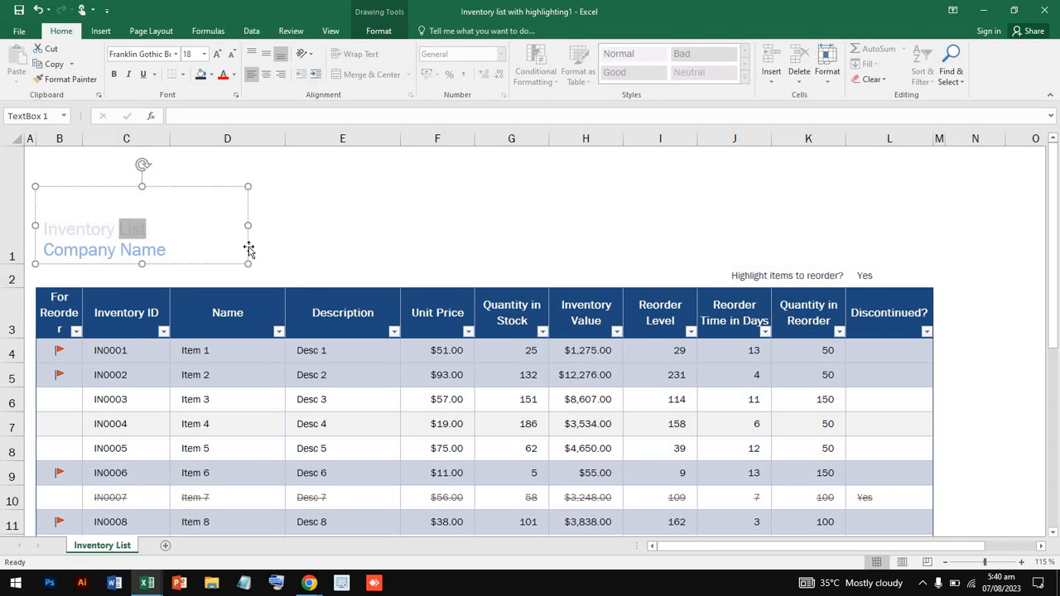
key("Escape")
key("Delete")
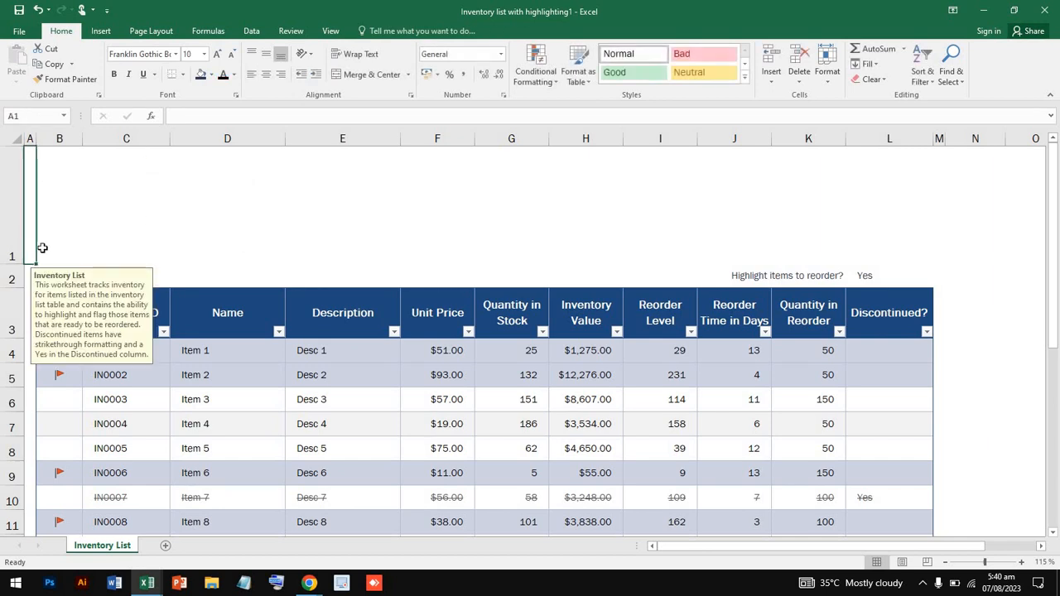
Delete the empty banner row and the "Highlight items to reorder?" row above the table header
left_click(13, 244)
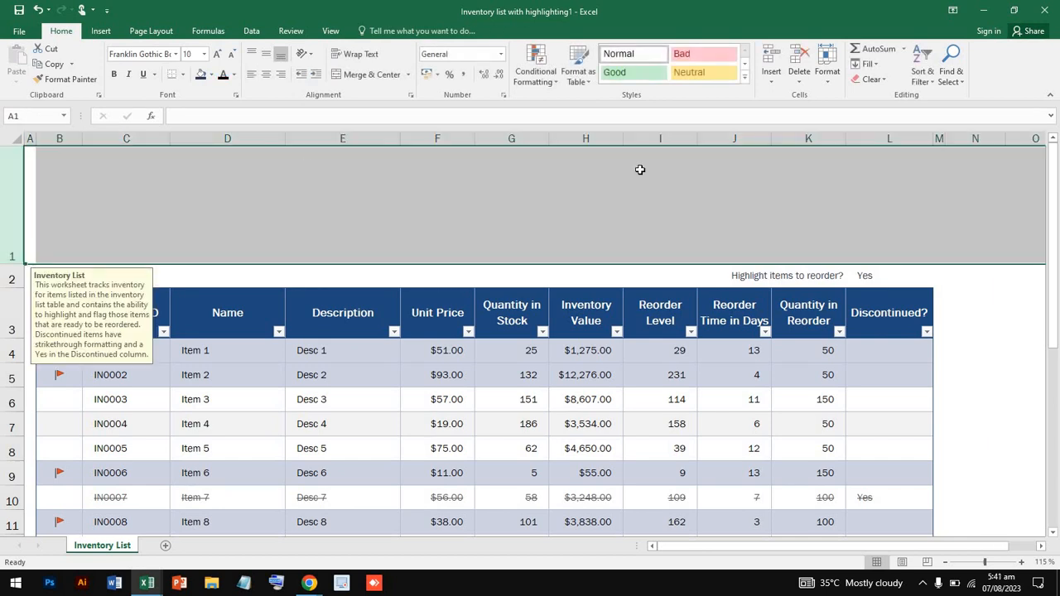
left_click(799, 78)
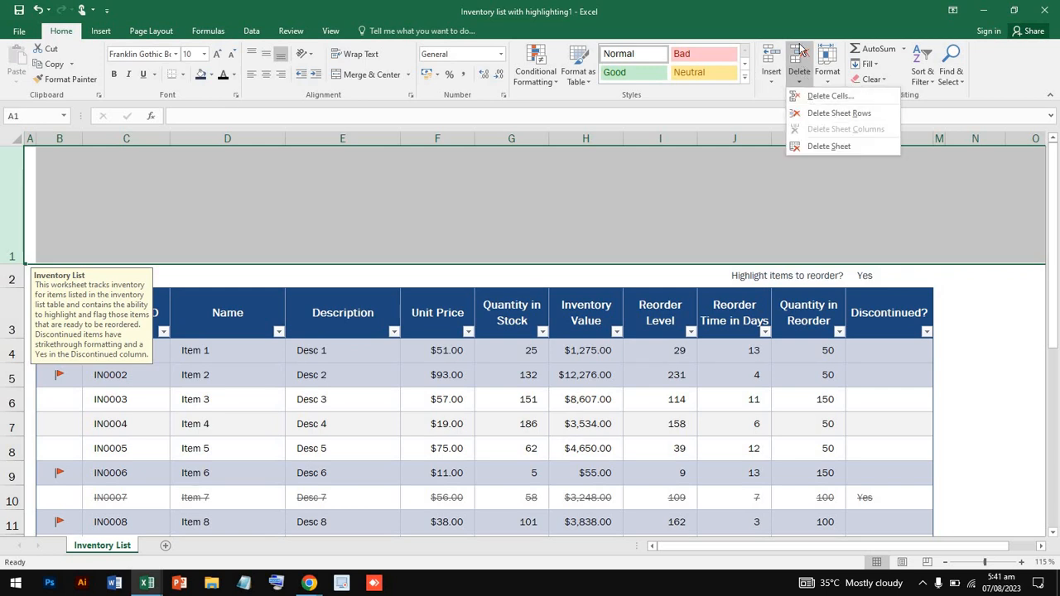
left_click(829, 114)
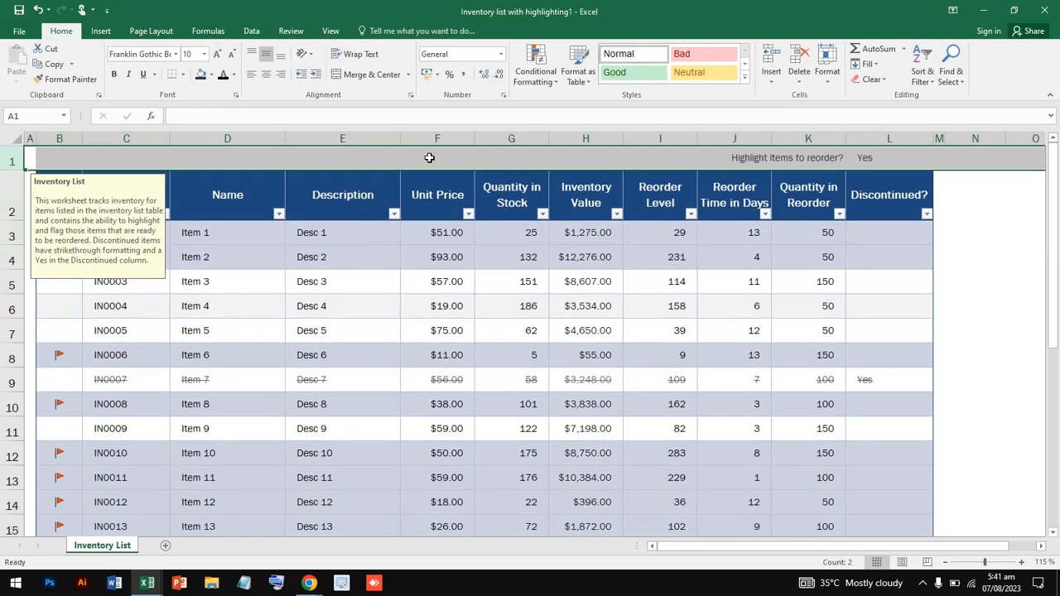
left_click(799, 58)
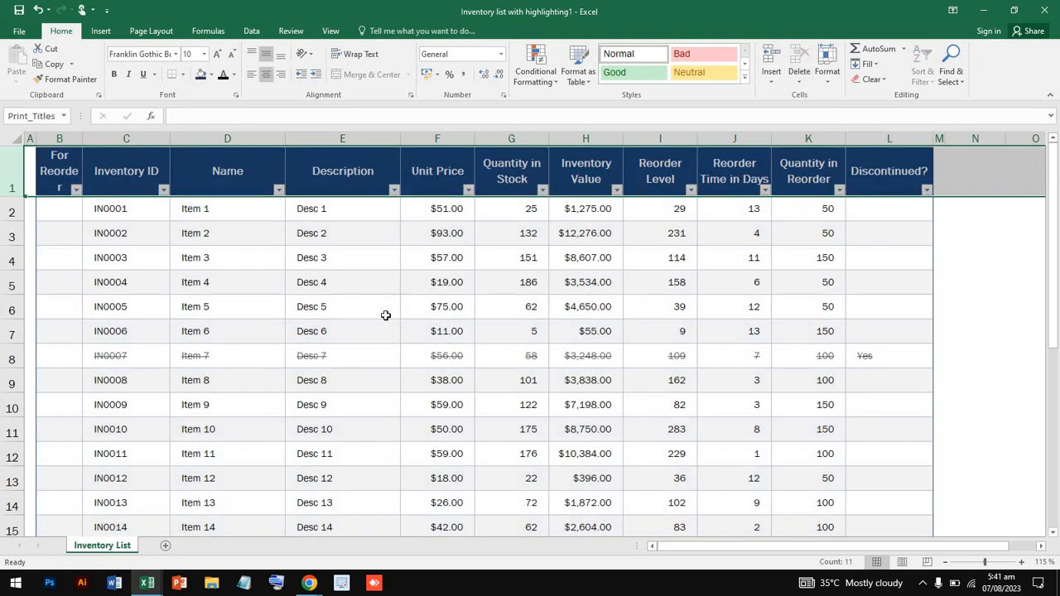
Try to remove IFERROR from the formula in B2, and clear cells B1:B10 of the For Reorder column
left_click(367, 310)
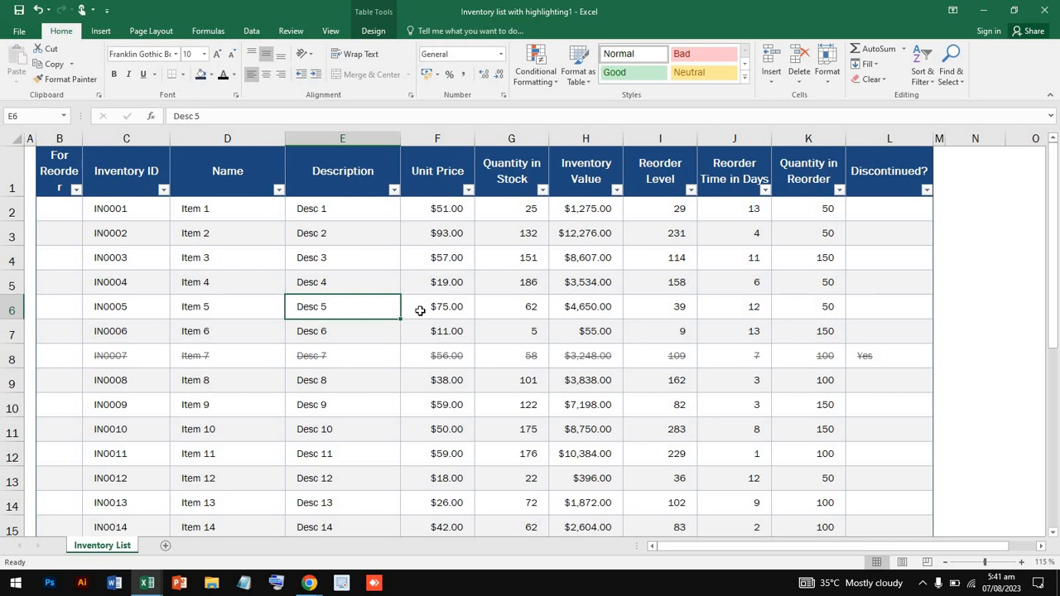
scroll(419, 310, "down", 5)
scroll(419, 310, "up", 5)
left_click(58, 211)
double_click(58, 210)
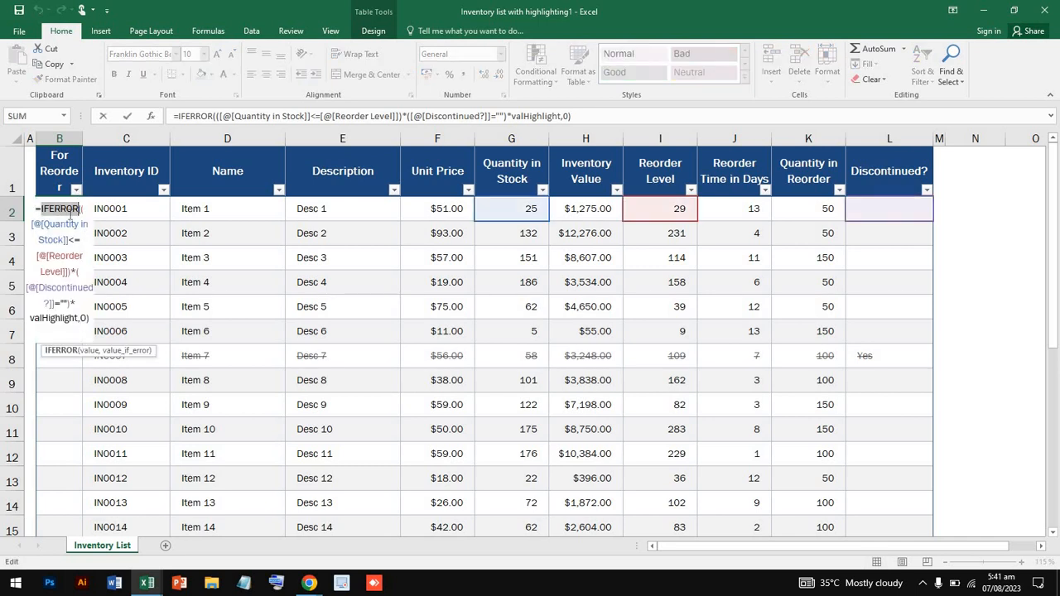
key("Delete")
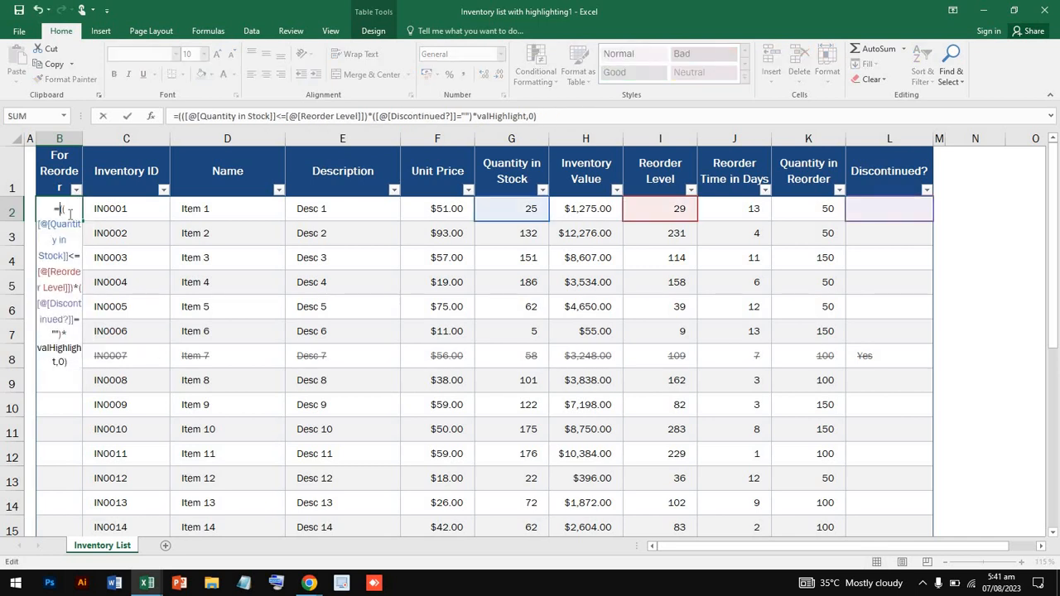
left_click(67, 403)
key("Escape")
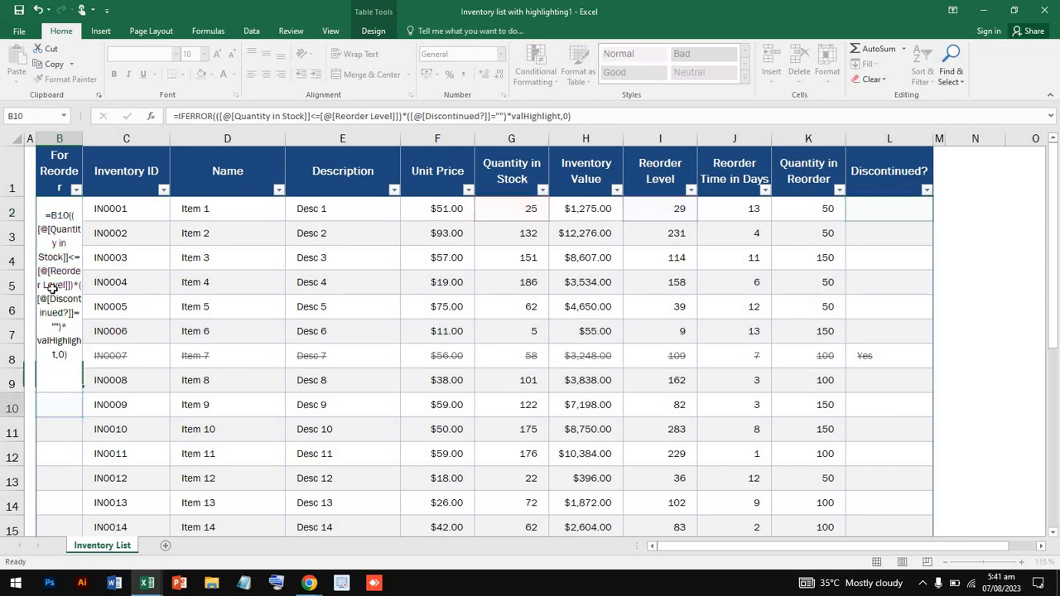
left_click_drag(67, 402, 58, 171)
key("Delete")
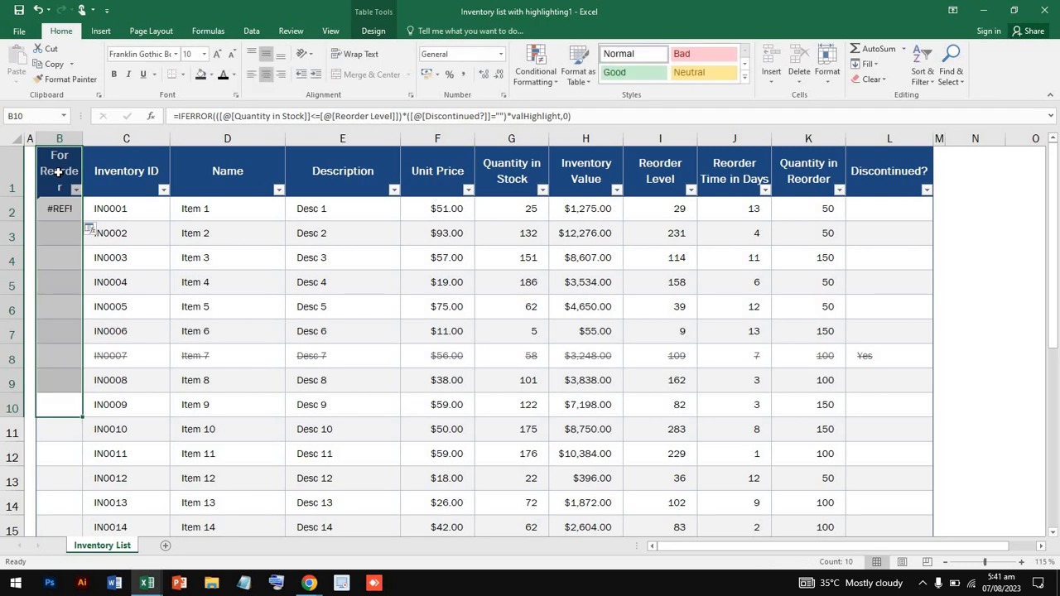
Widen the empty column A and delete the whole column B, headed Column1, from the inventory table
left_click(30, 139)
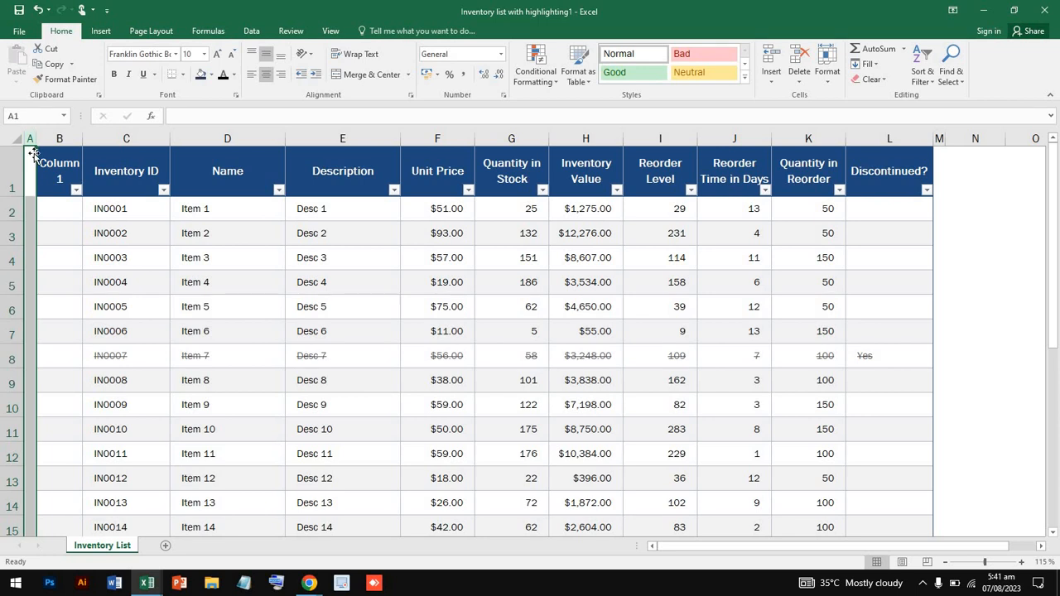
left_click_drag(37, 152, 78, 137)
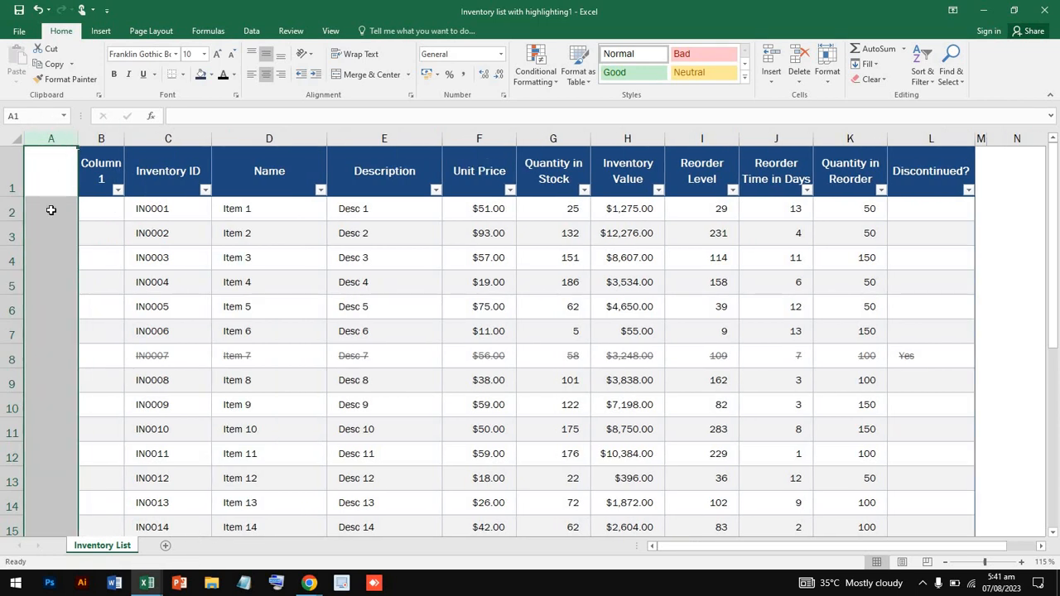
left_click(95, 168)
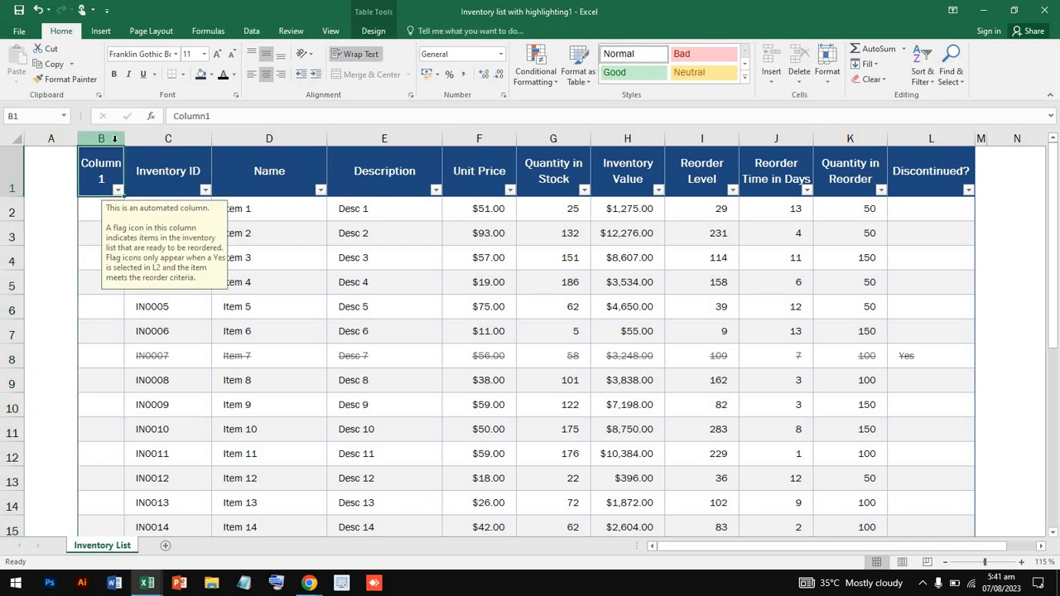
left_click(114, 138)
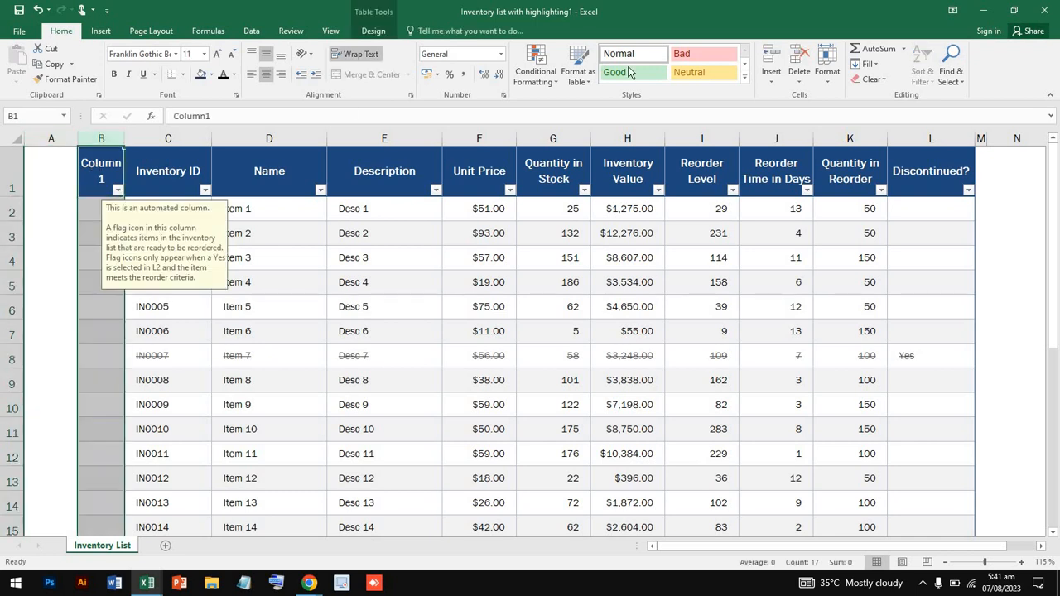
left_click(799, 56)
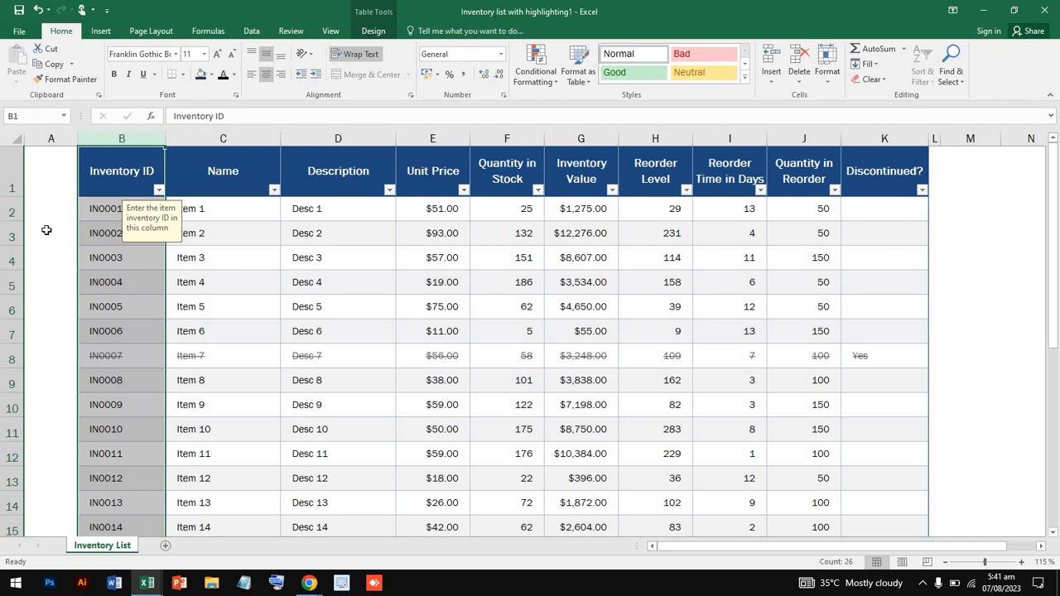
Delete the empty column A and insert a new blank column before the Inventory ID column
left_click(46, 230)
left_click(57, 155)
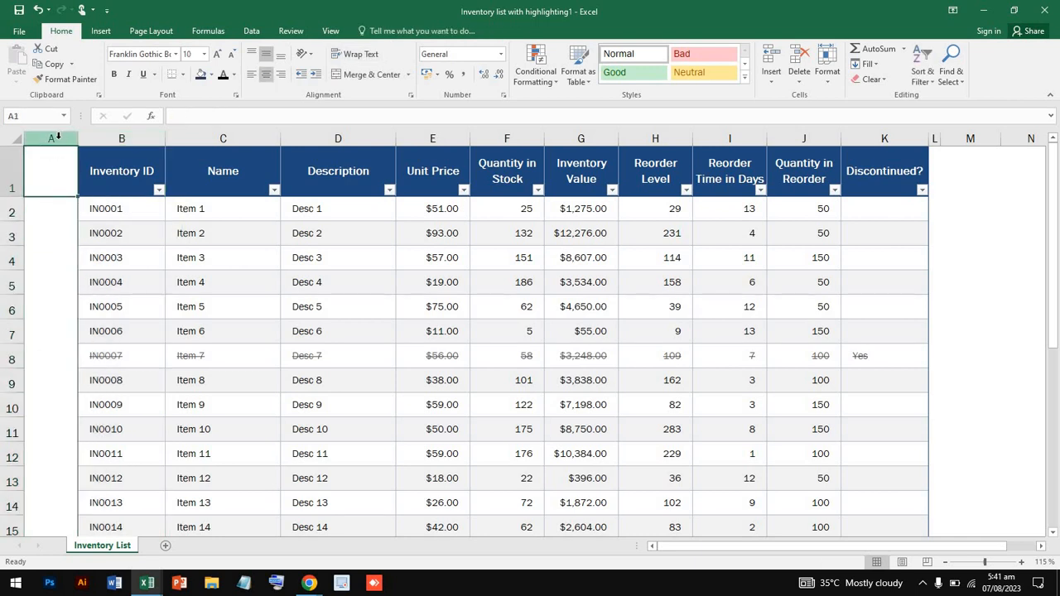
left_click(58, 135)
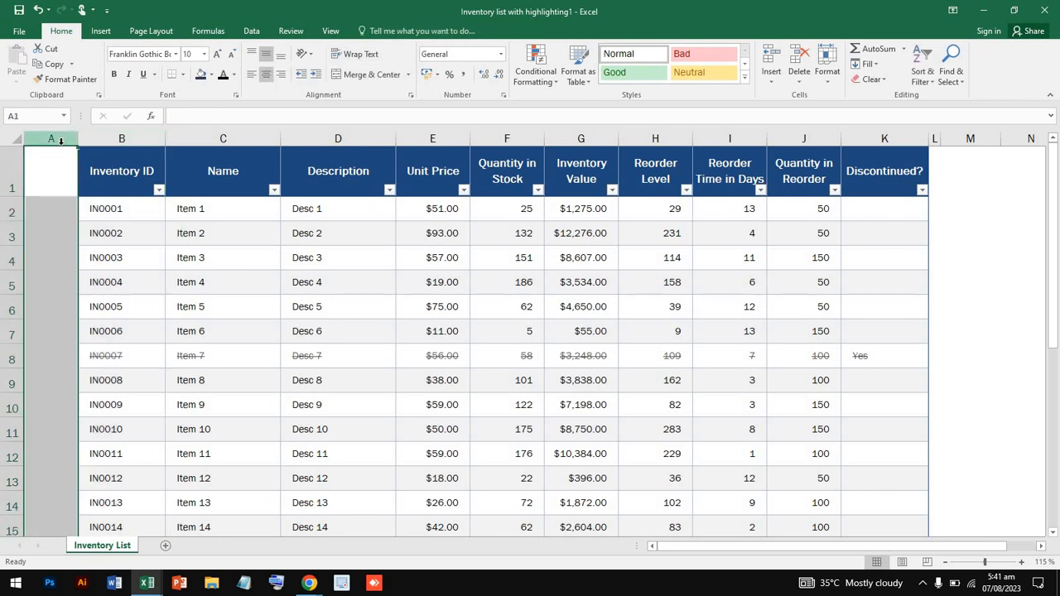
left_click(793, 65)
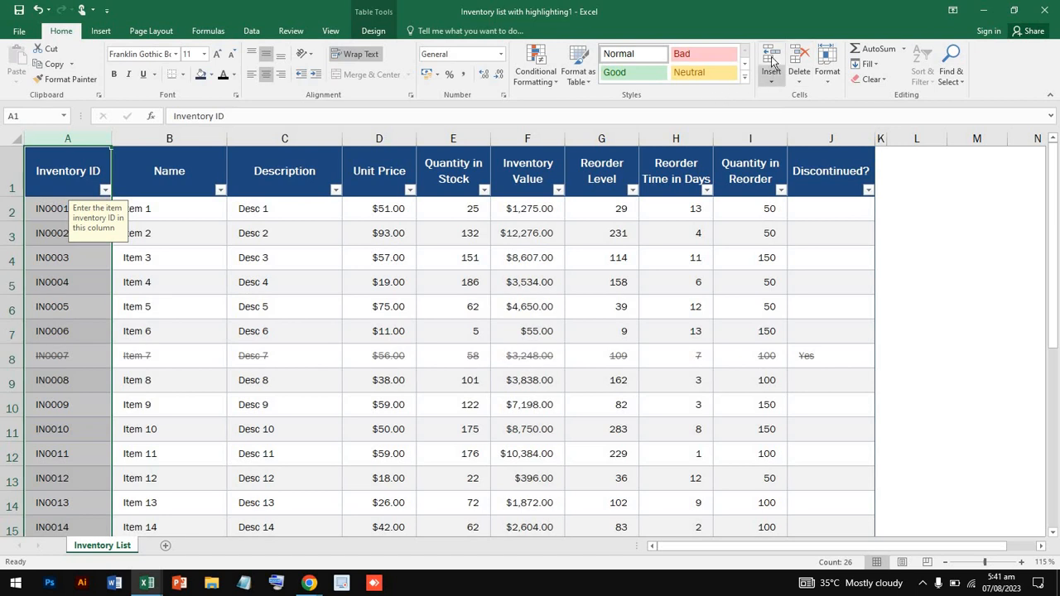
left_click(771, 62)
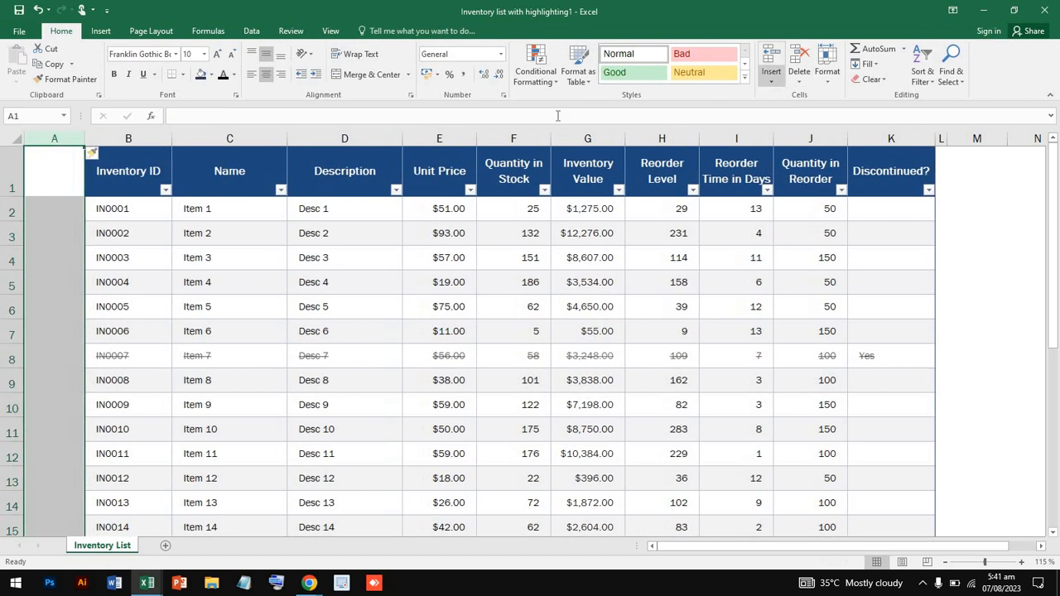
left_click(356, 239)
left_click(63, 168)
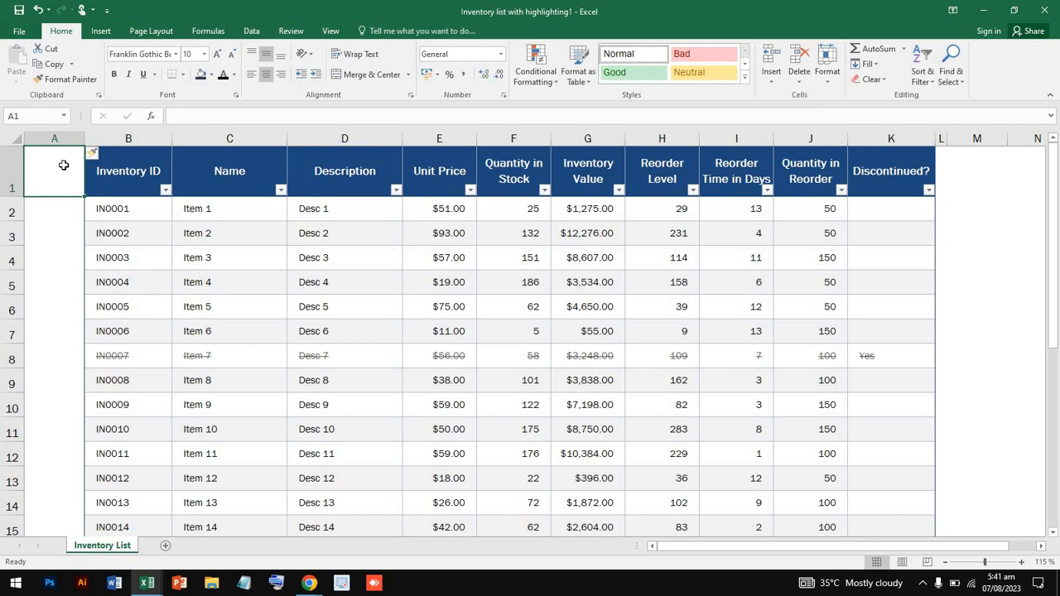
left_click_drag(63, 164, 929, 439)
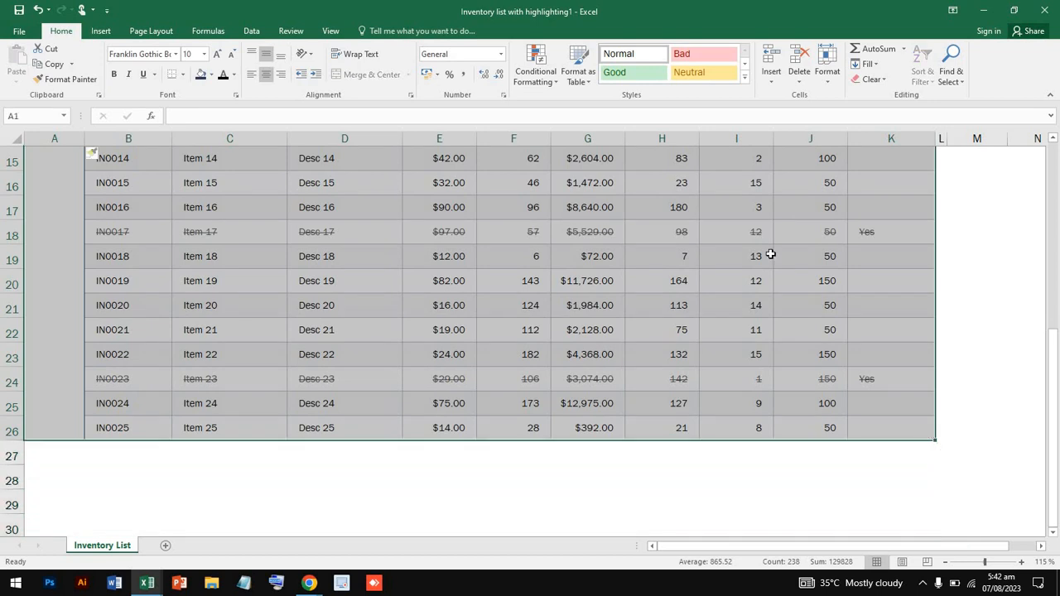
left_click(585, 78)
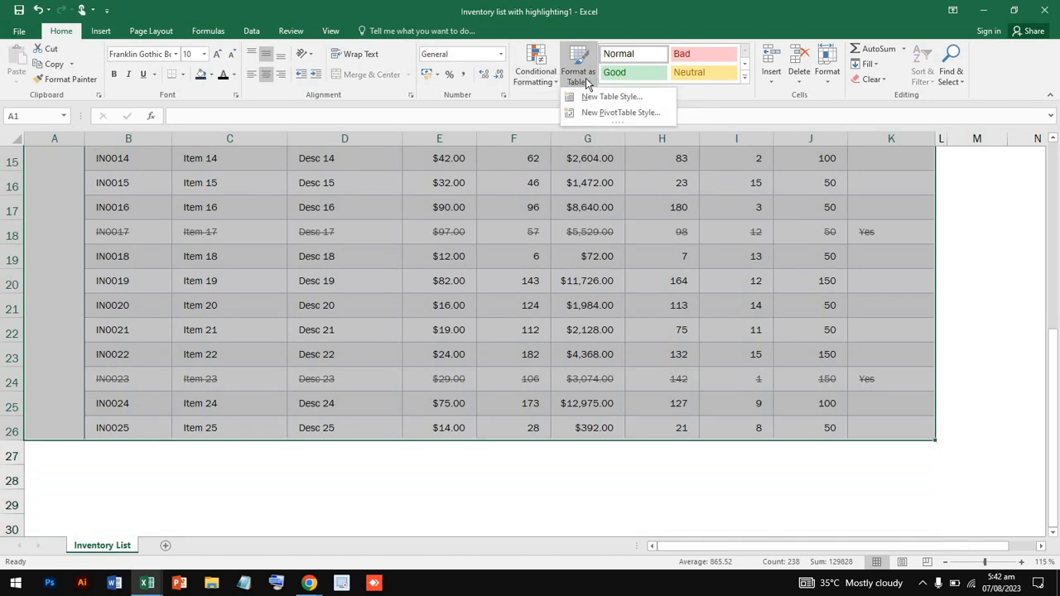
left_click(585, 77)
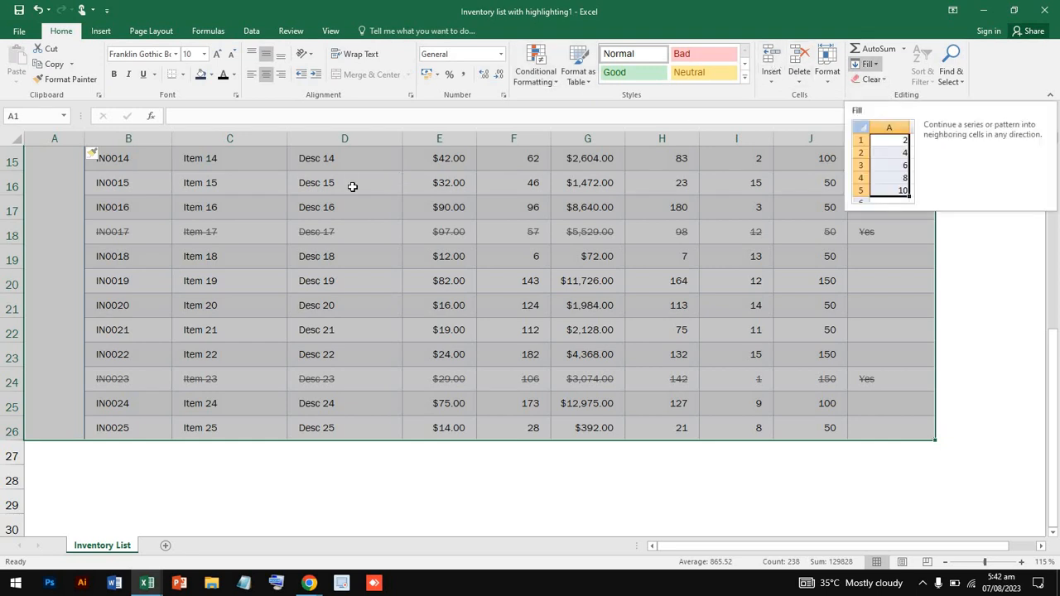
left_click(239, 232)
scroll(238, 232, "up", 5)
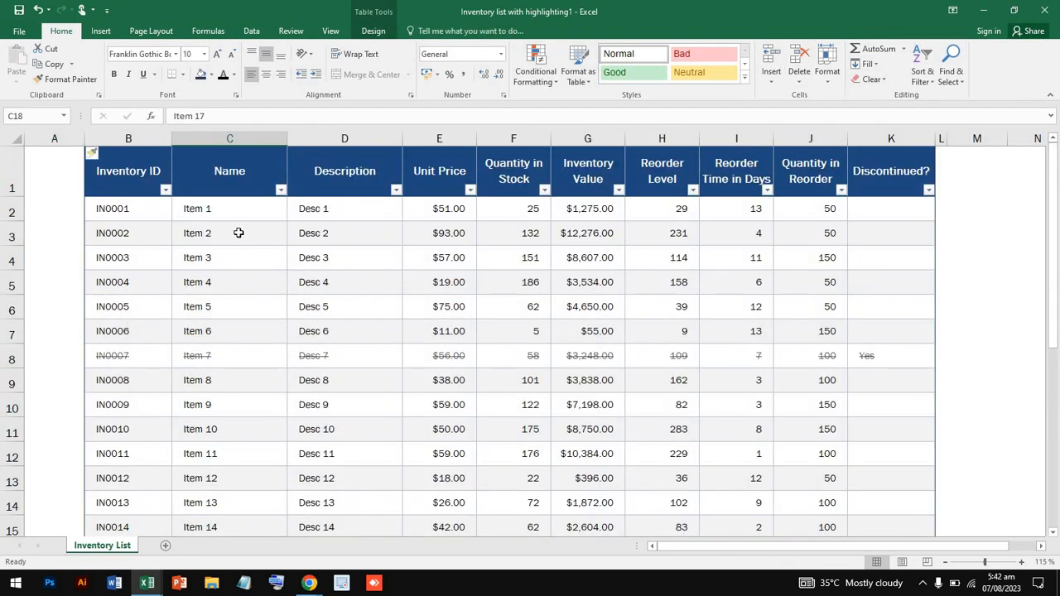
Apply All Borders to the range A1:K26, covering the blank first column and the whole inventory table
left_click_drag(54, 159, 975, 483)
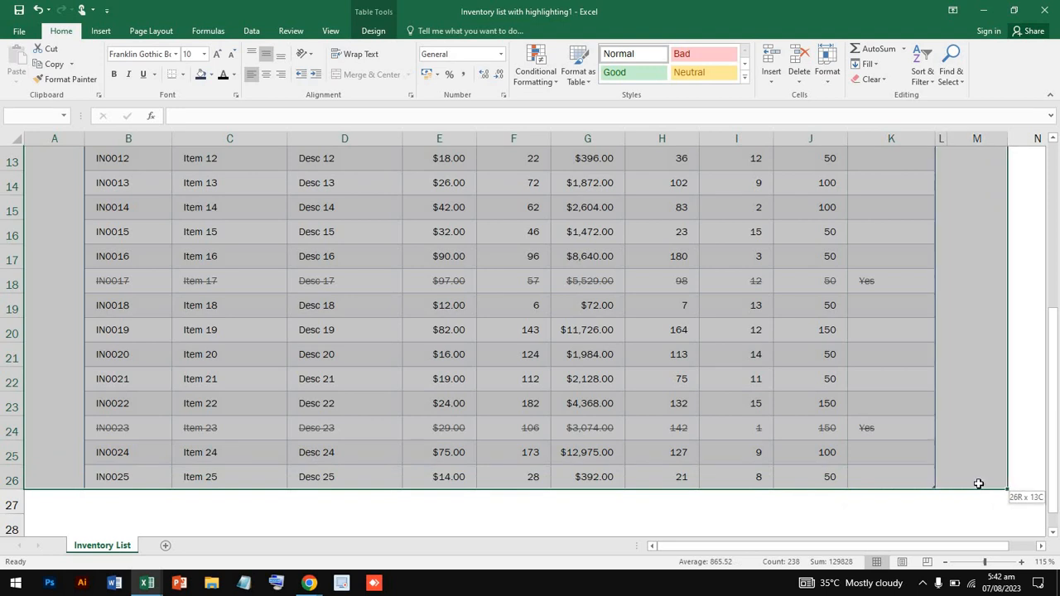
left_click(975, 483)
left_click_drag(876, 482, 11, 156)
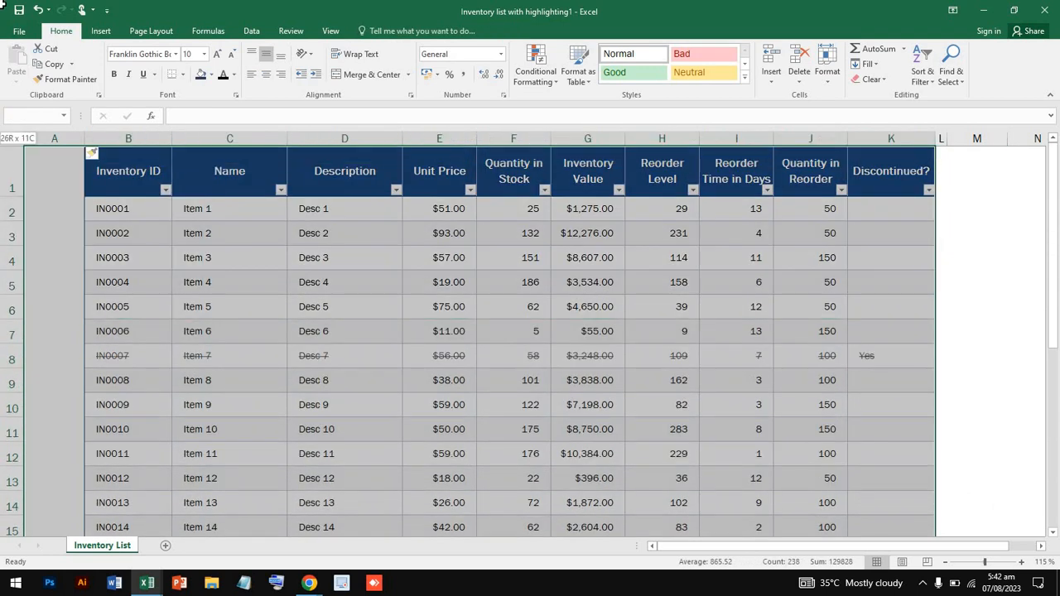
left_click(182, 74)
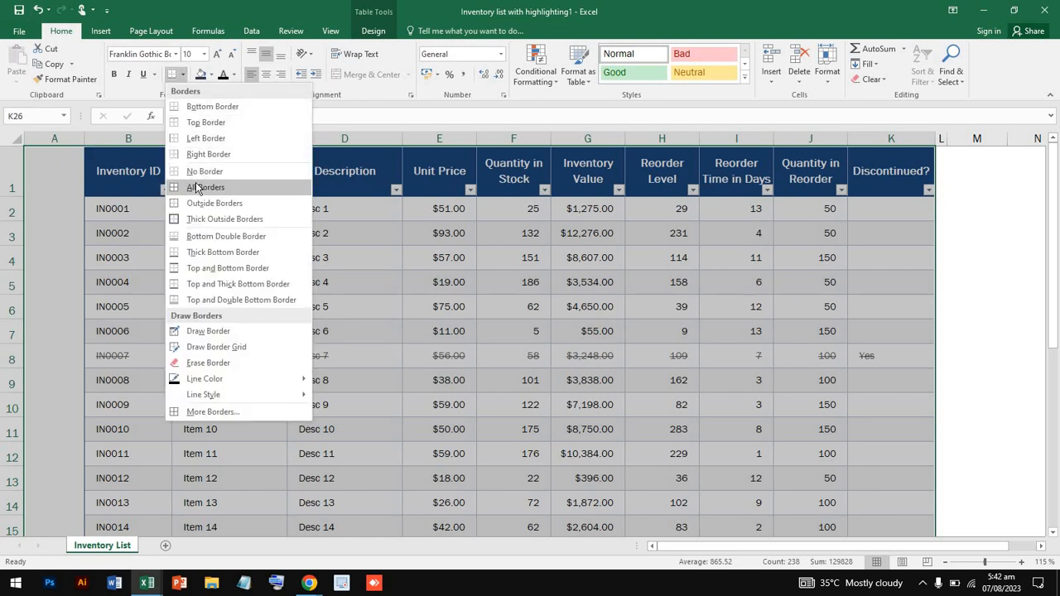
left_click(197, 187)
scroll(248, 276, "down", 6)
left_click(239, 275)
scroll(240, 274, "up", 6)
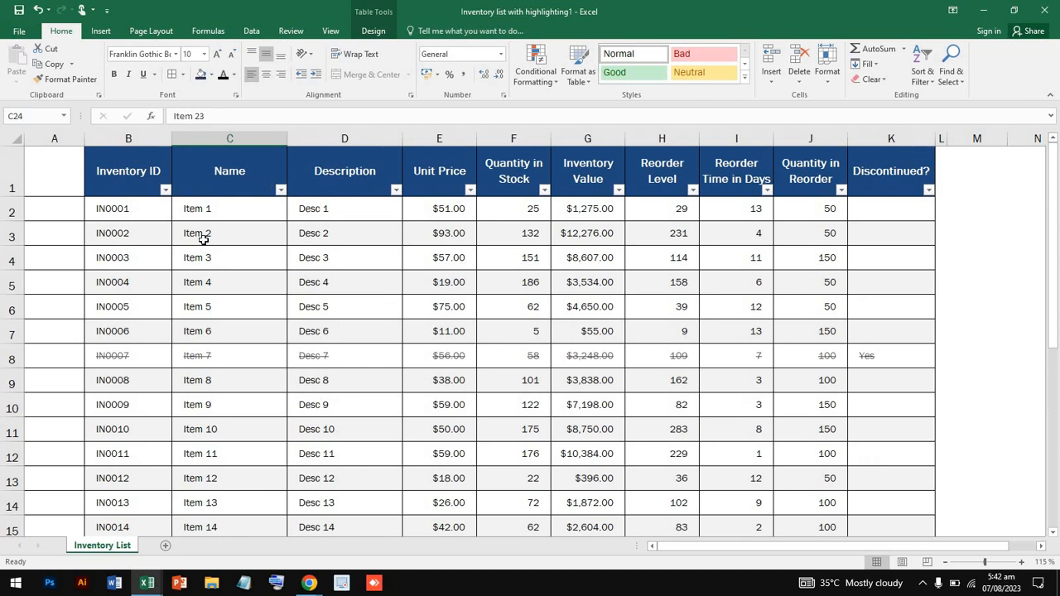
Enter the heading "Date" in cell A1 of the new blank column
left_click(48, 182)
type("D")
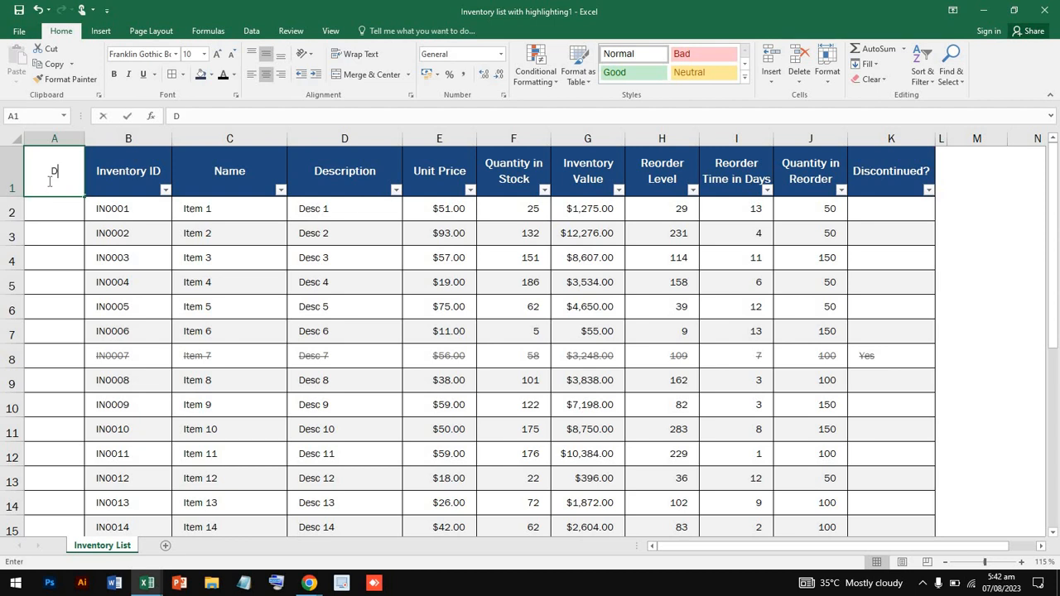
type("sate")
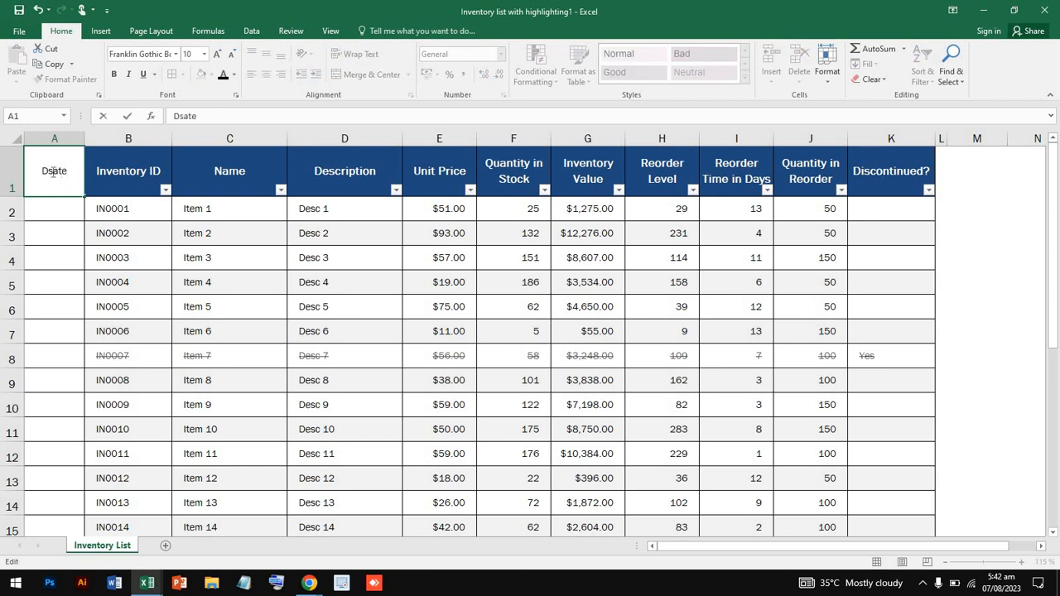
key("BackSpace")
Set the number format of cell A2, under the Date heading, to Short Date
left_click(49, 208)
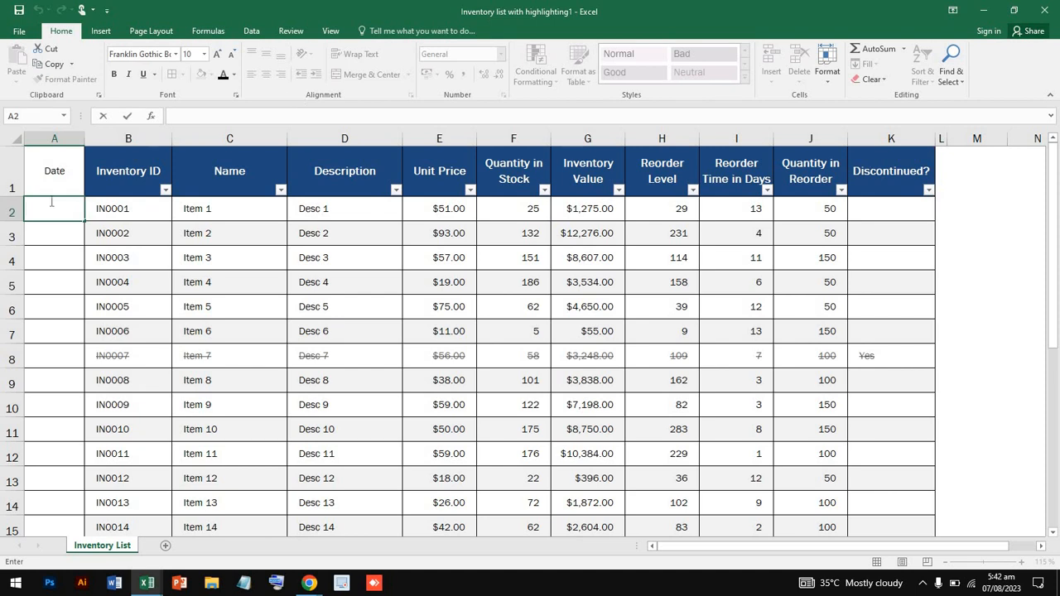
key("Escape")
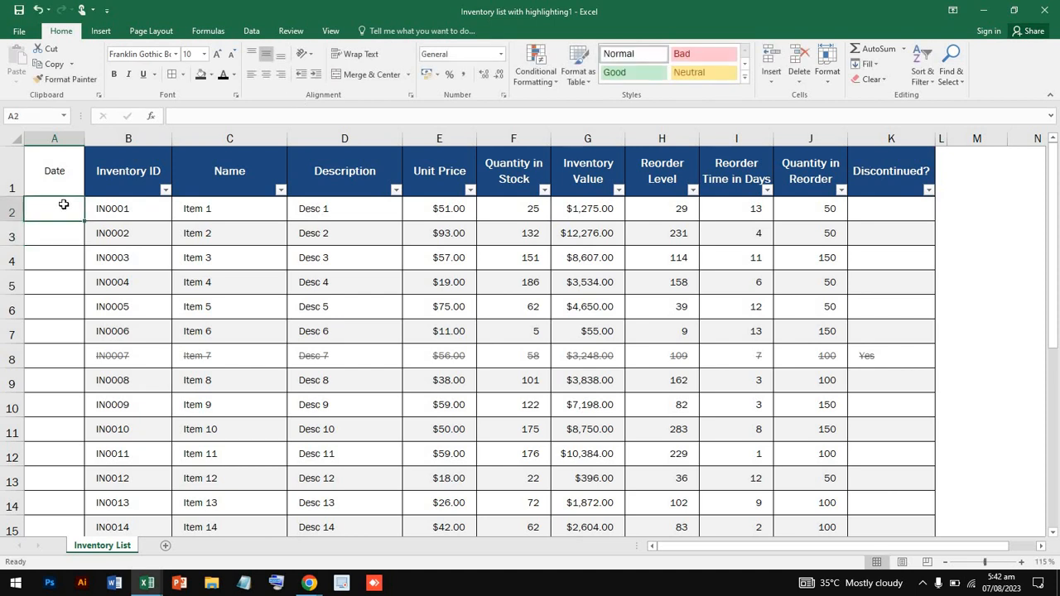
left_click(500, 54)
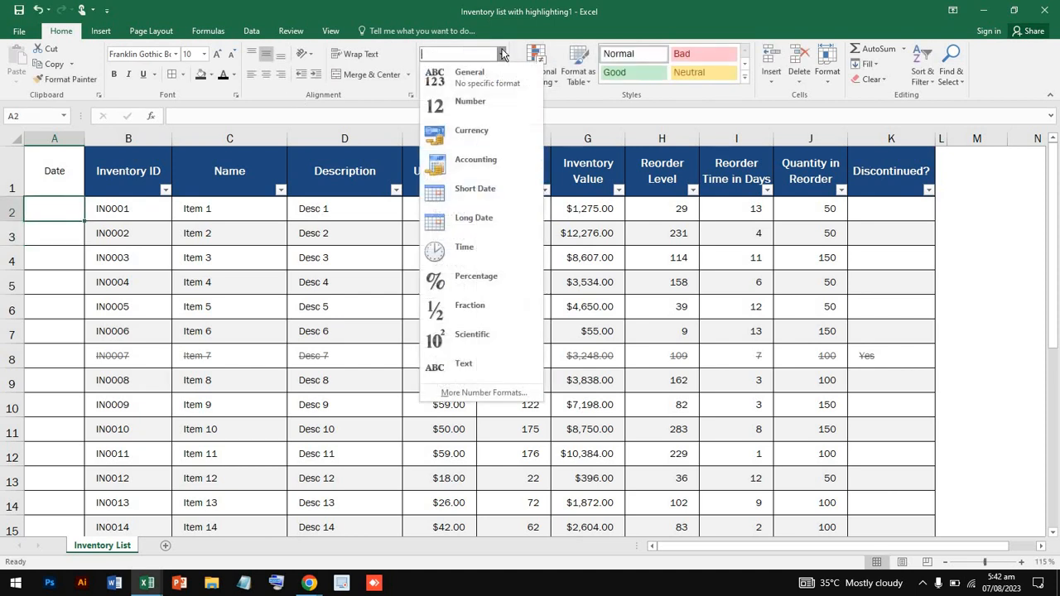
left_click(486, 200)
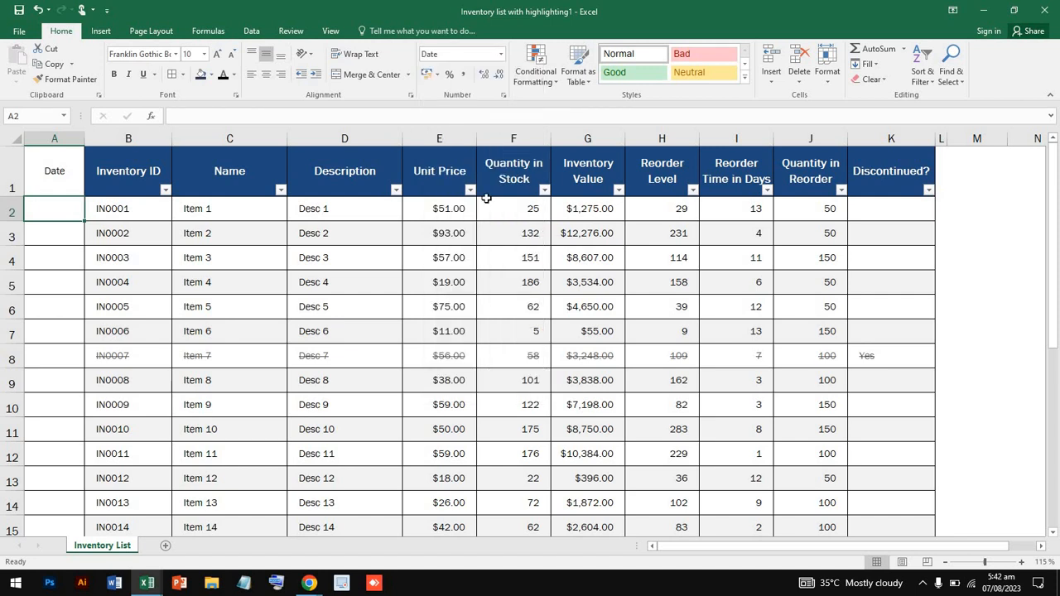
Enter the date 12/05/2023 in cell A2 of the Date column
double_click(37, 214)
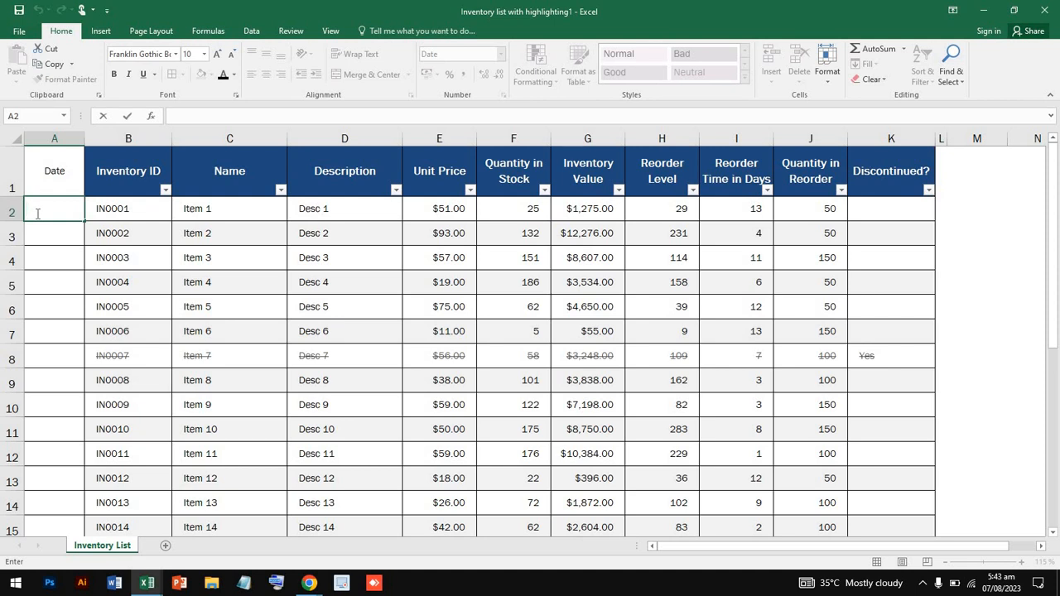
type("12/05/2032")
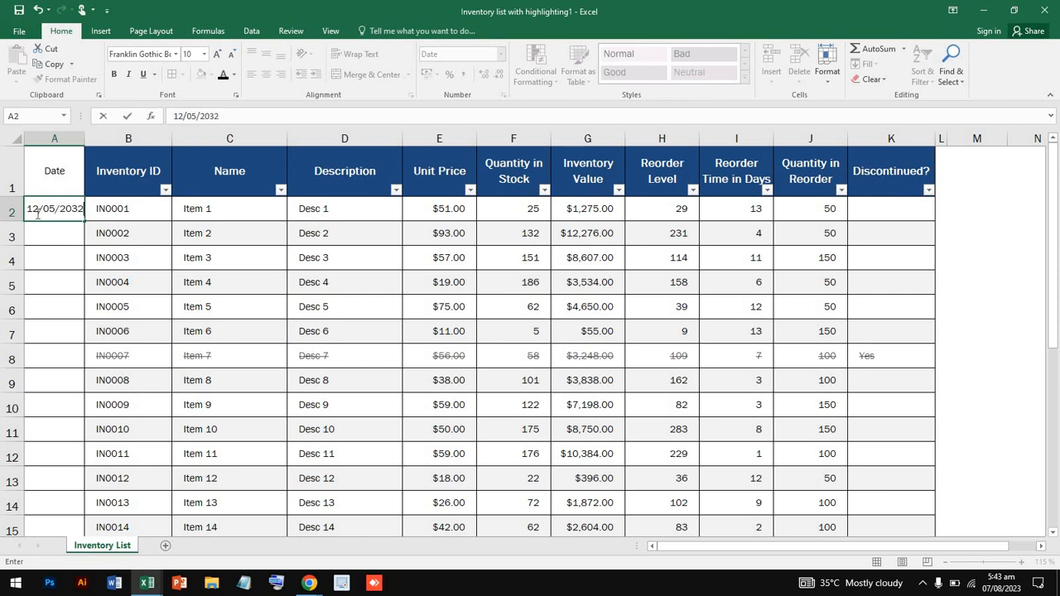
key("BackSpace")
key("BackSpace")
type("23")
left_click(50, 230)
Apply the Short Date number format to cell A3
double_click(45, 230)
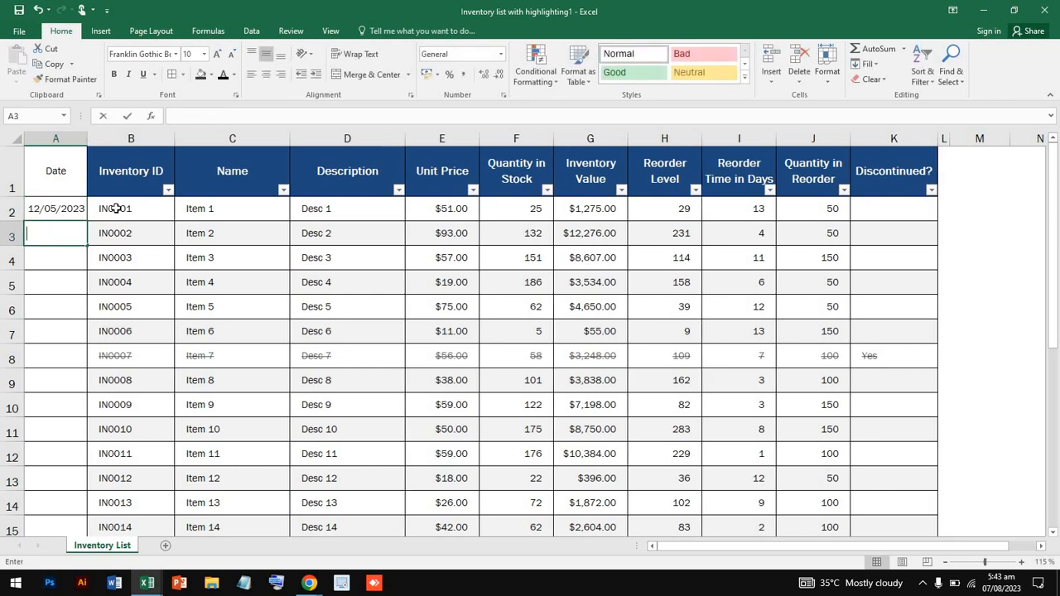
left_click(69, 210)
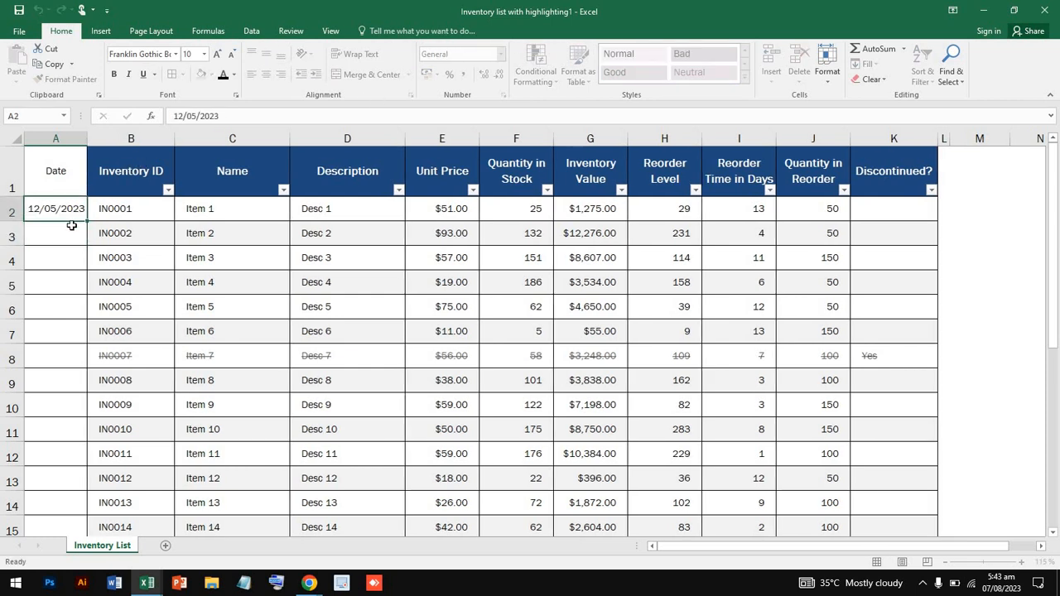
left_click(72, 227)
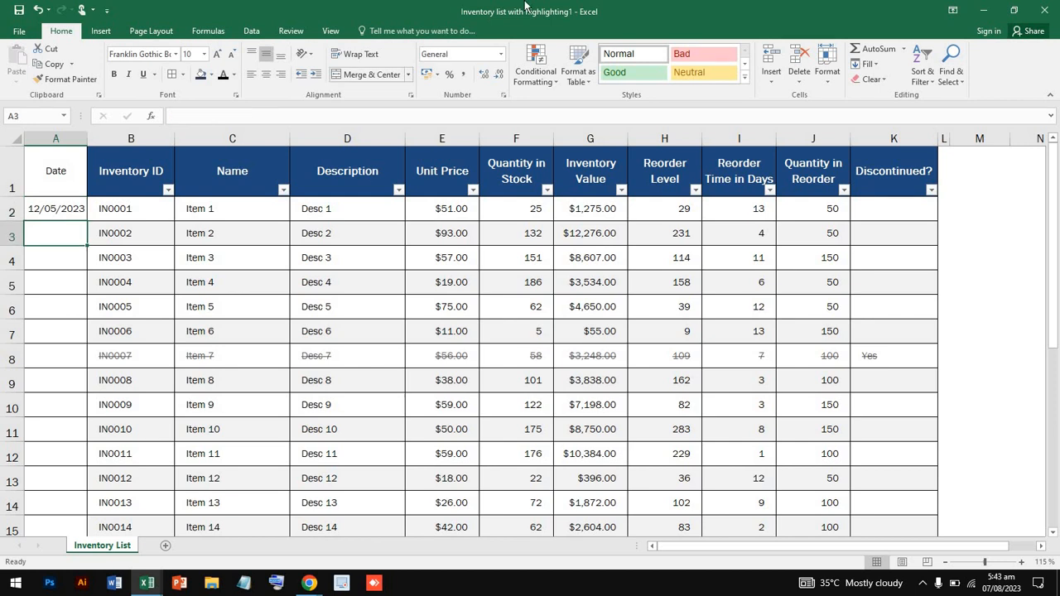
left_click(500, 54)
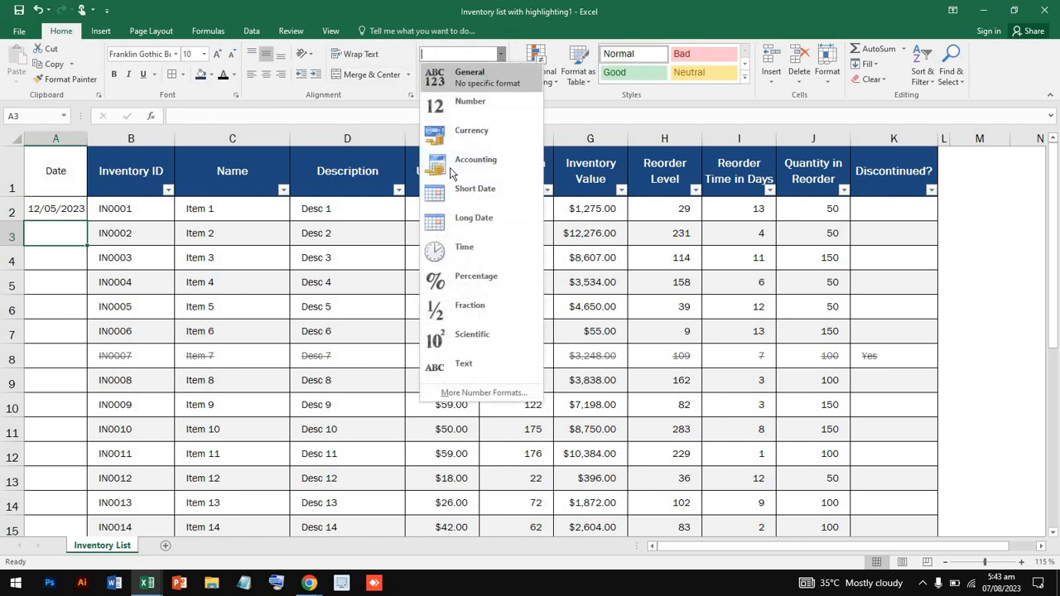
left_click(488, 192)
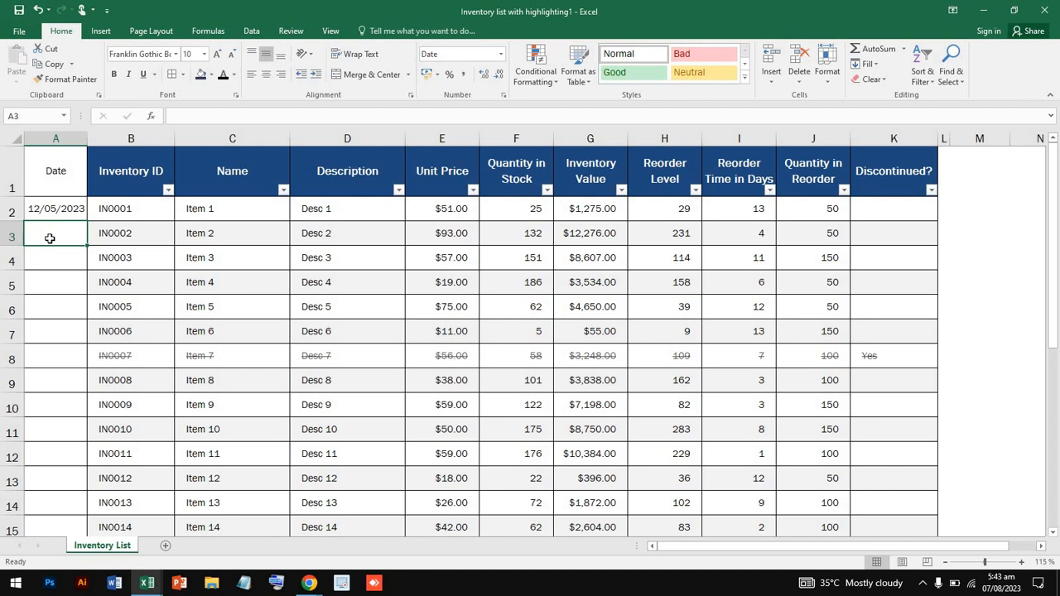
Enter the date 13/05/2023 in cell A3
double_click(46, 231)
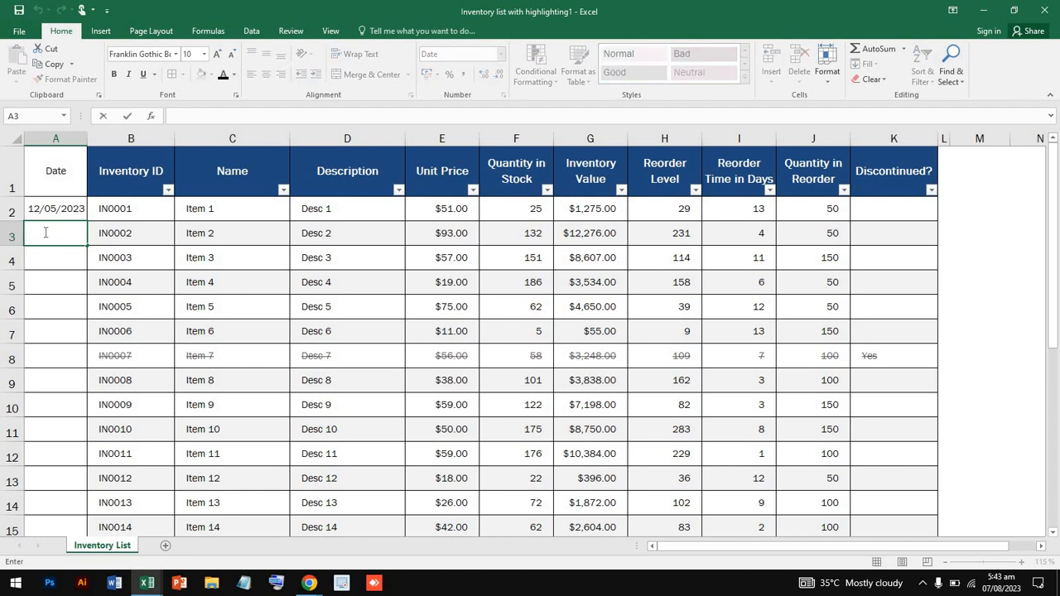
type("13/05/2023")
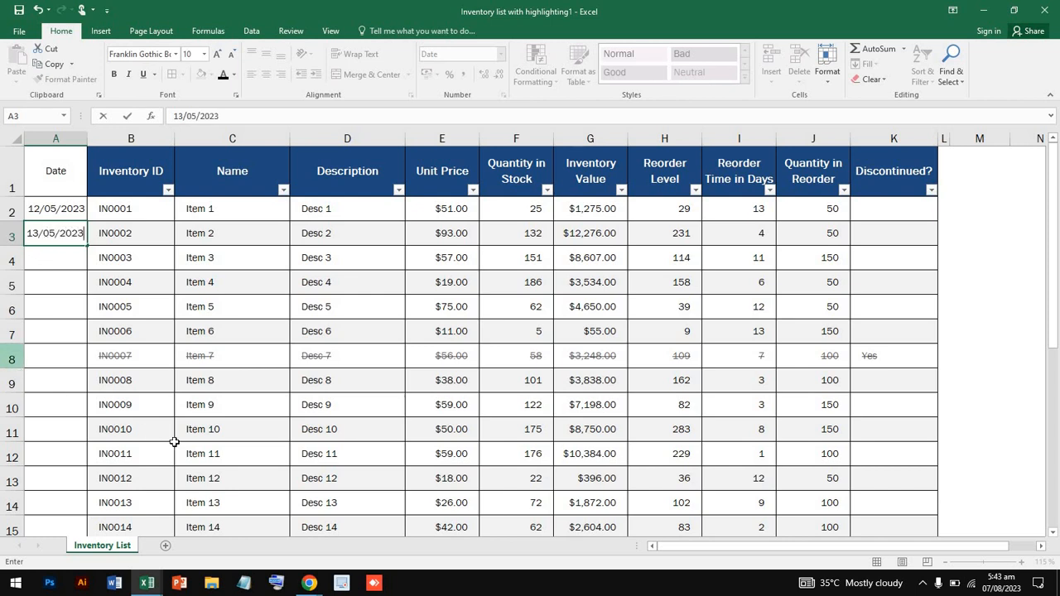
left_click(341, 583)
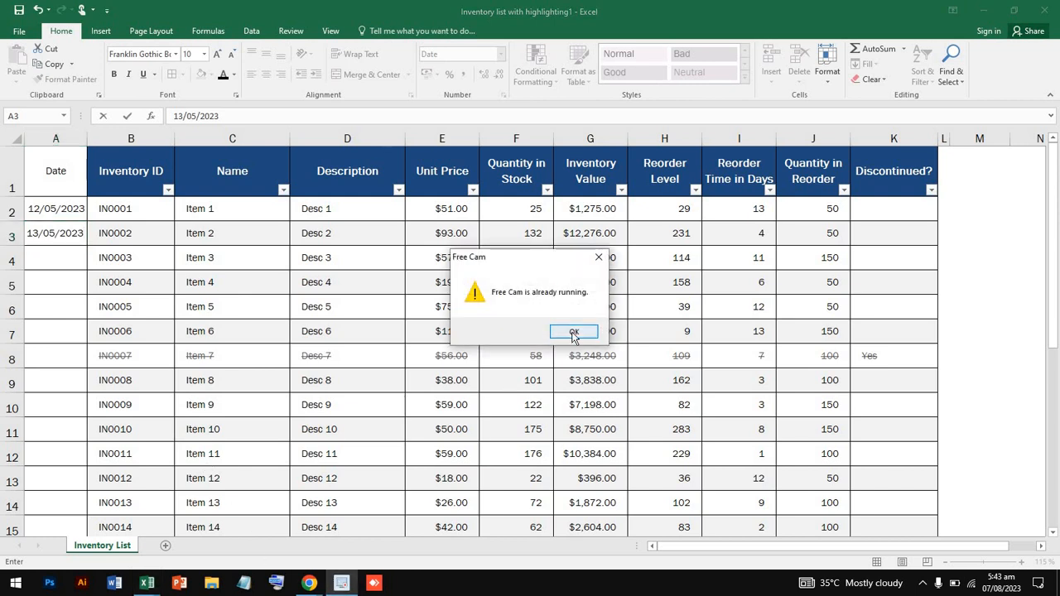
left_click(574, 332)
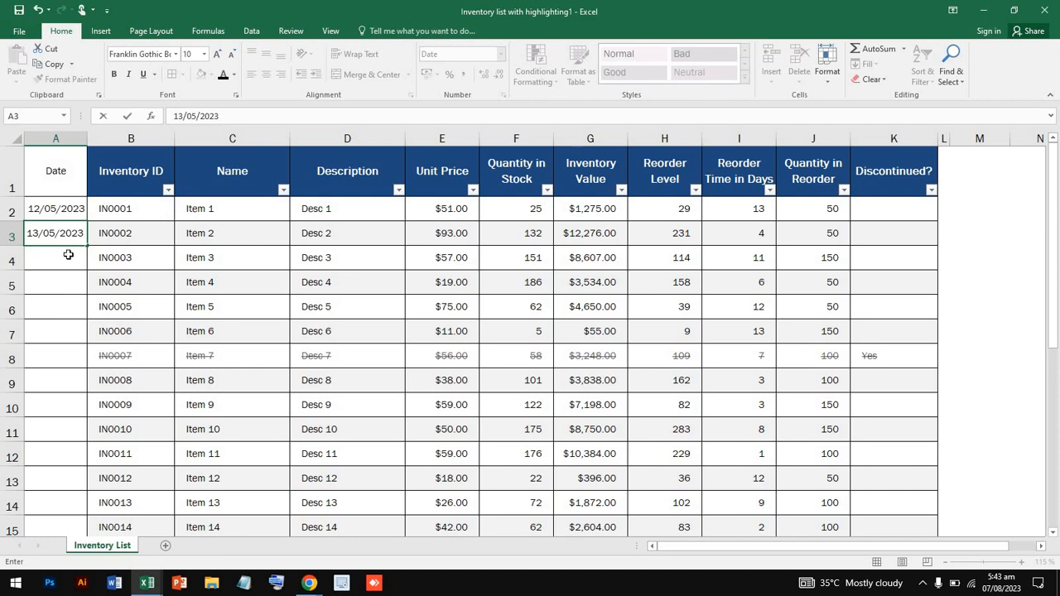
Extend the daily date series from A2:A3 down the Date column to row 26
left_click_drag(68, 257, 100, 445)
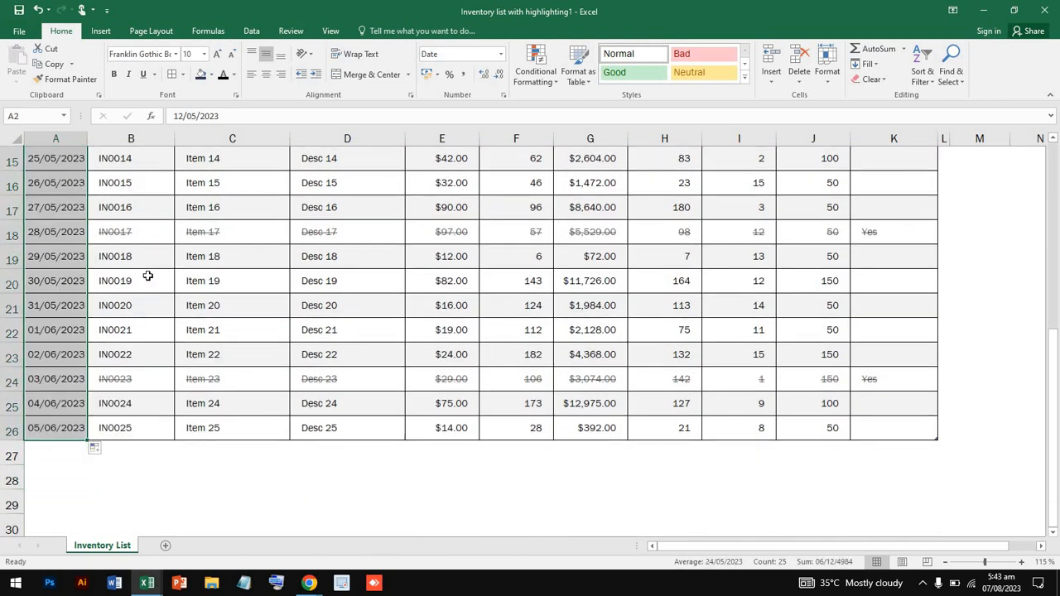
scroll(147, 274, "up", 5)
left_click(81, 251)
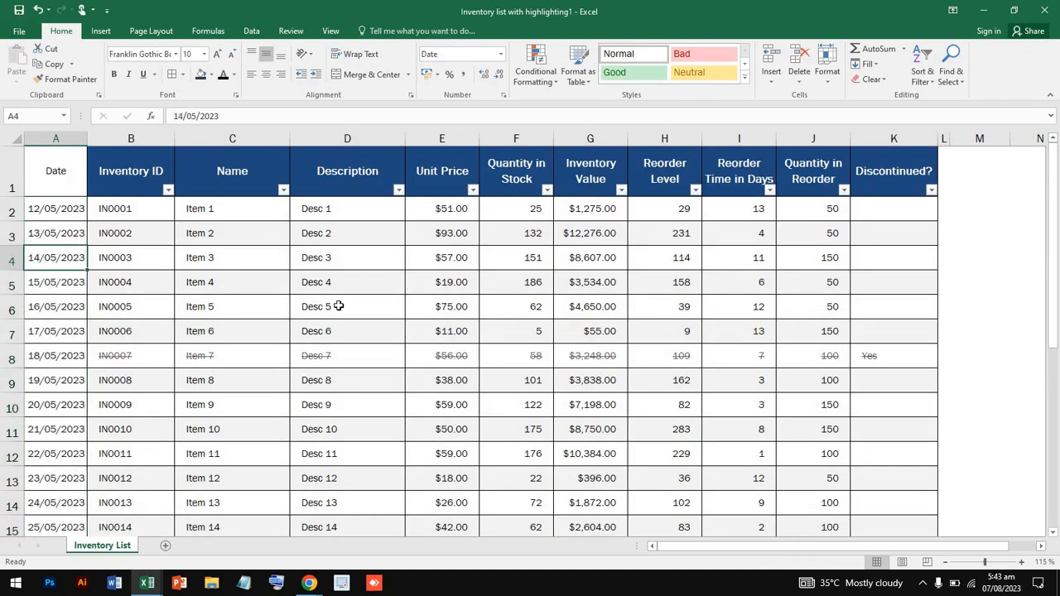
scroll(338, 307, "right", 10)
scroll(339, 306, "left", 10)
left_click(500, 54)
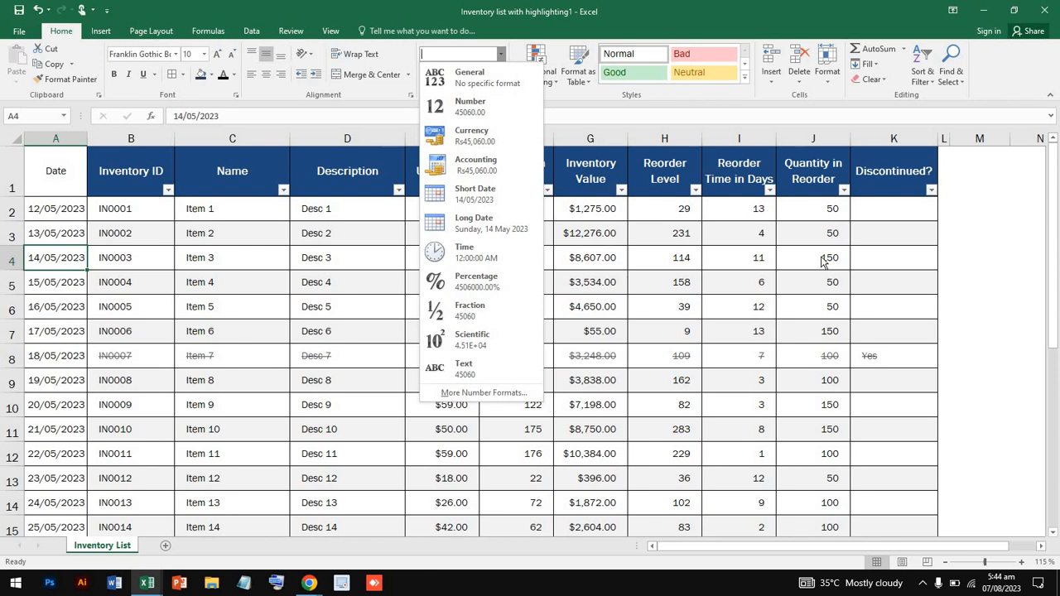
left_click(70, 233)
left_click(71, 233)
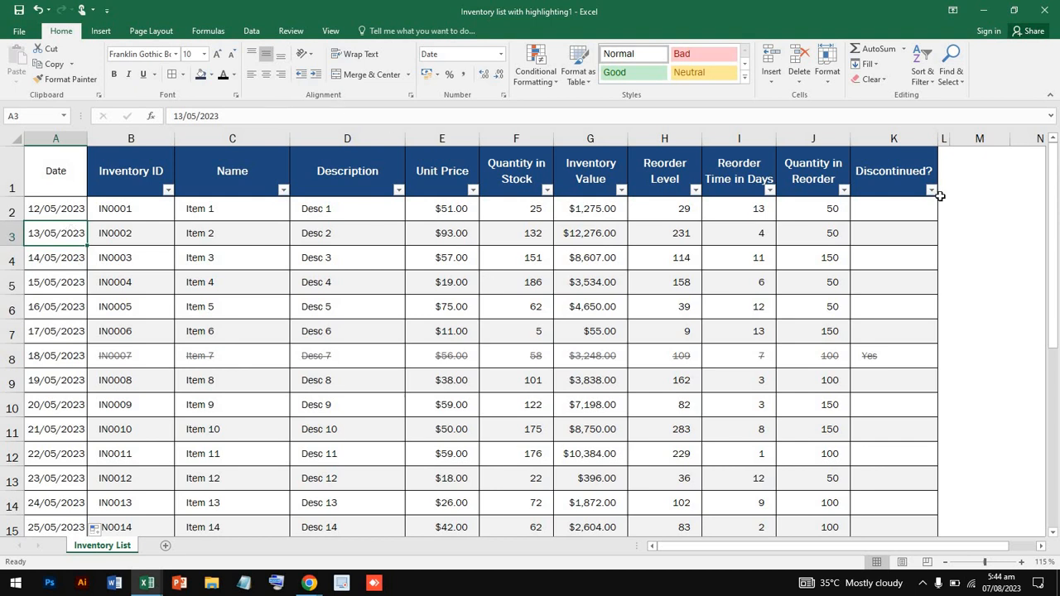
Format the empty cell Q7 as Text and enter "a" in it
scroll(940, 196, "right", 5)
left_click(373, 332)
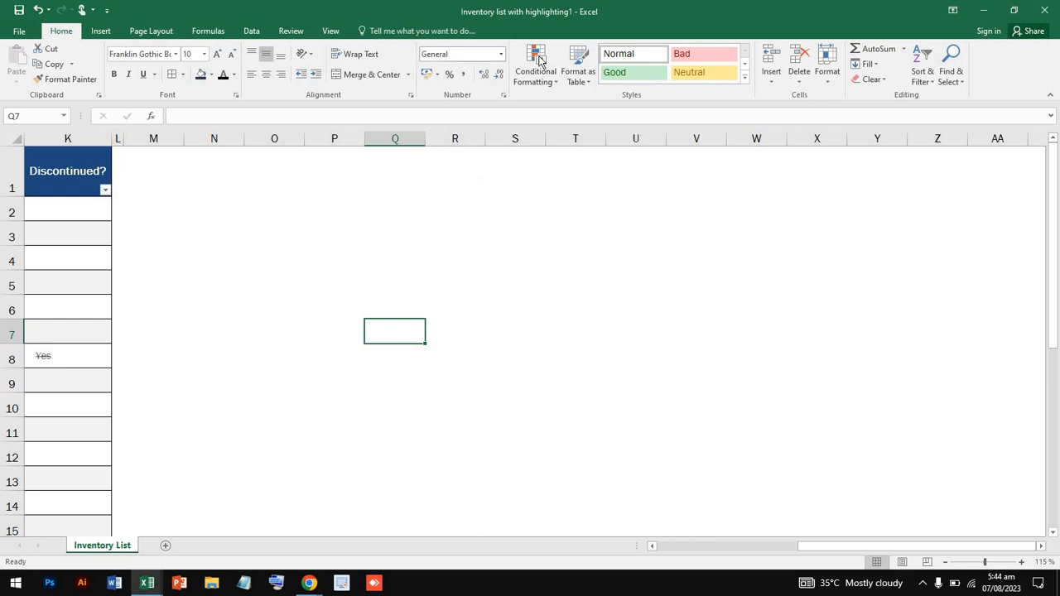
left_click(500, 53)
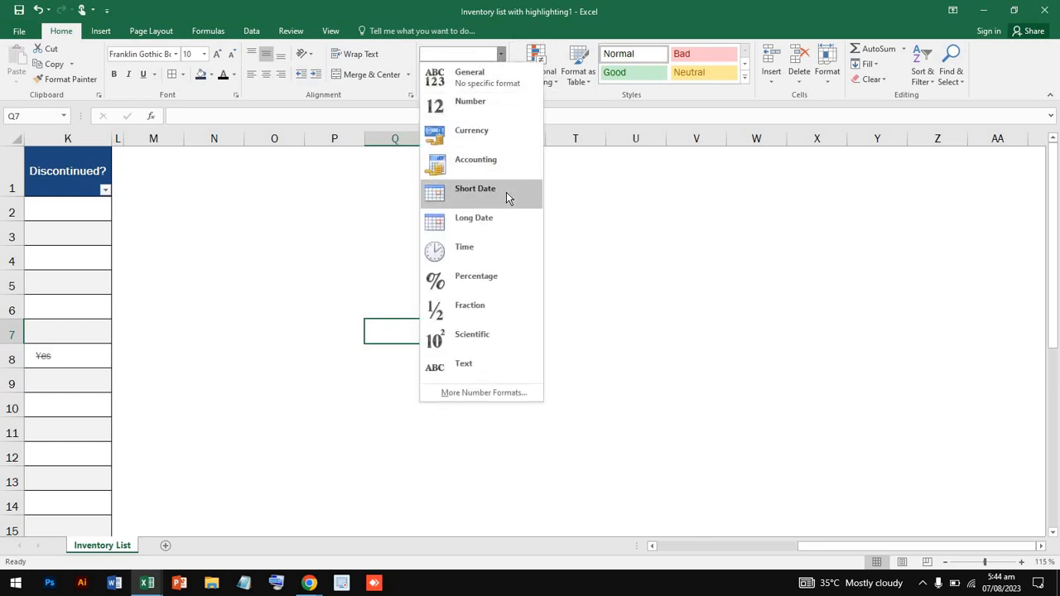
left_click(485, 370)
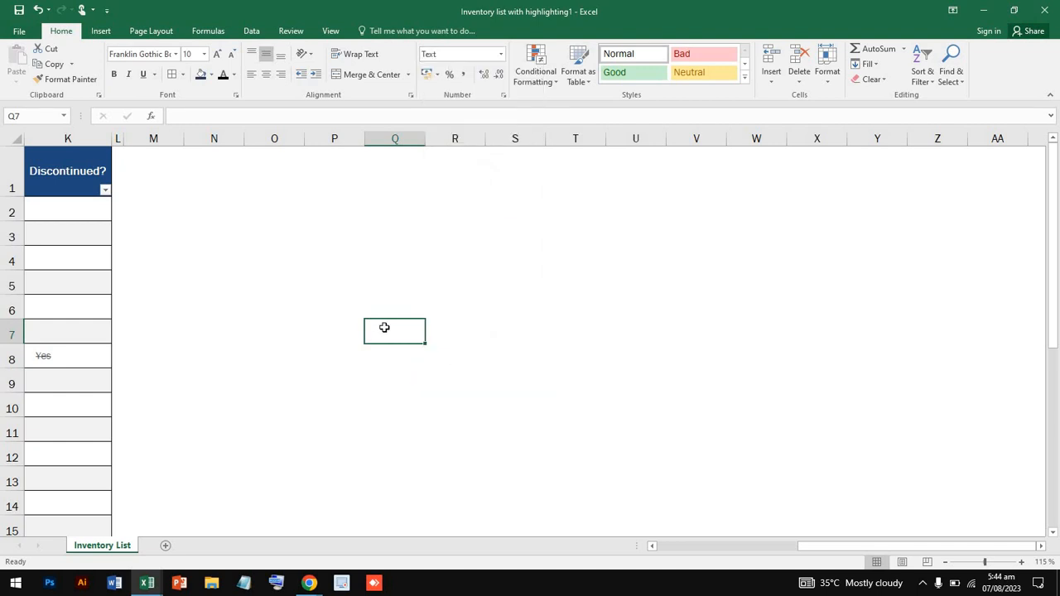
type("a")
key("Return")
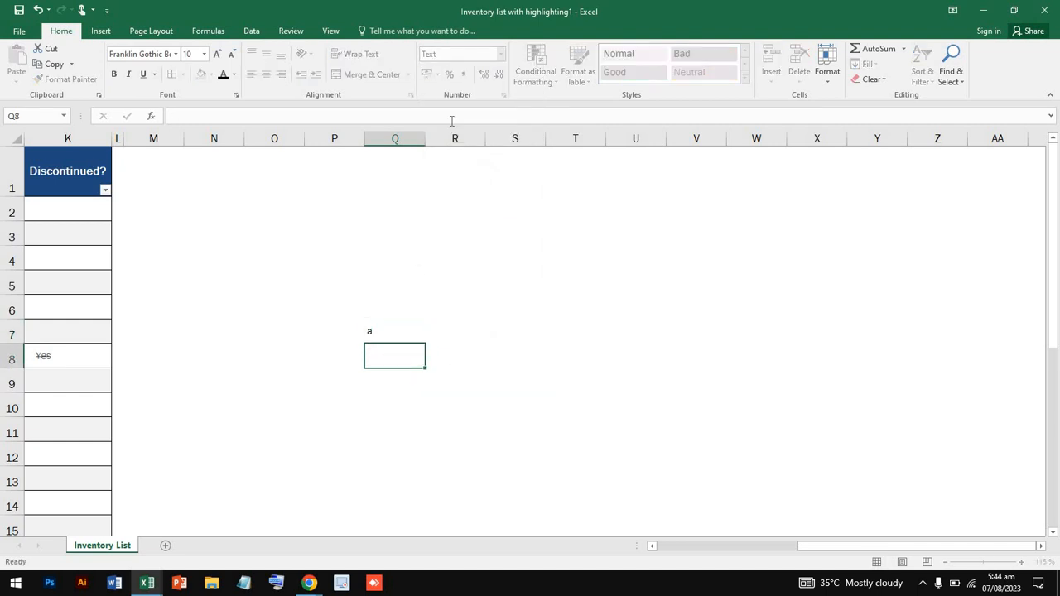
Format cell Q8 as Text and enter "b" in it
left_click(500, 55)
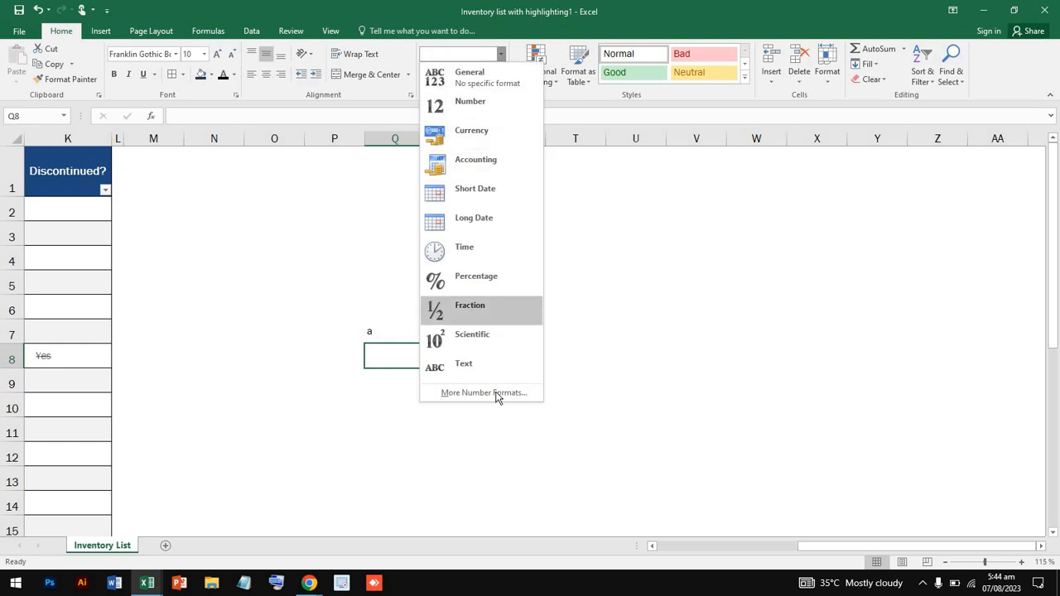
left_click(499, 367)
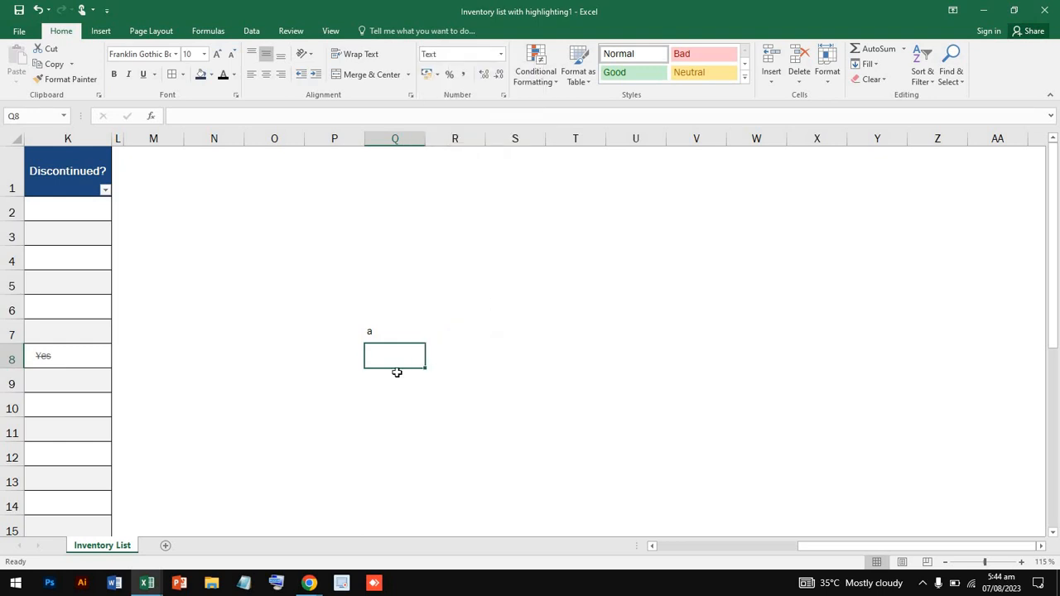
type("b")
Fill the letters in Q7:Q8 down to Q9 and clear the contents of Q5:R11
left_click(416, 332)
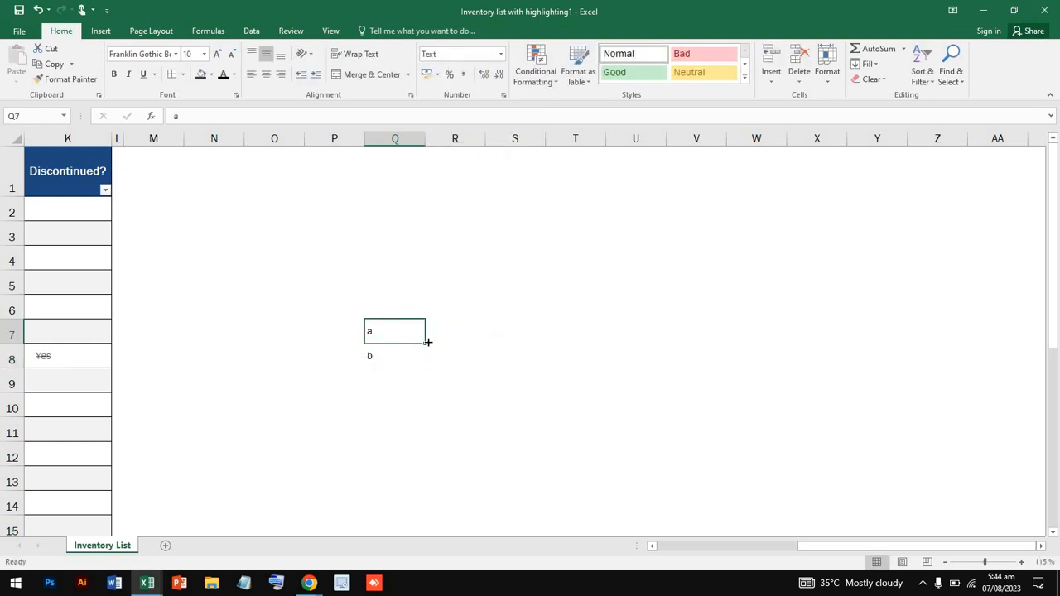
left_click_drag(414, 331, 420, 400)
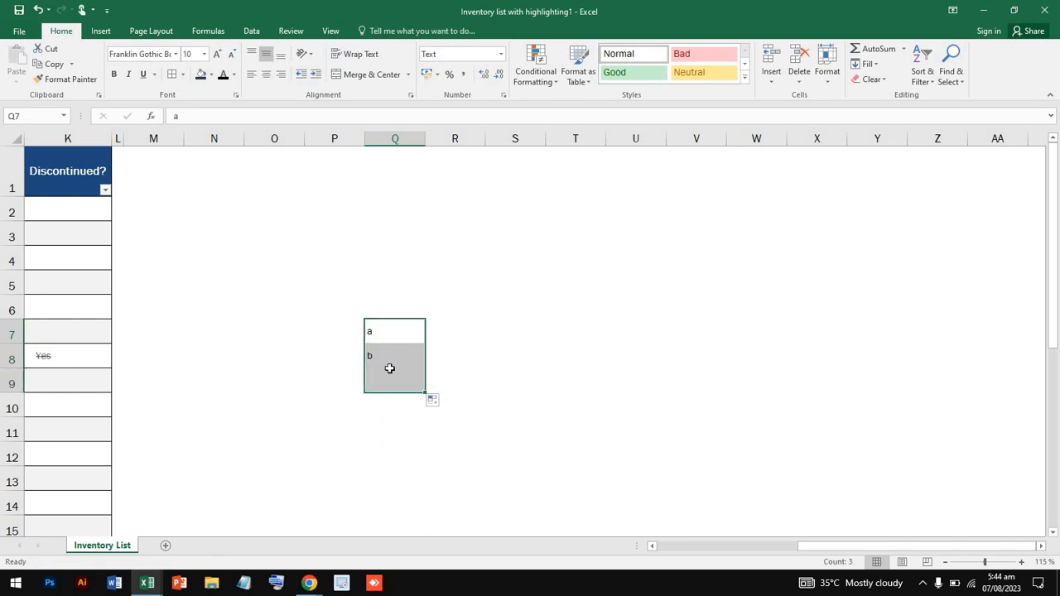
left_click_drag(372, 287, 449, 427)
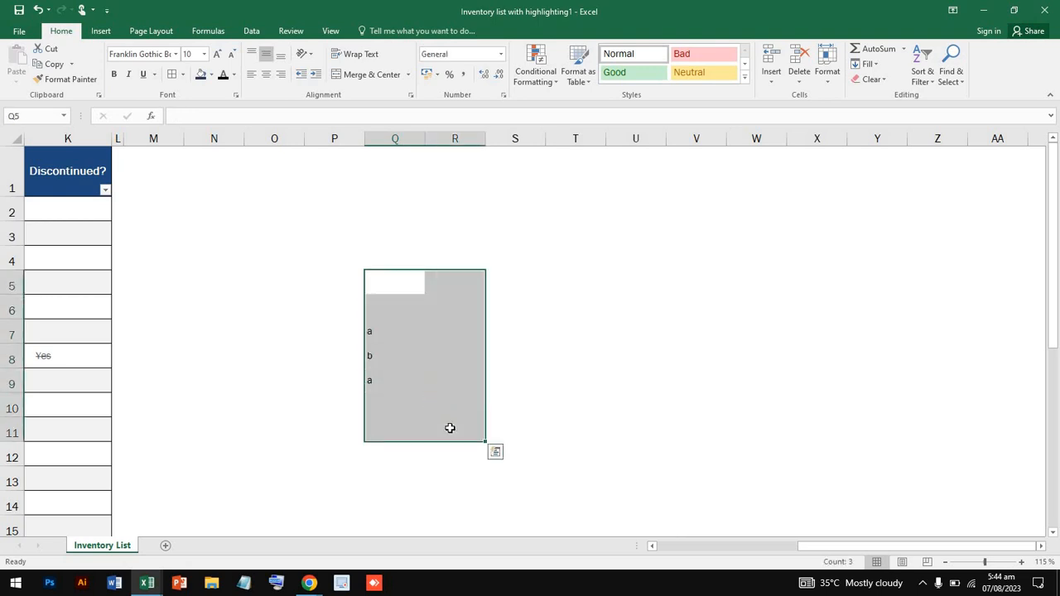
key("Delete")
scroll(378, 323, "right", 1)
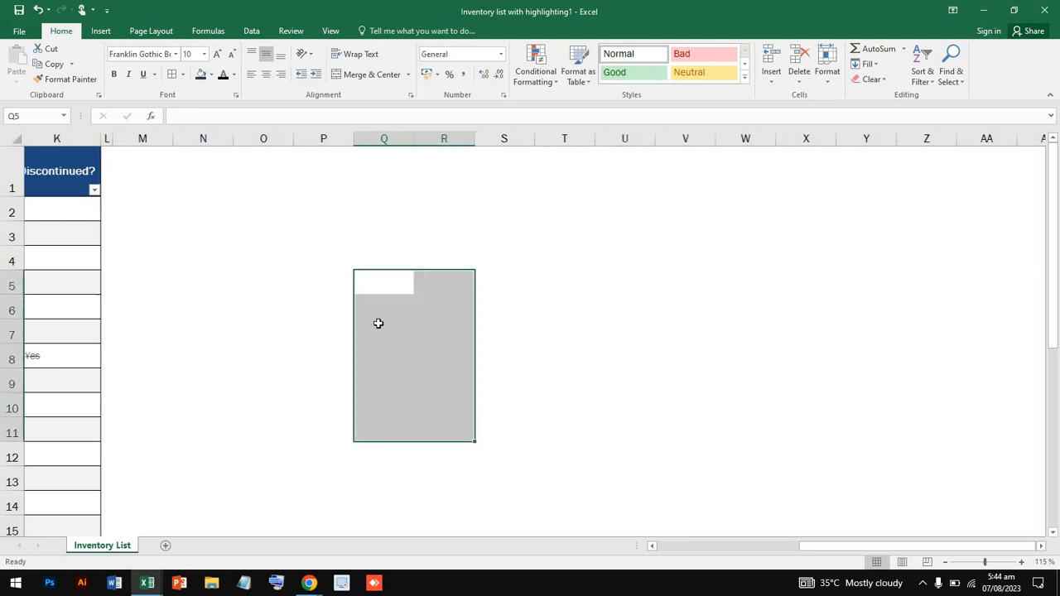
scroll(379, 323, "left", 5)
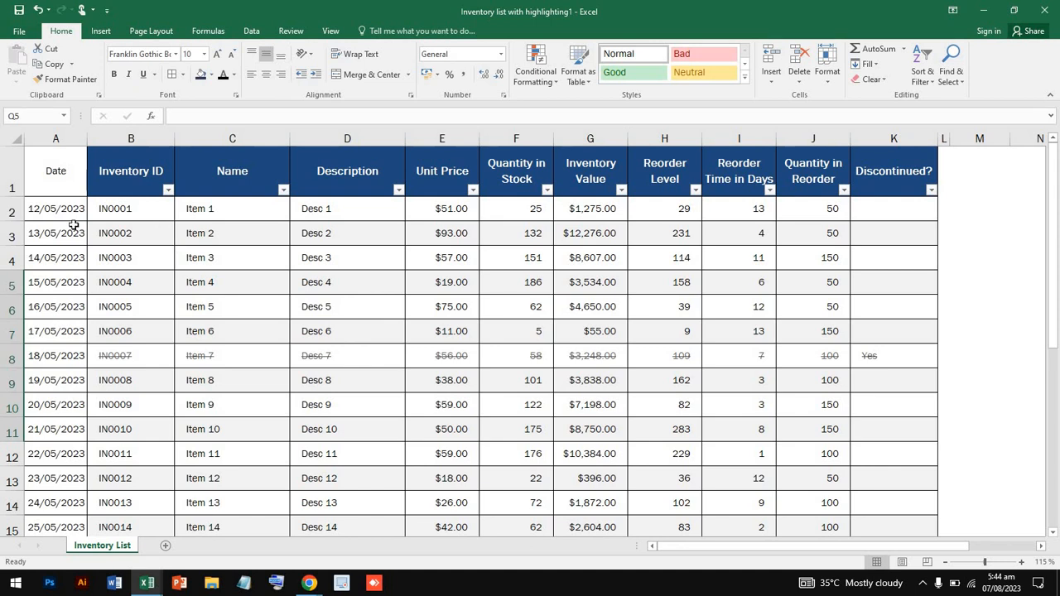
Examine the Highlight Cells Rules offered by Conditional Formatting and look through the inventory rows down to row 26
left_click(73, 212)
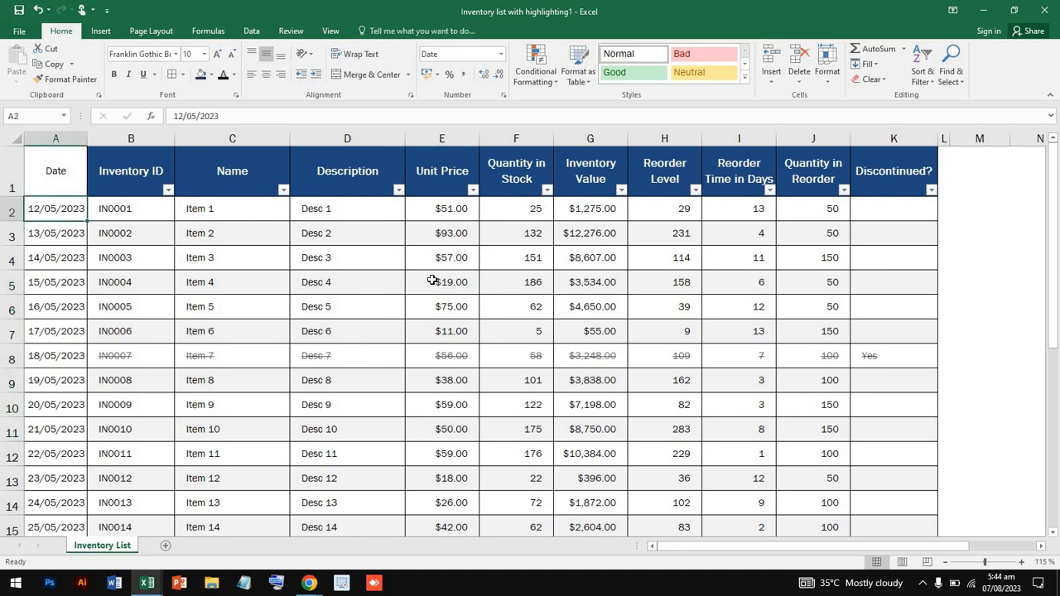
left_click(545, 74)
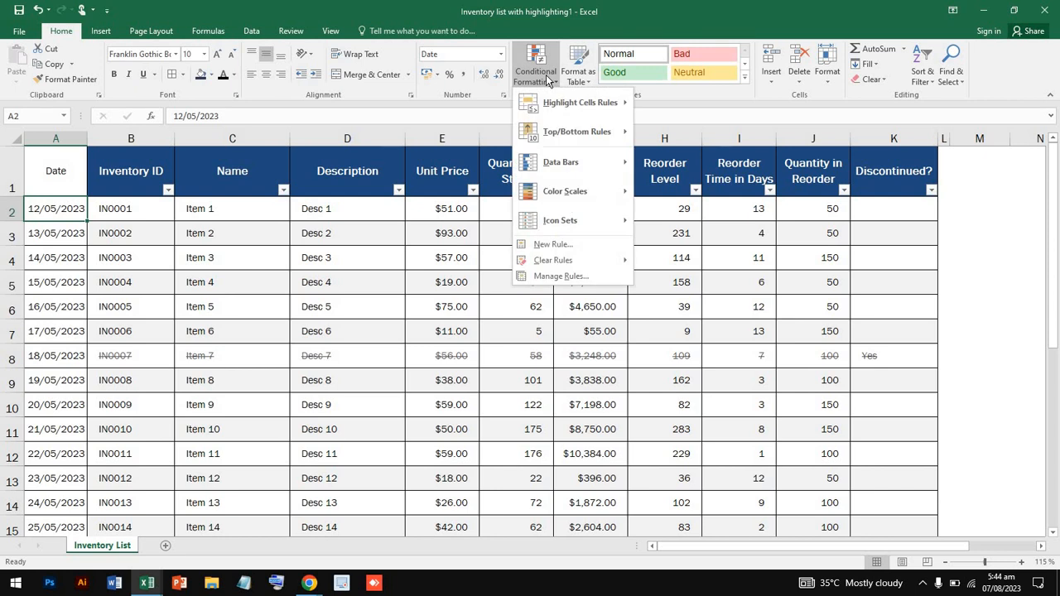
mouse_move(576, 103)
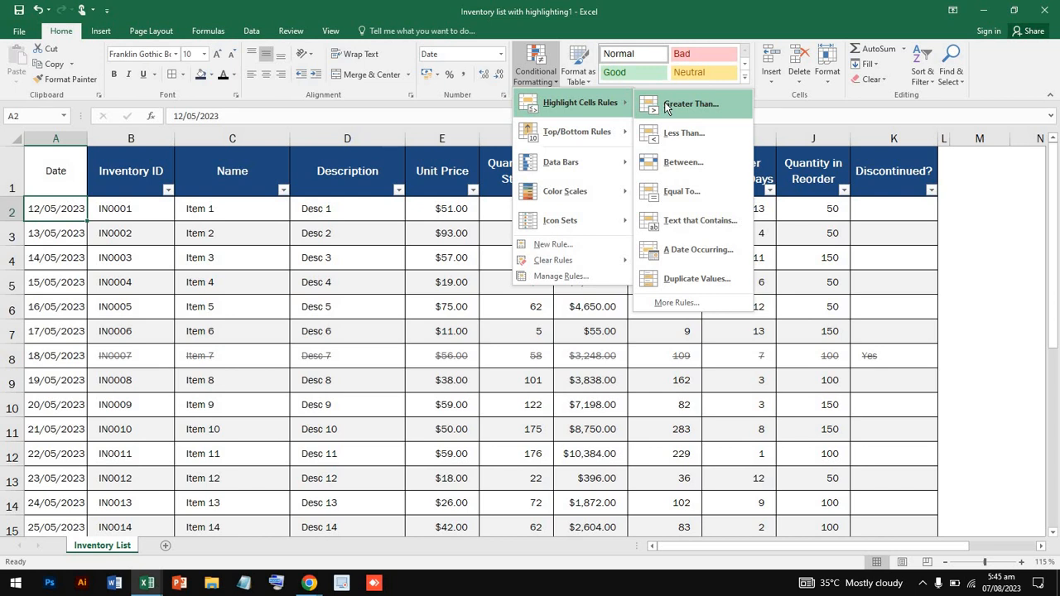
left_click(466, 232)
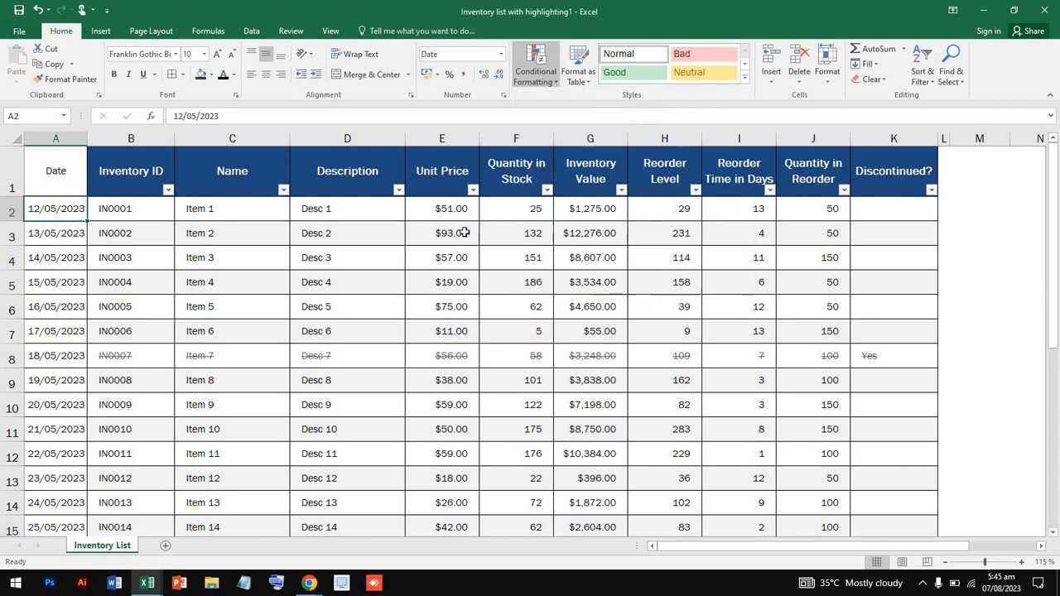
scroll(464, 232, "down", 1)
scroll(464, 232, "down", 4)
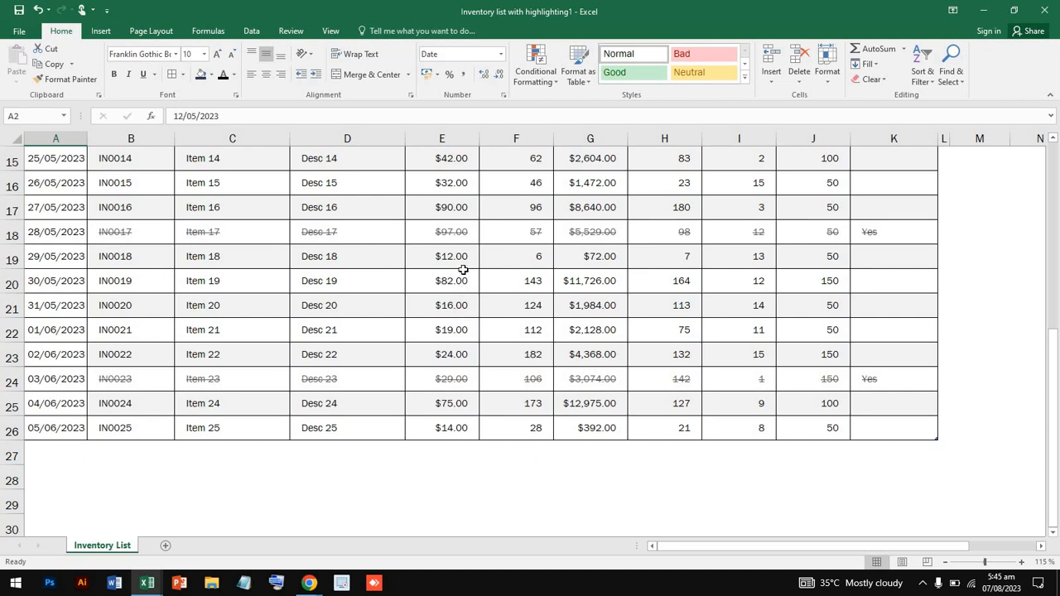
scroll(462, 258, "up", 1)
scroll(462, 258, "up", 4)
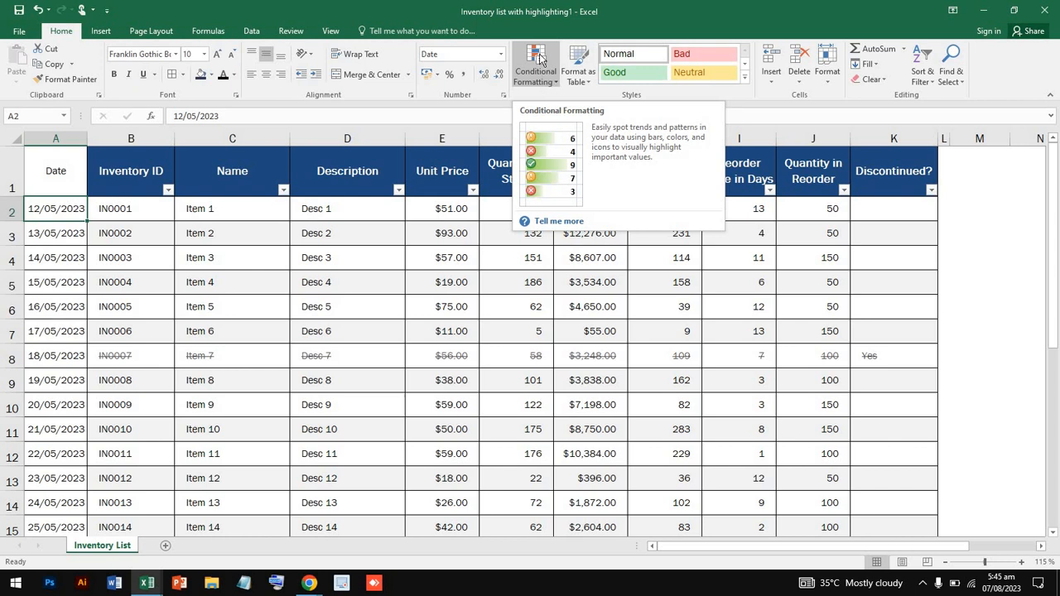
left_click(545, 88)
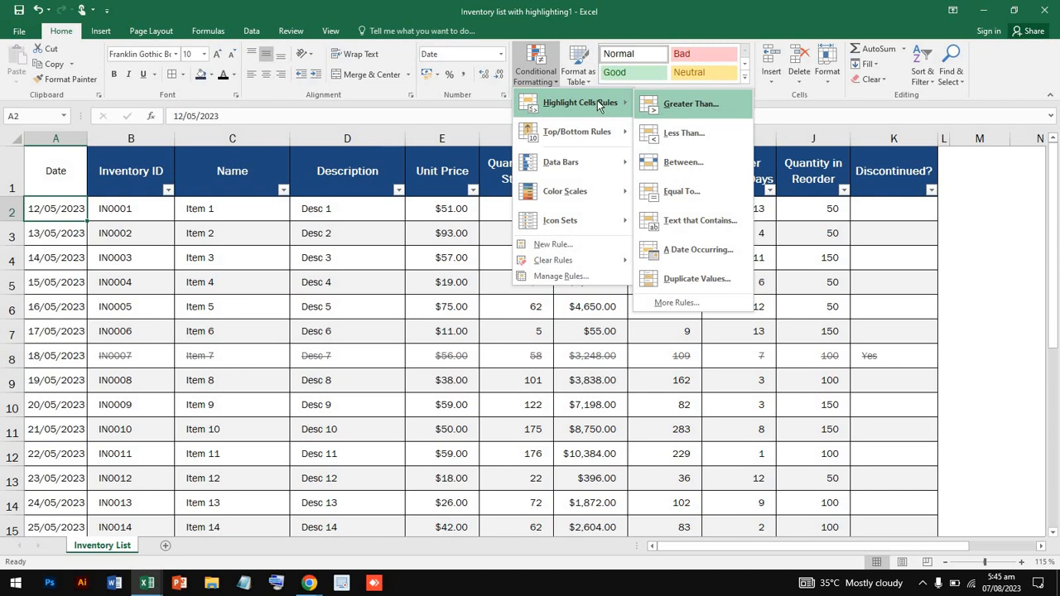
left_click(457, 247)
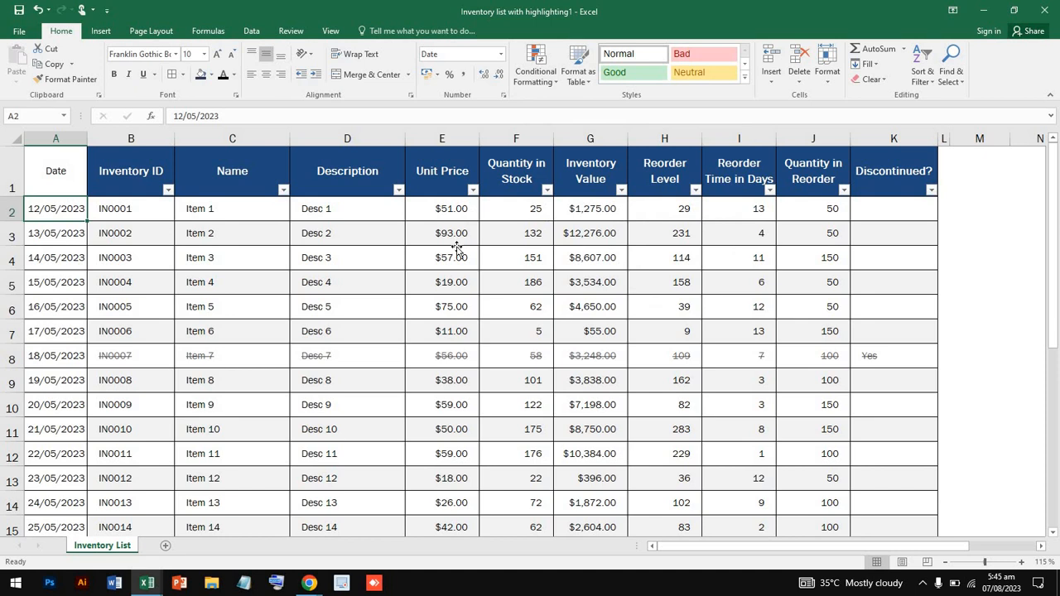
left_click(456, 248)
left_click(460, 278)
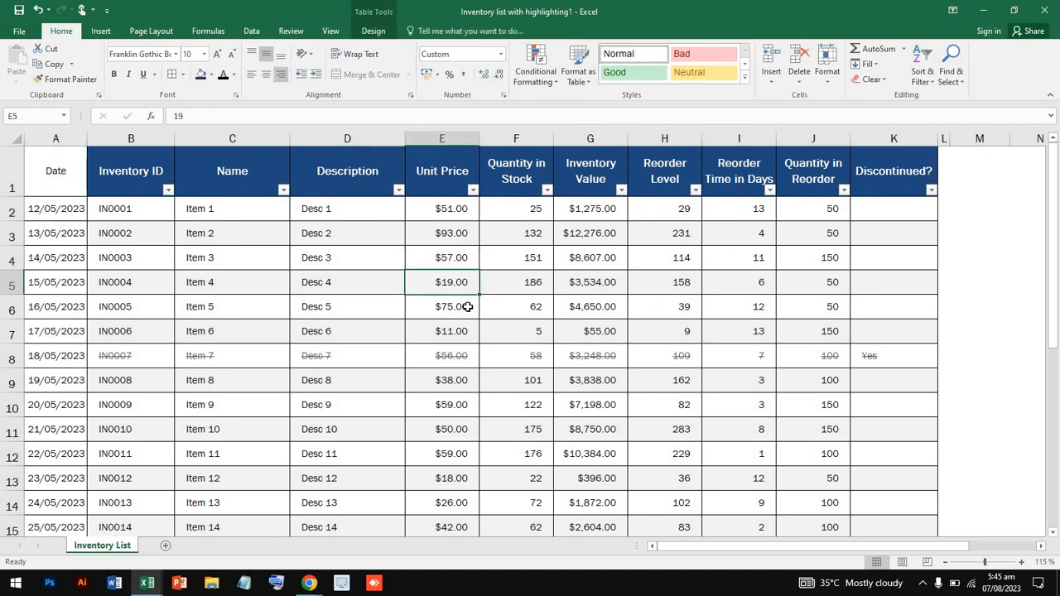
Try a dark fill colour on the Unit Price cell E3 and undo it
left_click(467, 305)
left_click(460, 238)
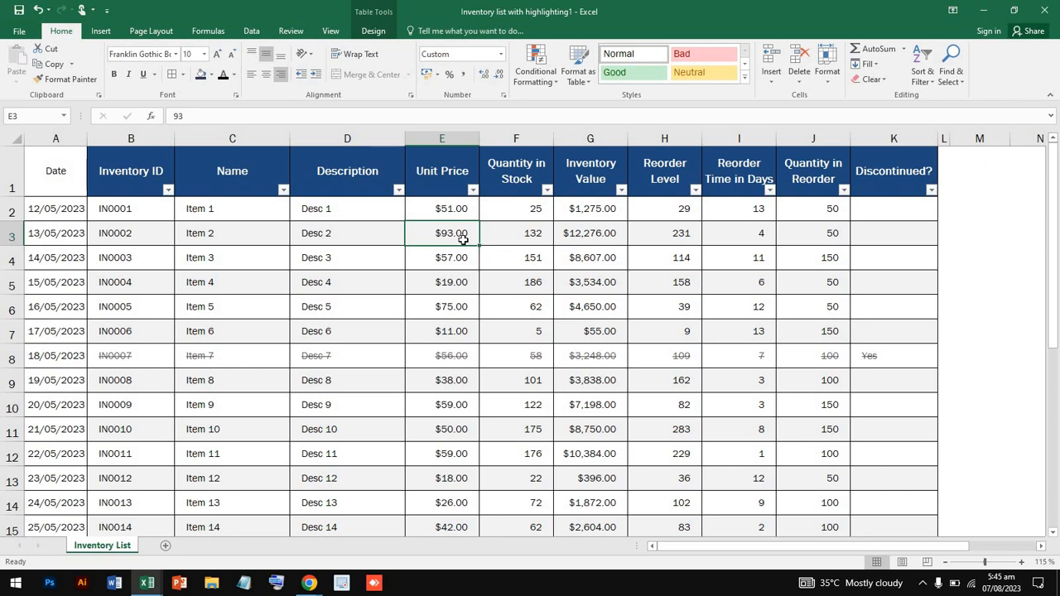
left_click(201, 74)
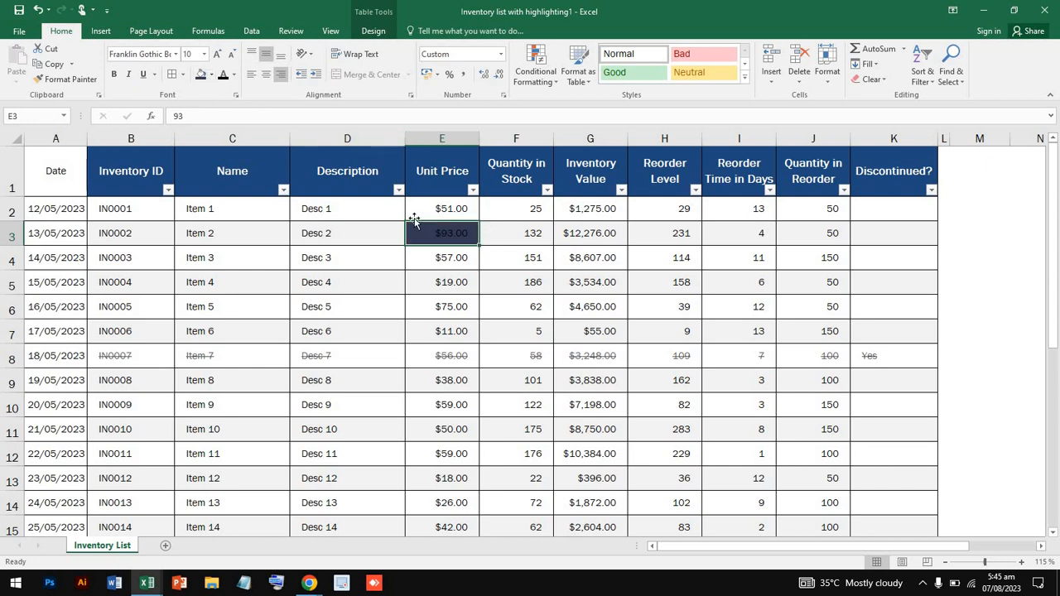
key("ctrl+z")
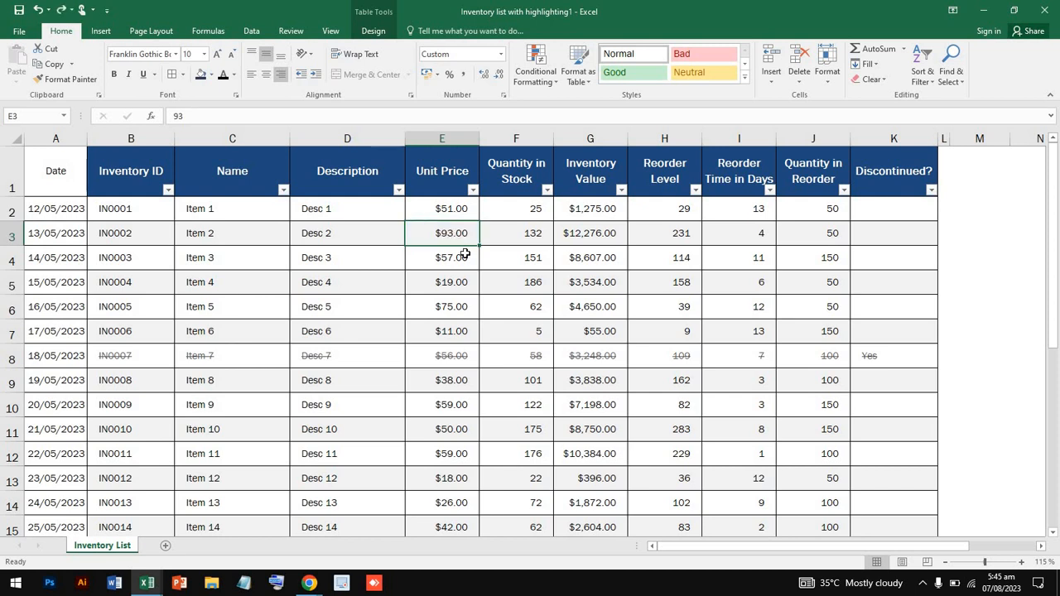
Add a Greater Than highlight rule to cell E3 with the value "20 $" and Light Red Fill with Dark Red Text
left_click(552, 83)
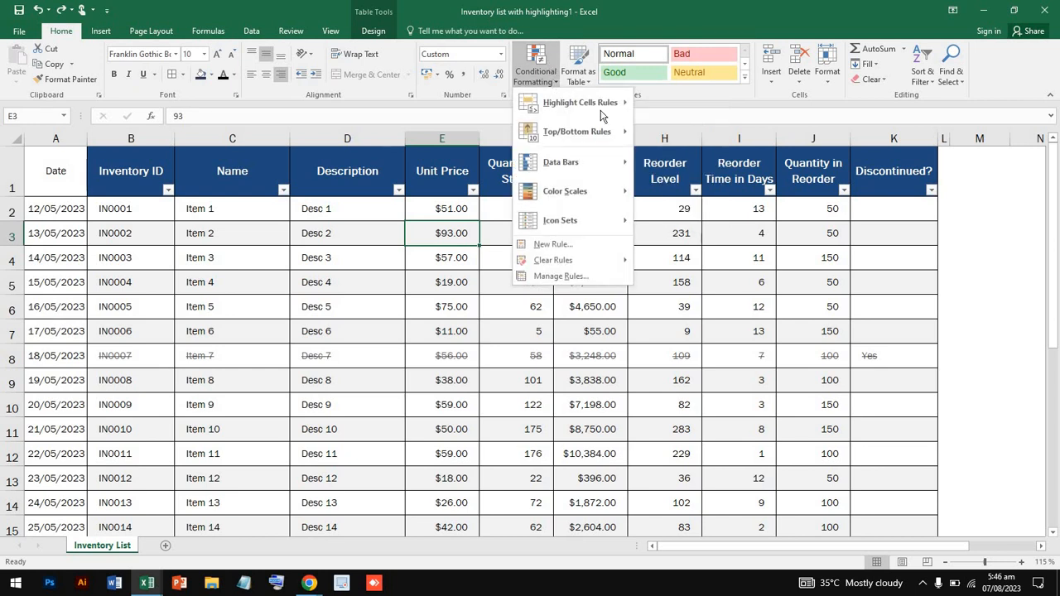
mouse_move(617, 107)
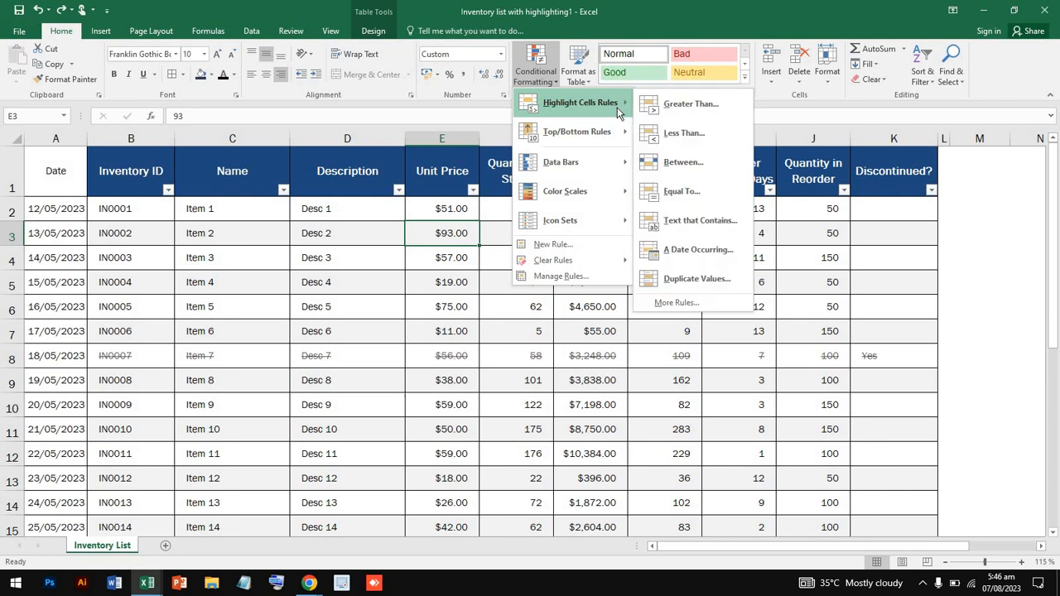
left_click(677, 105)
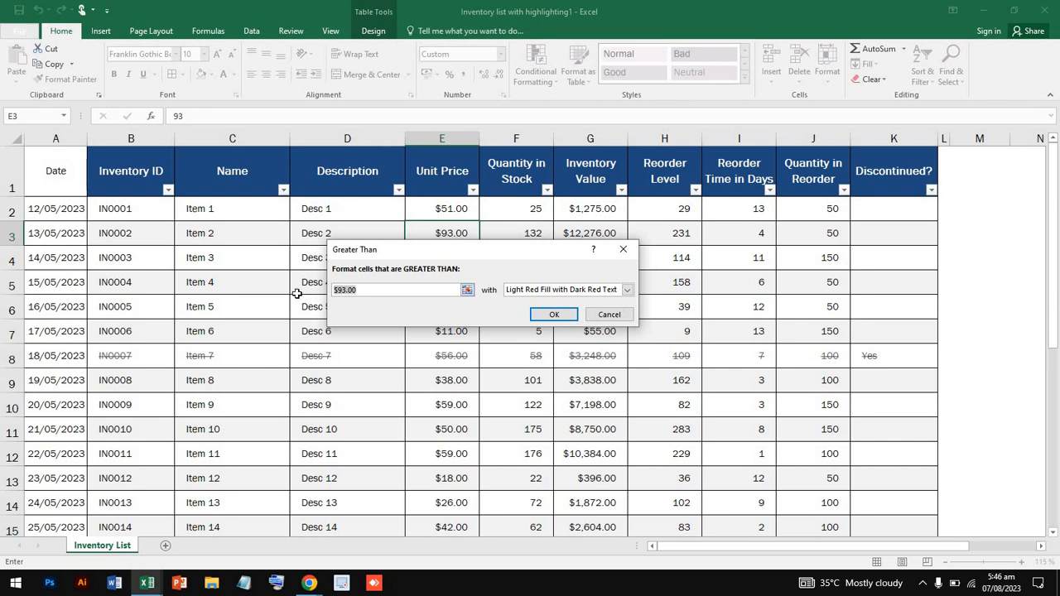
key("BackSpace")
type("20")
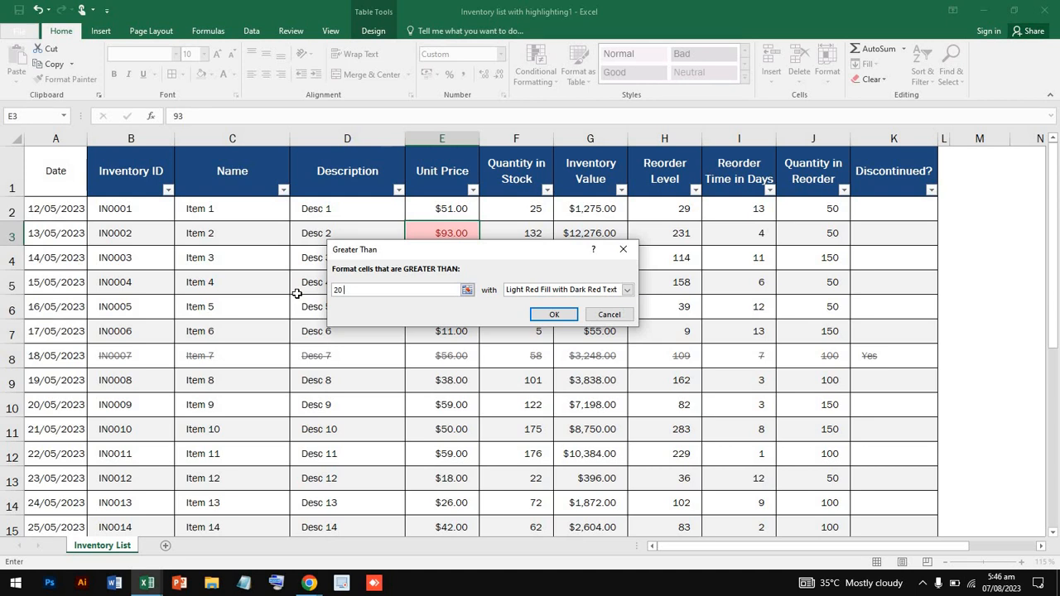
type(" &")
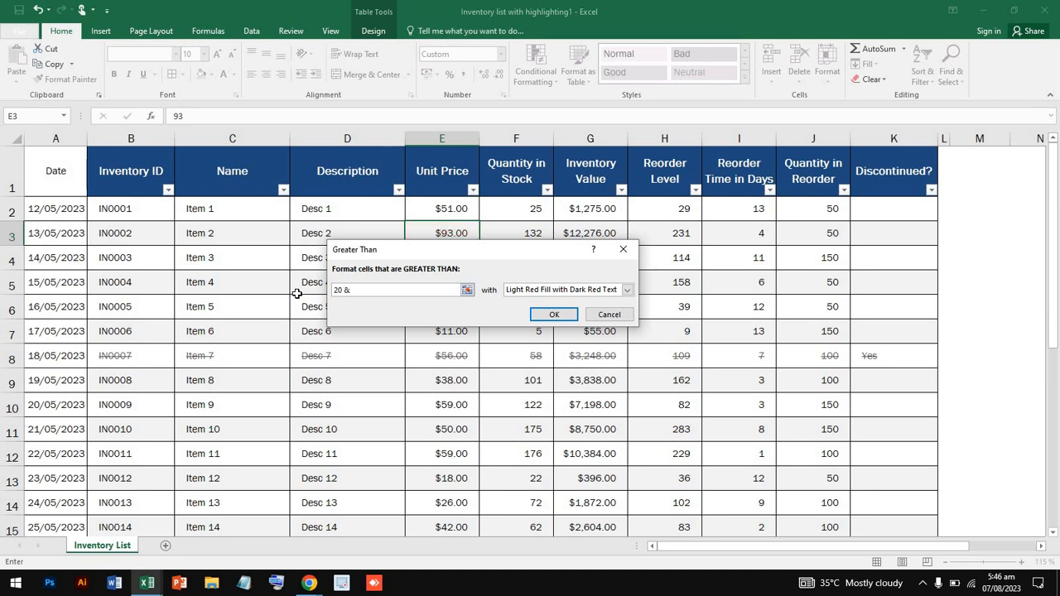
key("BackSpace")
key("BackSpace")
type("$")
left_click(628, 290)
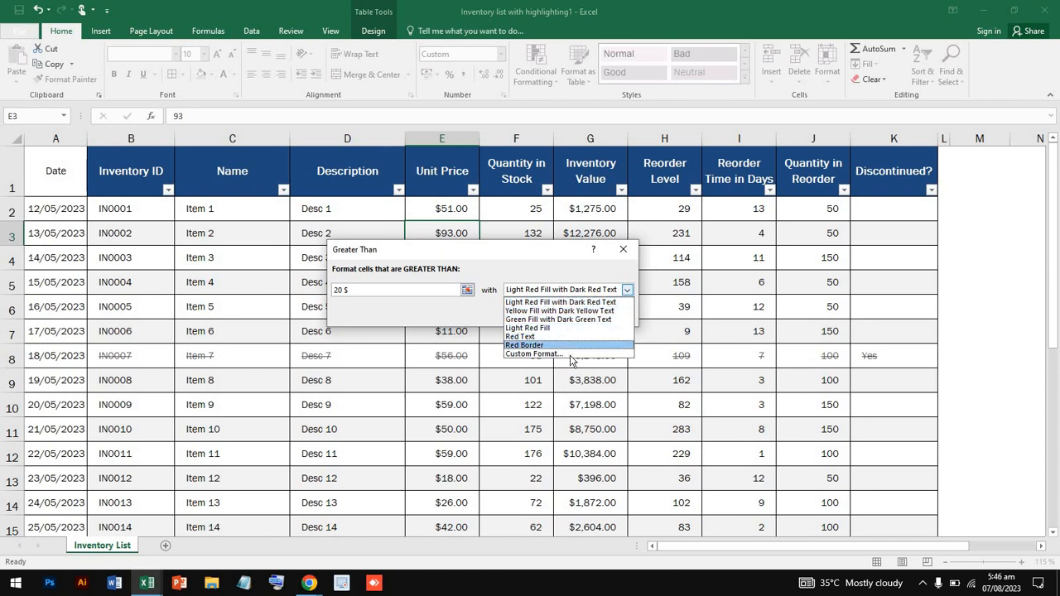
left_click(590, 303)
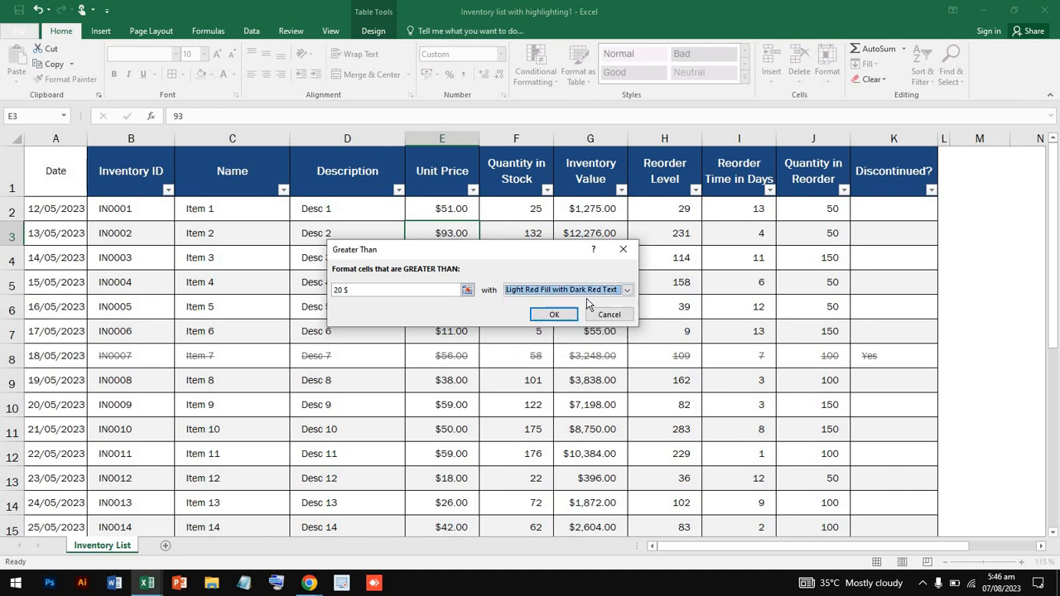
left_click(554, 314)
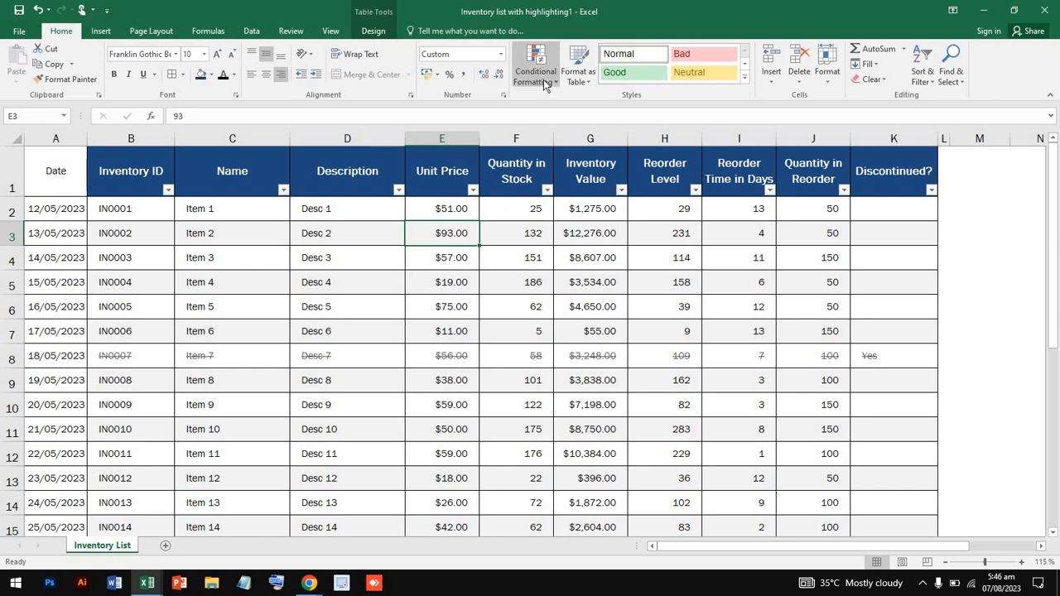
Examine the Highlight Cells Rules and Top/Bottom Rules of Conditional Formatting for the Name cell C2
left_click(256, 210)
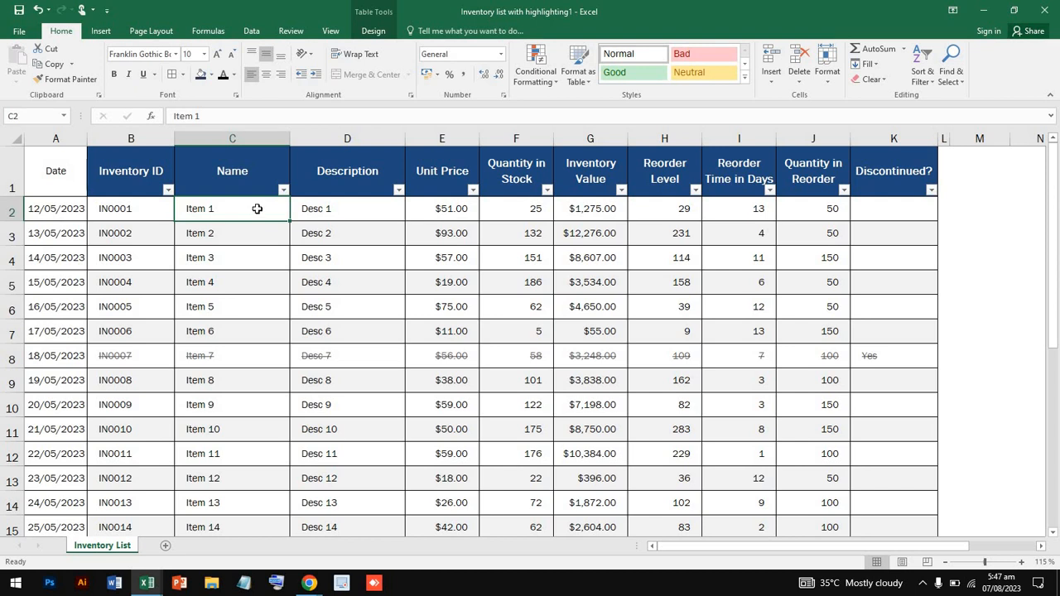
left_click(548, 83)
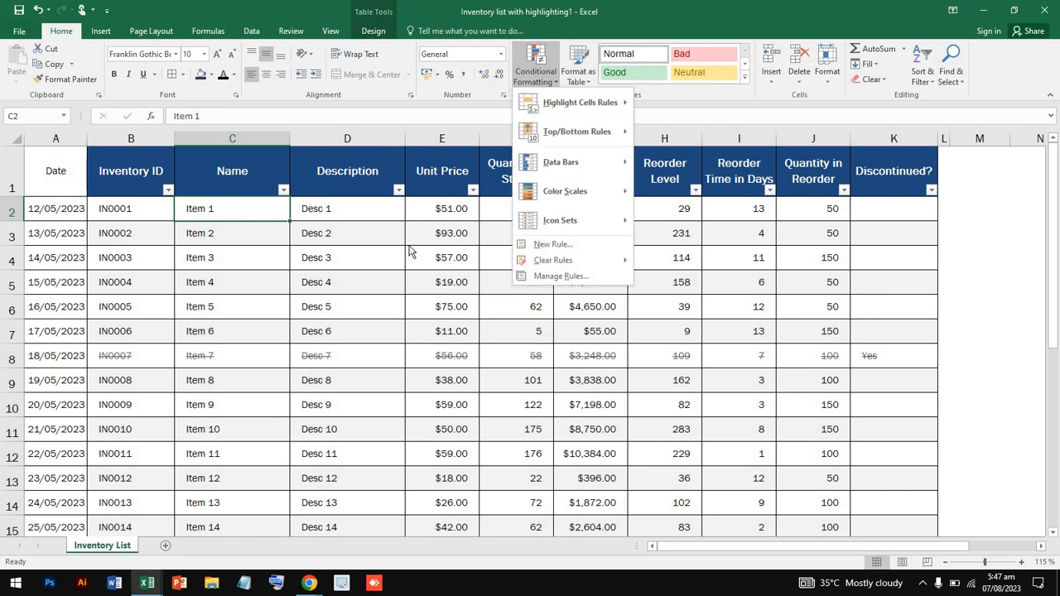
mouse_move(572, 103)
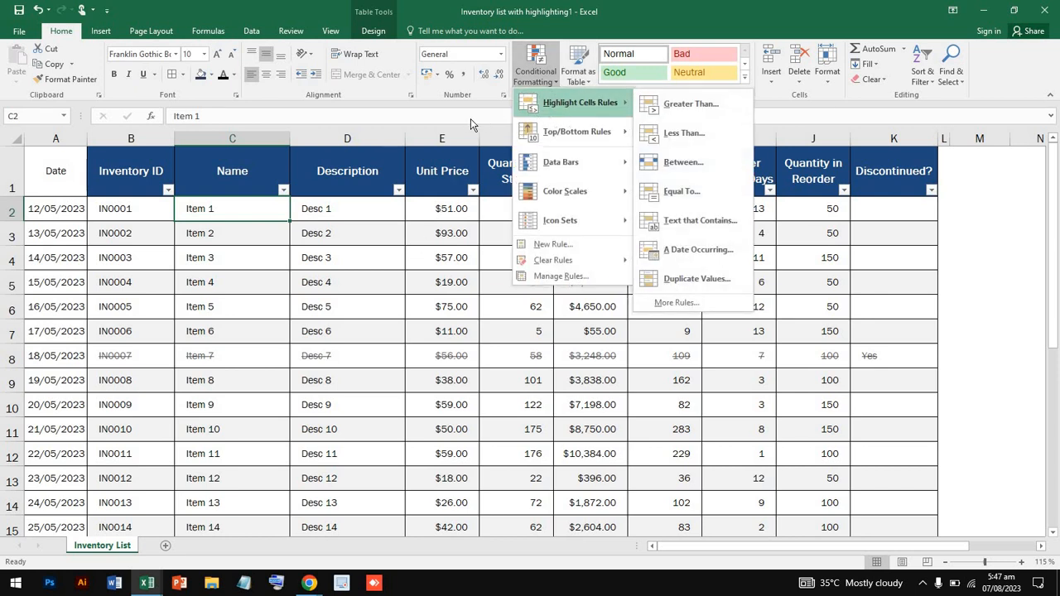
left_click(443, 237)
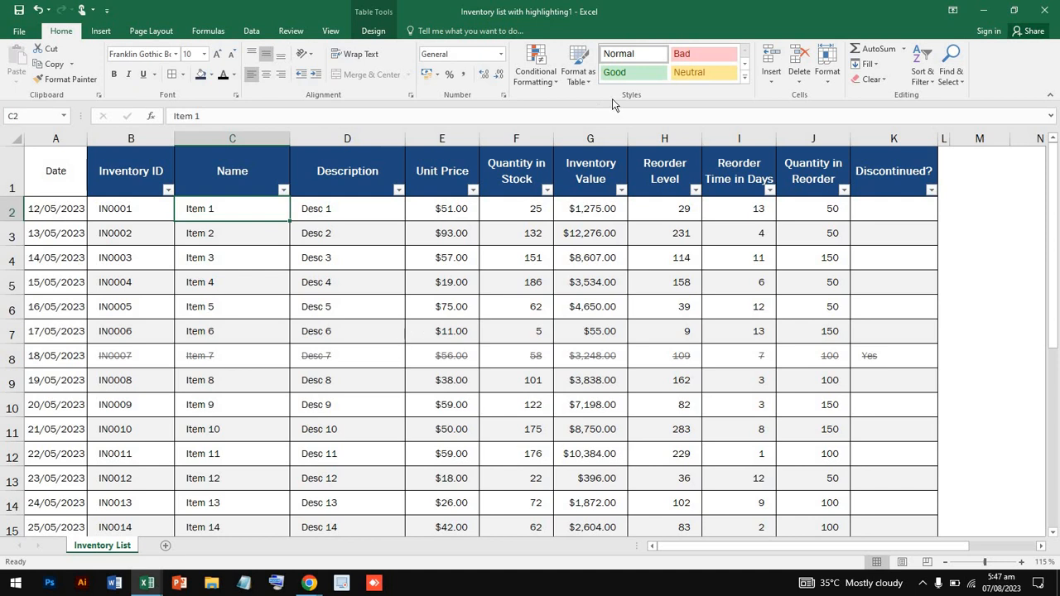
left_click(545, 77)
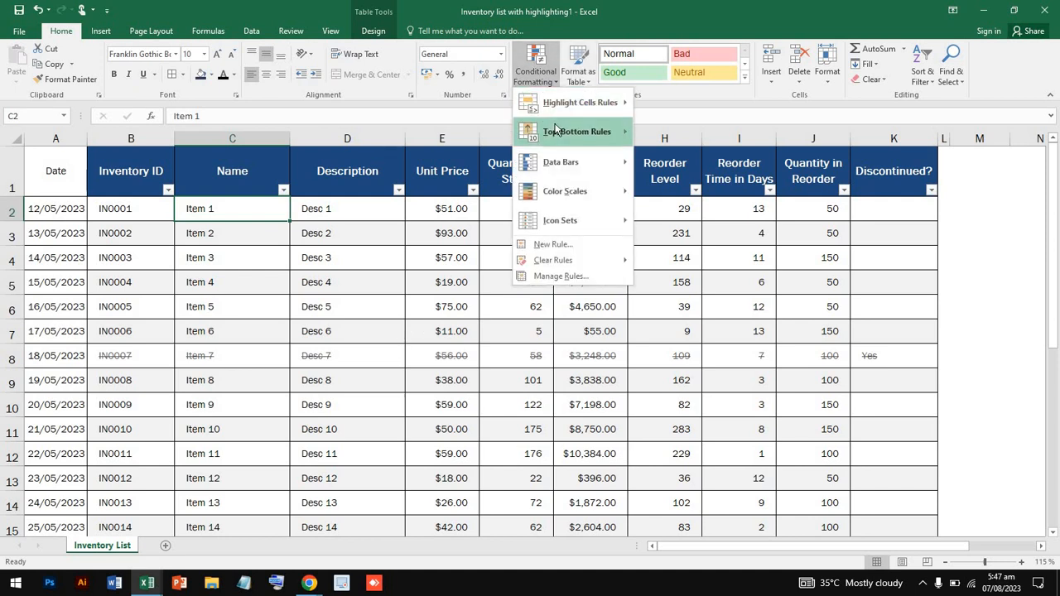
mouse_move(554, 131)
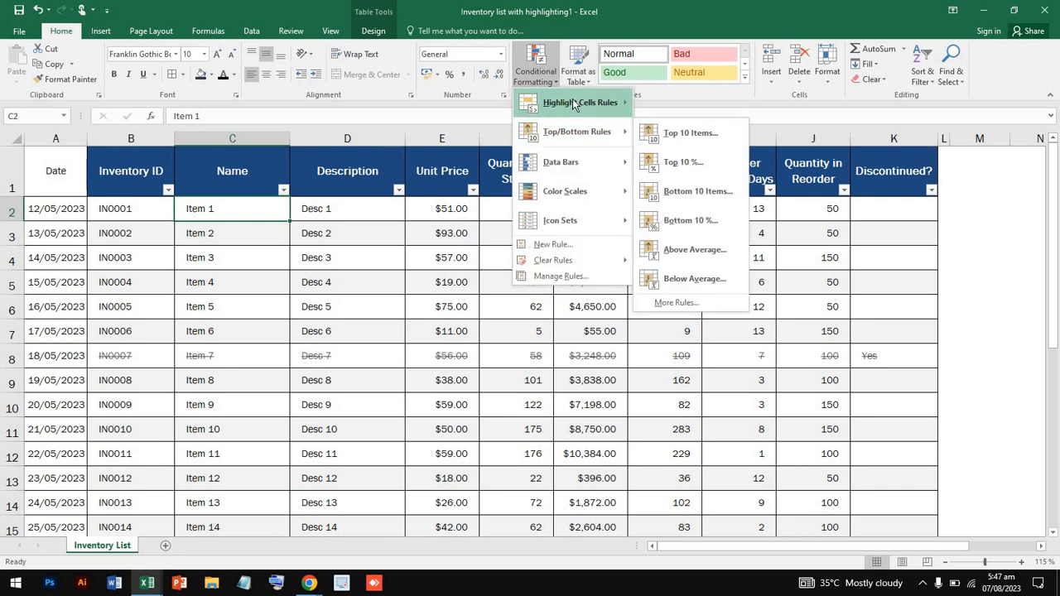
mouse_move(576, 102)
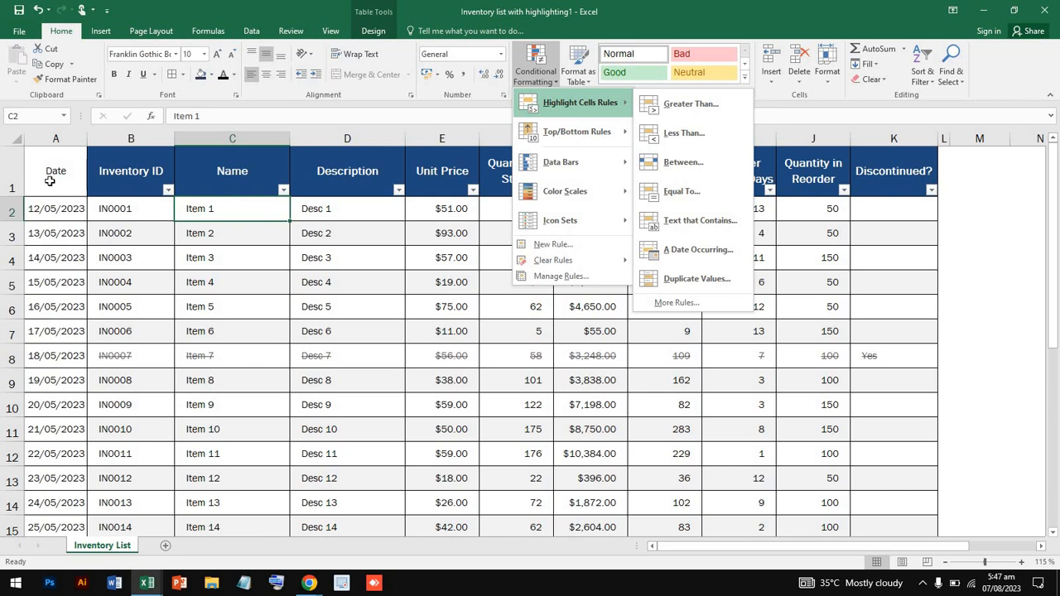
Open the A Date Occurring highlight rule for the whole inventory table, headers included, and close it without applying
left_click(51, 182)
left_click(67, 184)
left_click_drag(66, 184, 935, 433)
scroll(654, 286, "up", 5)
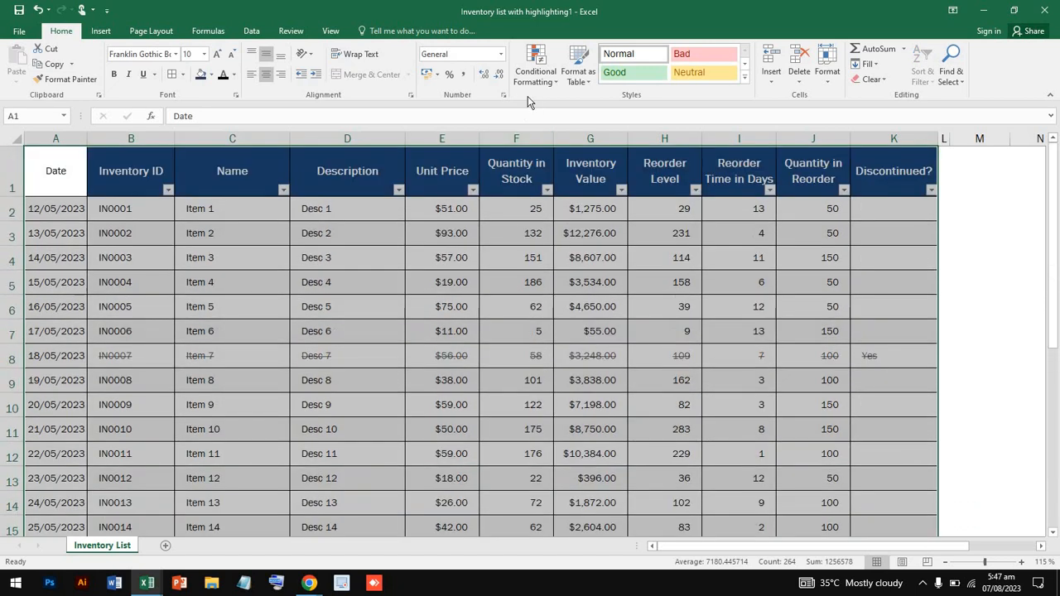
left_click(550, 79)
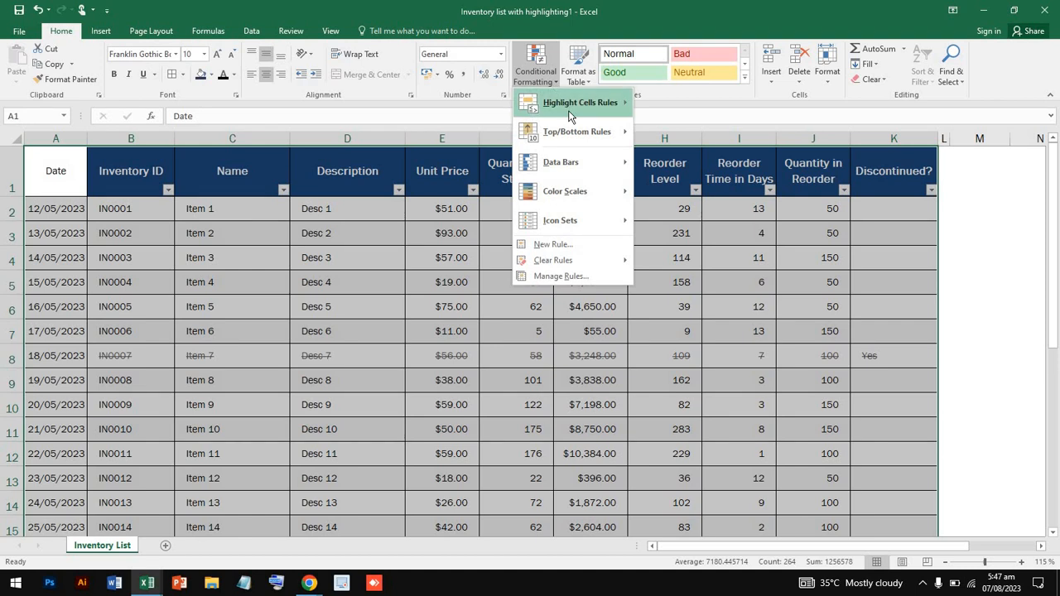
mouse_move(569, 108)
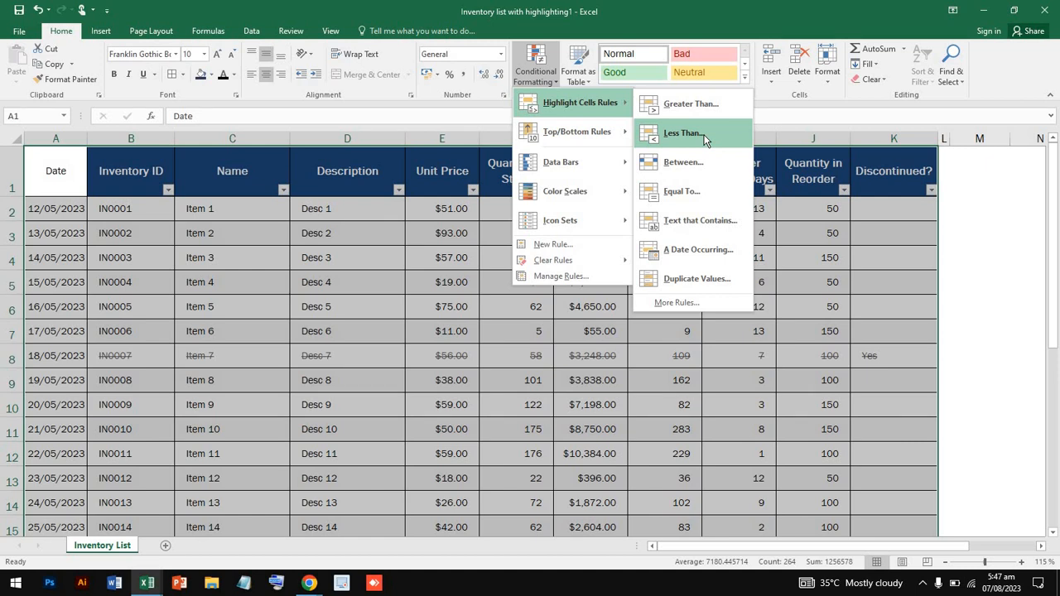
left_click(697, 249)
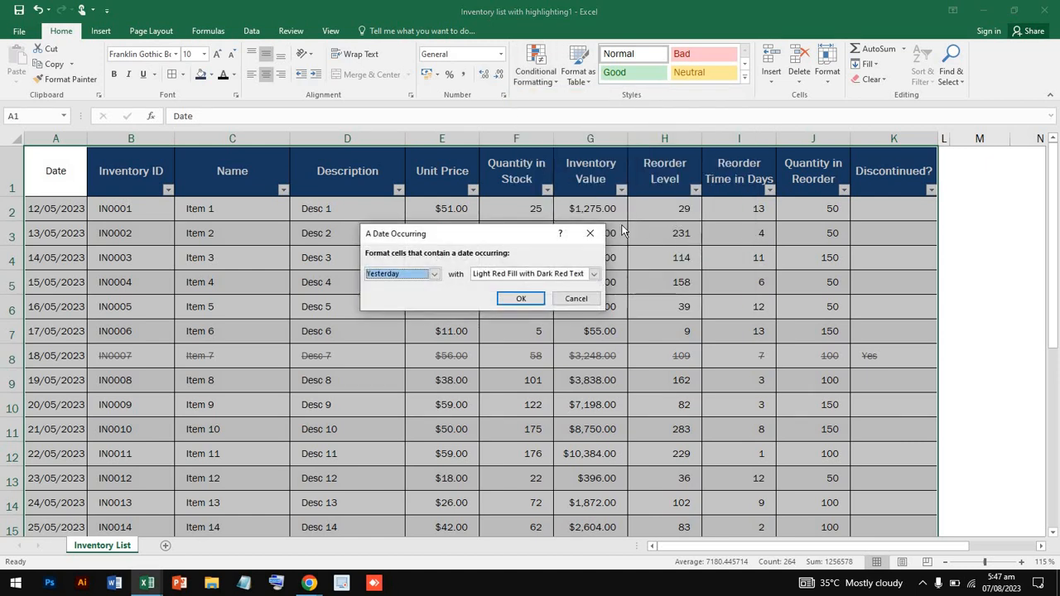
left_click(588, 236)
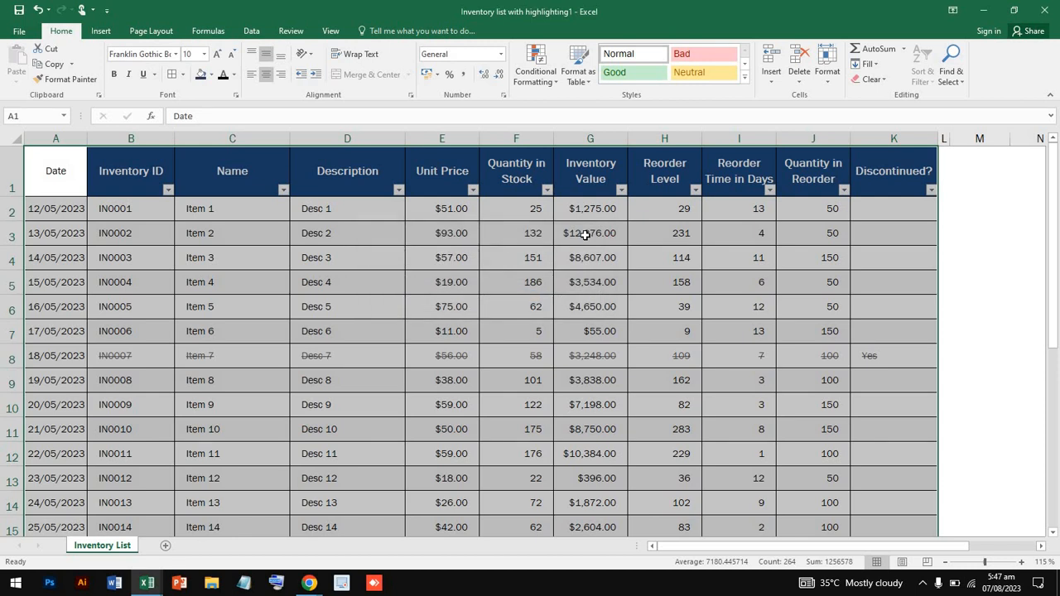
left_click_drag(683, 219, 860, 404)
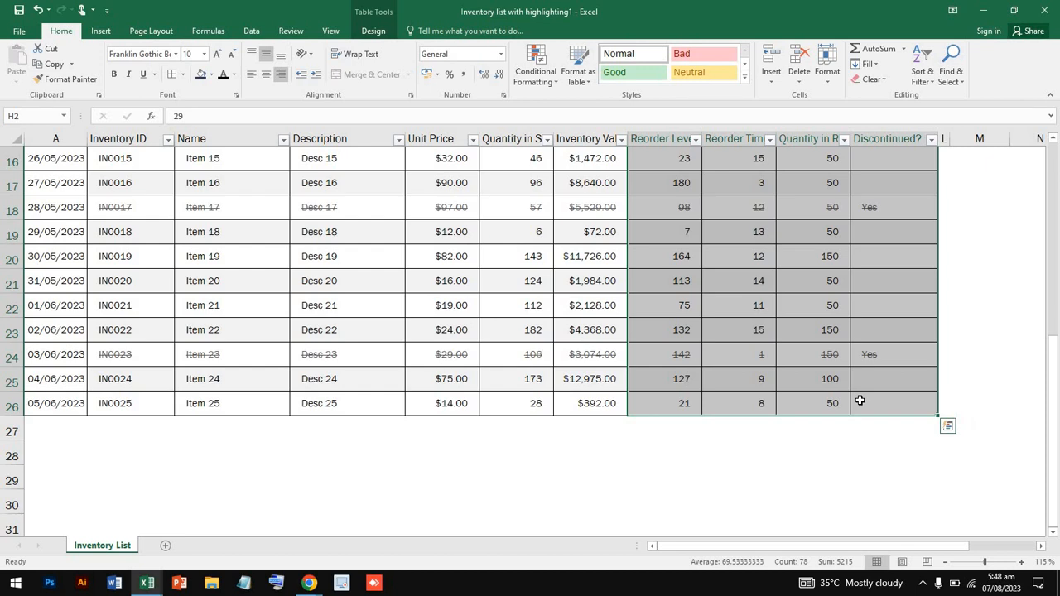
key("ctrl+c")
scroll(860, 401, "up", 5)
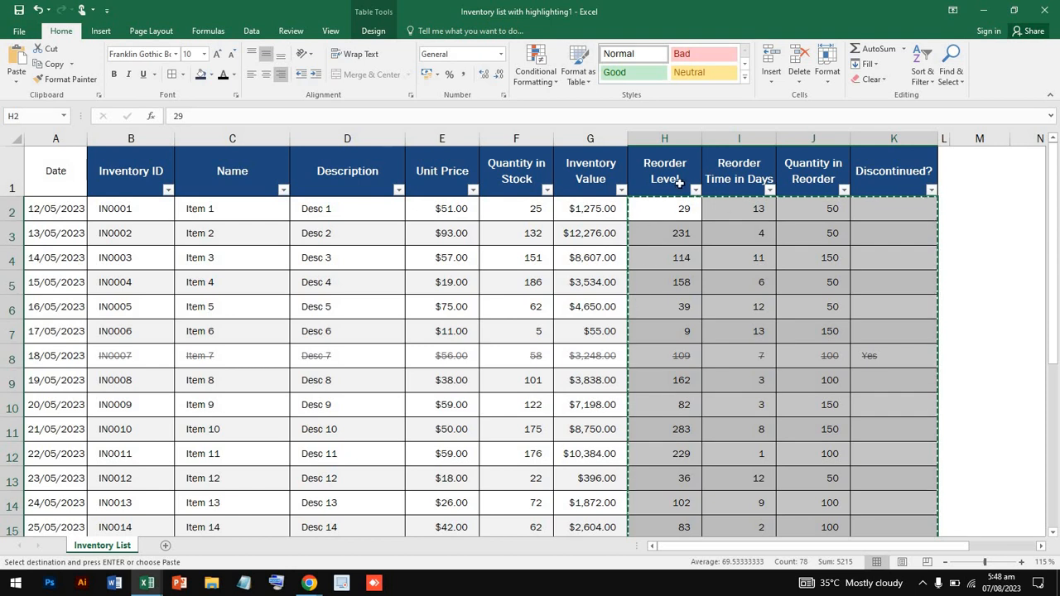
Move the Reorder Level through Discontinued? columns, headers included, to a new sheet starting at cell A1
left_click_drag(678, 184, 916, 452)
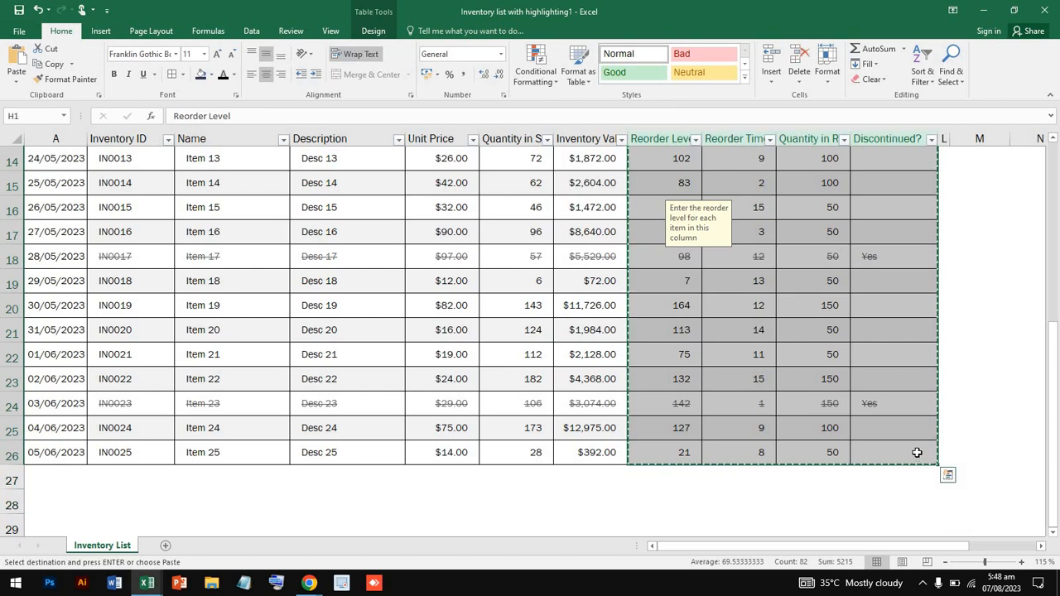
scroll(918, 496, "up", 5)
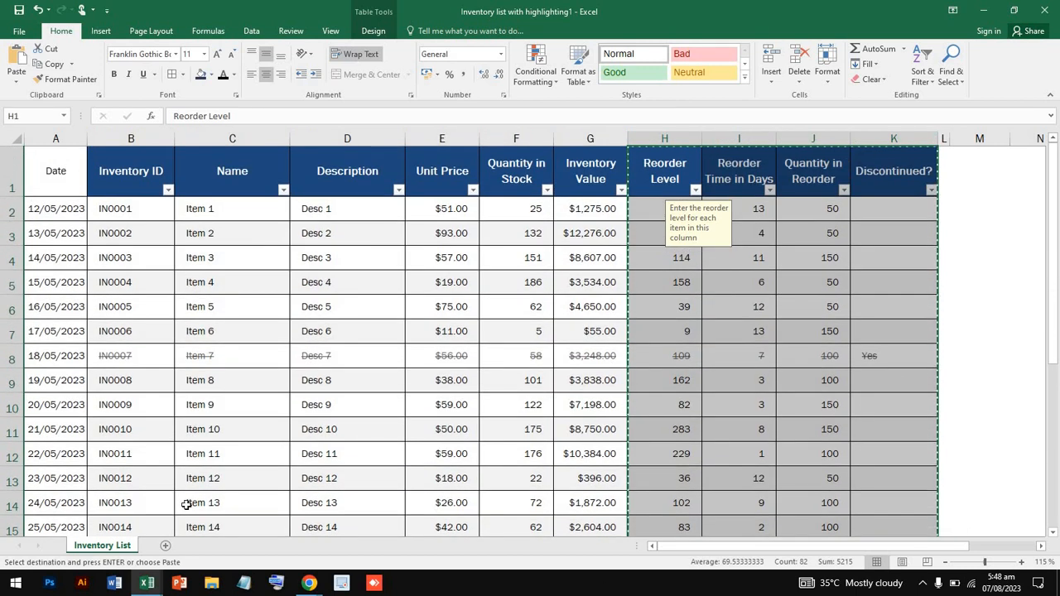
left_click(164, 545)
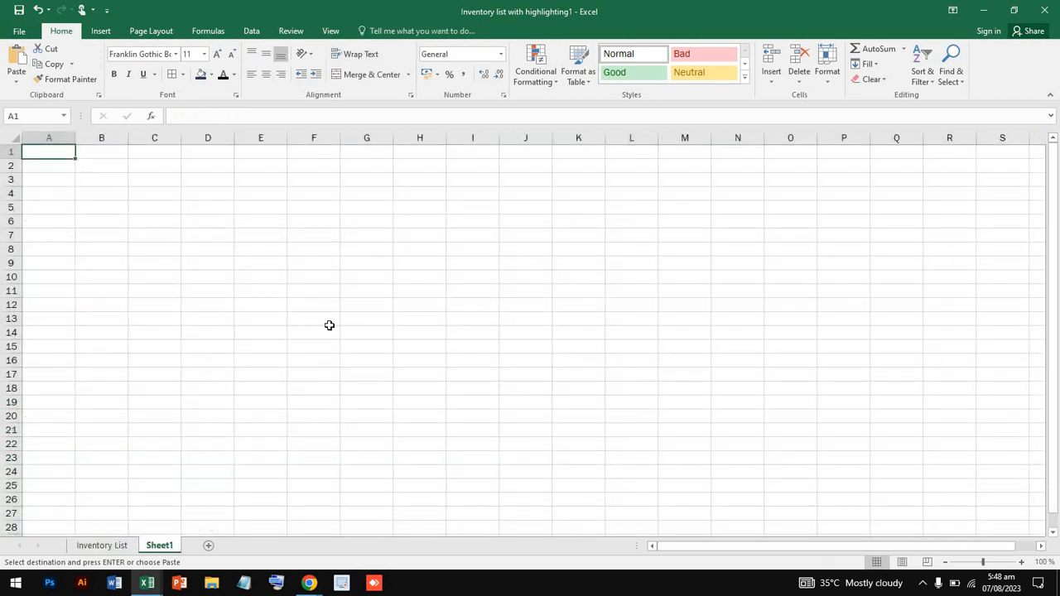
key("ctrl+v")
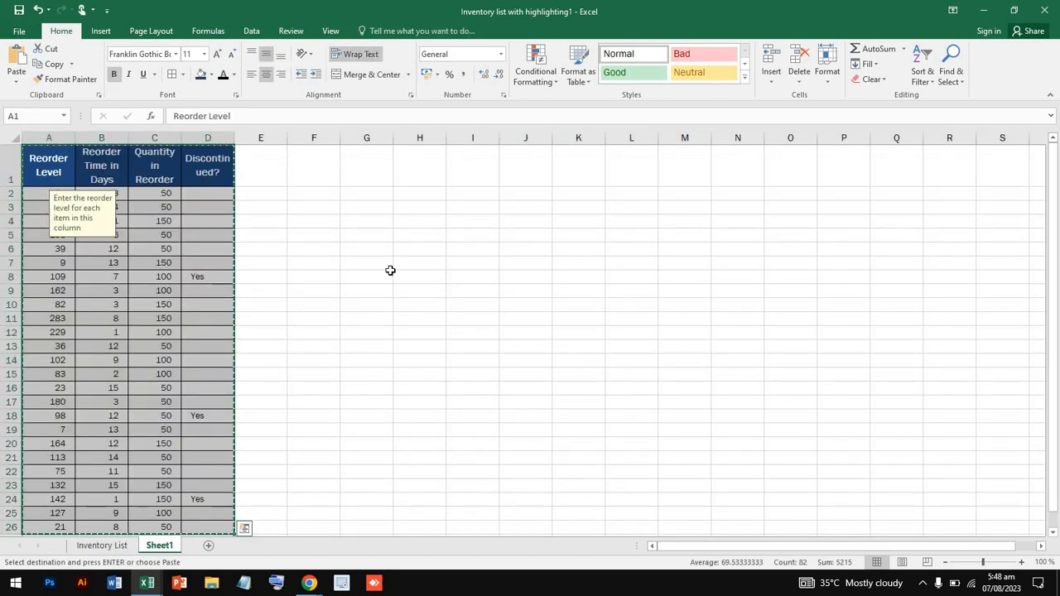
left_click(389, 273)
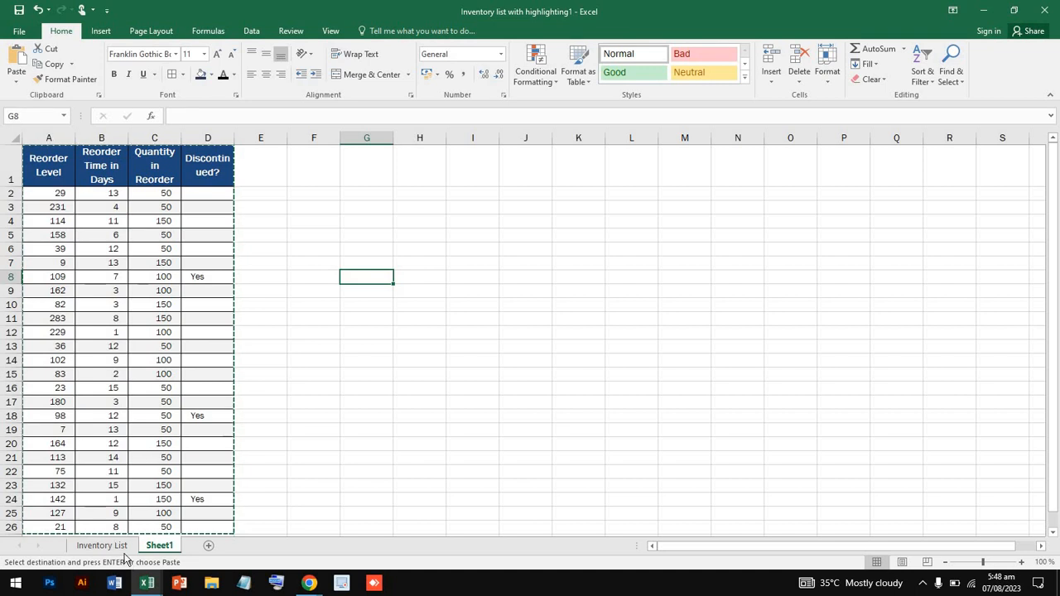
Delete the emptied columns H to K from the Inventory List sheet
left_click(121, 551)
left_click(674, 263)
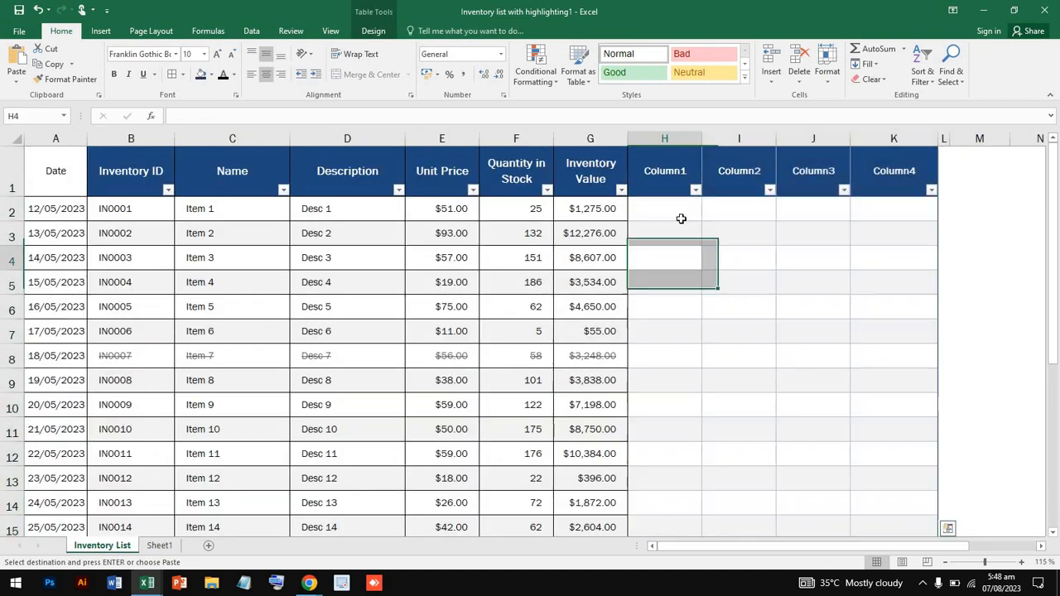
left_click(677, 140)
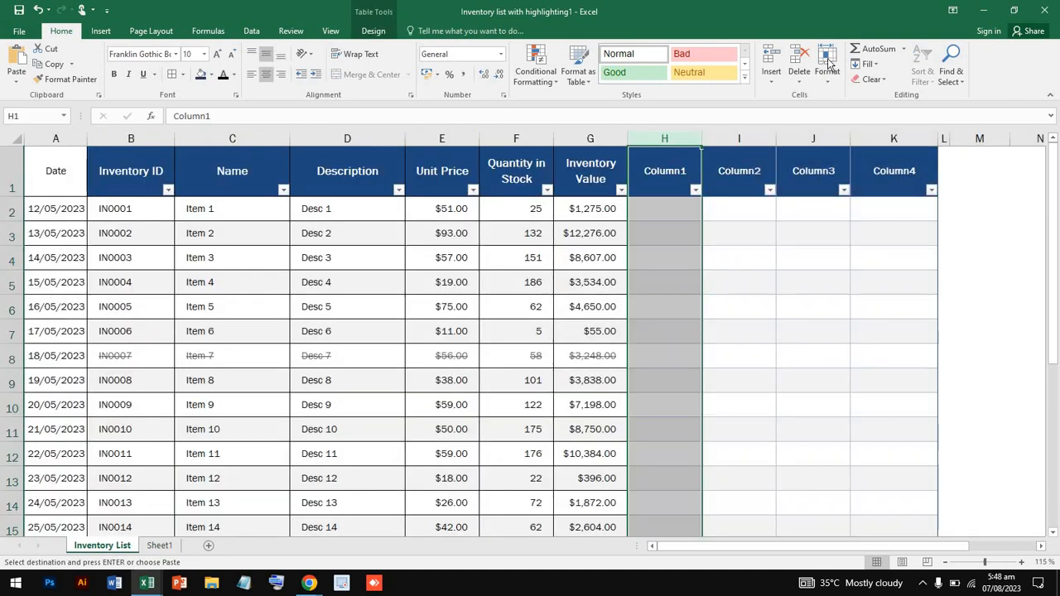
left_click_drag(700, 134, 906, 125)
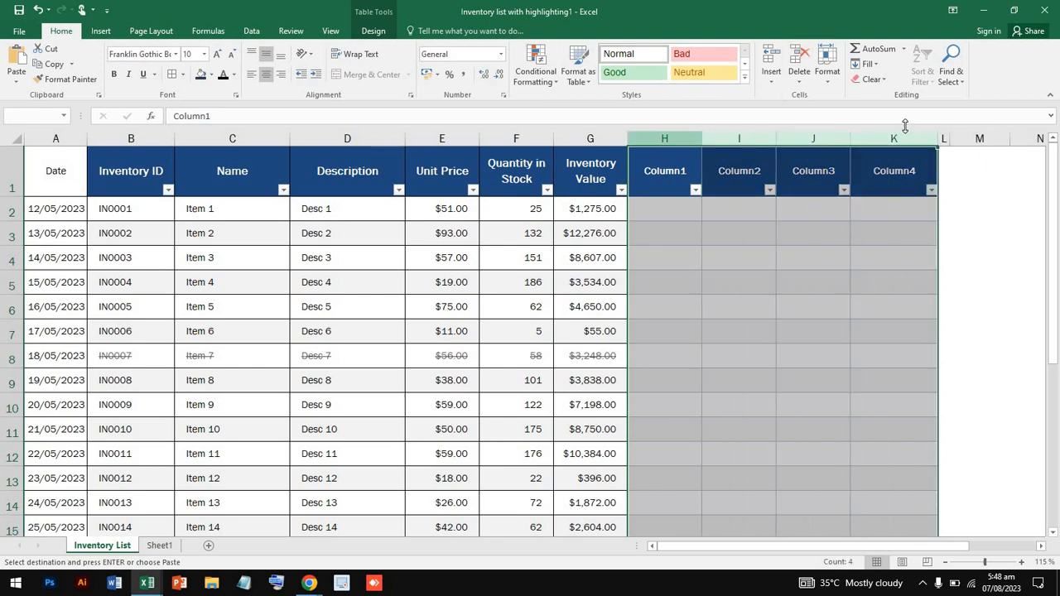
left_click(797, 56)
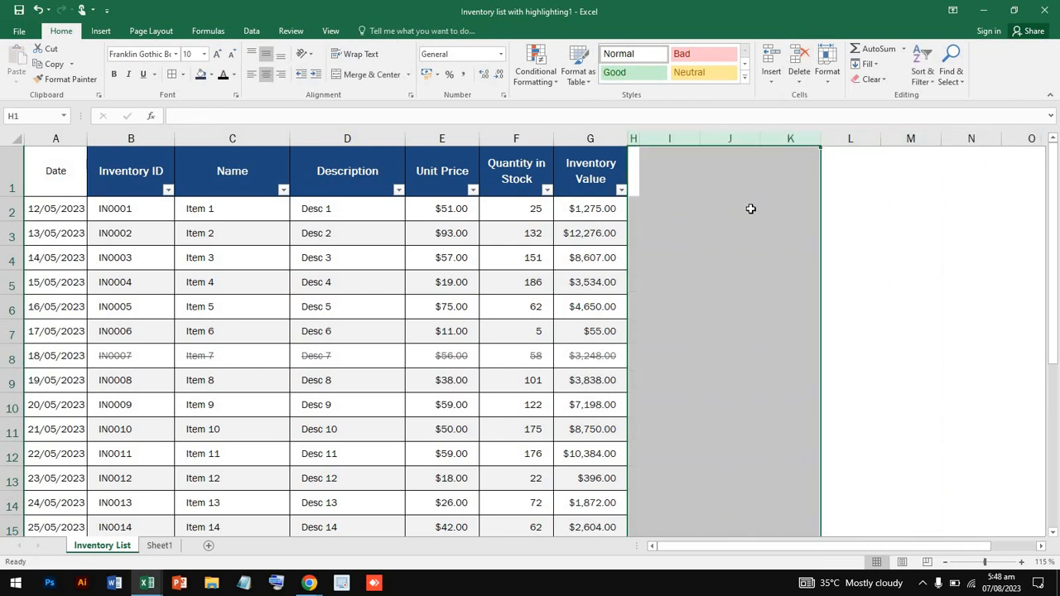
left_click(750, 208)
scroll(402, 254, "down", 2)
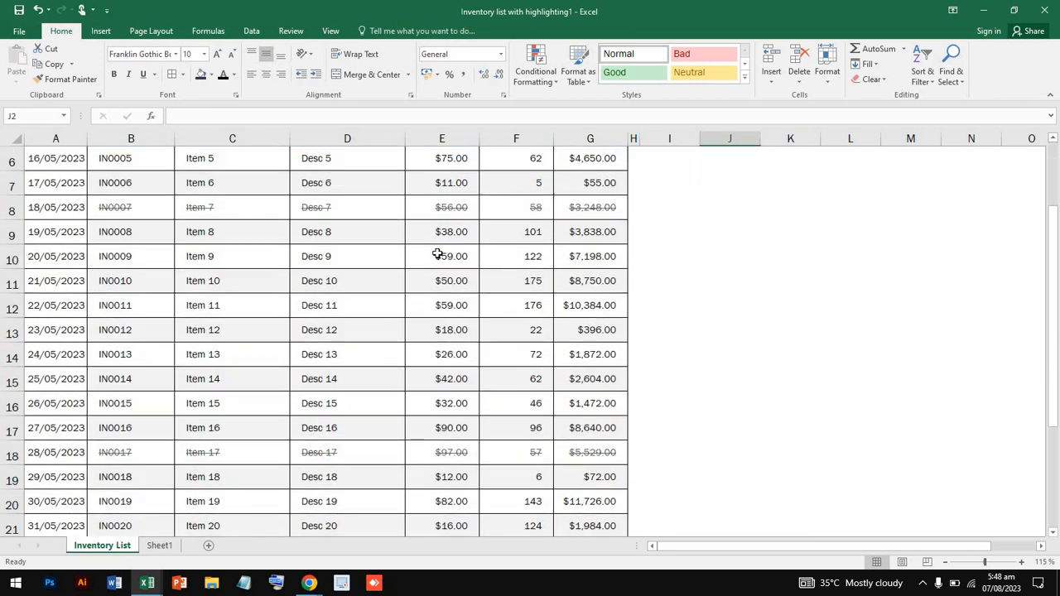
Highlight cells greater than $ 20 across the whole inventory table, headers included, with light red fill and dark red text
scroll(190, 236, "up", 2)
left_click_drag(64, 174, 584, 488)
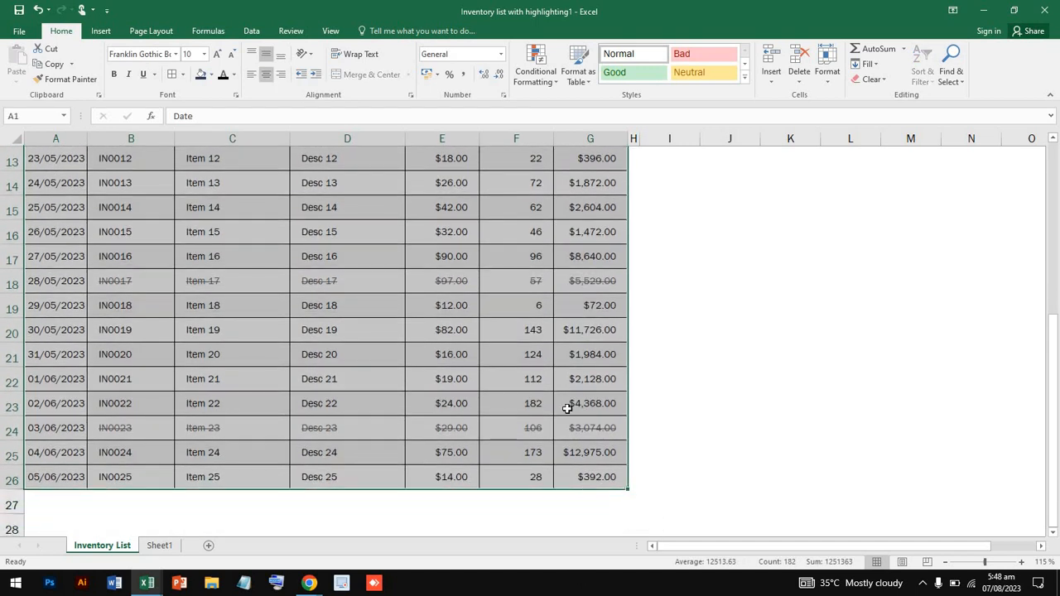
scroll(572, 404, "up", 4)
left_click(540, 71)
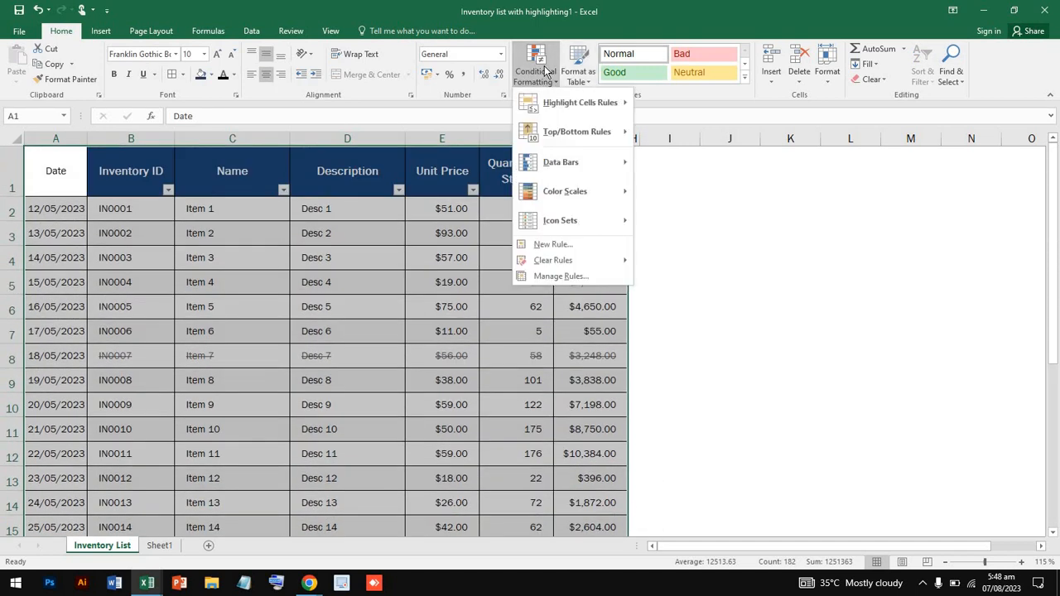
mouse_move(616, 102)
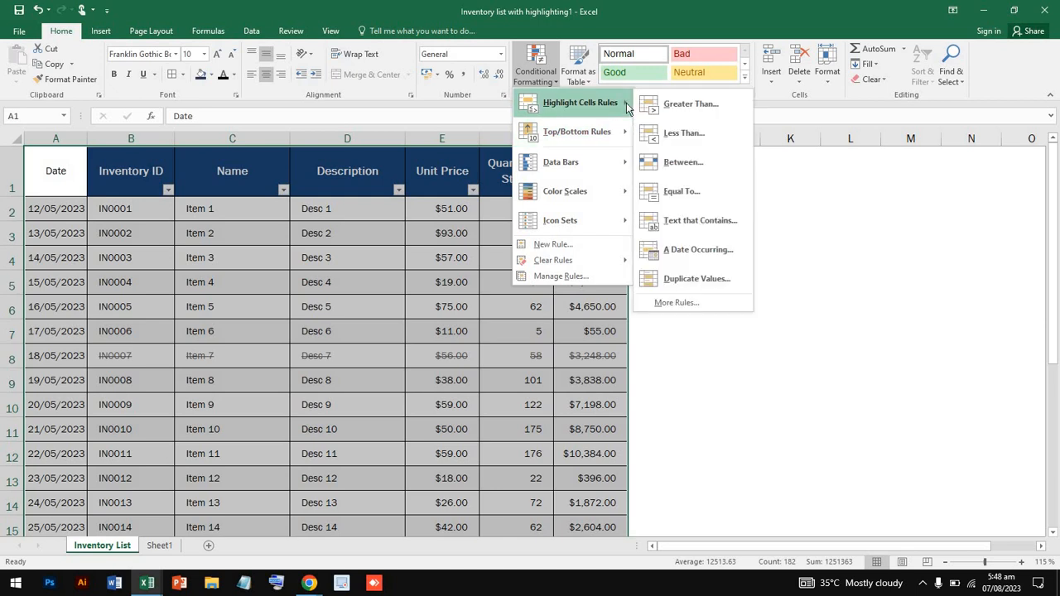
left_click(688, 110)
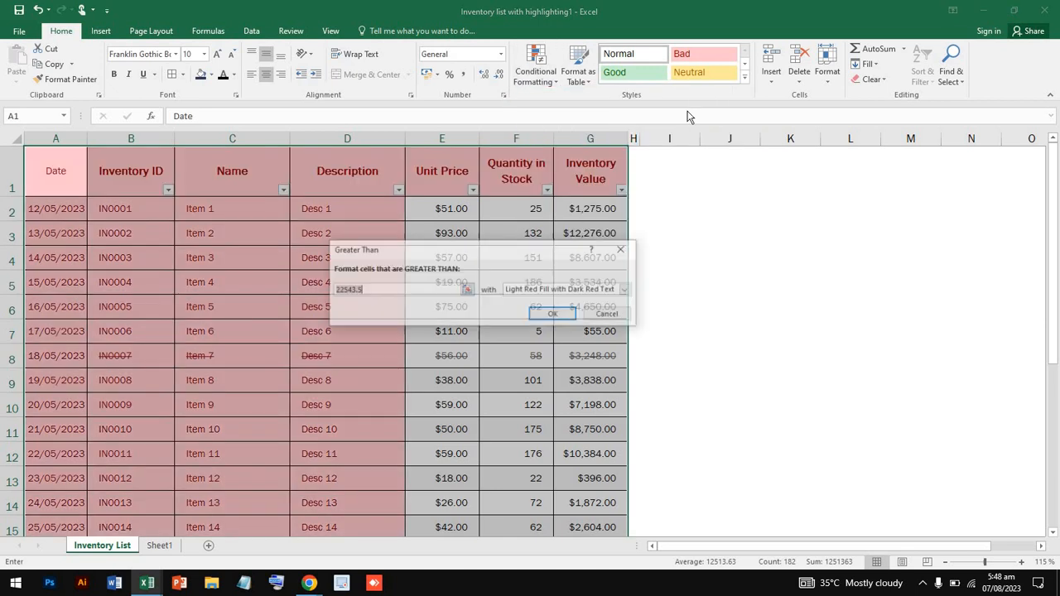
left_click(389, 287)
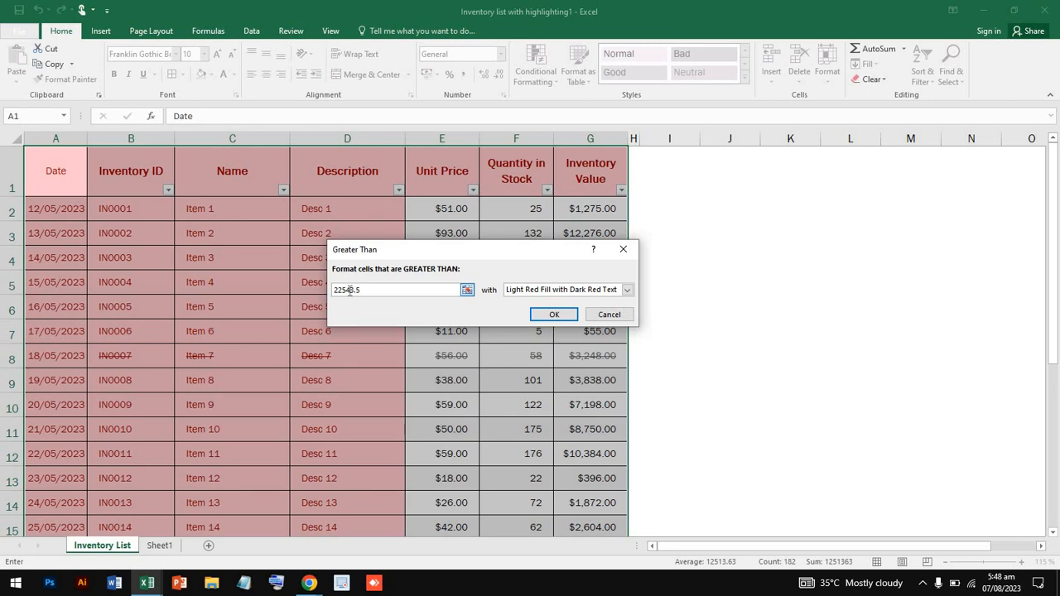
left_click_drag(348, 289, 325, 291)
type("5")
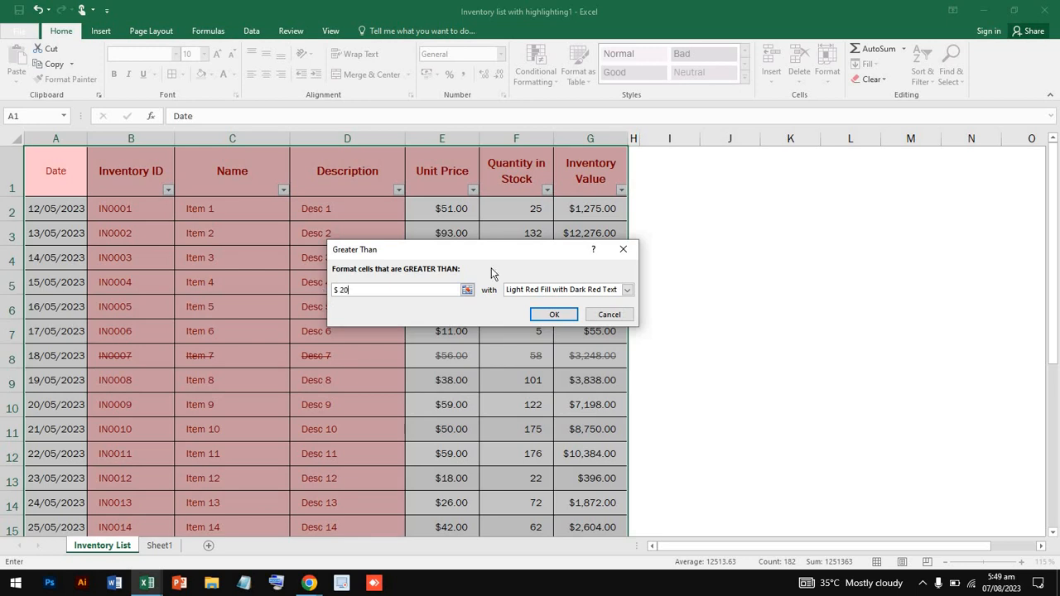
left_click(554, 315)
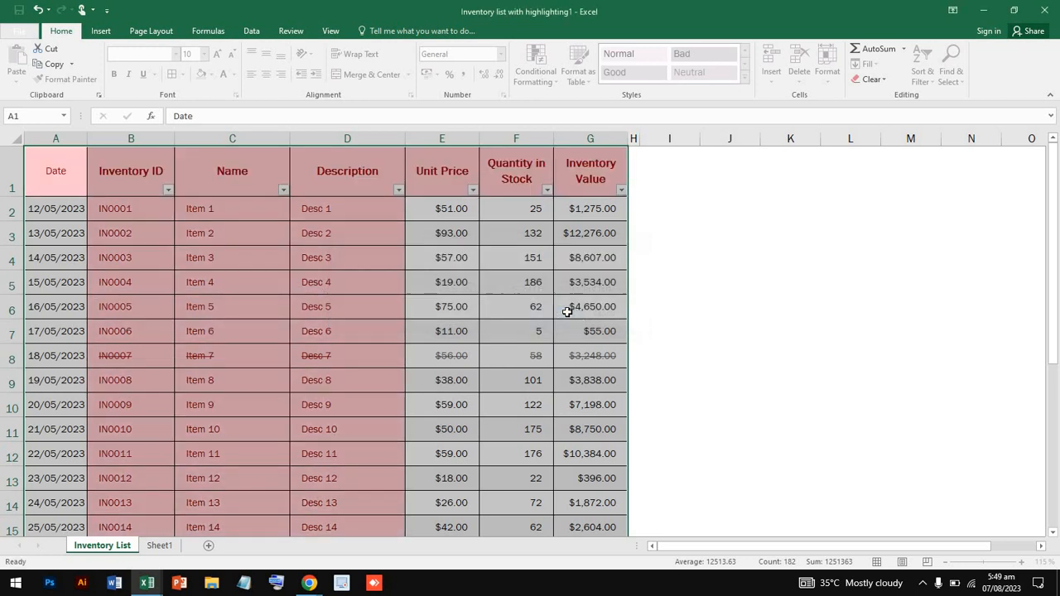
left_click(442, 244)
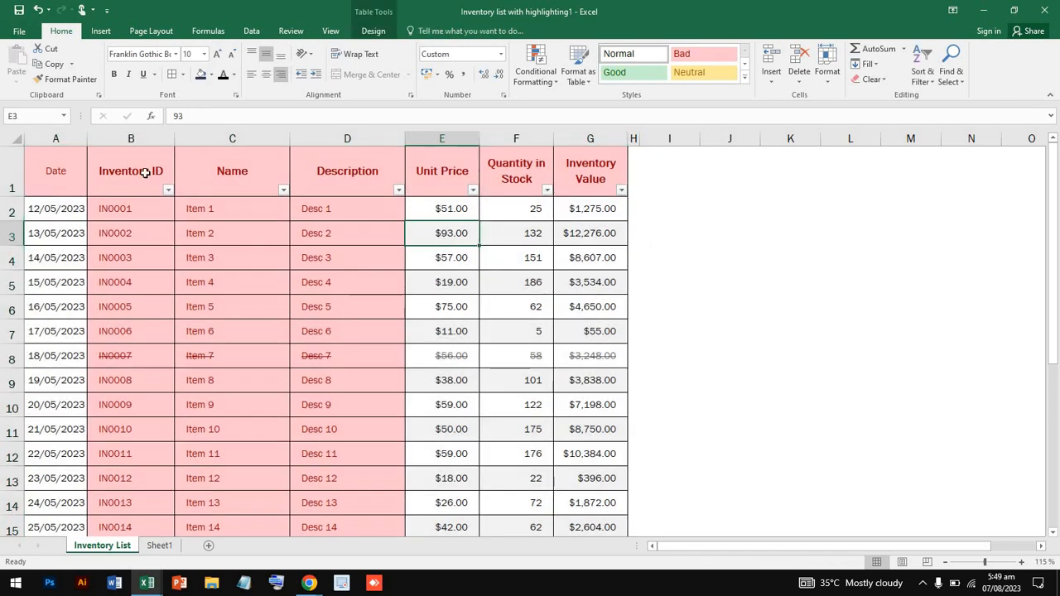
Clear the header texts in row 1 from Date to Inventory Value
left_click(76, 178)
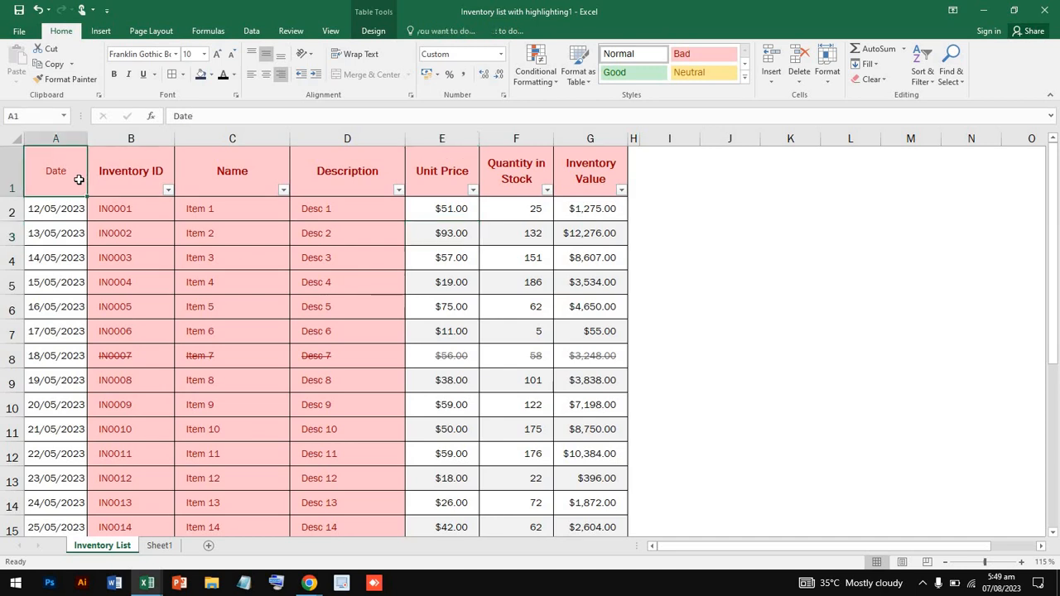
left_click_drag(80, 175, 389, 240)
left_click_drag(515, 157, 614, 165)
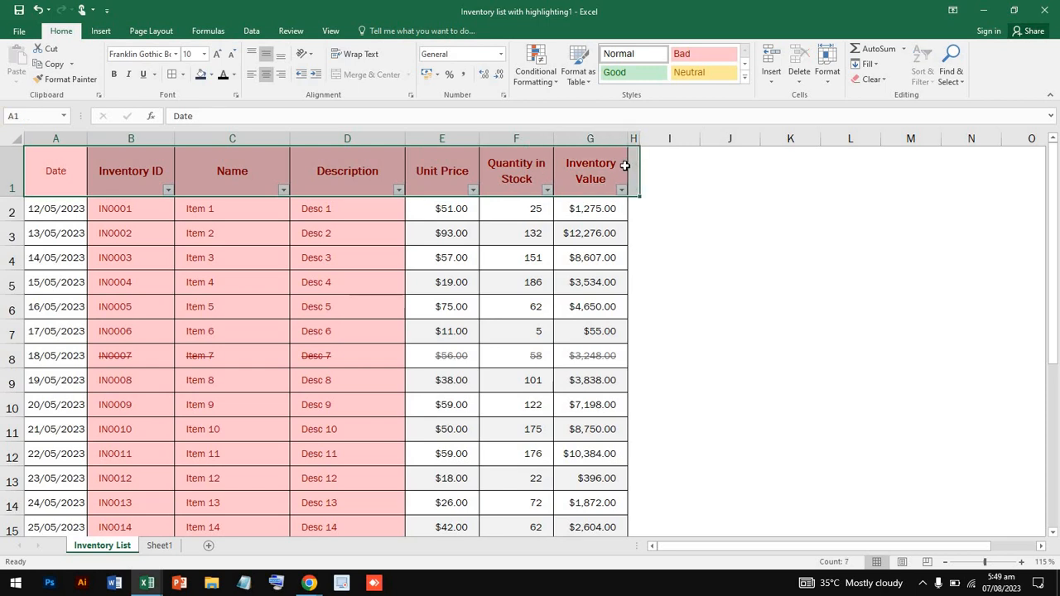
left_click(614, 165)
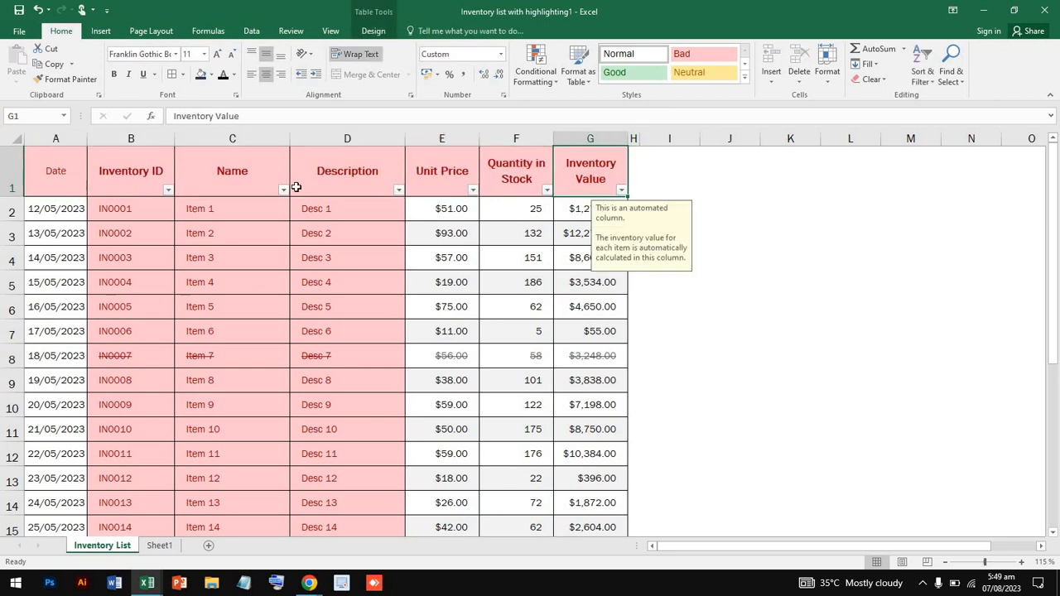
left_click_drag(73, 180, 566, 188)
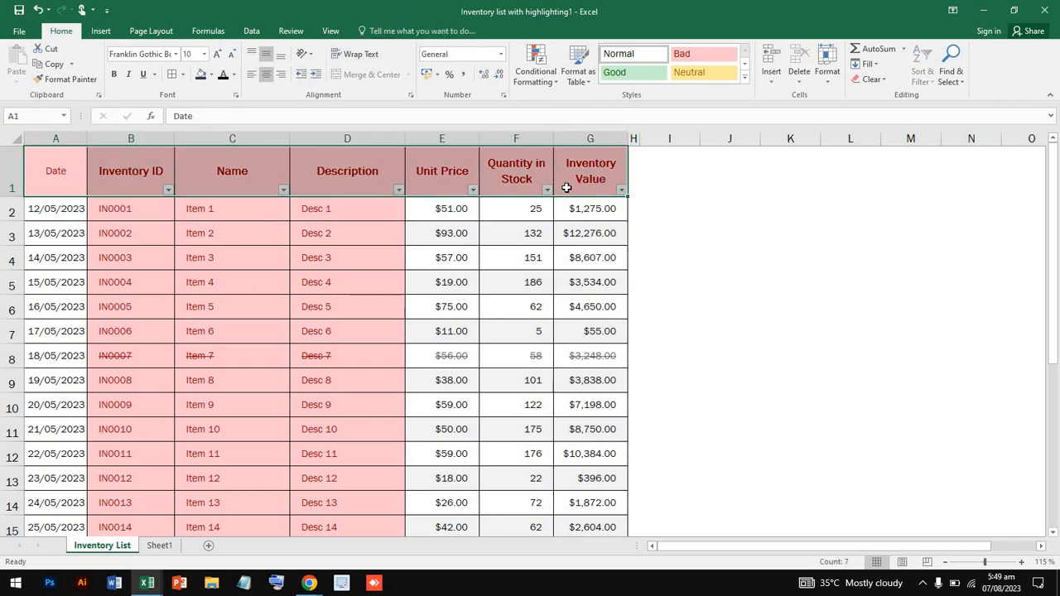
key("Delete")
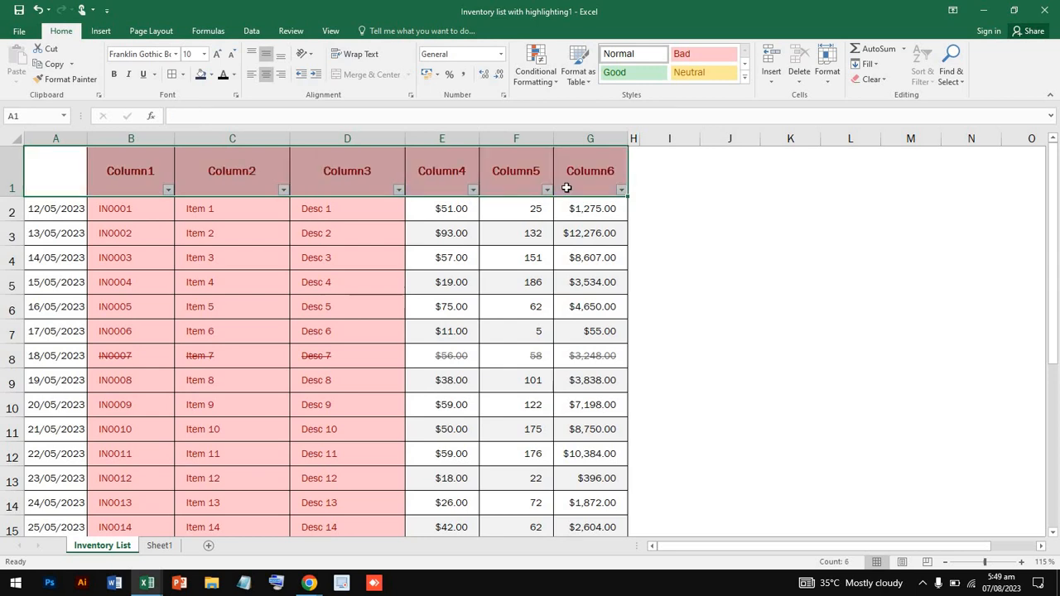
left_click(3, 177)
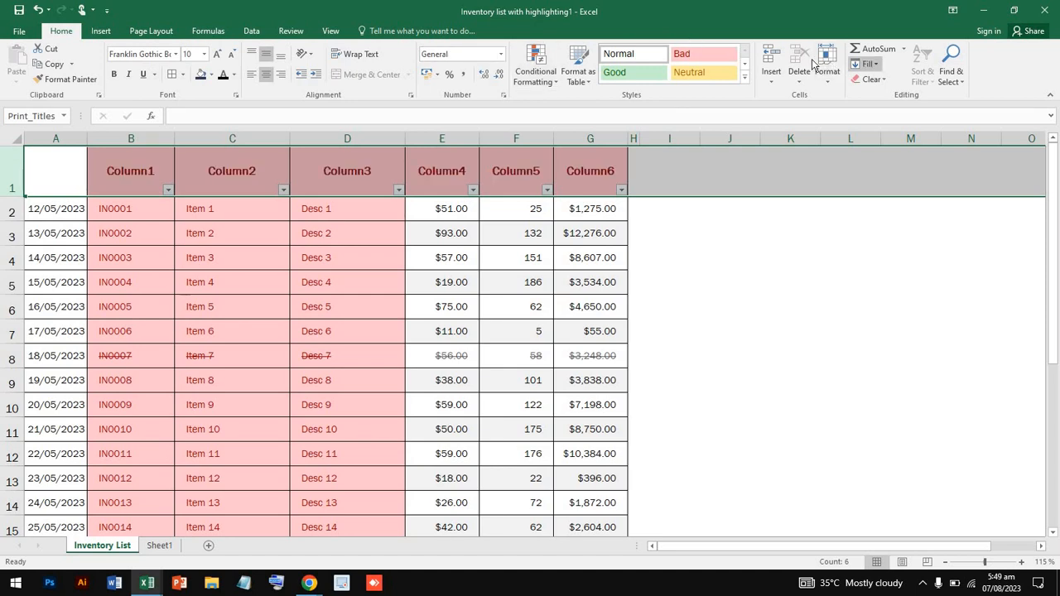
left_click(620, 189)
left_click(676, 251)
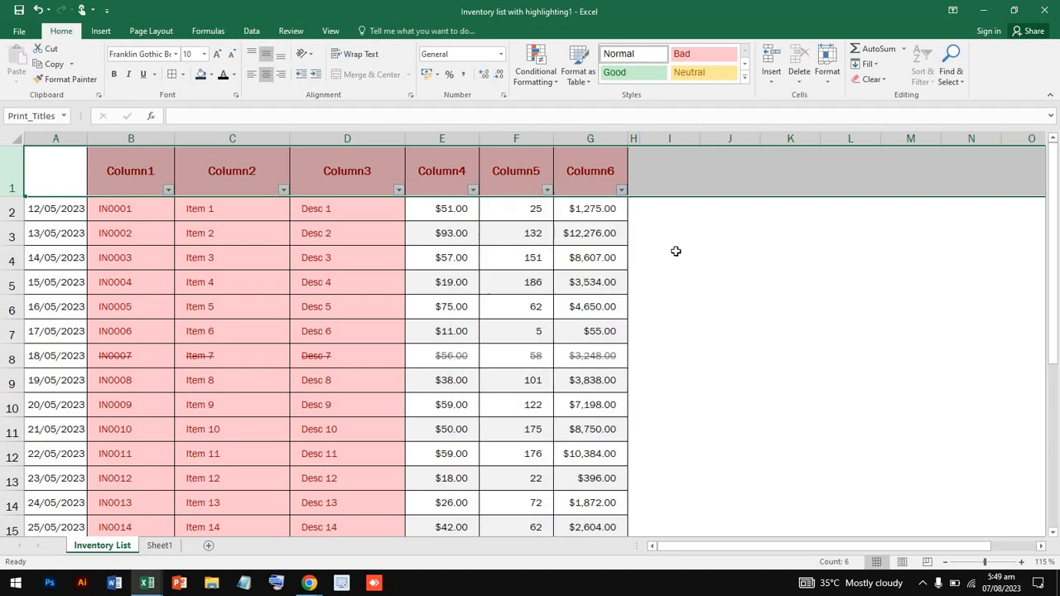
left_click(515, 299)
scroll(515, 299, "down", 2)
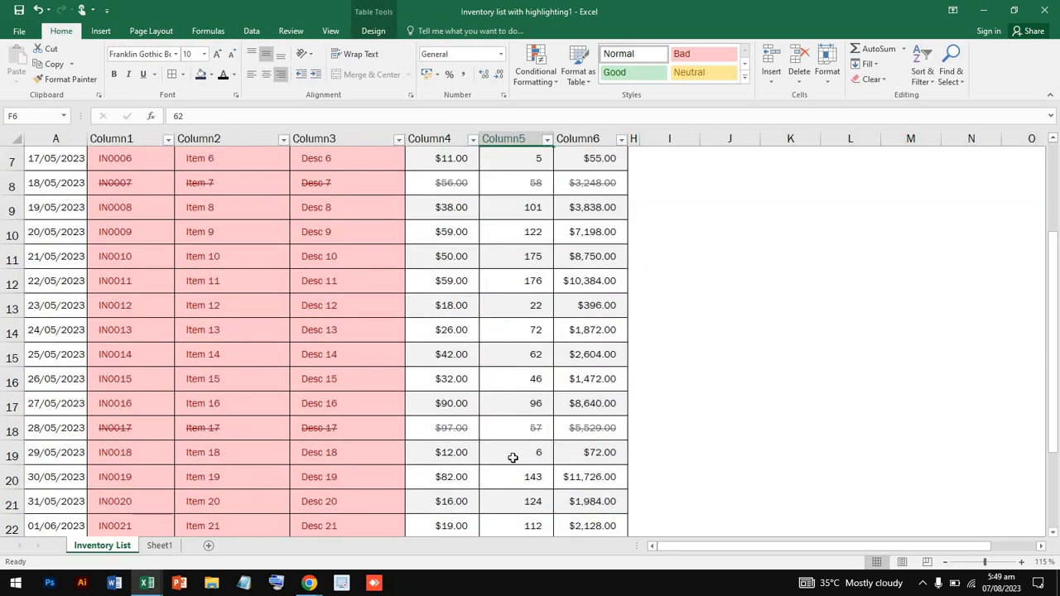
scroll(511, 457, "up", 2)
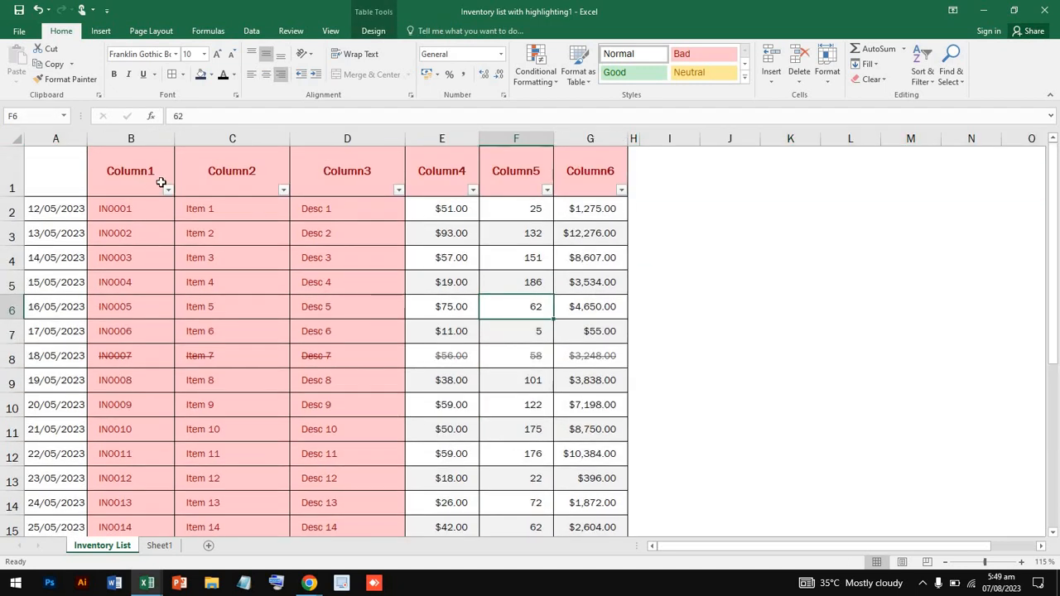
Undo the header clearing and the highlight rule, and delete the emptied columns H to K again
key("ctrl+z")
key("ctrl+z")
key("ctrl+z")
key("ctrl+z")
key("ctrl+z")
key("ctrl+z")
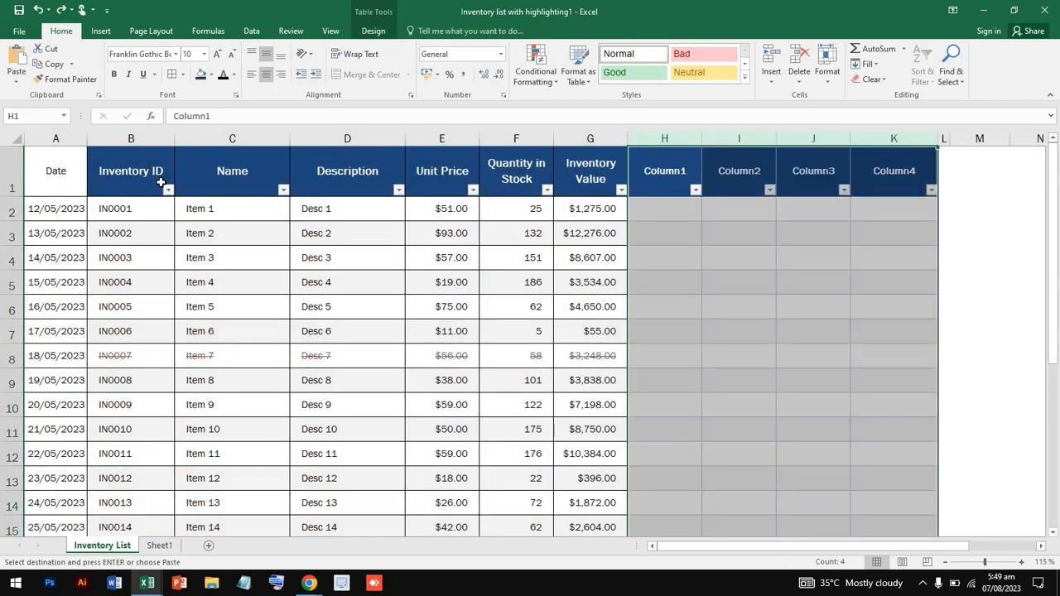
key("Escape")
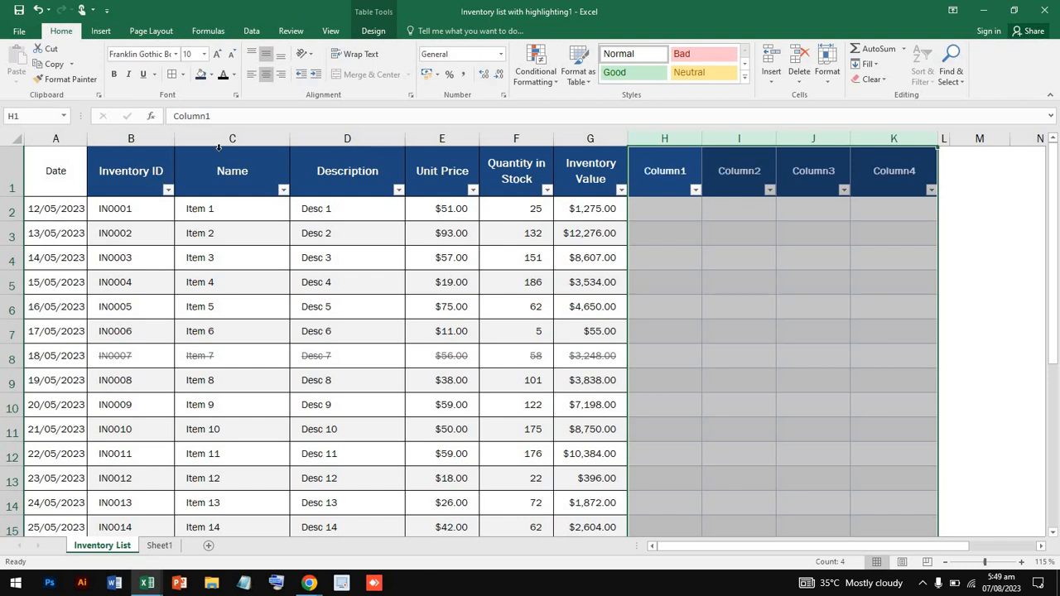
left_click(803, 51)
left_click(586, 258)
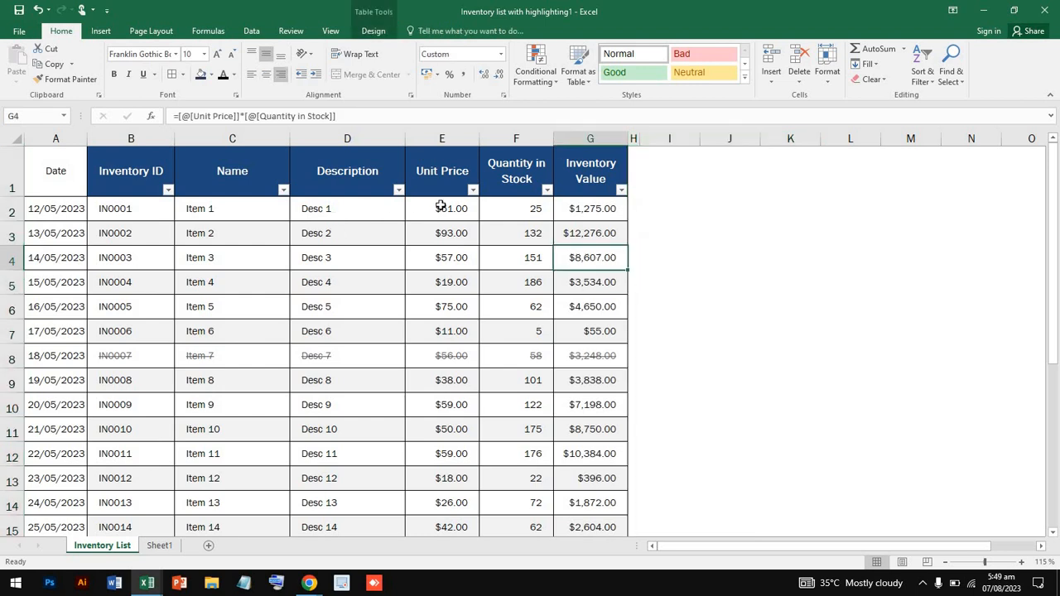
Highlight Unit Price, Quantity in Stock and Inventory Value cells greater than 50, headers excluded, with light red fill and dark red text
left_click_drag(440, 207, 569, 466)
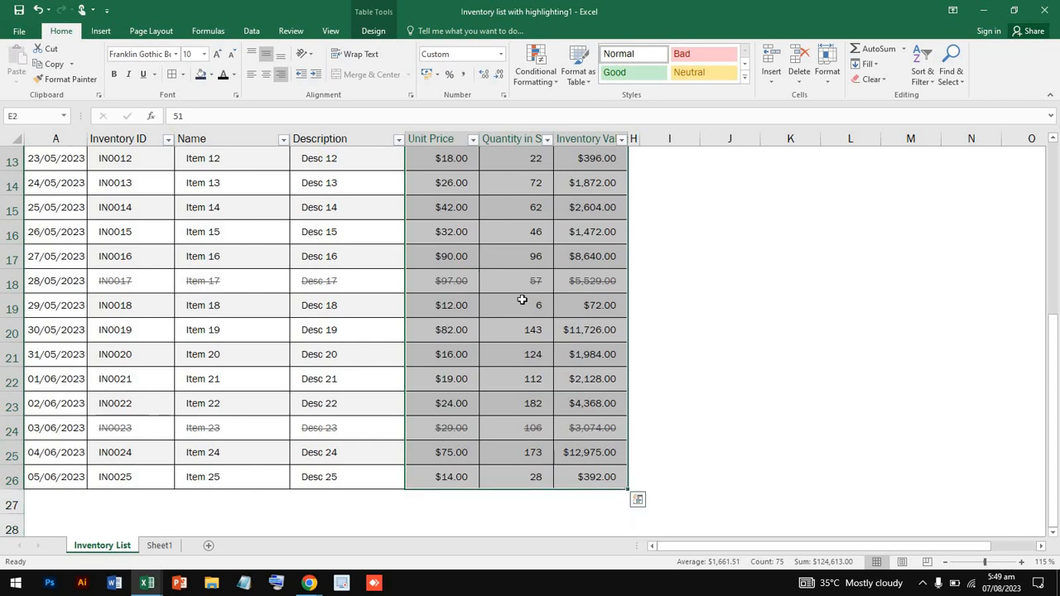
scroll(521, 299, "up", 4)
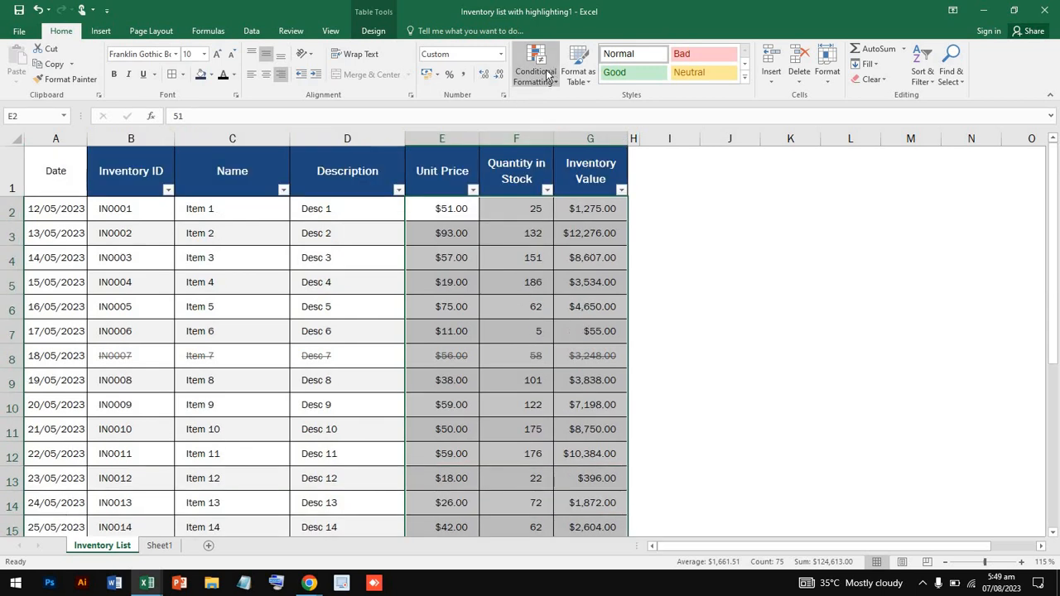
left_click(546, 75)
mouse_move(613, 112)
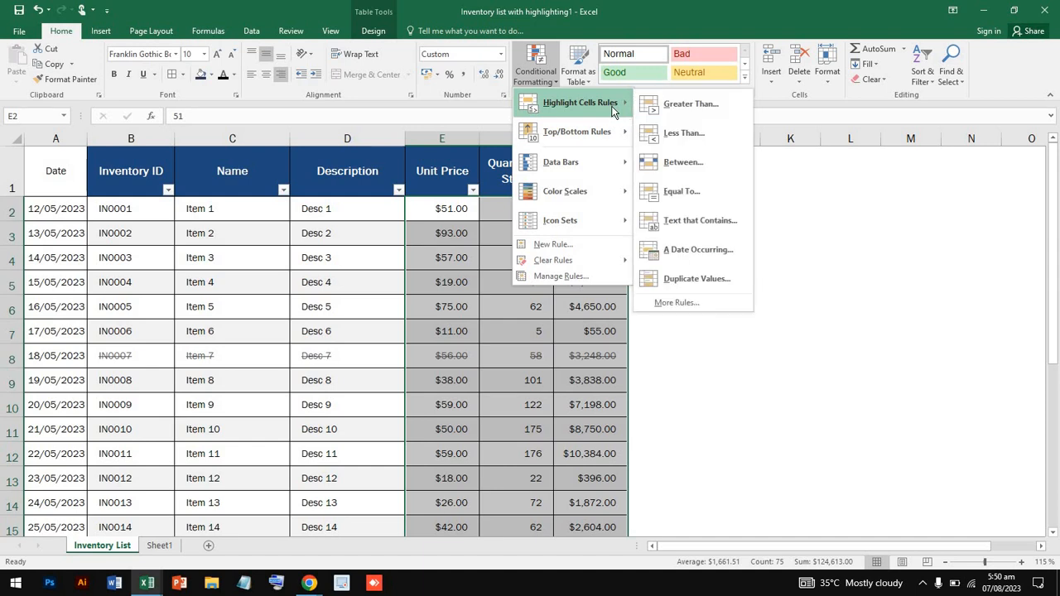
left_click(691, 104)
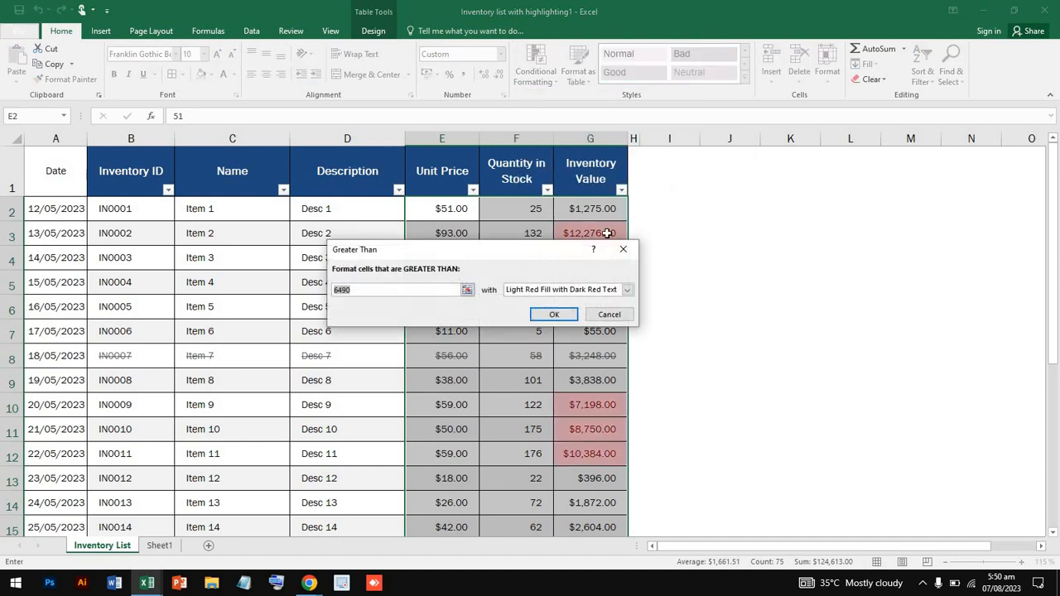
left_click(382, 290)
left_click_drag(358, 290, 325, 296)
type("20")
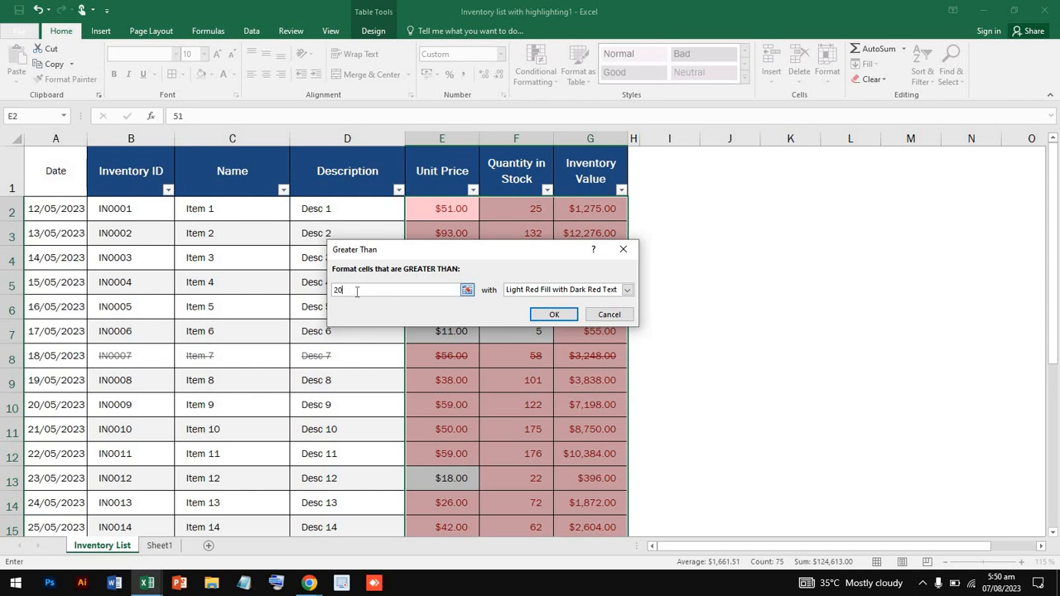
key("BackSpace")
type("50")
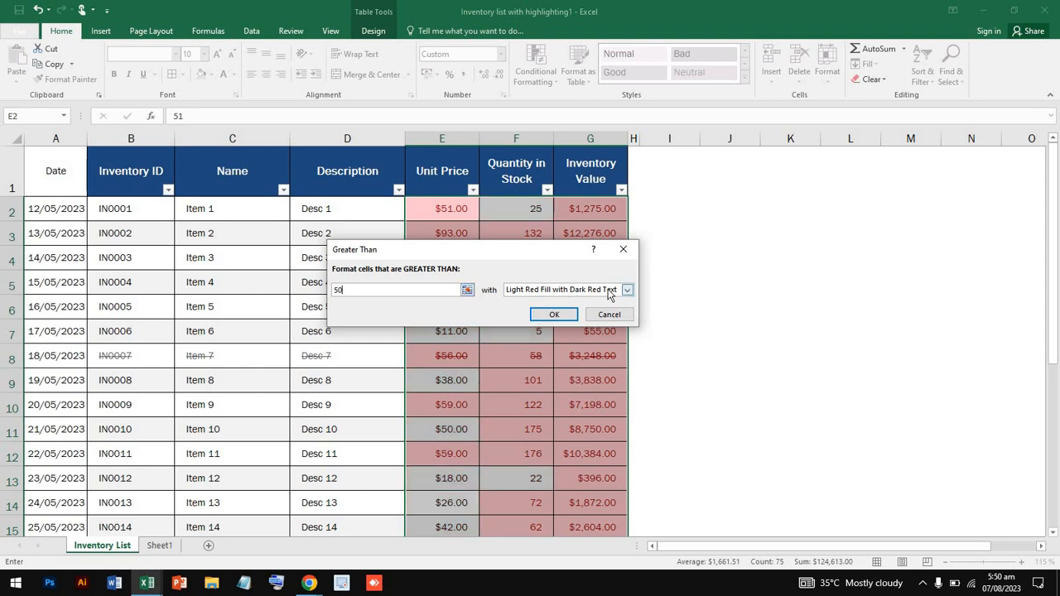
left_click(551, 314)
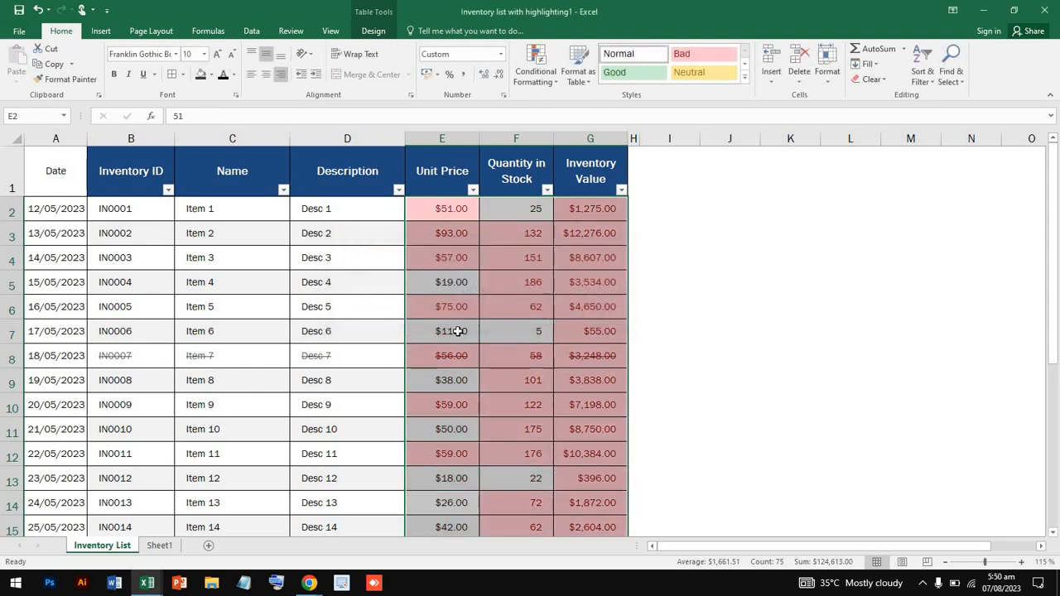
left_click(845, 282)
Examine which cells in the Unit Price, Quantity in Stock and Inventory Value columns are highlighted down the table
scroll(844, 282, "down", 3)
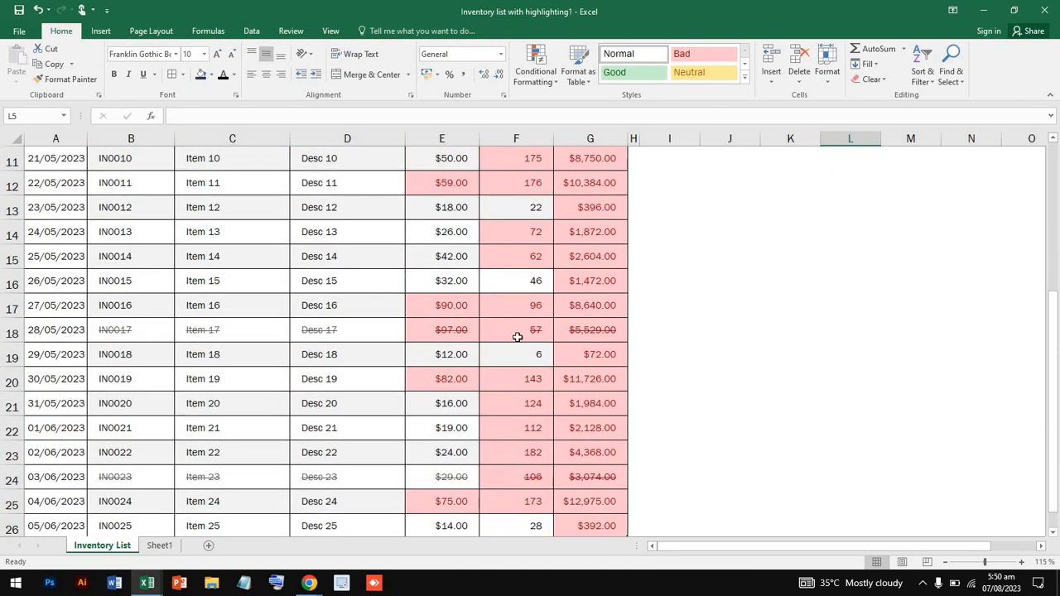
scroll(516, 334, "down", 3)
left_click(517, 333)
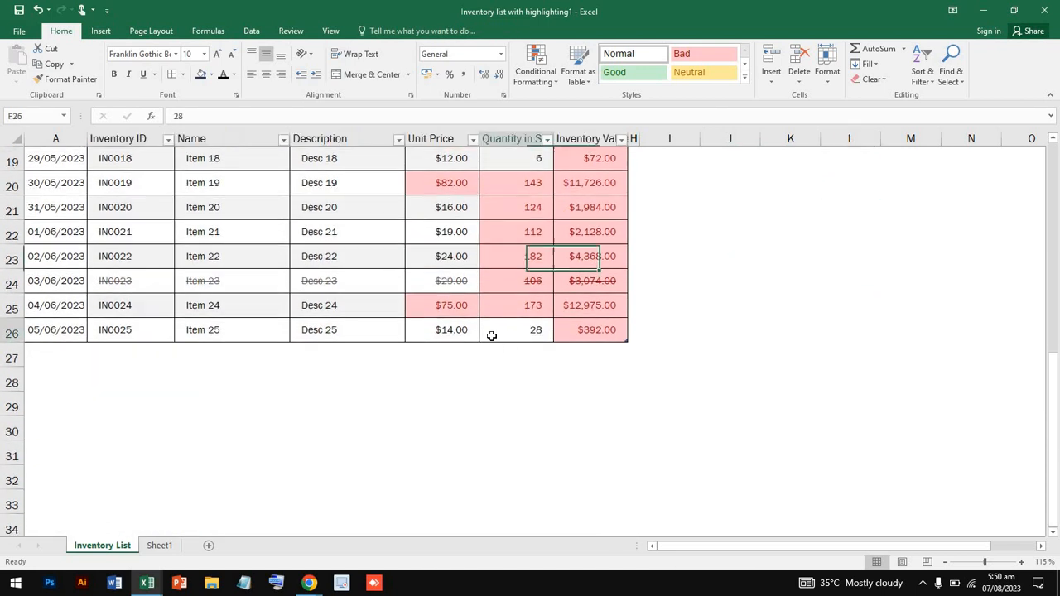
left_click(472, 332)
left_click(458, 291)
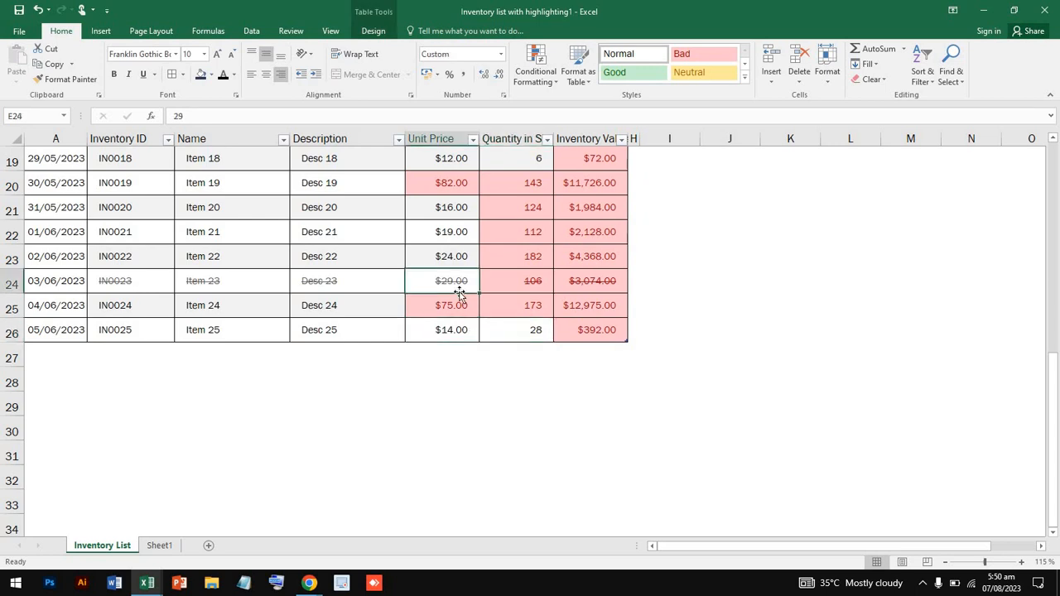
scroll(458, 273, "up", 3)
left_click(458, 279)
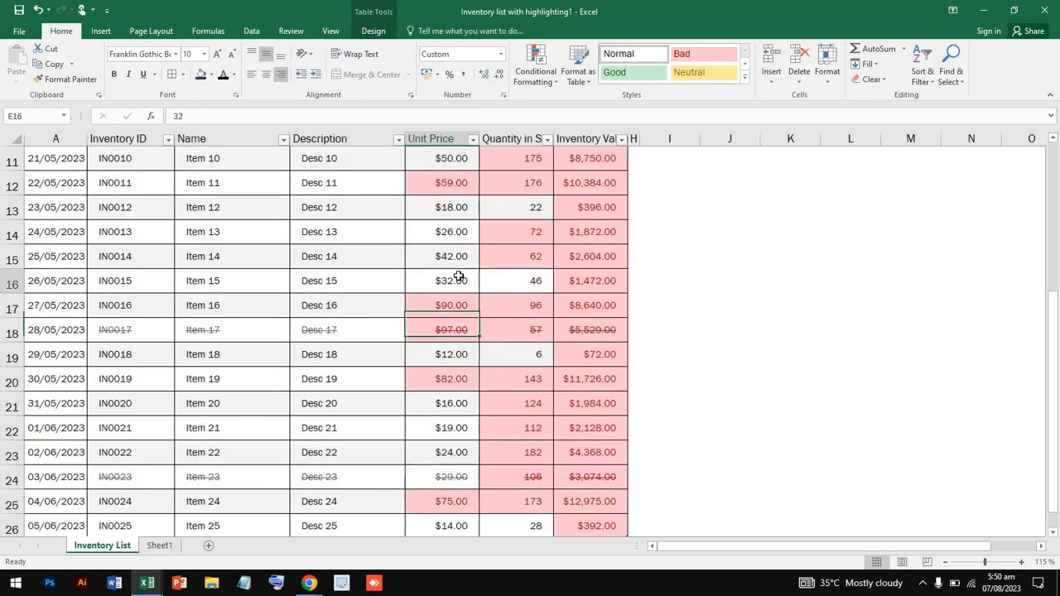
left_click(457, 257)
scroll(458, 258, "up", 1)
scroll(458, 259, "up", 3)
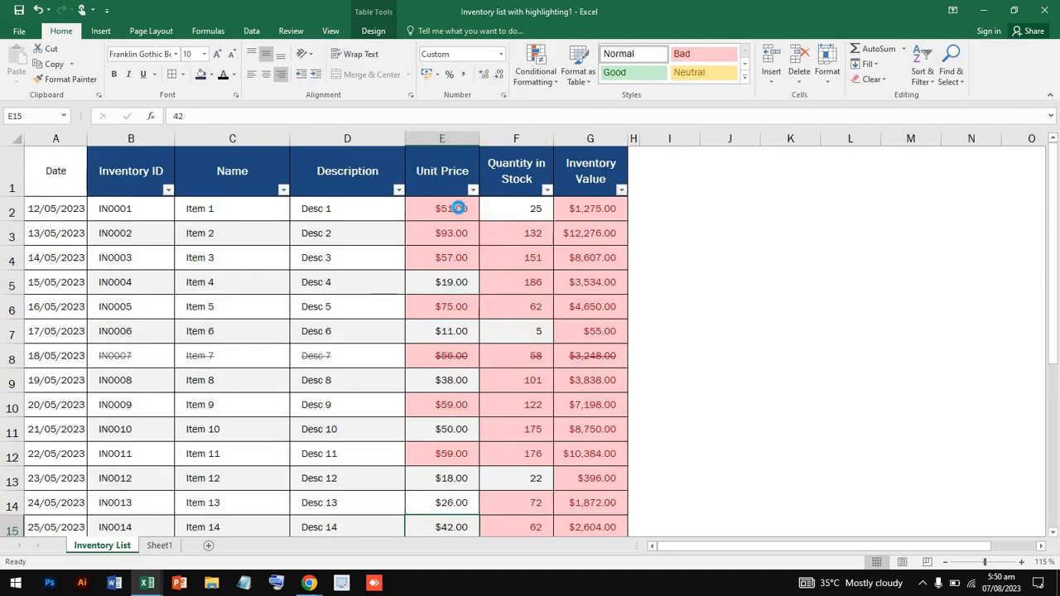
Undo the Greater Than rule and highlight Unit Price, Quantity in Stock and Inventory Value cells less than 20 with light red fill and dark red text
key("ctrl+z")
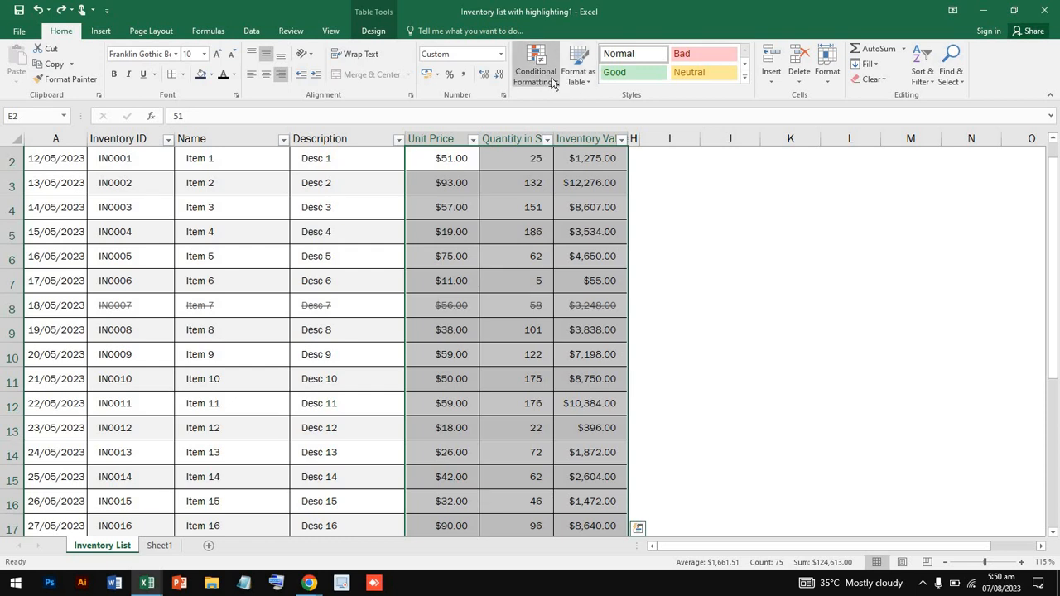
left_click(538, 73)
mouse_move(590, 107)
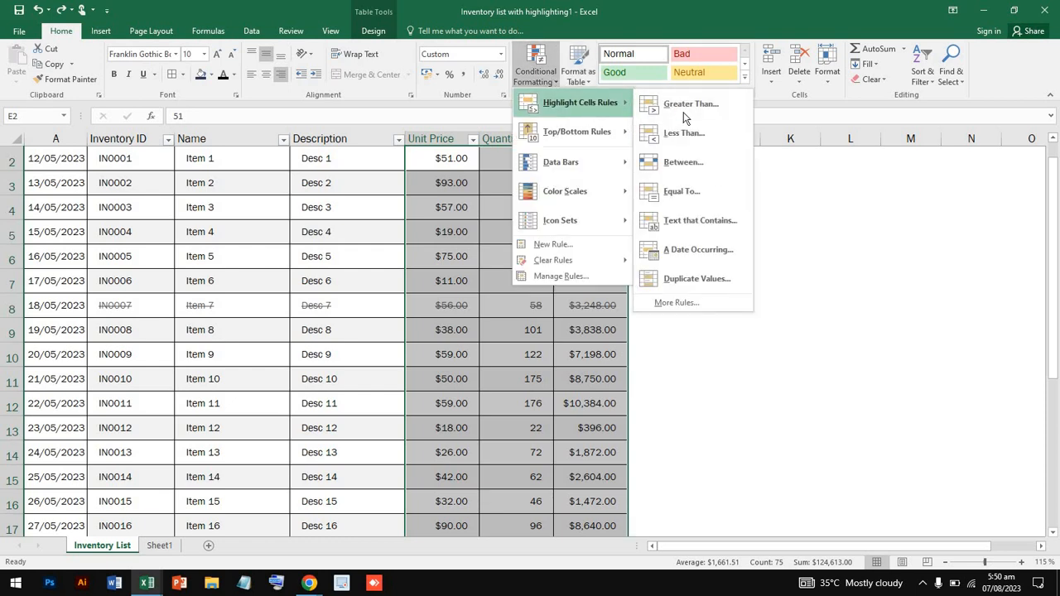
left_click(681, 133)
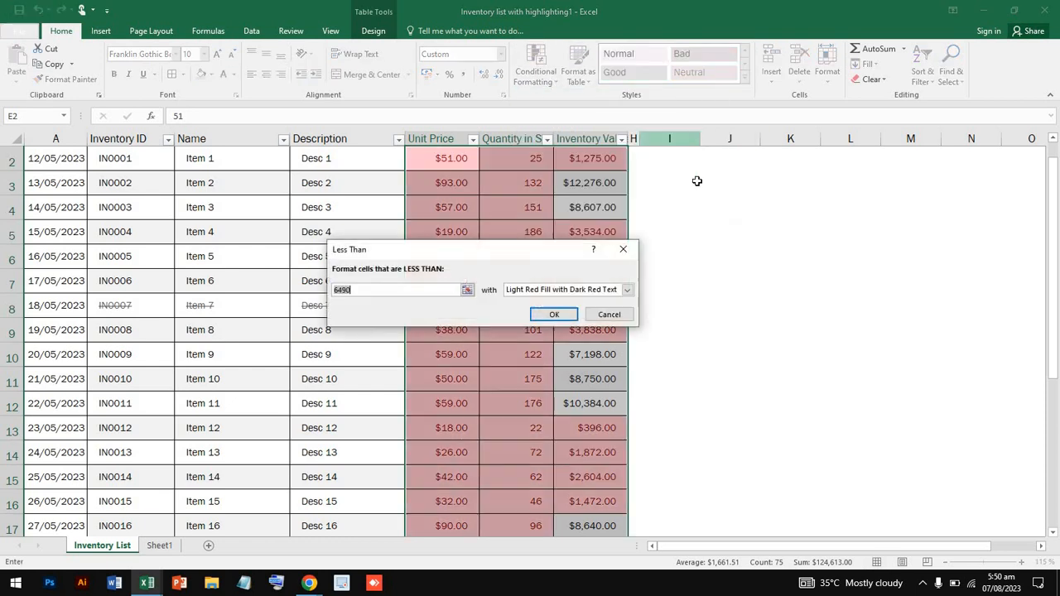
key("BackSpace")
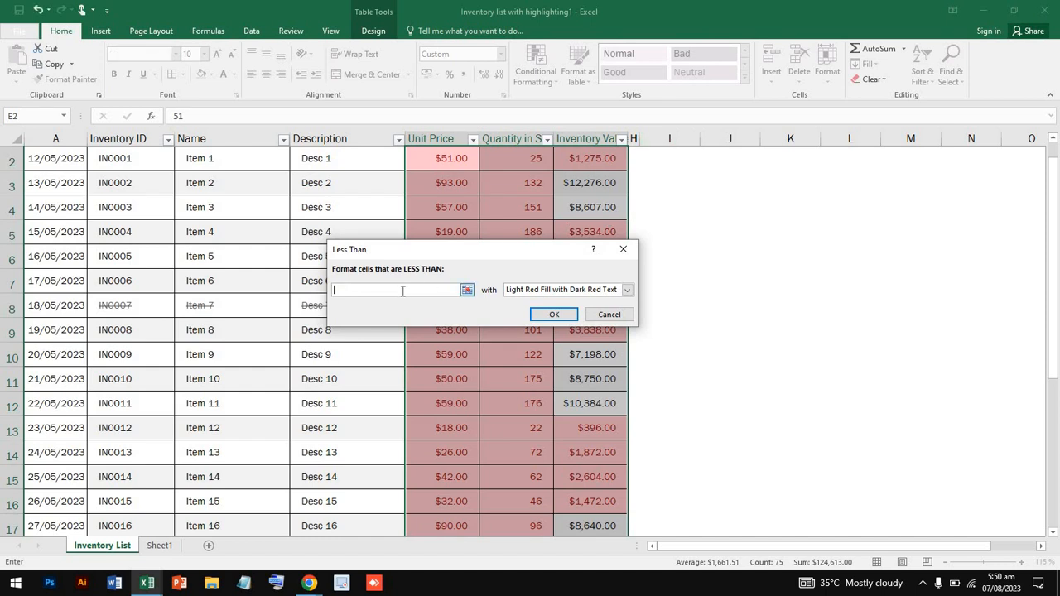
type("20")
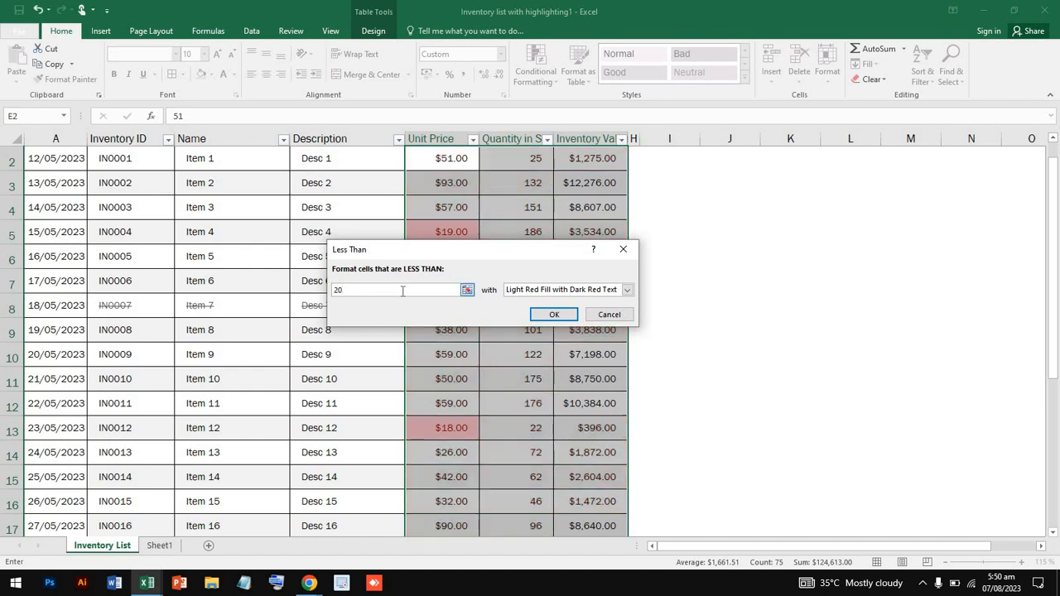
left_click(554, 315)
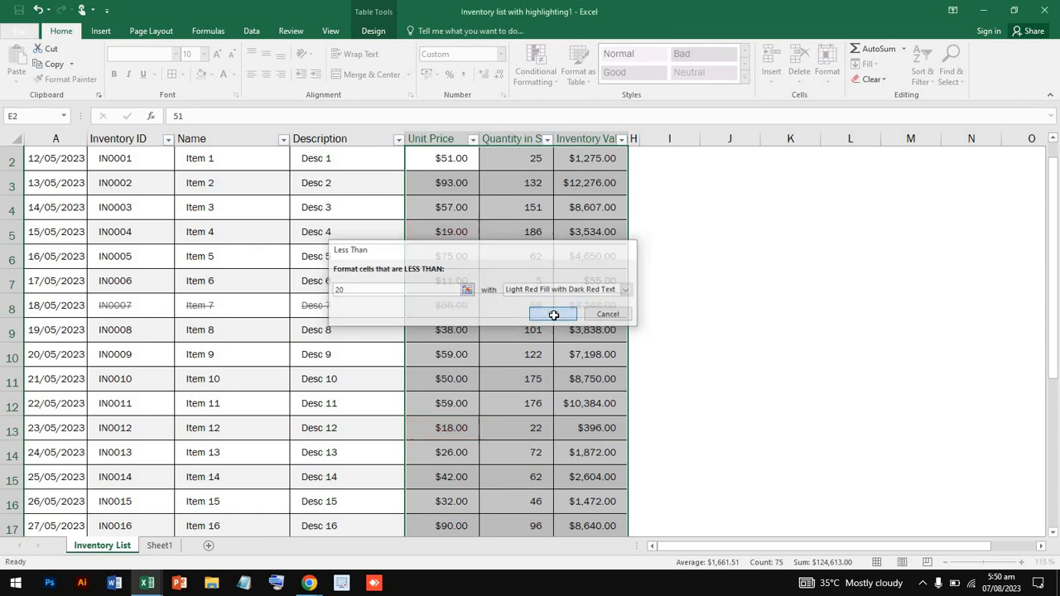
scroll(444, 432, "up", 1)
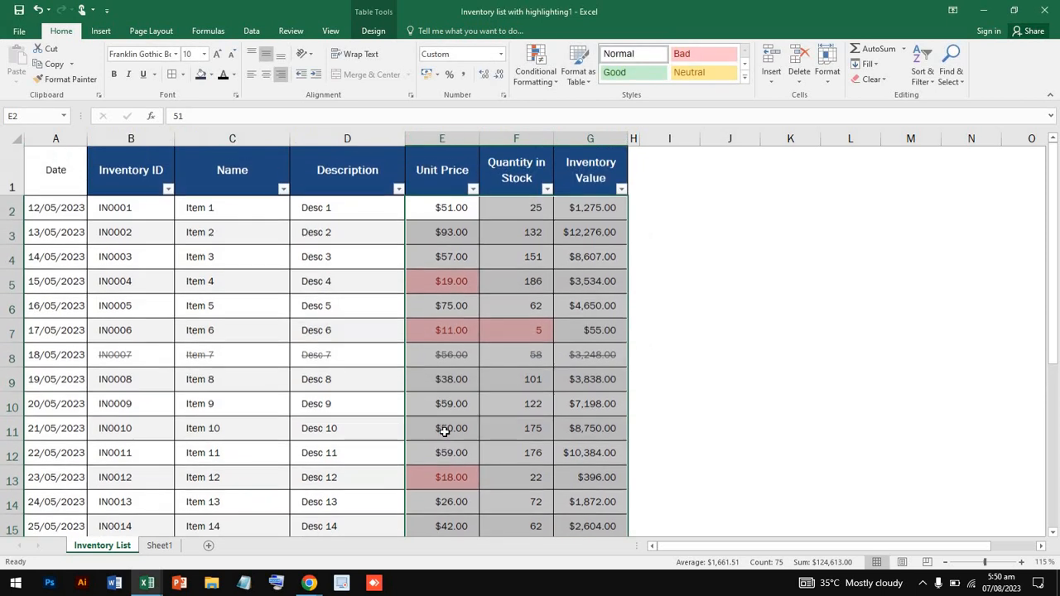
scroll(444, 431, "down", 10)
scroll(445, 431, "up", 5)
scroll(445, 431, "up", 1)
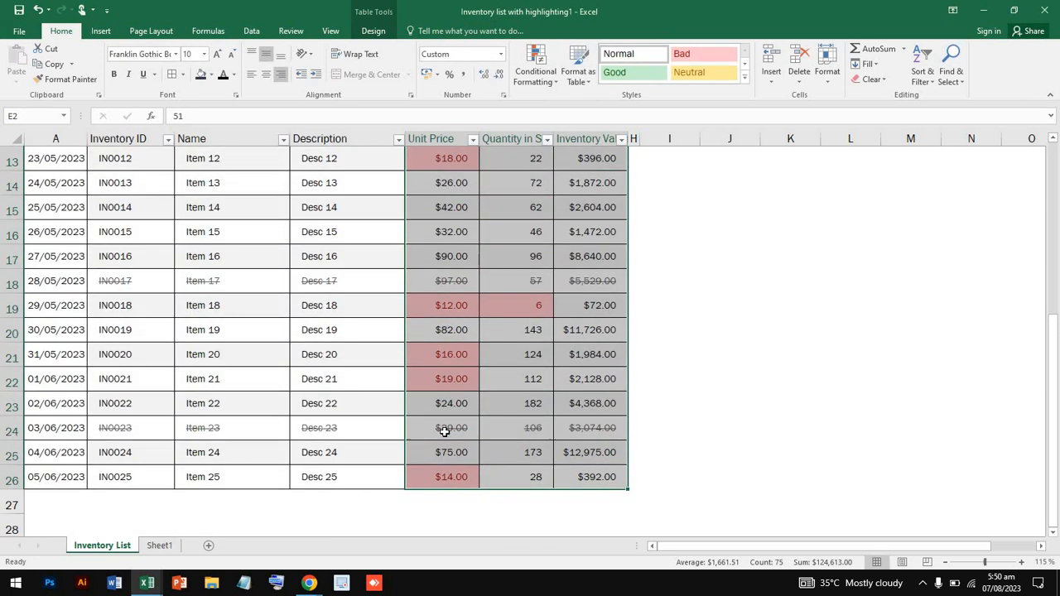
scroll(445, 431, "down", 1)
scroll(445, 431, "up", 1)
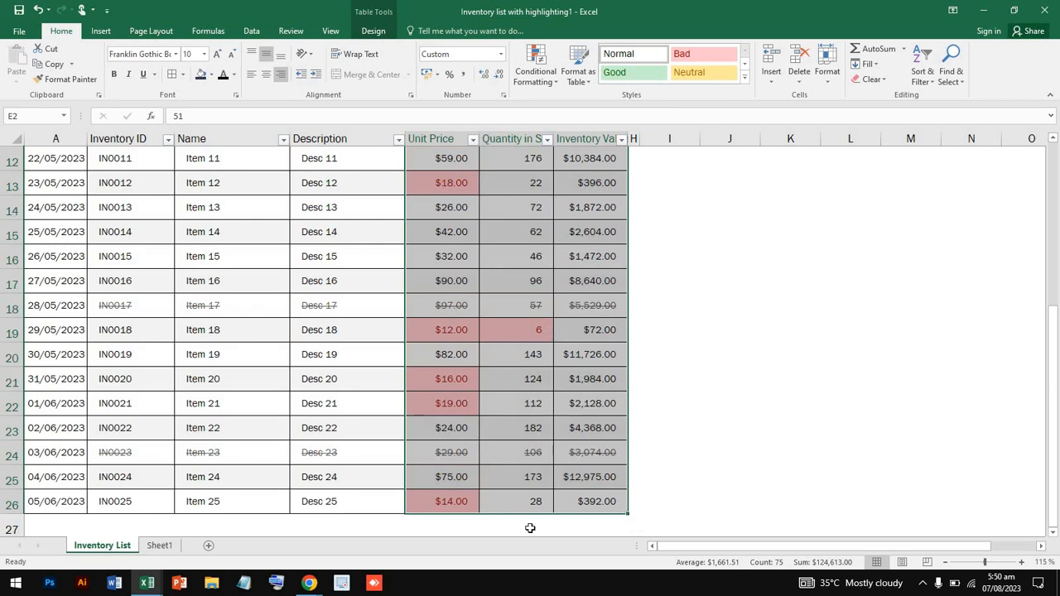
left_click(540, 58)
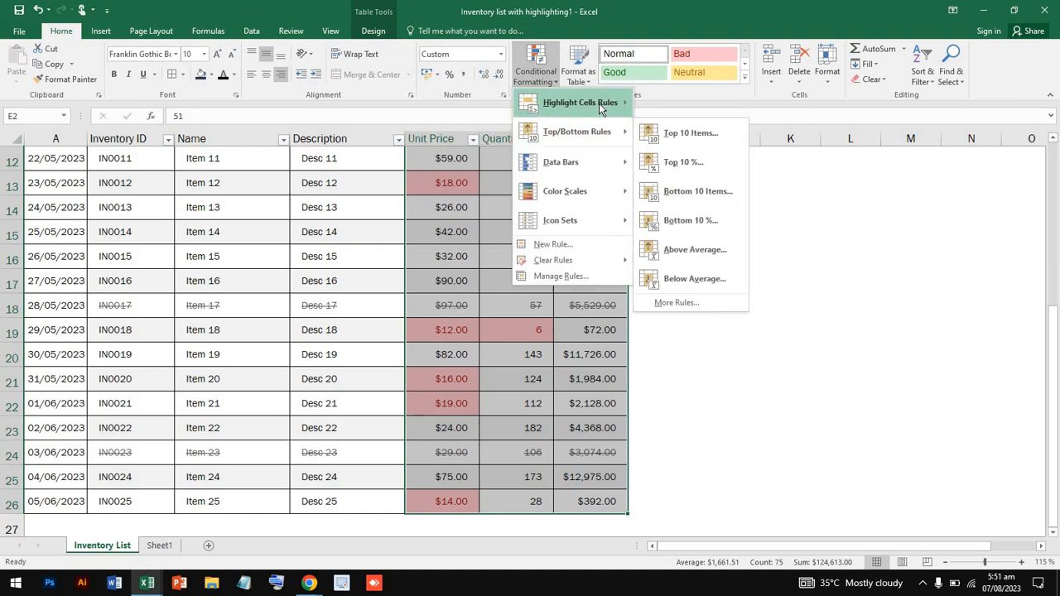
mouse_move(603, 102)
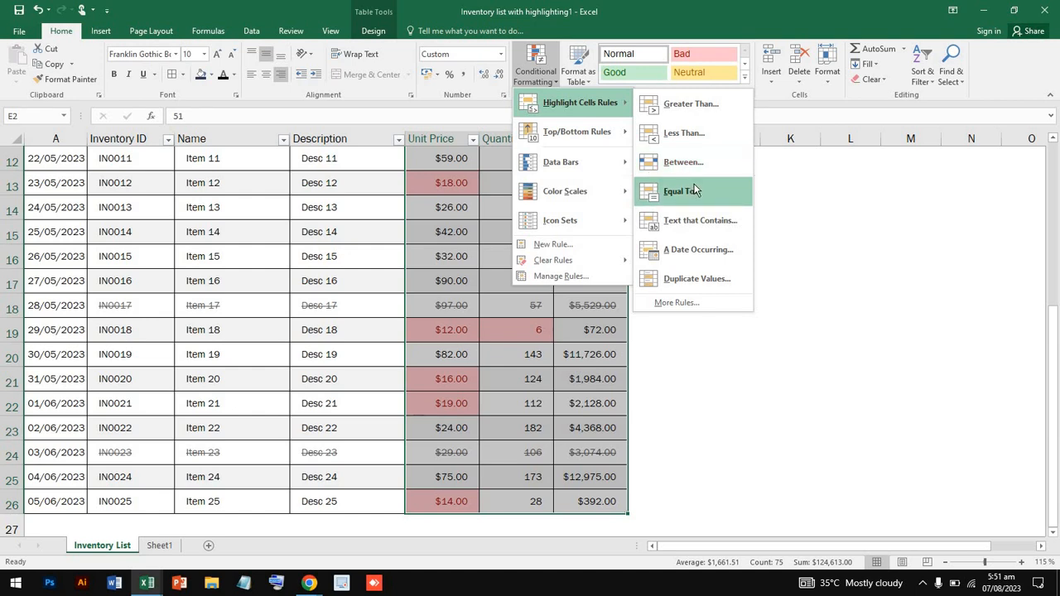
left_click(695, 191)
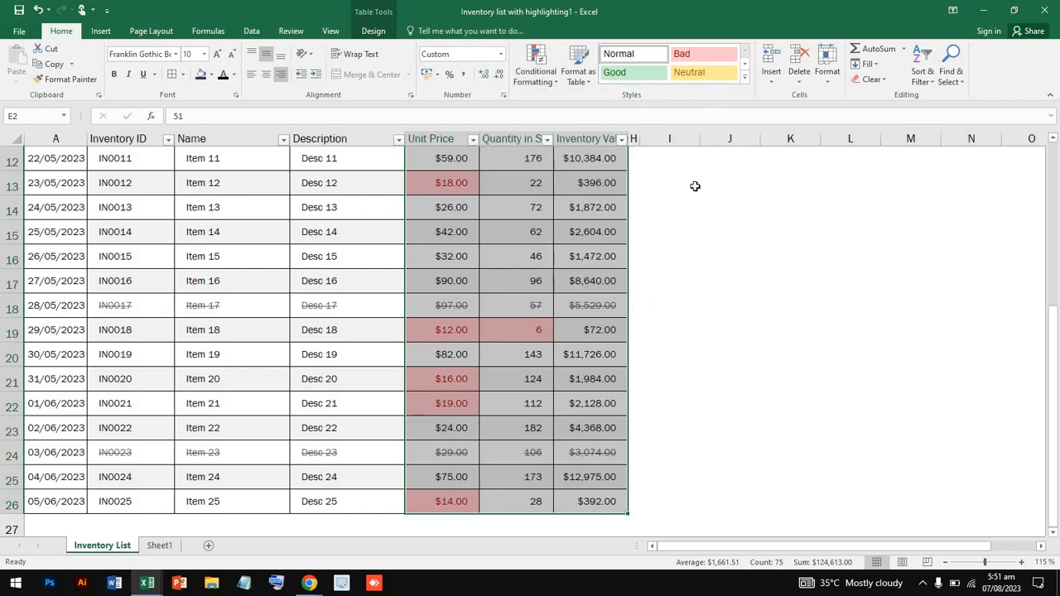
left_click(417, 289)
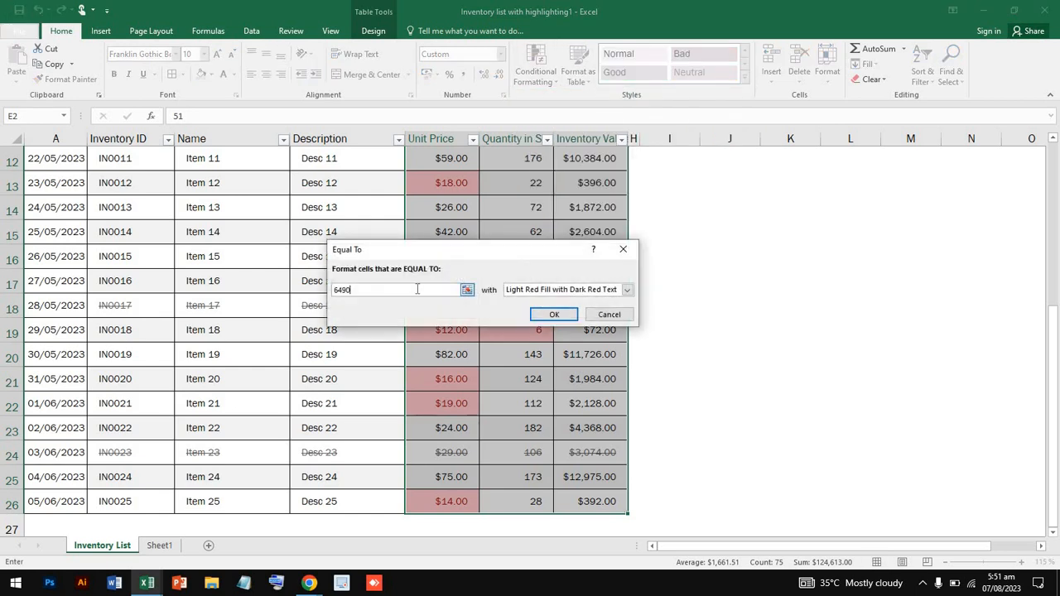
key("BackSpace")
key("BackSpace")
Switch to the Book1 workbook and select the whole marks table A1:H19, headers included
left_click(185, 264)
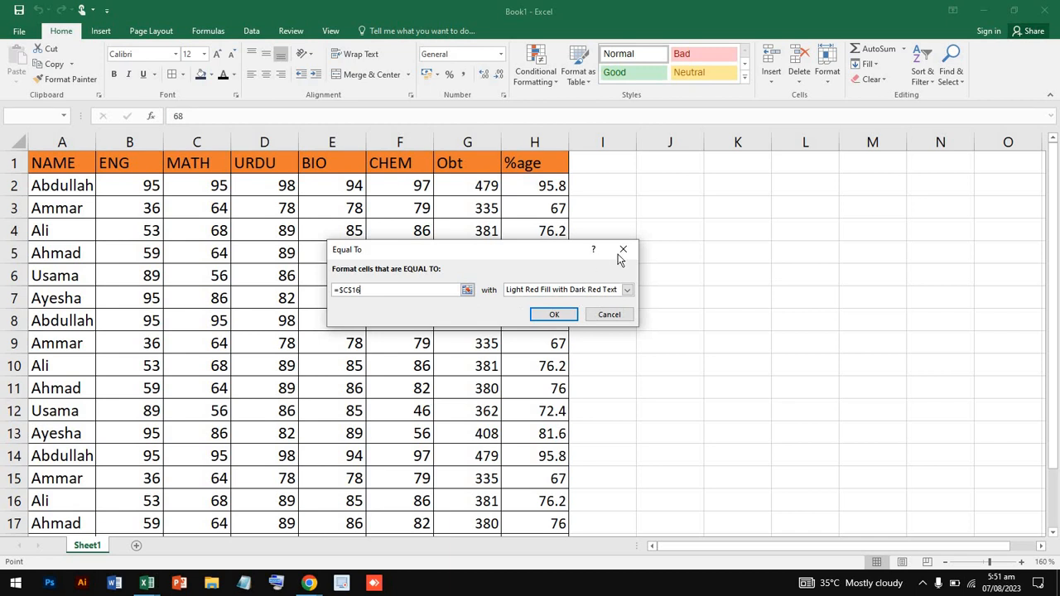
left_click(620, 251)
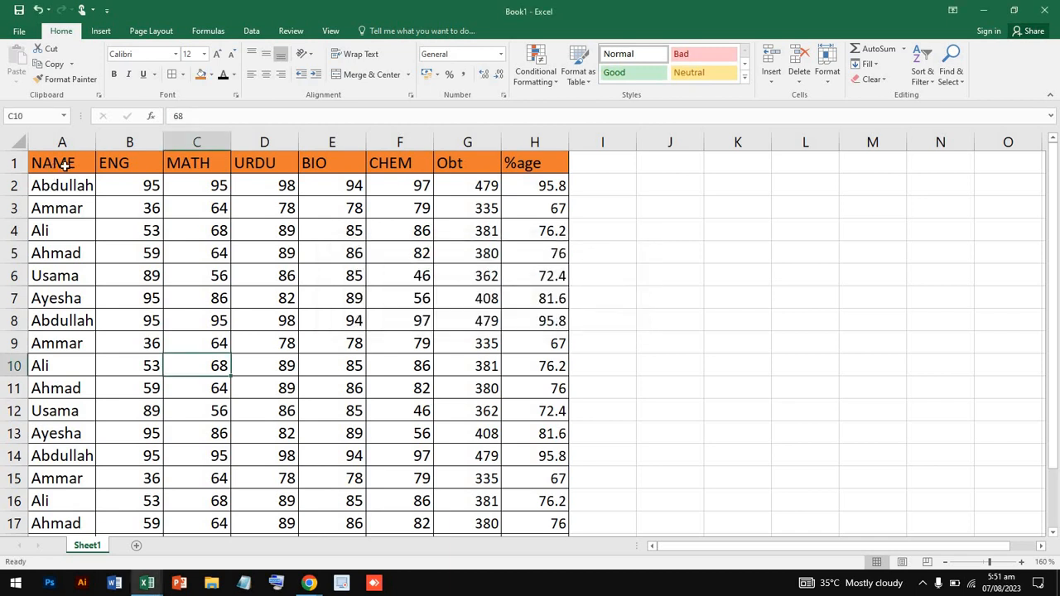
left_click_drag(66, 166, 525, 485)
scroll(525, 485, "down", 1)
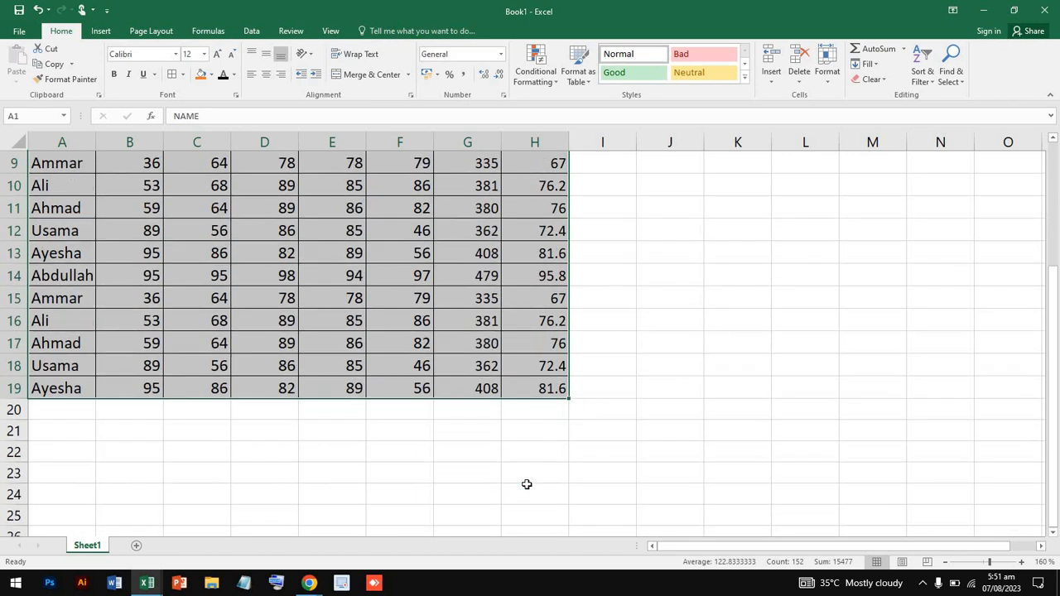
scroll(578, 237, "up", 3)
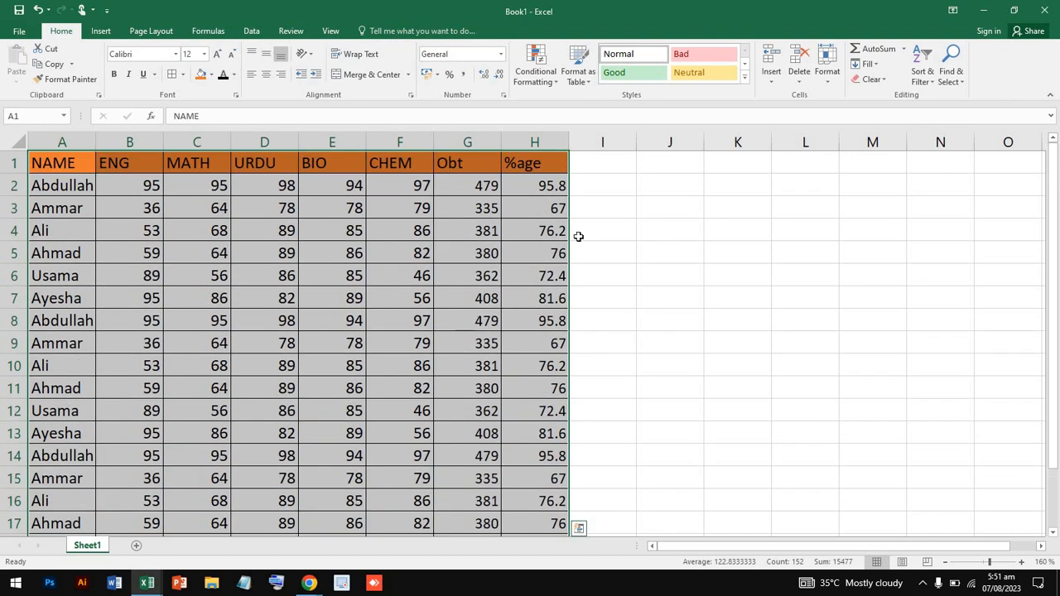
left_click(536, 66)
mouse_move(594, 104)
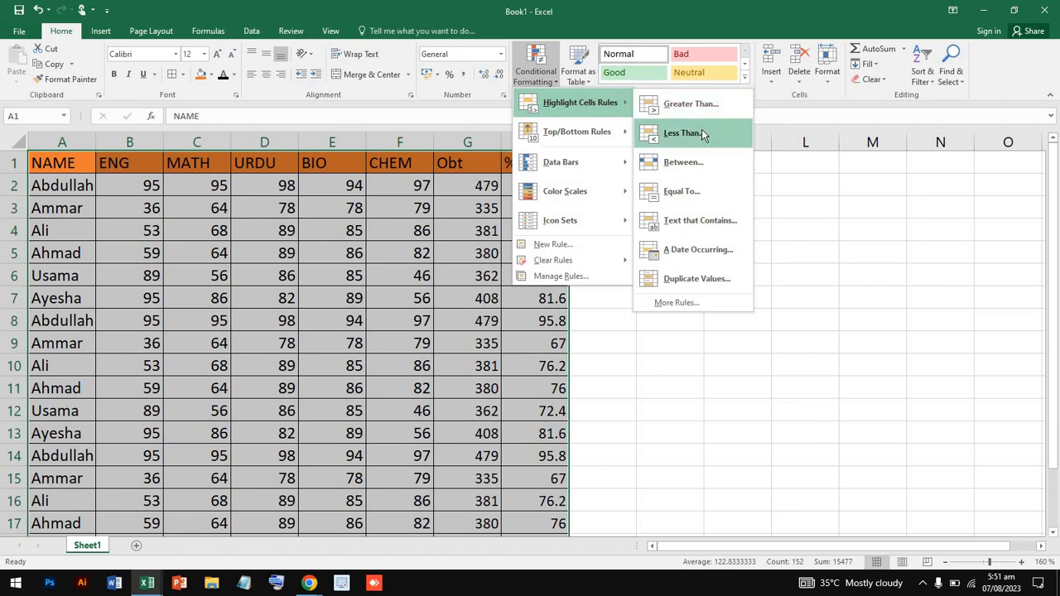
left_click(705, 161)
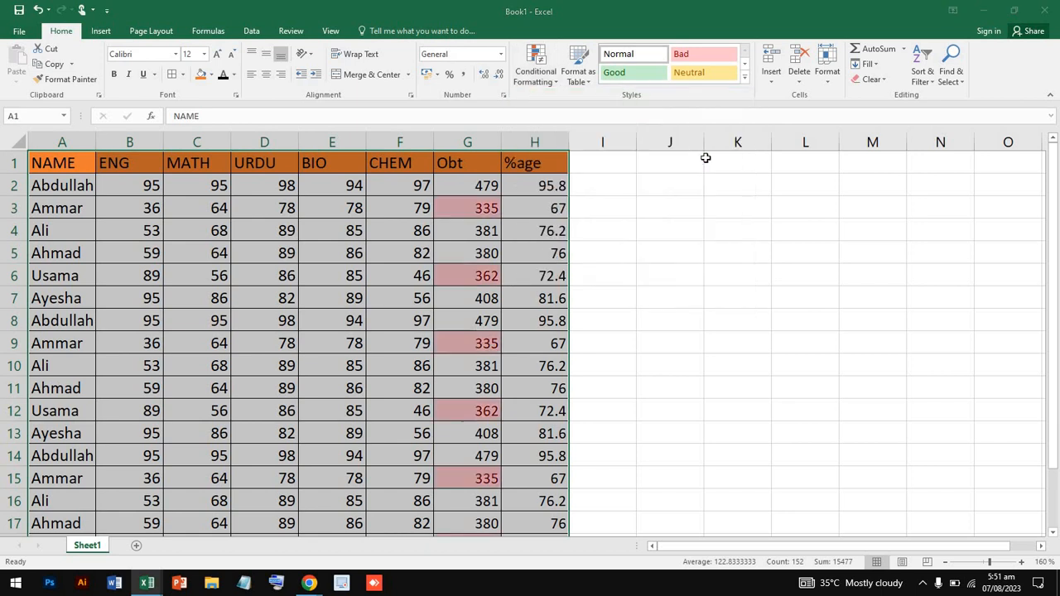
left_click(402, 293)
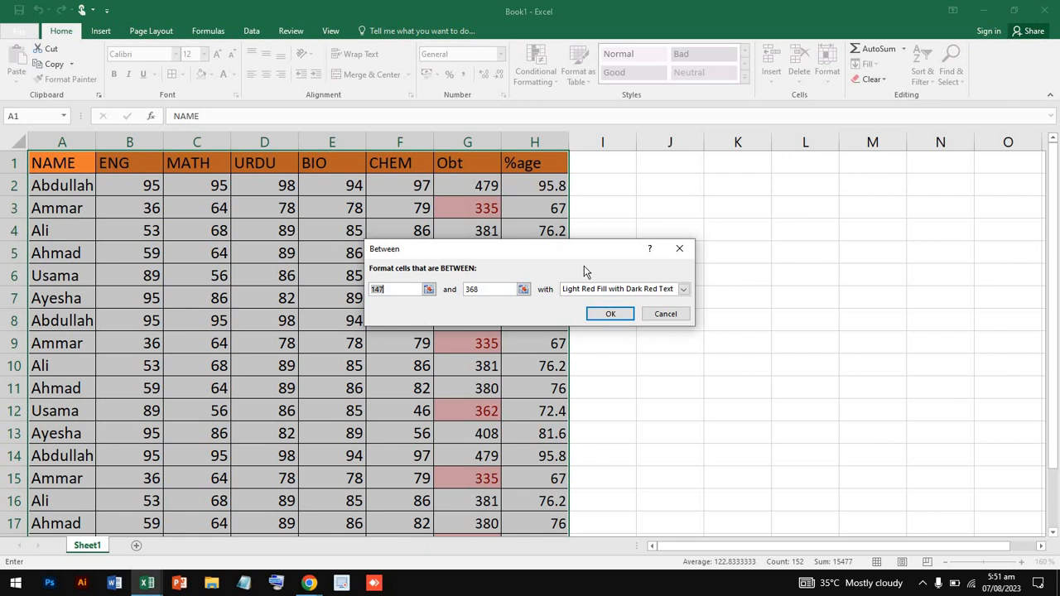
left_click(679, 250)
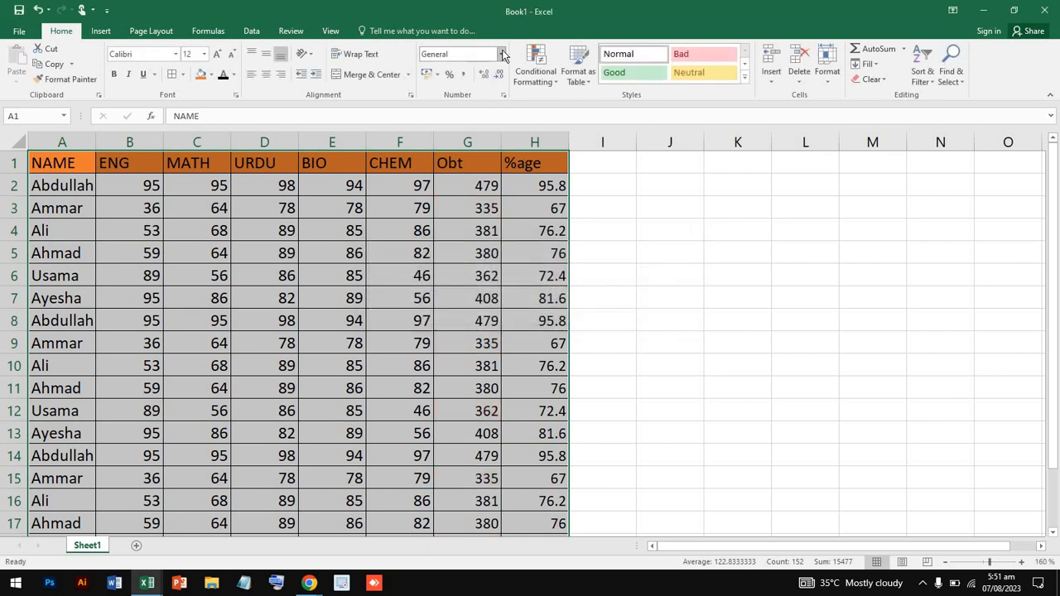
Highlight the marks table cells equal to 408 with light red fill and dark red text
left_click(502, 53)
left_click(547, 71)
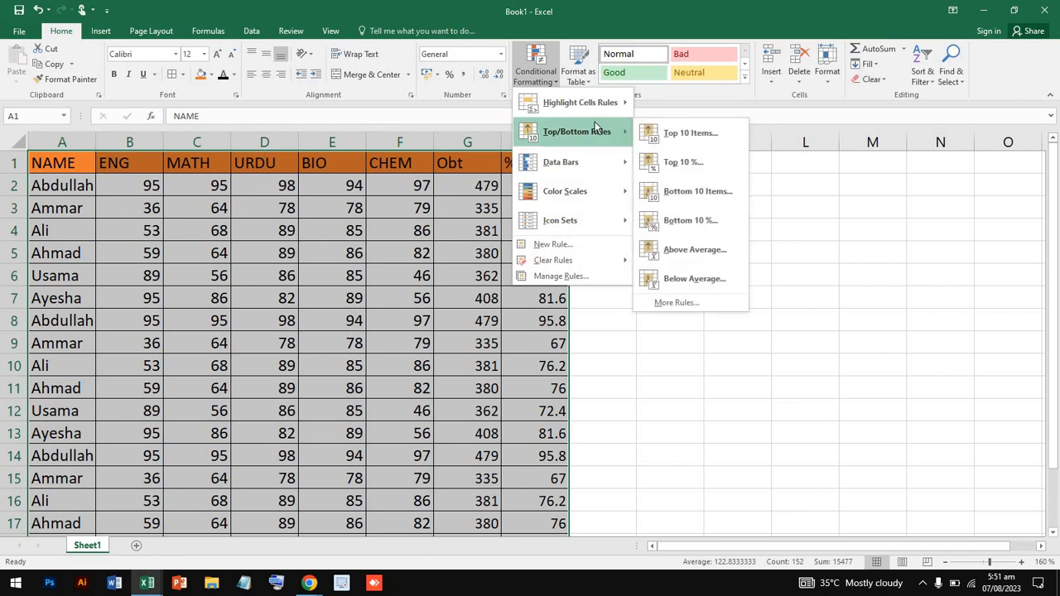
mouse_move(589, 104)
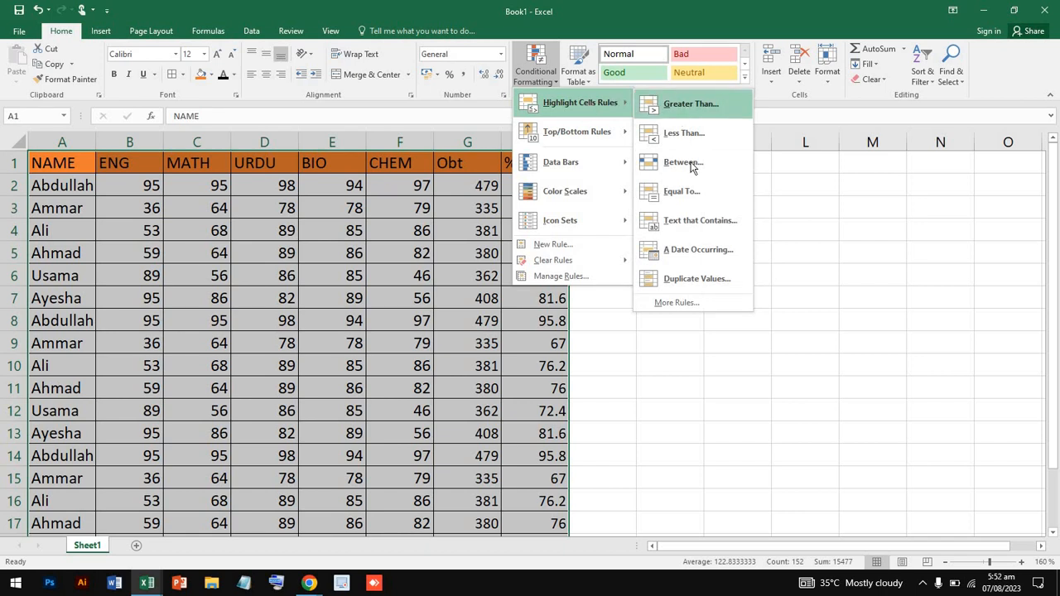
left_click(680, 191)
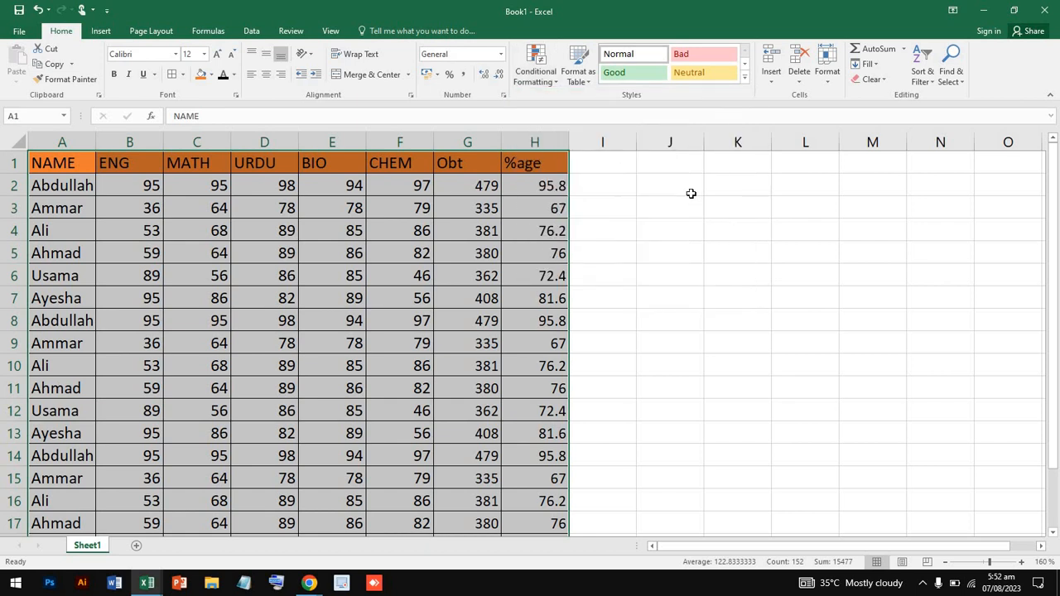
left_click(472, 287)
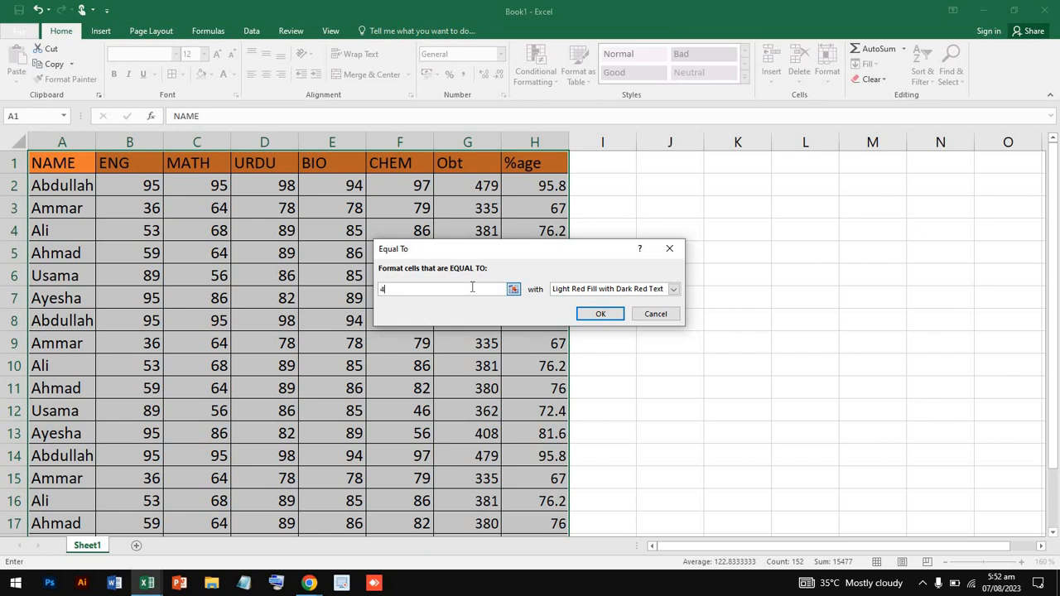
type("408")
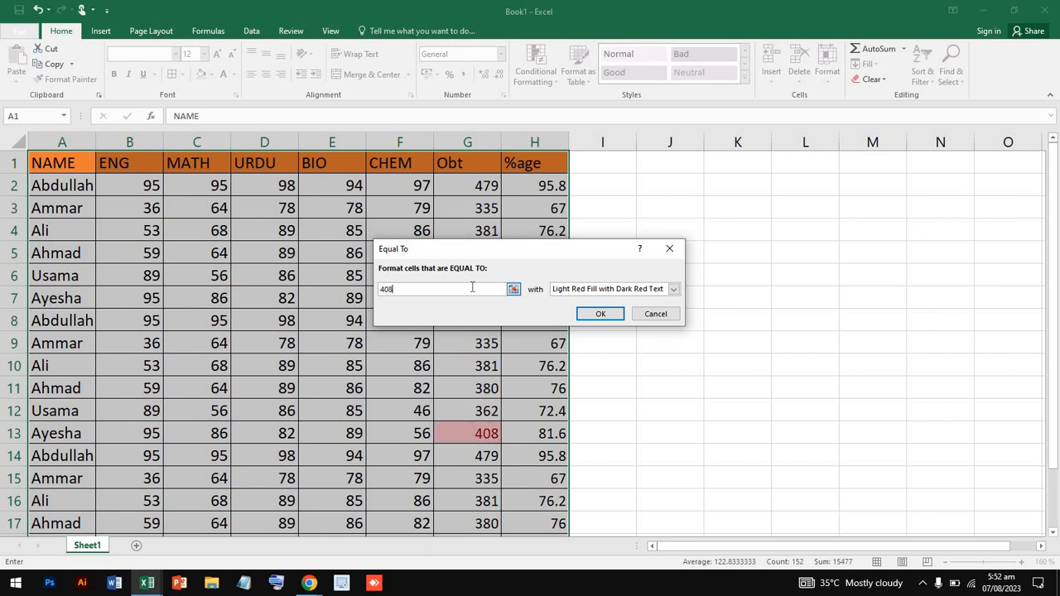
left_click(602, 314)
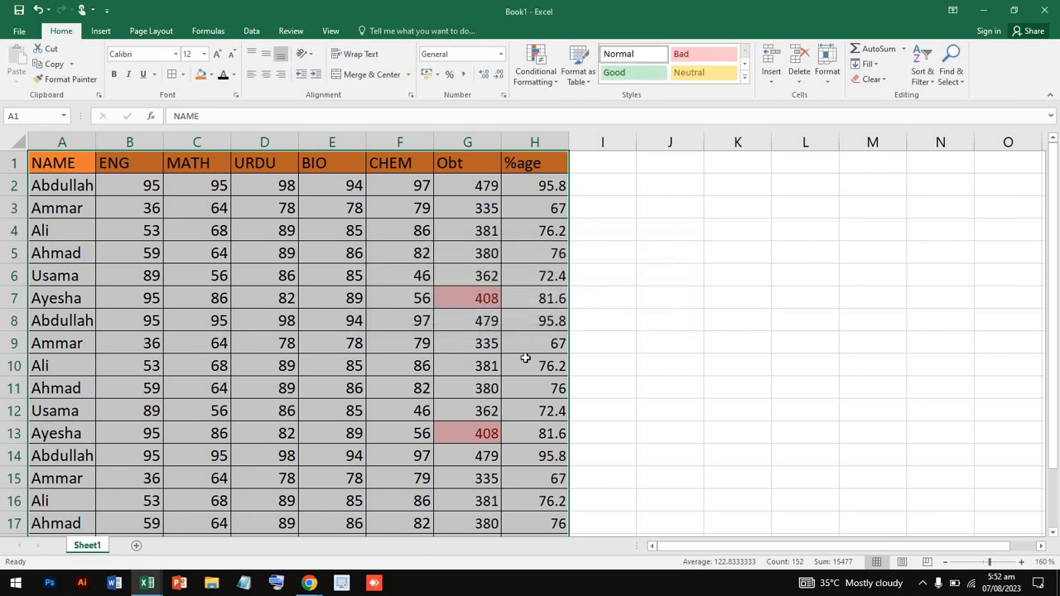
scroll(525, 358, "down", 4)
scroll(525, 358, "up", 4)
scroll(525, 357, "down", 1)
scroll(525, 358, "down", 1)
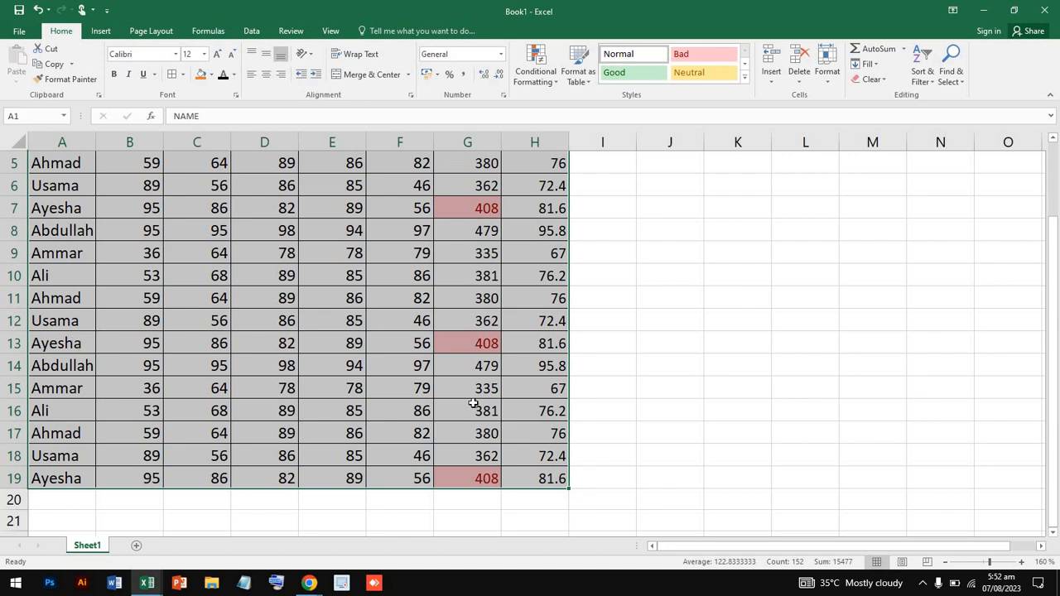
scroll(473, 445, "up", 2)
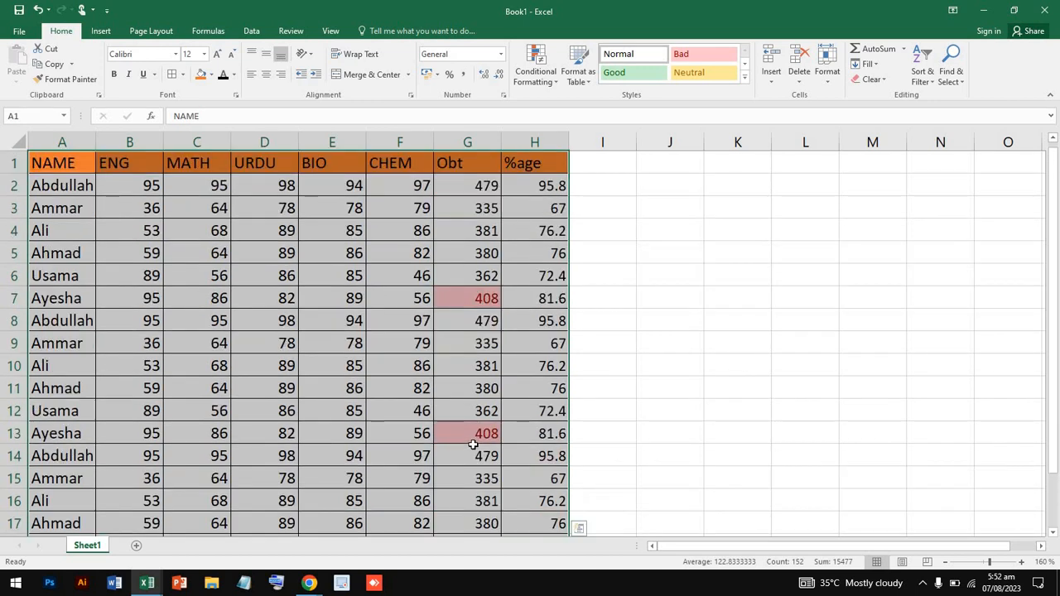
Highlight marks table cells containing the student name from A4 with a light red fill, using a Text That Contains rule
left_click(547, 73)
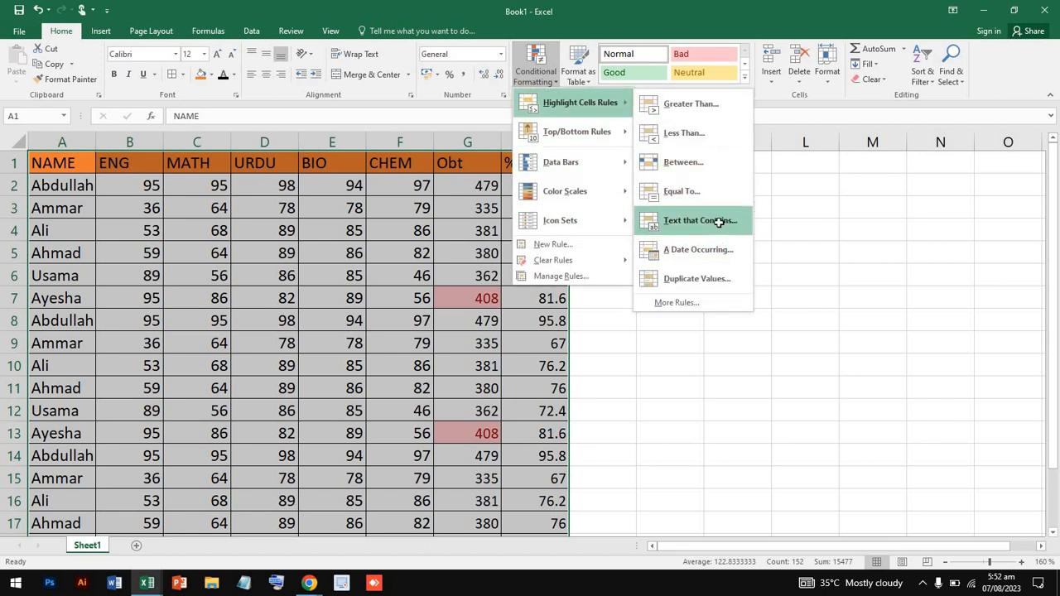
left_click(718, 222)
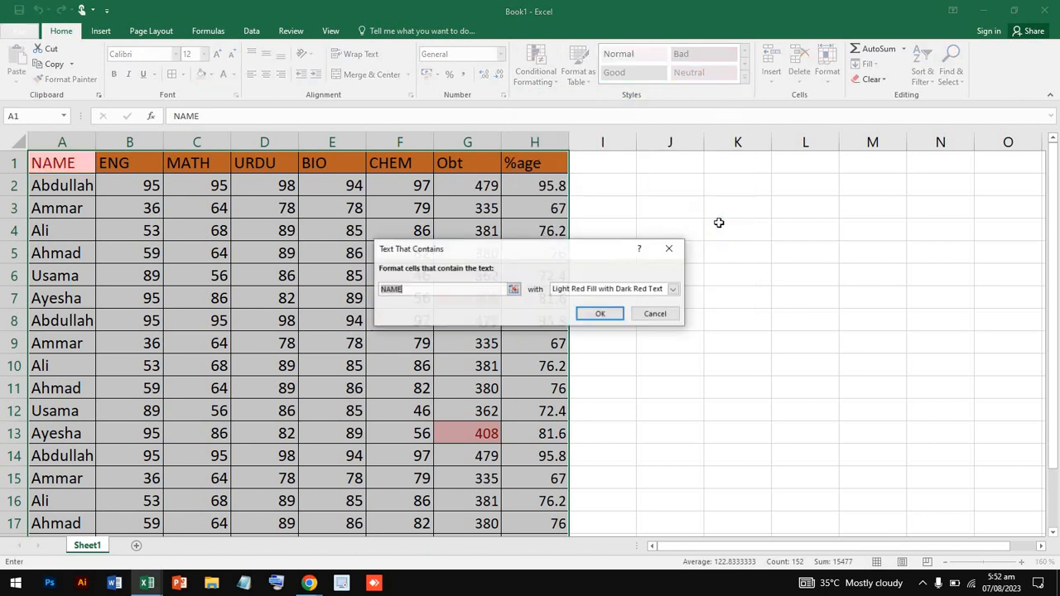
left_click(485, 290)
key("BackSpace")
key("BackSpace")
key("BackSpace")
key("BackSpace")
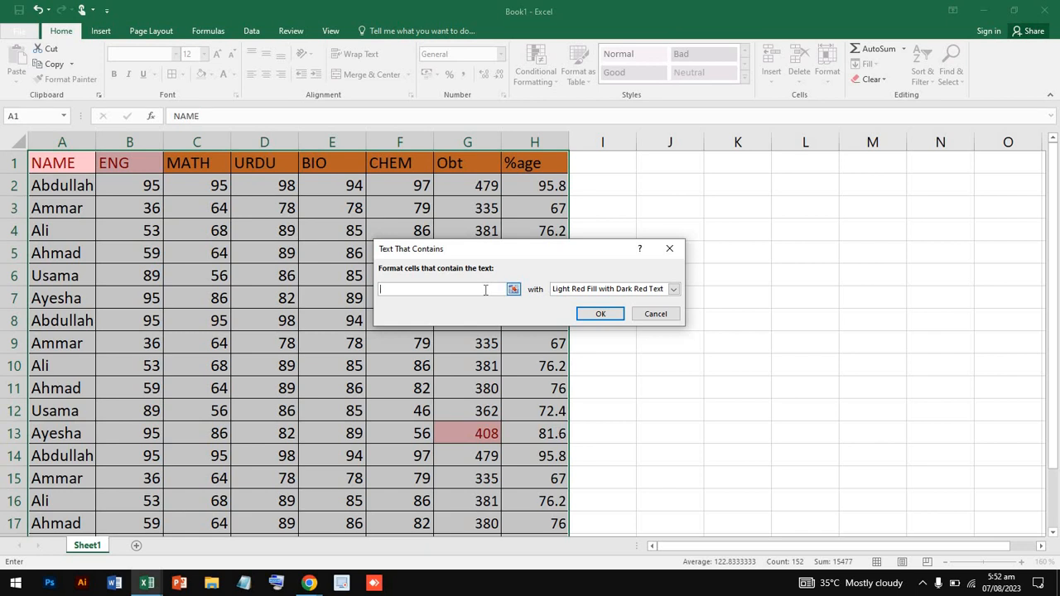
type("Ali")
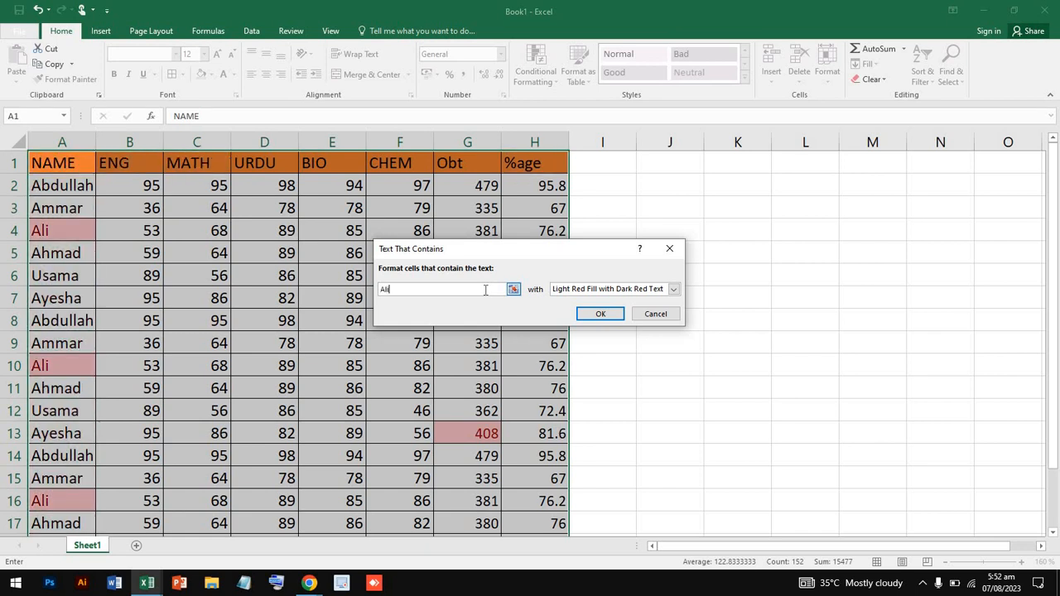
left_click(673, 289)
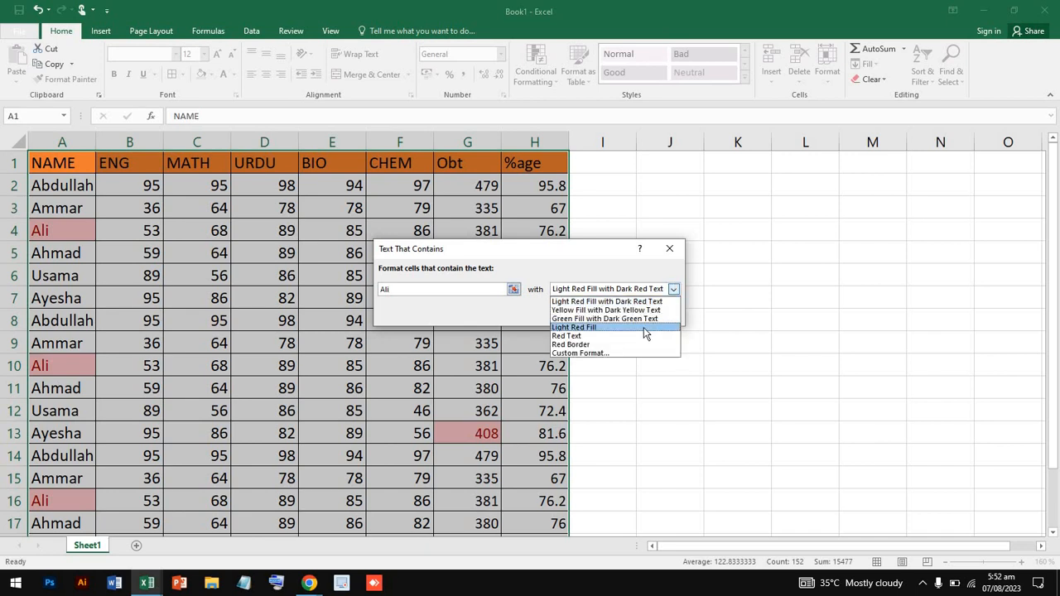
left_click(643, 327)
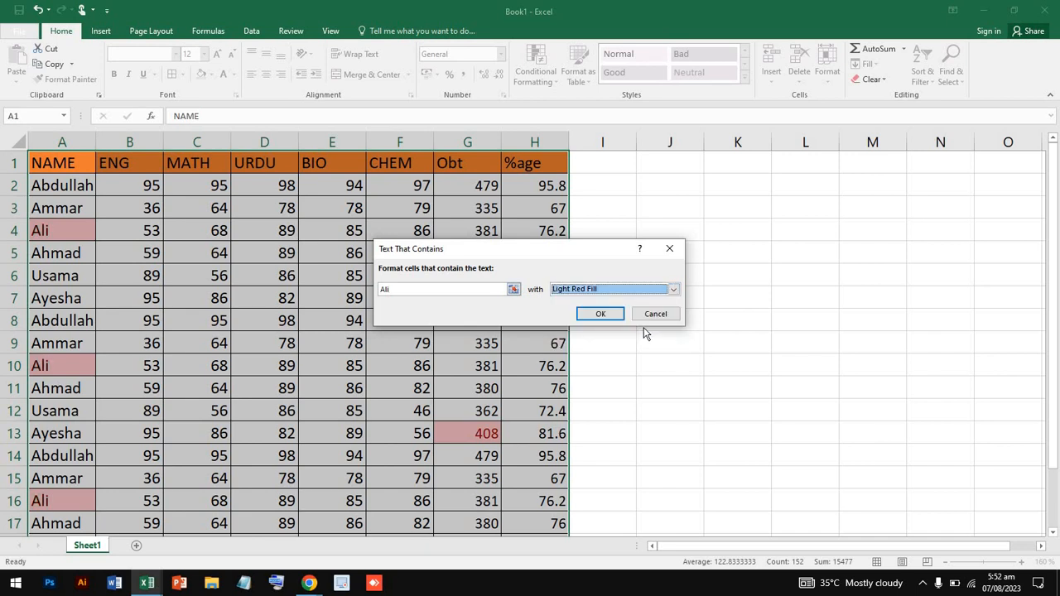
left_click(600, 314)
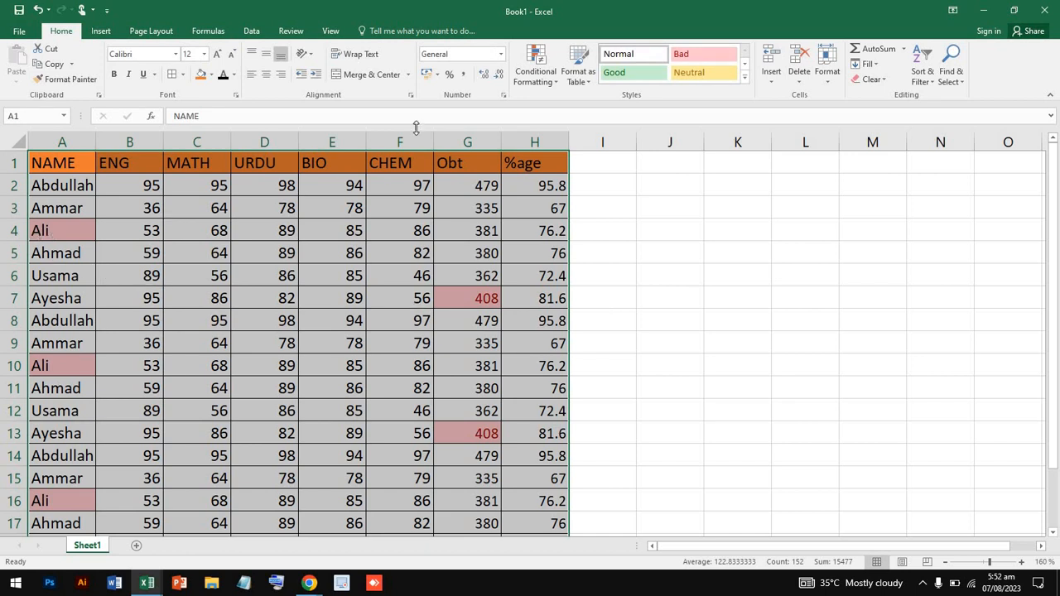
Set up another Text That Contains rule on the marks table, matching the same student name as in A4
left_click(547, 77)
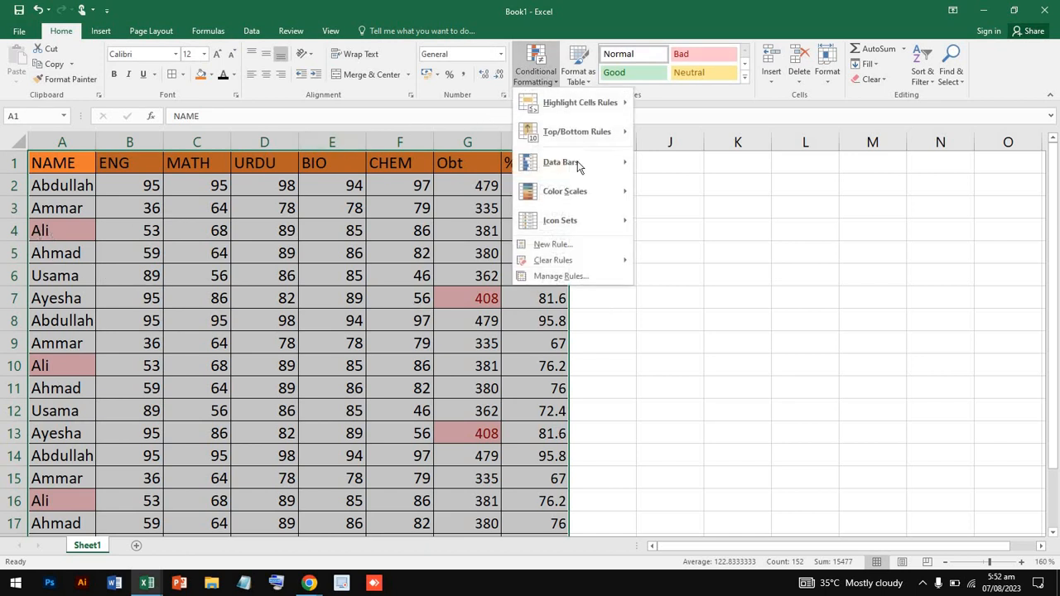
mouse_move(613, 102)
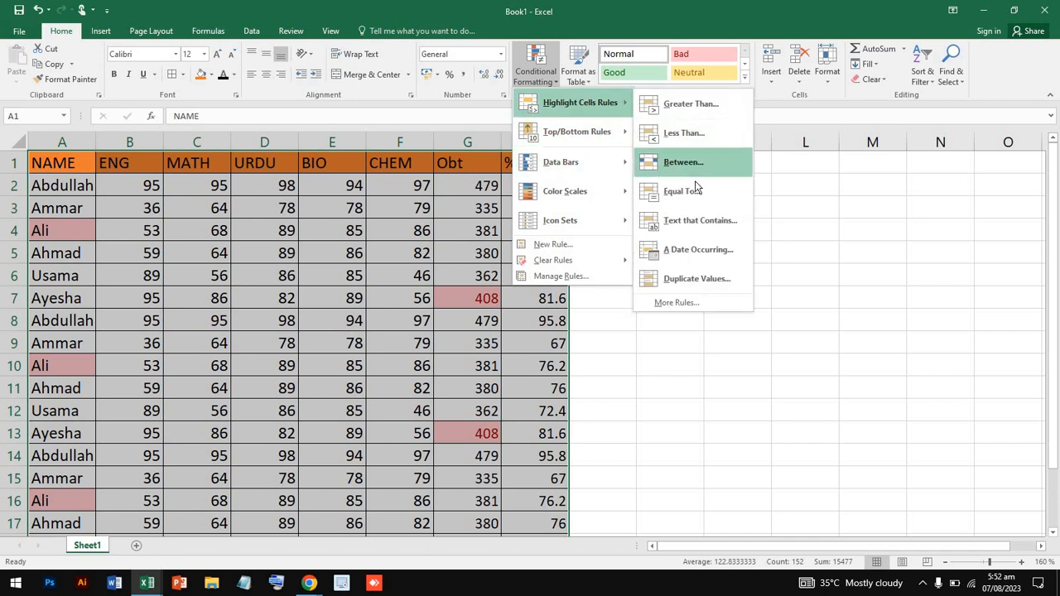
left_click(709, 226)
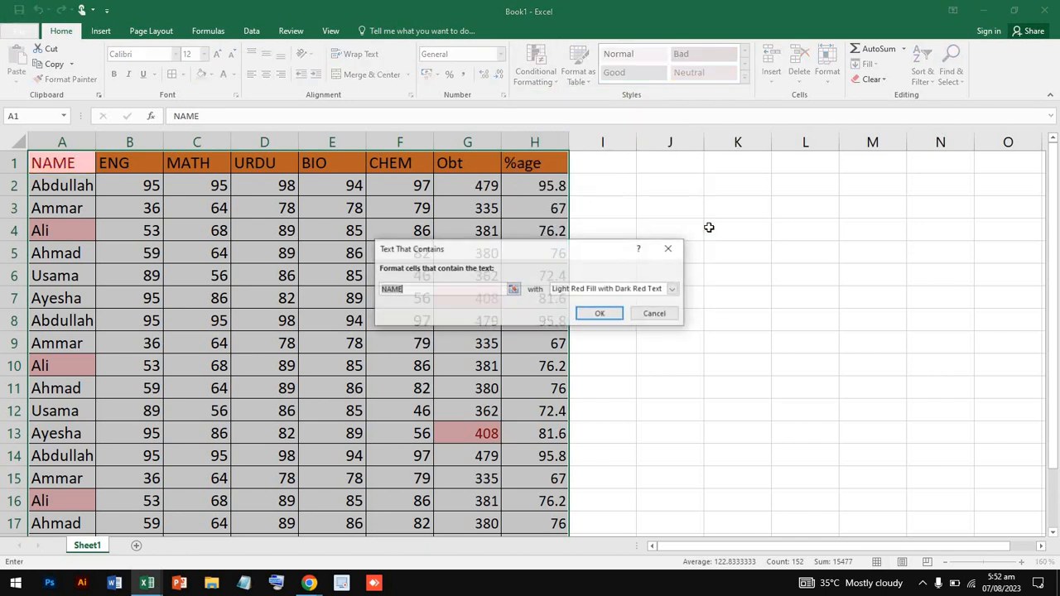
left_click(461, 291)
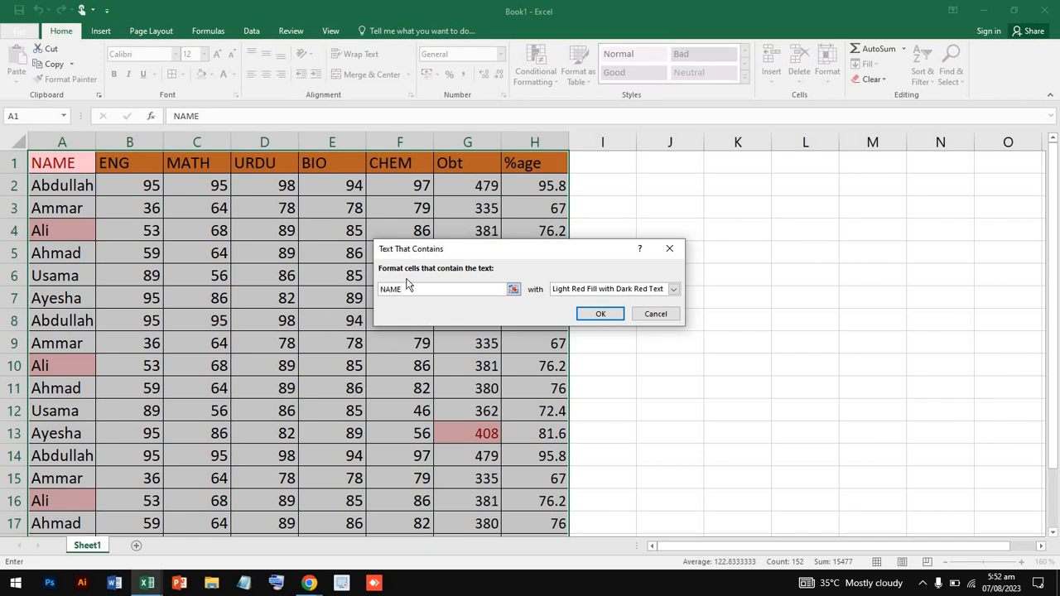
key("BackSpace")
key("BackSpace")
key("BackSpace")
key("BackSpace")
type("A")
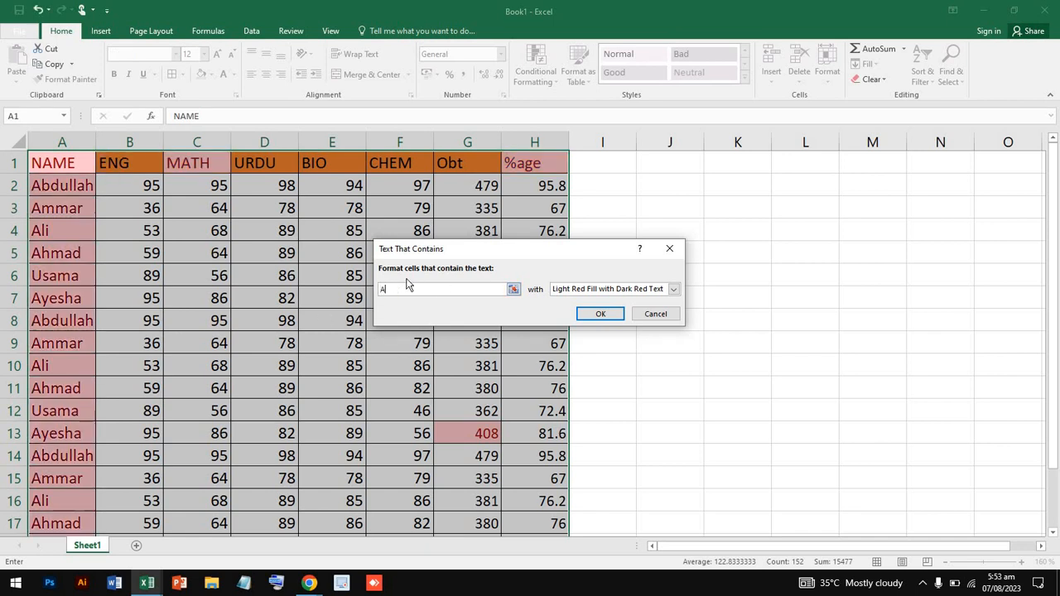
type("li")
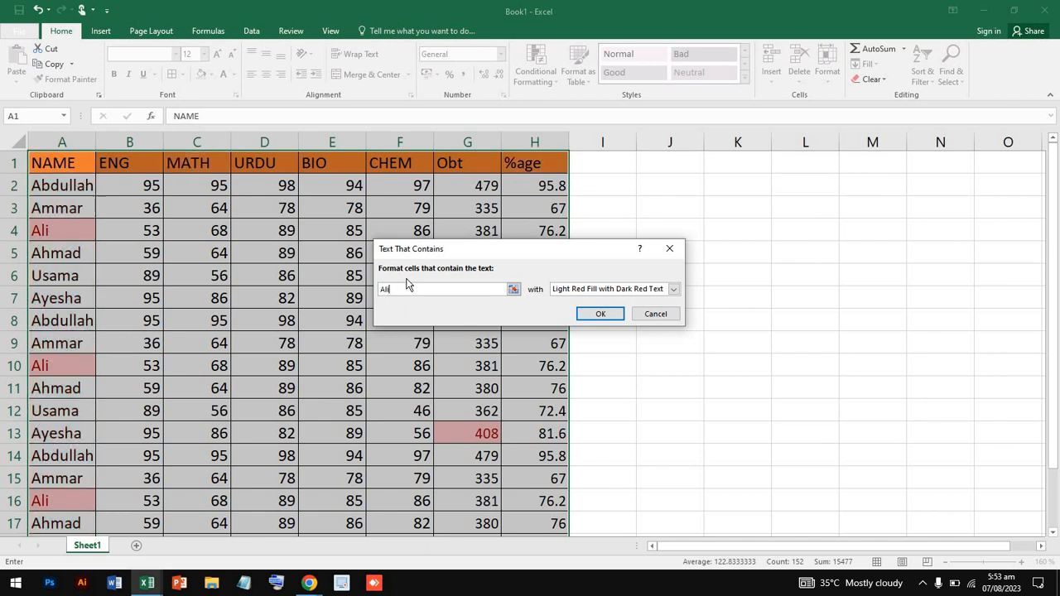
Give the rule a custom format with bold font and green fill, apply it, and deselect the table
left_click(673, 289)
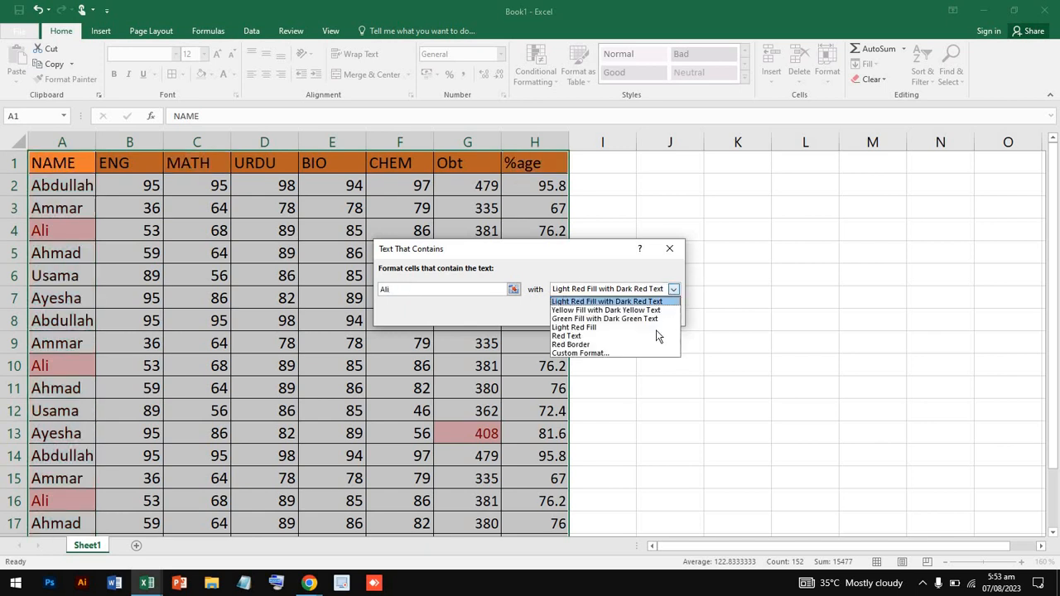
left_click(626, 355)
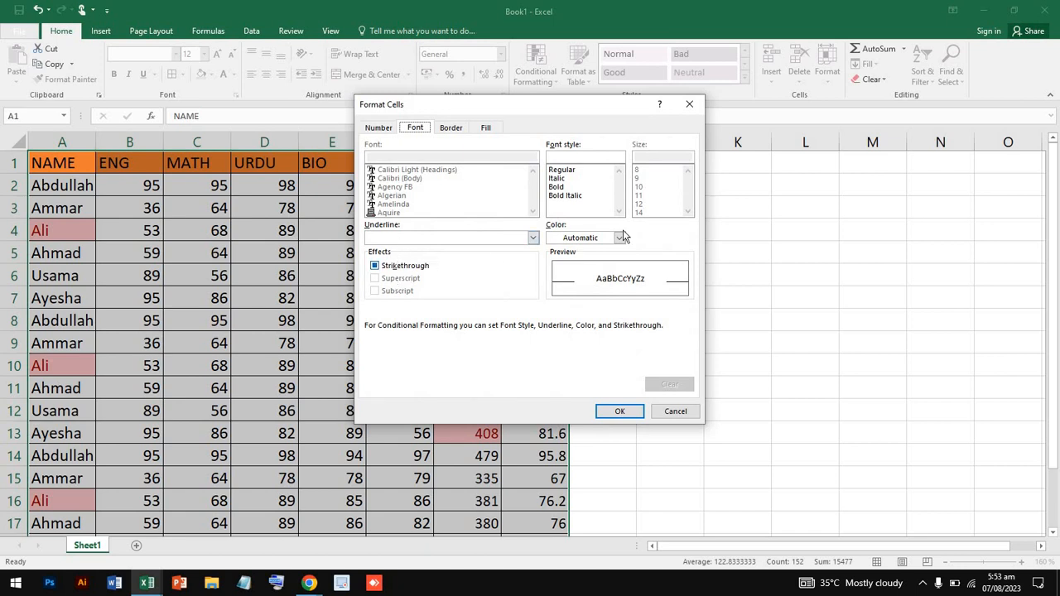
left_click(555, 188)
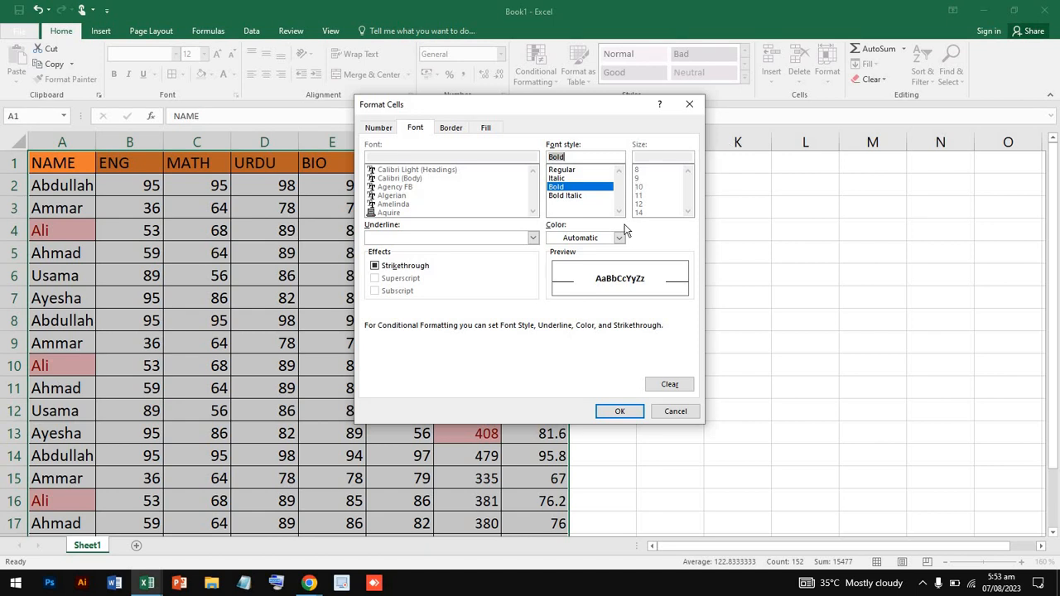
left_click(451, 129)
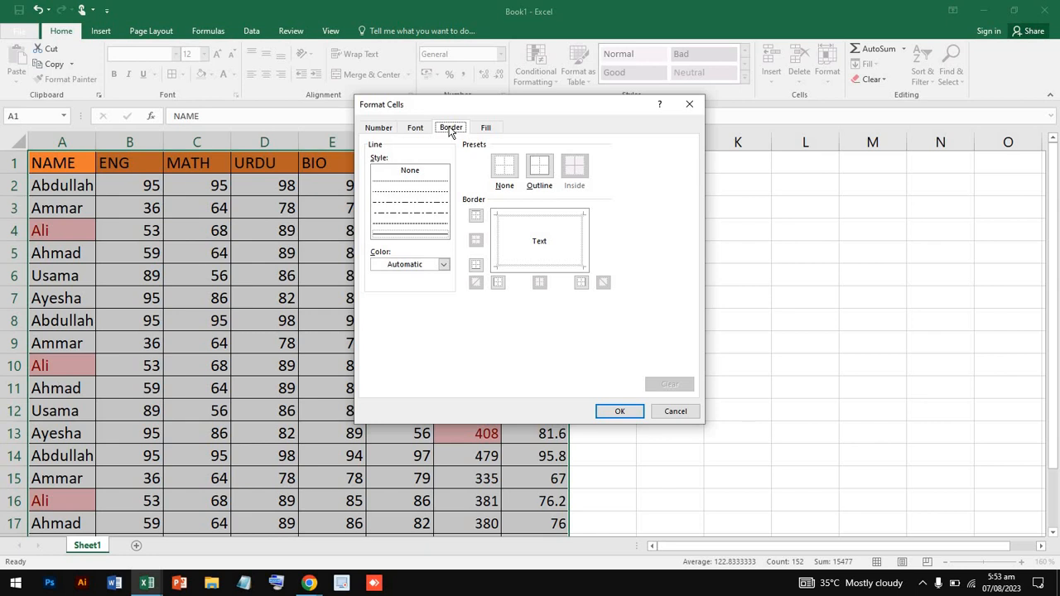
left_click(392, 130)
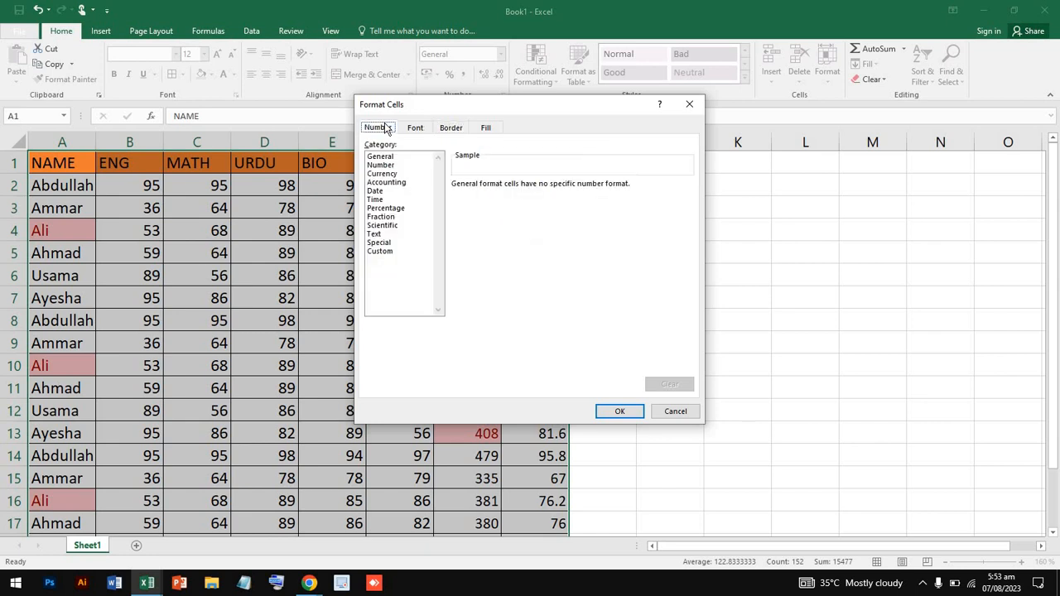
left_click(496, 131)
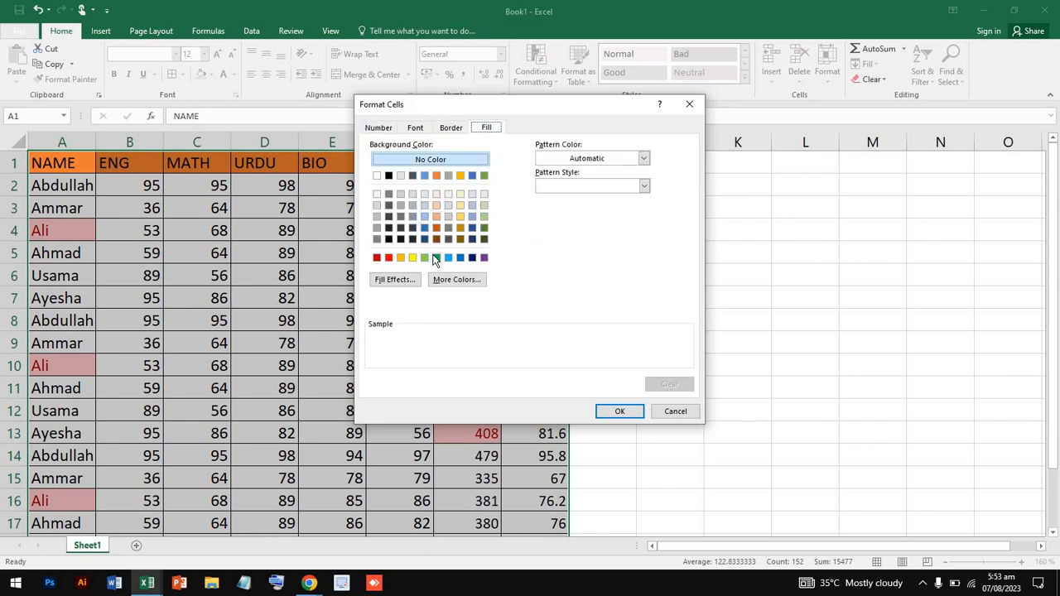
left_click(436, 257)
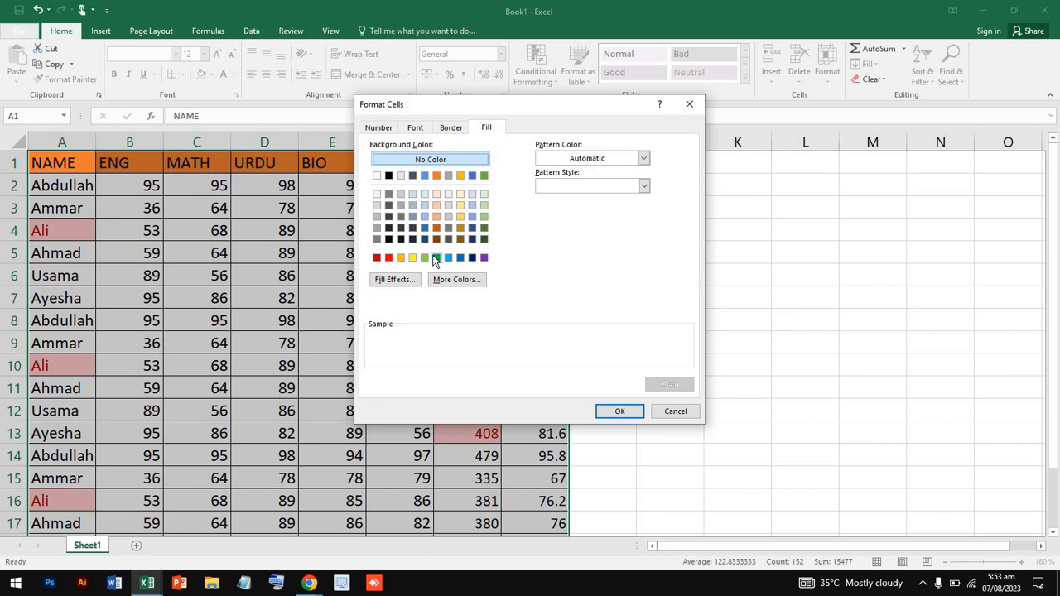
left_click(629, 411)
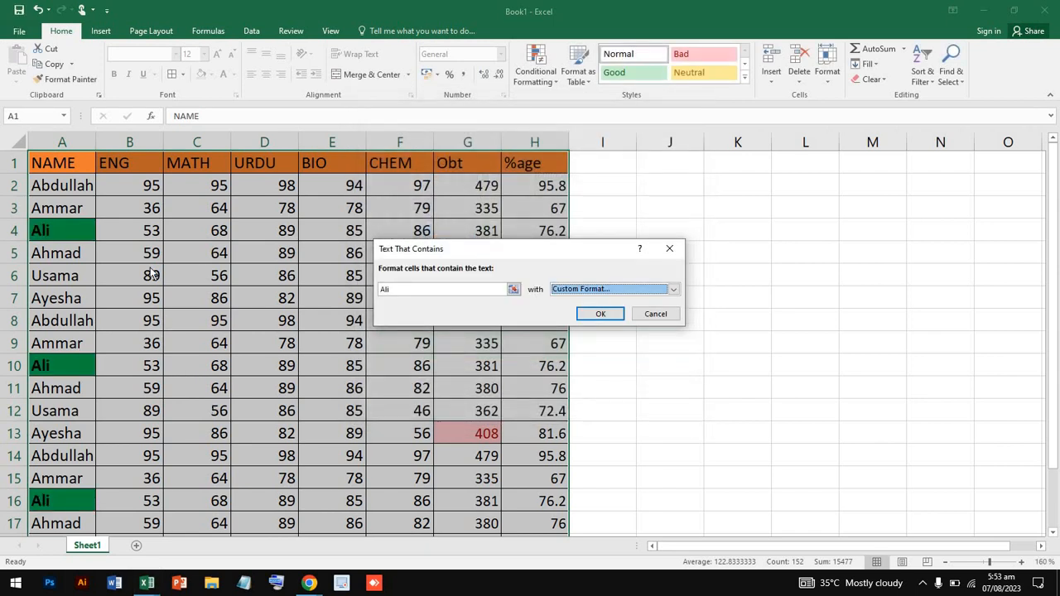
left_click(601, 310)
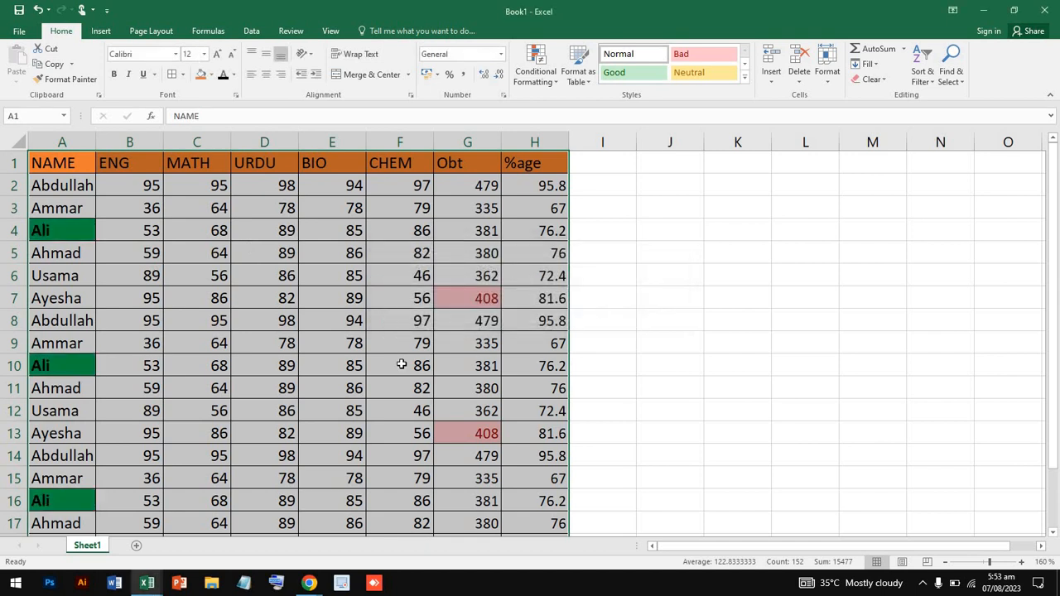
left_click(344, 334)
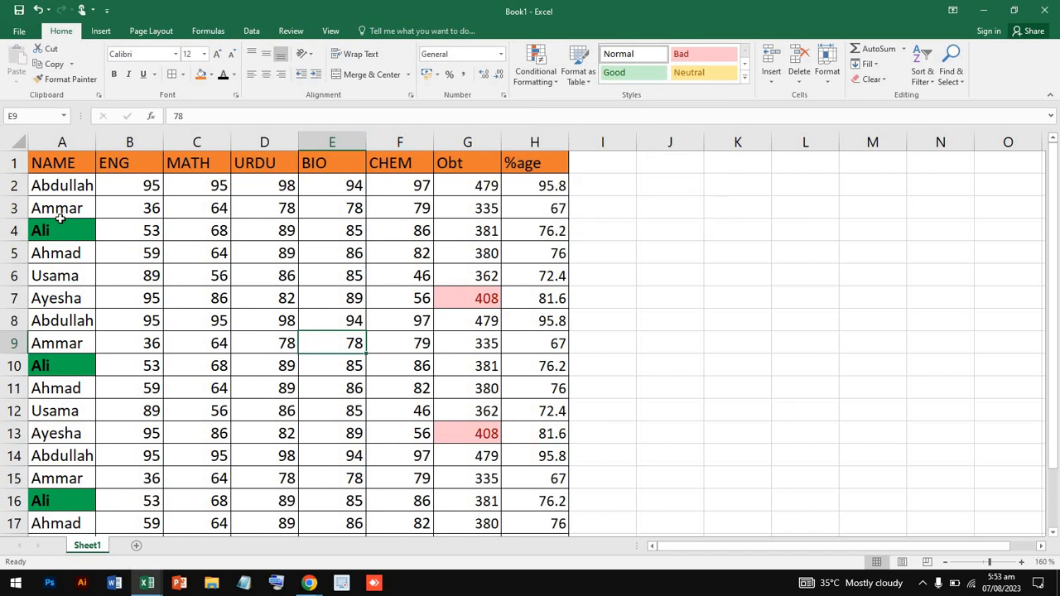
left_click(546, 71)
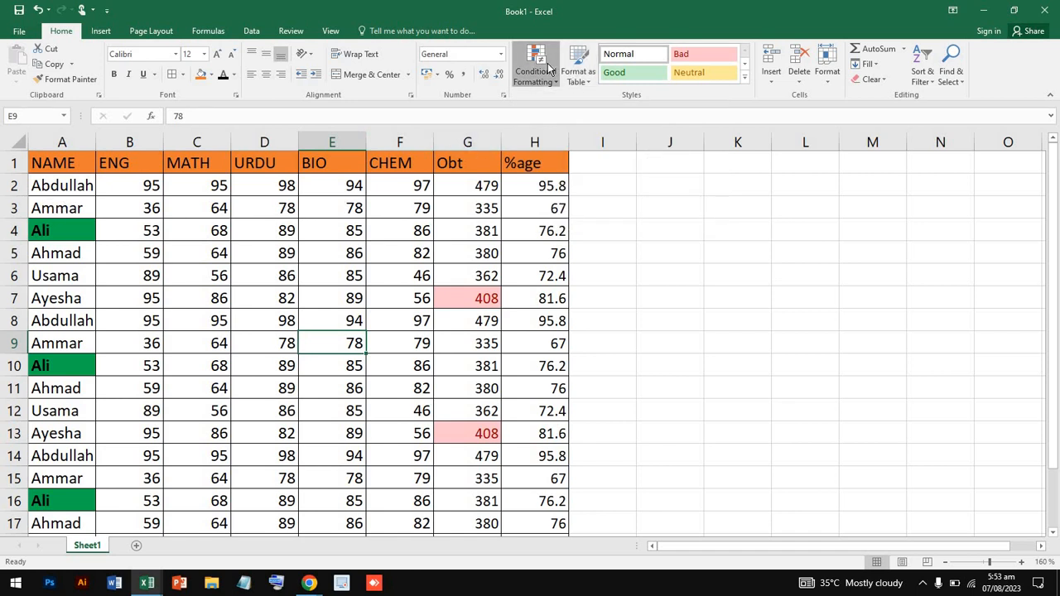
mouse_move(602, 133)
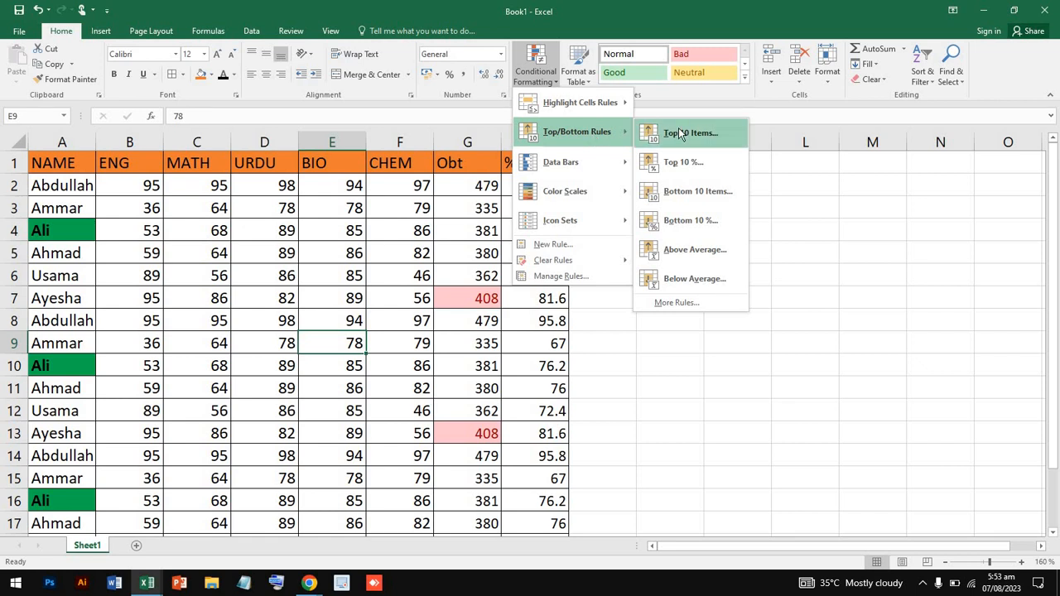
left_click(308, 248)
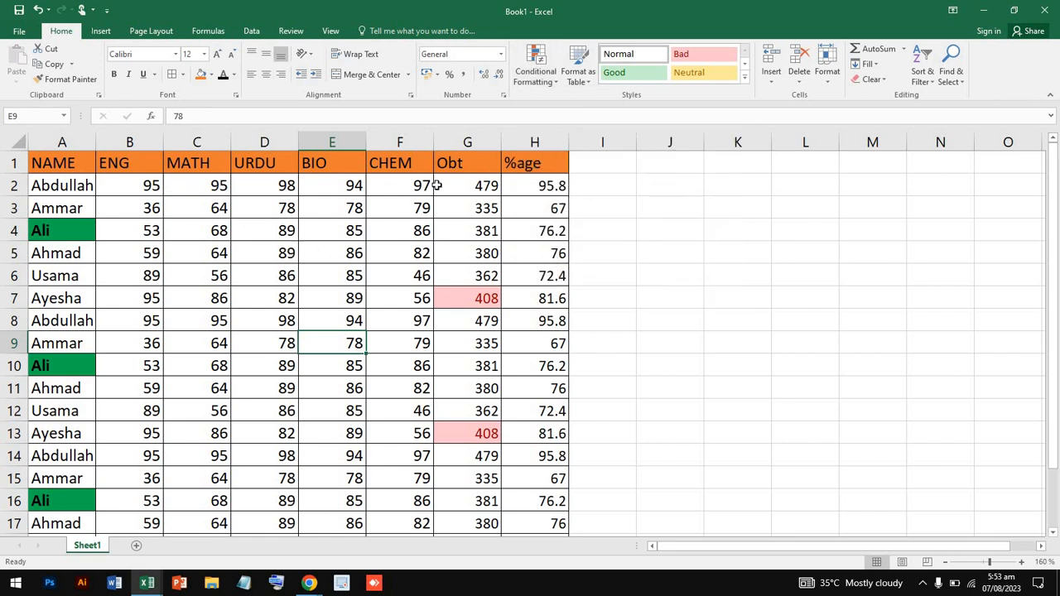
left_click_drag(455, 185, 488, 455)
scroll(276, 387, "up", 2)
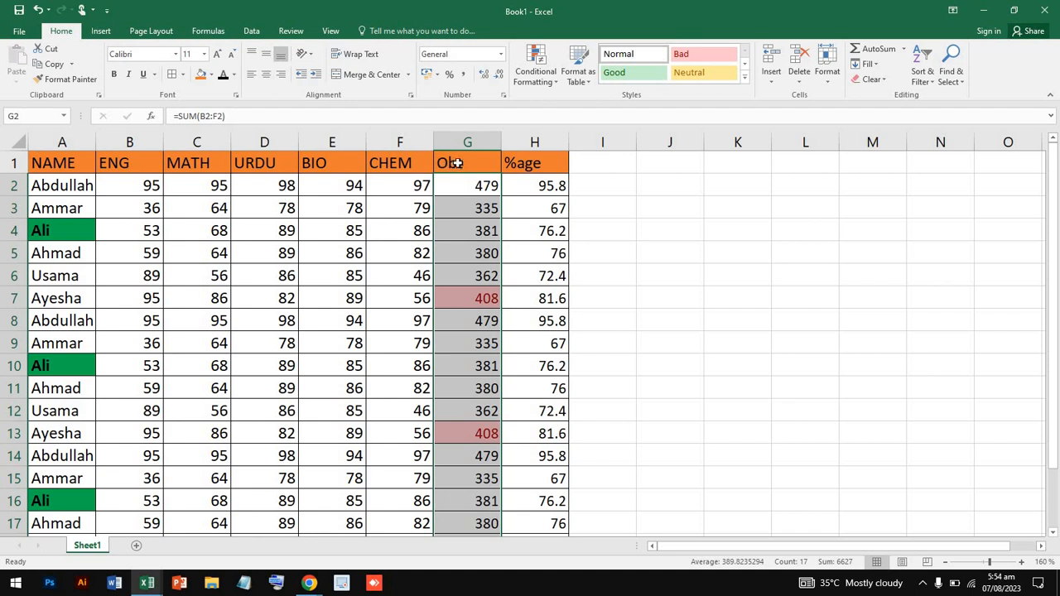
left_click(472, 184)
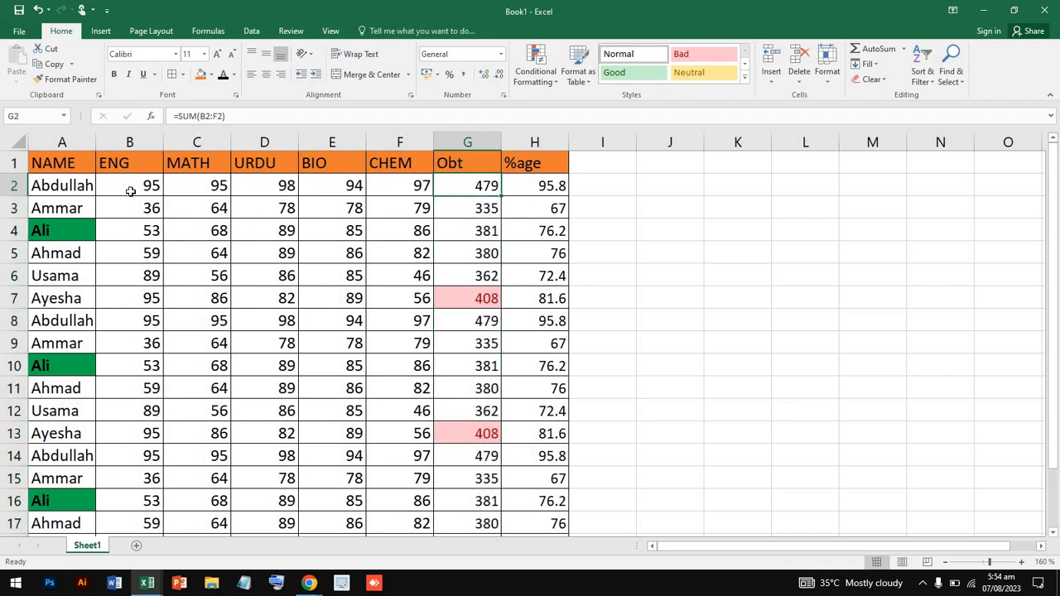
Copy the subject marks in B2:F12 and add a new worksheet to the workbook
left_click_drag(136, 184, 378, 421)
key("ctrl+c")
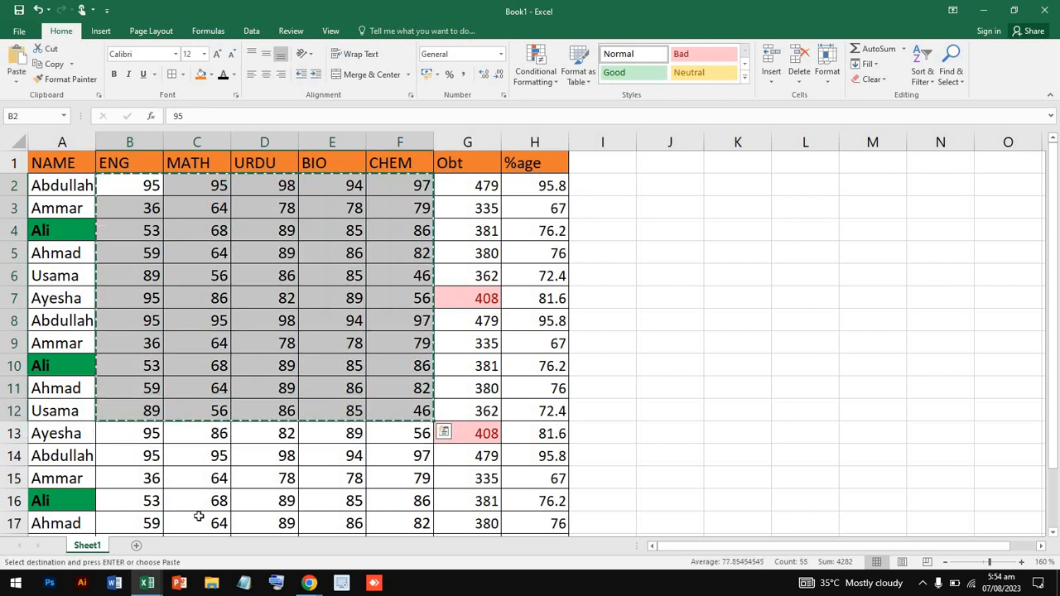
key("shift+F11")
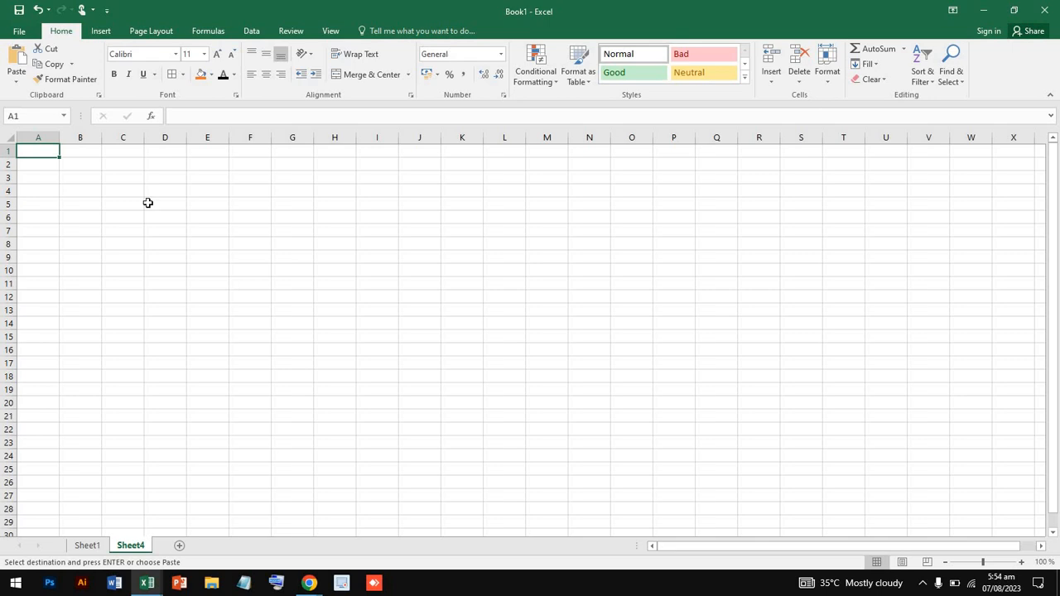
Enter the heading Items in cell A1 of the new worksheet and return to Sheet1
type("ltem")
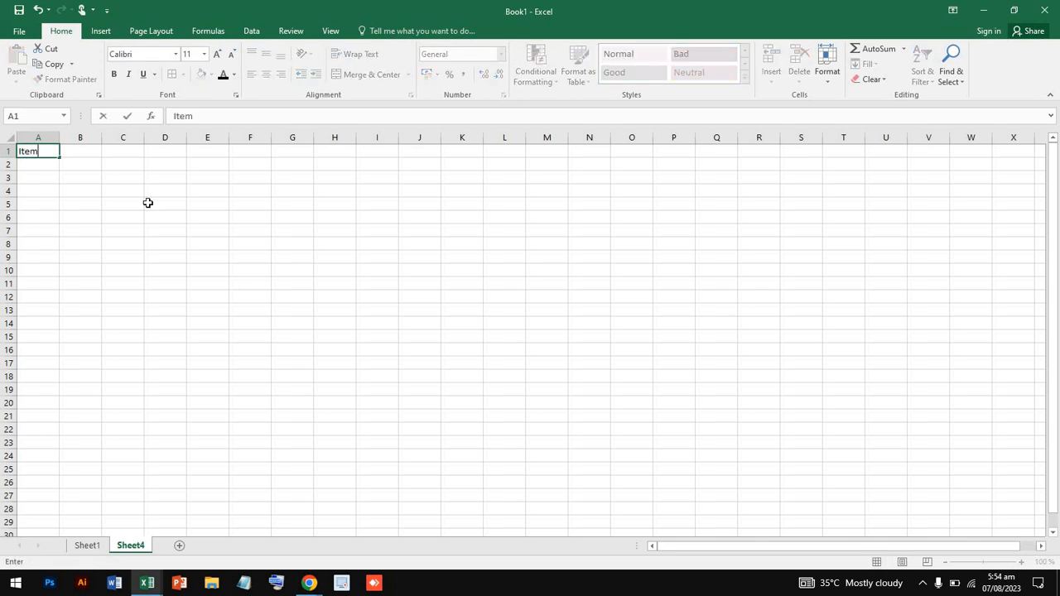
left_click(71, 152)
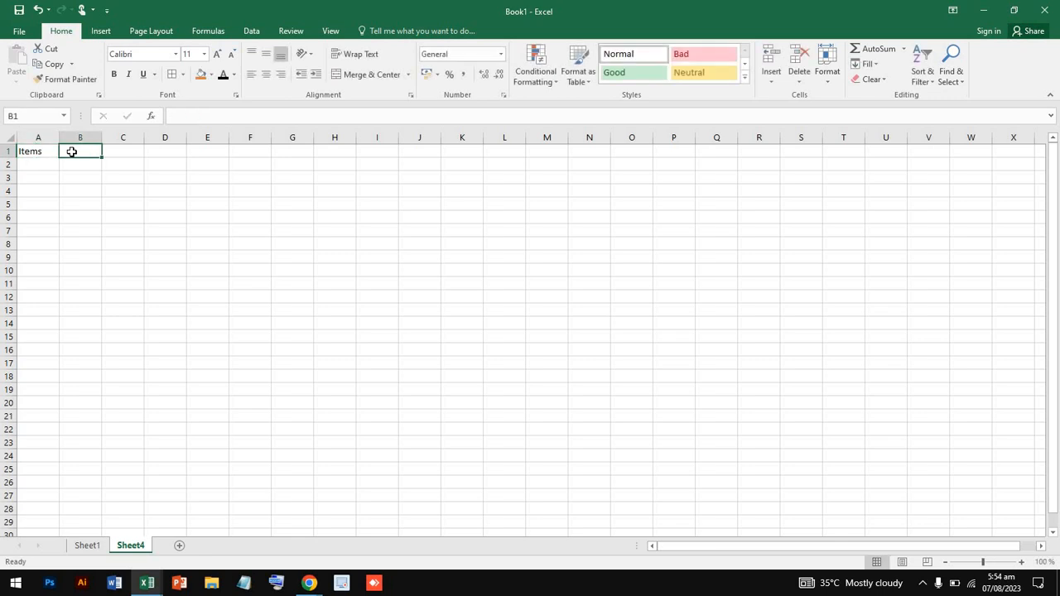
type("c")
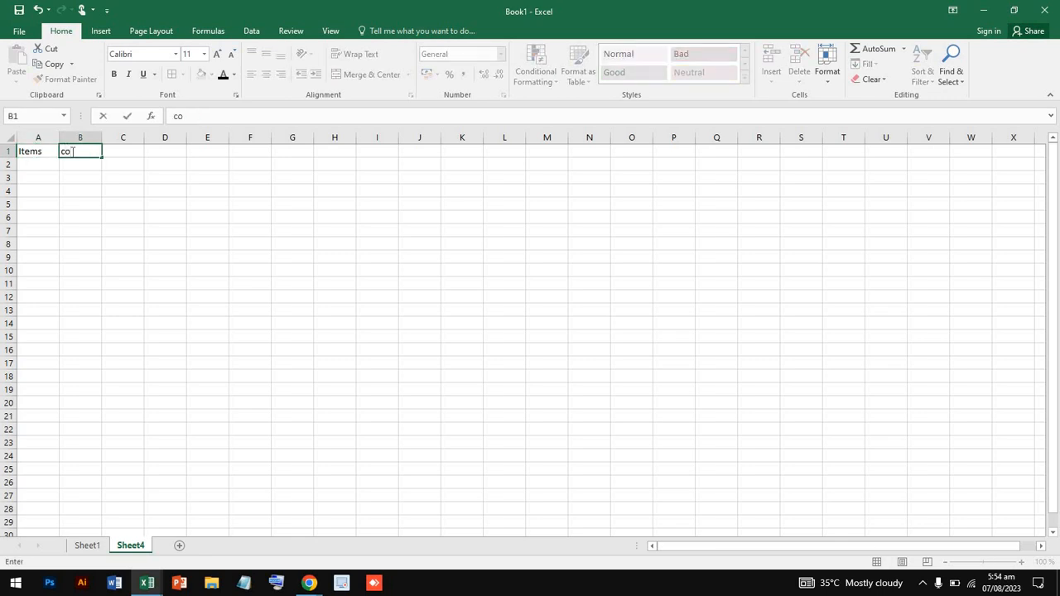
left_click(36, 161)
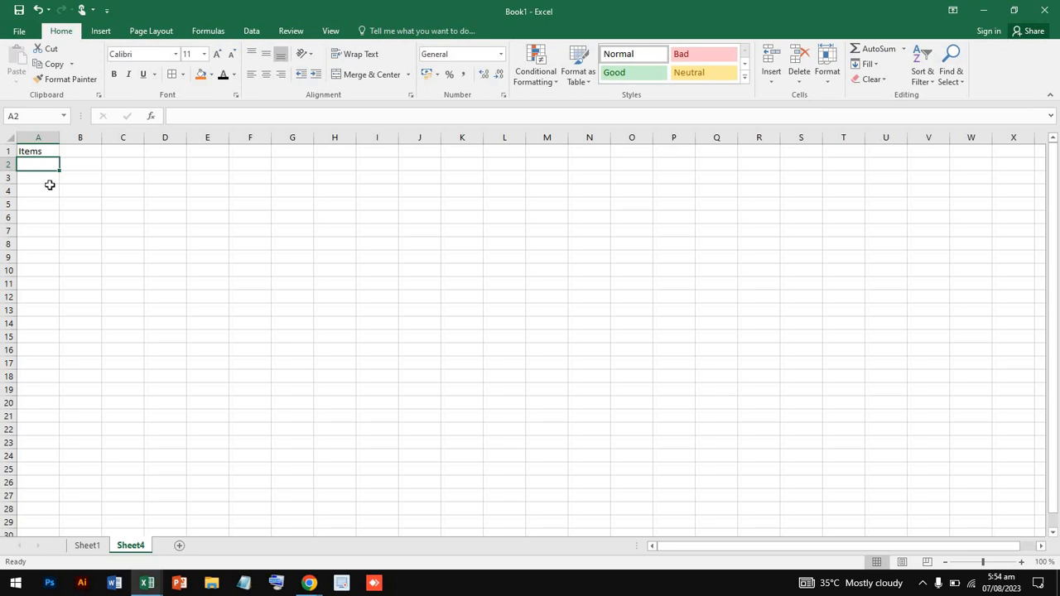
left_click(51, 183)
left_click_drag(52, 184, 52, 175)
left_click(47, 164)
left_click(87, 545)
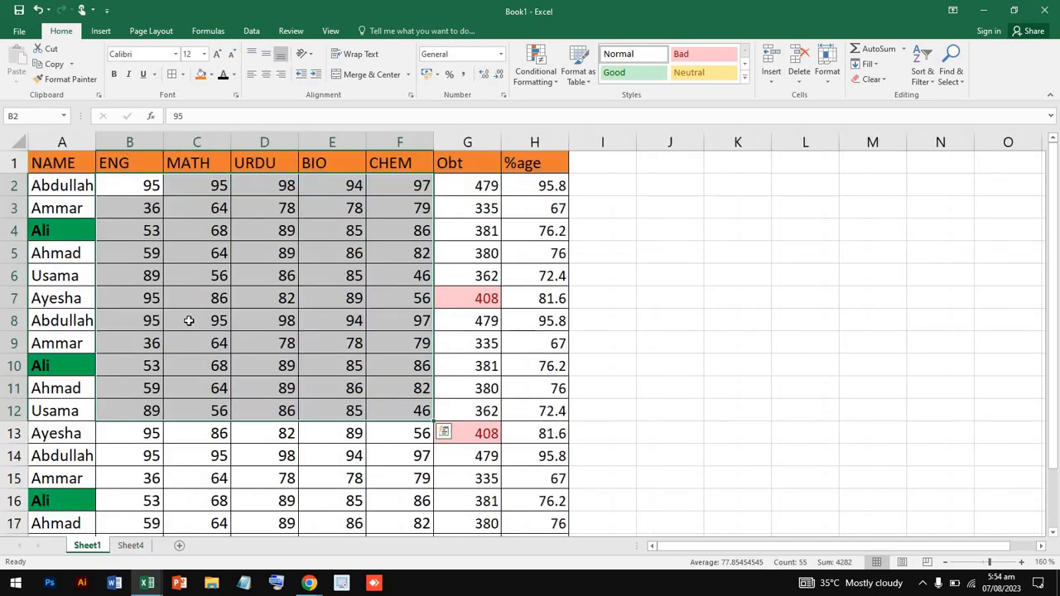
Copy the subject marks in B2:F12 of Sheet1 and paste them into Sheet4 starting at cell A2
key("ctrl+c")
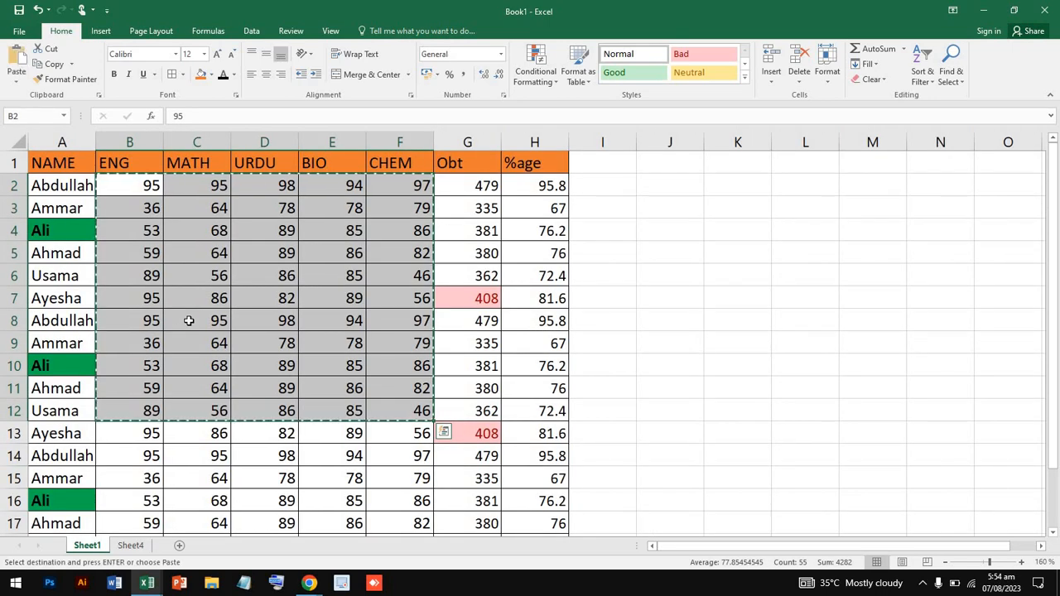
left_click(130, 545)
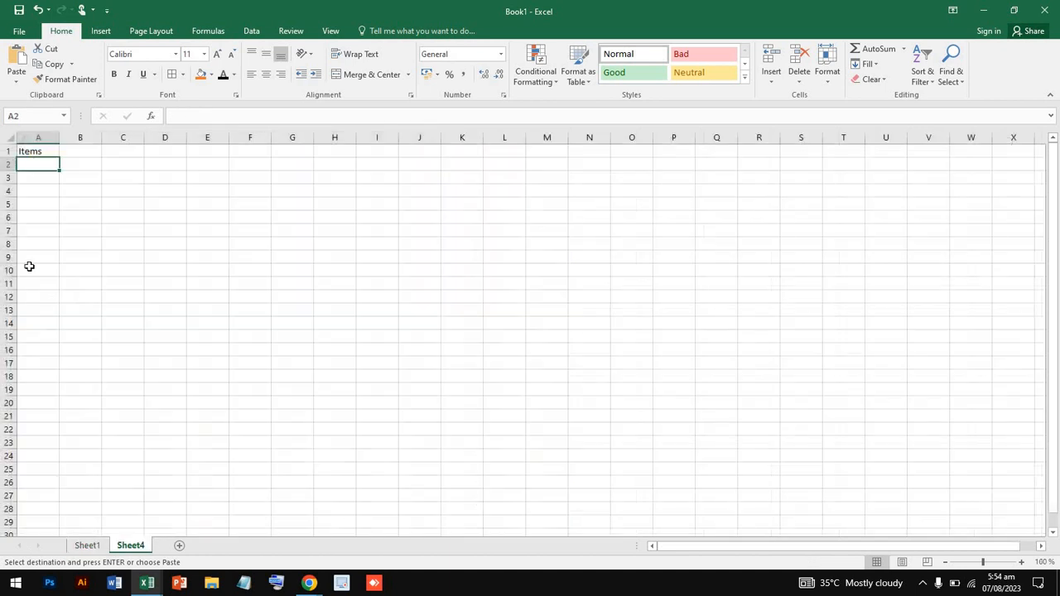
key("ctrl+v")
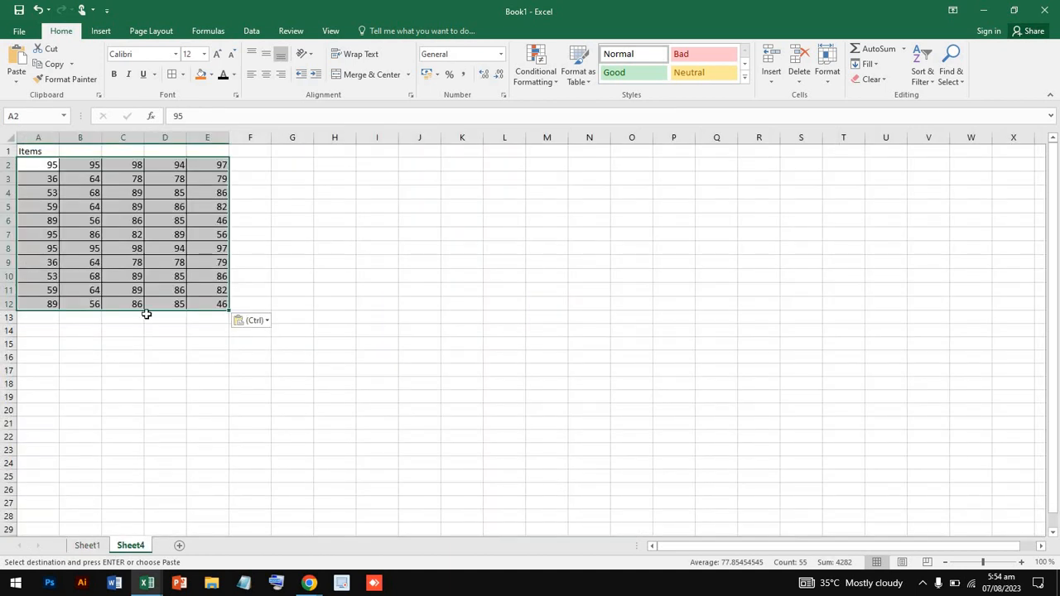
scroll(145, 314, "up", 3)
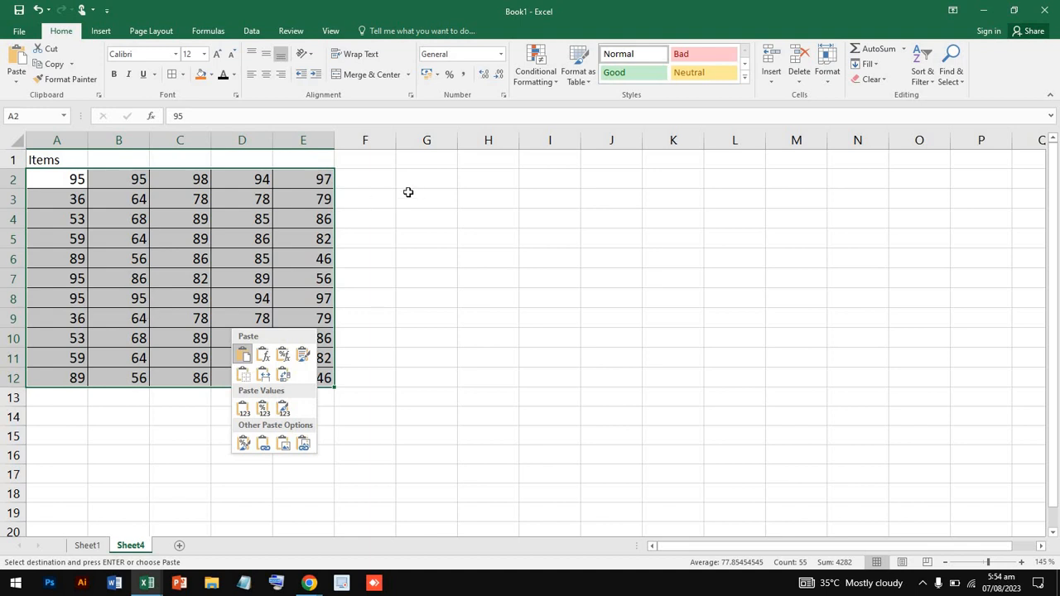
key("Escape")
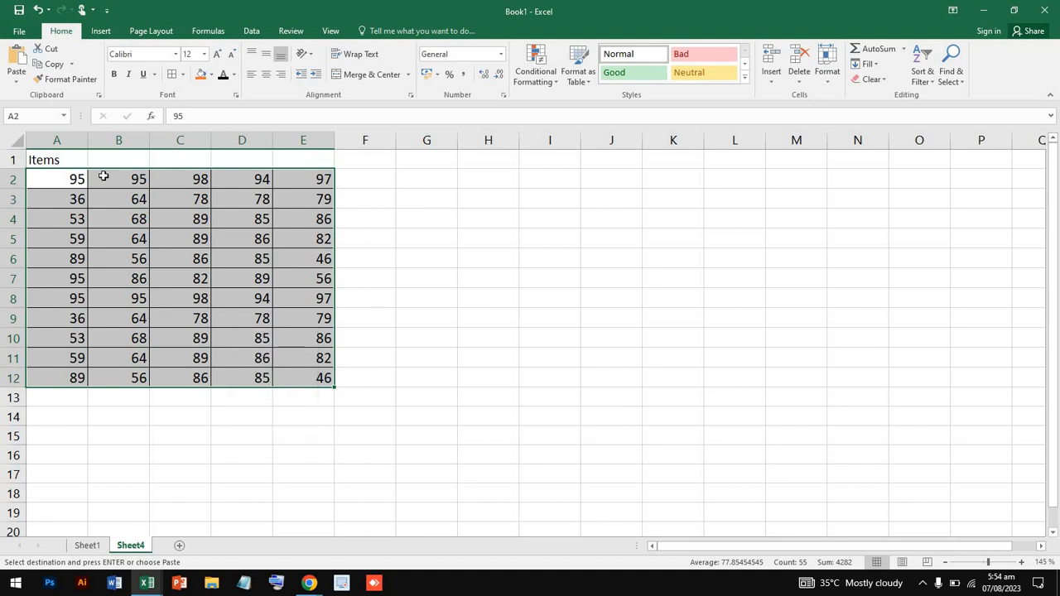
Change the heading in A1 to Items 1 and enter the heading item 02 in B1
left_click(103, 176)
left_click(65, 161)
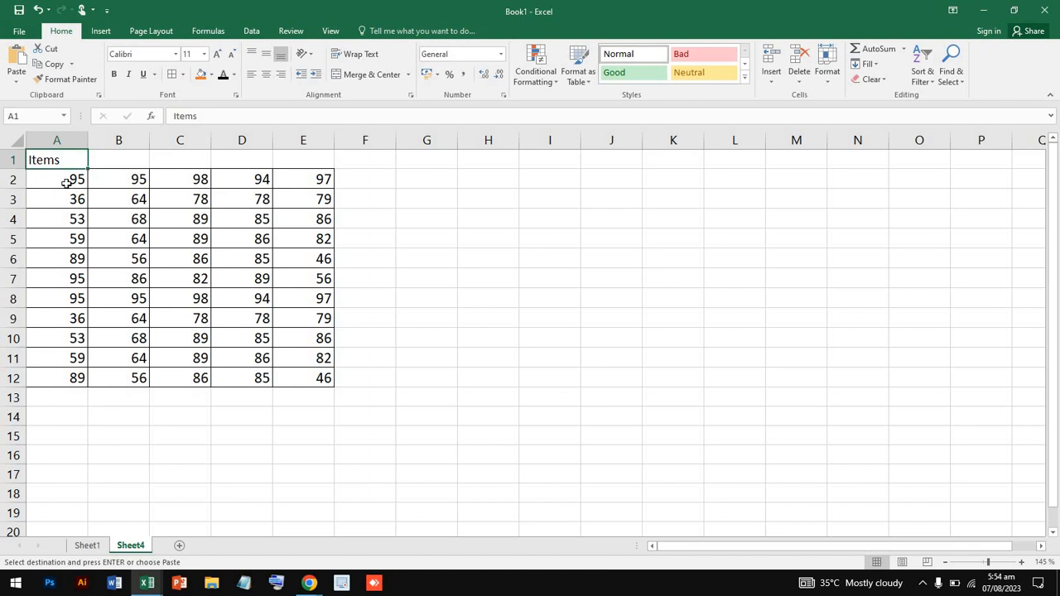
left_click(66, 182)
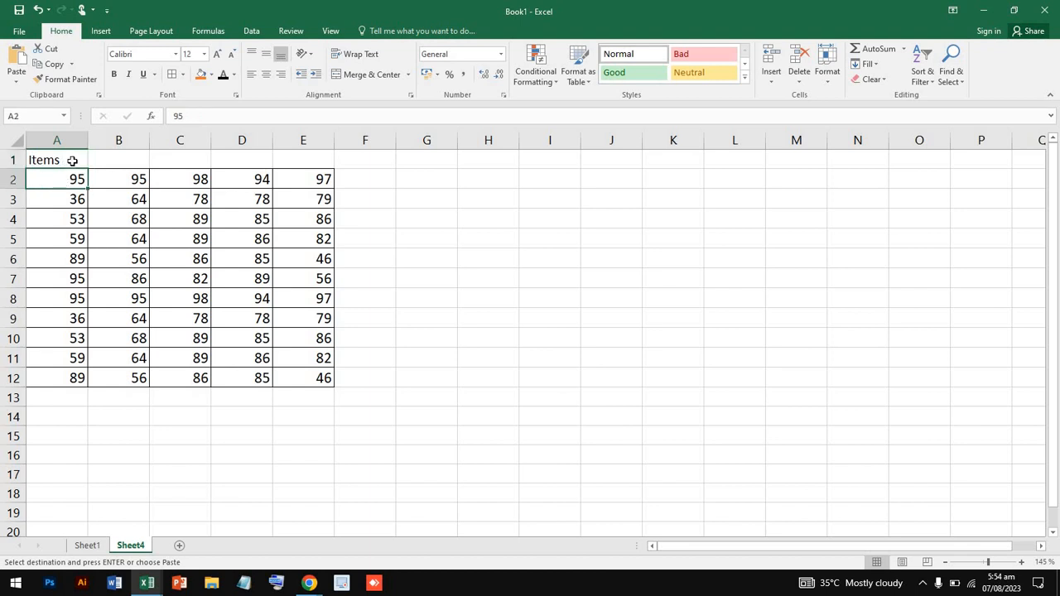
left_click(72, 160)
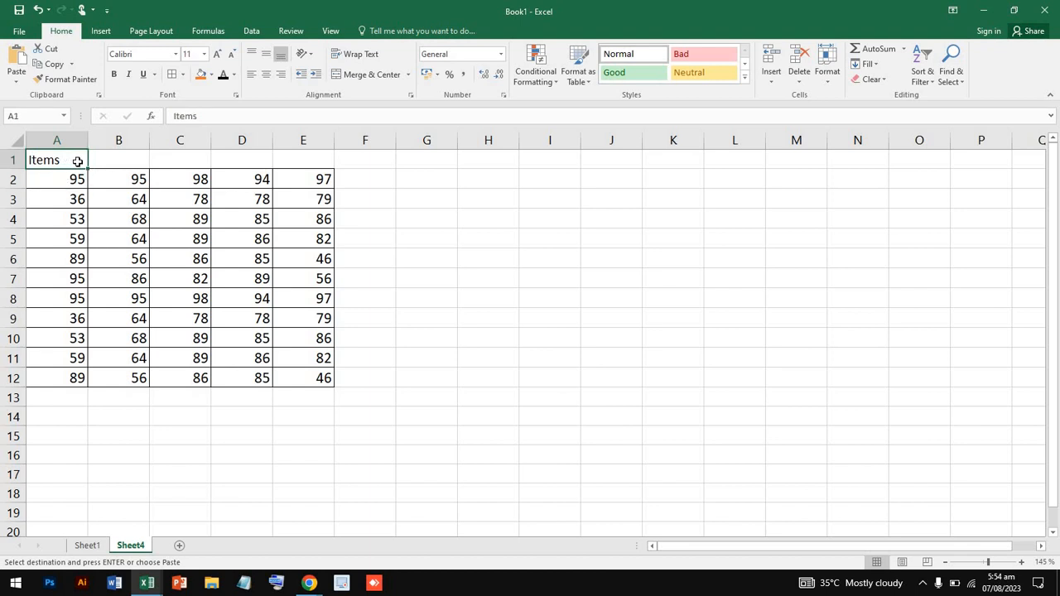
left_click(140, 164)
left_click(64, 162)
double_click(72, 161)
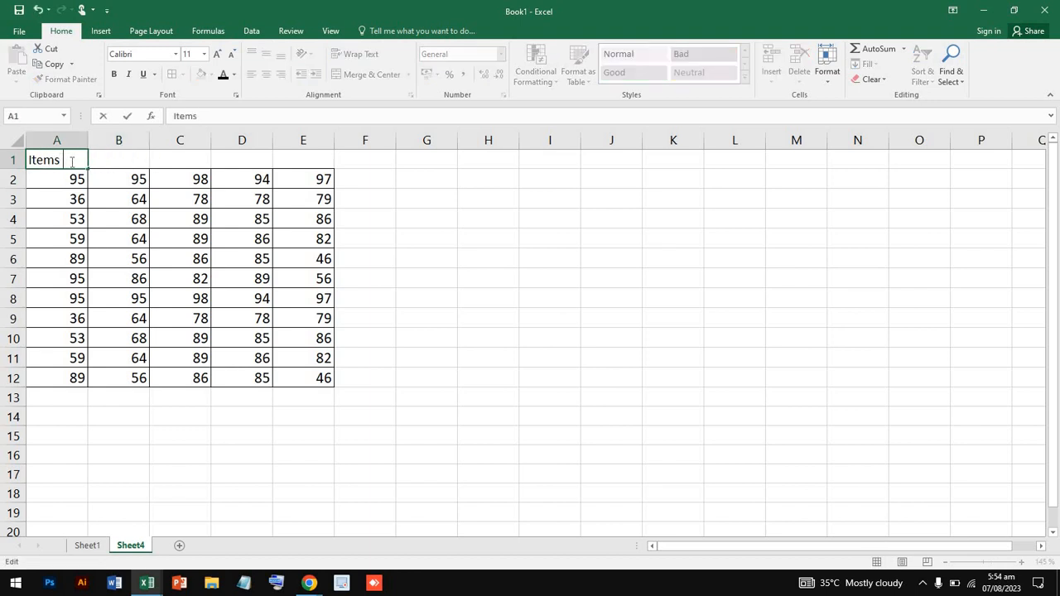
type("1")
left_click(116, 158)
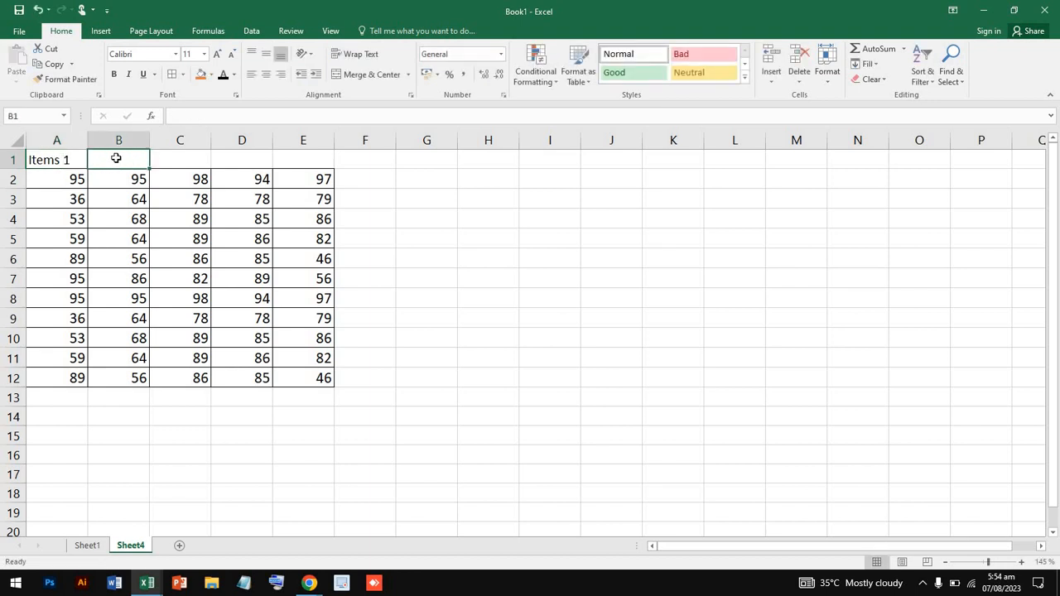
type("2")
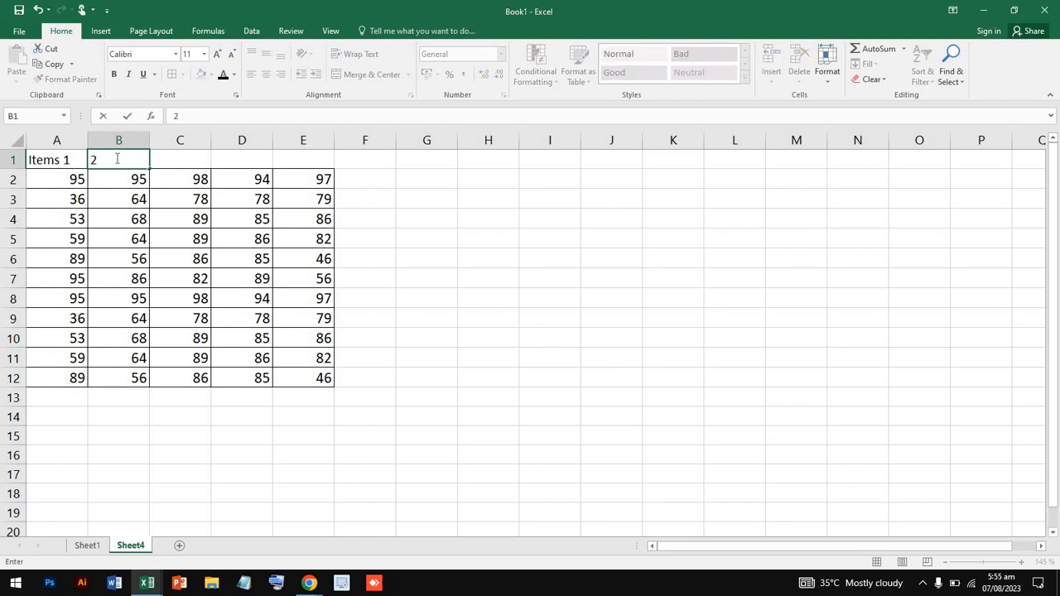
type("item 02")
Enter the headings item 3, item 4 and item 5 in cells C1 to E1
left_click(171, 157)
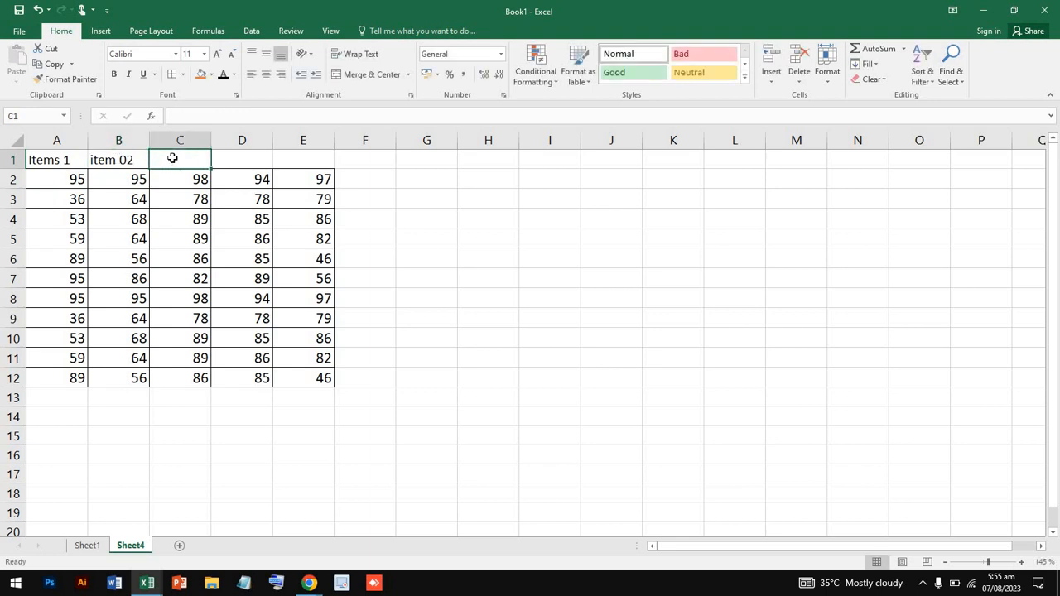
type("item")
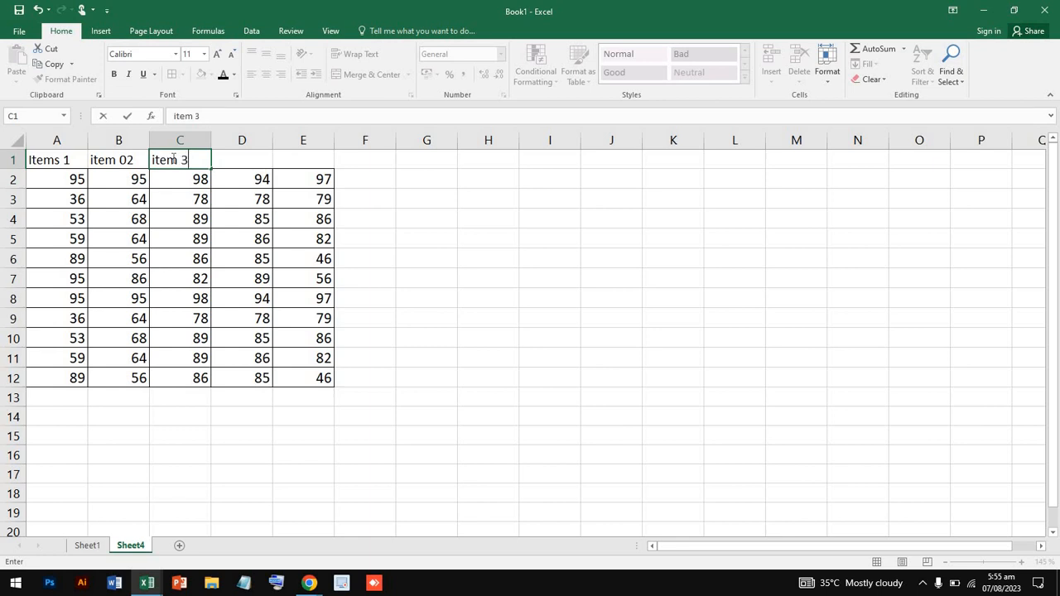
type(" 3")
left_click(255, 158)
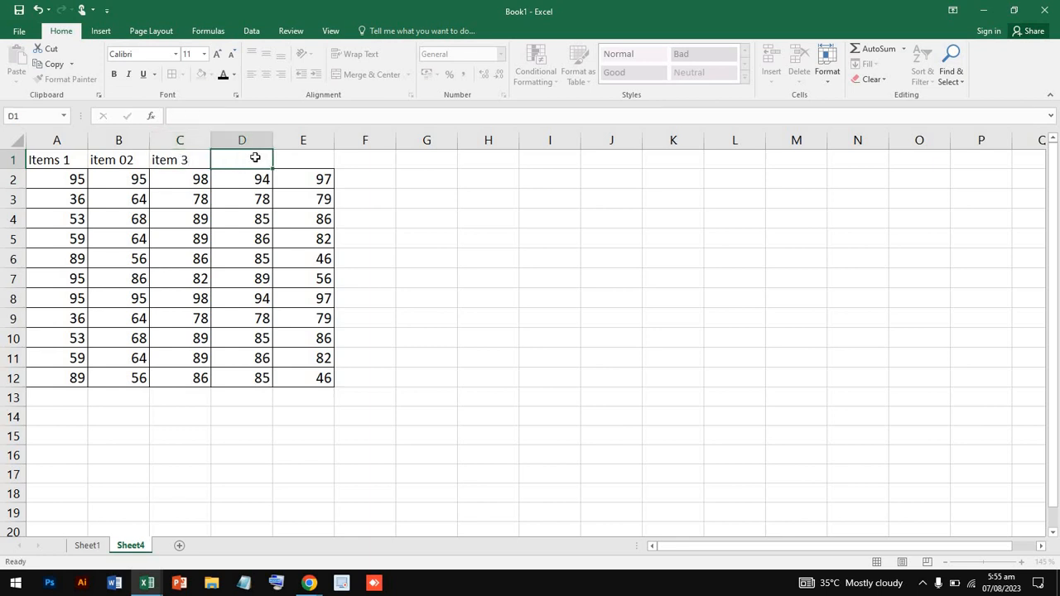
type("item 4")
left_click(323, 160)
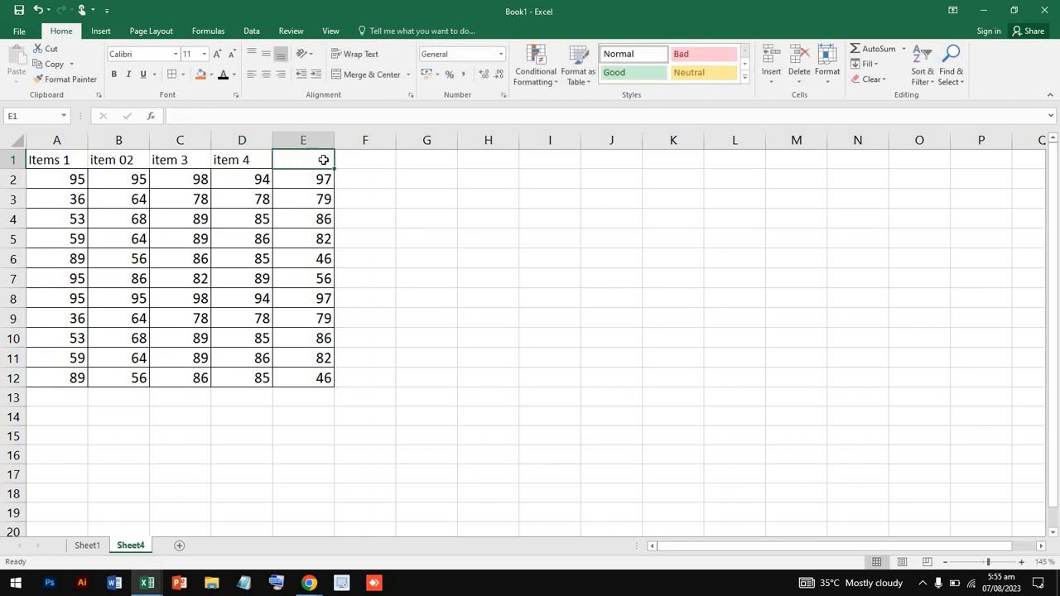
type("item")
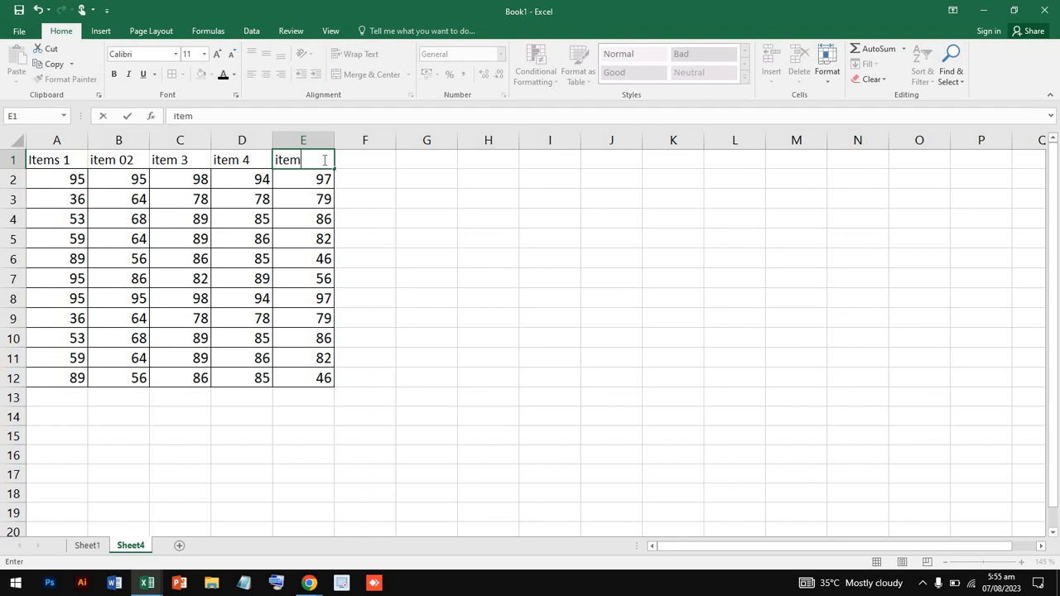
type(" 5")
left_click(370, 238)
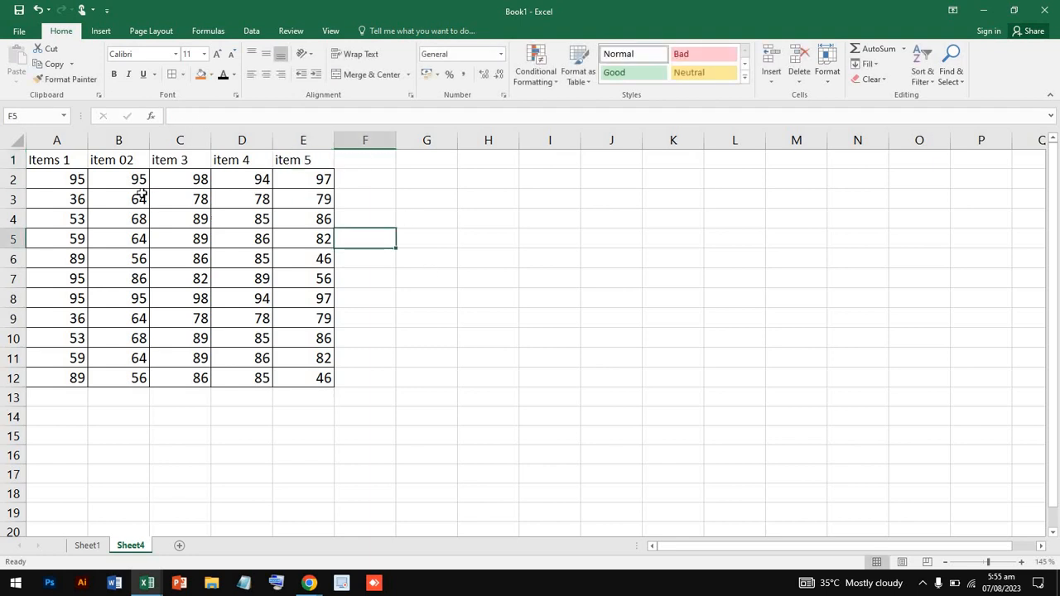
Delete the heading row above the pasted marks and insert a blank column before column A
left_click(65, 159)
left_click_drag(67, 160, 288, 382)
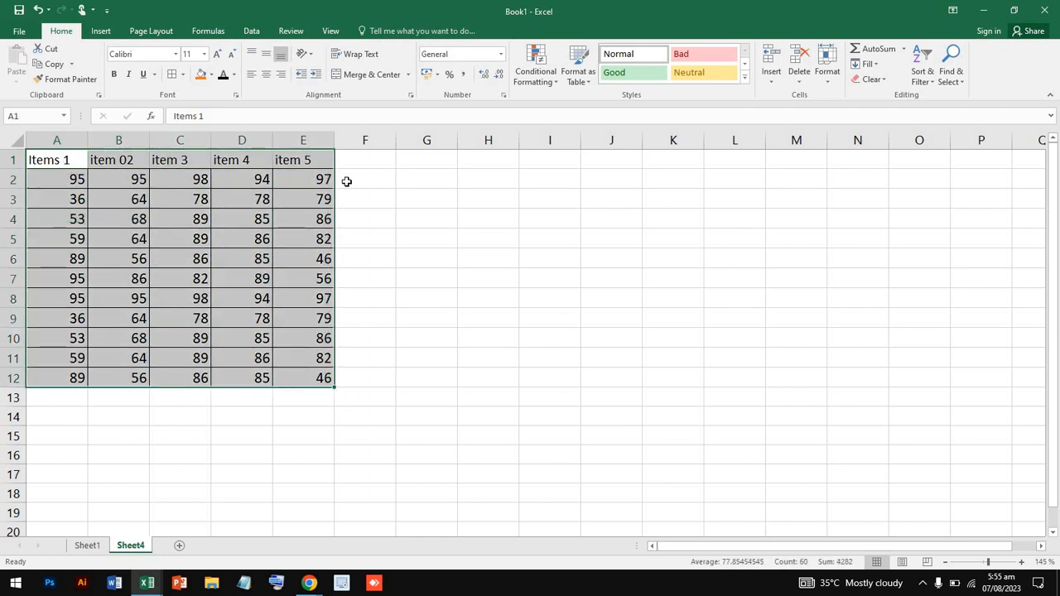
left_click(91, 157)
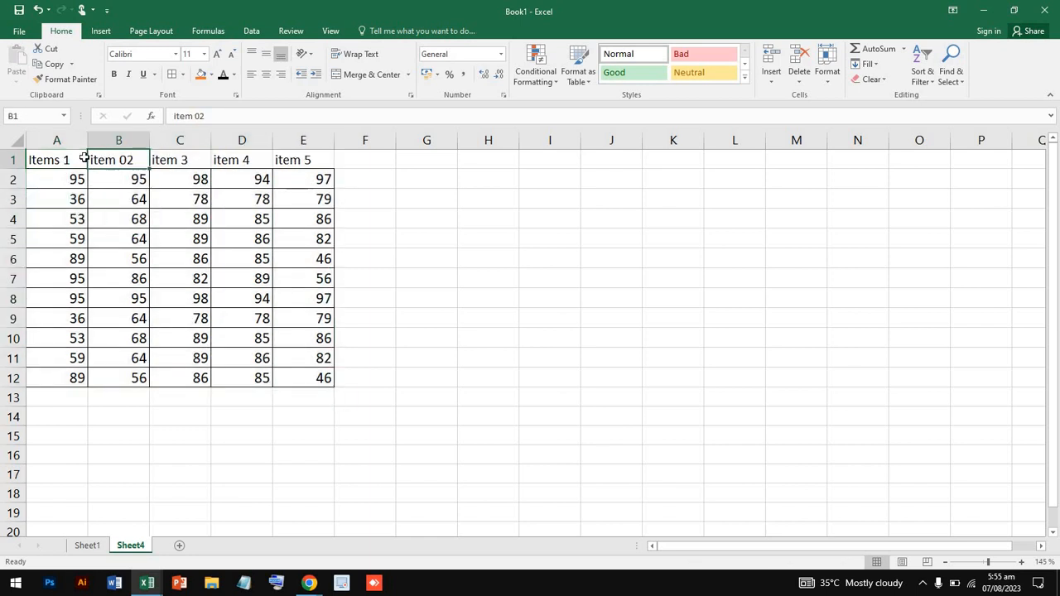
left_click(52, 158)
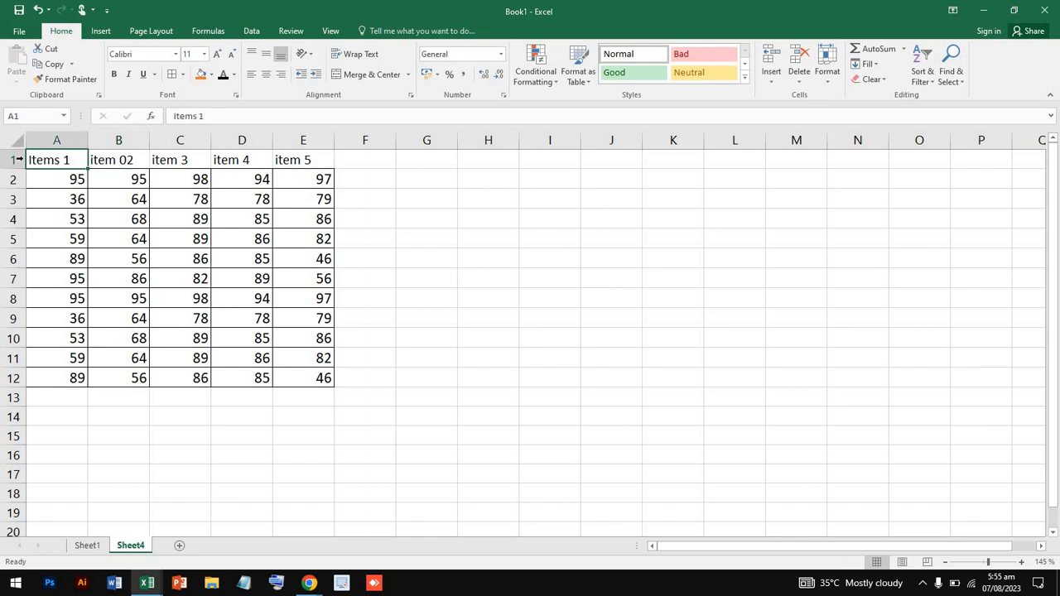
left_click(22, 159)
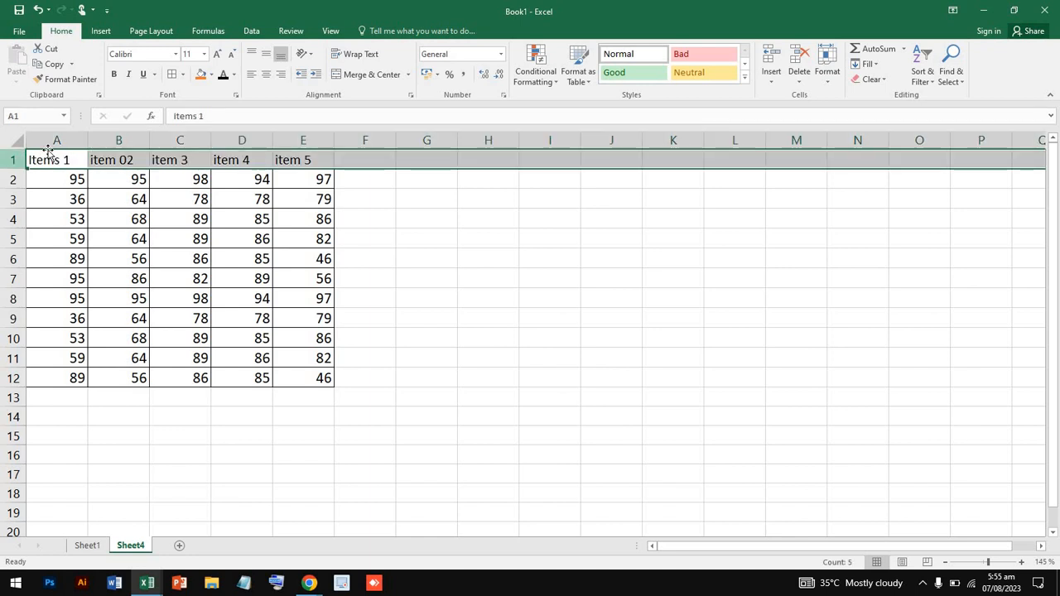
left_click(799, 58)
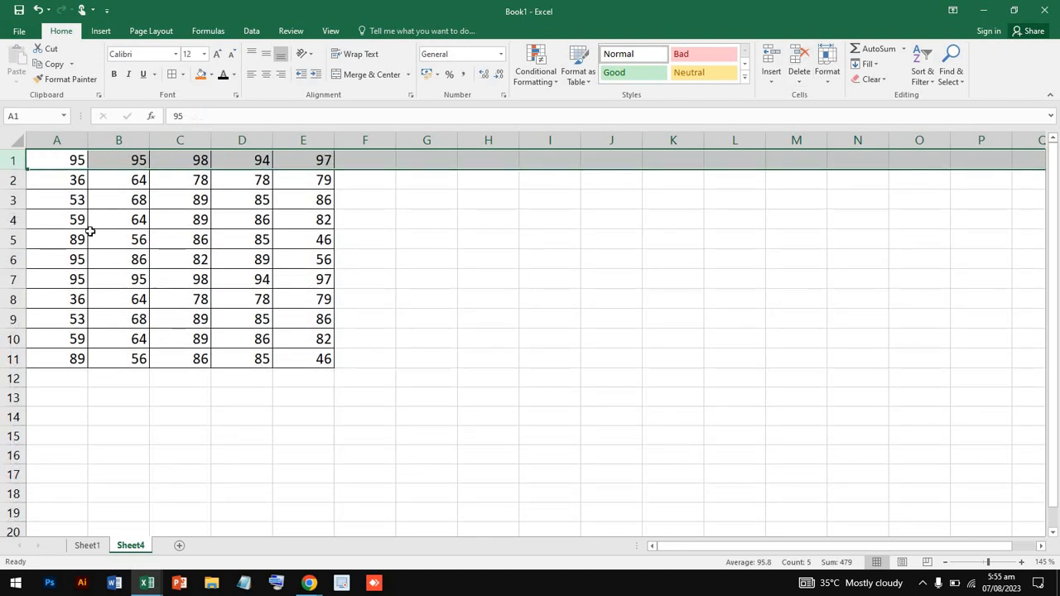
left_click(57, 139)
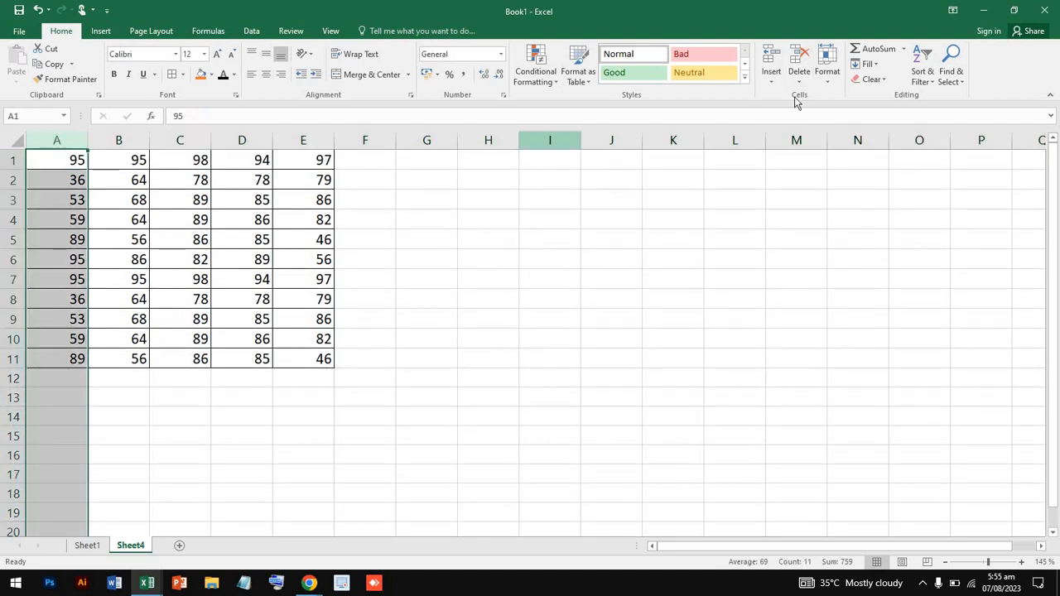
left_click(773, 58)
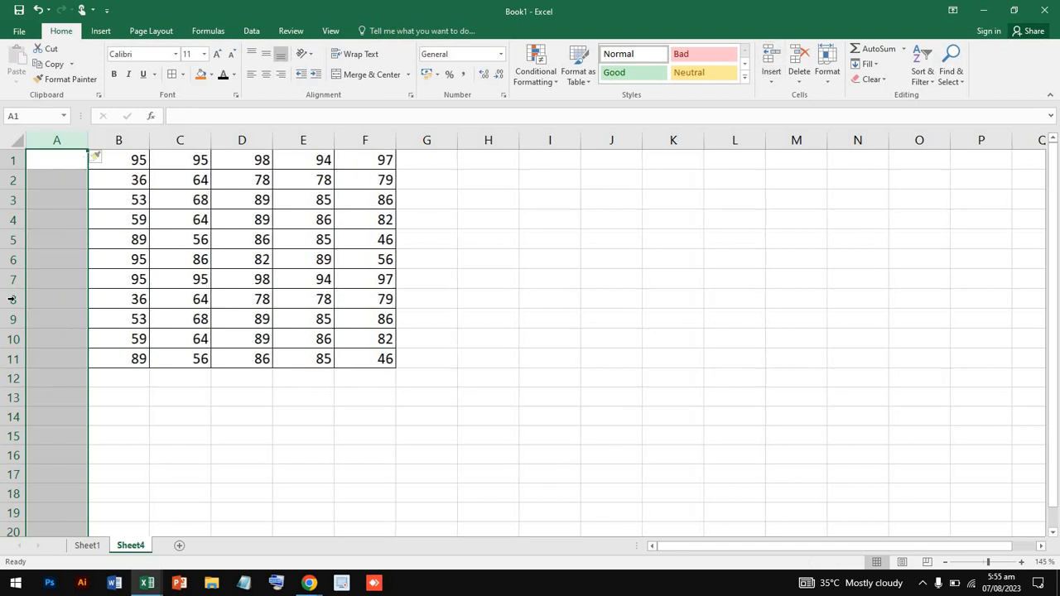
Enter Mango as the first item name in cell A1 of the blank column
left_click(65, 161)
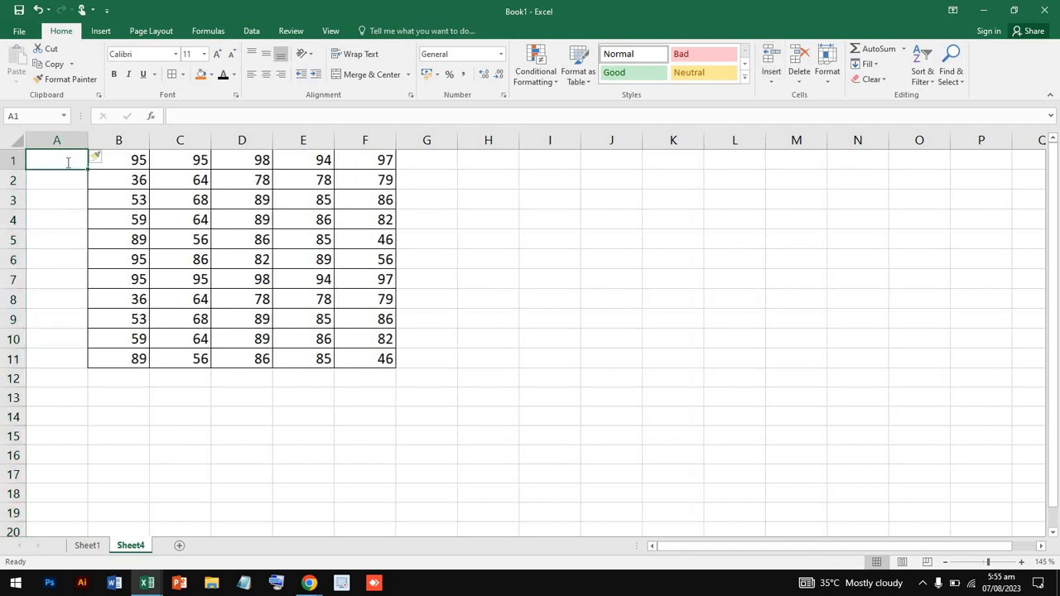
type("banna")
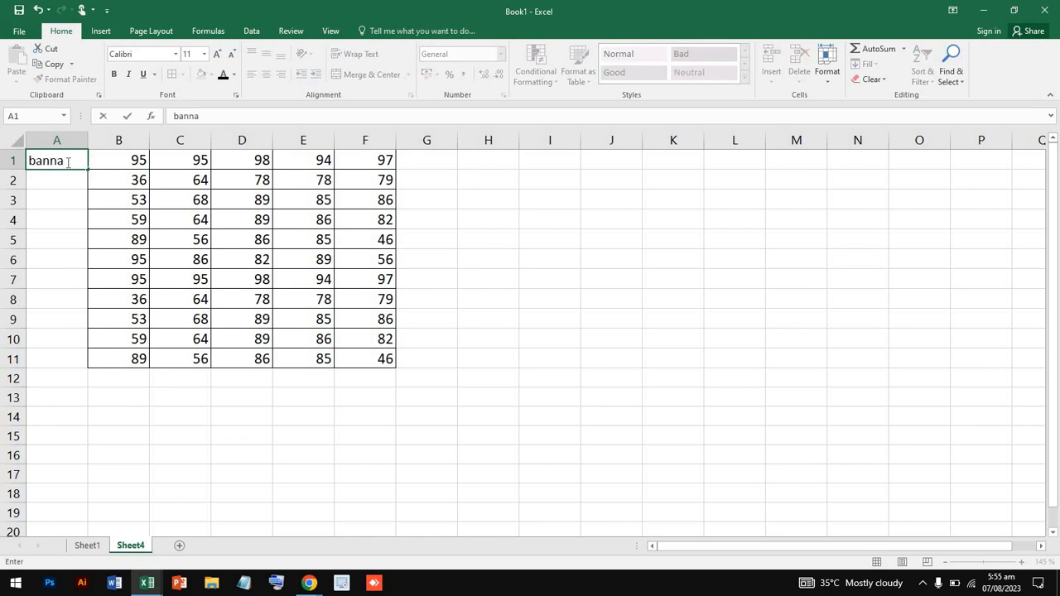
key("BackSpace")
key("BackSpace")
key("BackSpace")
key("BackSpace")
type("Man")
type("f")
key("BackSpace")
type("go")
Enter the item names banana in A2 and orange in A3
left_click(62, 190)
type("banan")
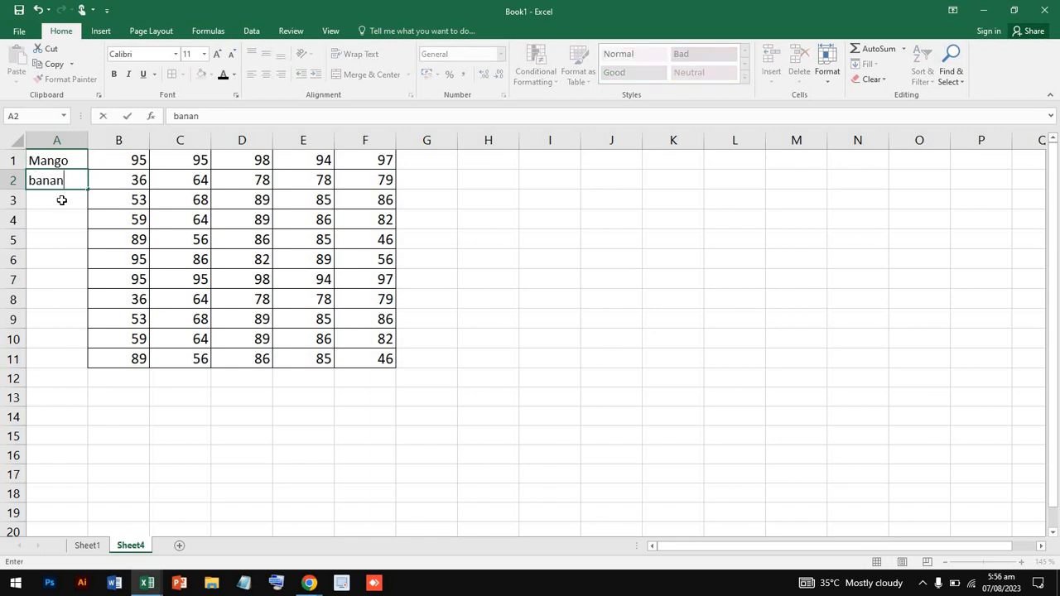
type("a")
key("Return")
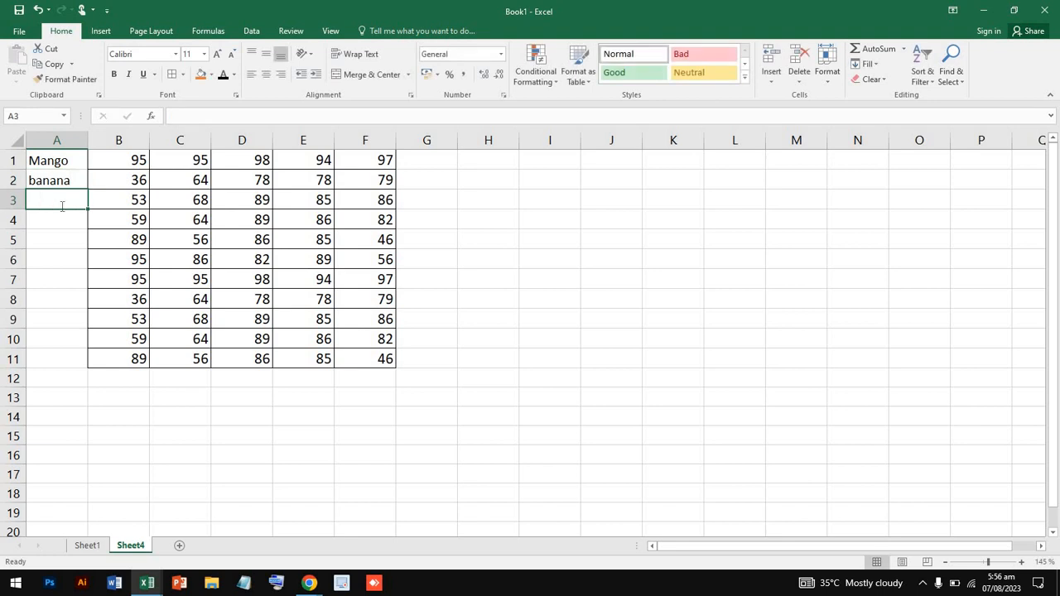
type("orange")
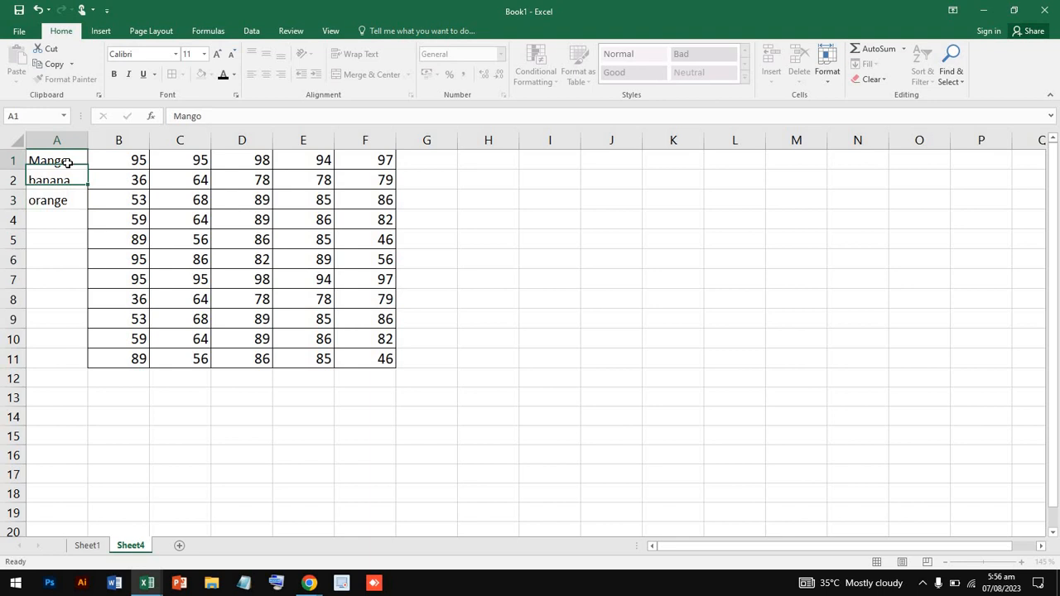
double_click(70, 199)
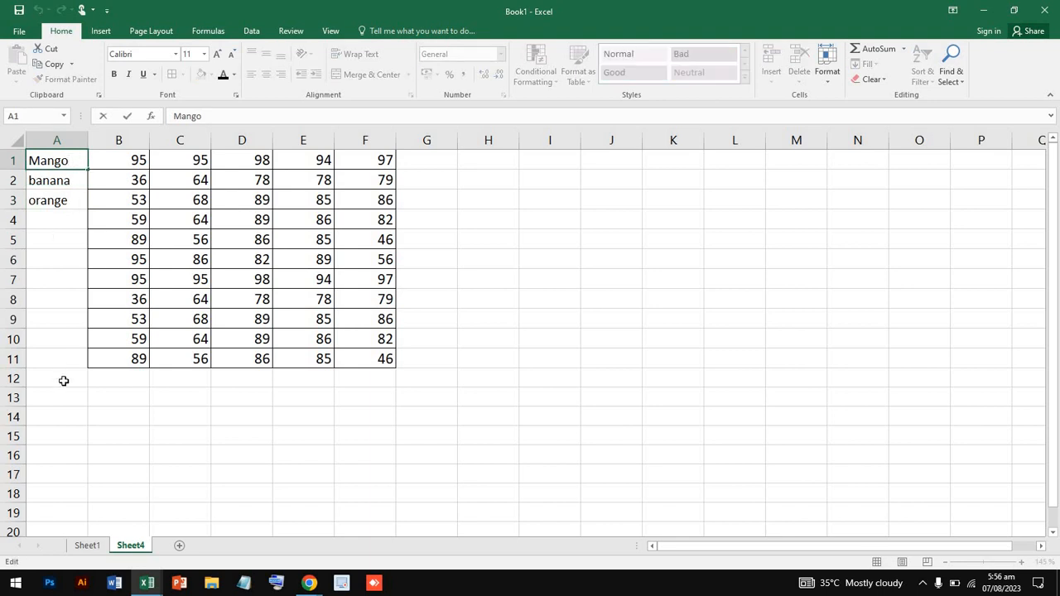
Copy the names in A5:A9 of Sheet1 and paste them into Sheet4 starting at cell A4
left_click(87, 545)
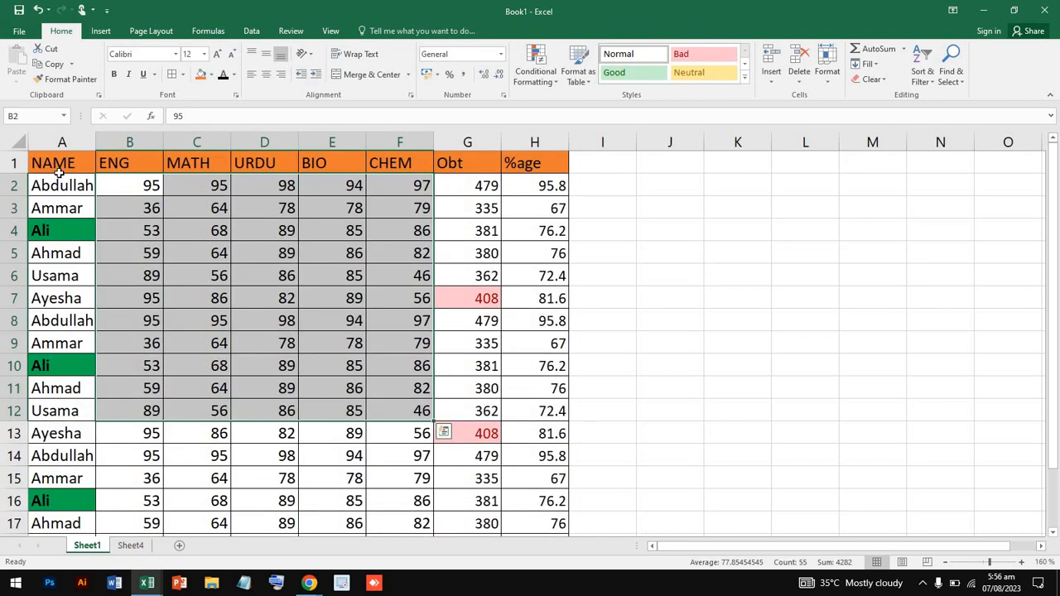
left_click_drag(51, 254, 62, 340)
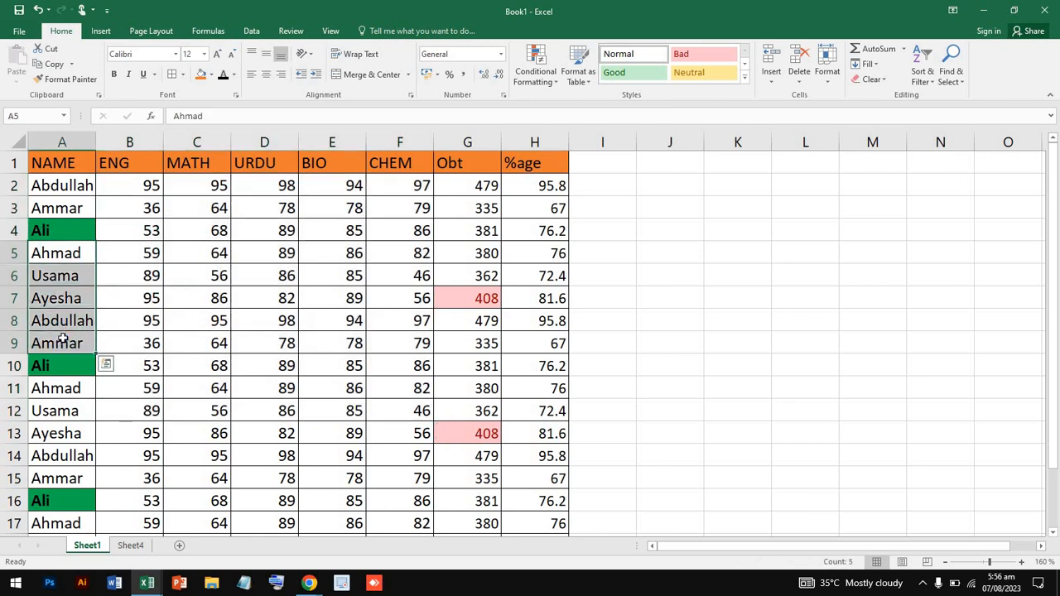
key("ctrl+c")
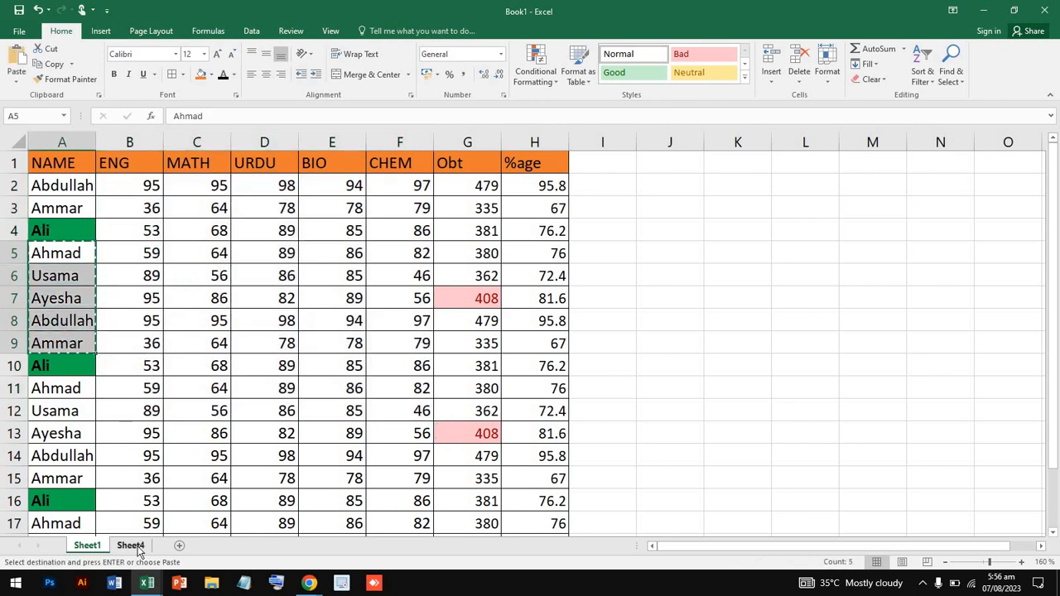
left_click(133, 547)
left_click(63, 220)
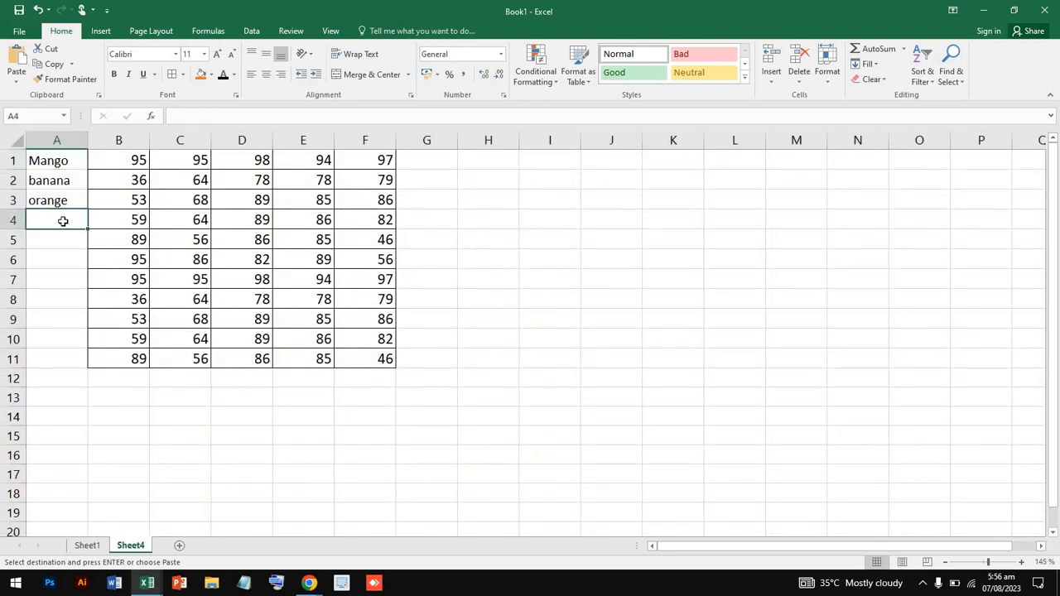
key("ctrl+v")
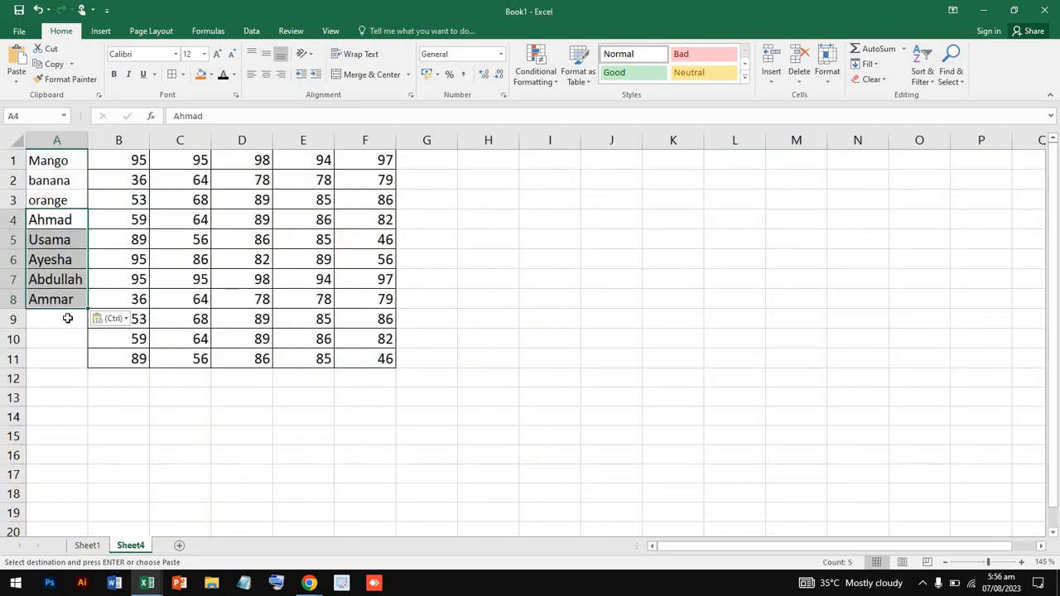
Paste the copied names again into Sheet4 starting at cell A9
left_click(68, 318)
key("ctrl+v")
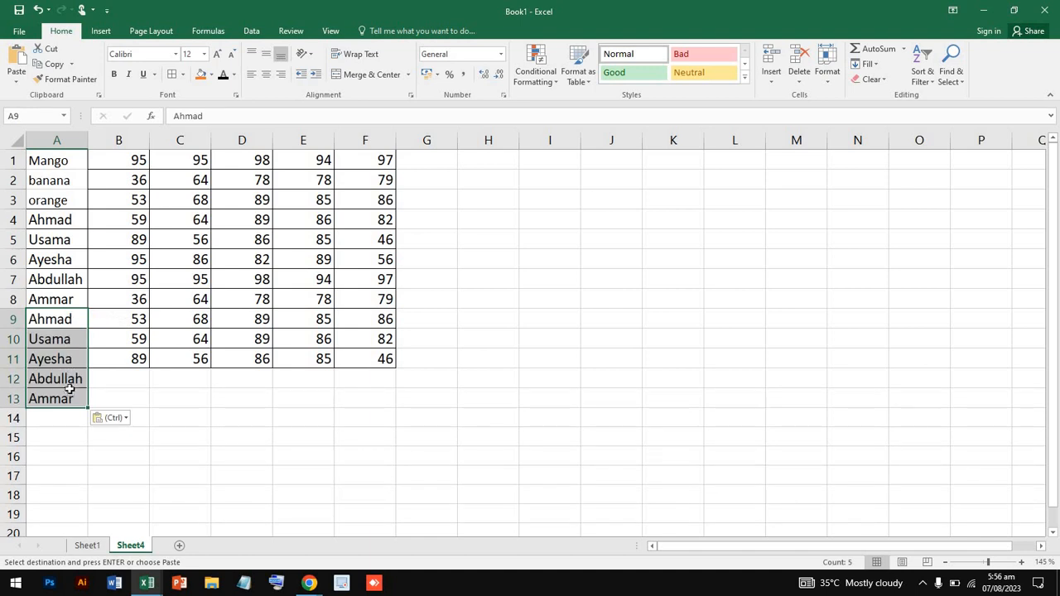
left_click(99, 373)
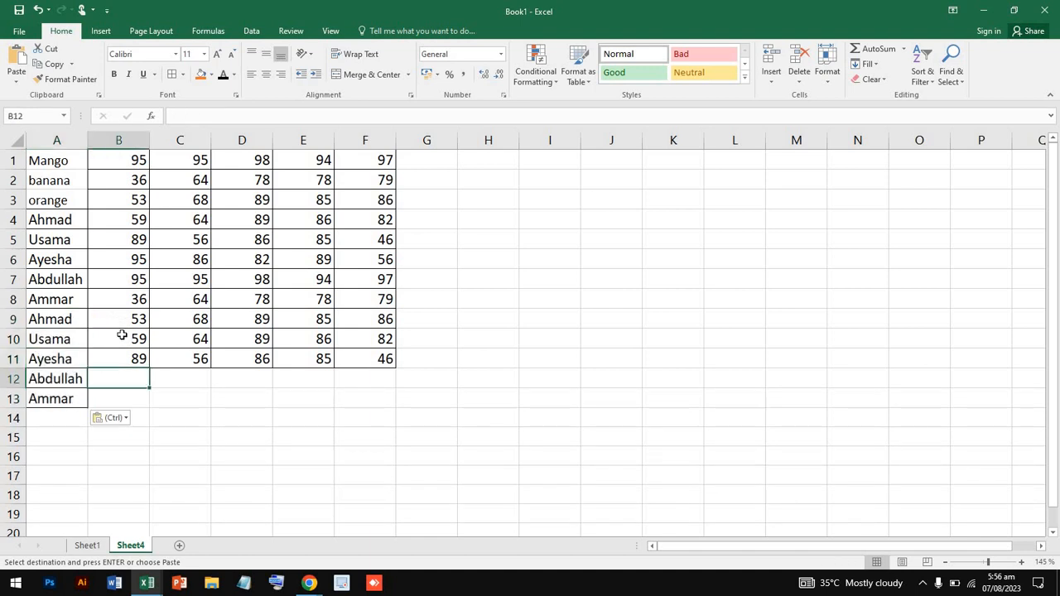
Copy the marks in B10:F11 and paste them starting at cell B12 to fill rows 12 and 13
left_click(122, 335)
key("Escape")
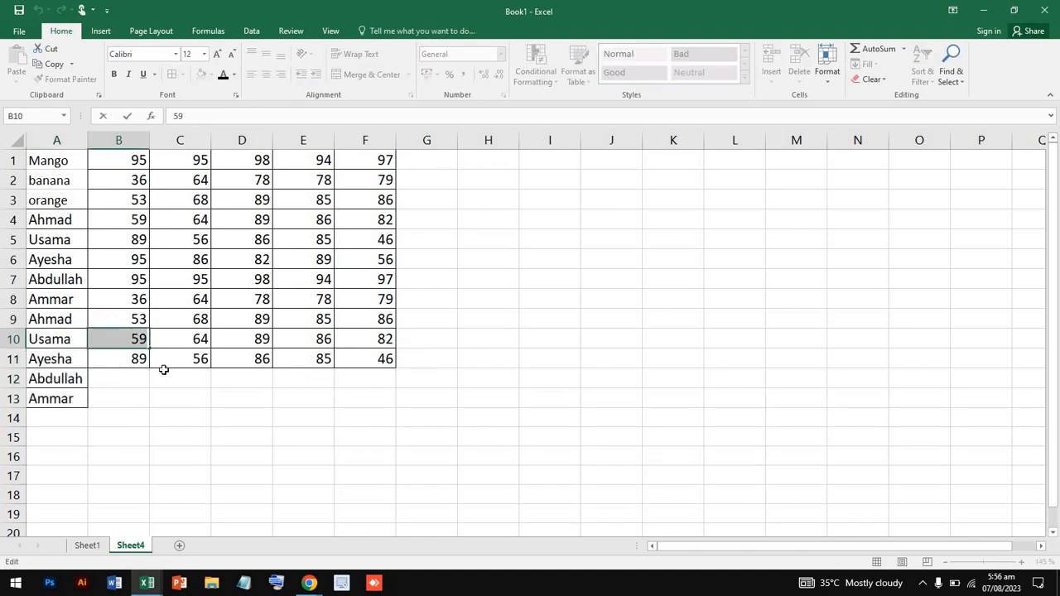
left_click(162, 370)
left_click(140, 336)
left_click_drag(311, 368, 351, 362)
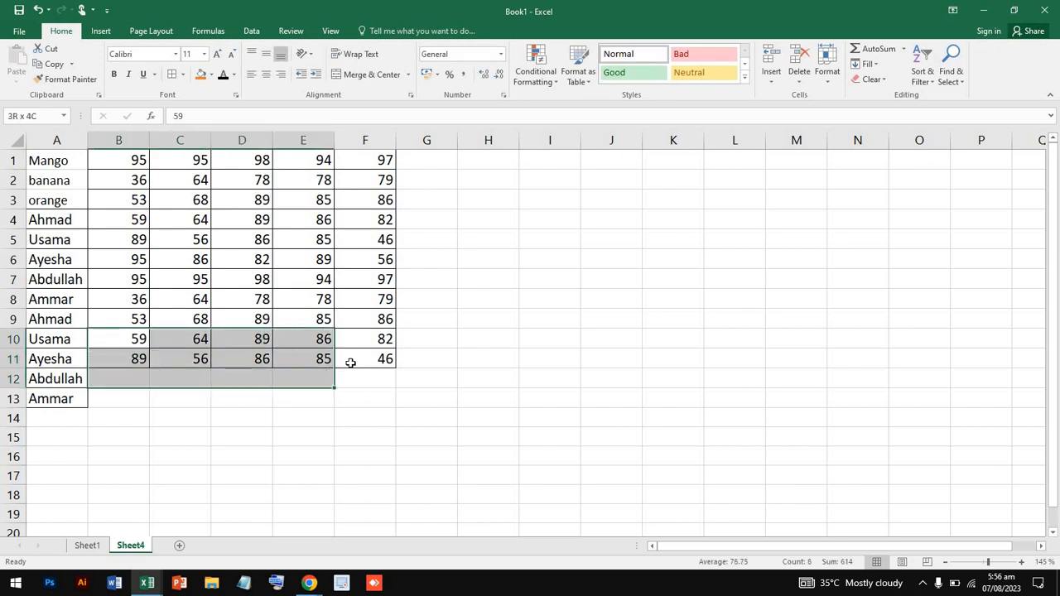
key("ctrl+c")
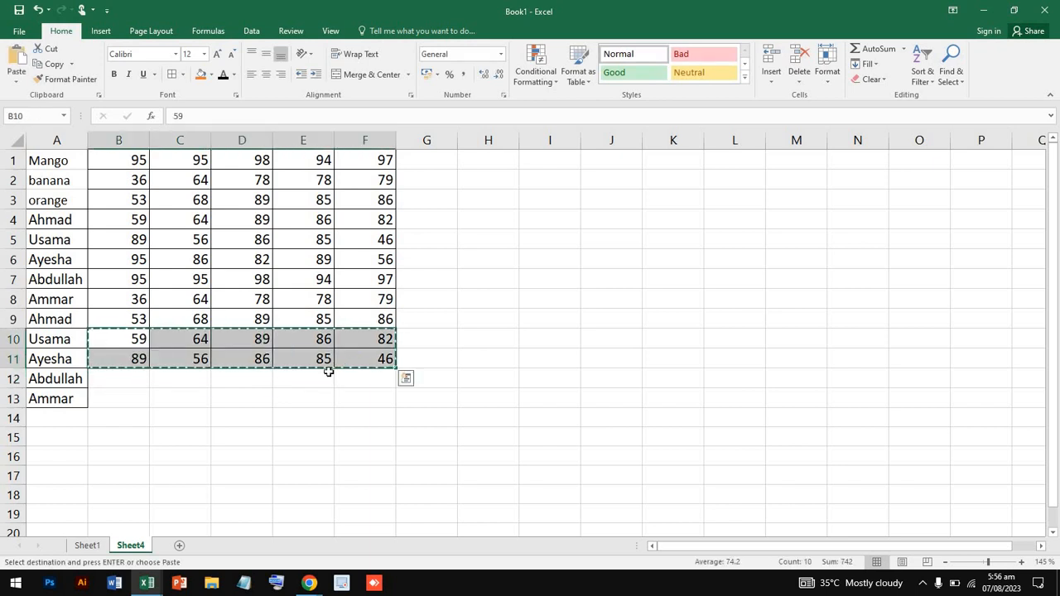
left_click(115, 377)
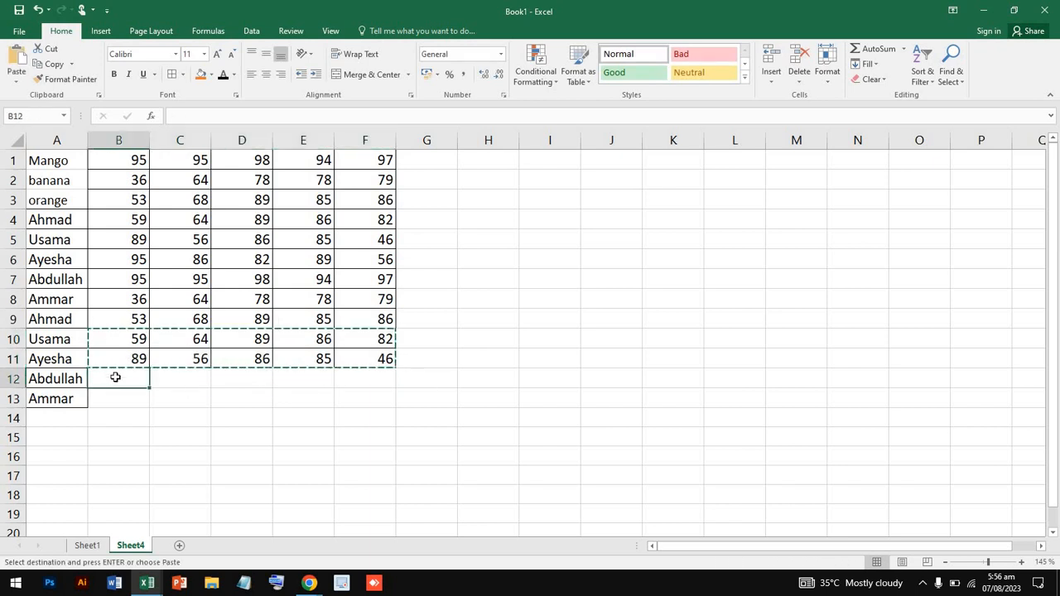
key("ctrl+v")
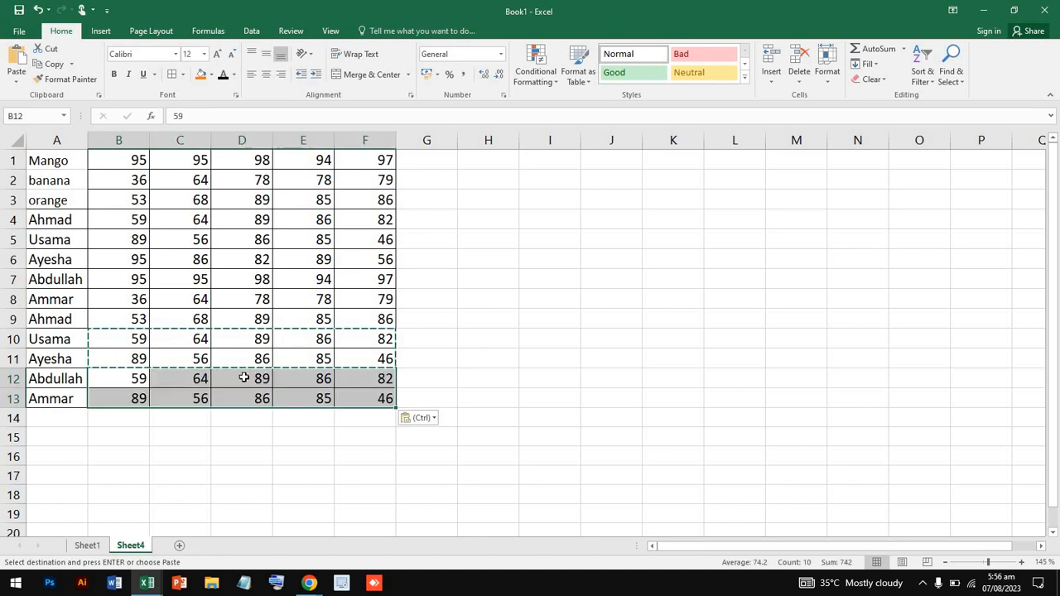
double_click(256, 377)
double_click(260, 377)
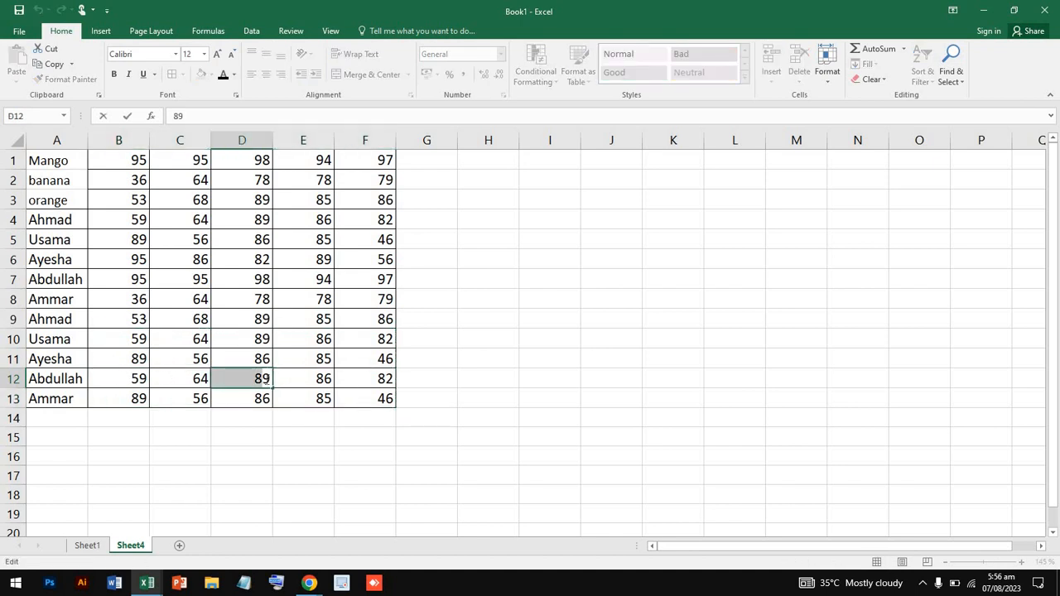
left_click(216, 314)
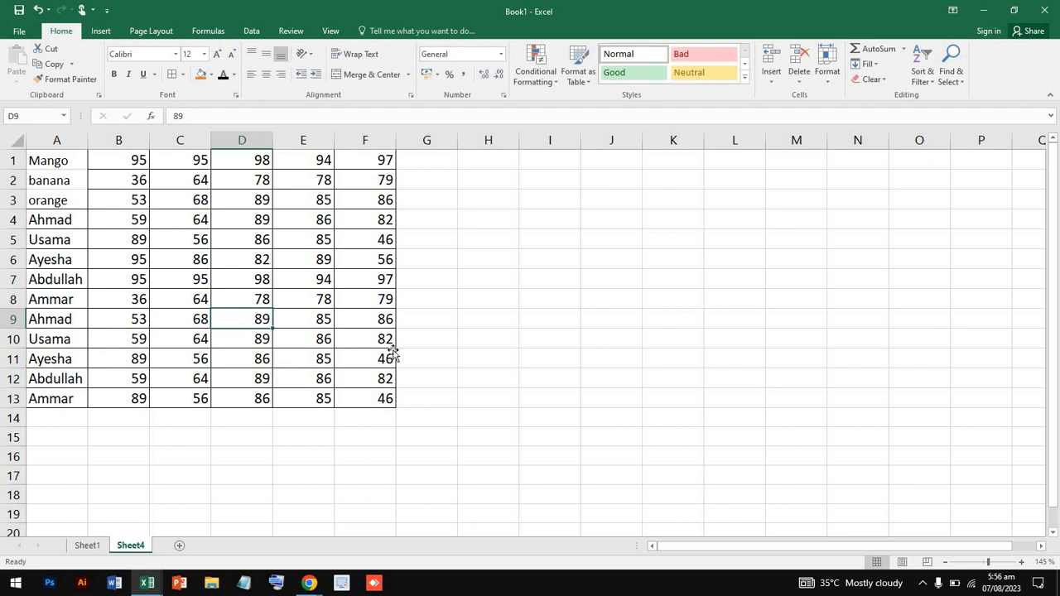
left_click(392, 354)
left_click(497, 301)
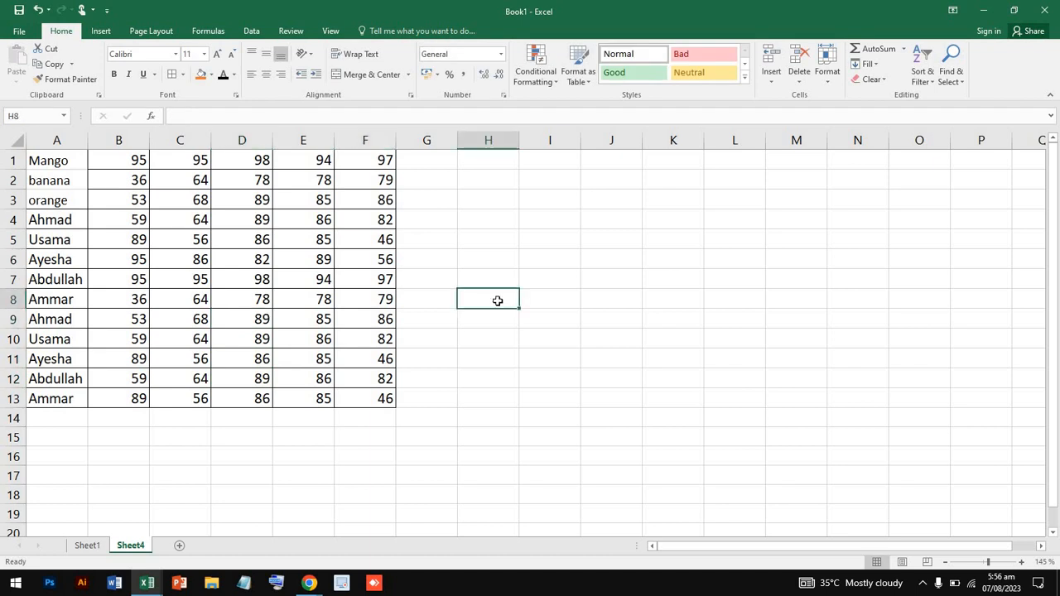
Start a Top 10 Items conditional formatting rule on the whole table A1:F13
left_click_drag(72, 166, 386, 401)
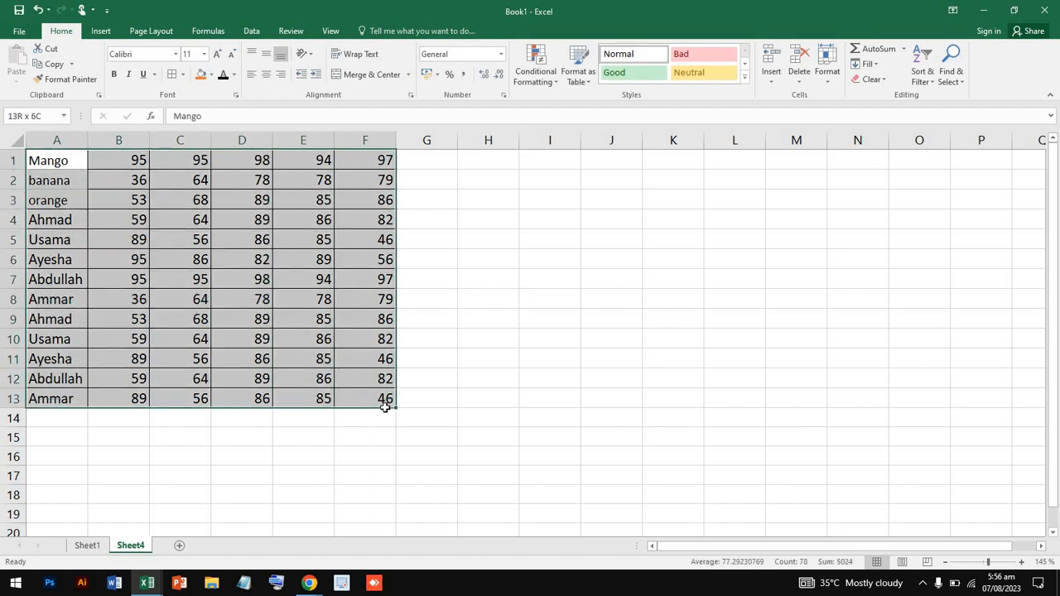
left_click(532, 83)
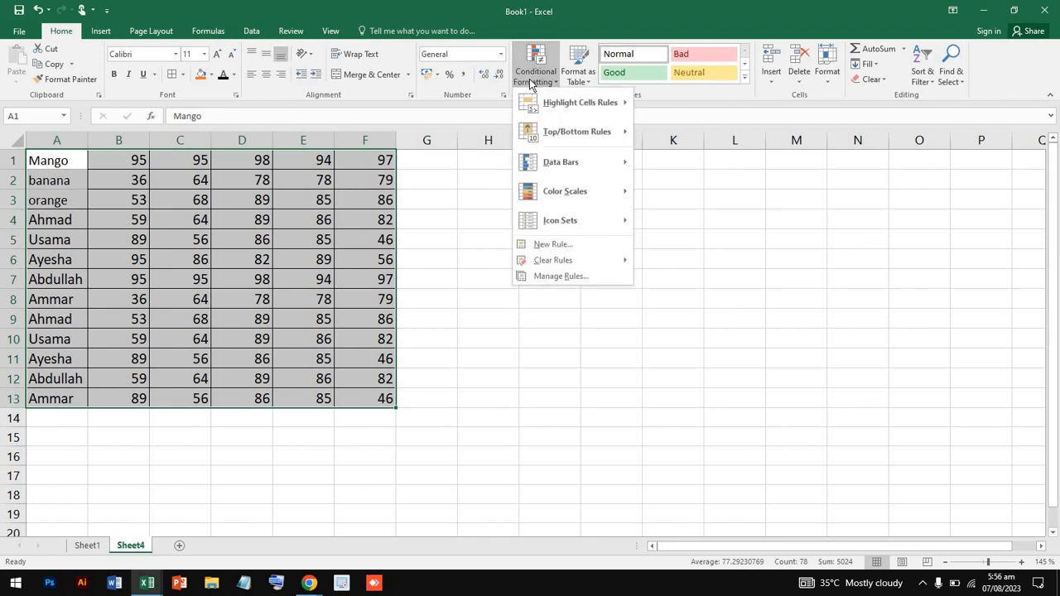
mouse_move(603, 137)
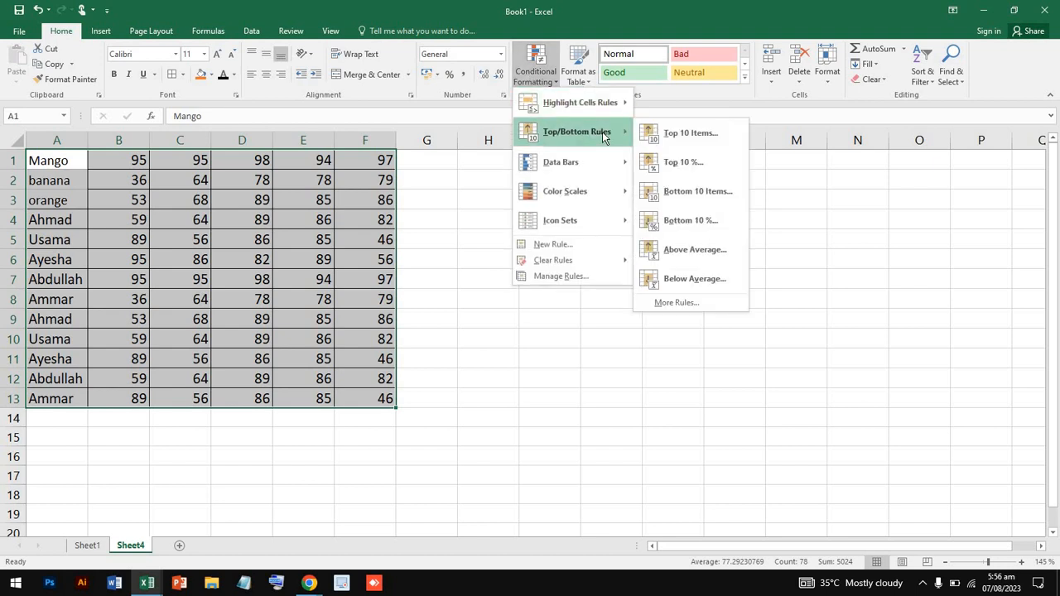
left_click(682, 132)
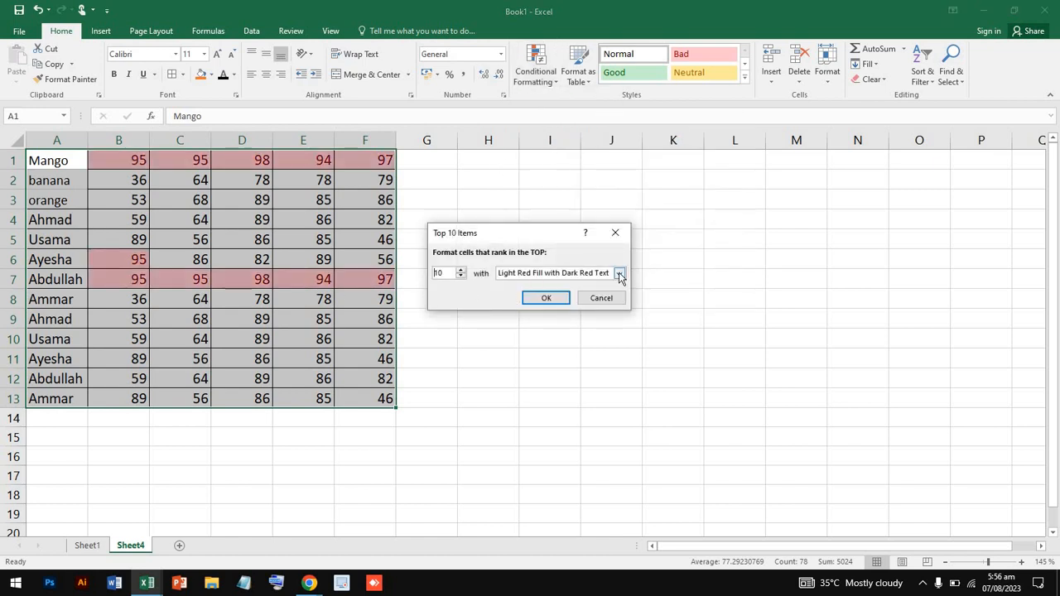
Try the Red Text and Red Border formats for the Top 10 Items rule
left_click(619, 276)
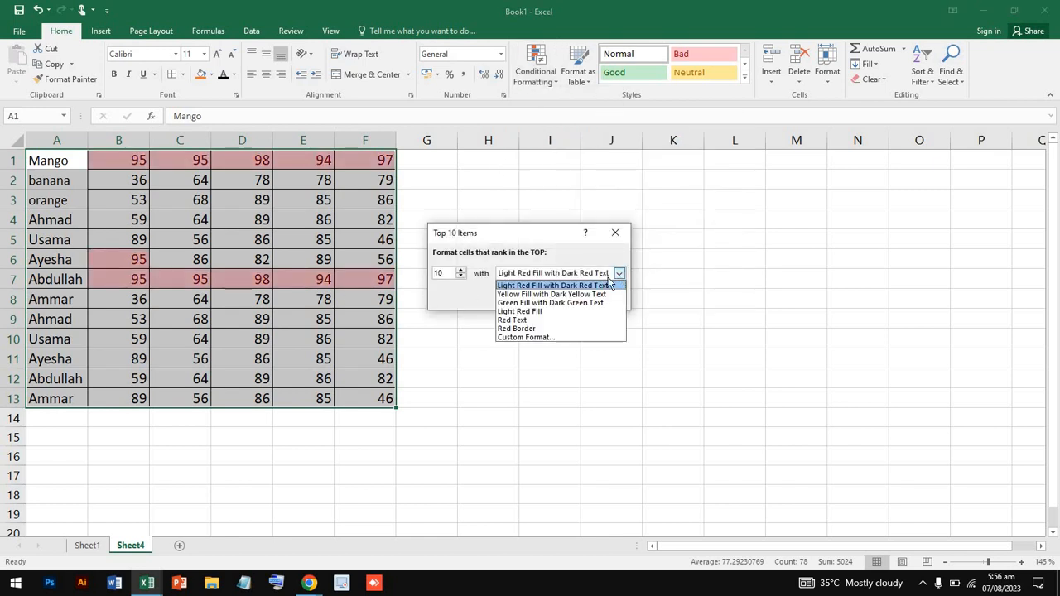
left_click(522, 321)
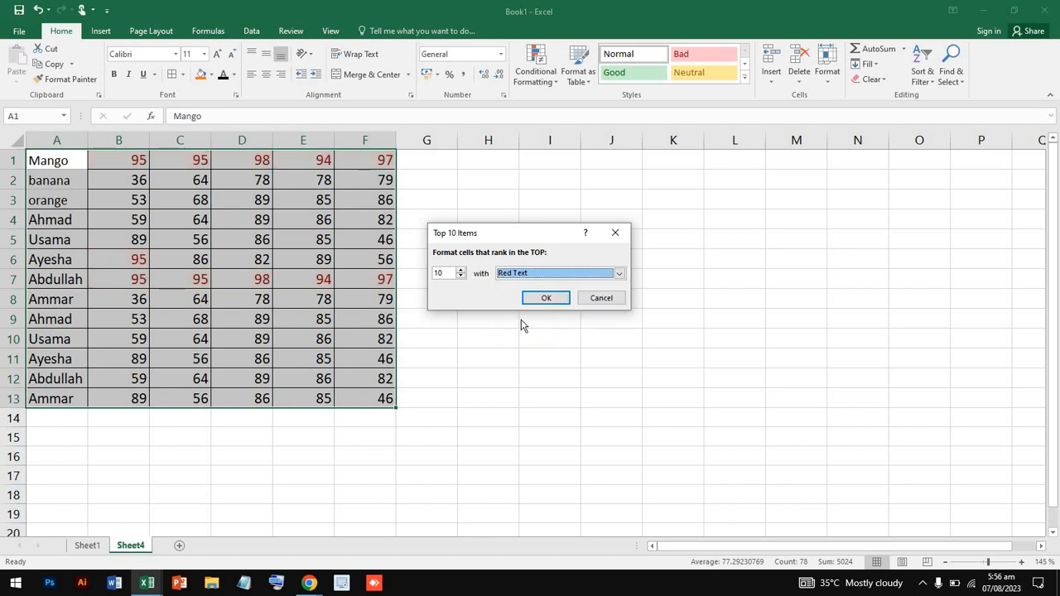
left_click(619, 274)
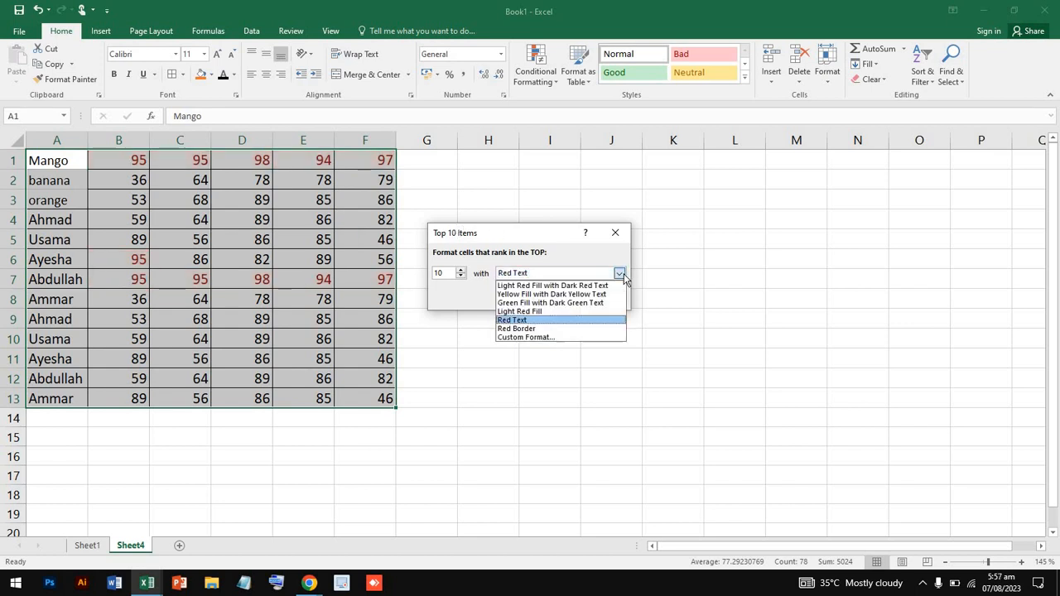
left_click(537, 330)
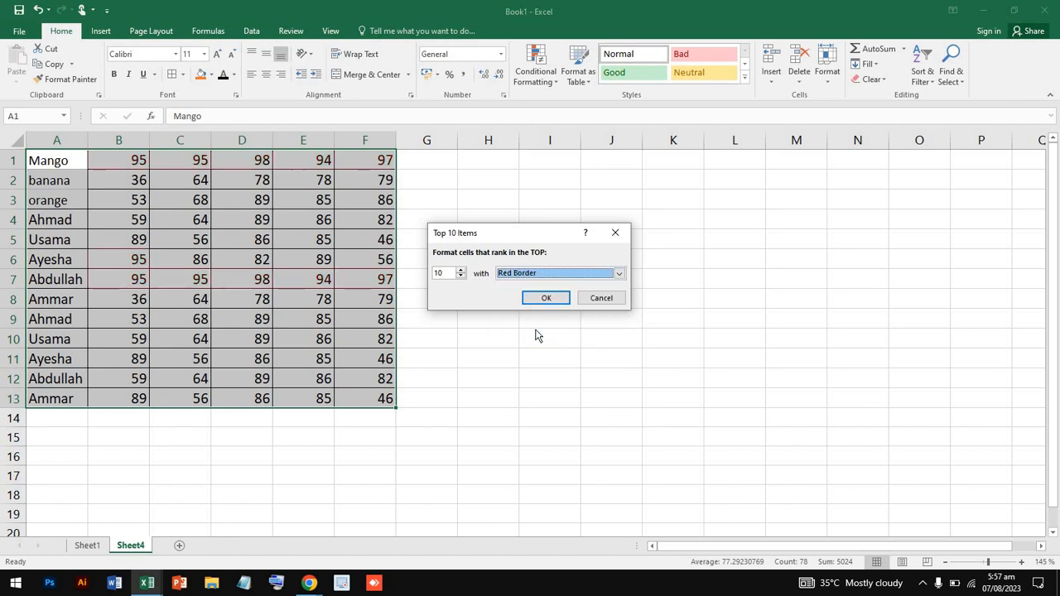
Set the rule's format to Yellow Fill with Dark Yellow Text and apply it with the rank at 10
left_click(620, 275)
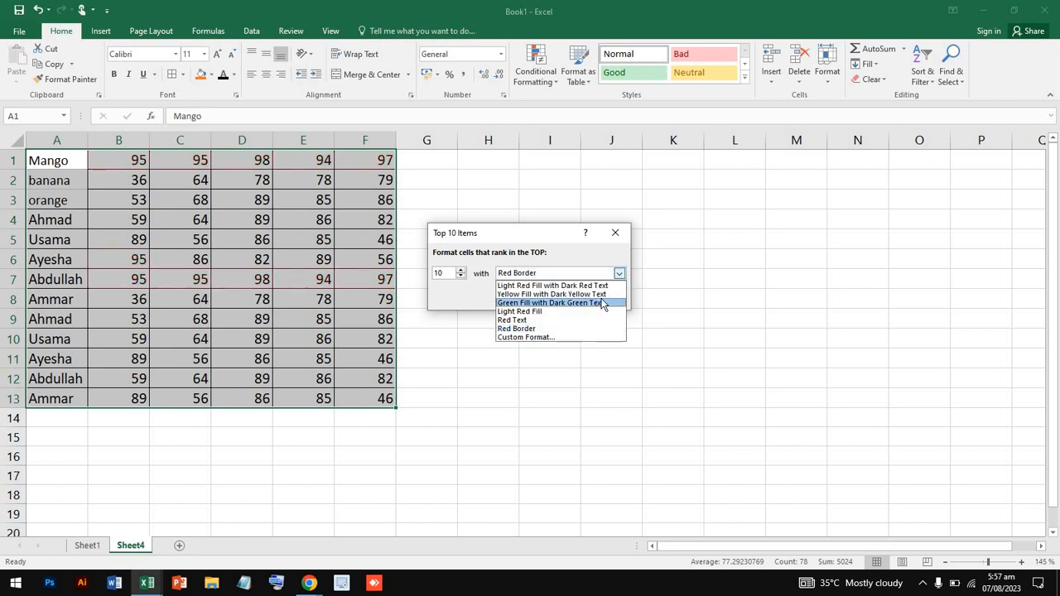
left_click(603, 294)
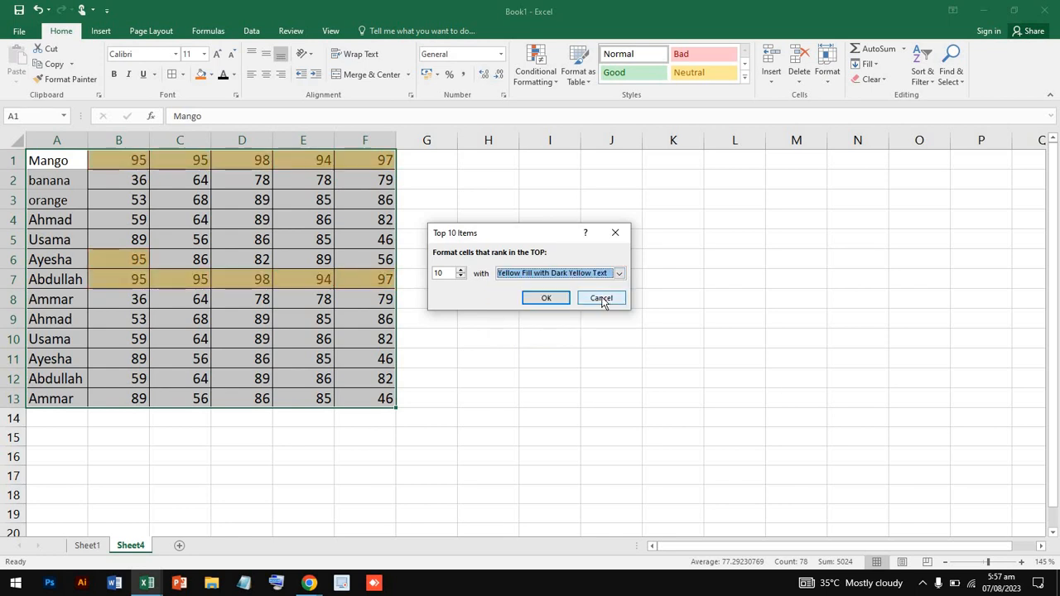
left_click(543, 298)
left_click(364, 259)
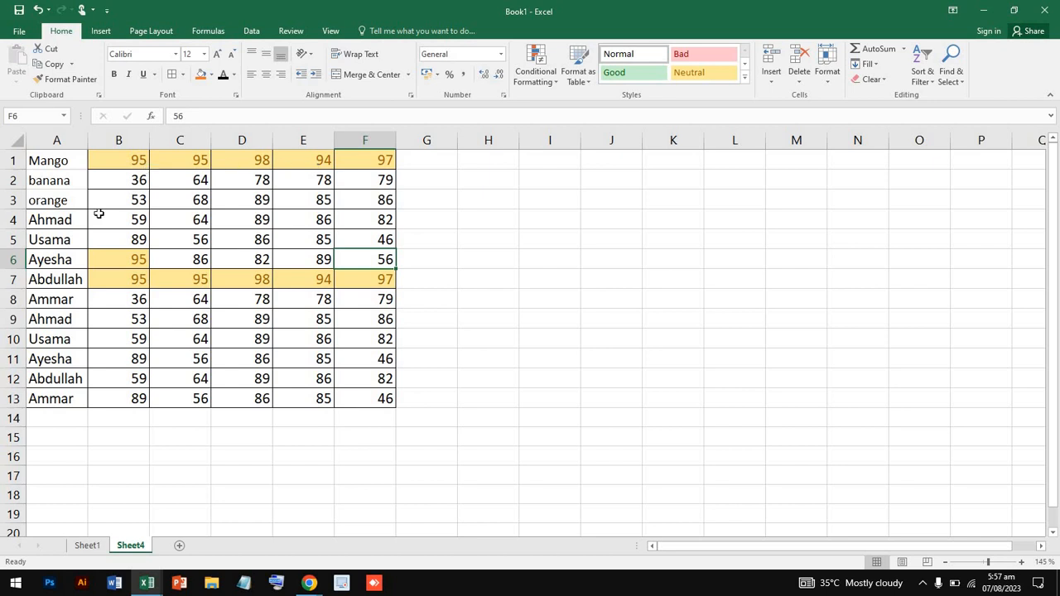
left_click_drag(74, 265, 111, 267)
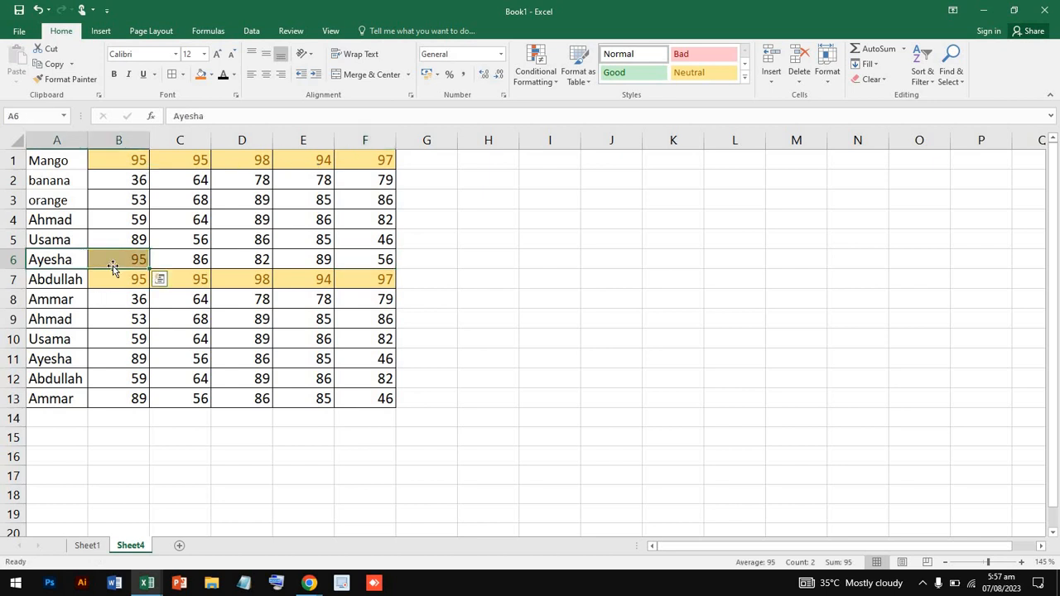
left_click(130, 260)
left_click(216, 279)
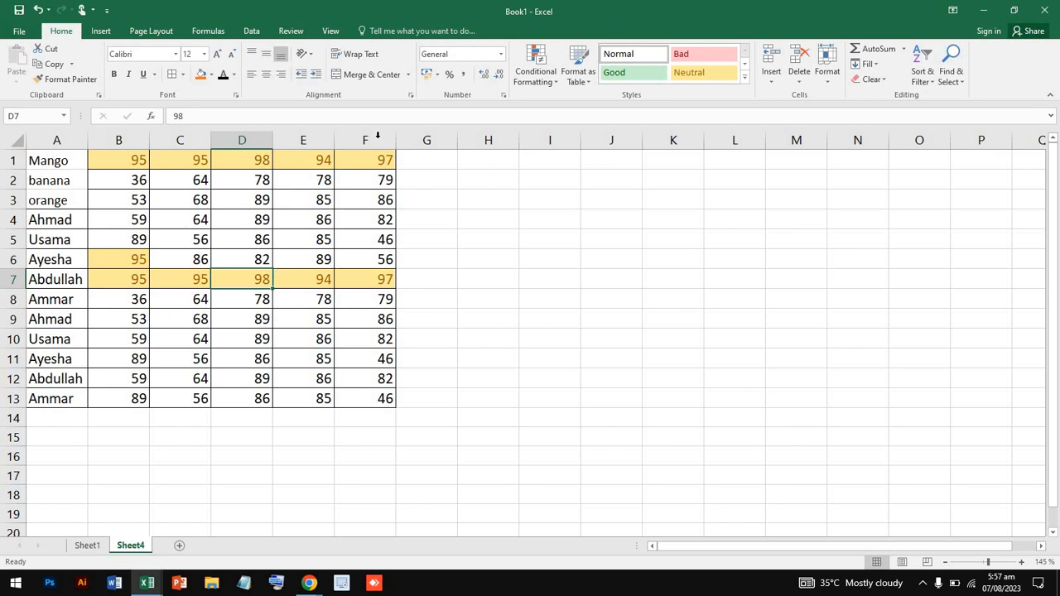
Add a Top 10 Items rule to cell D7 with rank 9 and Light Red Fill with Dark Red Text
left_click(577, 73)
left_click(532, 76)
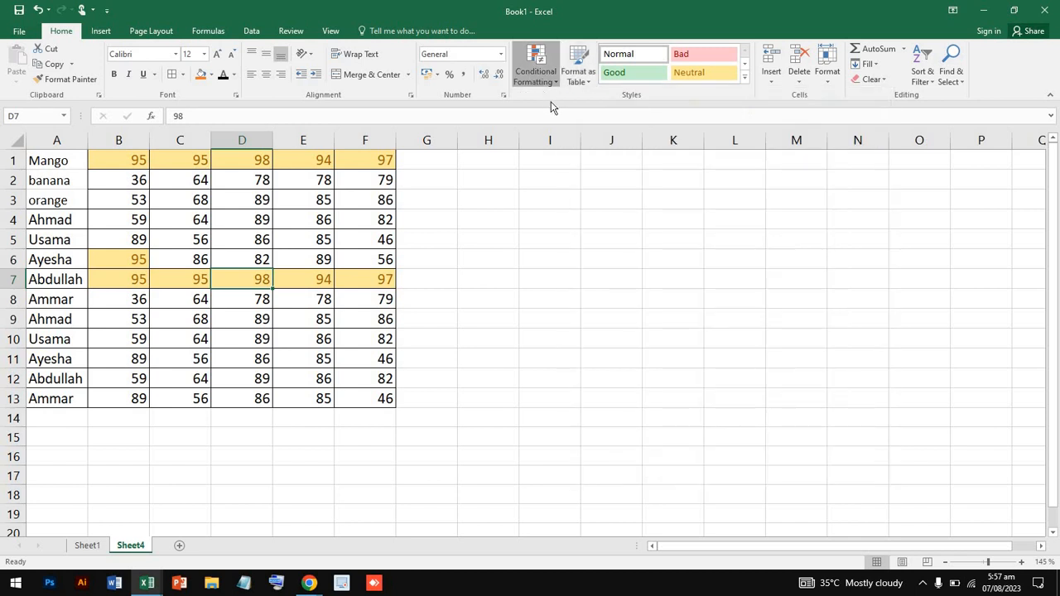
mouse_move(584, 140)
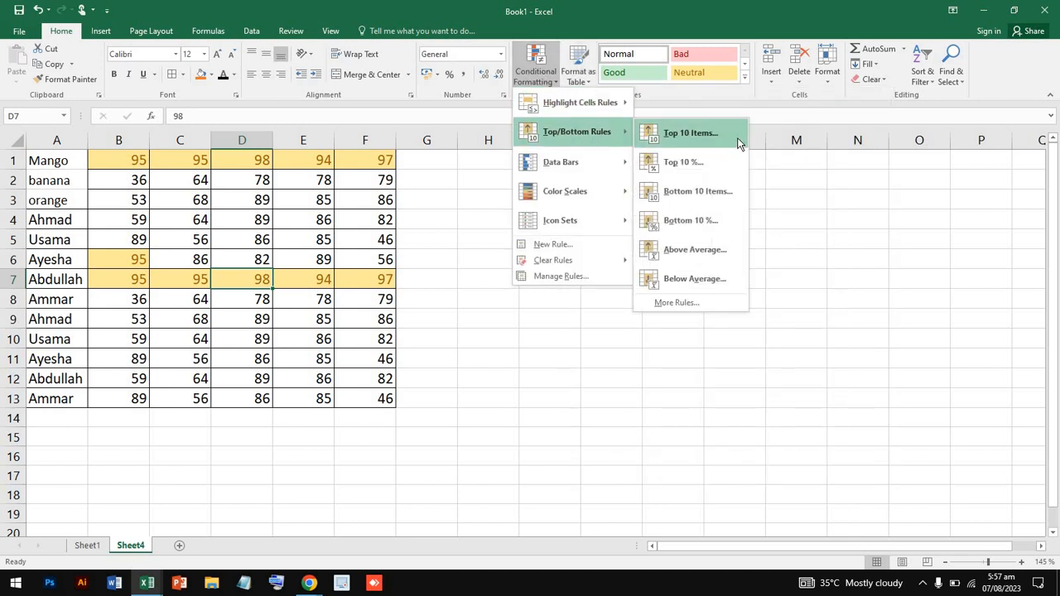
left_click(737, 145)
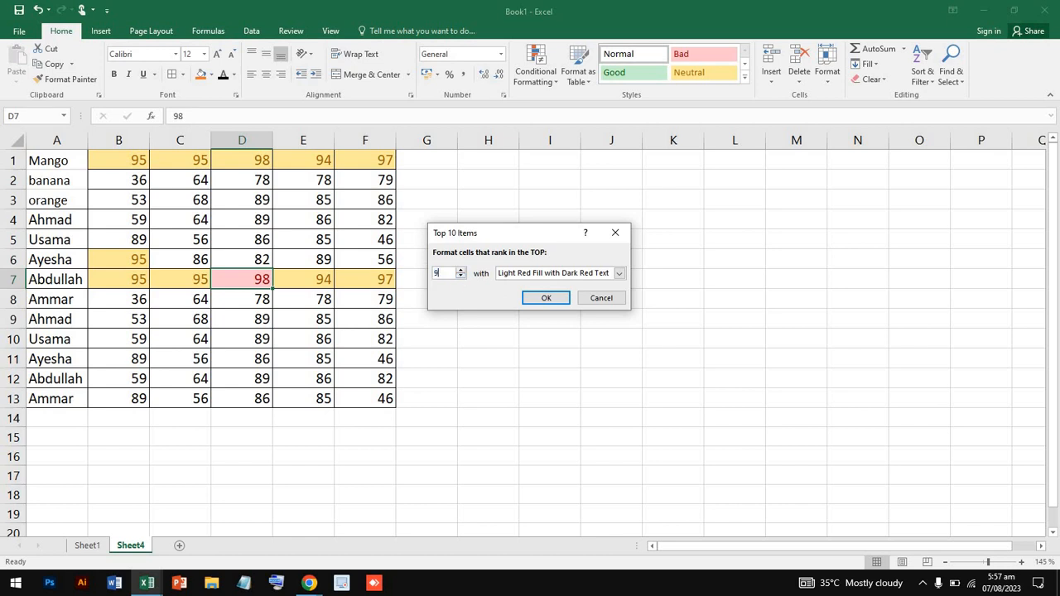
left_click(539, 295)
left_click(350, 274)
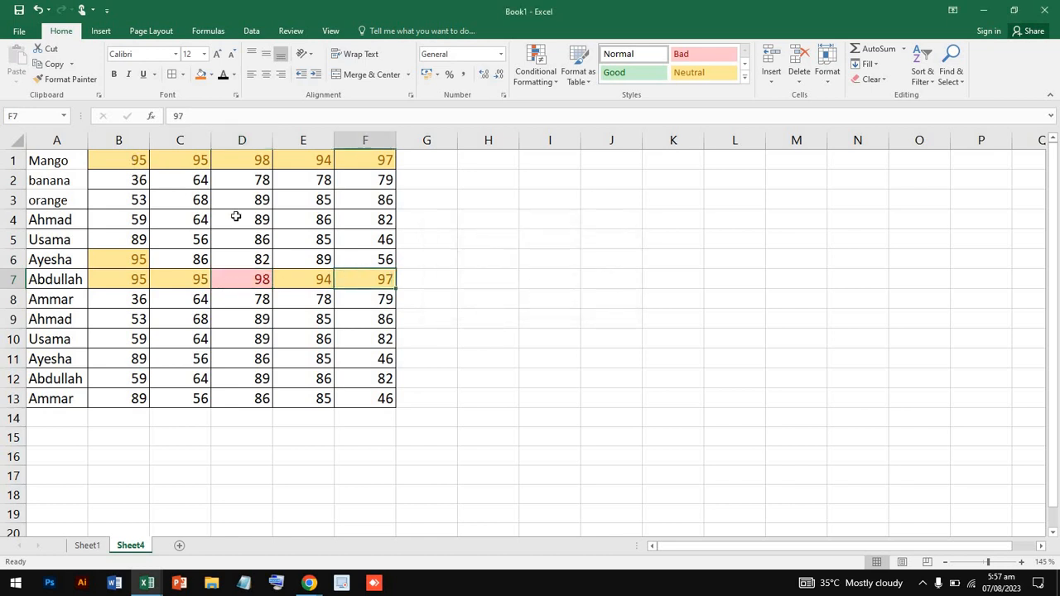
Start a Top 10 Items rule on the marks in B1:F13 and set the rank to 90
left_click_drag(118, 160, 384, 400)
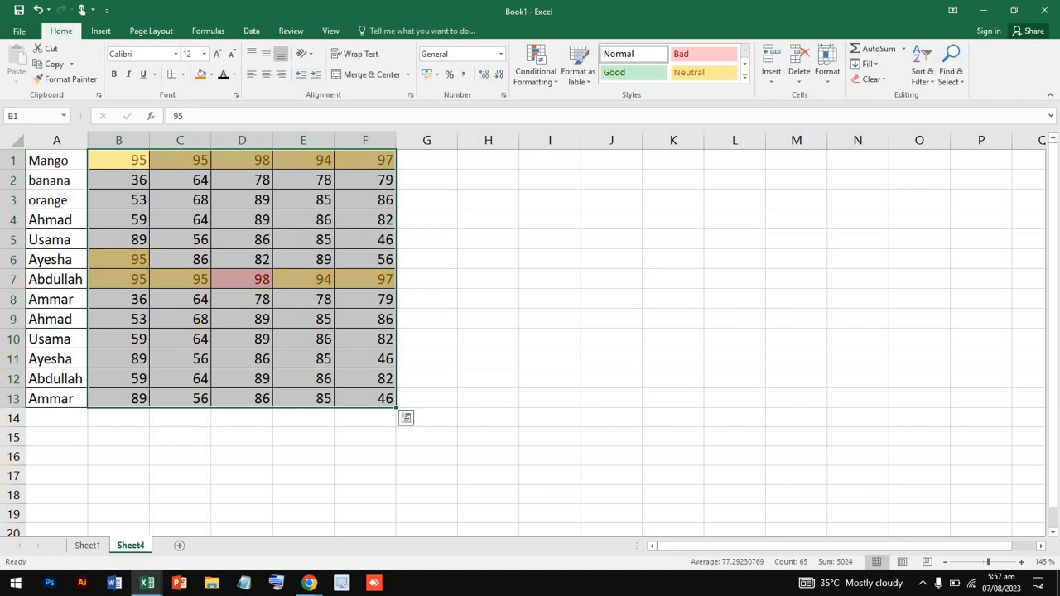
left_click(534, 60)
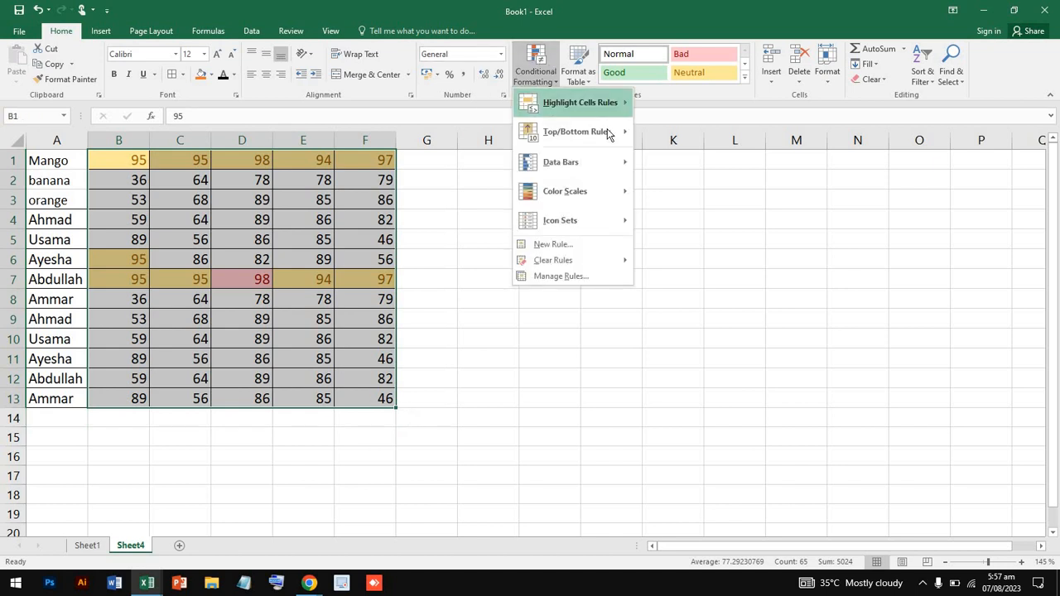
mouse_move(612, 133)
left_click(676, 137)
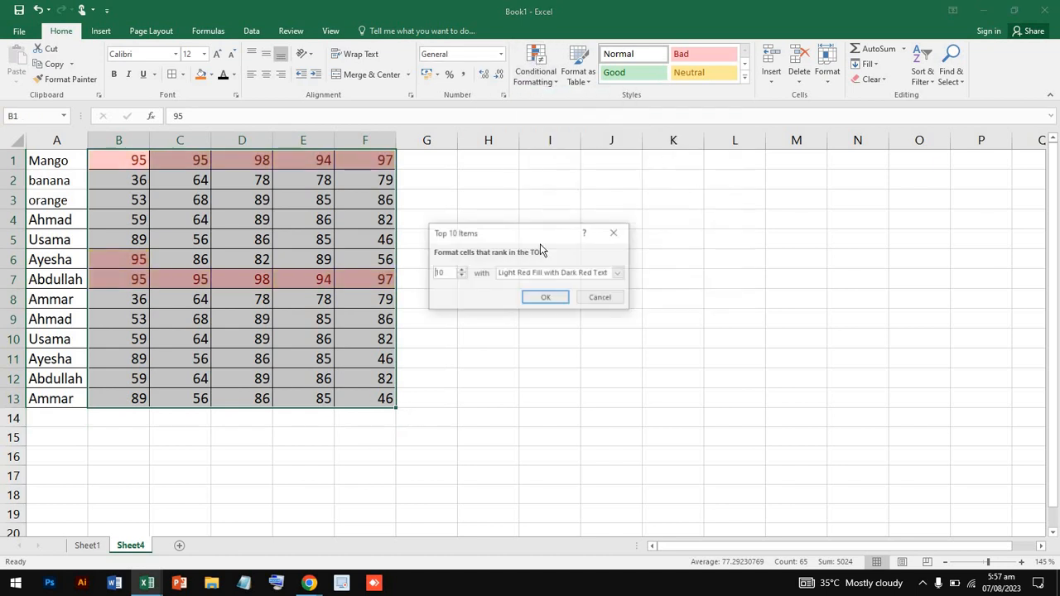
left_click_drag(444, 273, 408, 272)
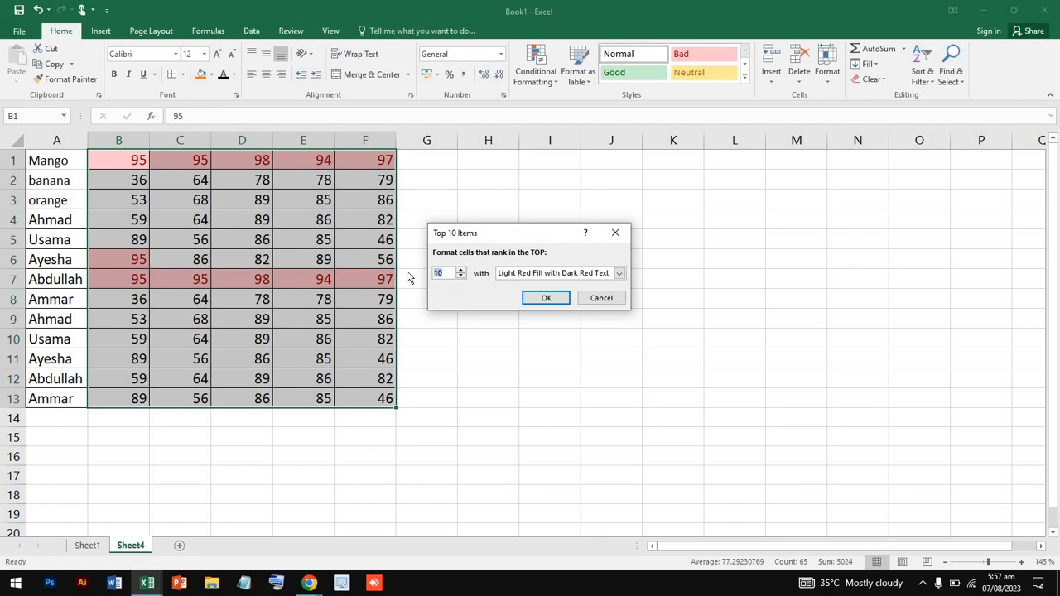
type("90")
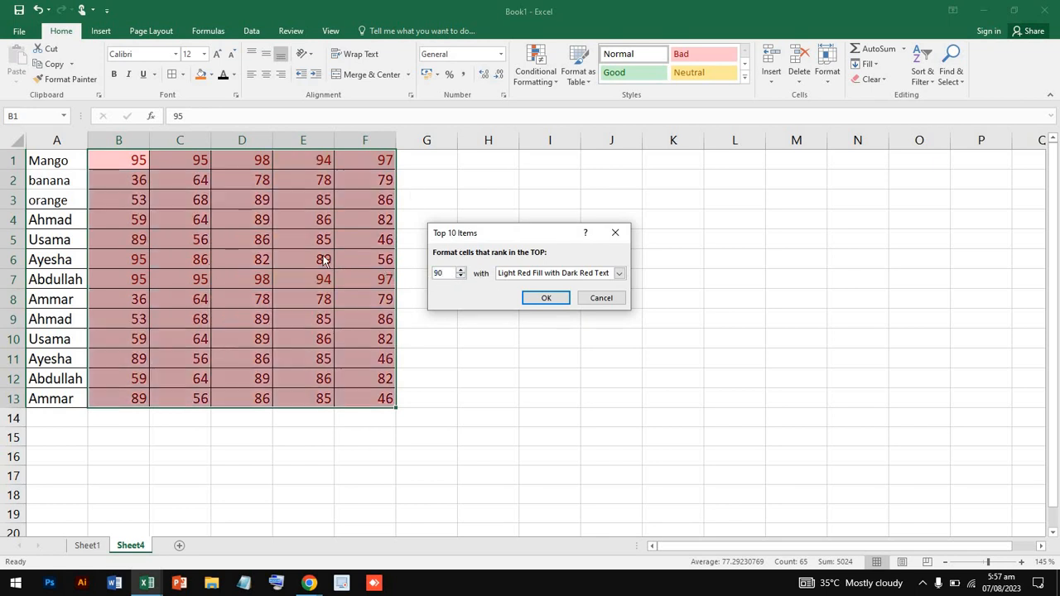
Set the Top 10 Items rank to 10 and apply the rule with Light Red Fill with Dark Red Text
left_click(619, 273)
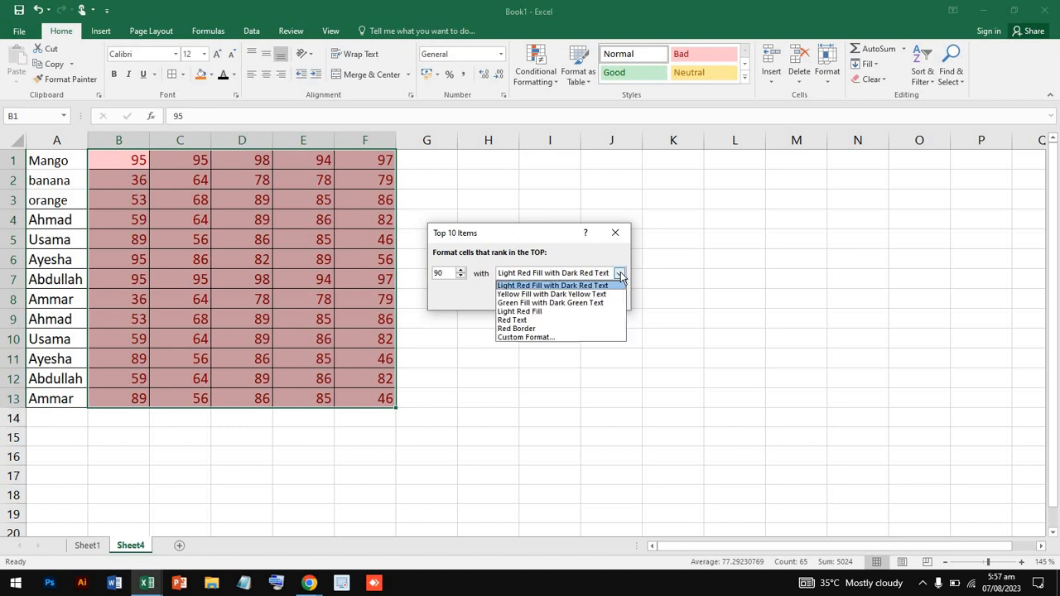
left_click(447, 273)
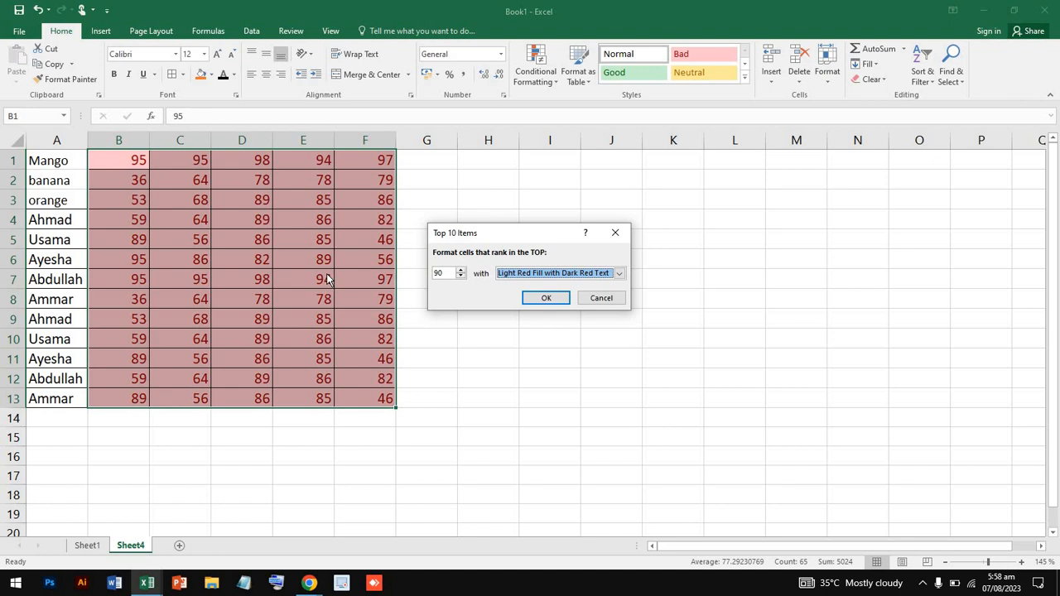
double_click(435, 272)
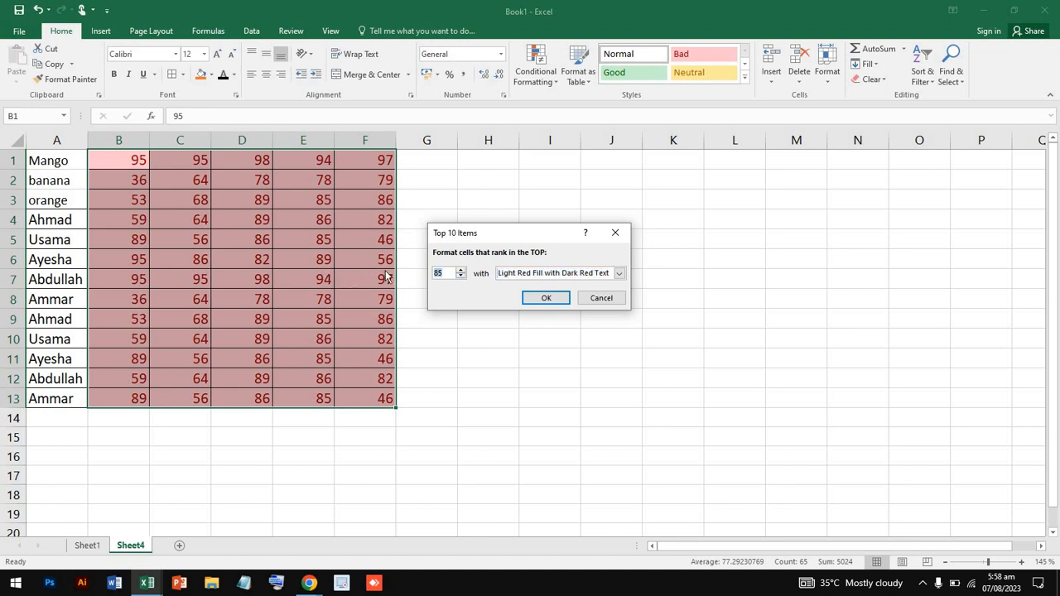
type("10")
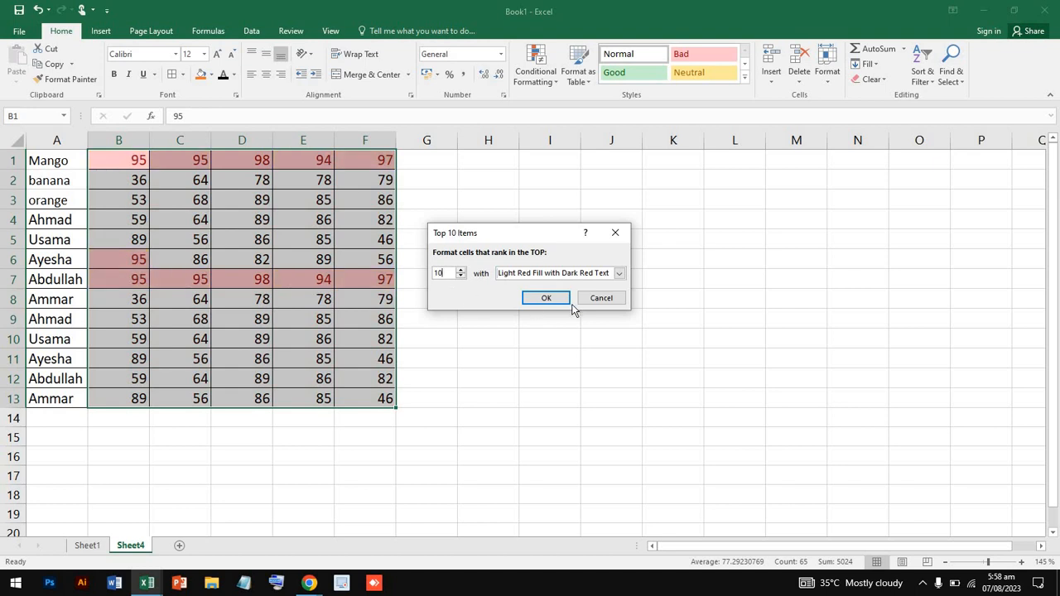
left_click(544, 300)
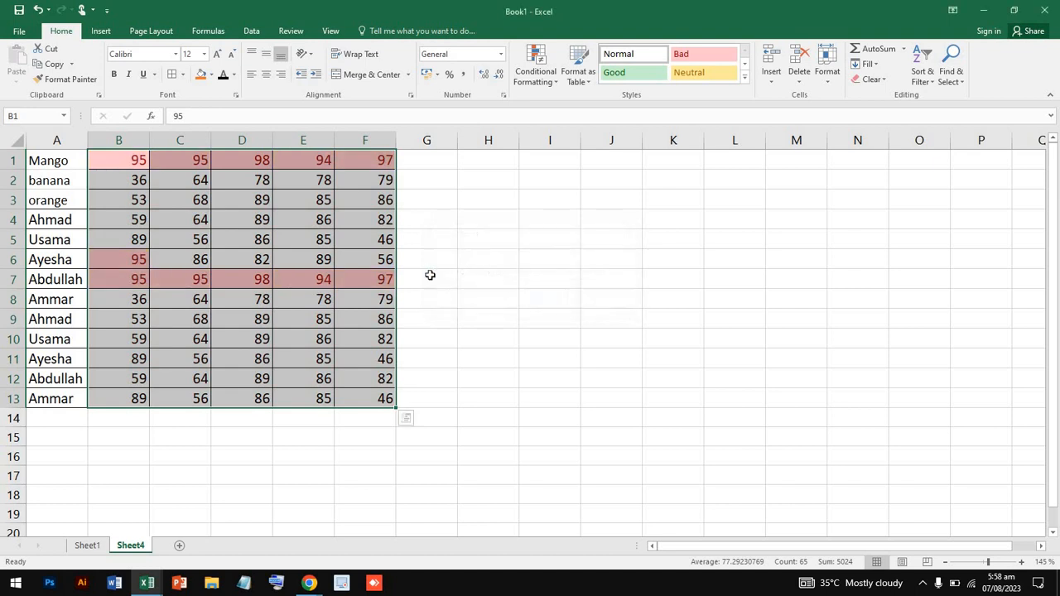
Examine which marks the Top 10 Items rule highlights, checking the cells in row 1
left_click(202, 194)
left_click(138, 163)
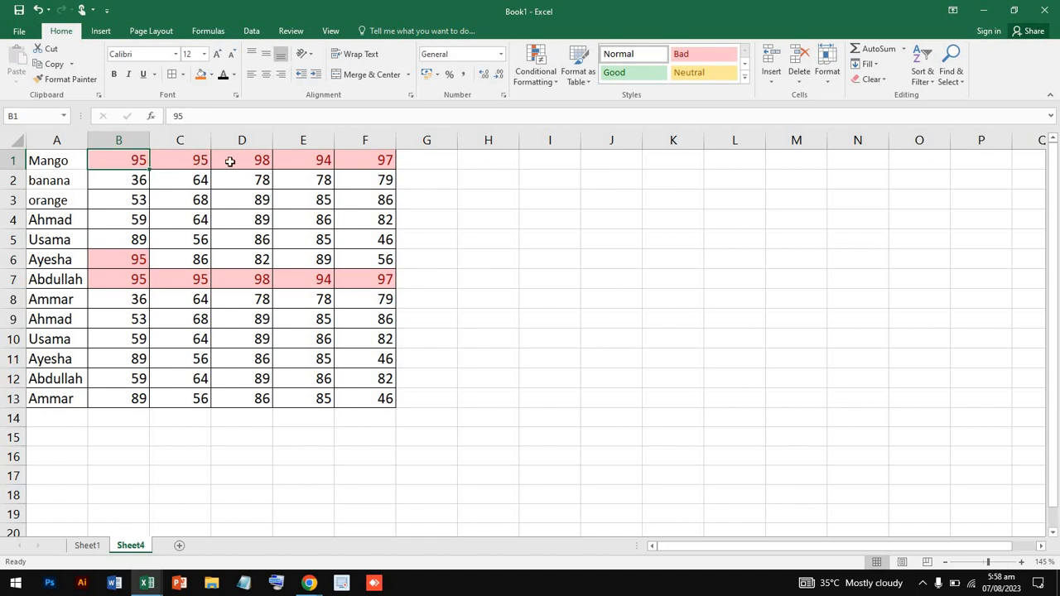
left_click(168, 155)
left_click(138, 157)
left_click(189, 160)
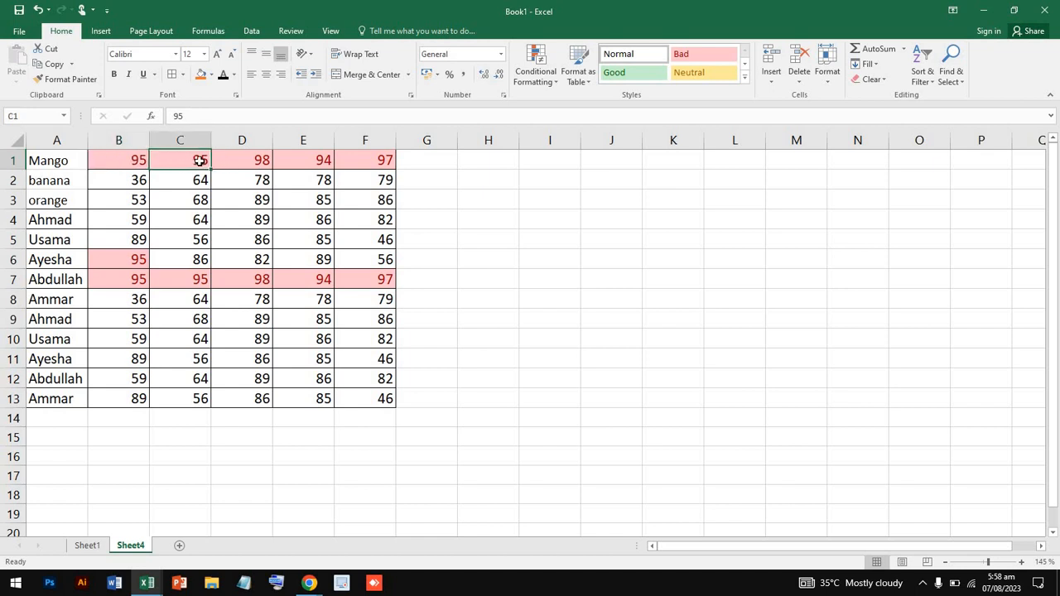
left_click(259, 158)
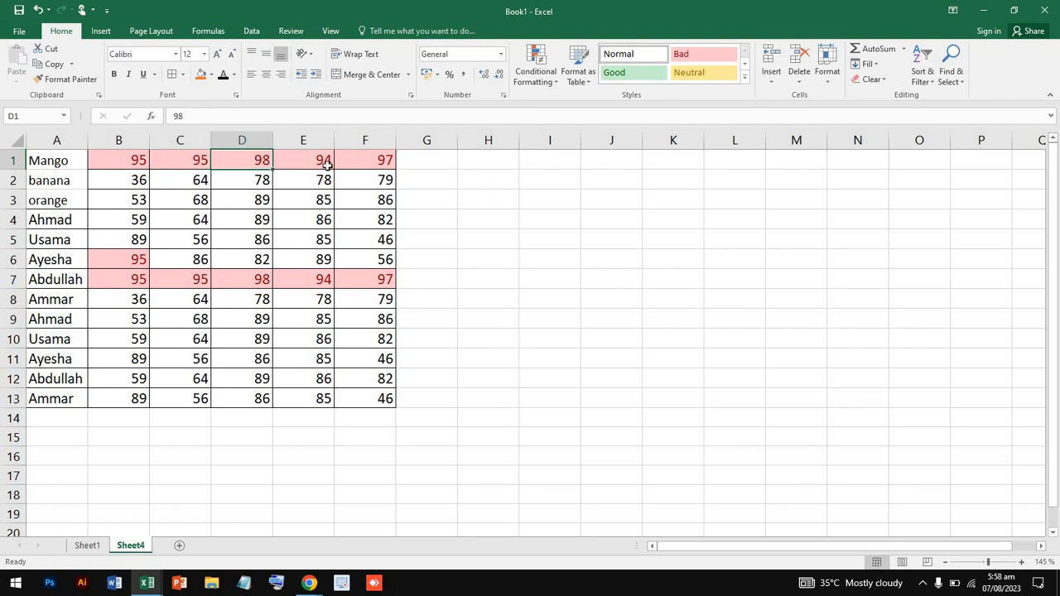
left_click(210, 157)
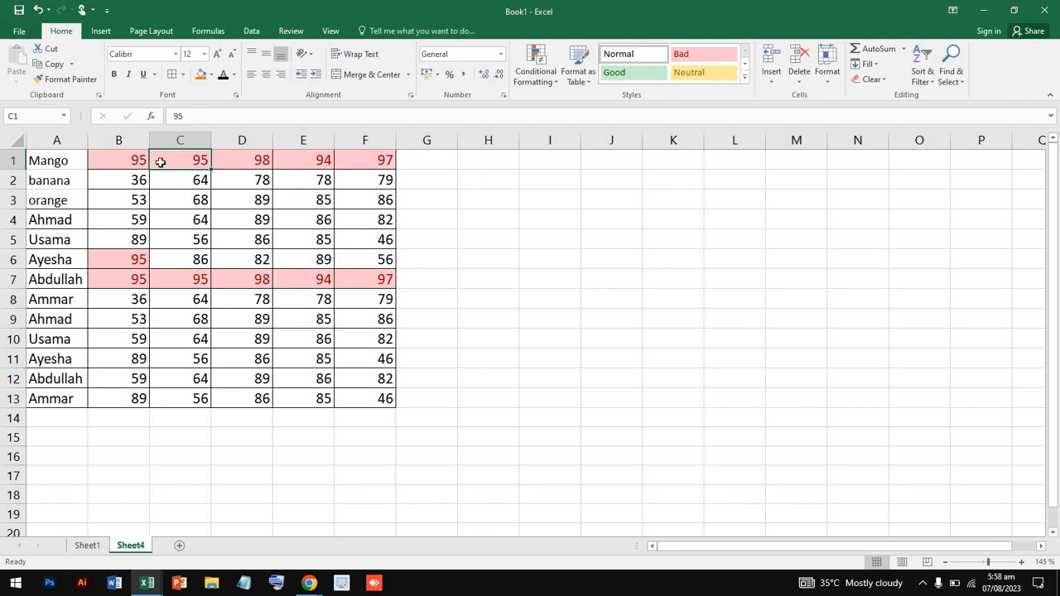
left_click(76, 154)
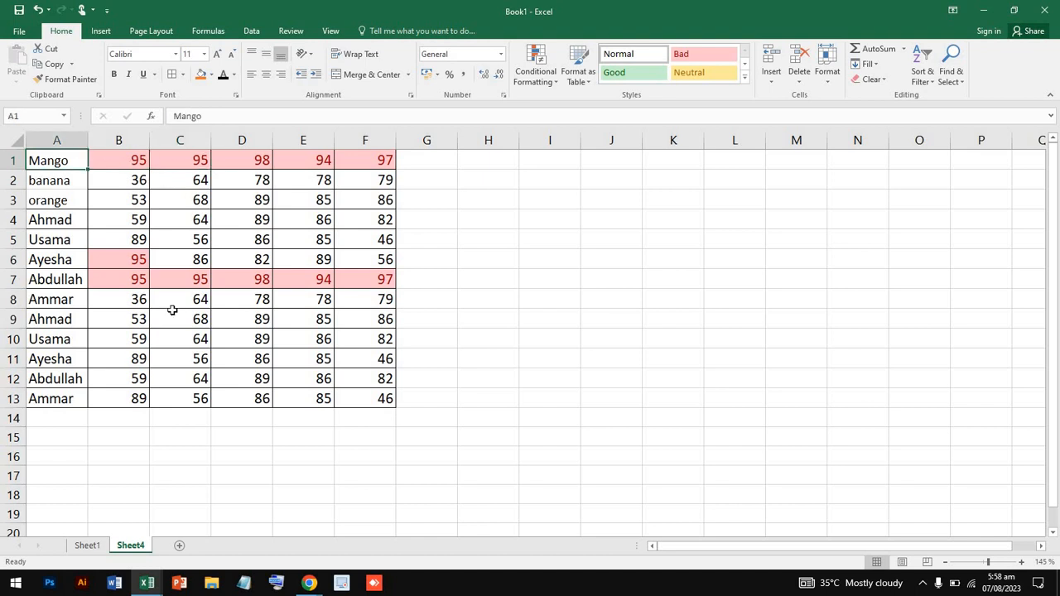
Switch to the Inventory list with highlighting1 workbook and return to the start of its inventory table
left_click(983, 10)
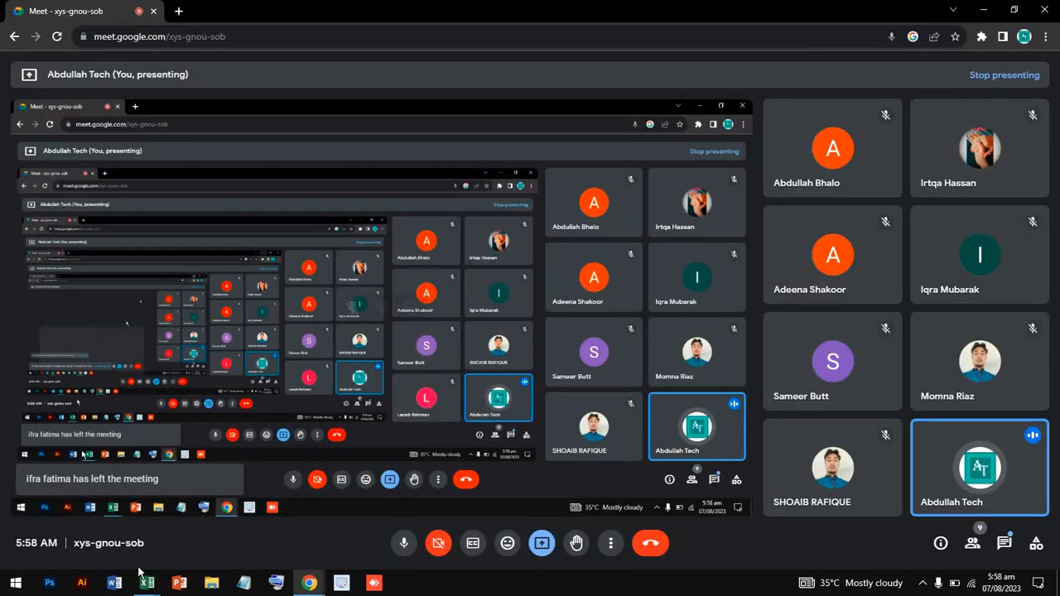
mouse_move(146, 583)
left_click(224, 538)
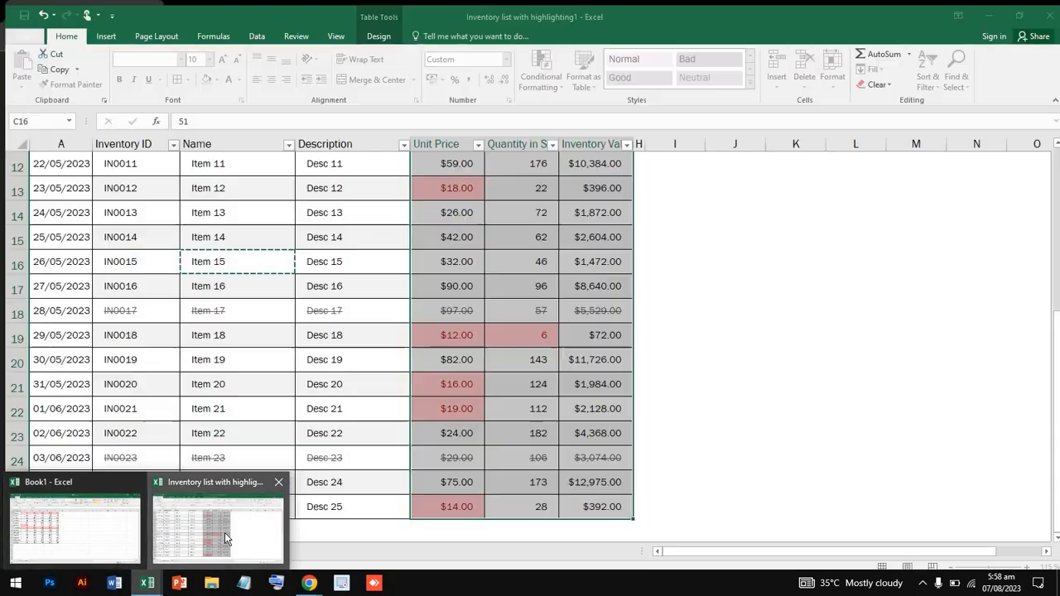
scroll(586, 199, "up", 4)
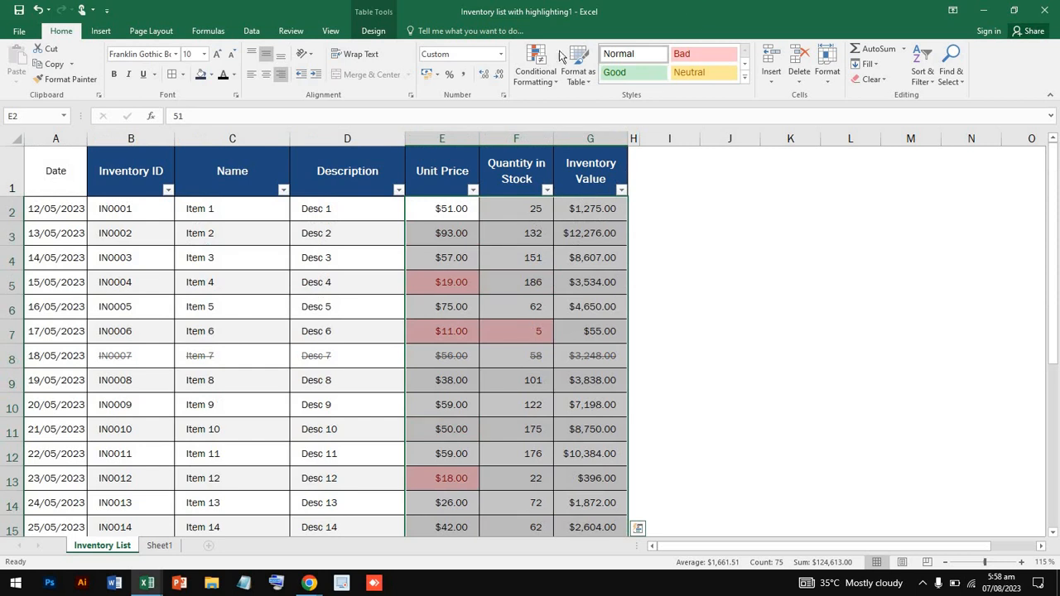
Apply a Bottom 10 Items rule to E2:G26 with rank 10 and Yellow Fill with Dark Yellow Text
left_click(538, 65)
left_click(550, 79)
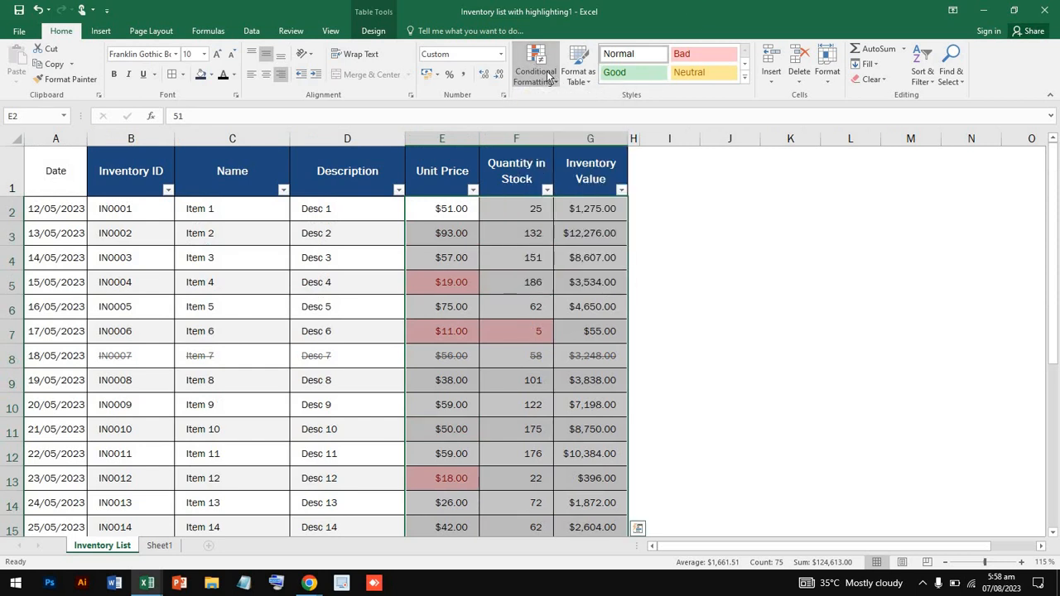
left_click(549, 77)
mouse_move(610, 140)
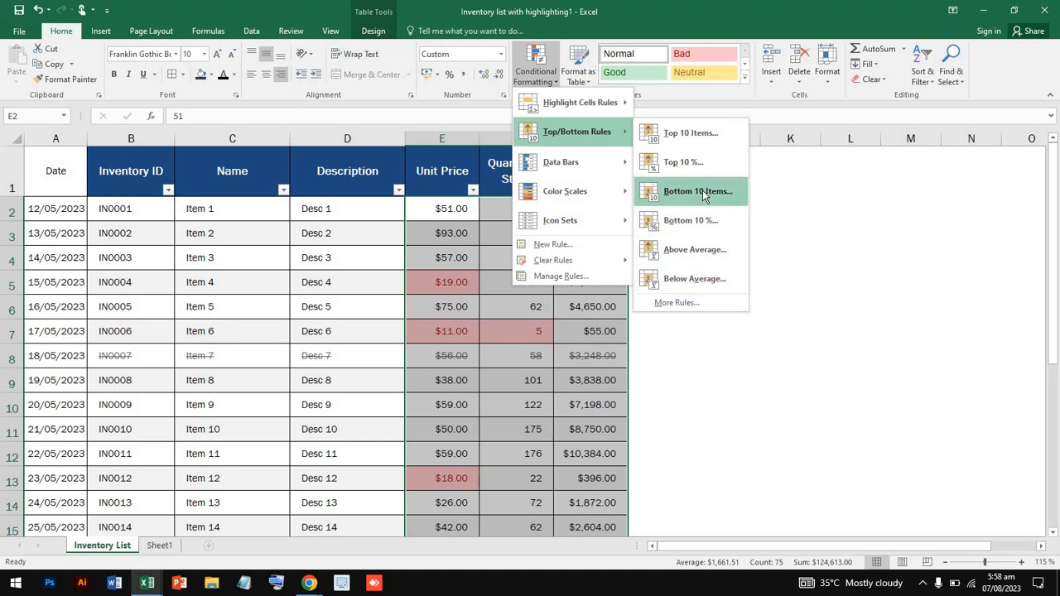
left_click(671, 191)
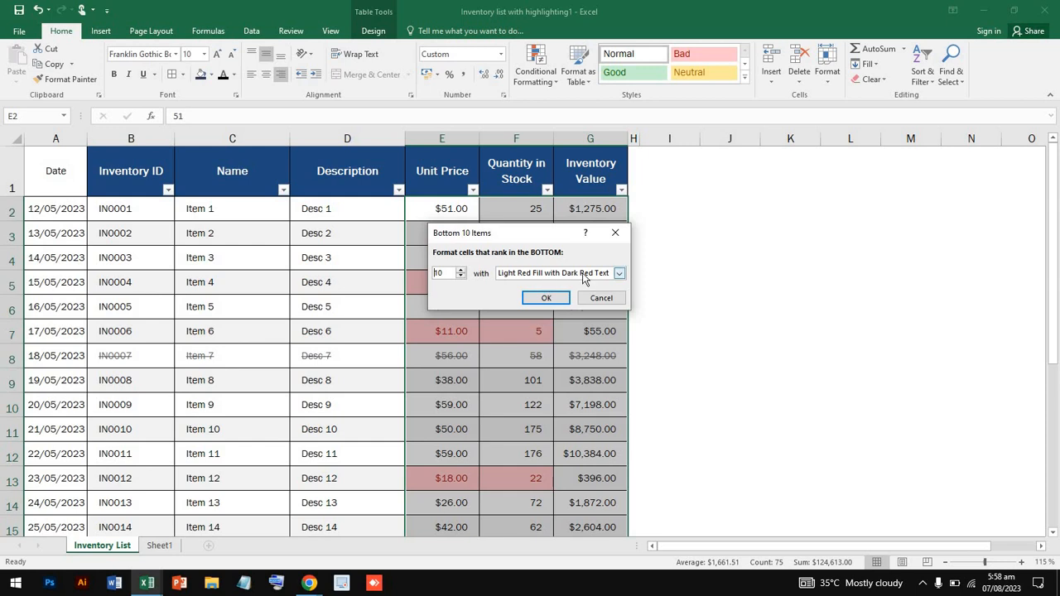
left_click(618, 274)
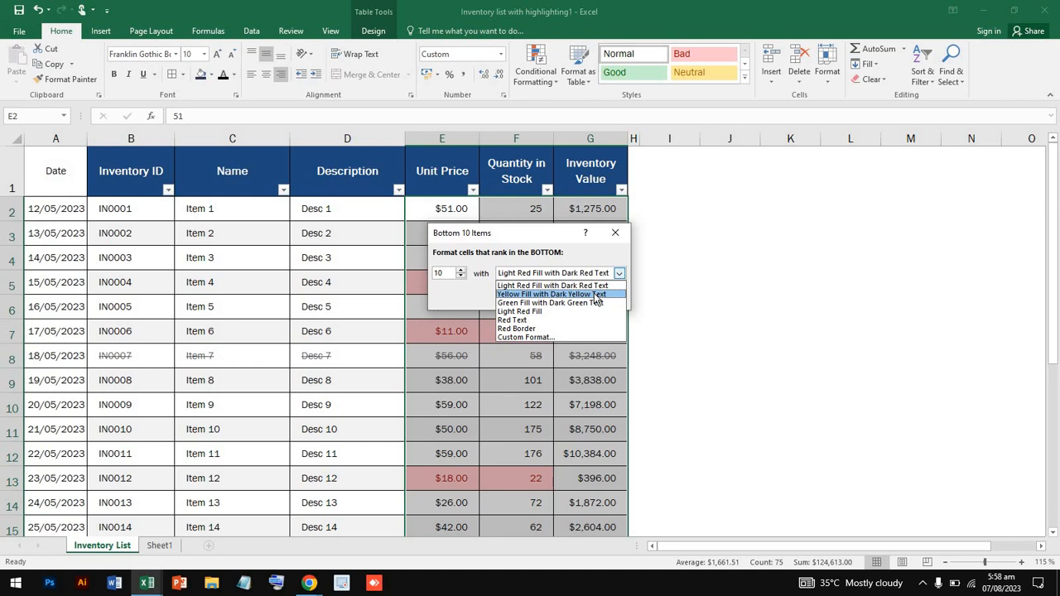
left_click(594, 295)
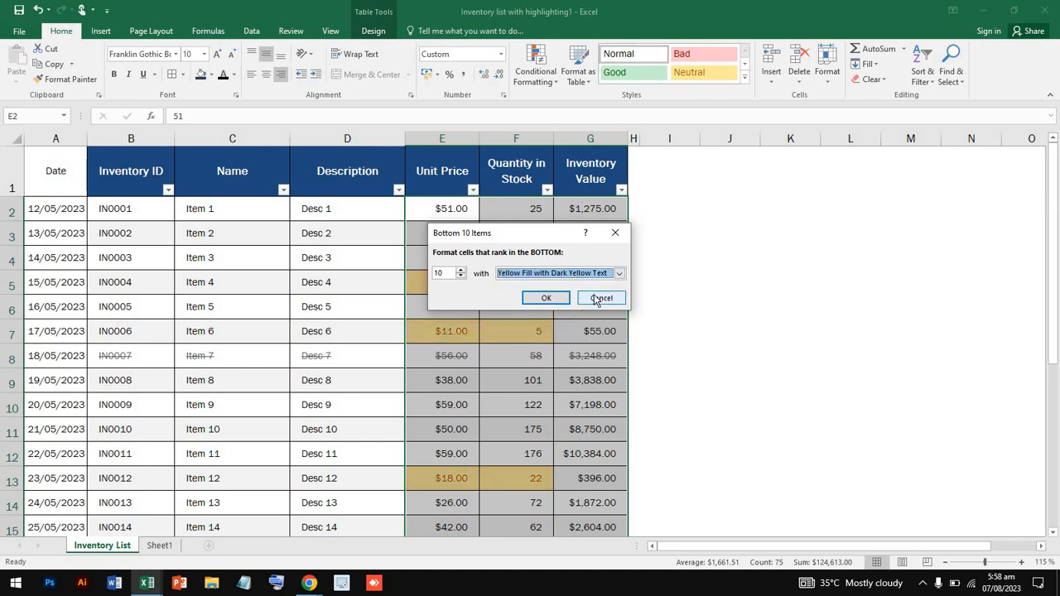
left_click(546, 300)
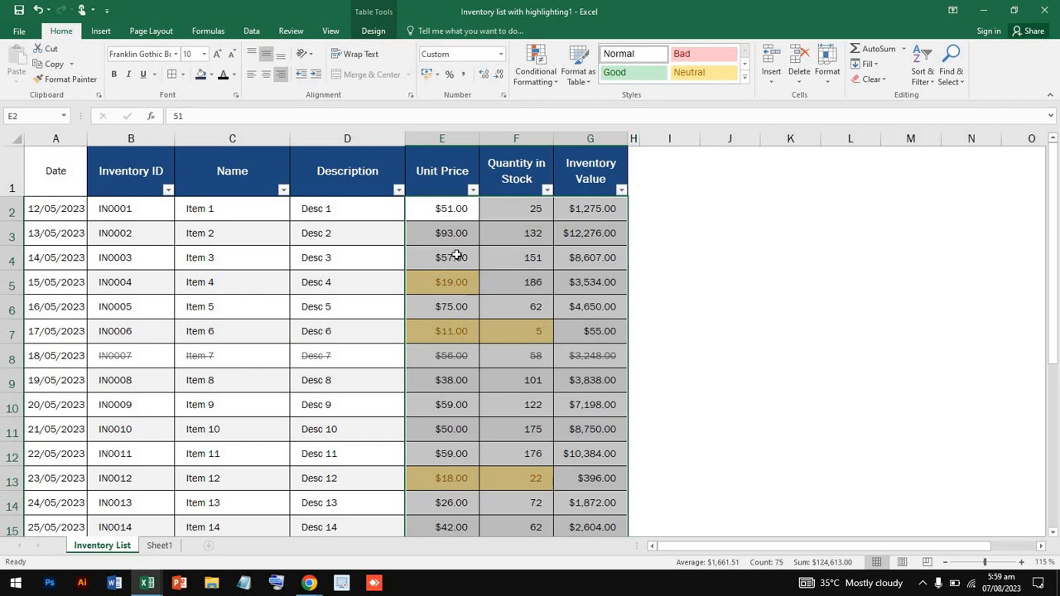
Examine the cells highlighted by the Bottom 10 Items rule in the Unit Price and Quantity in Stock columns
scroll(456, 256, "down", 5)
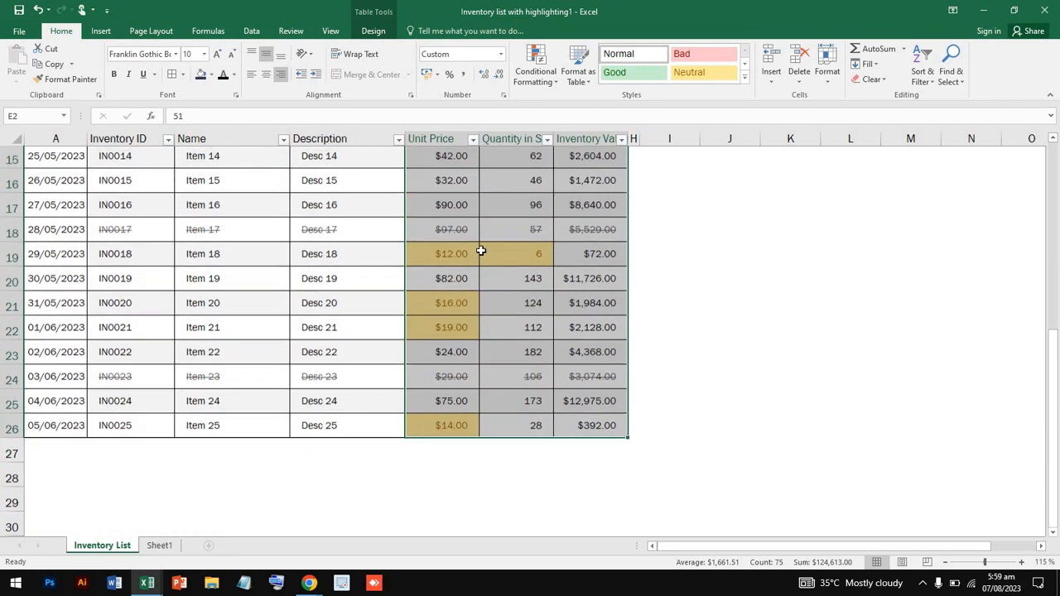
left_click(514, 257)
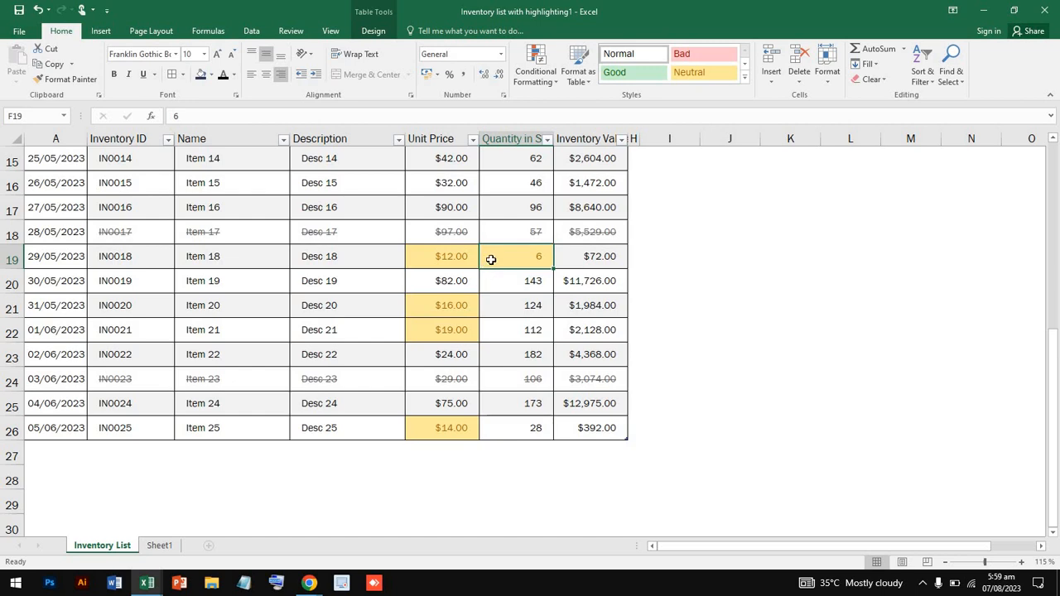
left_click(462, 259)
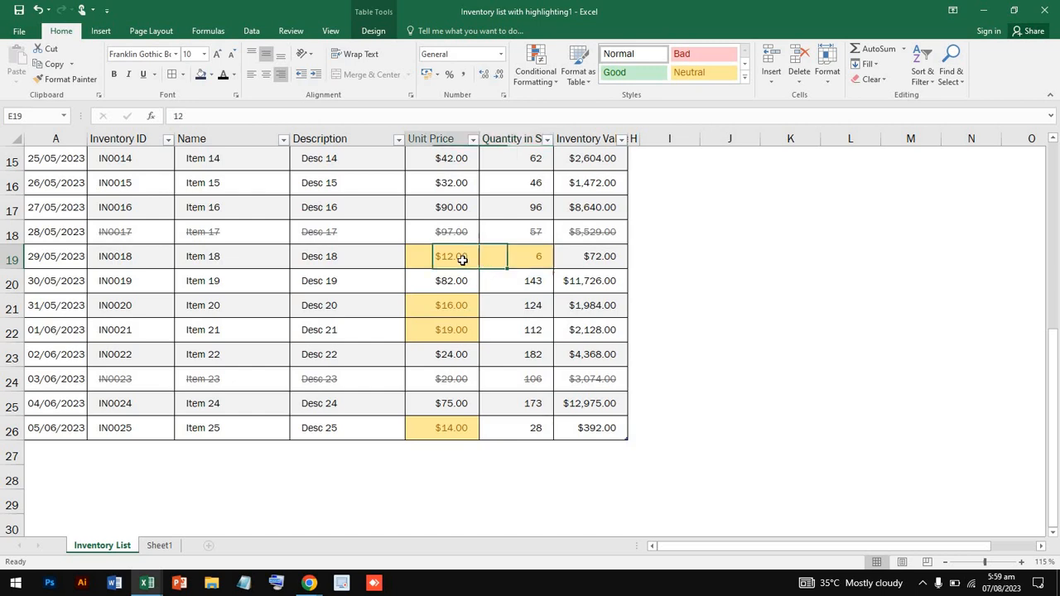
left_click(461, 311)
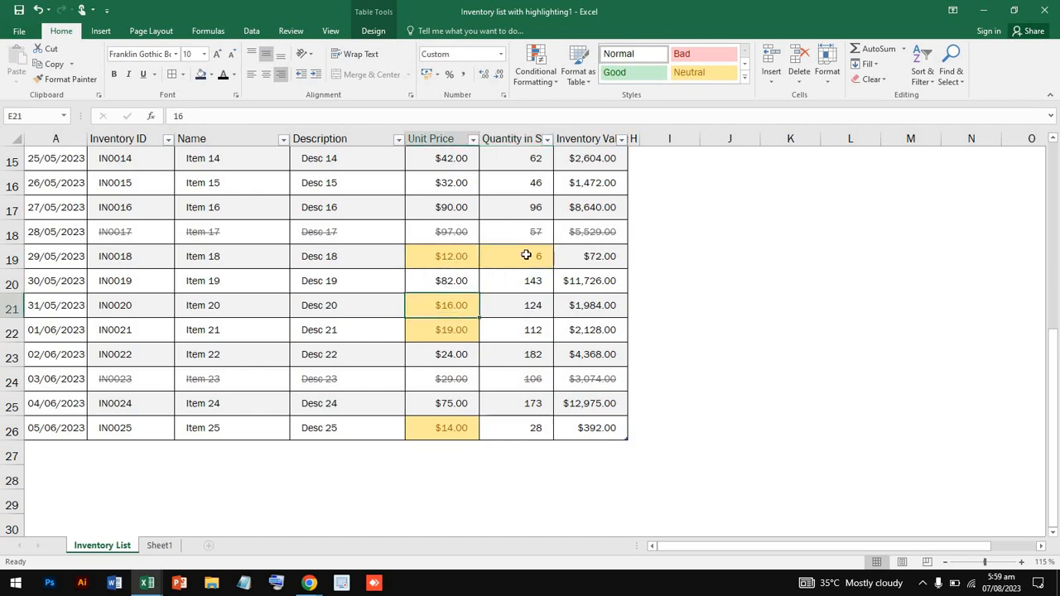
left_click(439, 423)
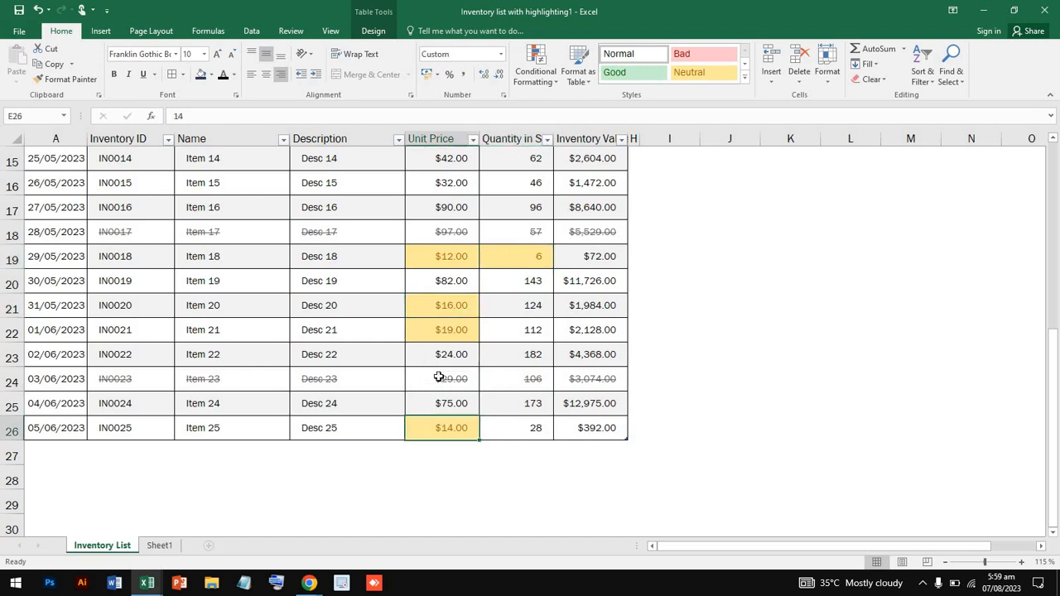
left_click(447, 337)
left_click(449, 307)
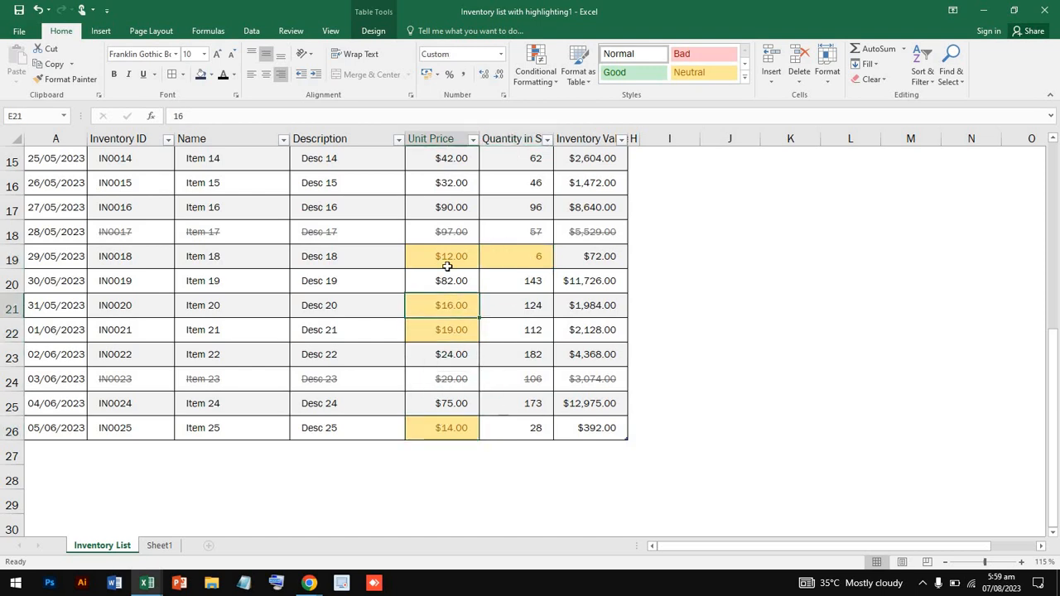
left_click(447, 263)
scroll(447, 267, "up", 3)
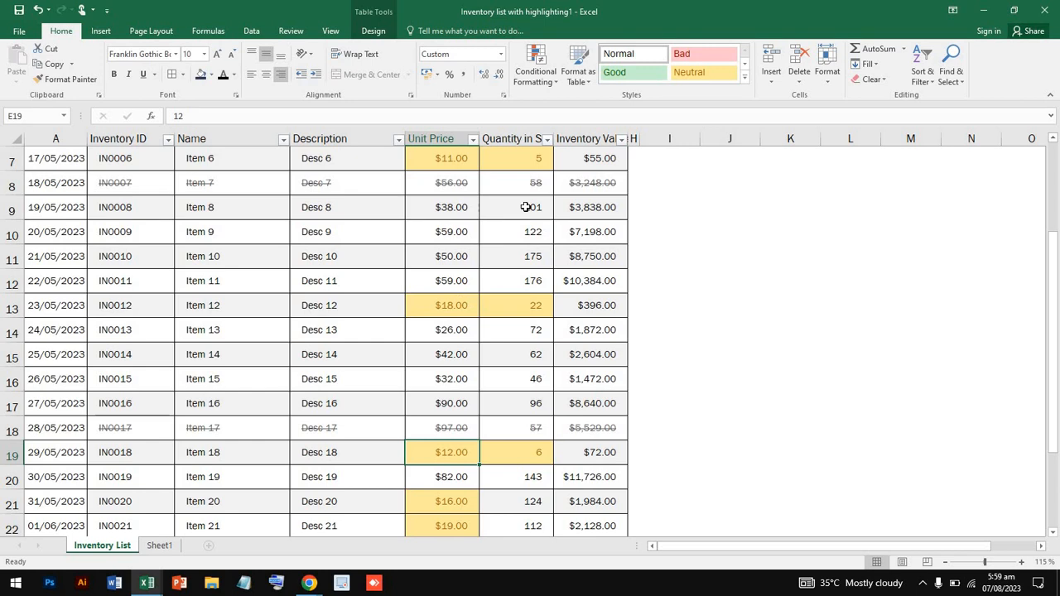
left_click(512, 234)
scroll(514, 225, "up", 2)
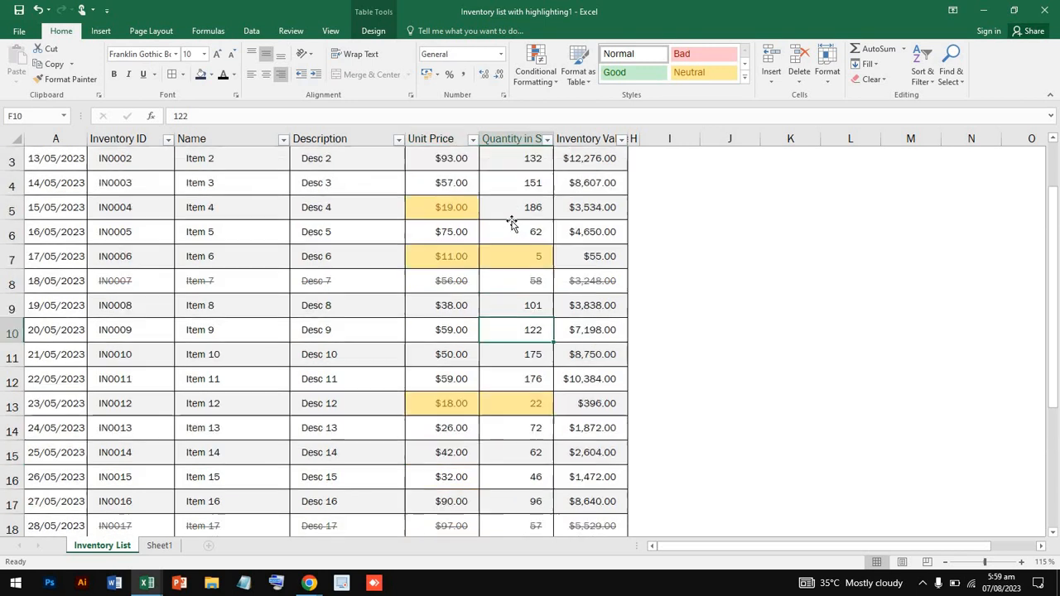
scroll(452, 157, "up", 1)
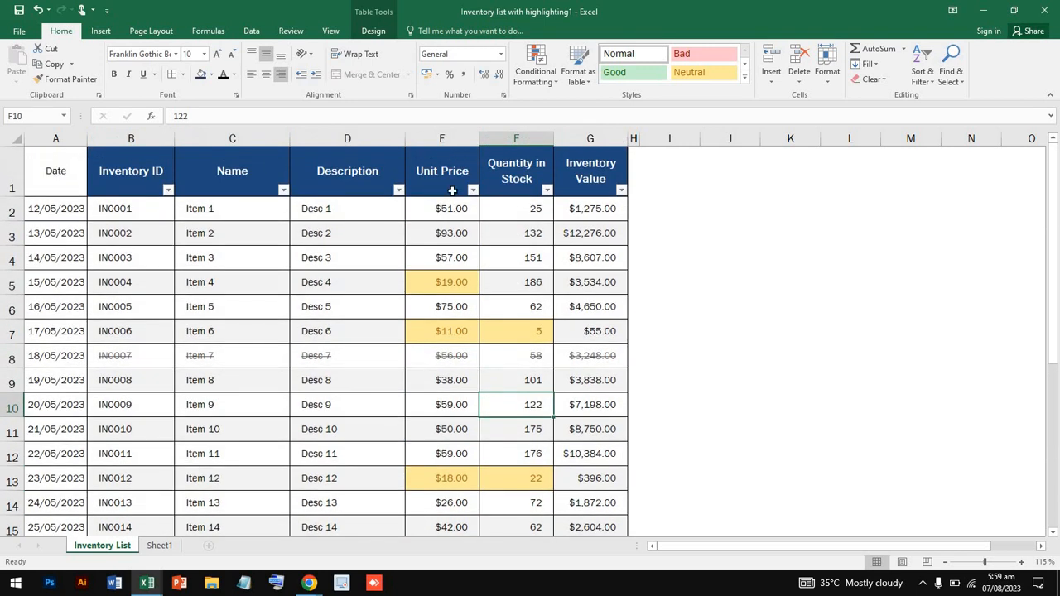
left_click(451, 209)
double_click(451, 209)
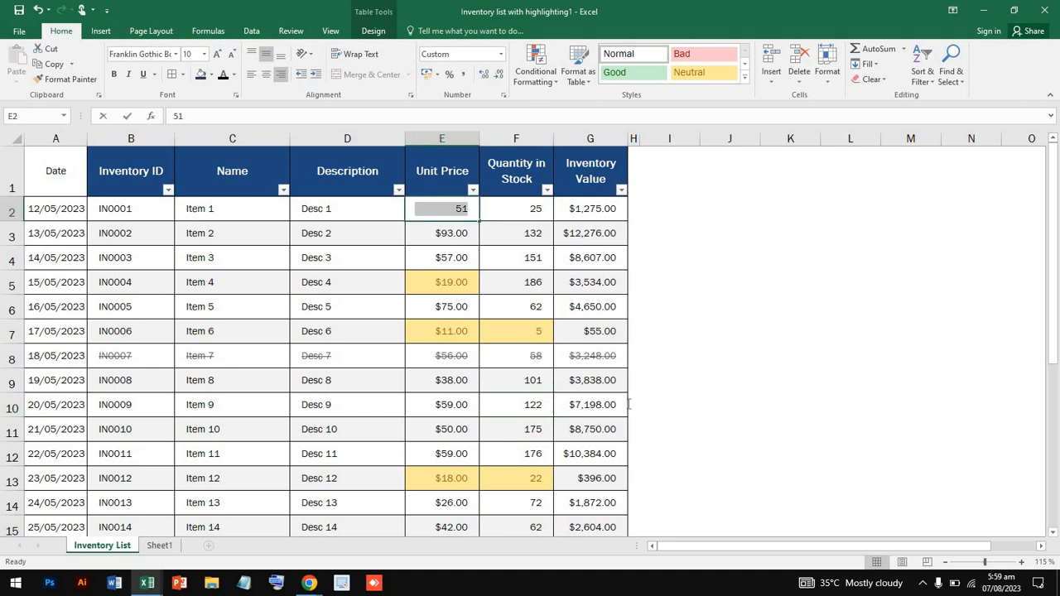
left_click(662, 307)
left_click_drag(585, 422, 525, 472)
left_click(305, 325)
scroll(306, 325, "up", 20)
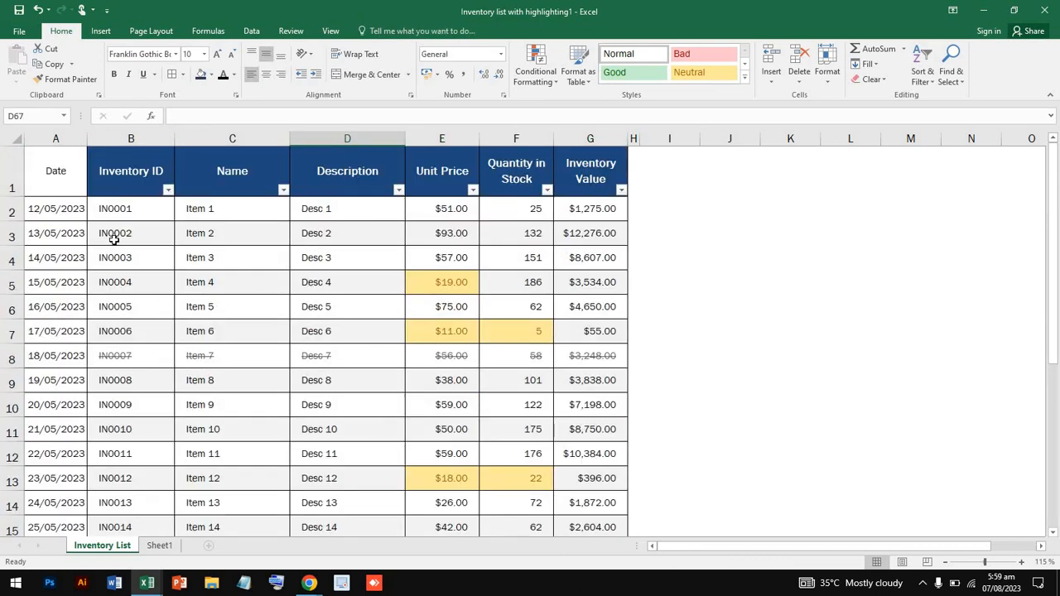
key("ctrl+a")
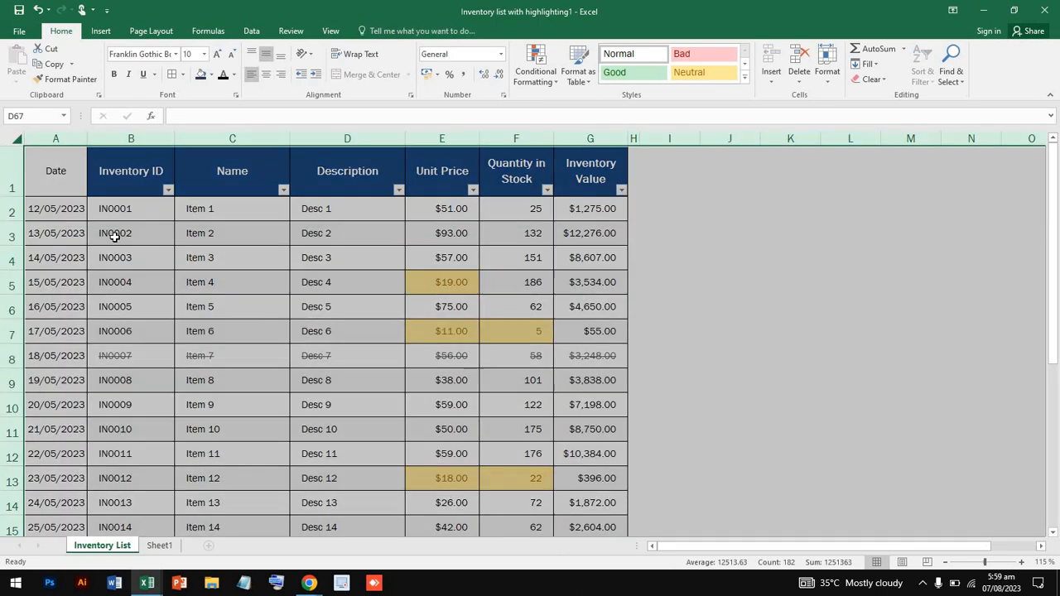
left_click(542, 73)
mouse_move(614, 162)
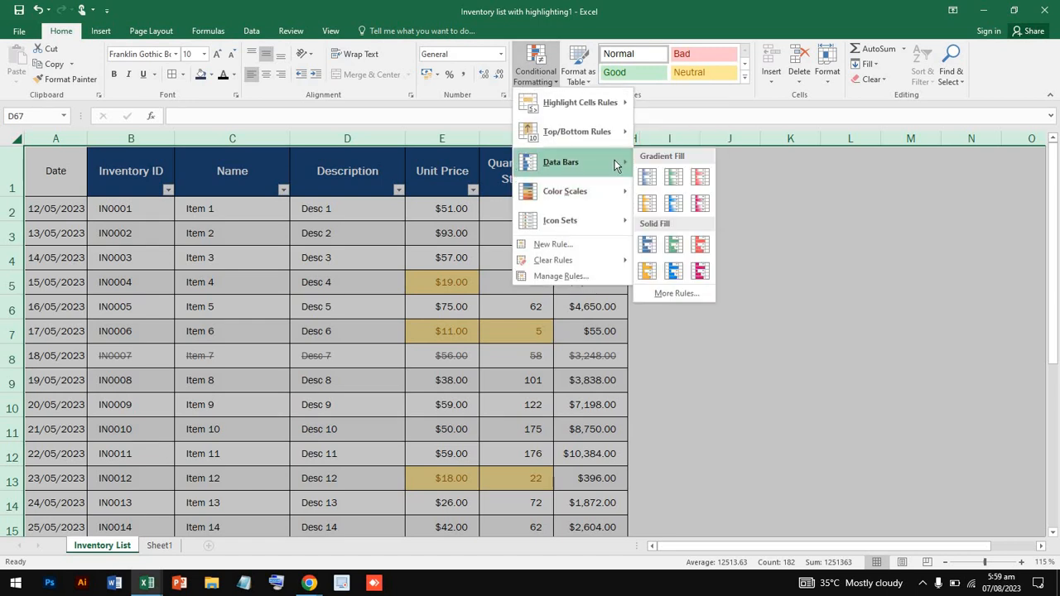
mouse_move(616, 128)
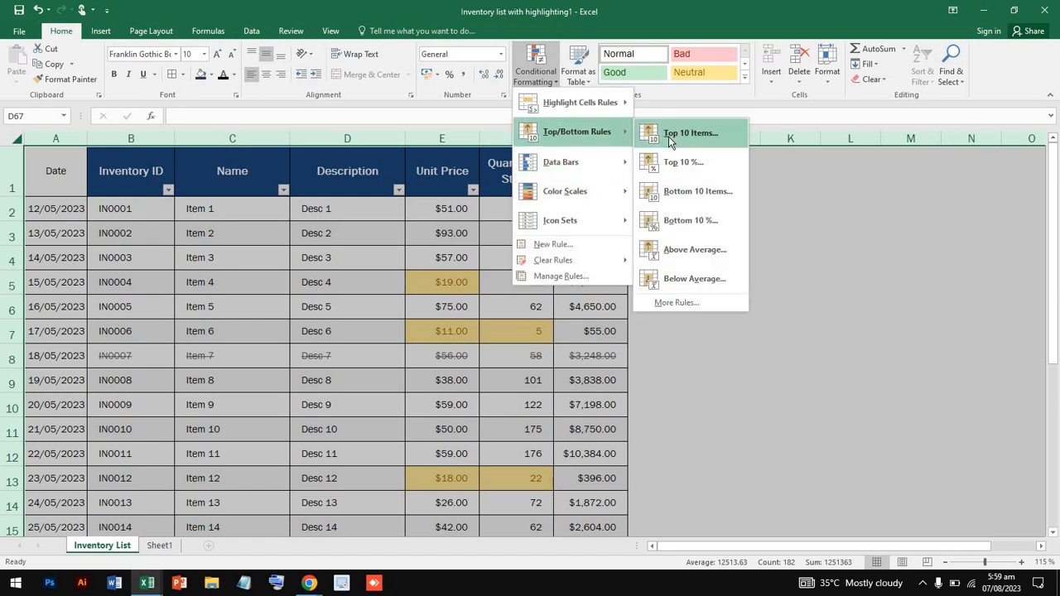
left_click(366, 249)
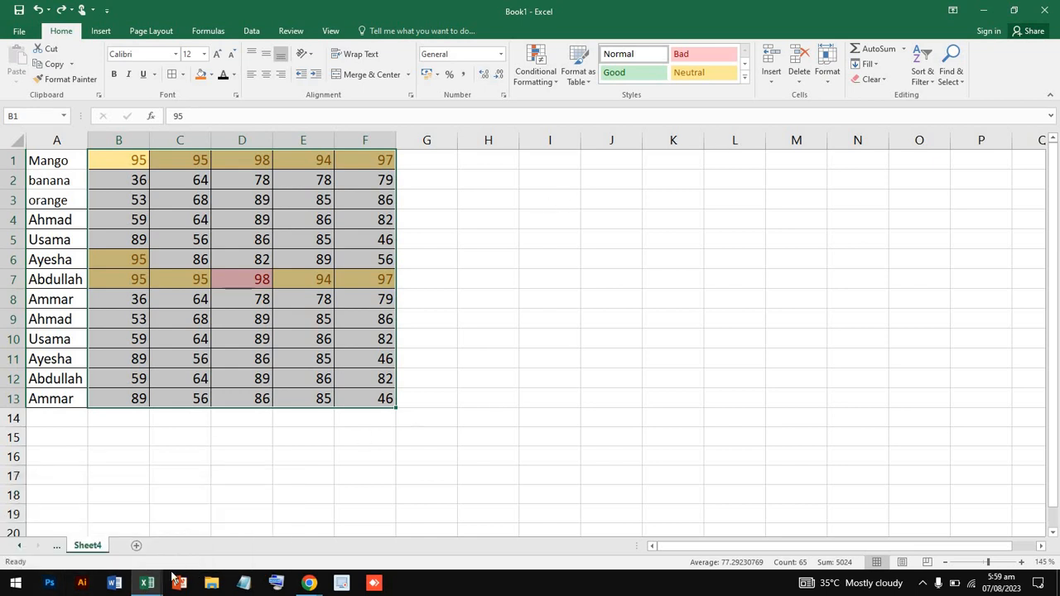
Switch from Book1 back to the Inventory list with highlighting1 workbook
mouse_move(147, 582)
left_click(212, 522)
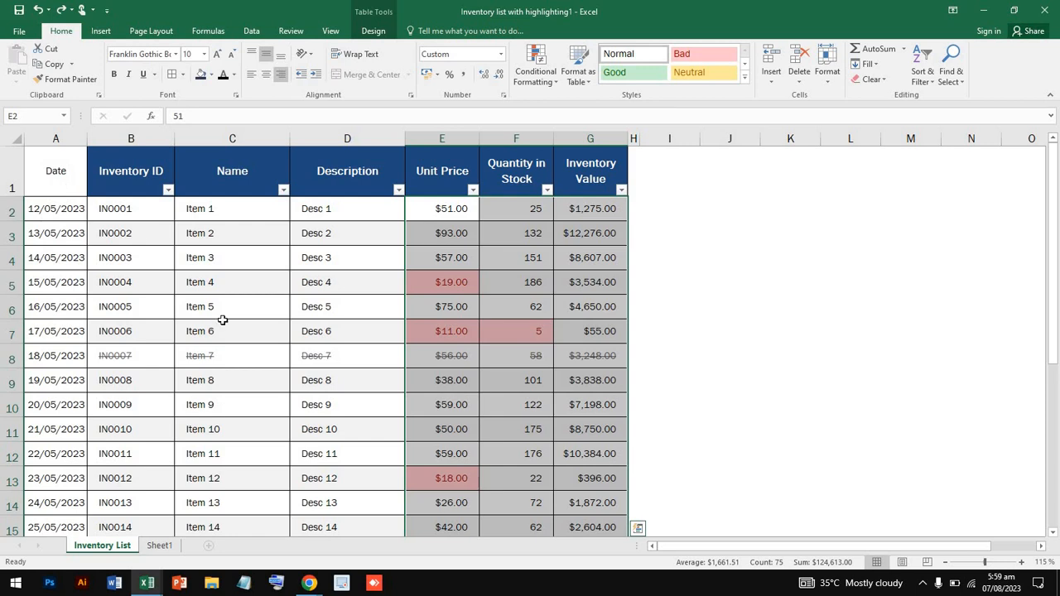
Preview the Data Bars styles on the whole inventory table, A1:G26, without applying any
left_click_drag(55, 174, 617, 332)
left_click(538, 76)
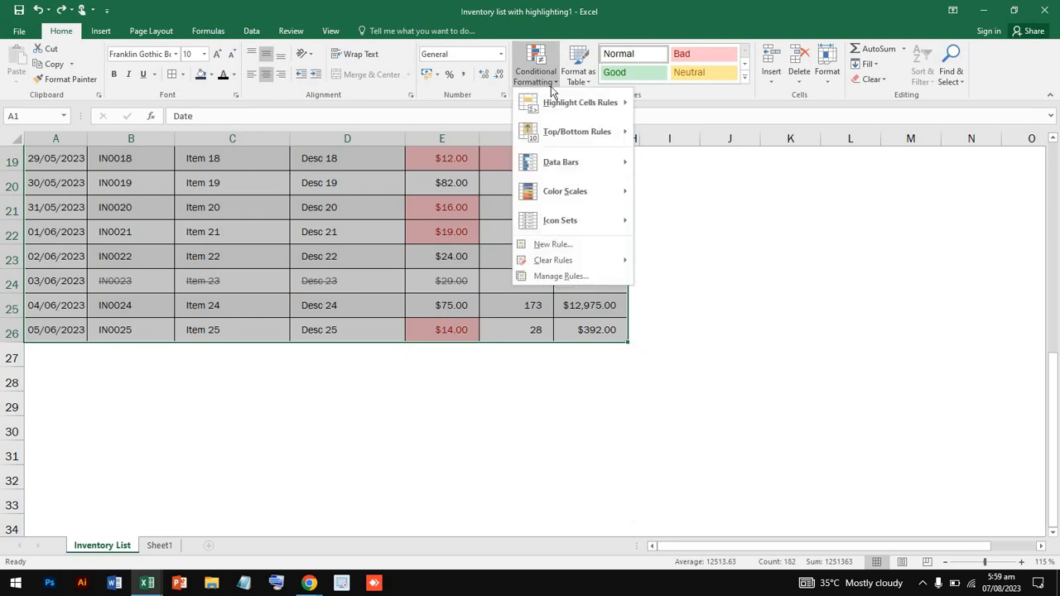
mouse_move(590, 170)
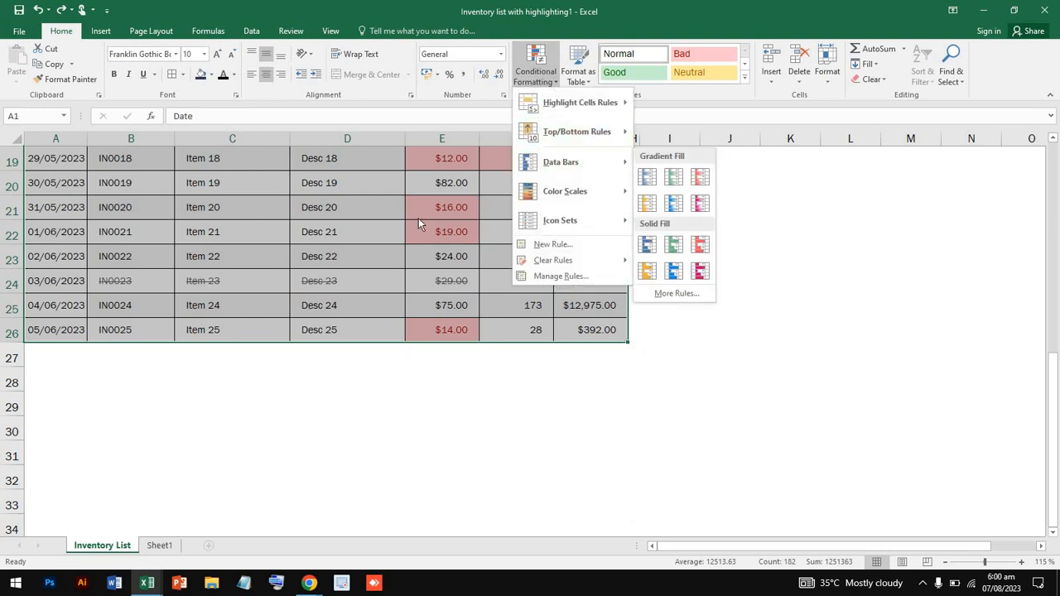
left_click(648, 389)
scroll(645, 386, "up", 6)
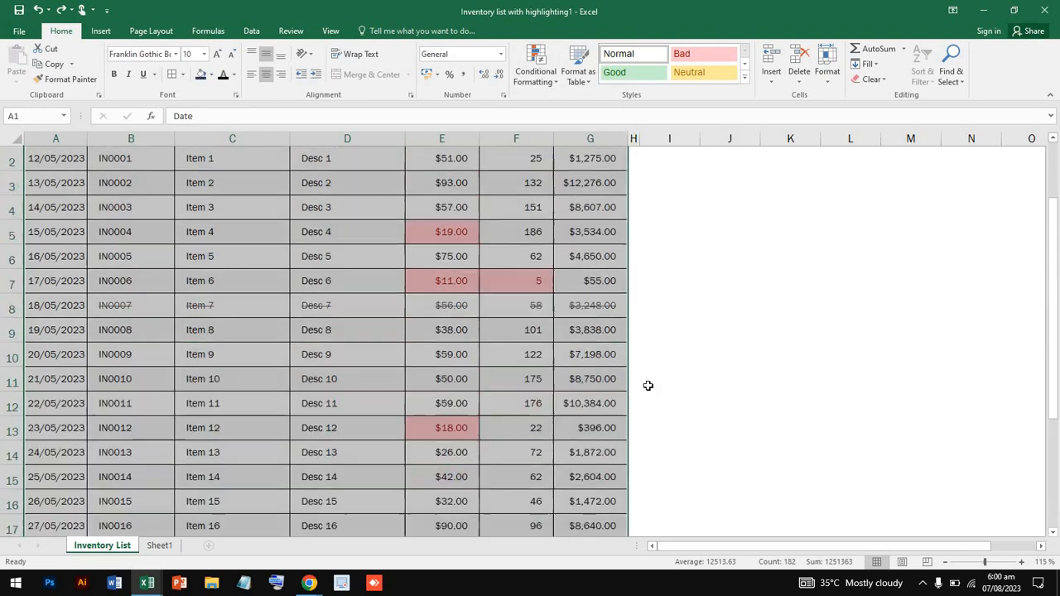
left_click(534, 79)
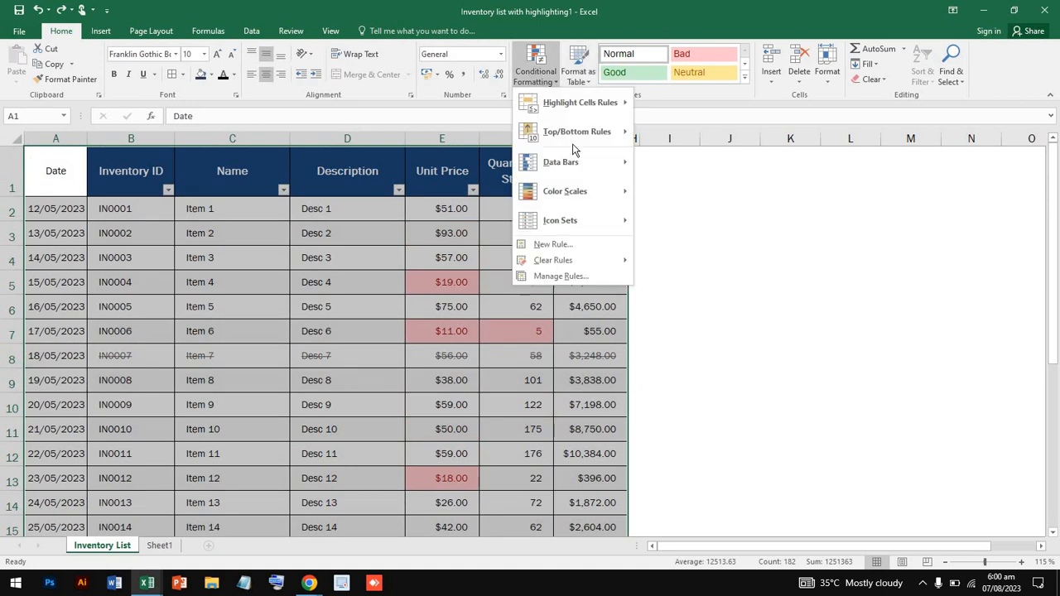
mouse_move(601, 156)
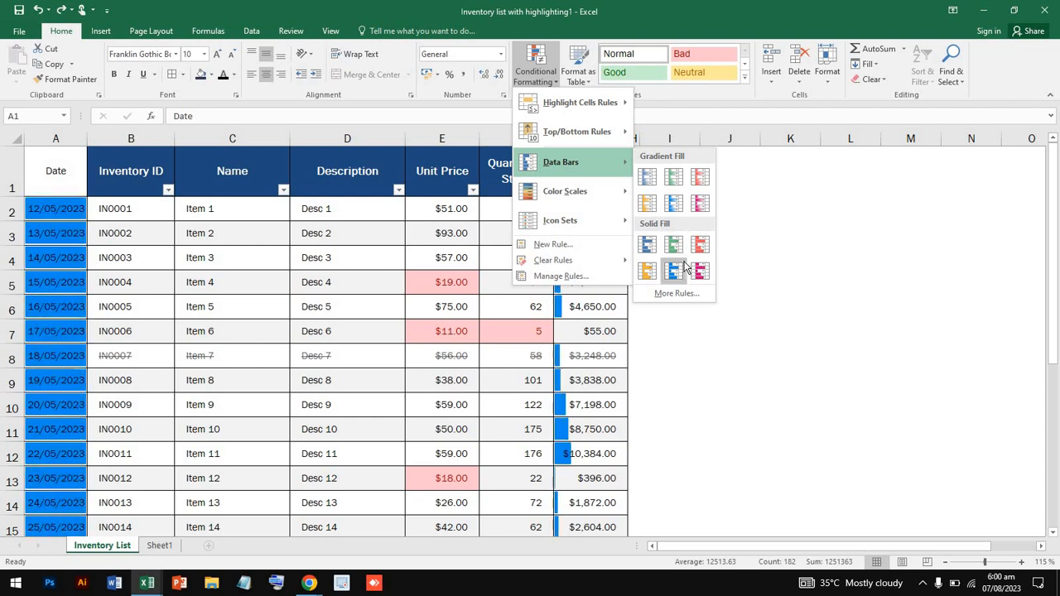
left_click(225, 396)
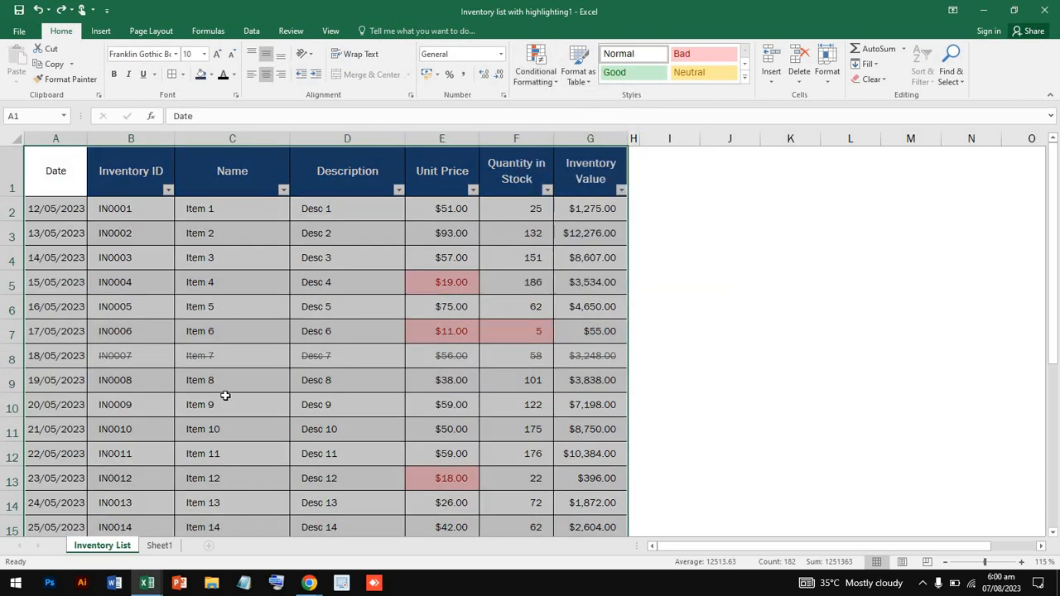
Go to Sheet1 of the inventory workbook, enlarge the view and select the reorder data A2:D26
left_click(160, 545)
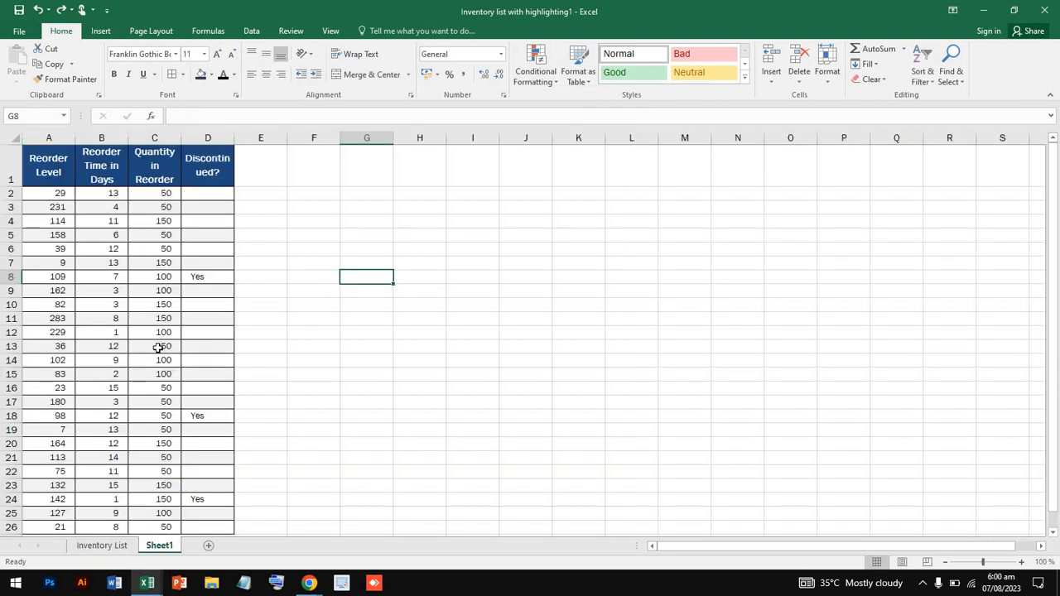
scroll(157, 347, "down", 3)
scroll(113, 331, "up", 3)
scroll(293, 304, "up", 5, "ctrl")
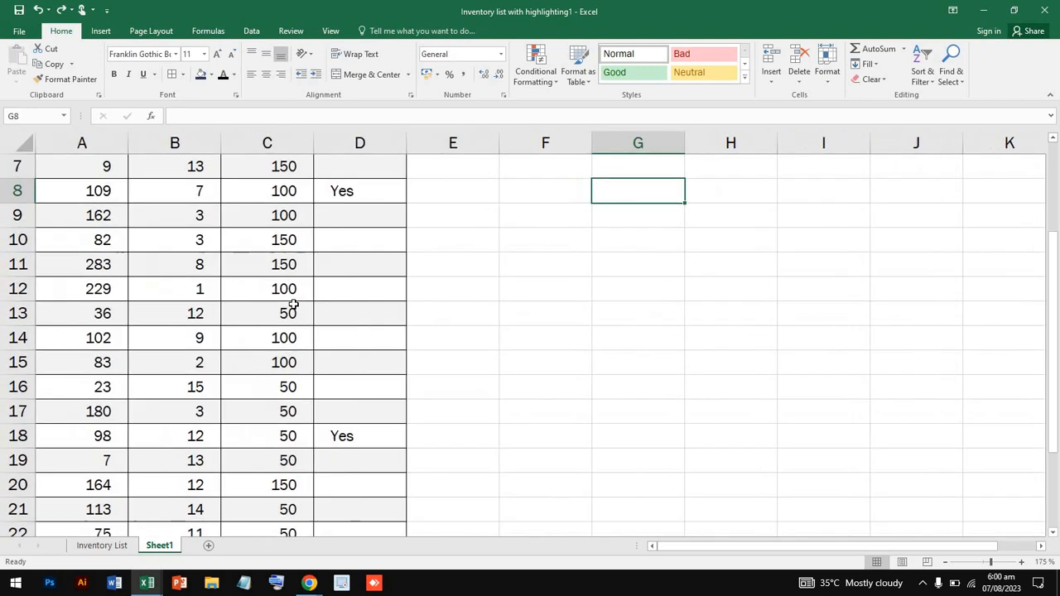
left_click_drag(83, 238, 343, 472)
scroll(345, 456, "up", 5)
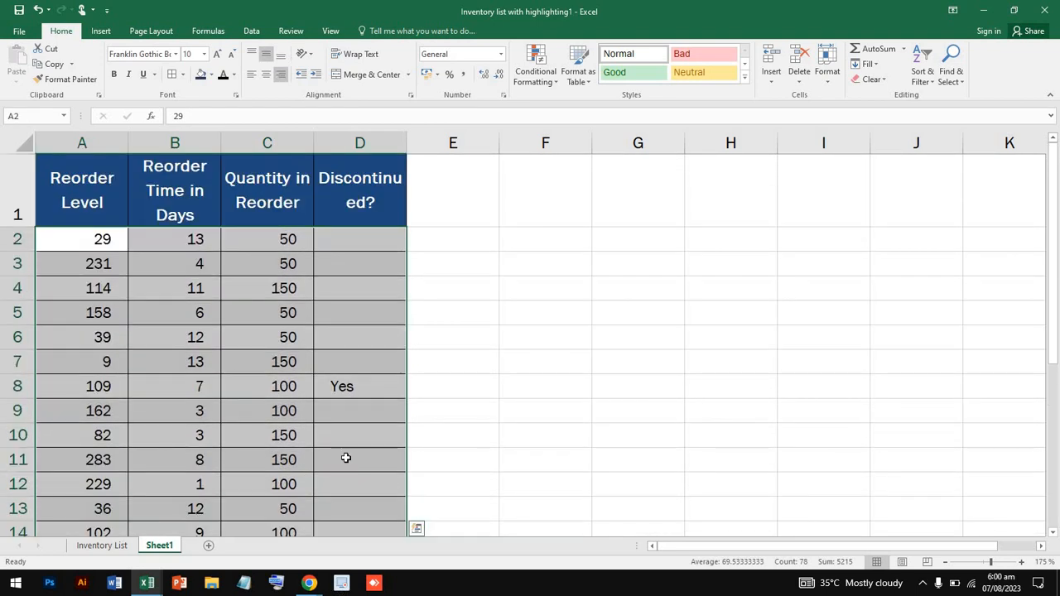
Look through the Data Bars, Color Scales and Icon Sets options for the selected reorder data
left_click(544, 67)
mouse_move(574, 172)
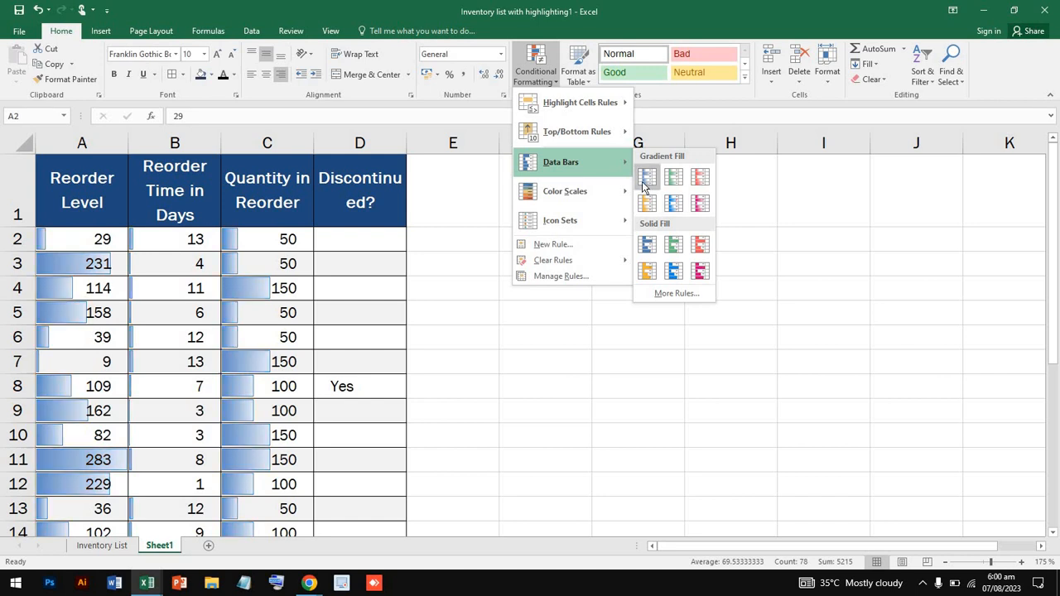
mouse_move(602, 189)
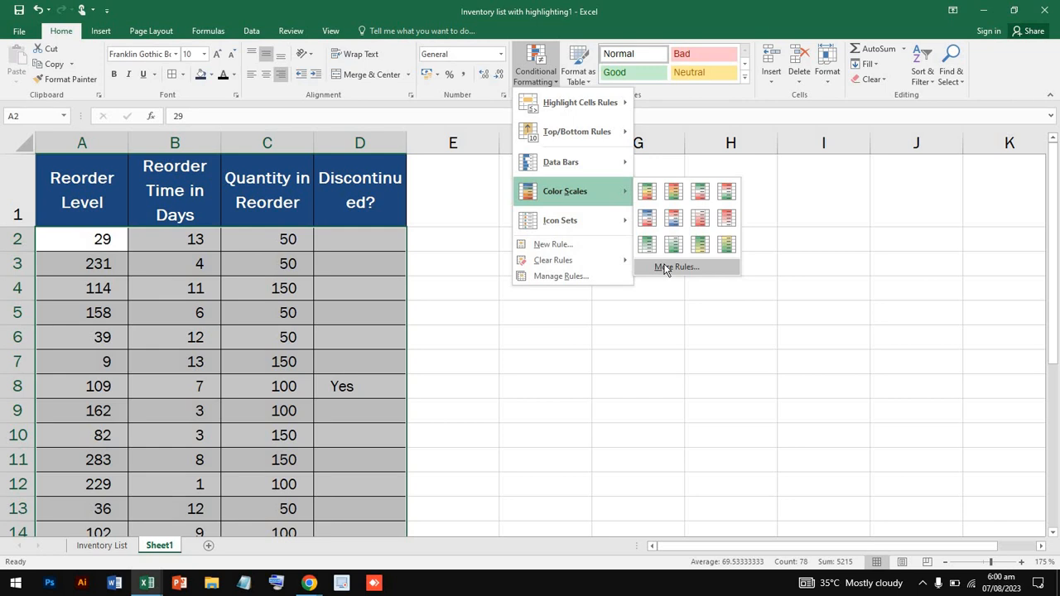
mouse_move(625, 225)
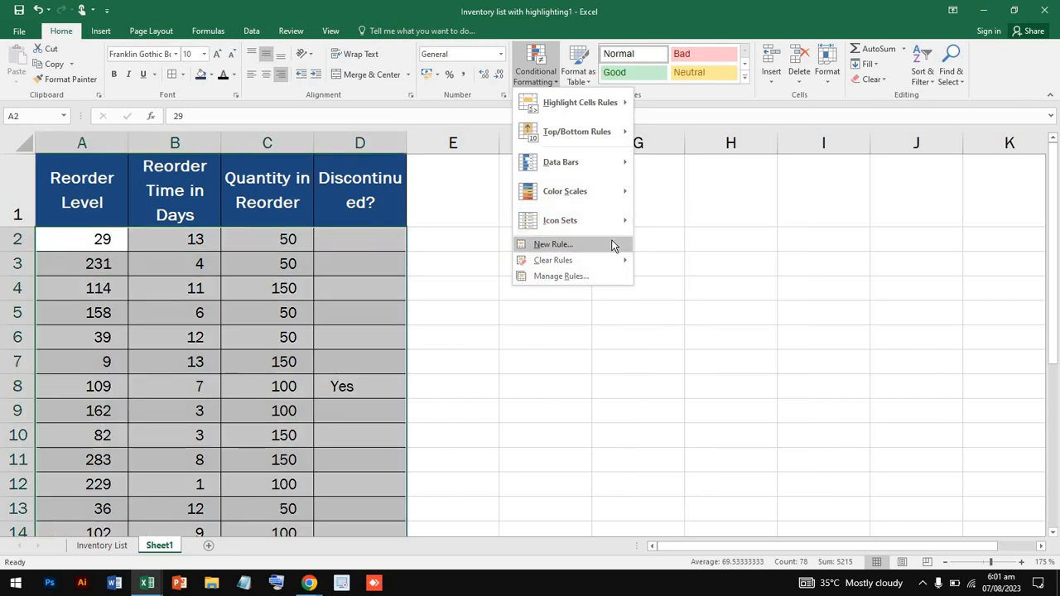
Set up a new "Format only cells that contain" rule for cell values equal to 50
left_click(614, 249)
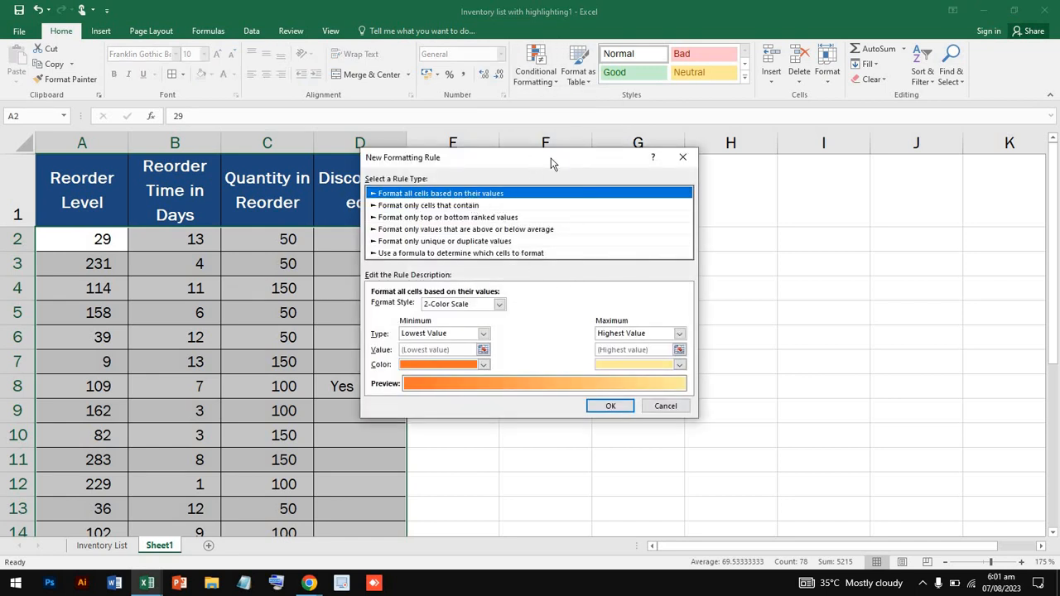
left_click_drag(553, 163, 694, 183)
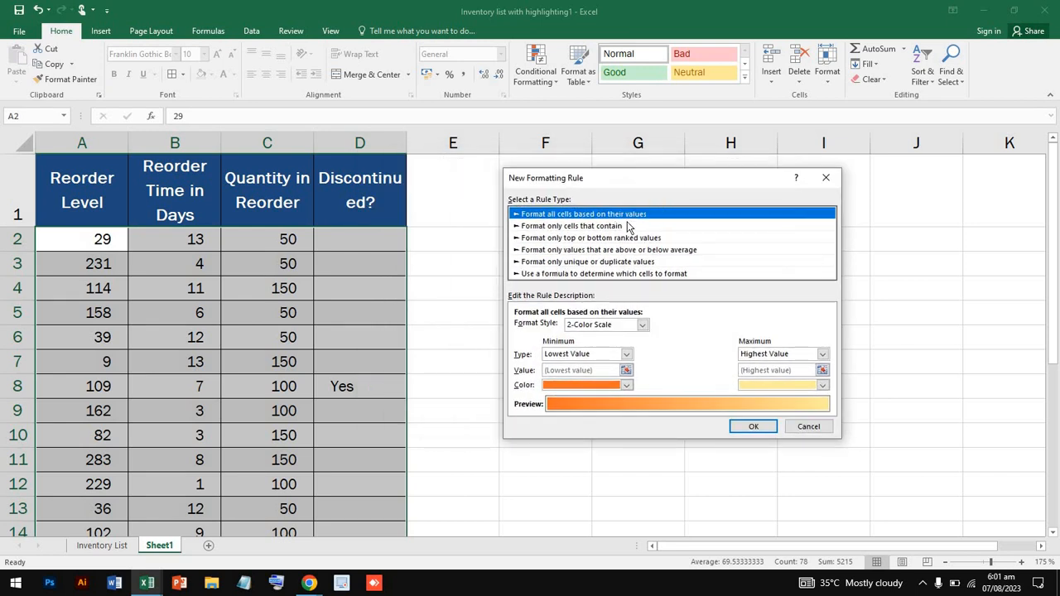
left_click(619, 227)
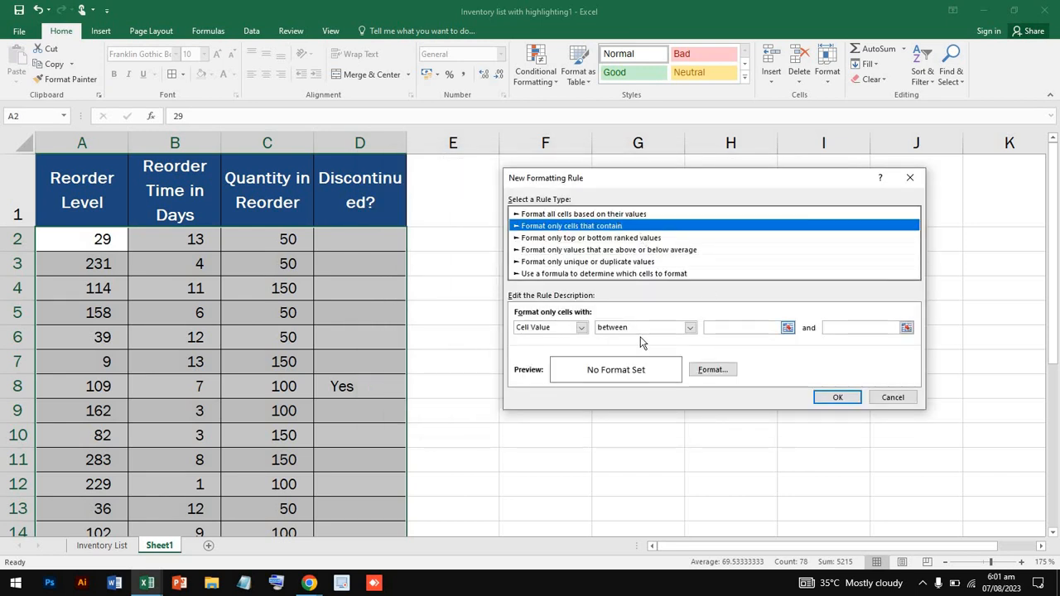
left_click(582, 328)
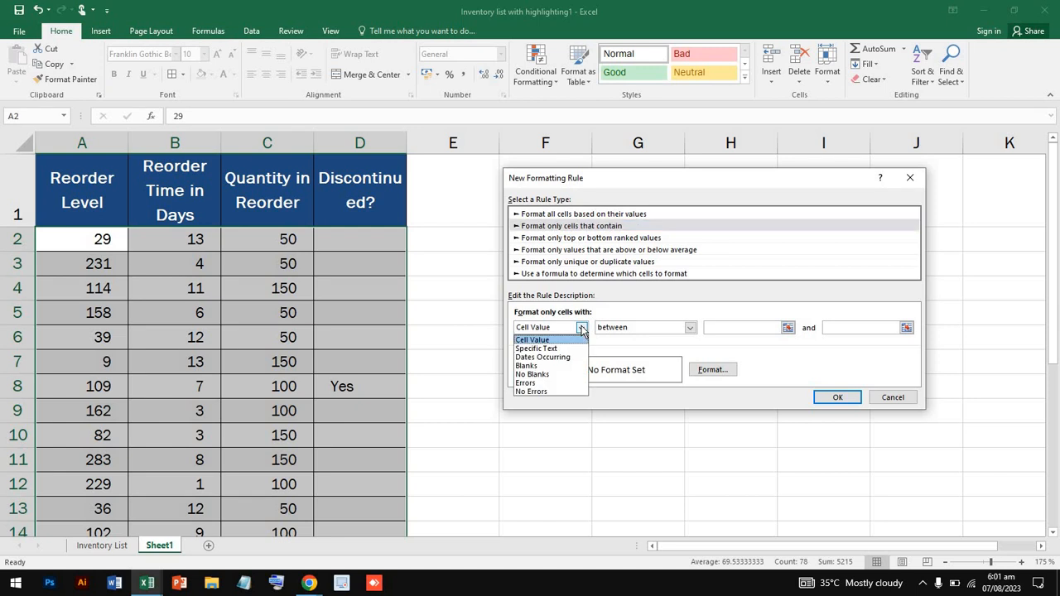
left_click(582, 329)
left_click(582, 327)
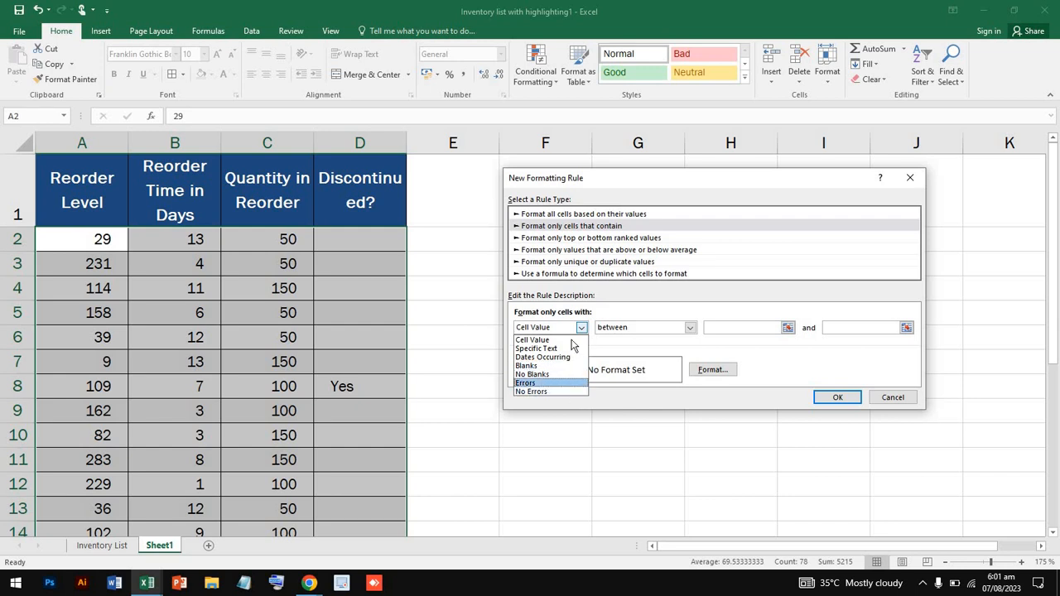
left_click(571, 339)
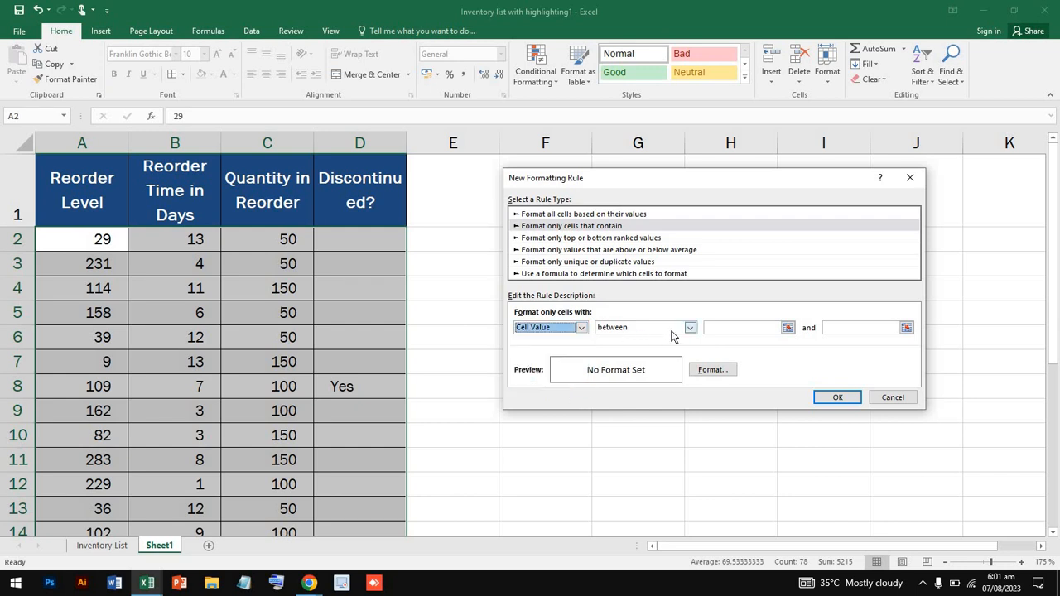
left_click(689, 327)
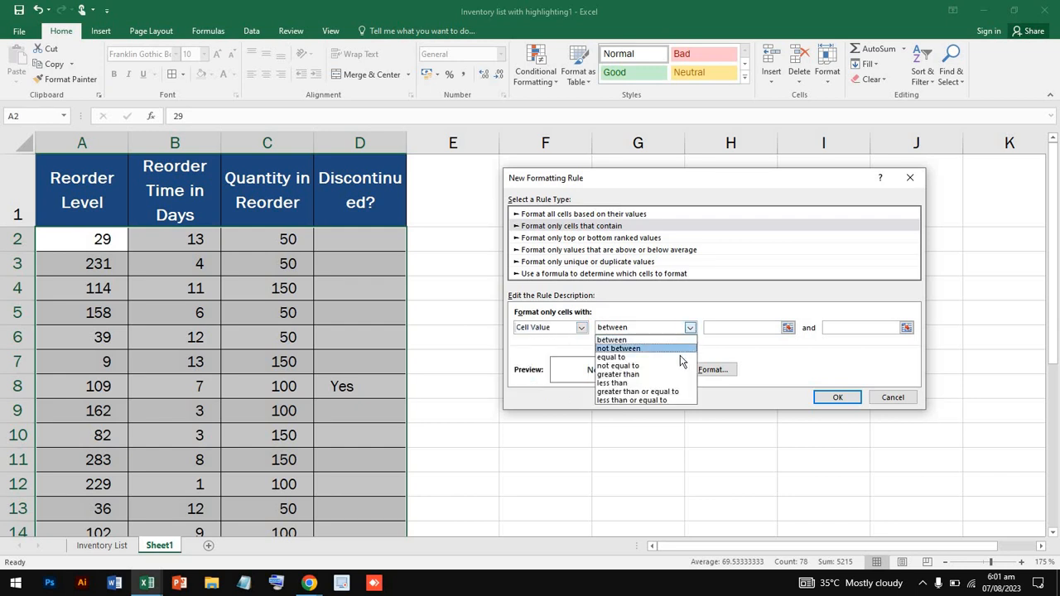
left_click(683, 360)
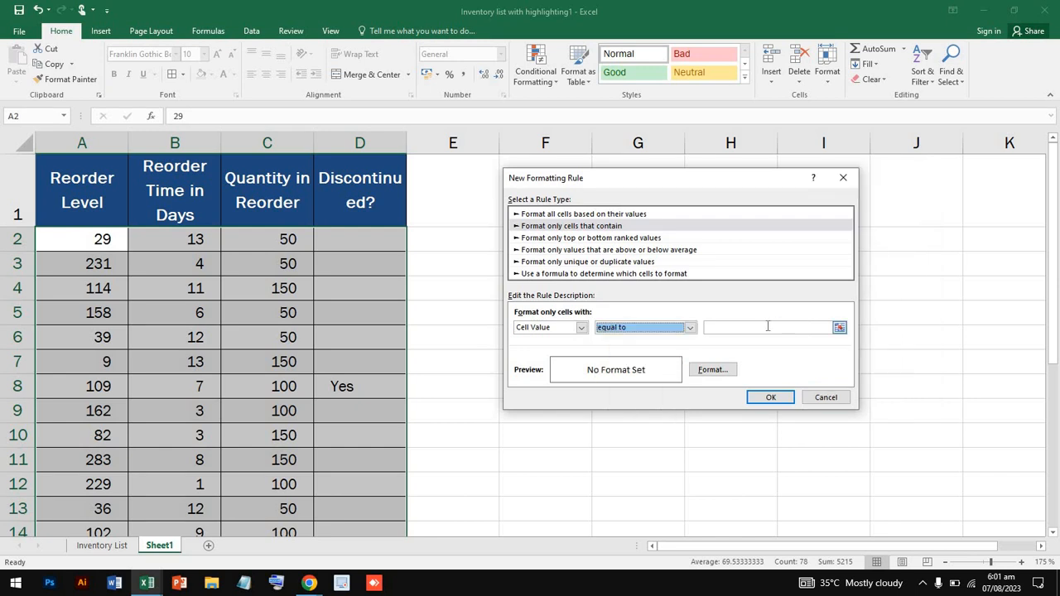
left_click(745, 329)
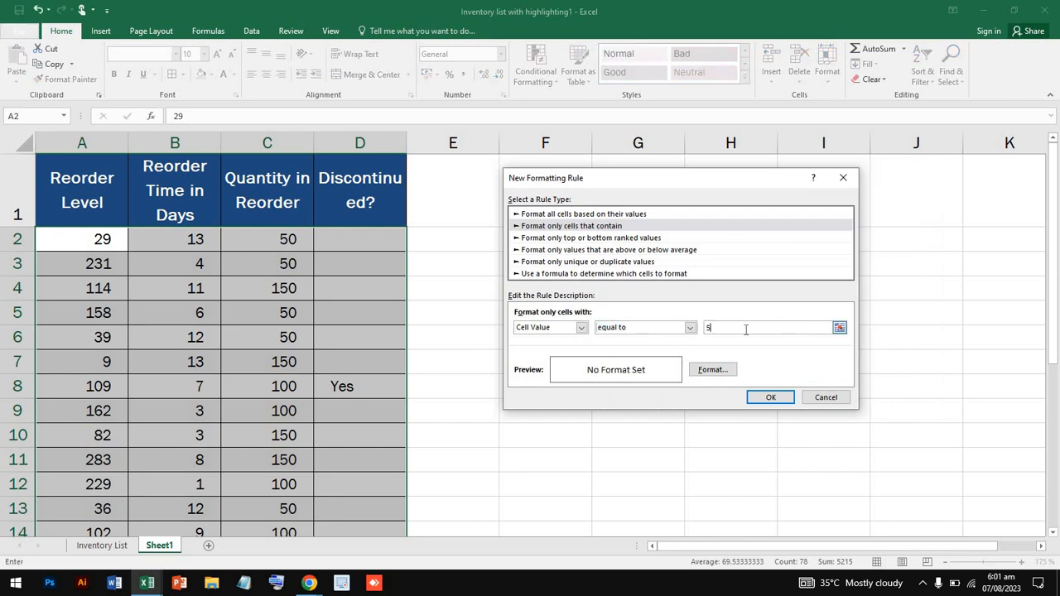
Give the new rule a red fill, apply it to A2:D26 and check the matching cells
left_click(724, 374)
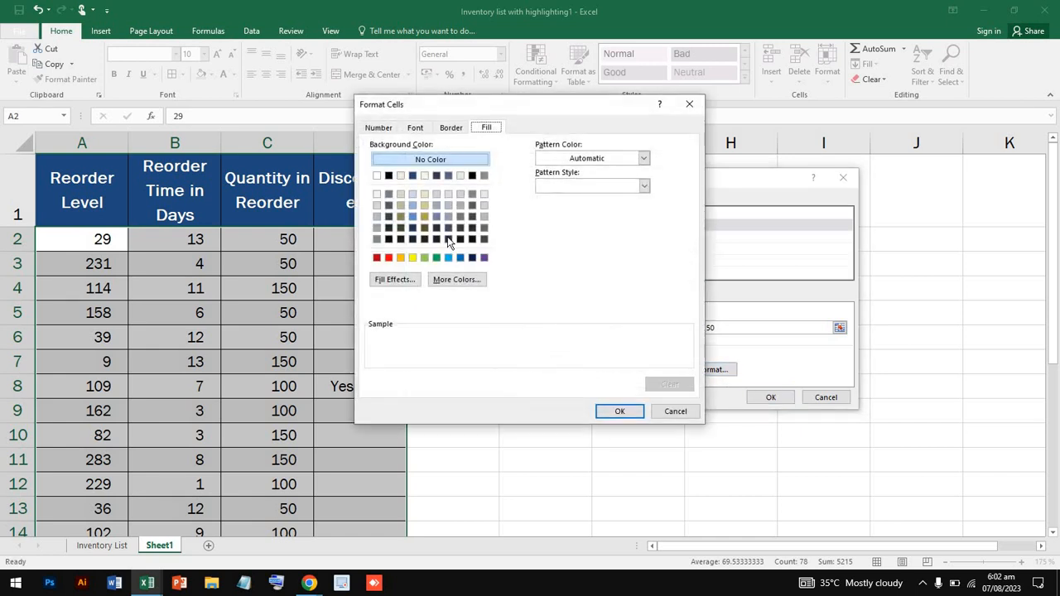
left_click(388, 258)
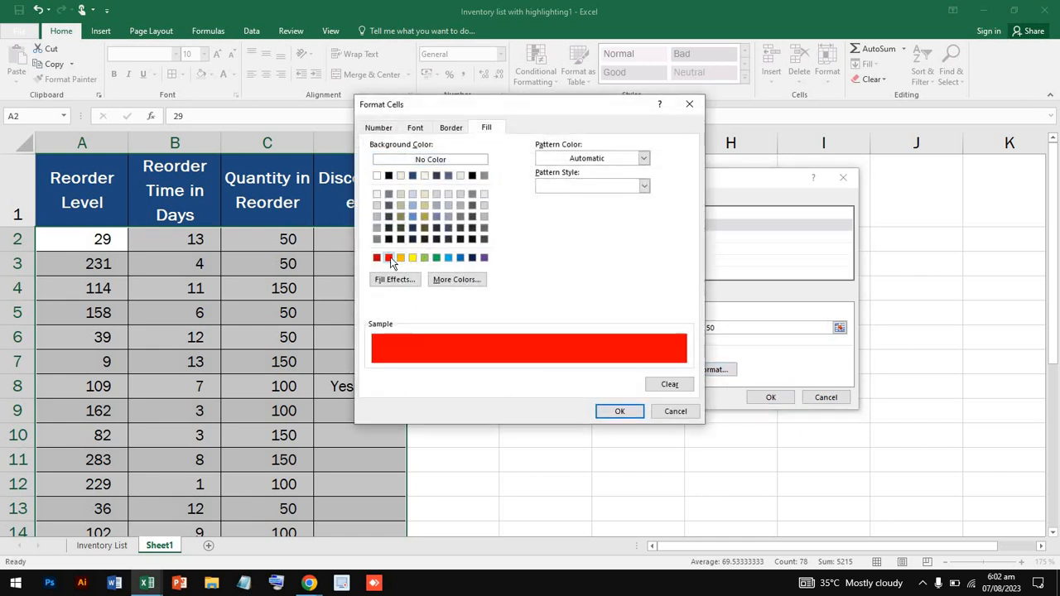
left_click(621, 410)
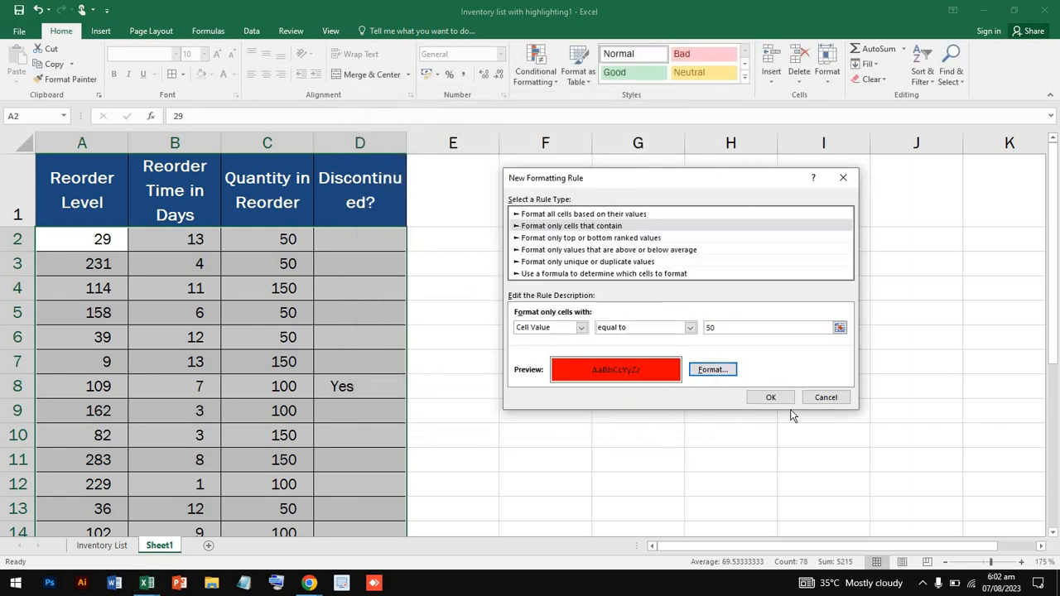
left_click(763, 406)
scroll(423, 347, "down", 5)
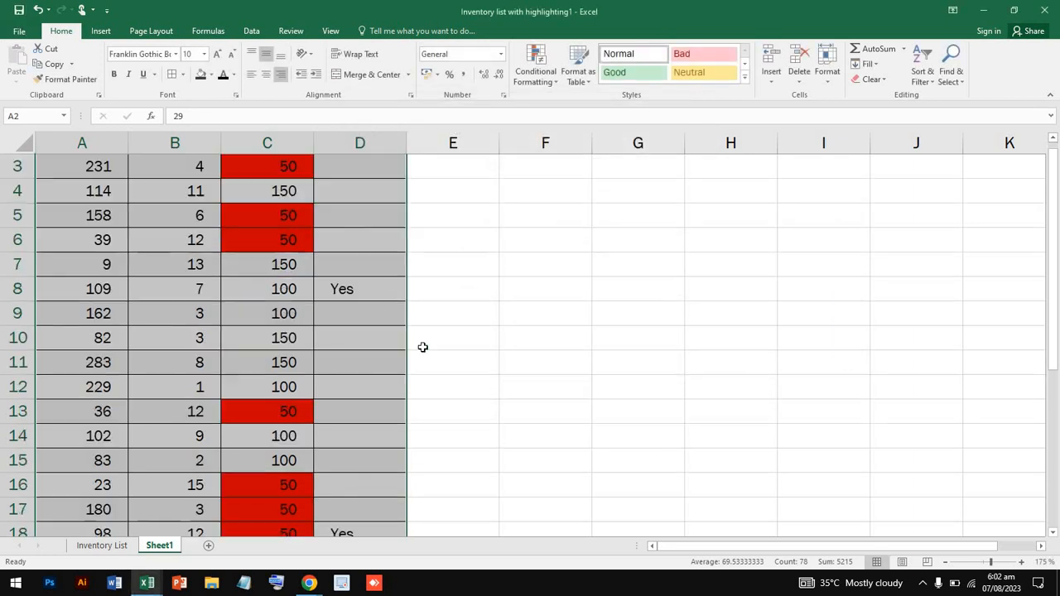
scroll(422, 347, "up", 6)
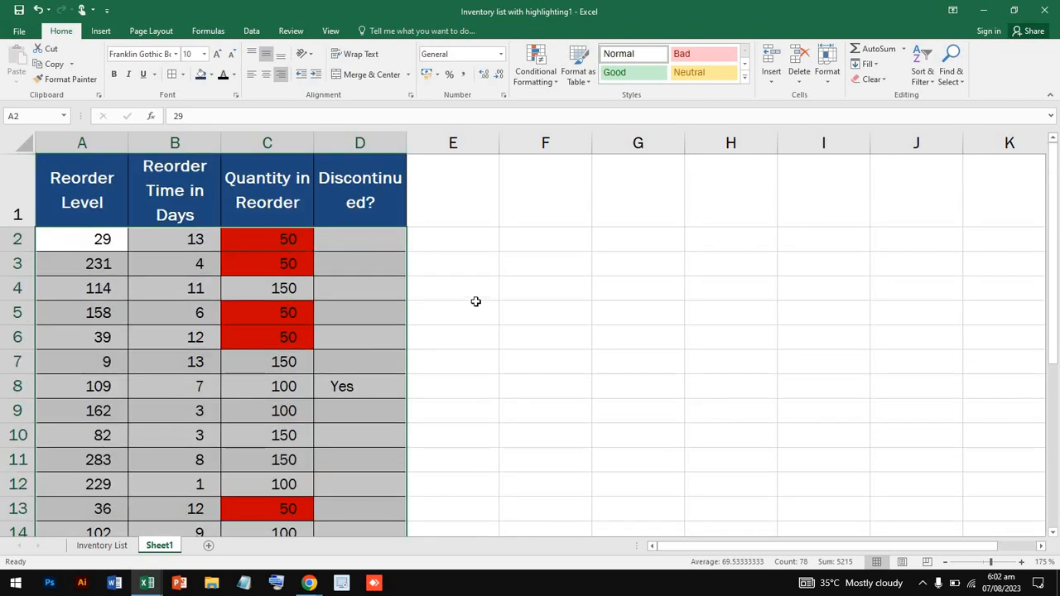
Undo the red-fill formatting rule on the reorder data
left_click(604, 197)
left_click(290, 266)
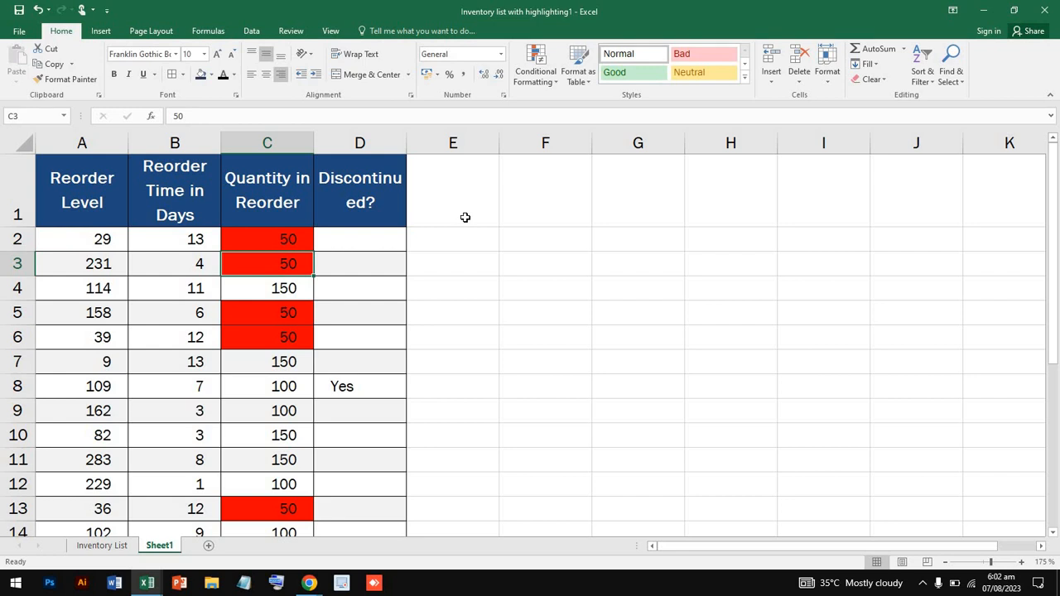
key("ctrl+z")
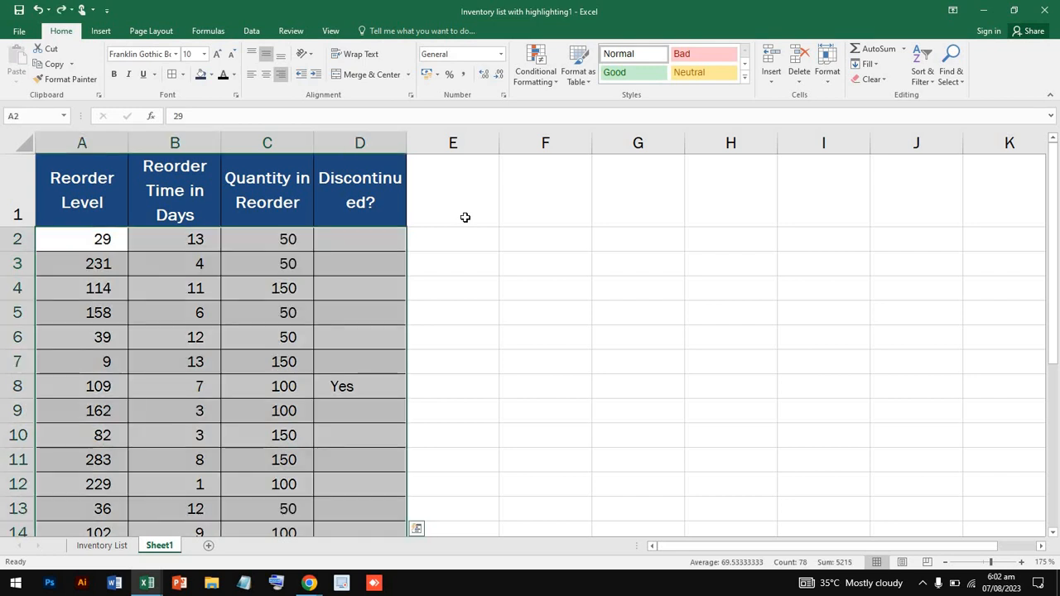
Review the existing rules for the selected reorder data in the Conditional Formatting Rules Manager and close it unchanged
left_click(544, 80)
mouse_move(606, 261)
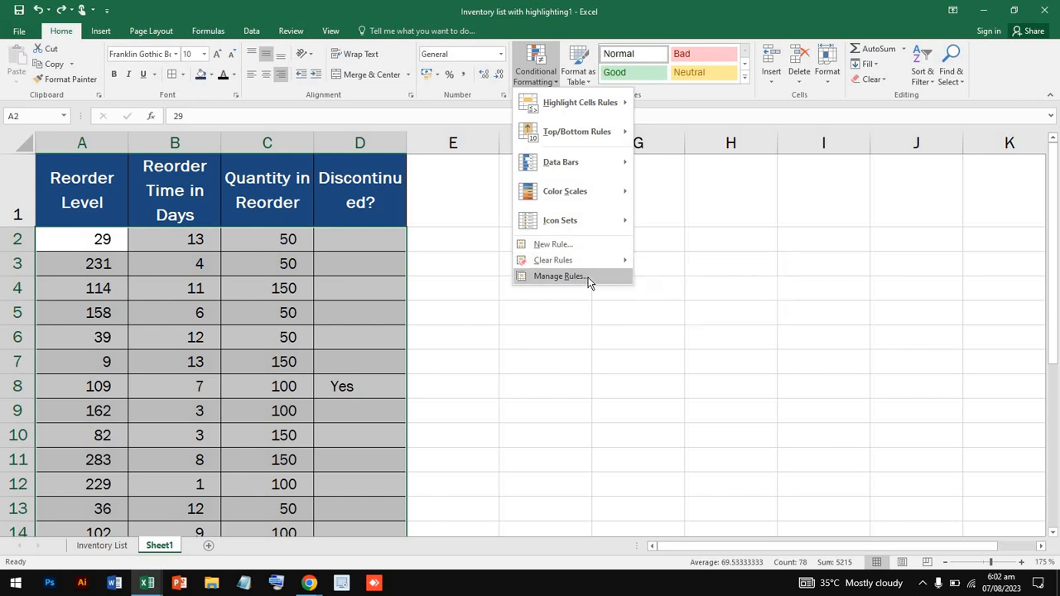
left_click(574, 278)
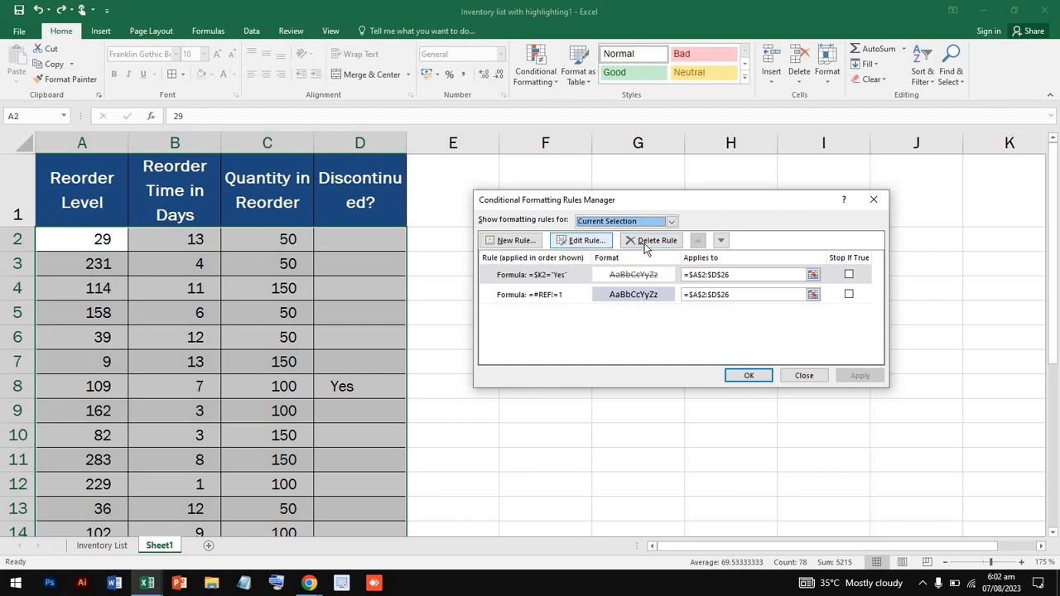
left_click(875, 201)
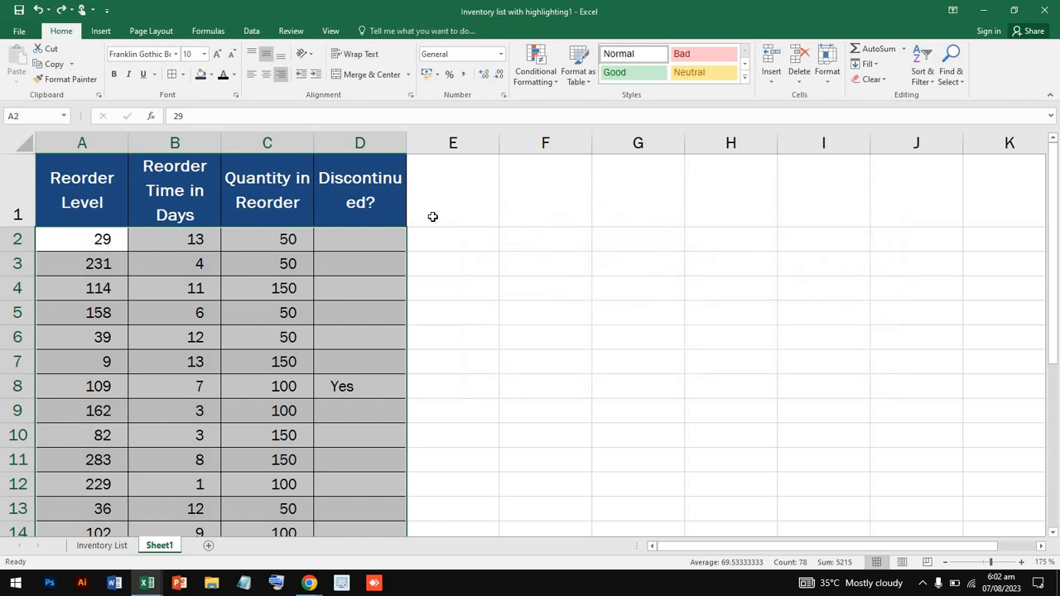
left_click(566, 323)
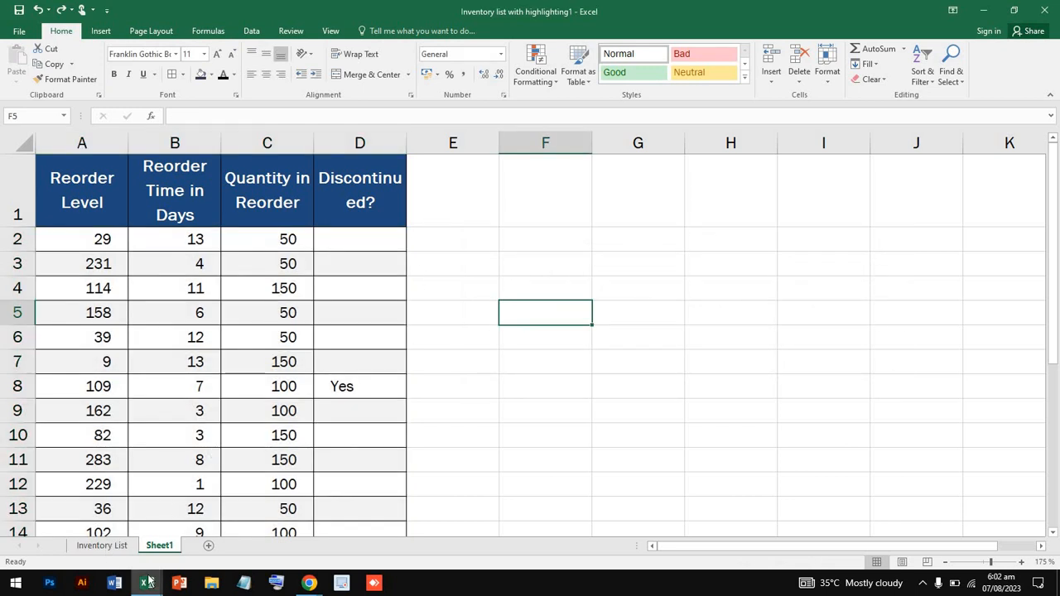
Switch to the Book1 workbook and go to the end of the student marks table on Sheet1
mouse_move(149, 582)
left_click(73, 522)
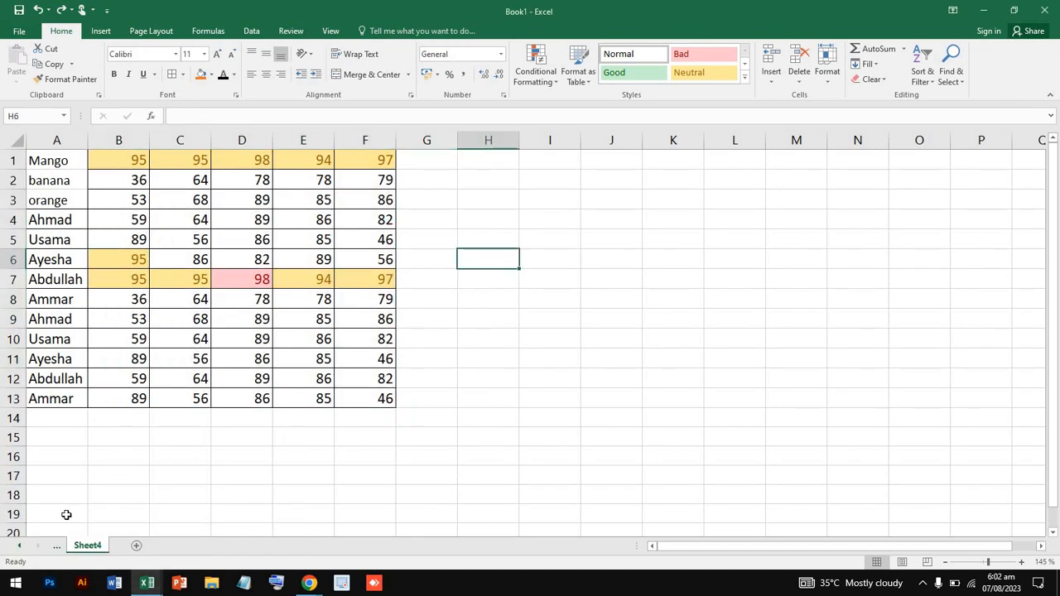
left_click(59, 546)
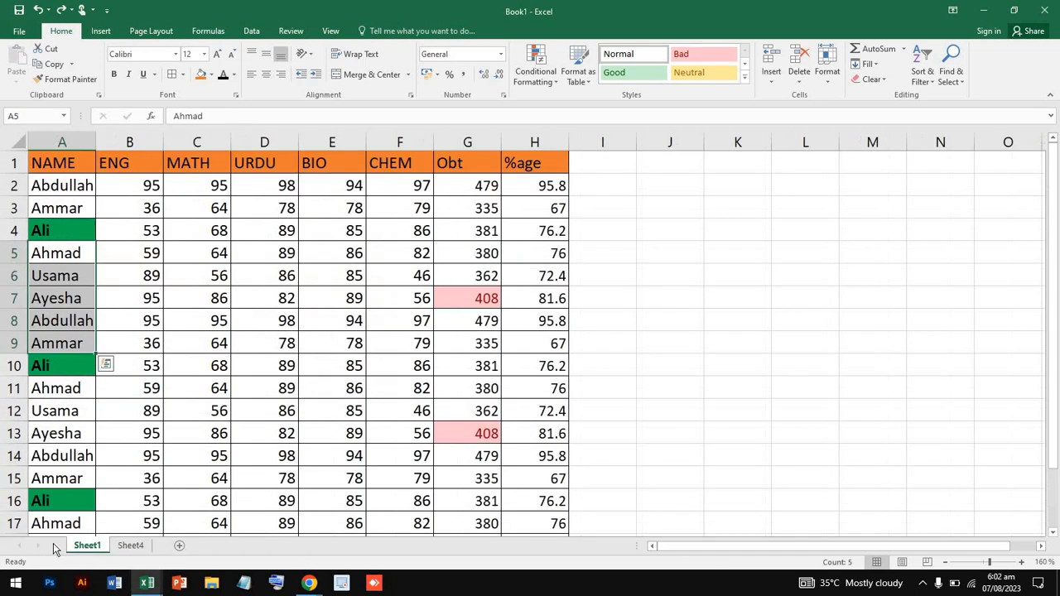
left_click(221, 320)
scroll(220, 320, "down", 3)
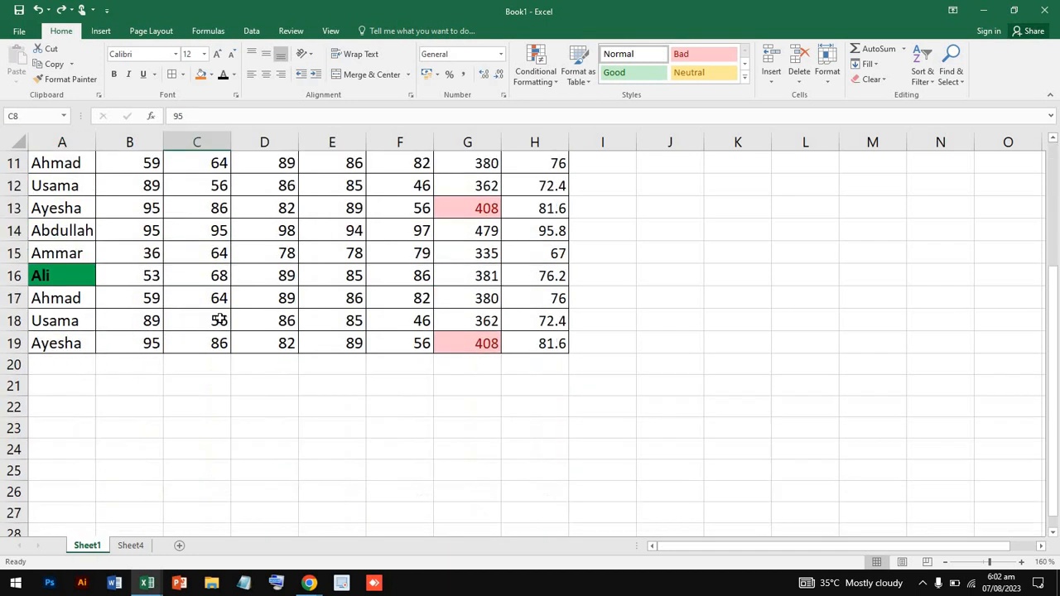
Clear the conditional formatting rules from cell C8 in the student marks table
scroll(220, 321, "up", 3)
left_click(552, 74)
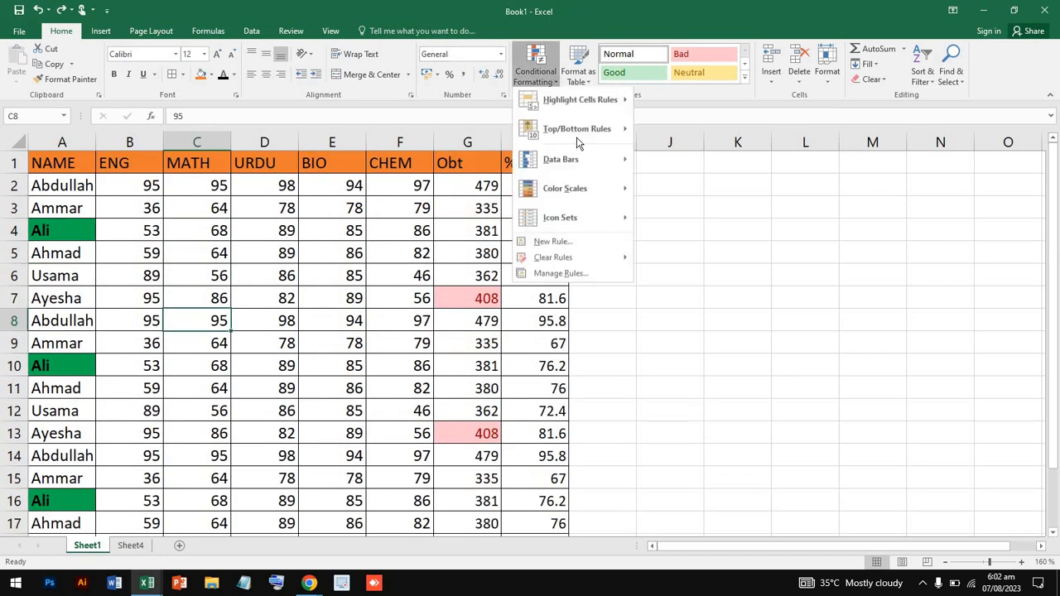
mouse_move(593, 265)
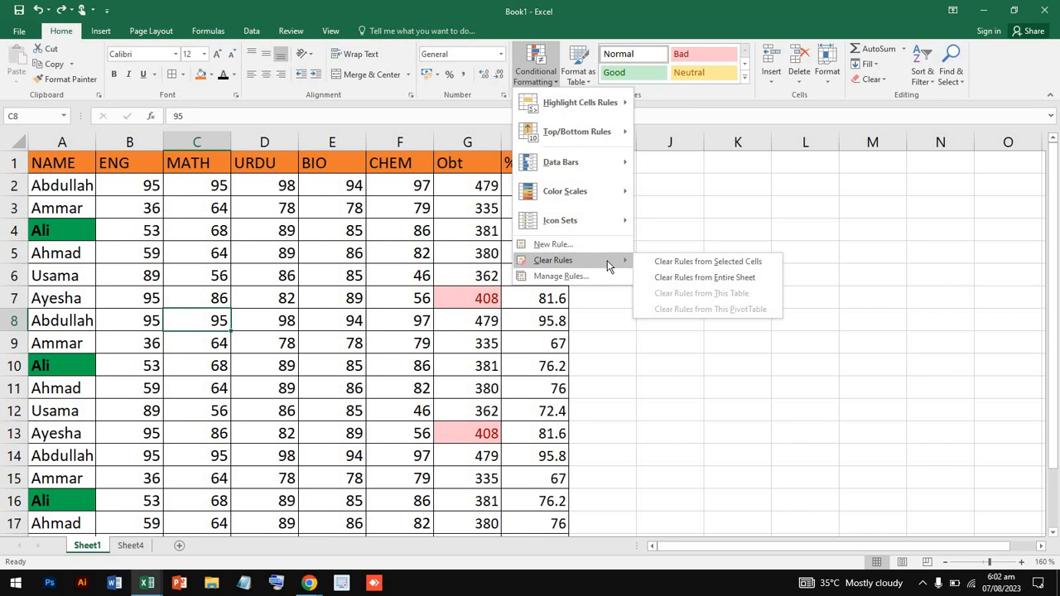
left_click(674, 268)
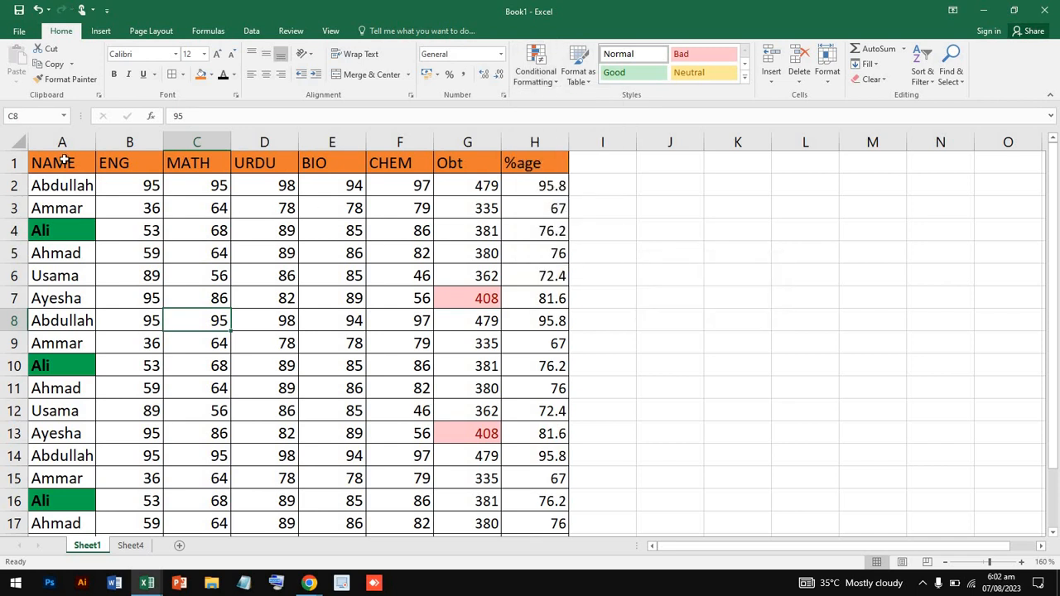
Clear the conditional formatting rules from the entire student marks table, then deselect it
key("ctrl+a")
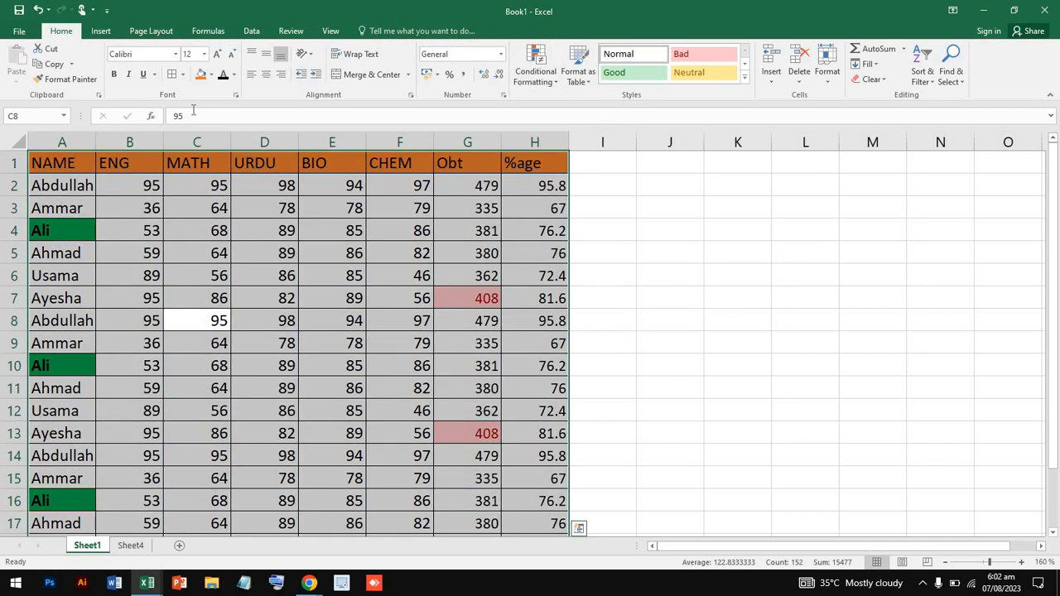
left_click(548, 70)
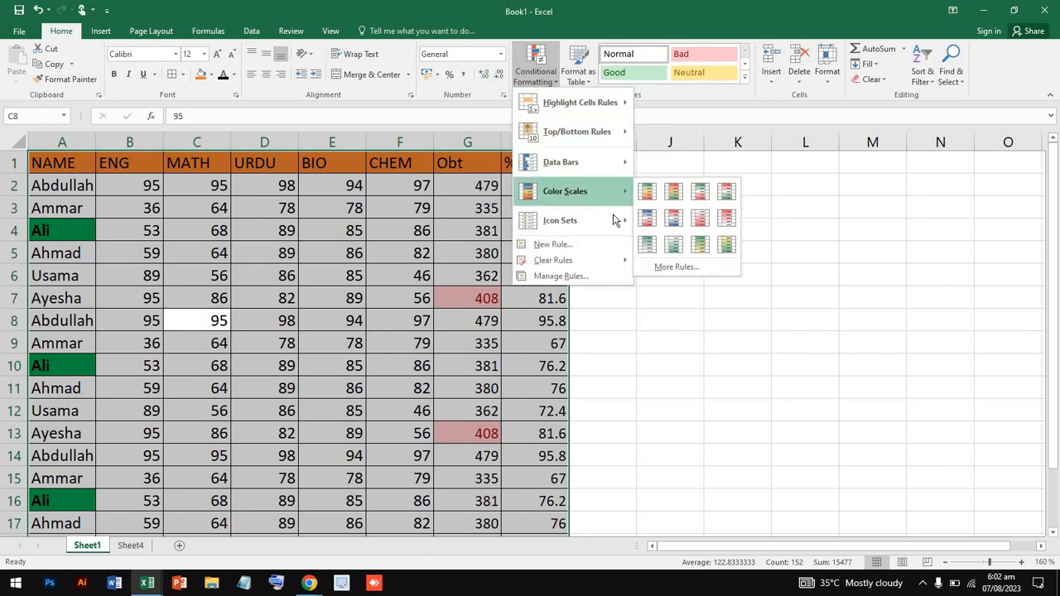
mouse_move(613, 228)
mouse_move(599, 259)
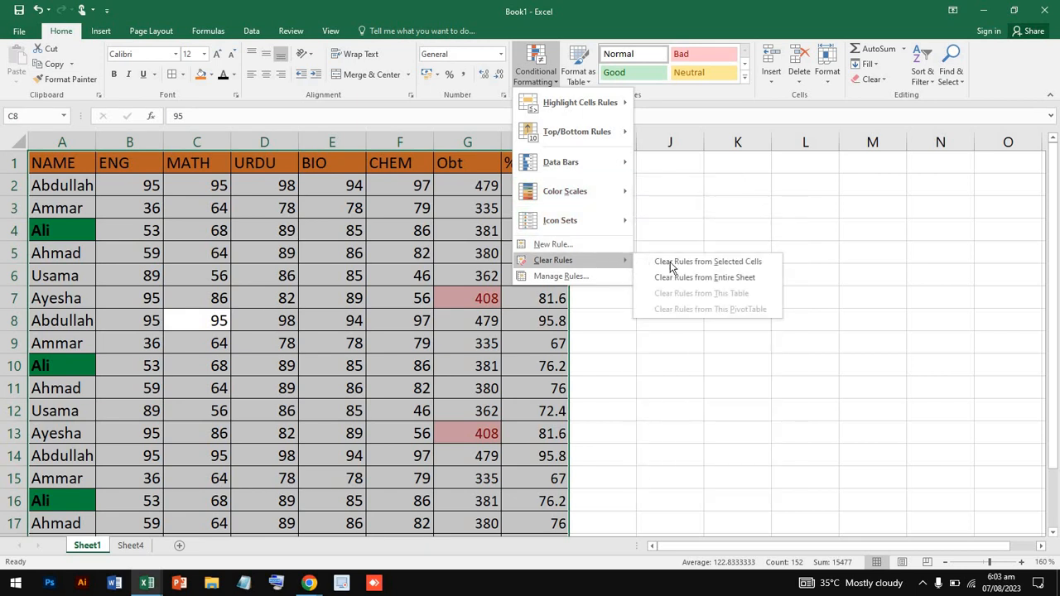
left_click(677, 264)
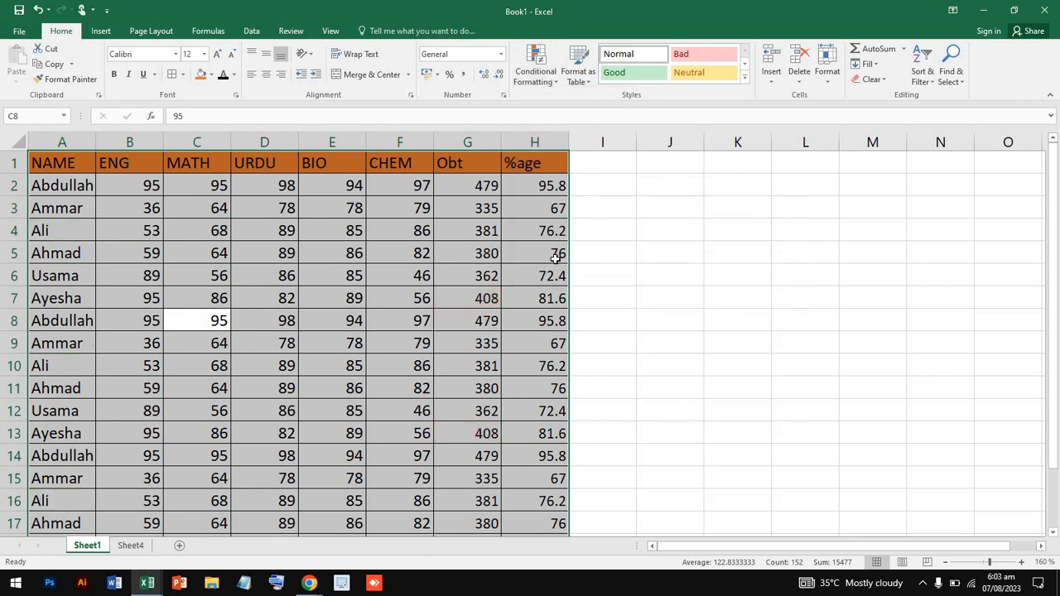
left_click(554, 257)
left_click(722, 309)
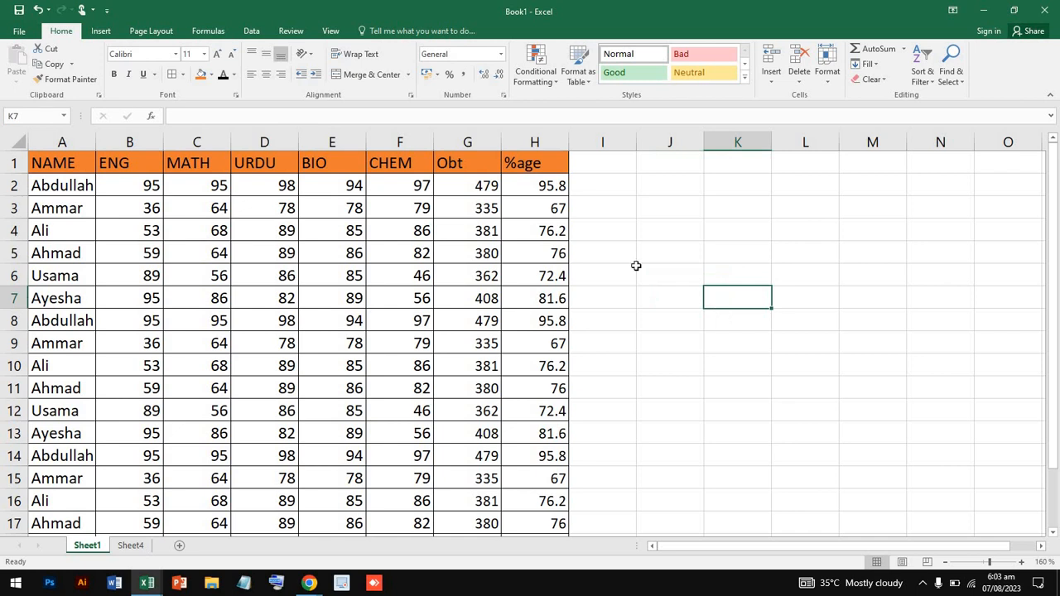
Start formatting the whole sheet as a table with the light black-header style and pick H7 as the table's data range
left_click(577, 77)
left_click(192, 257)
key("ctrl+a")
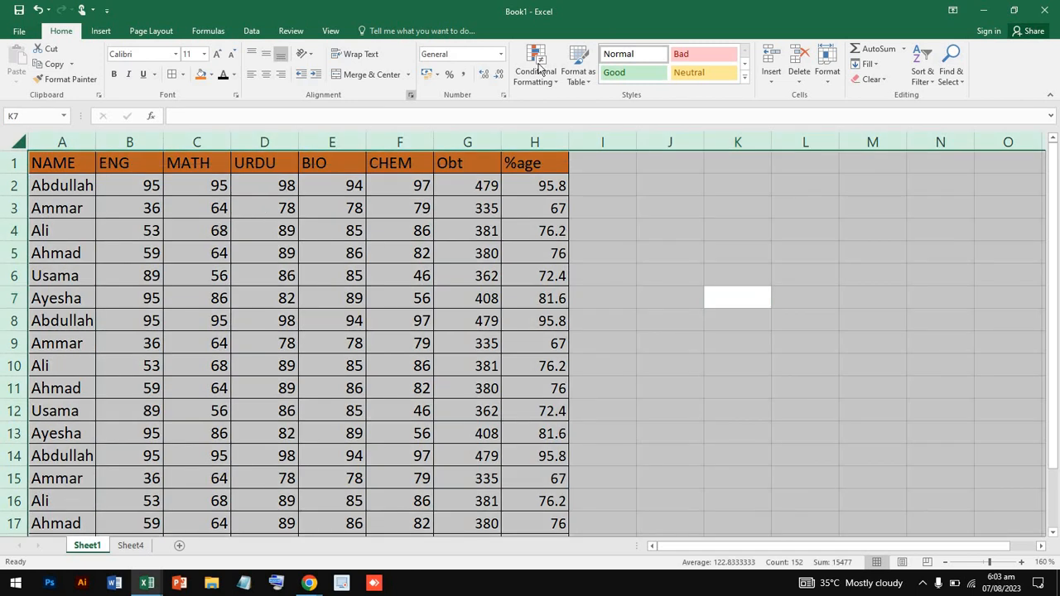
left_click(577, 78)
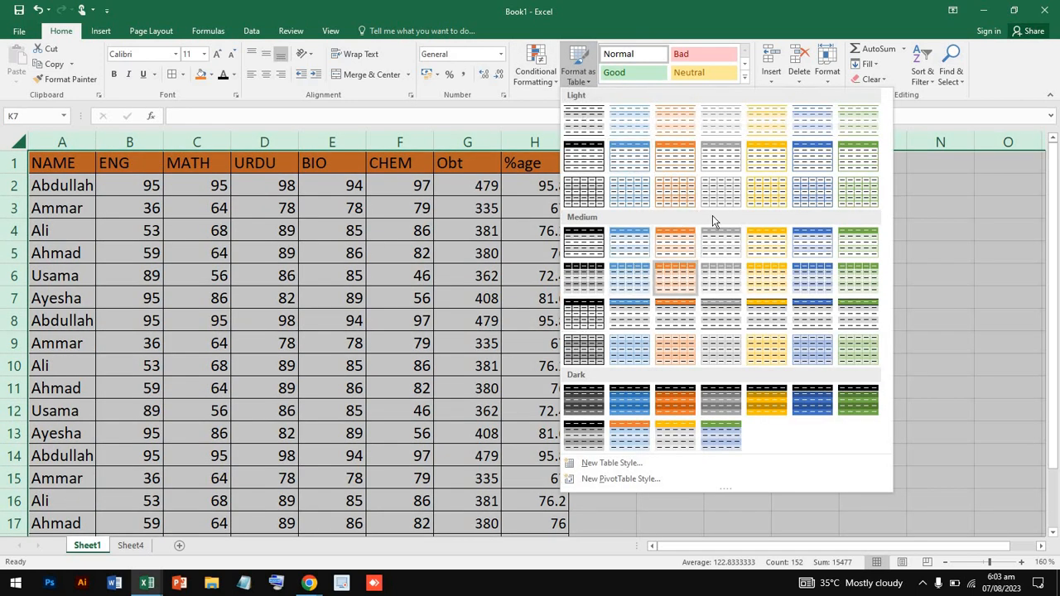
left_click(585, 163)
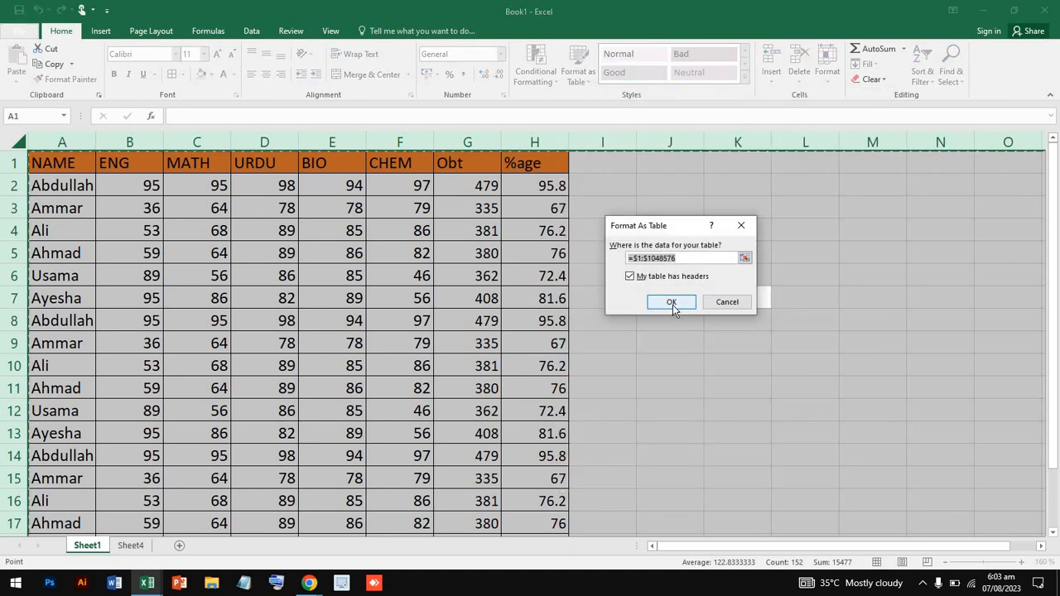
left_click(540, 303)
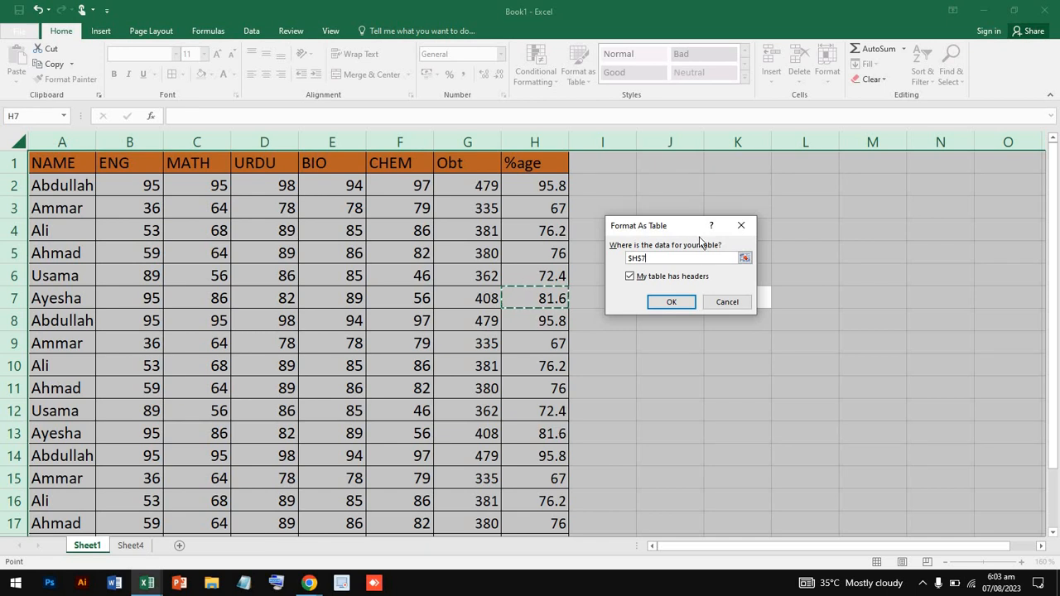
Format the range A1:H19 as a table with headers, using the light table style with a black header
left_click(727, 301)
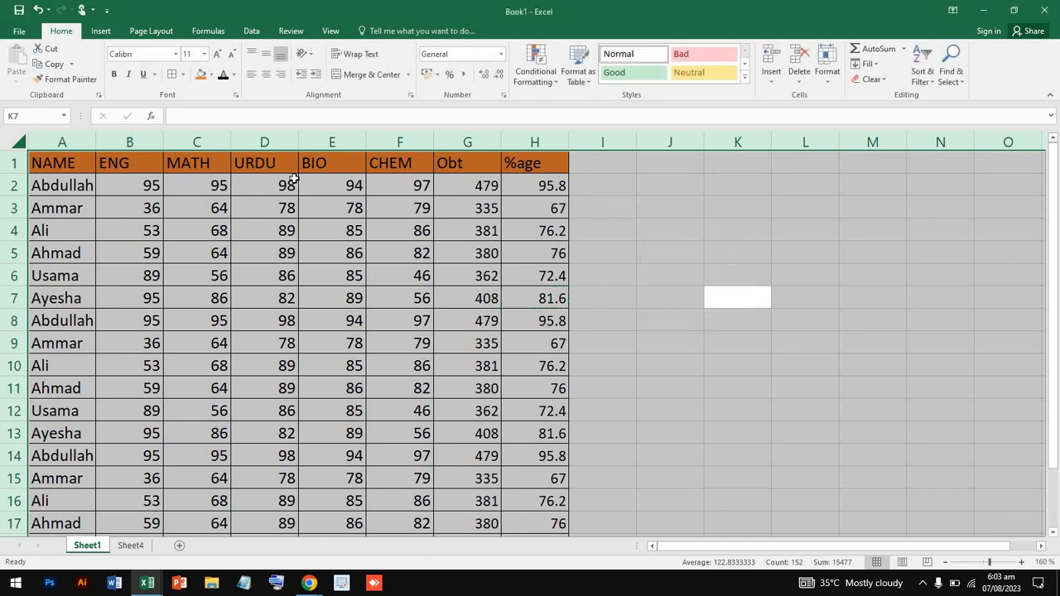
left_click(720, 336)
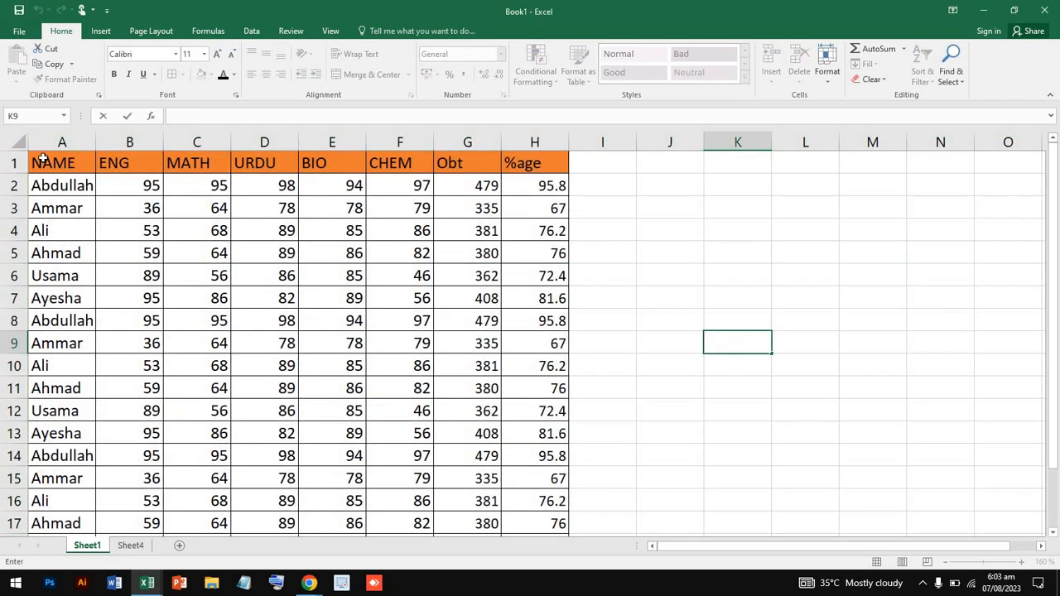
left_click_drag(76, 165, 515, 480)
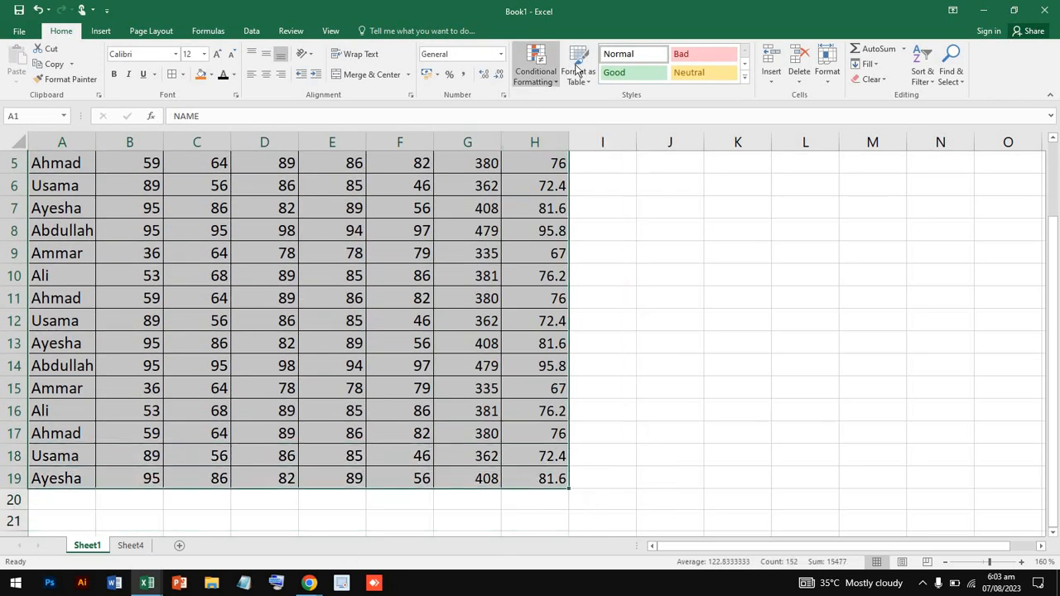
scroll(436, 231, "up", 2)
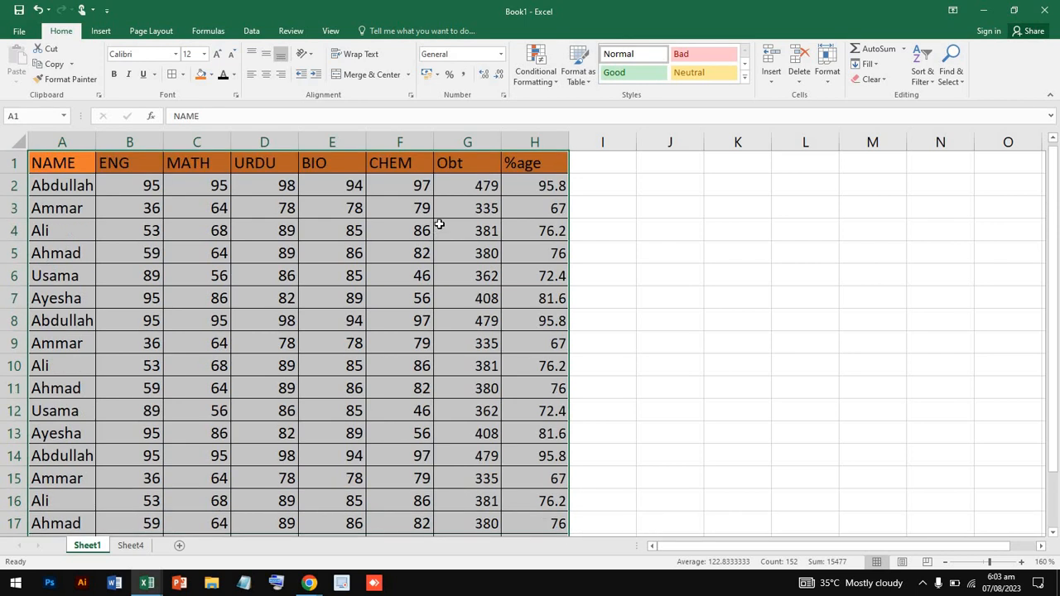
left_click(579, 70)
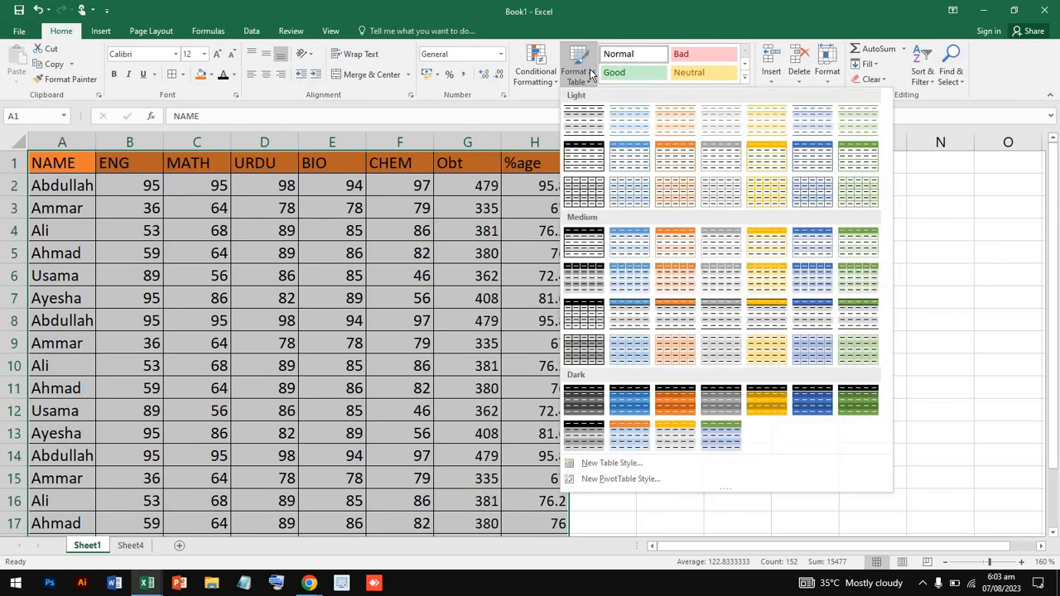
left_click(584, 156)
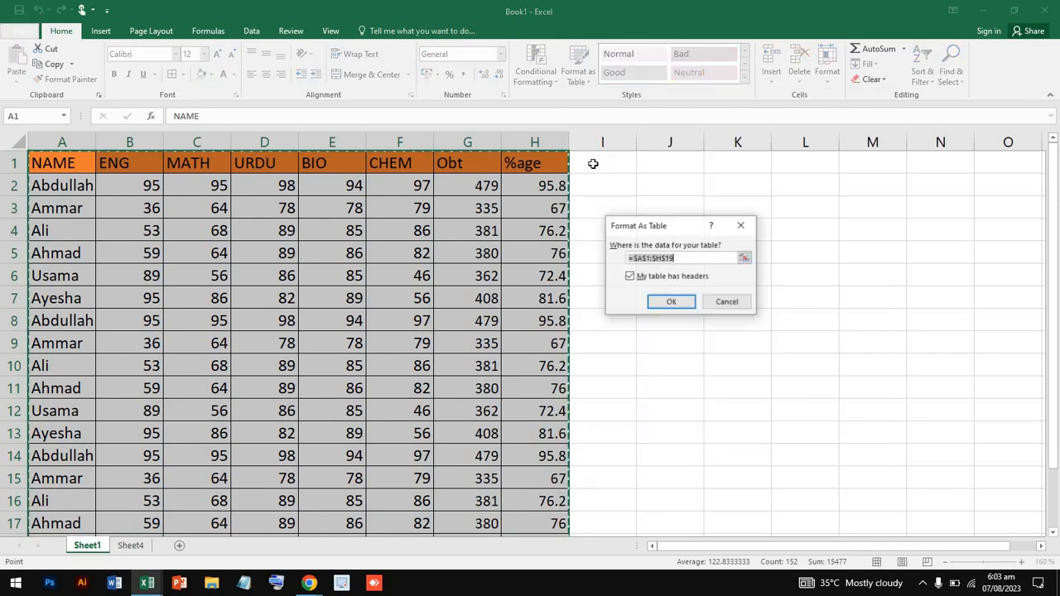
left_click(670, 303)
left_click(398, 292)
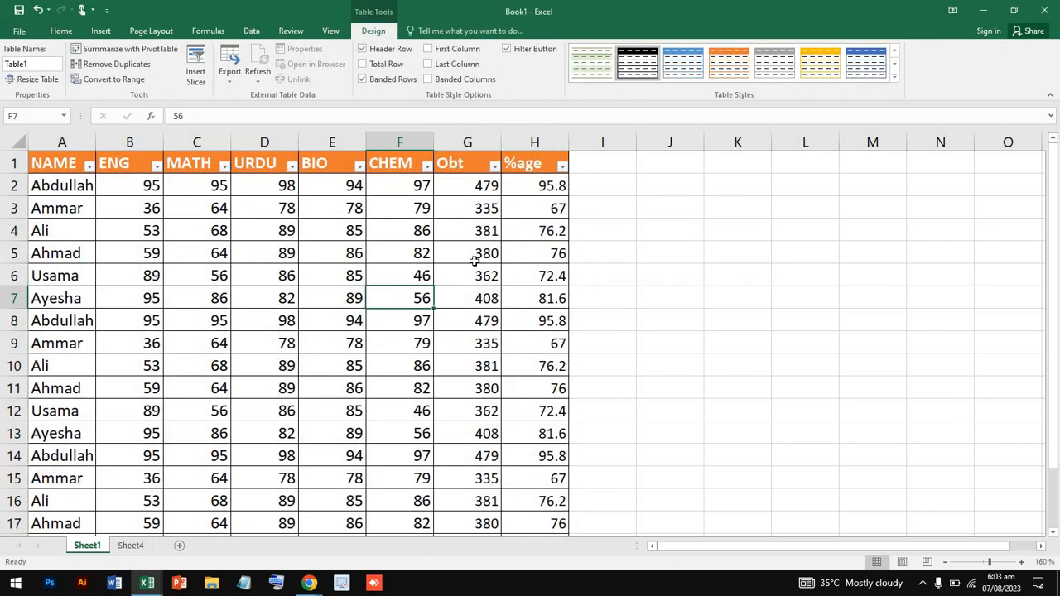
left_click(819, 244)
left_click(438, 224)
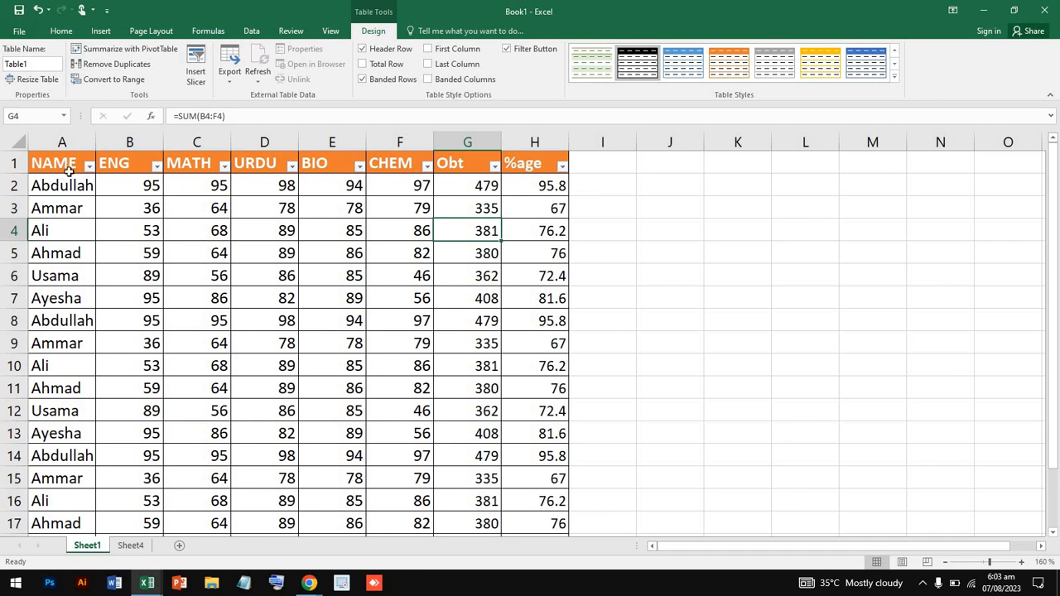
Apply the dark gold banded style with a black header to the whole marks table
left_click_drag(70, 170, 515, 191)
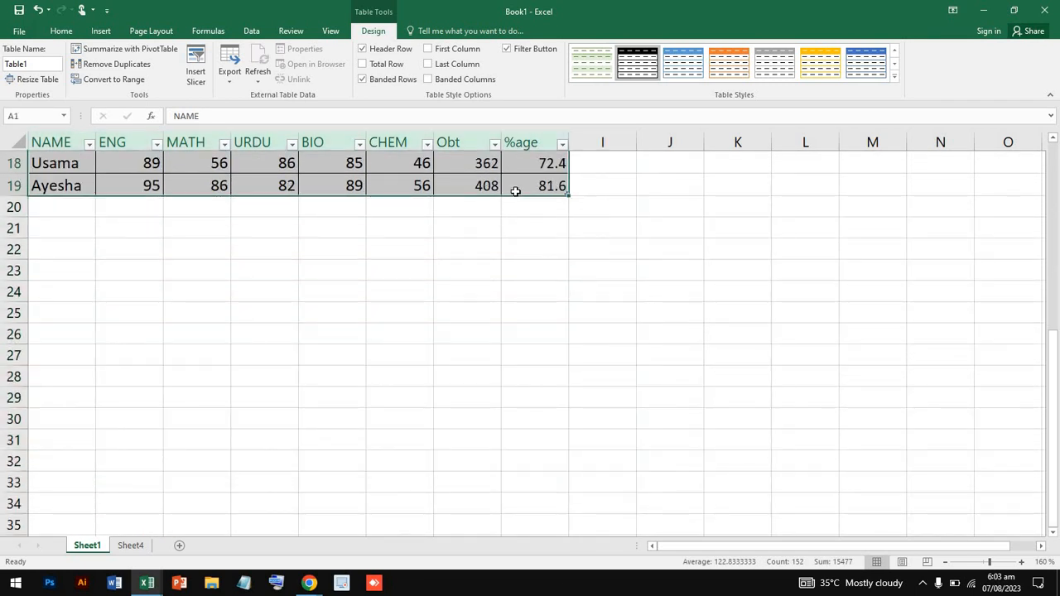
scroll(514, 191, "up", 6)
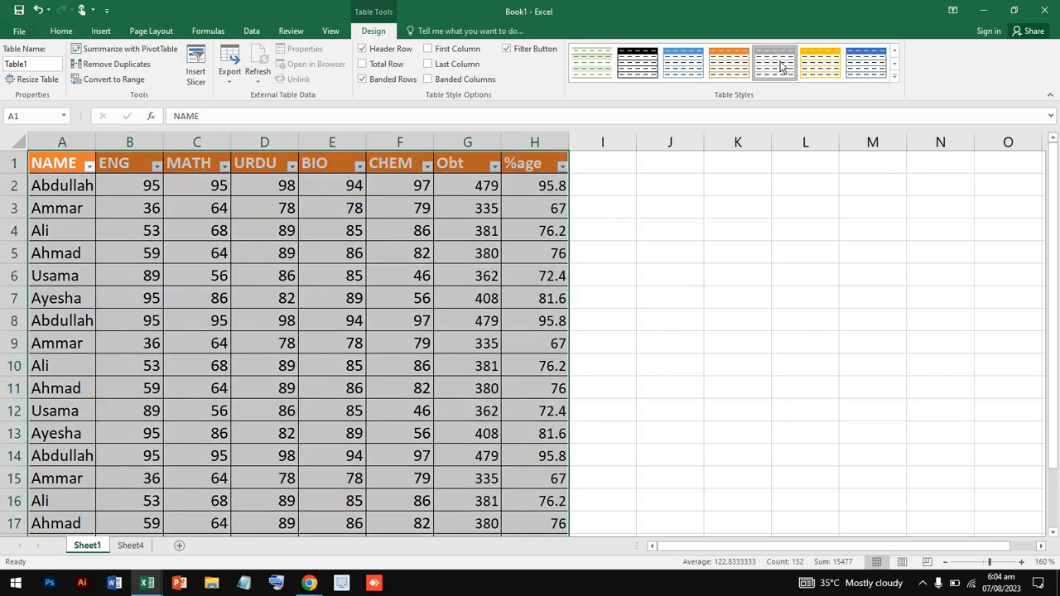
left_click(783, 68)
left_click(895, 79)
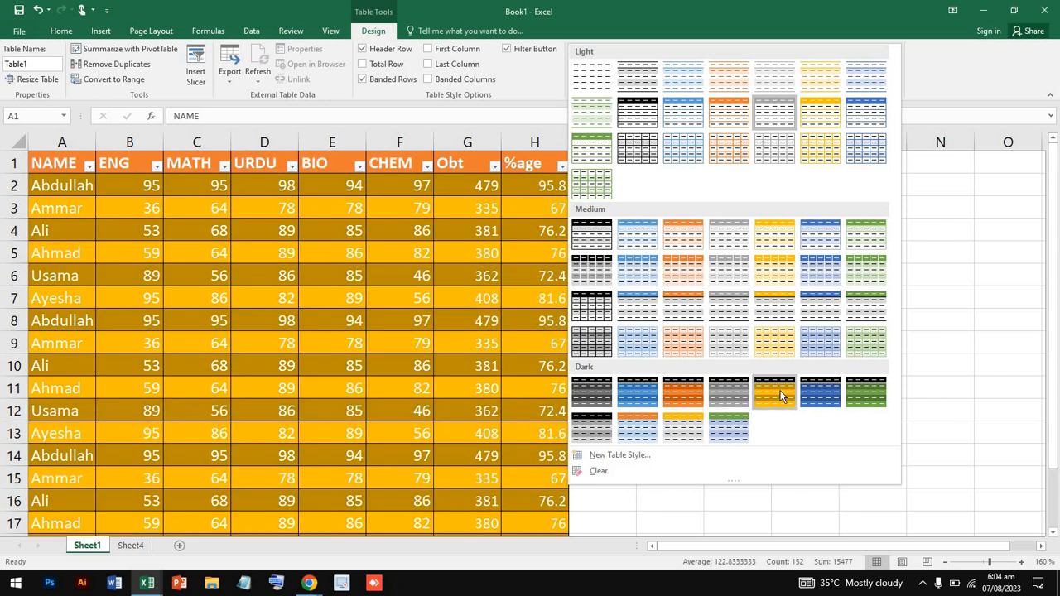
left_click(779, 390)
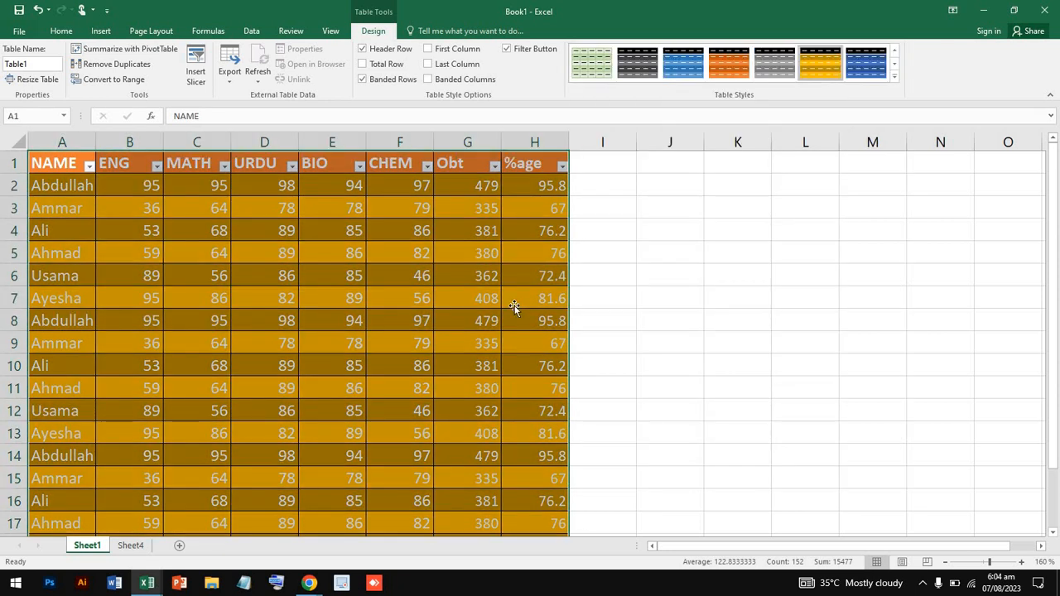
left_click(513, 306)
left_click(542, 169)
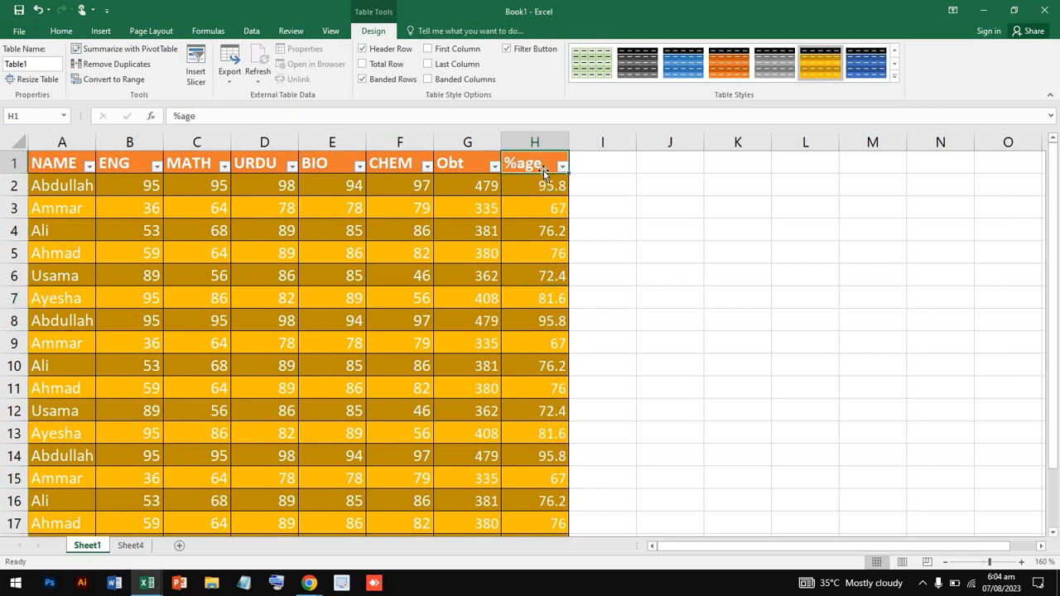
left_click_drag(509, 163, 33, 157)
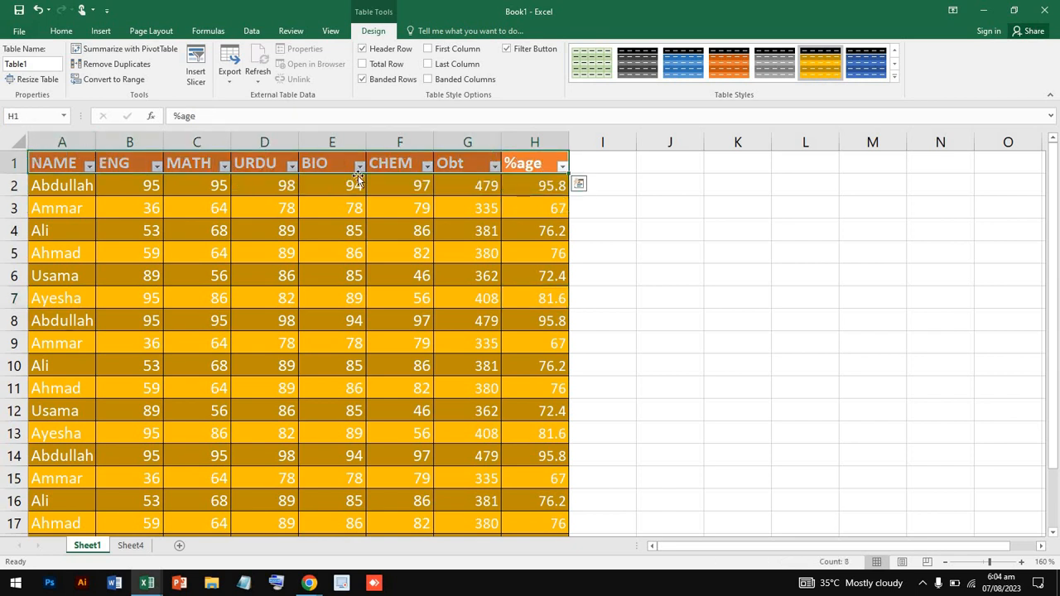
left_click(578, 185)
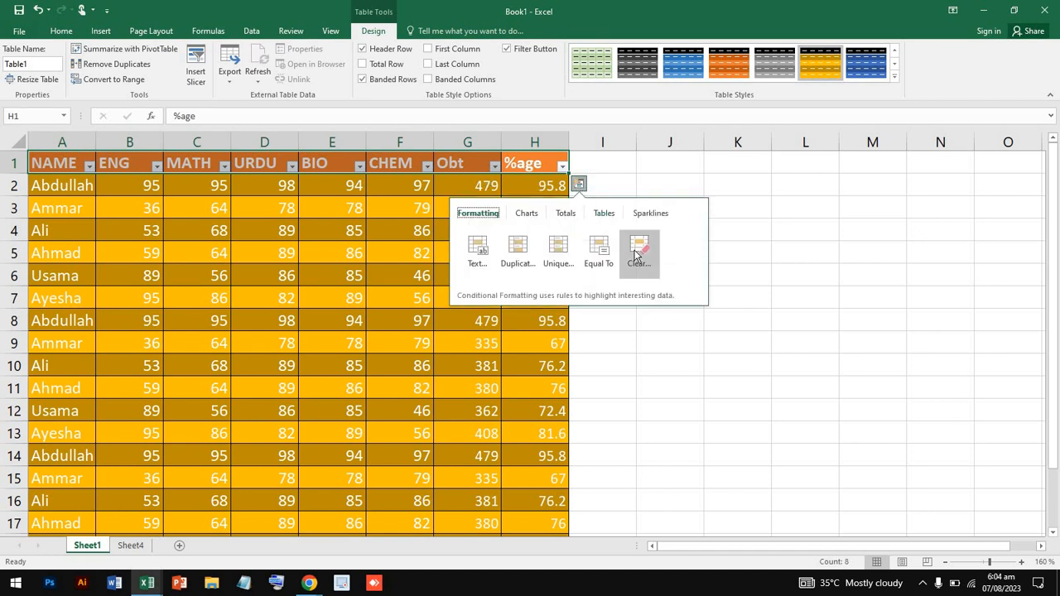
left_click(652, 184)
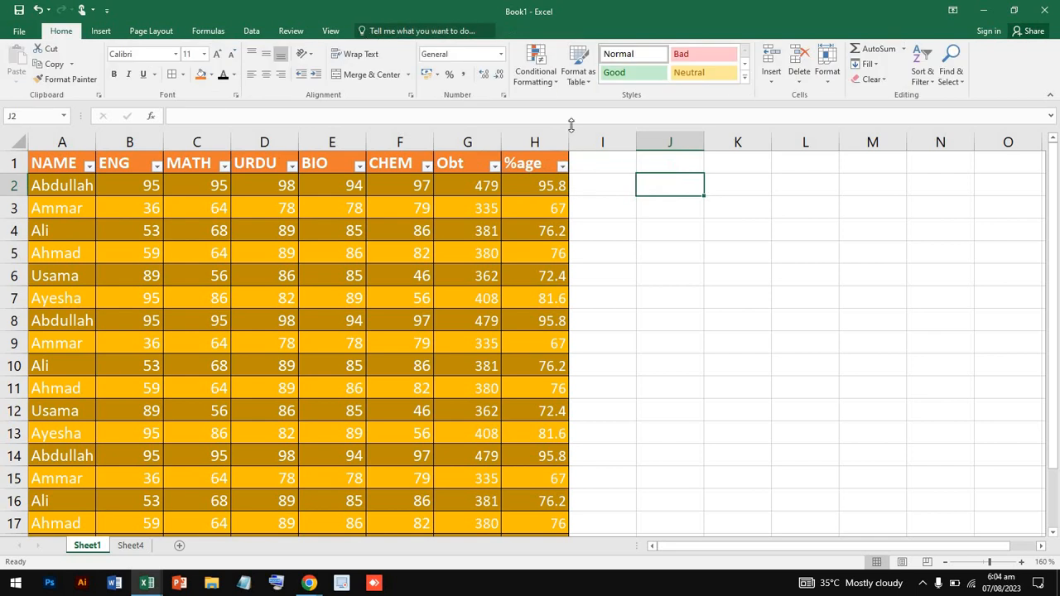
double_click(526, 163)
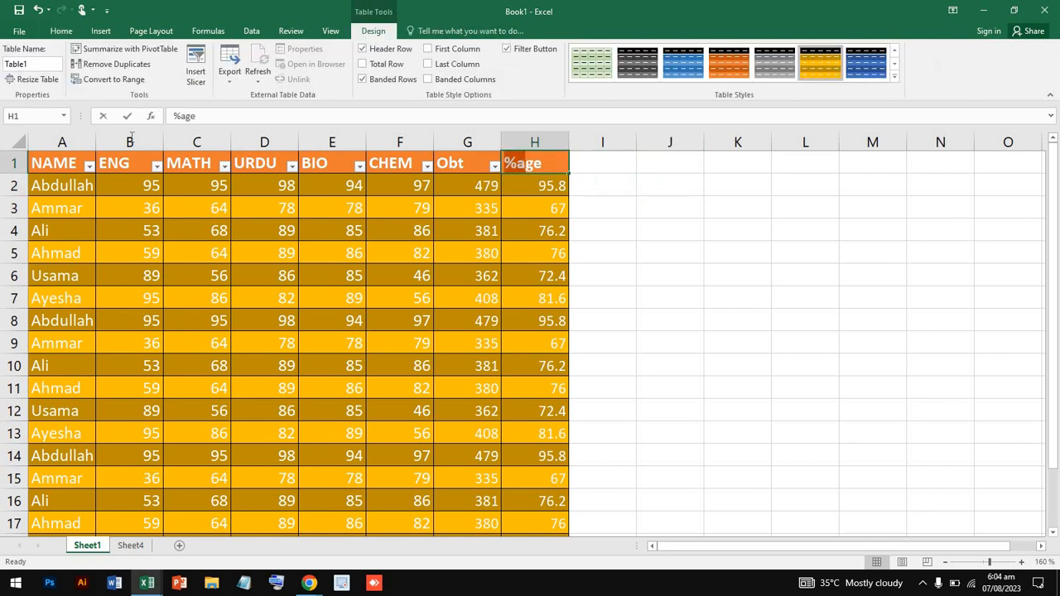
left_click_drag(526, 163, 505, 163)
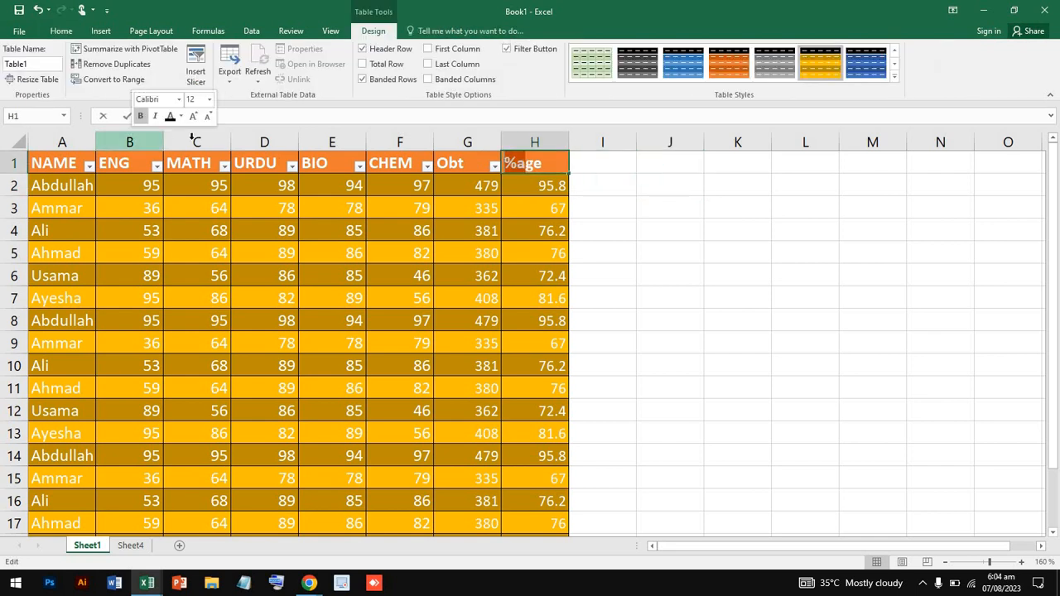
left_click(71, 163)
Remove the manual fill colour from the header row cells A1:I1 by setting them to No Fill
left_click_drag(91, 165, 610, 163)
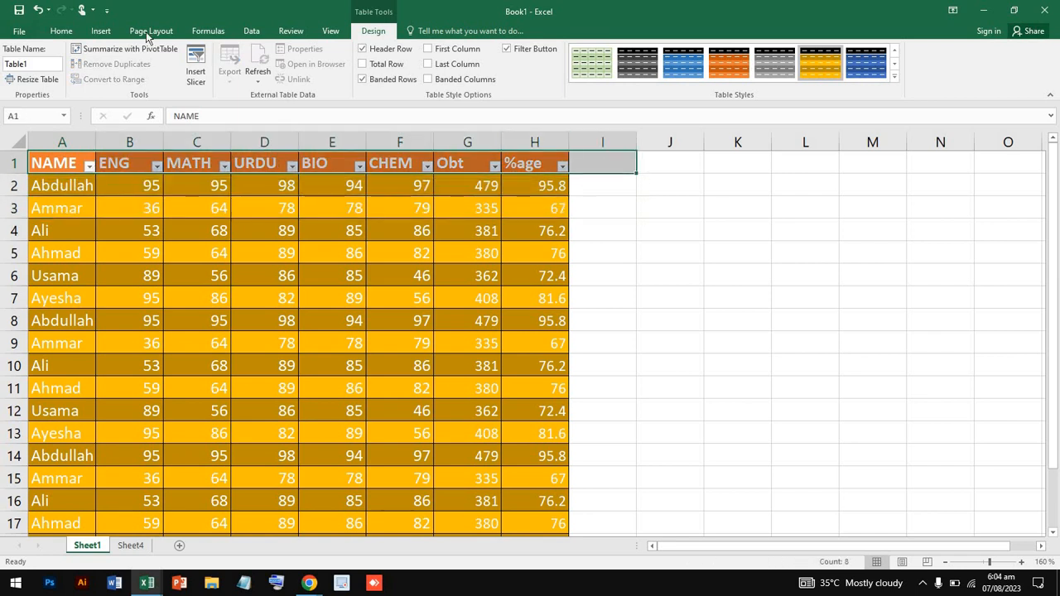
left_click(61, 30)
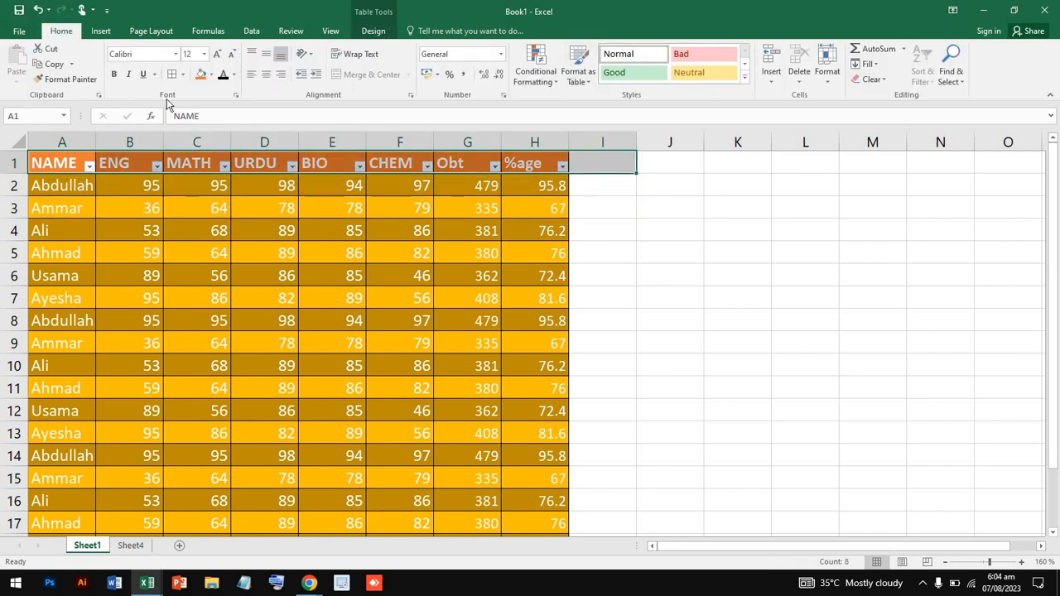
left_click(211, 74)
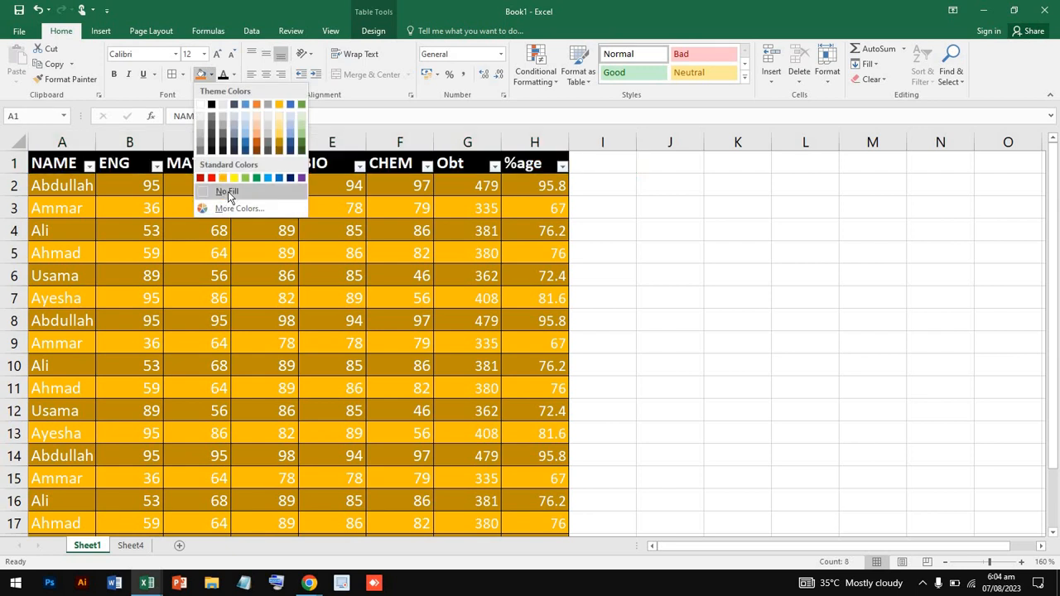
left_click(228, 191)
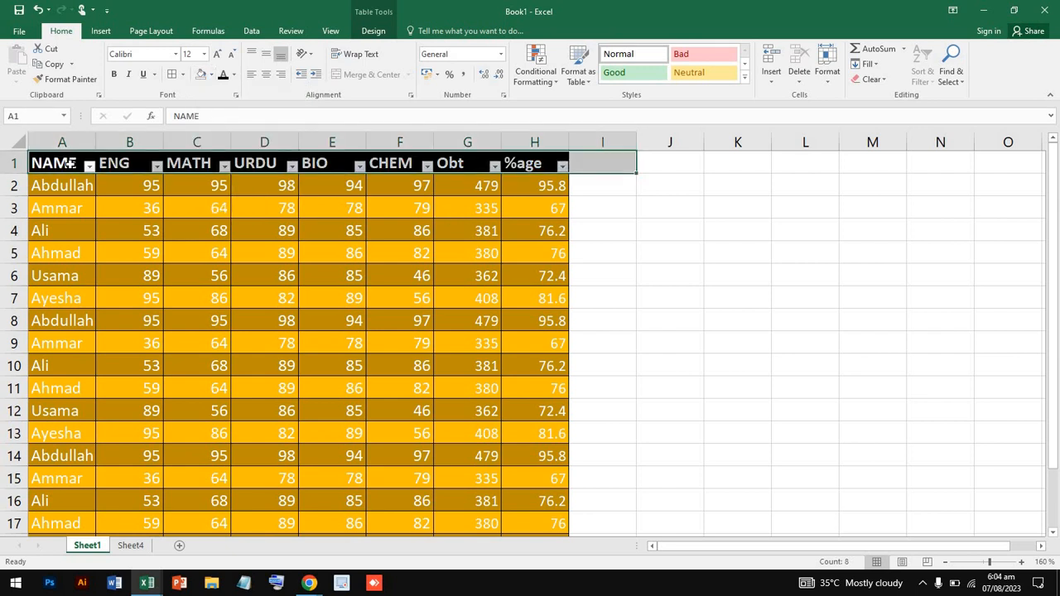
Apply the light green banded table style to the whole marks table
left_click_drag(71, 163, 560, 187)
scroll(560, 186, "up", 6)
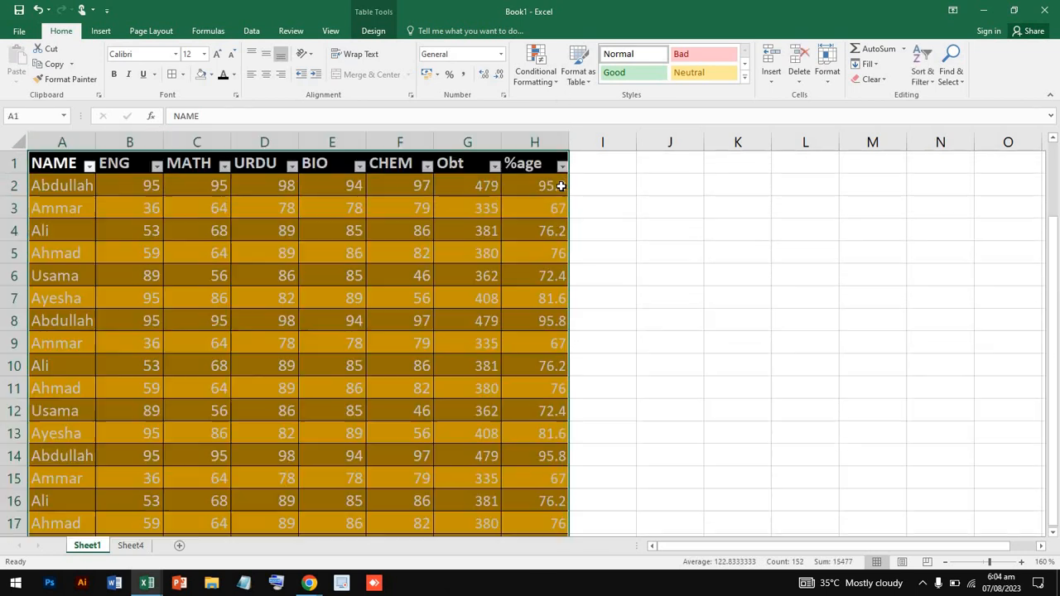
left_click(372, 31)
left_click(683, 62)
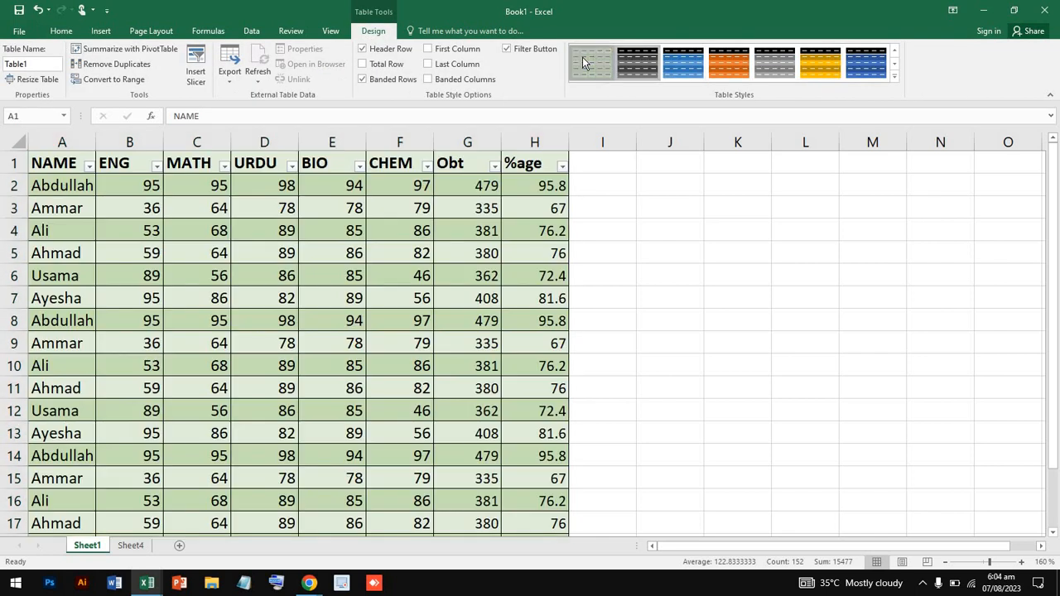
left_click(583, 58)
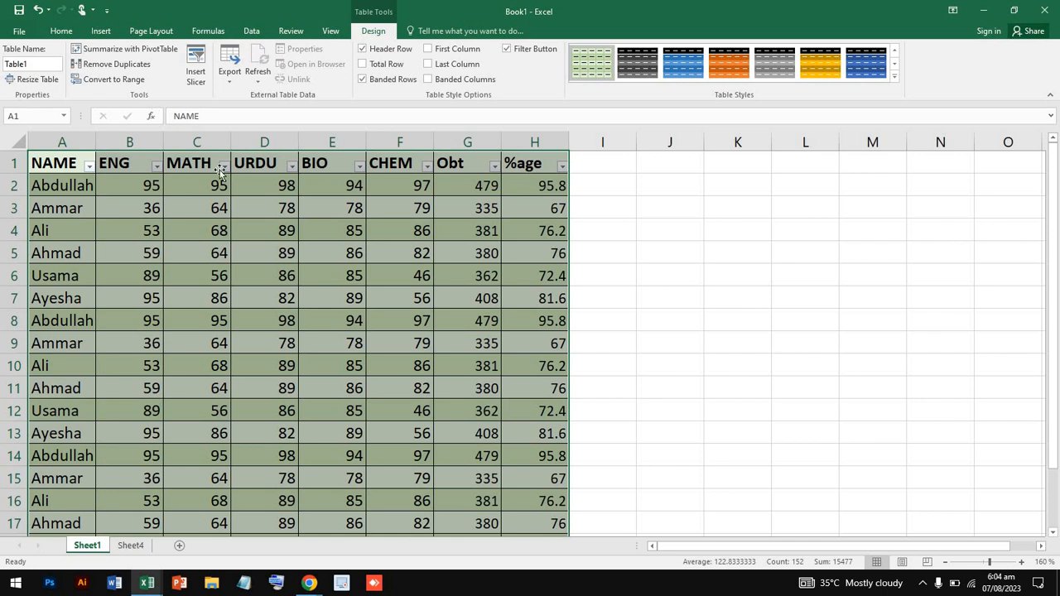
left_click(371, 207)
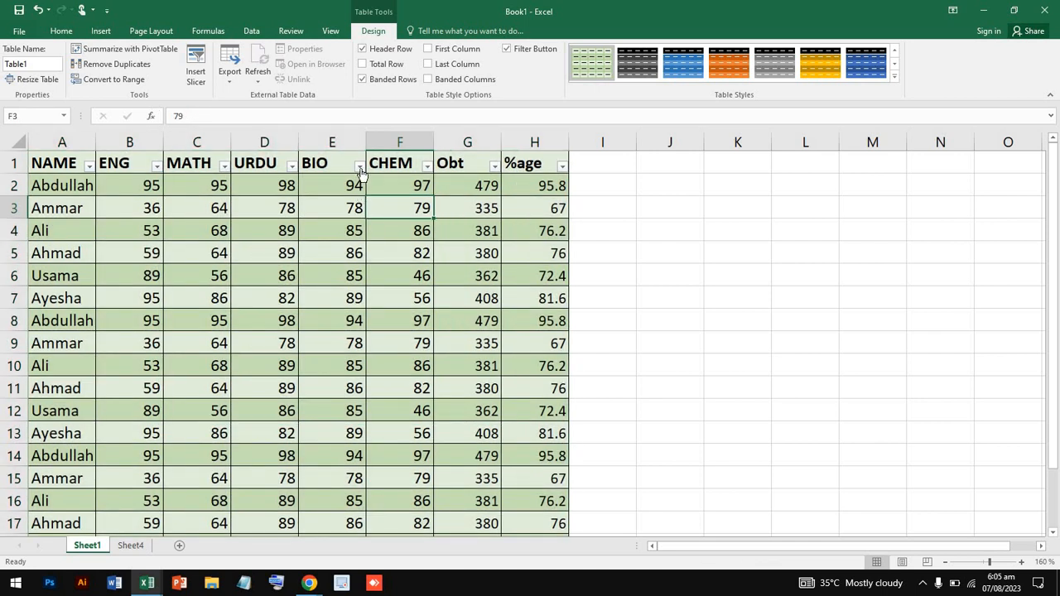
Filter the NAME column to exclude every record of the student listed in row 5
left_click(89, 166)
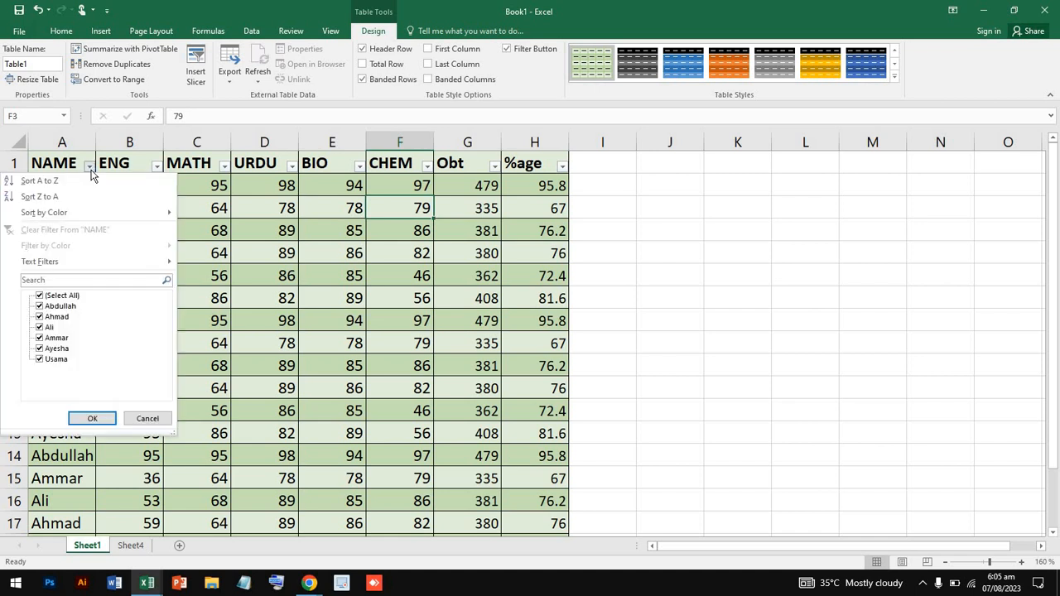
left_click(39, 317)
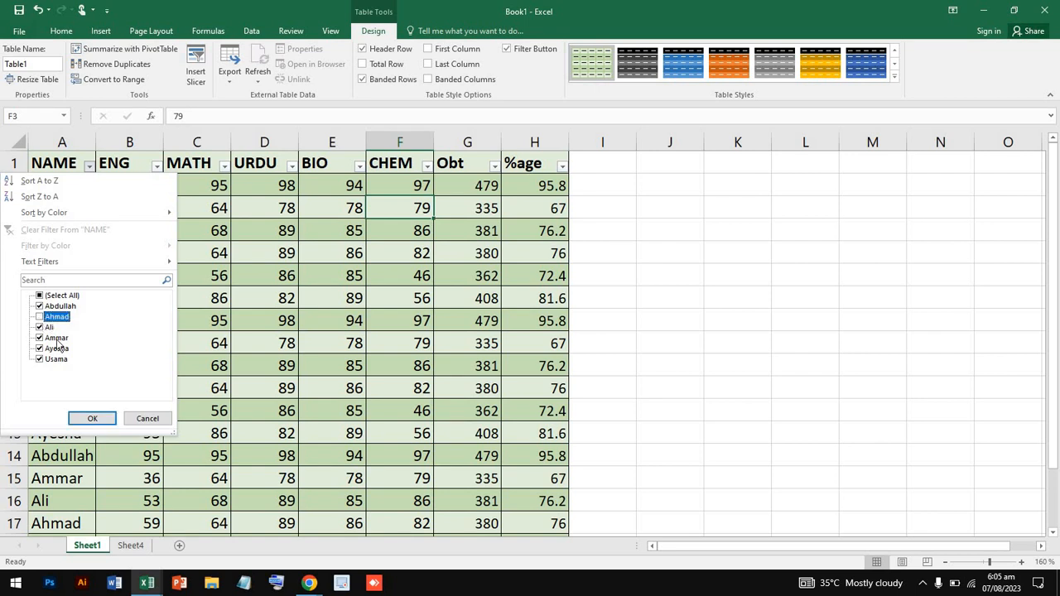
left_click(90, 418)
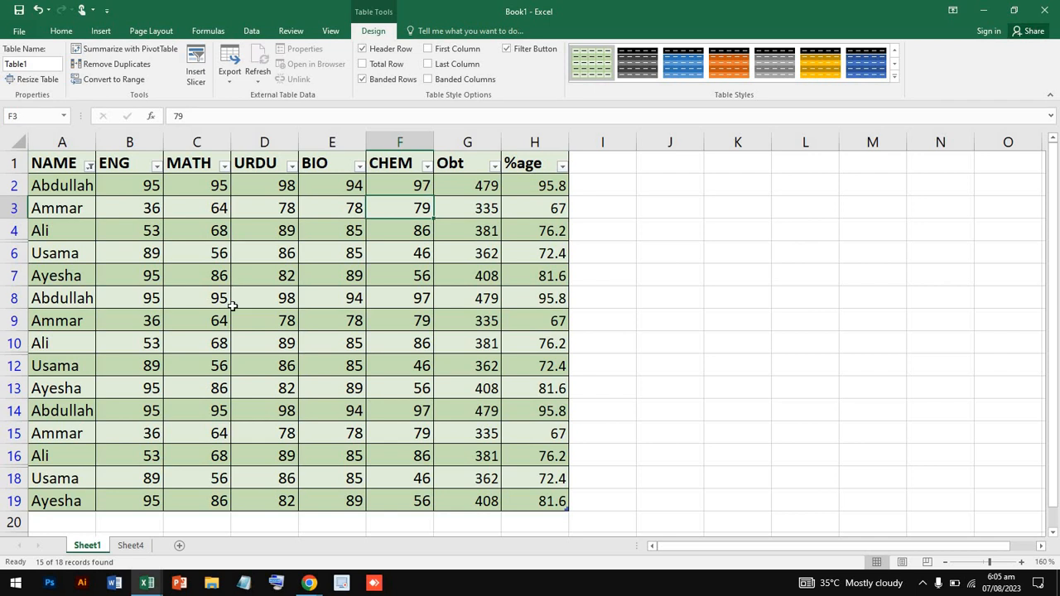
scroll(233, 305, "down", 4)
scroll(233, 305, "up", 4)
left_click(184, 72)
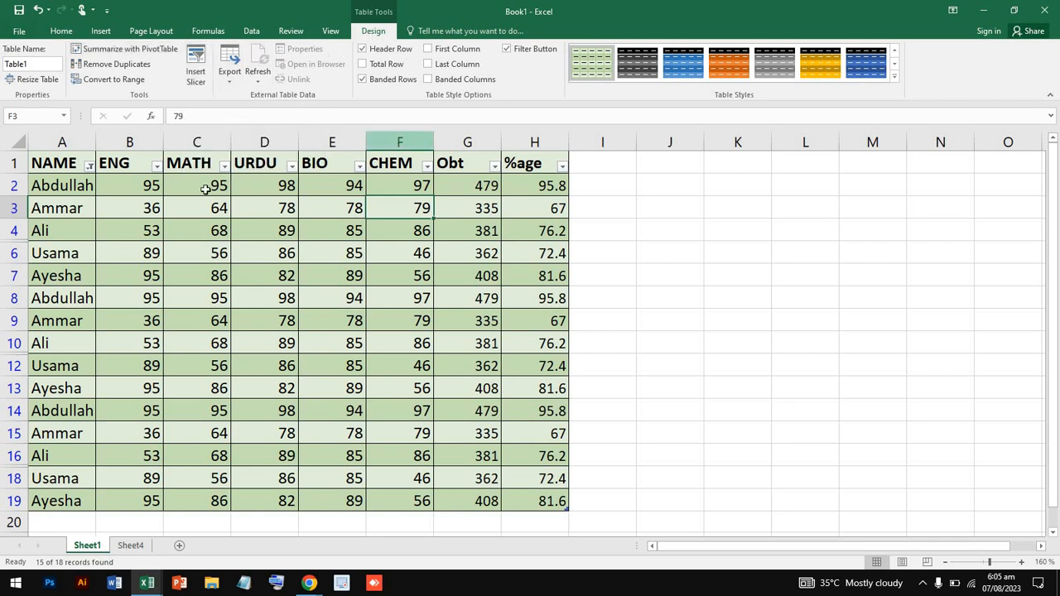
Try to include the excluded student again in the NAME column filter
left_click(89, 169)
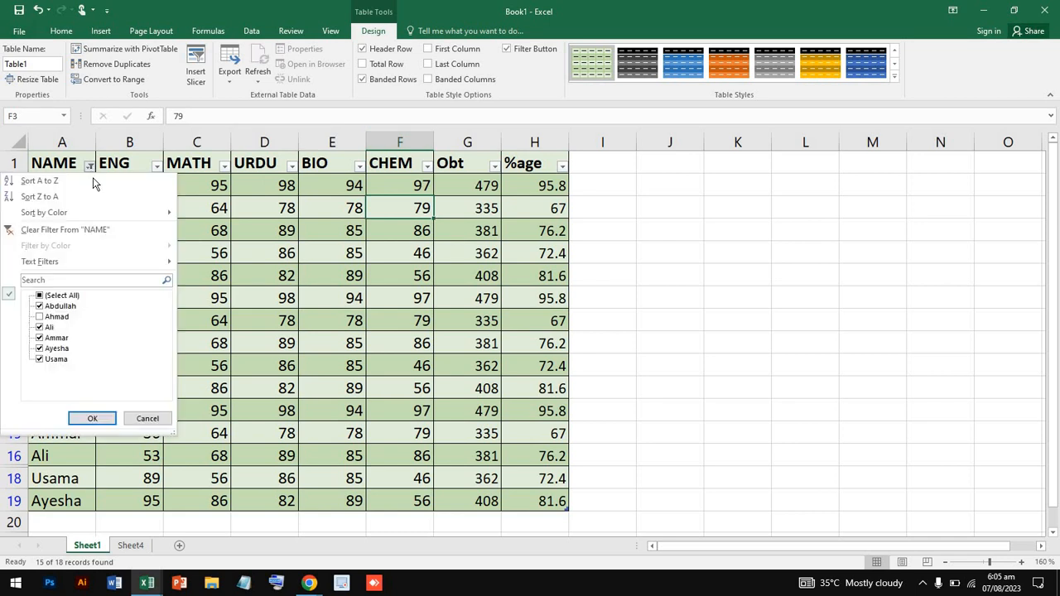
left_click(40, 317)
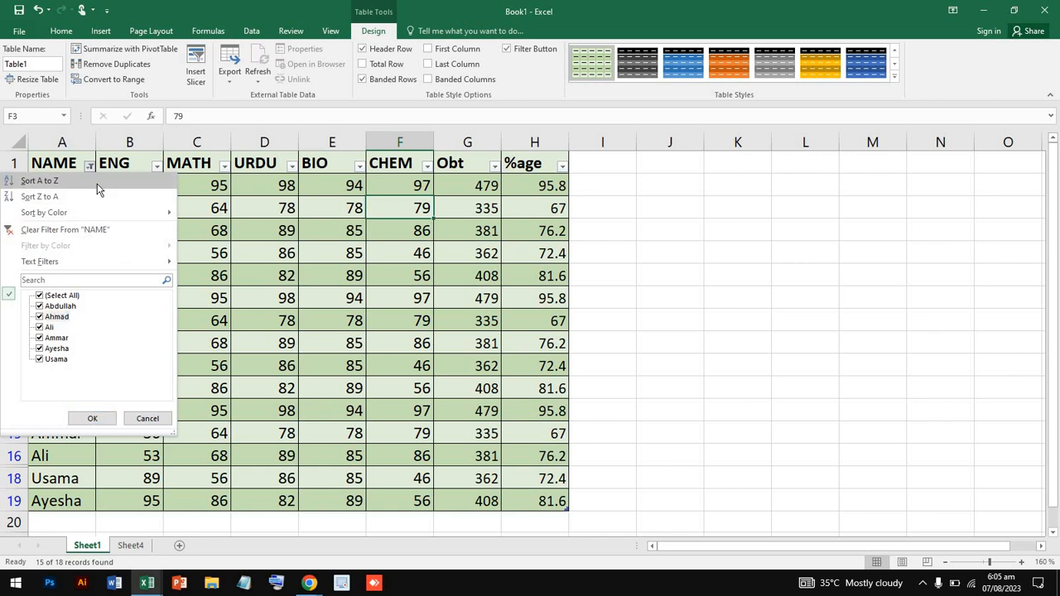
left_click(291, 275)
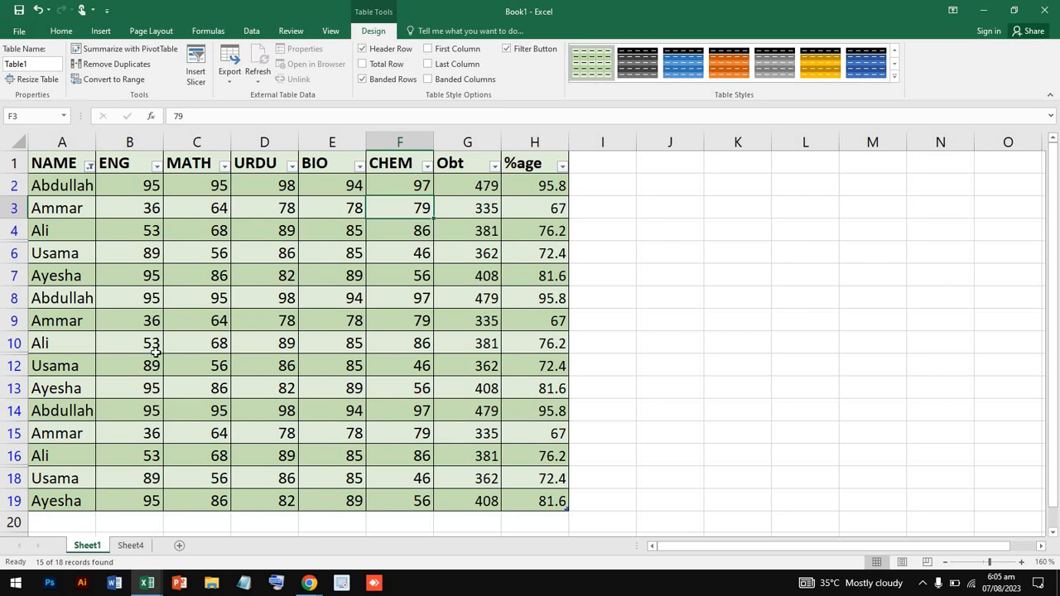
scroll(155, 351, "down", 2)
scroll(155, 352, "up", 2)
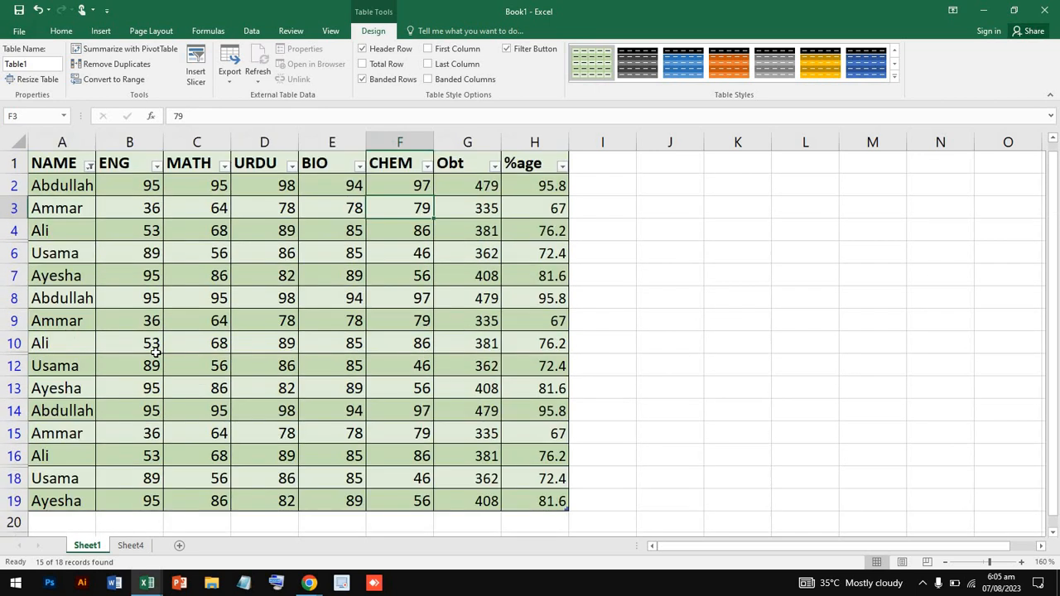
left_click(55, 164)
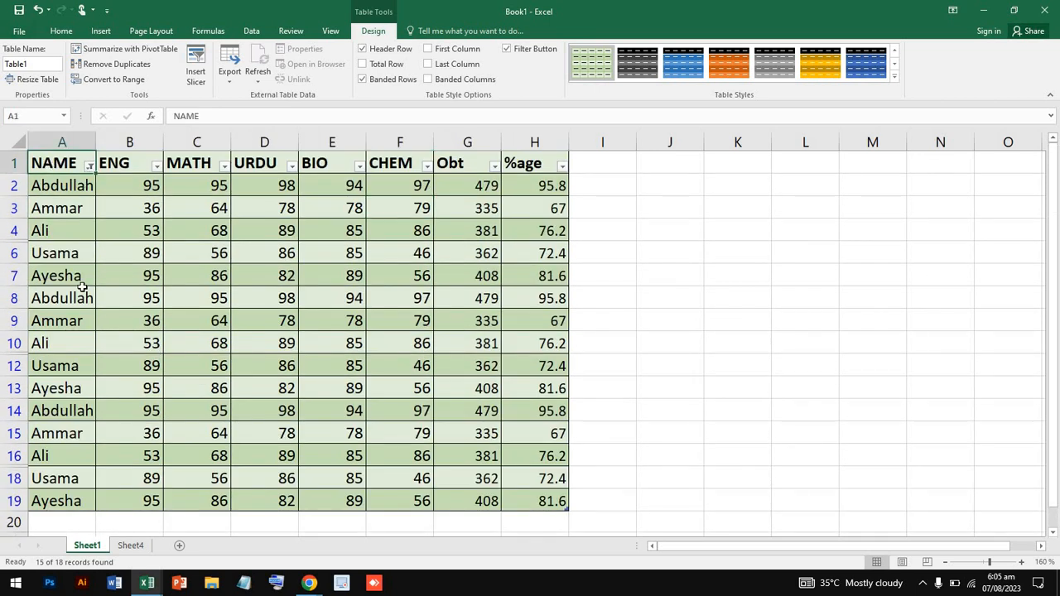
scroll(82, 286, "down", 20)
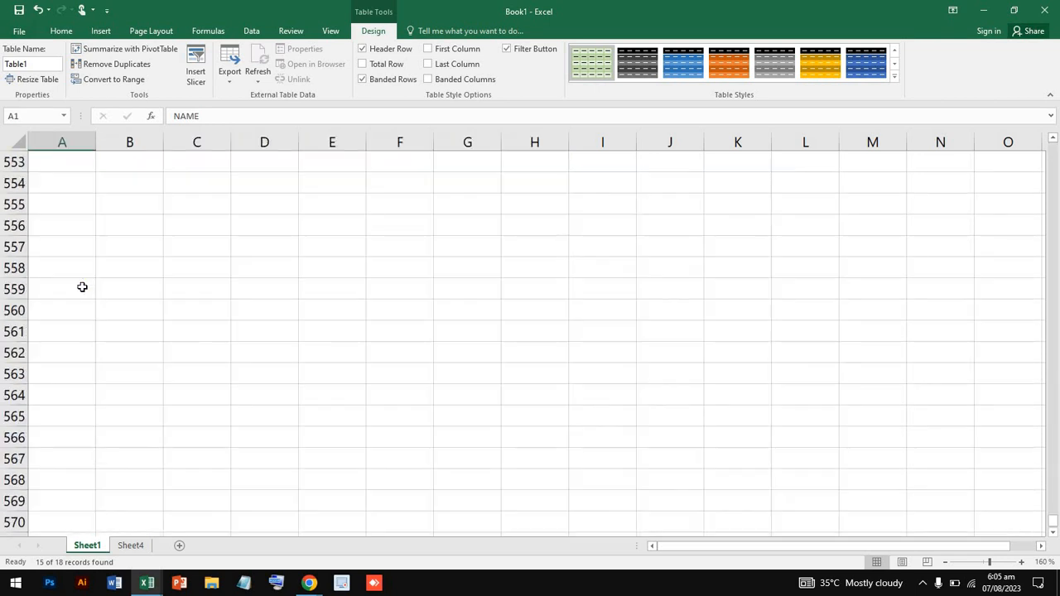
scroll(82, 286, "down", 20)
scroll(82, 286, "up", 1)
left_click(82, 287)
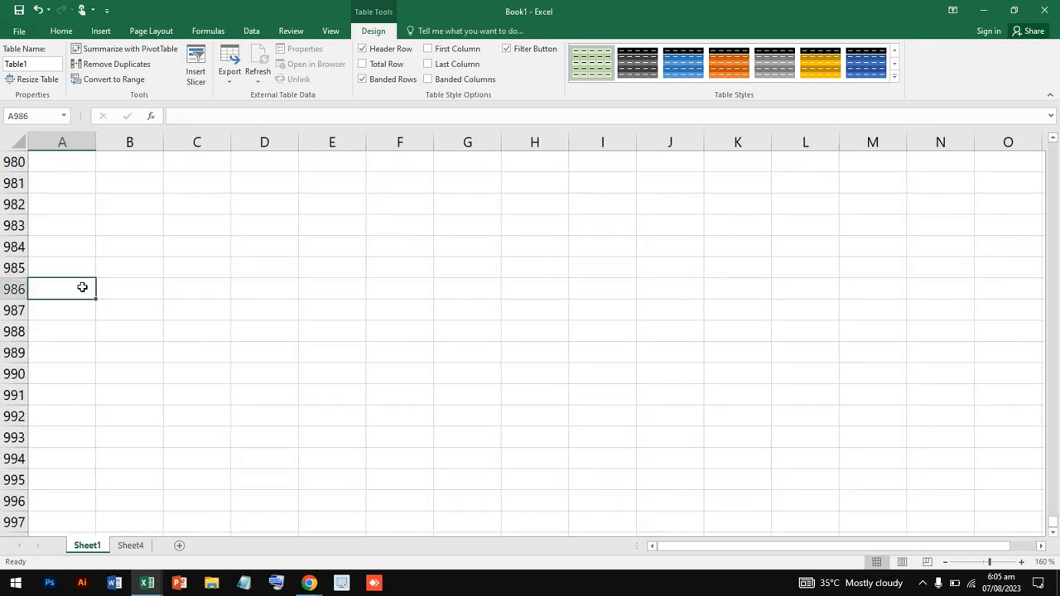
scroll(82, 286, "up", 20)
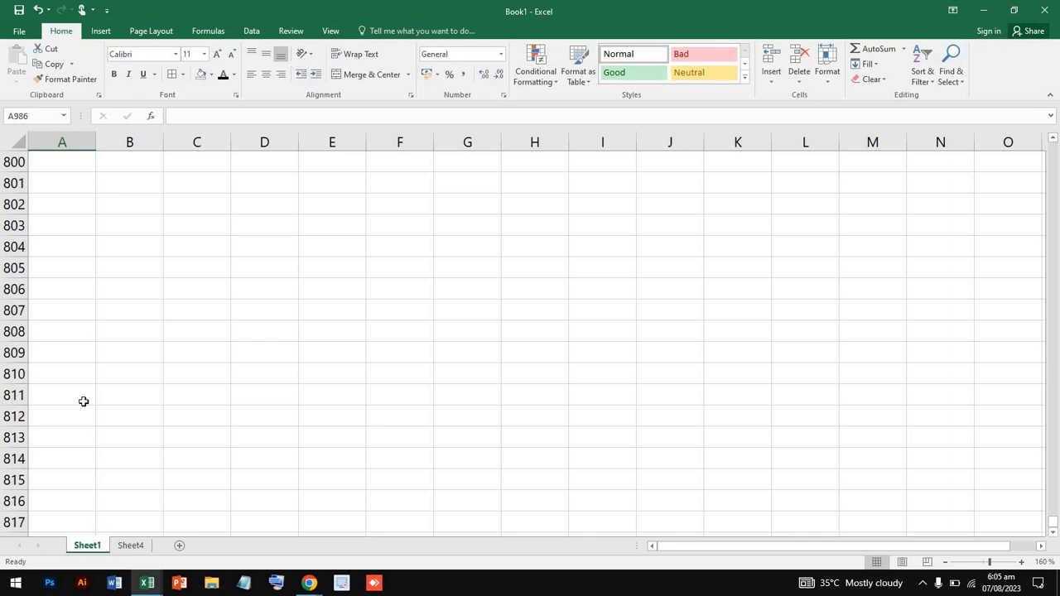
scroll(83, 402, "down", 8)
scroll(83, 402, "up", 20)
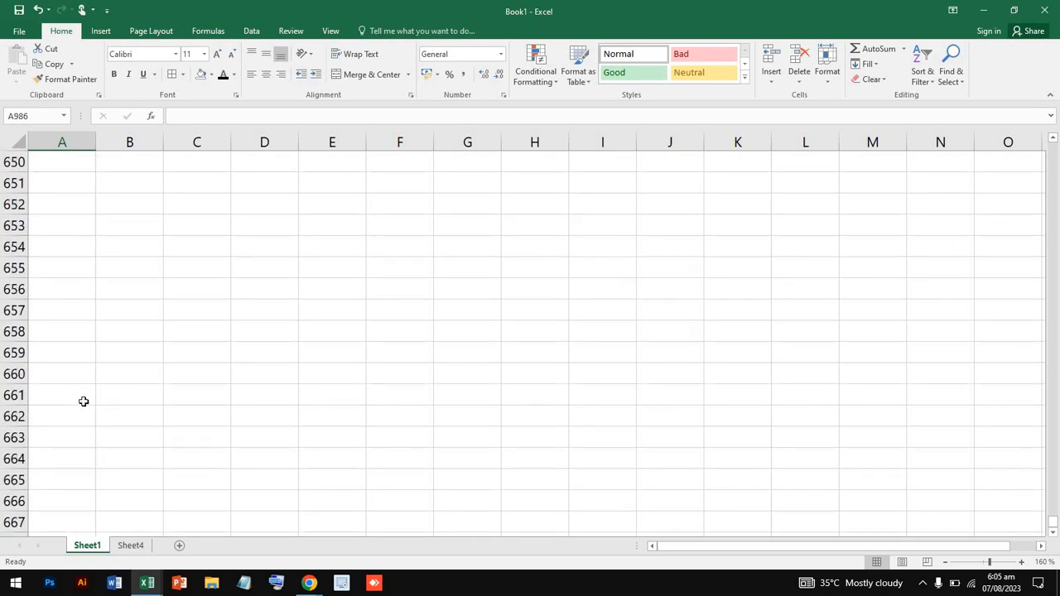
scroll(83, 401, "up", 20)
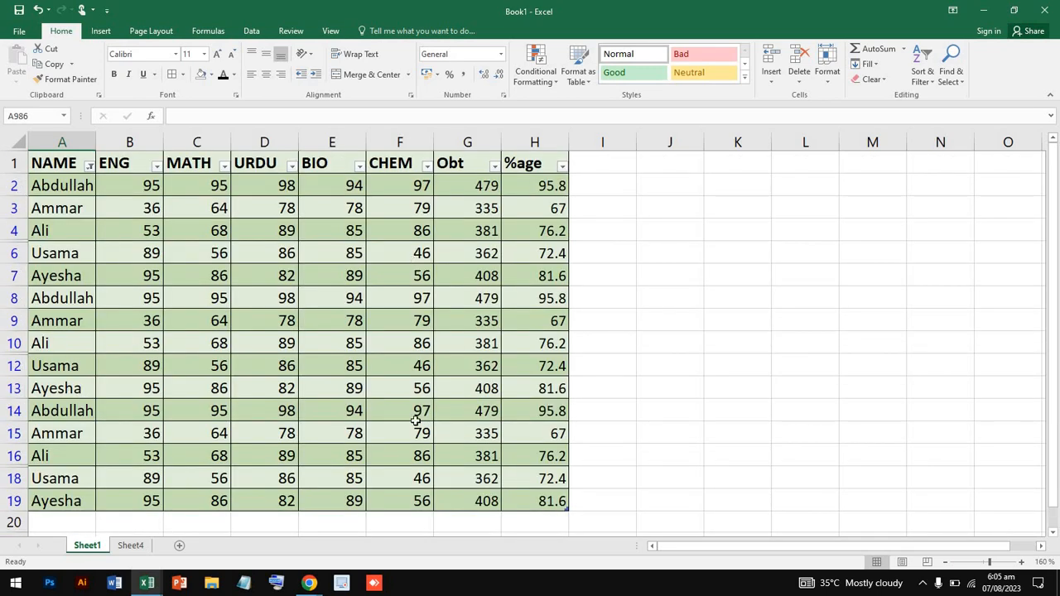
left_click(922, 73)
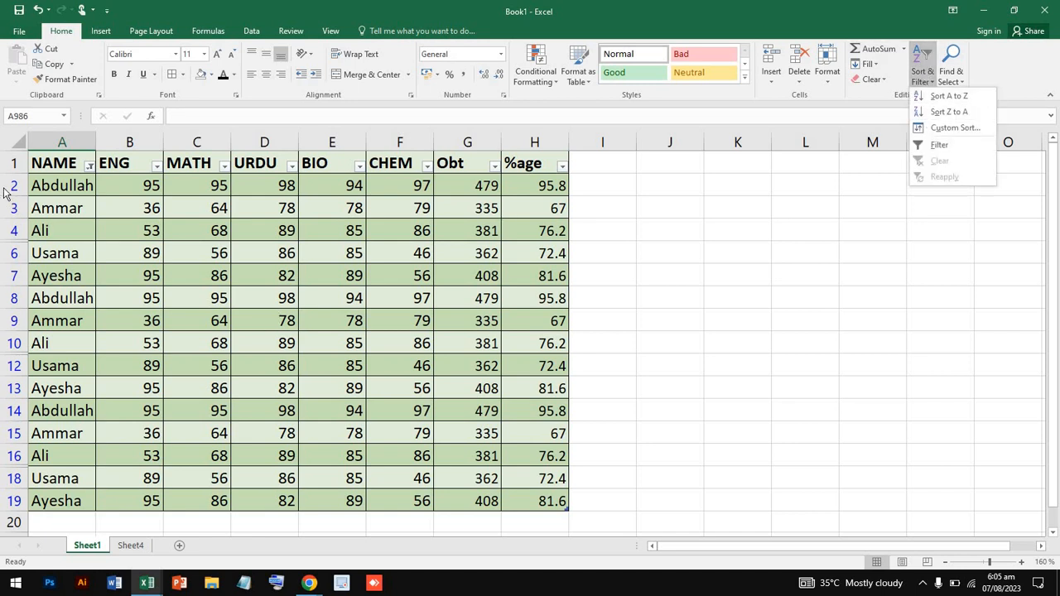
left_click(66, 149)
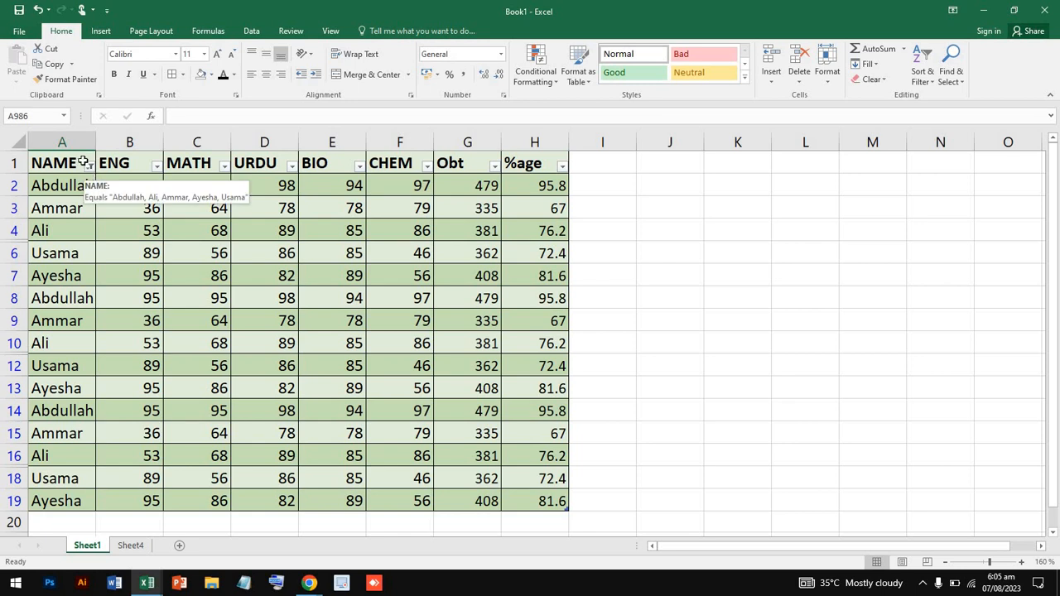
Select the whole marks table on Sheet1 and clear its green banded table style
left_click_drag(76, 159, 679, 430)
left_click_drag(526, 278, 523, 362)
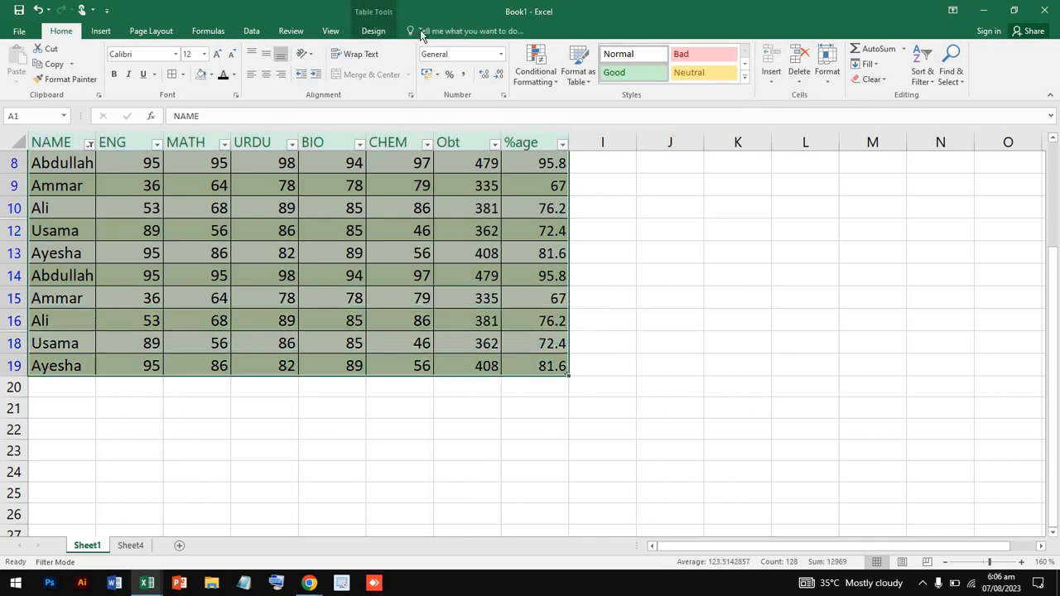
left_click(374, 32)
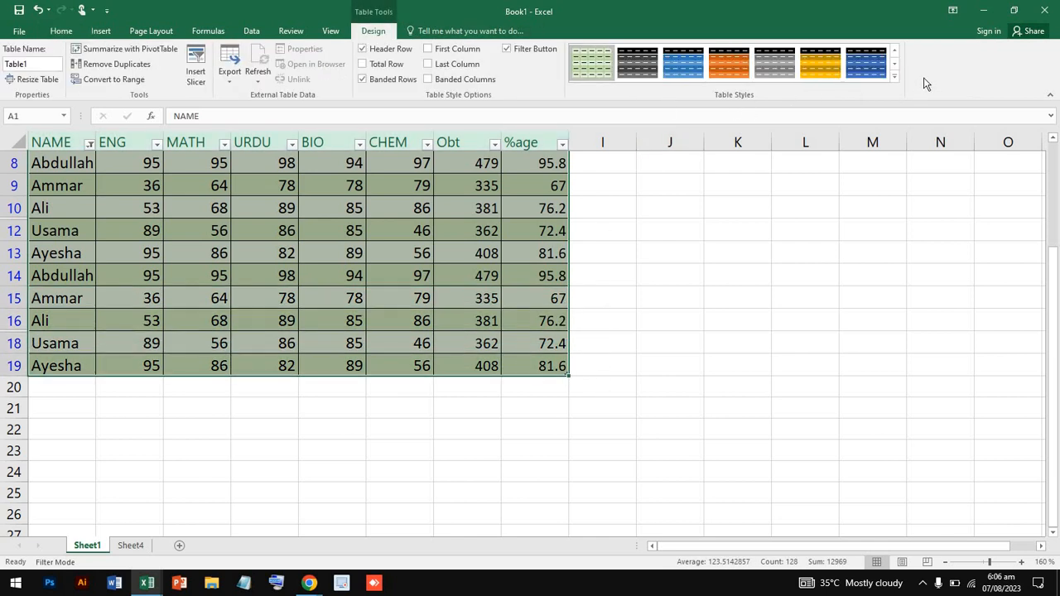
left_click(894, 77)
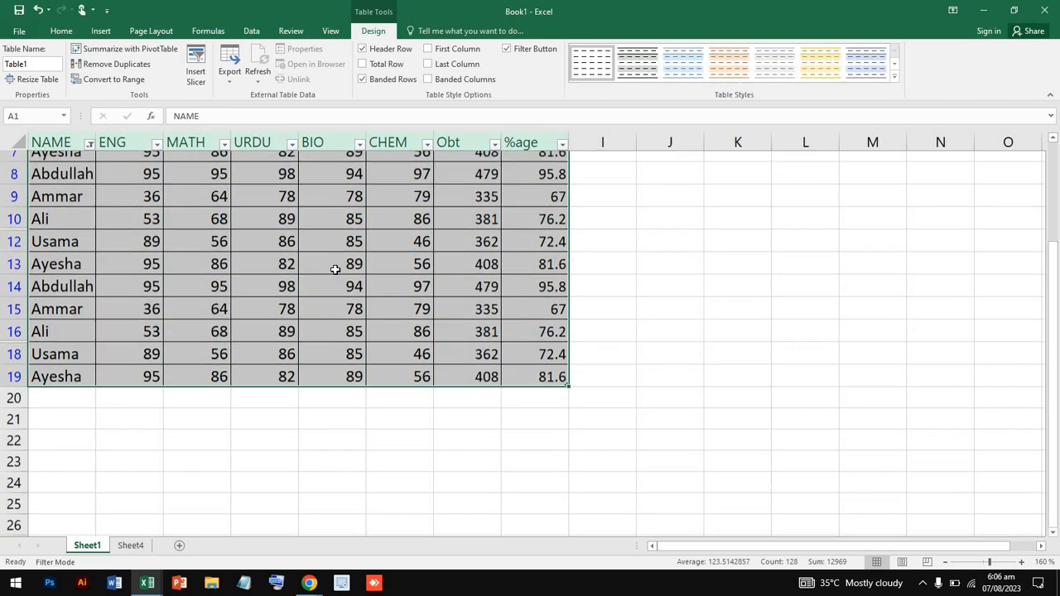
scroll(334, 270, "up", 3)
left_click(239, 241)
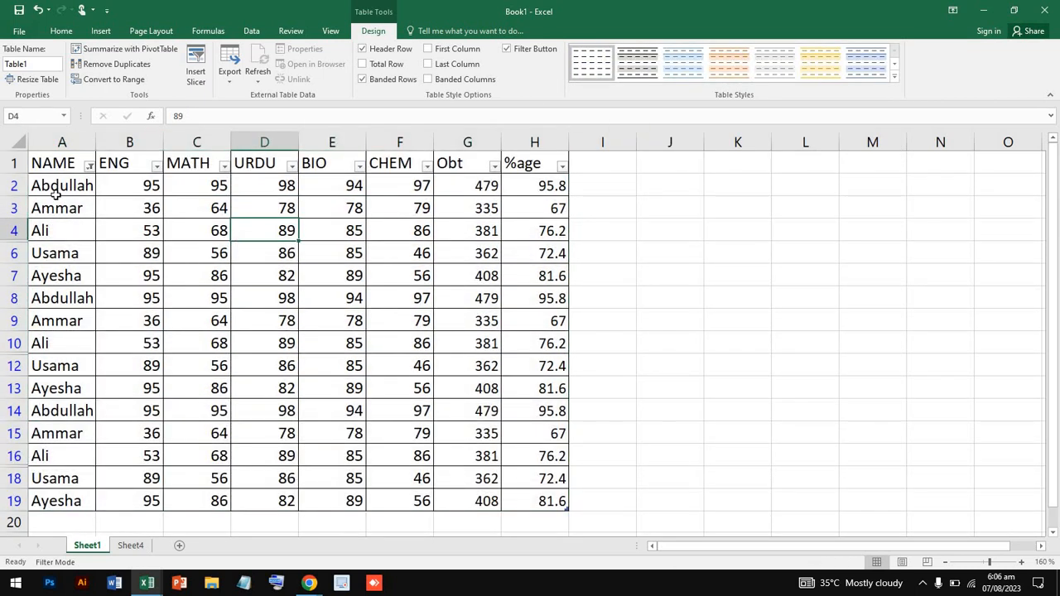
Sort the marks table by the NAME column from A to Z
left_click(394, 187)
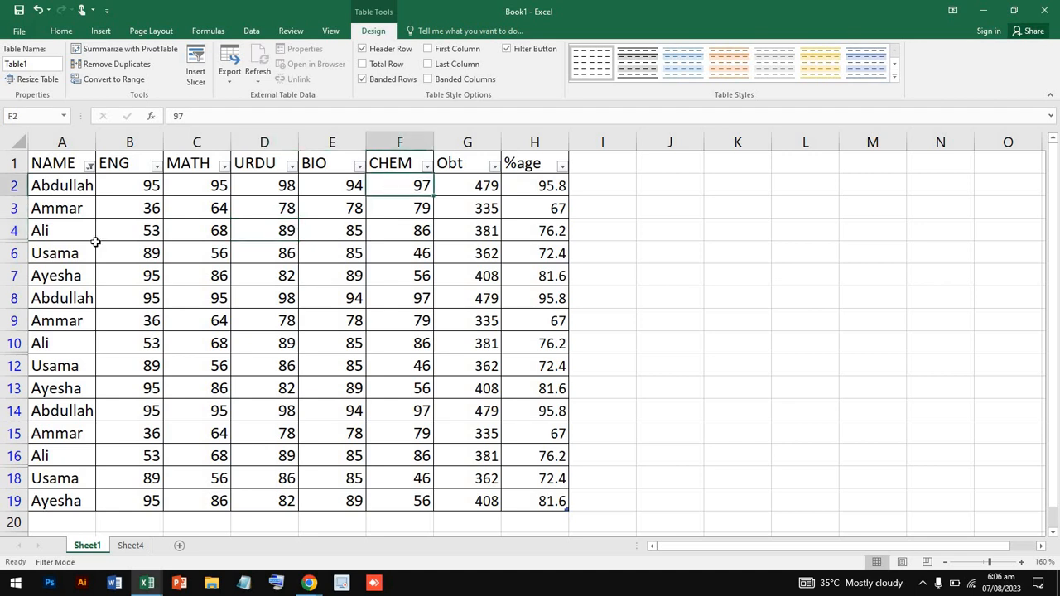
left_click(89, 167)
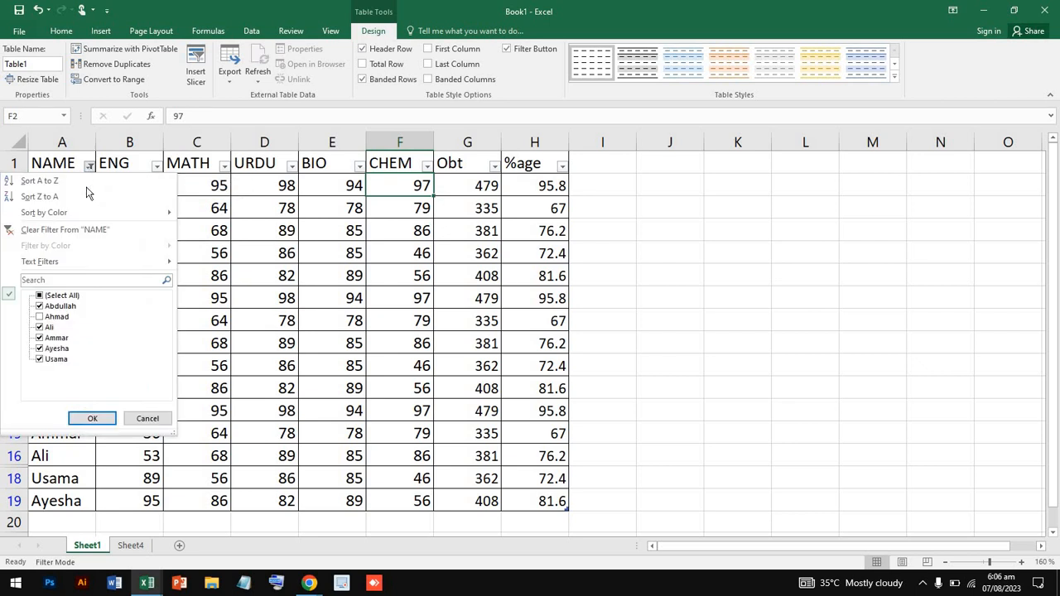
left_click(82, 182)
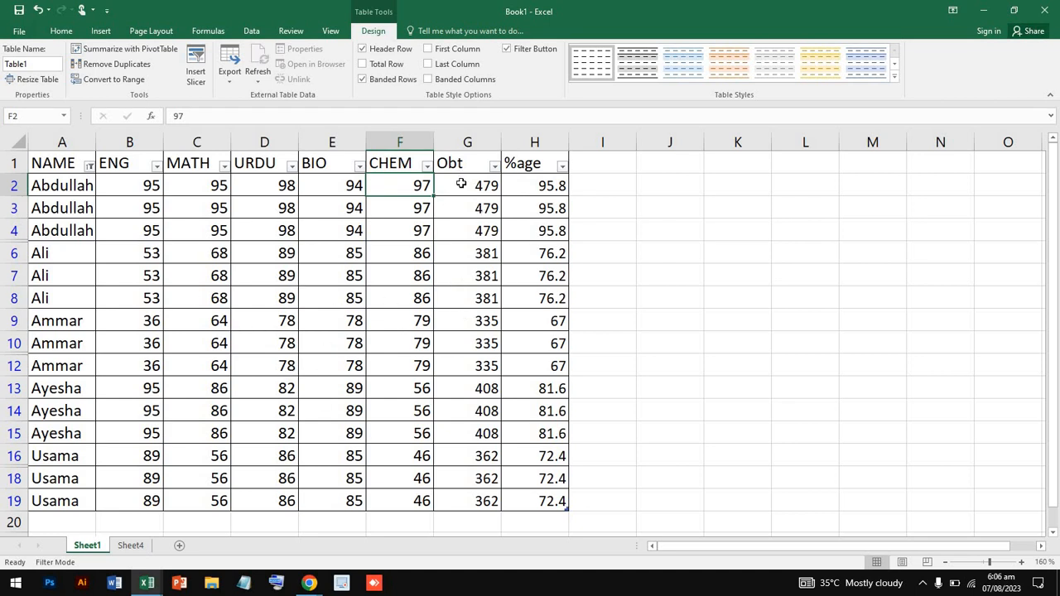
Copy the range B2:H19, covering the subject marks, Obt and %age columns
left_click(461, 183)
left_click(534, 180)
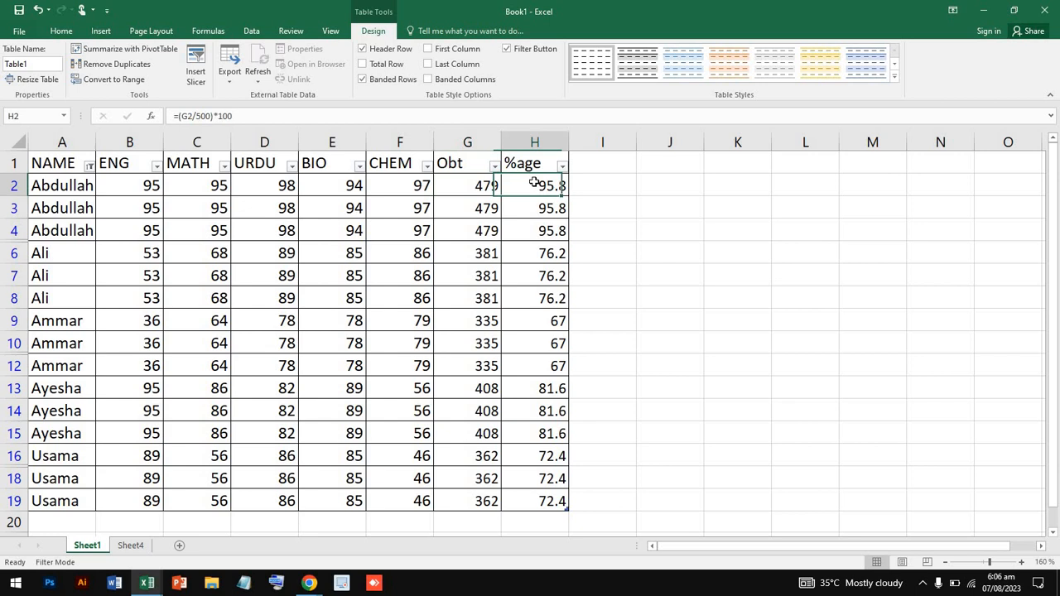
left_click(463, 187)
left_click(538, 185)
left_click_drag(139, 186, 523, 501)
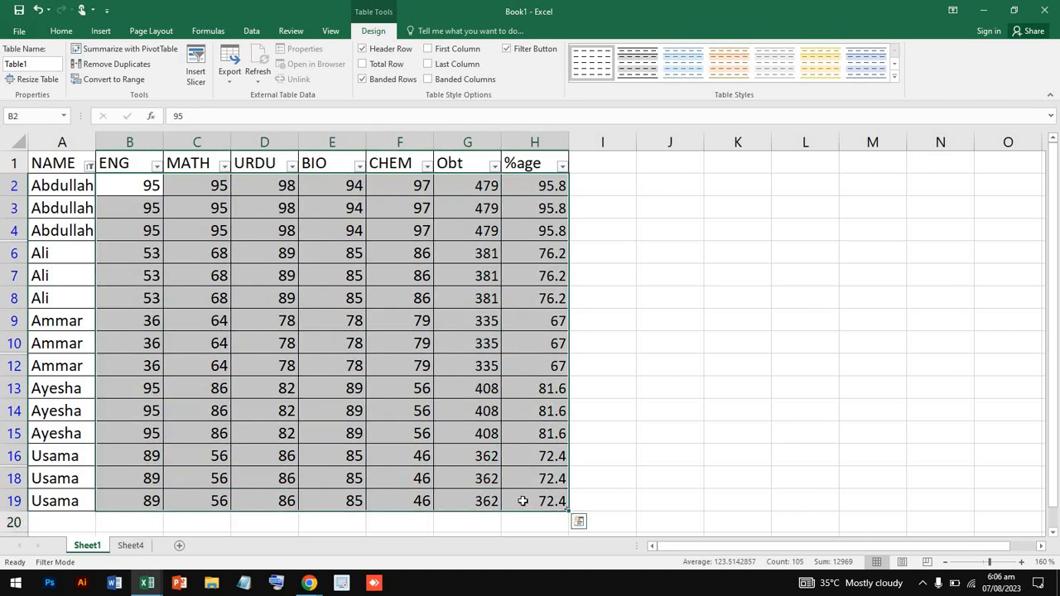
key("ctrl+c")
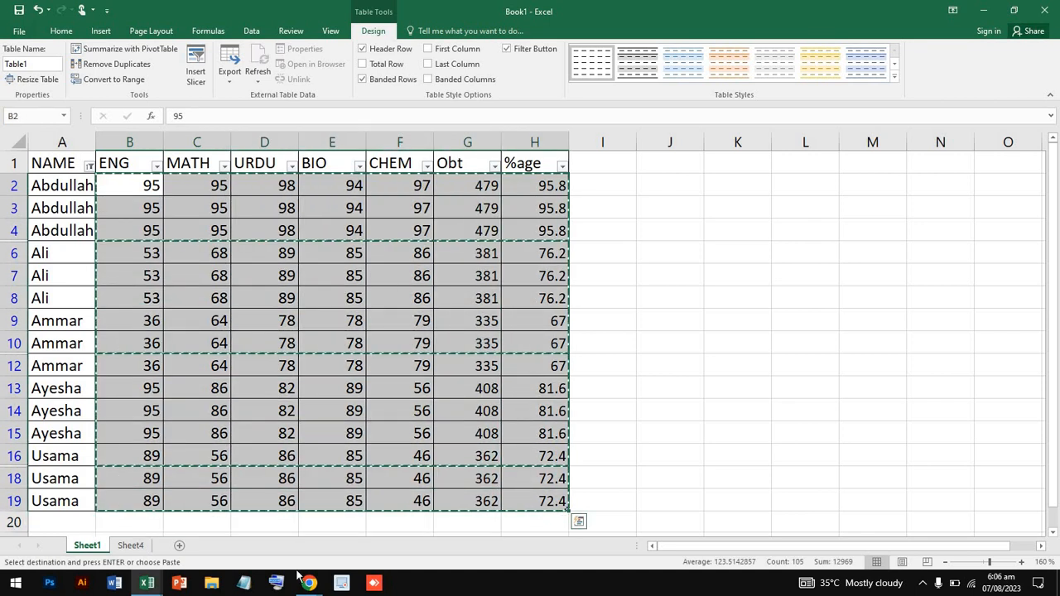
Format the range A1:F13 on Sheet4 as a table with the plain unshaded style, leaving the option for existing headers off
left_click(131, 546)
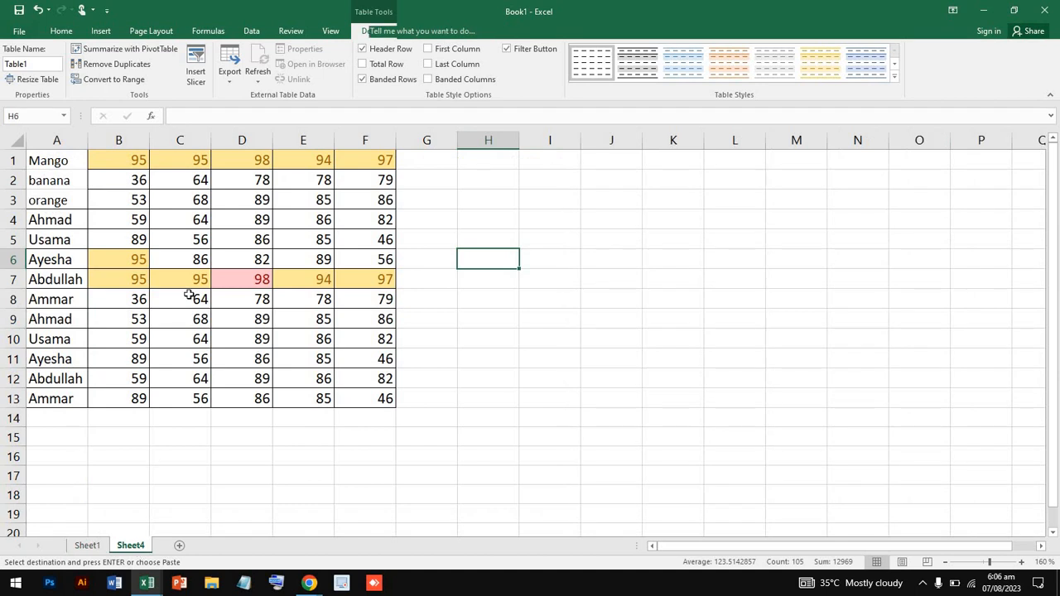
left_click(50, 177)
left_click(51, 160)
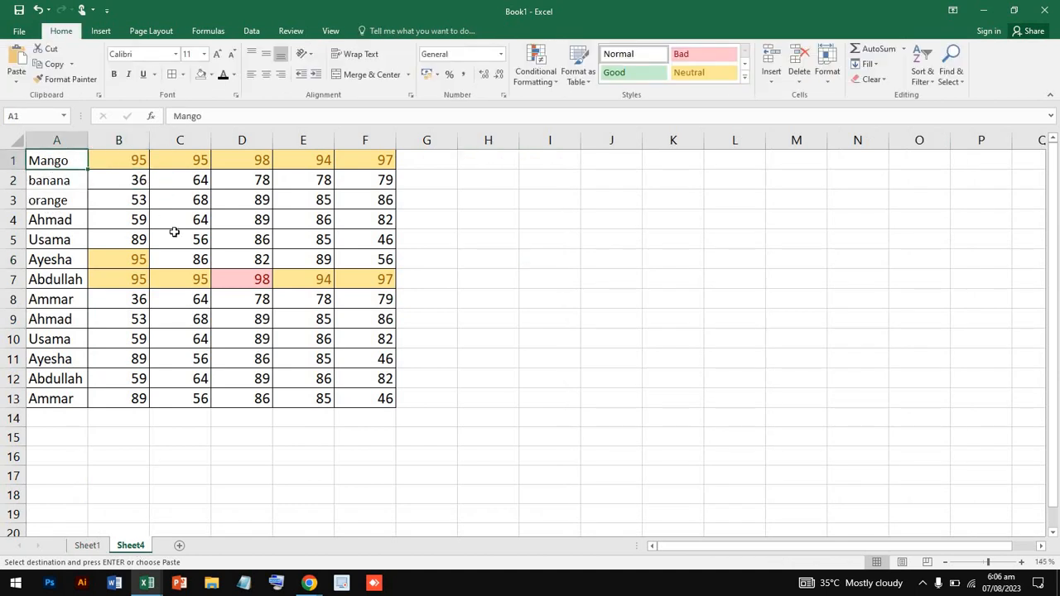
left_click_drag(173, 232, 250, 360)
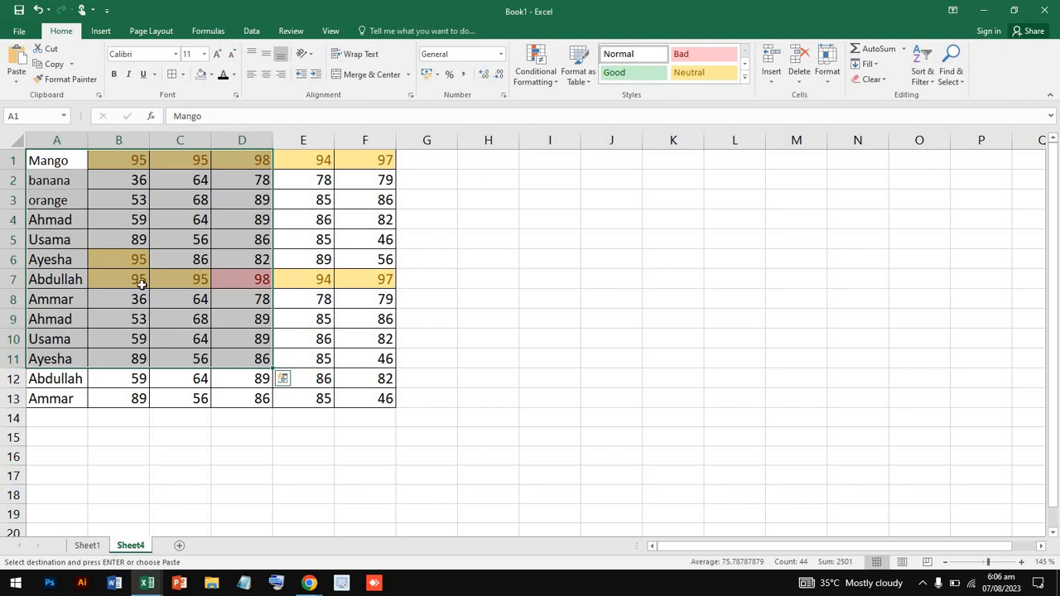
left_click_drag(69, 160, 373, 404)
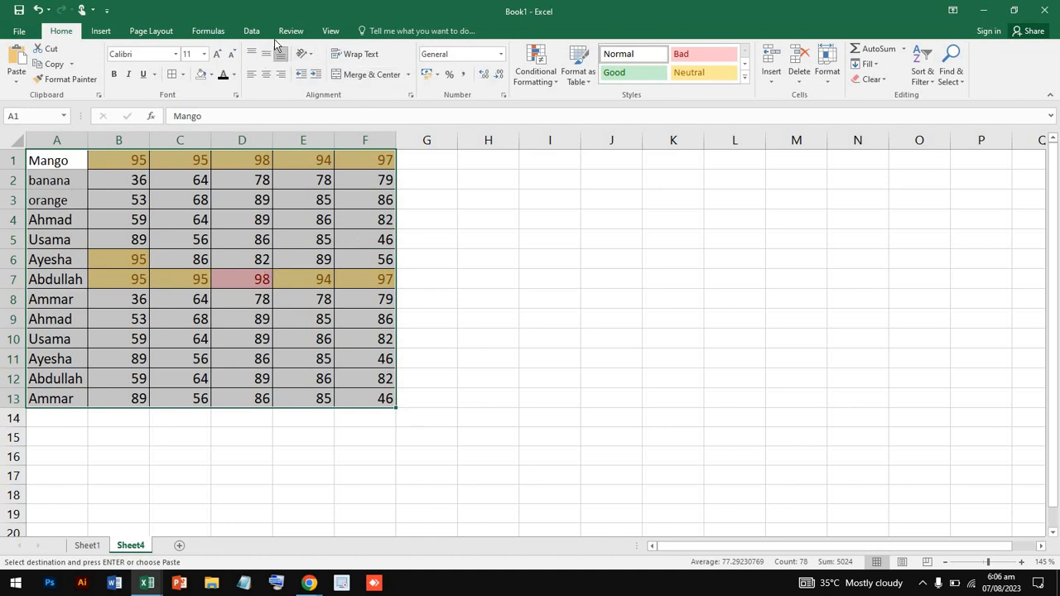
left_click(578, 73)
left_click(578, 118)
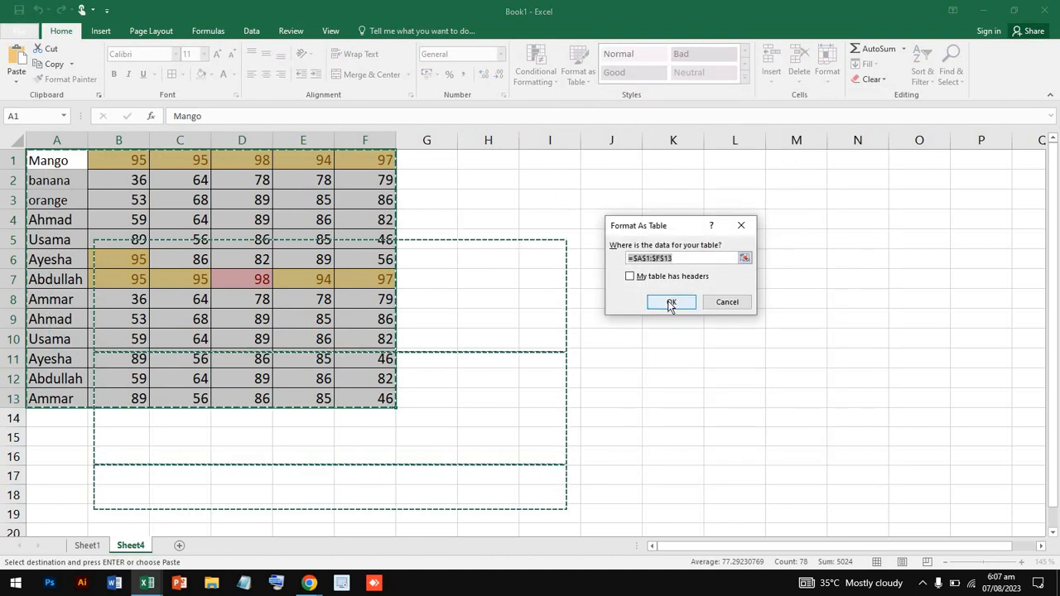
left_click(672, 301)
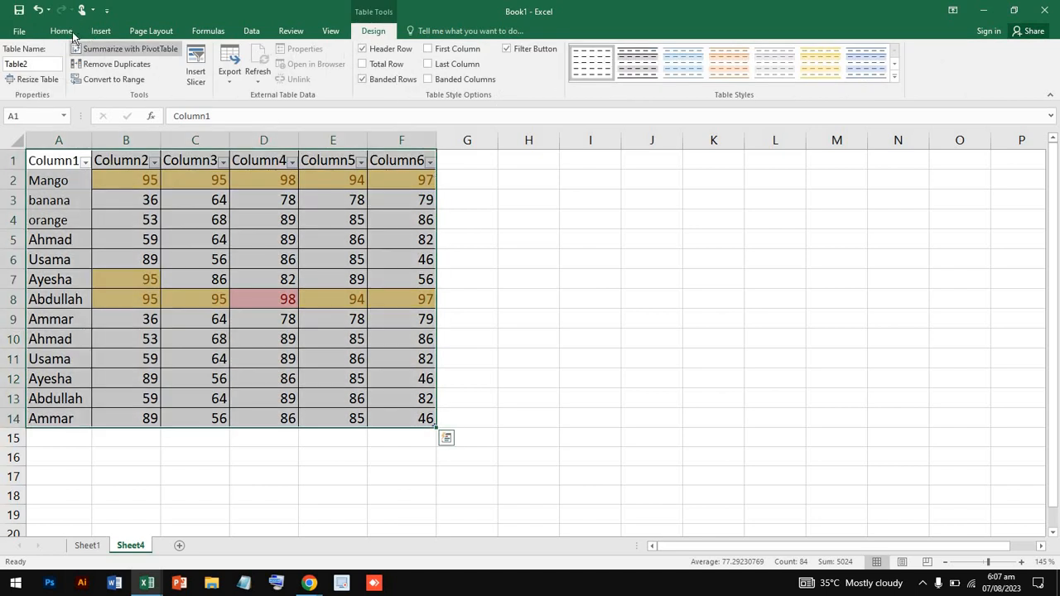
Clear the conditional formatting rules from all cells of the Sheet4 table
left_click(61, 31)
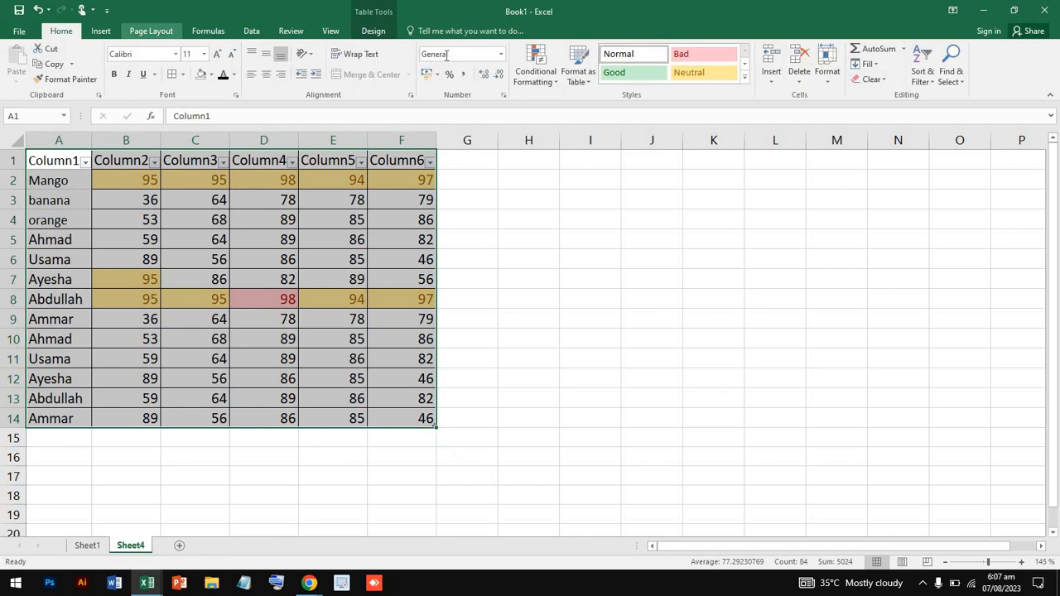
left_click(539, 85)
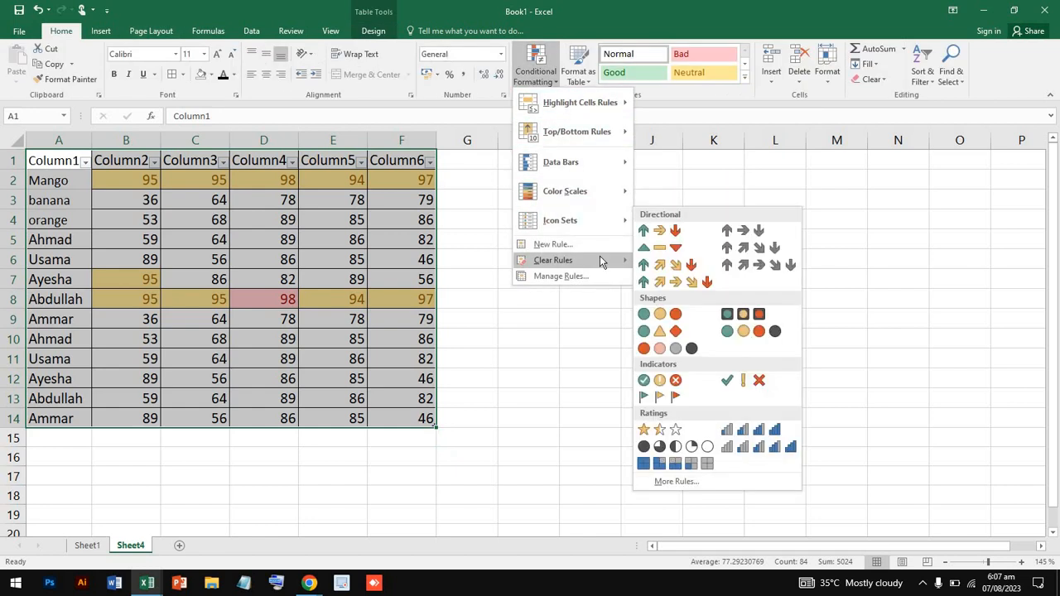
mouse_move(600, 259)
left_click(682, 262)
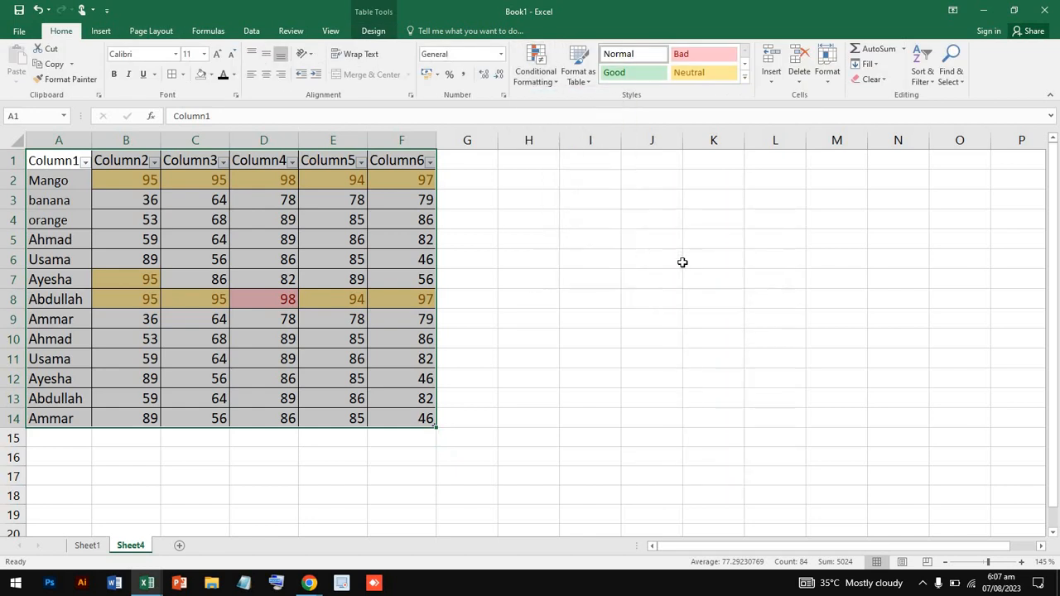
left_click(453, 277)
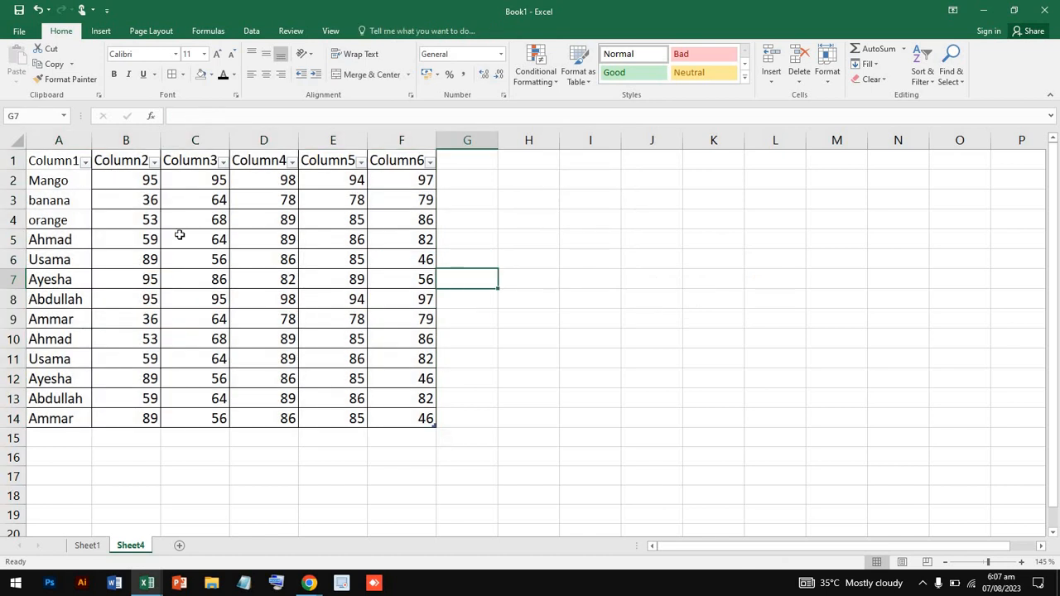
Sort the Sheet4 table by Column1 from A to Z and re-sort it by Column2 from smallest to largest
left_click(86, 162)
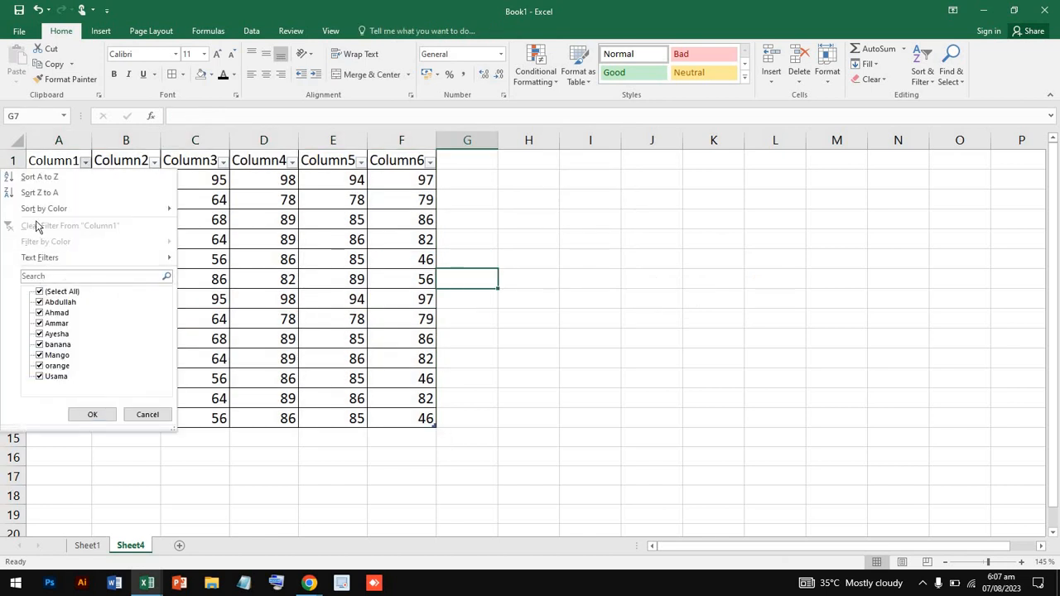
left_click(26, 177)
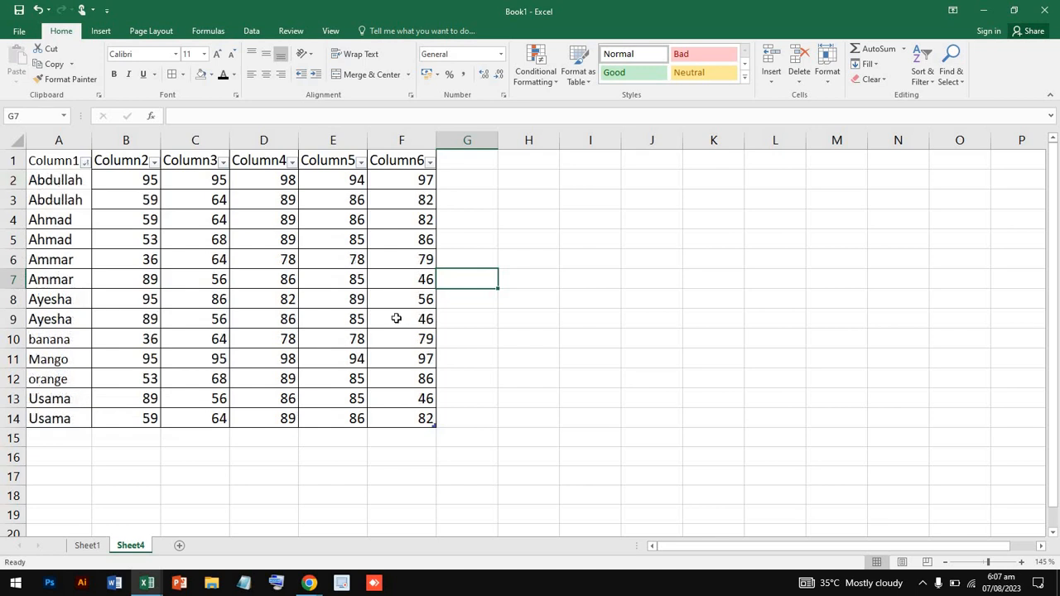
left_click(495, 239)
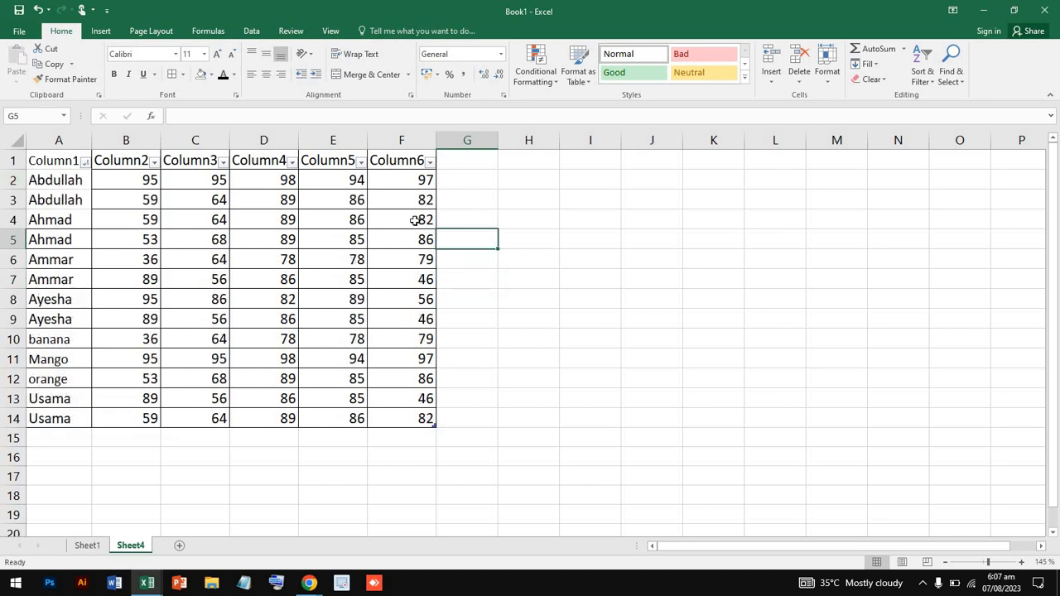
left_click(154, 162)
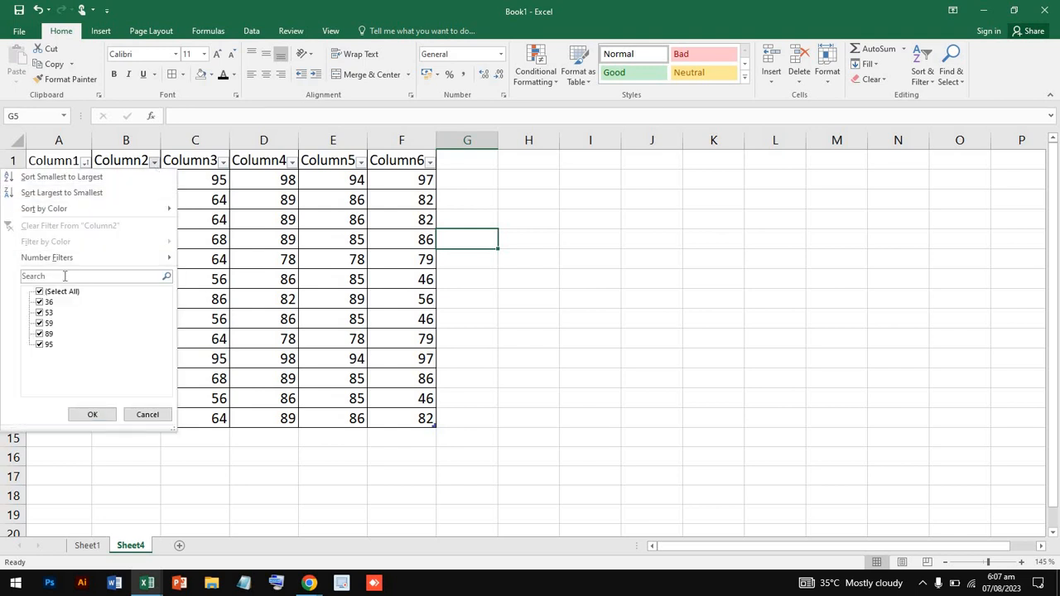
left_click(93, 178)
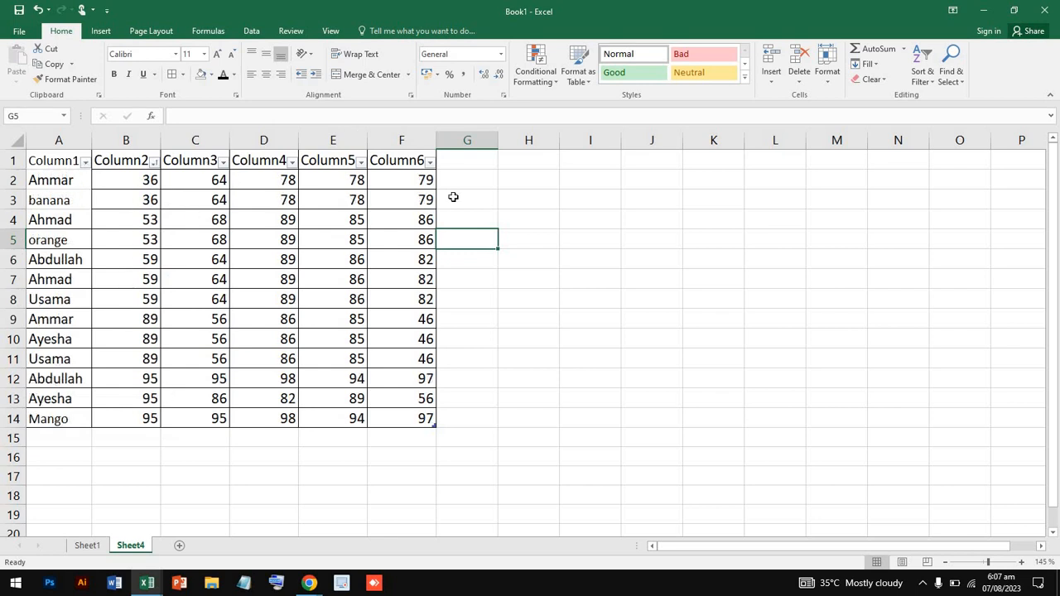
left_click(204, 177)
left_click(203, 140)
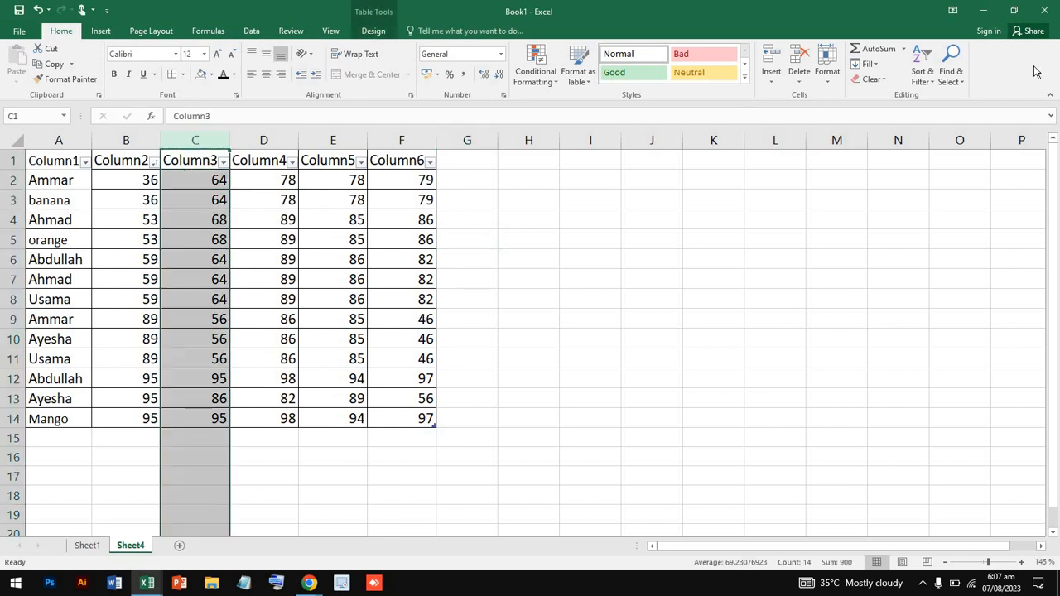
left_click(950, 73)
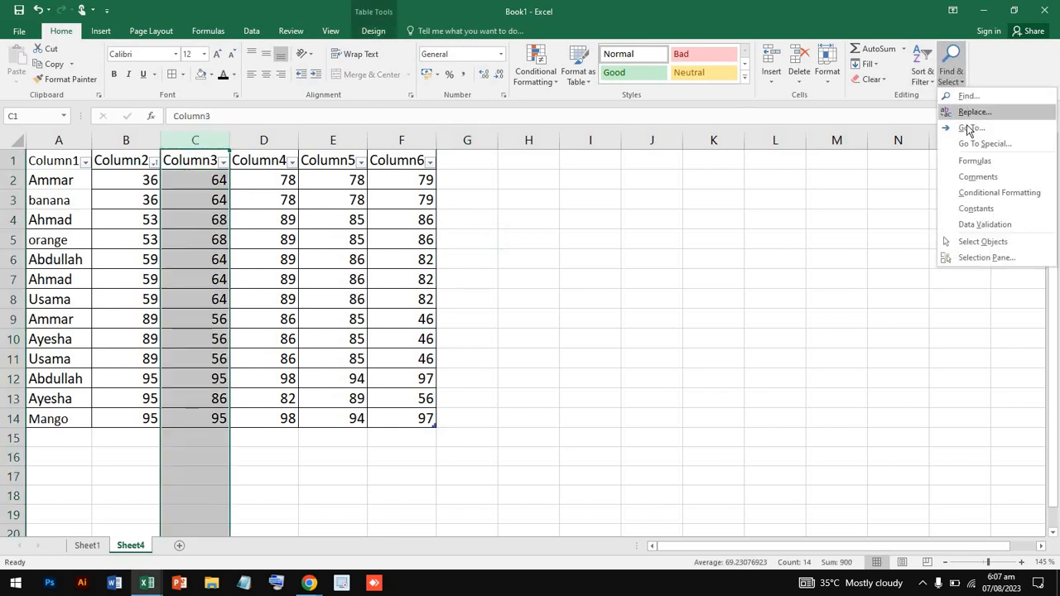
left_click(920, 76)
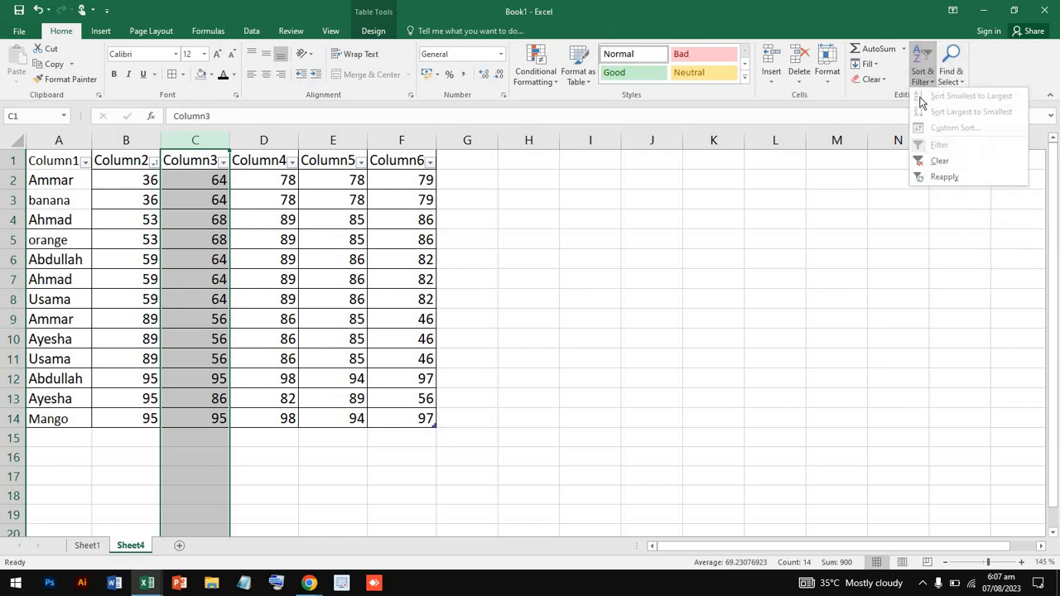
left_click(701, 207)
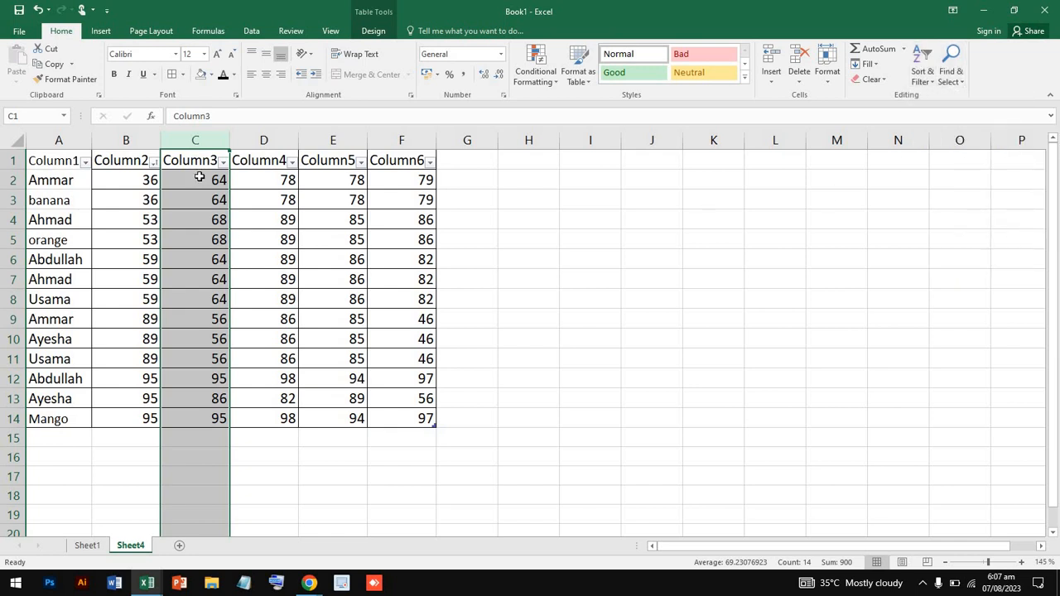
left_click(199, 176)
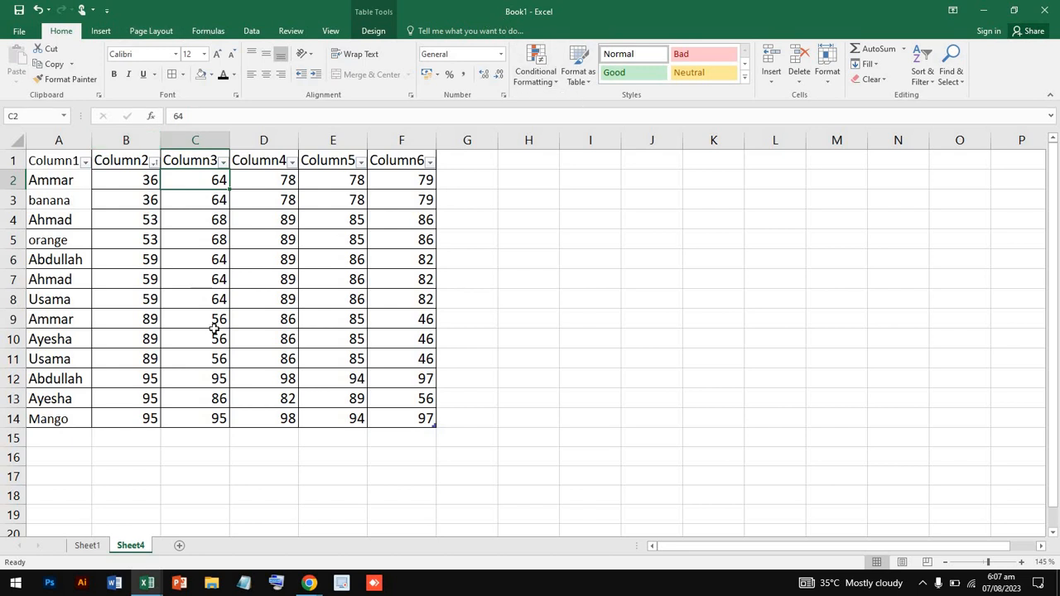
Create a PivotTable from the student marks table on Sheet1, placing it on a new worksheet
left_click(87, 545)
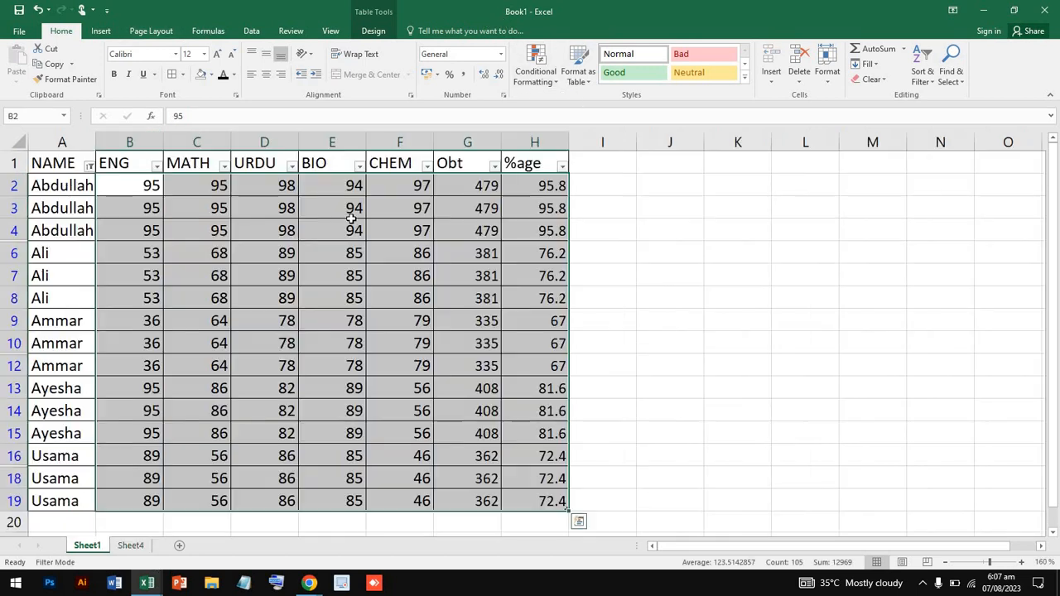
left_click(577, 68)
left_click(126, 118)
left_click(373, 33)
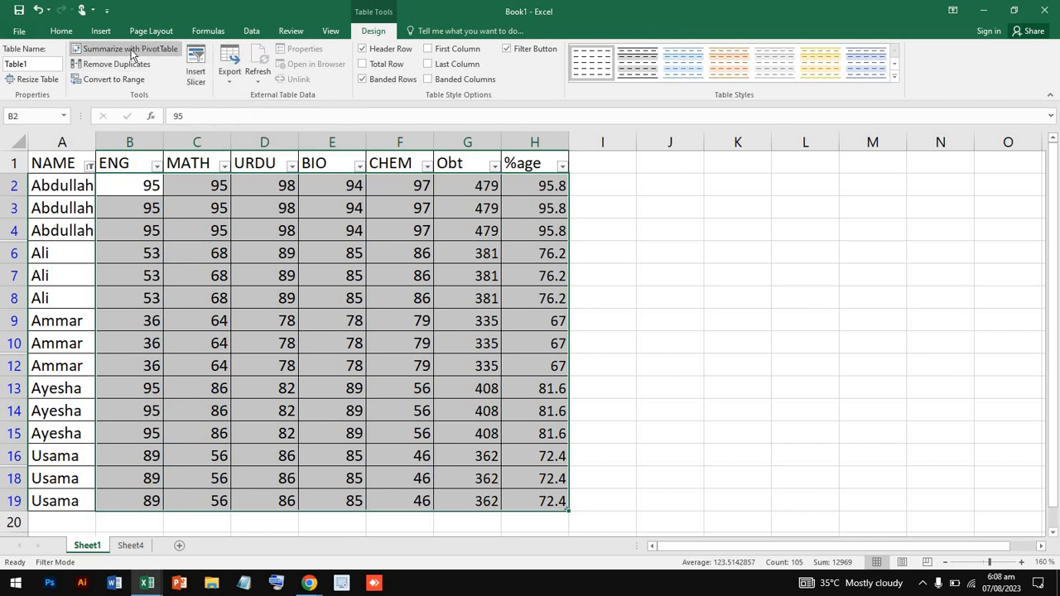
left_click(165, 53)
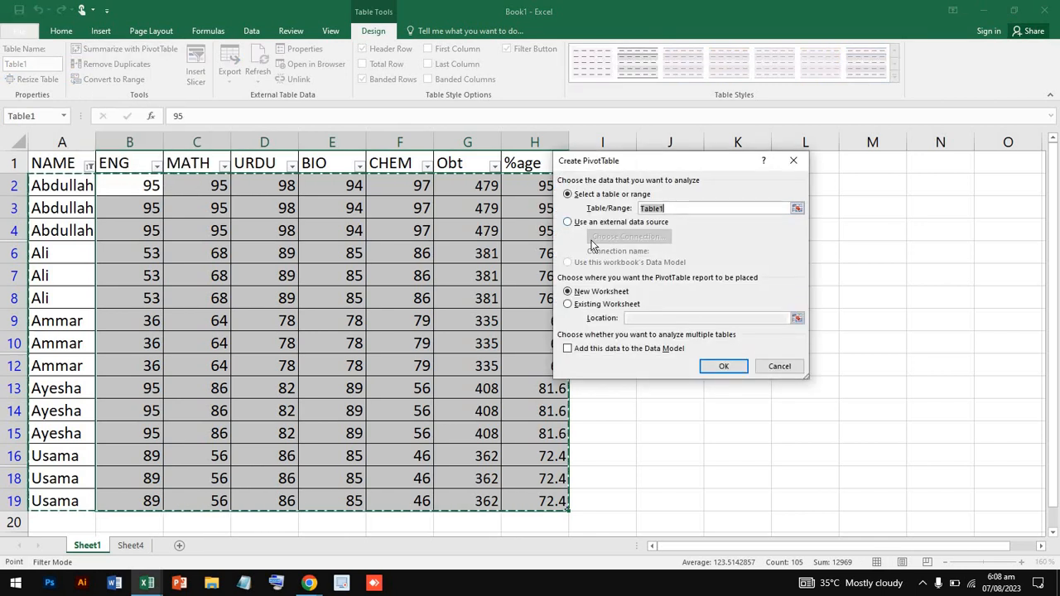
left_click(724, 367)
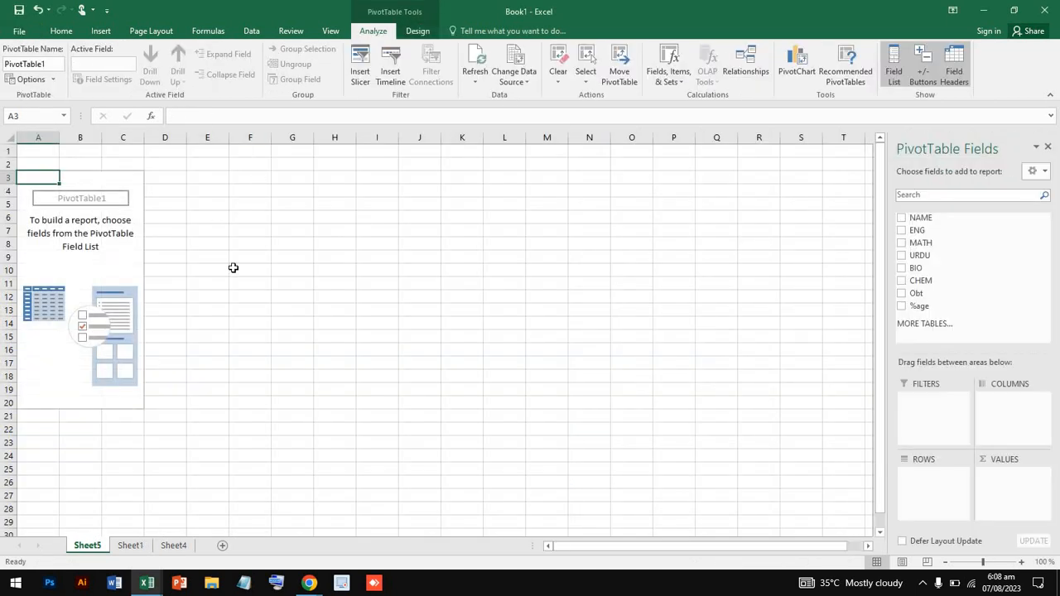
Hide the field list of the empty PivotTable
left_click(721, 404)
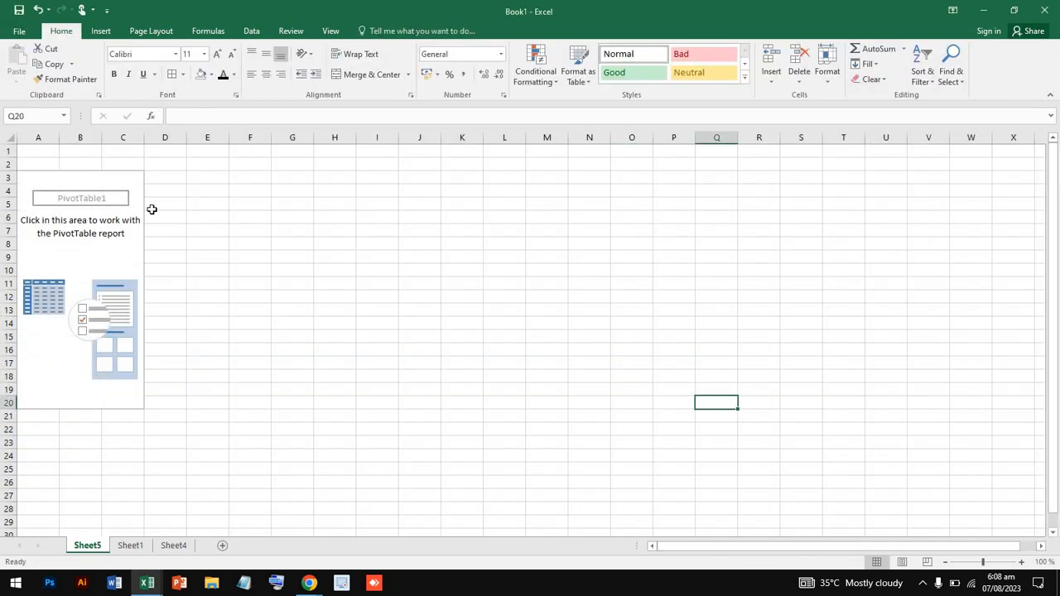
left_click(109, 255)
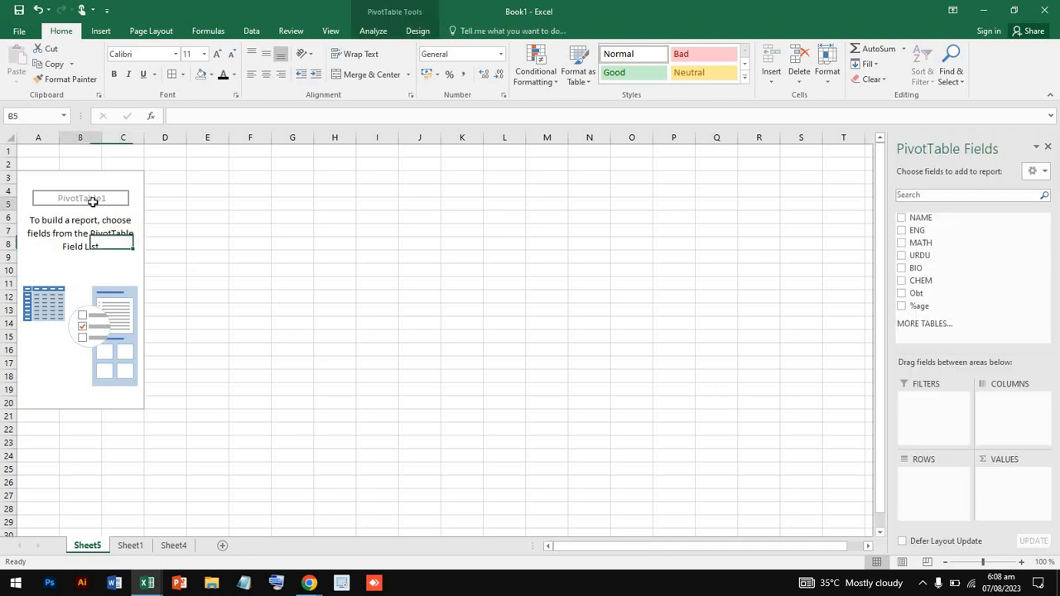
left_click_drag(926, 268, 954, 360)
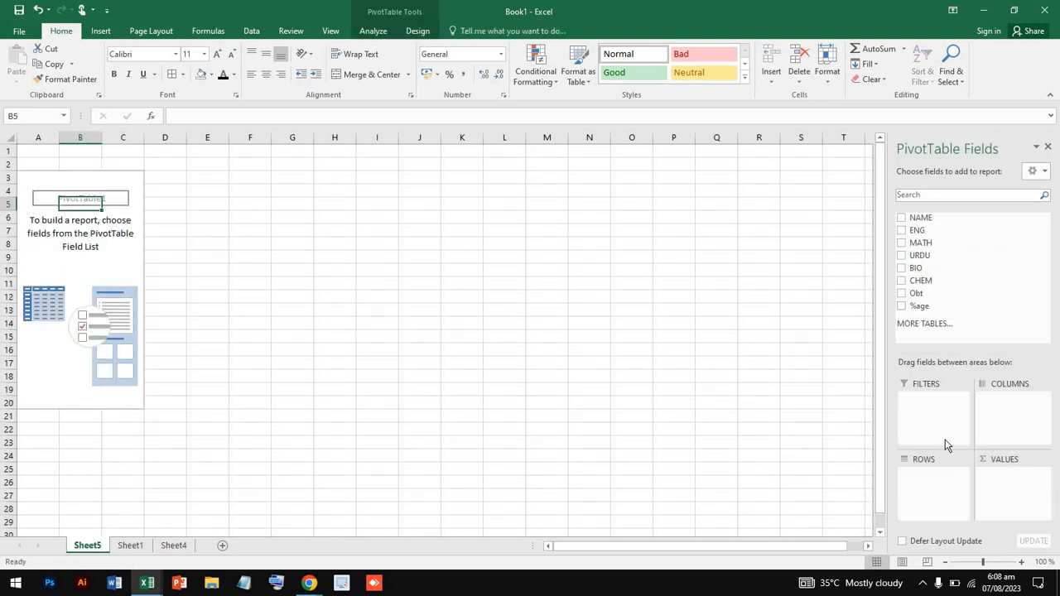
left_click(1048, 149)
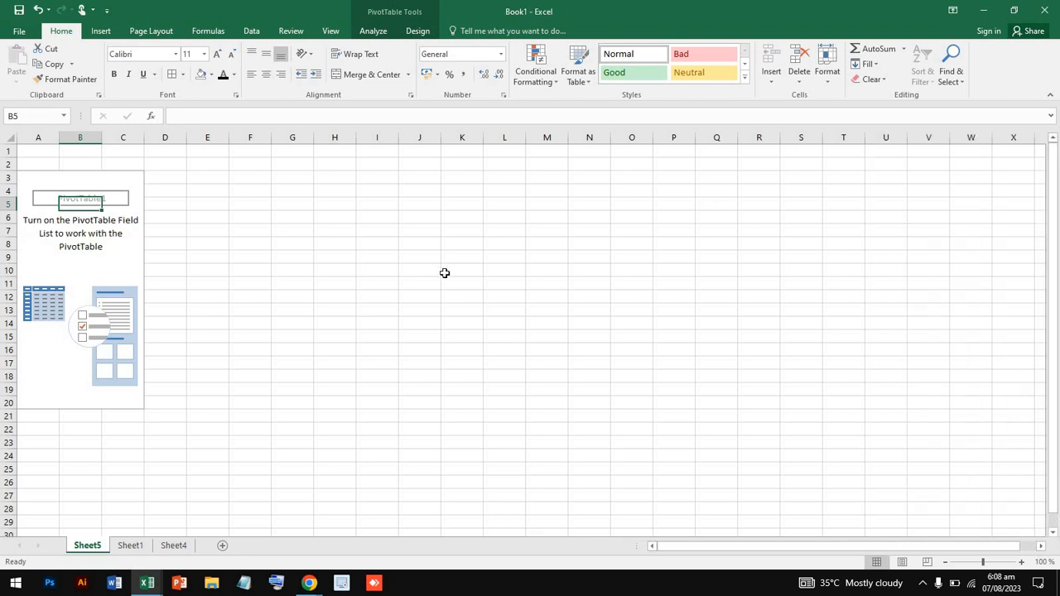
left_click(50, 147)
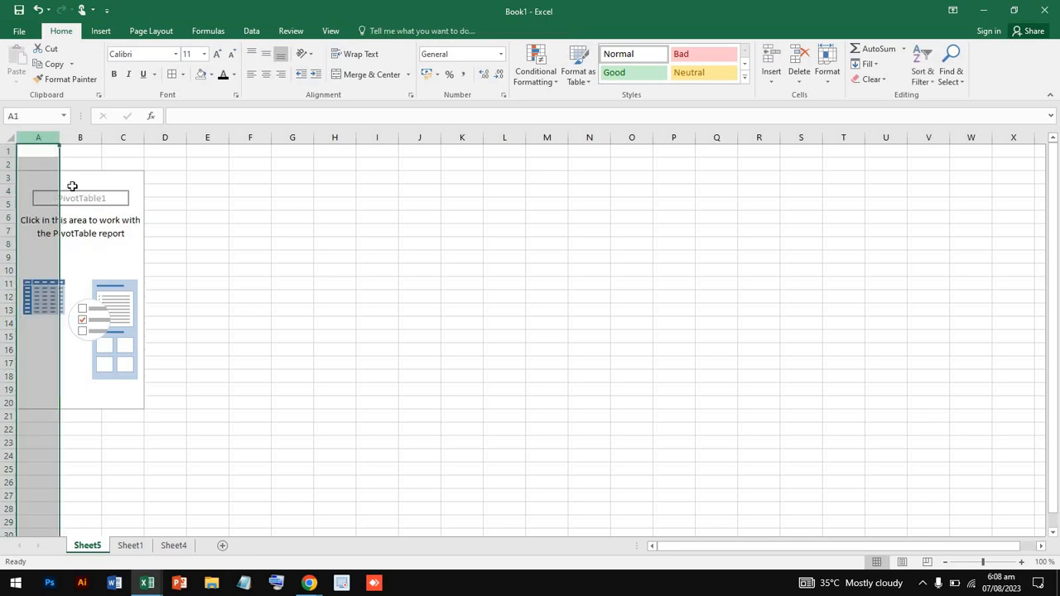
left_click(173, 250)
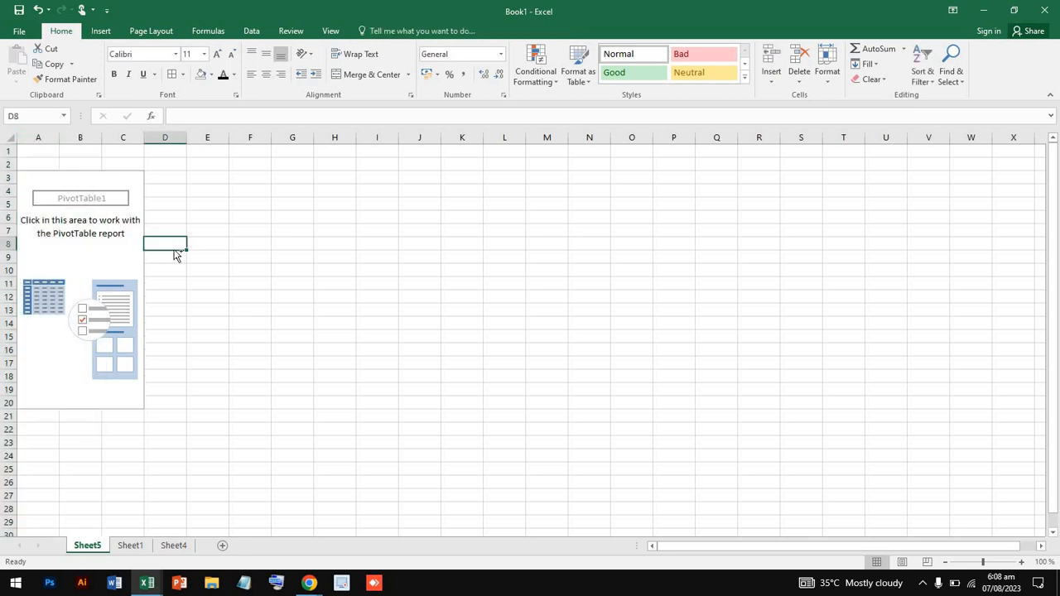
Undo the Column2 sort of the Sheet4 table and run Remove Duplicates on all six of its columns
key("ctrl+z")
key("ctrl+z")
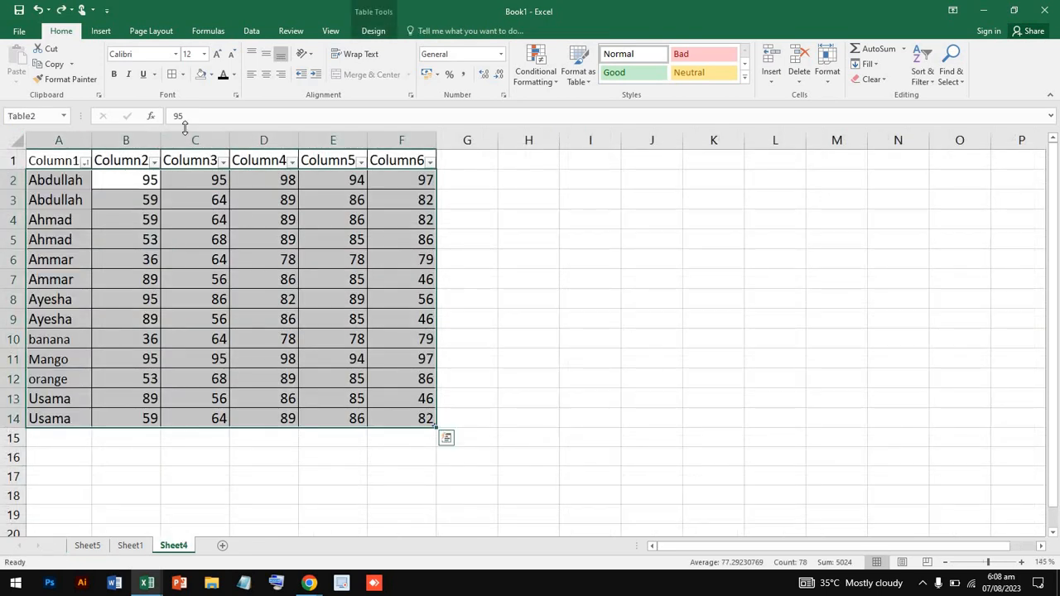
left_click(373, 31)
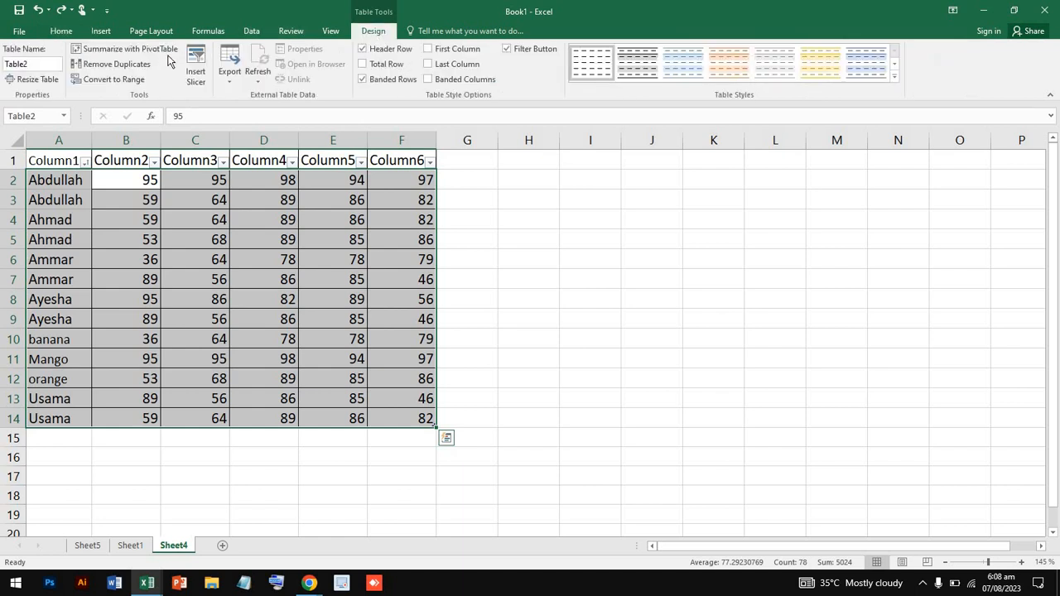
left_click(116, 63)
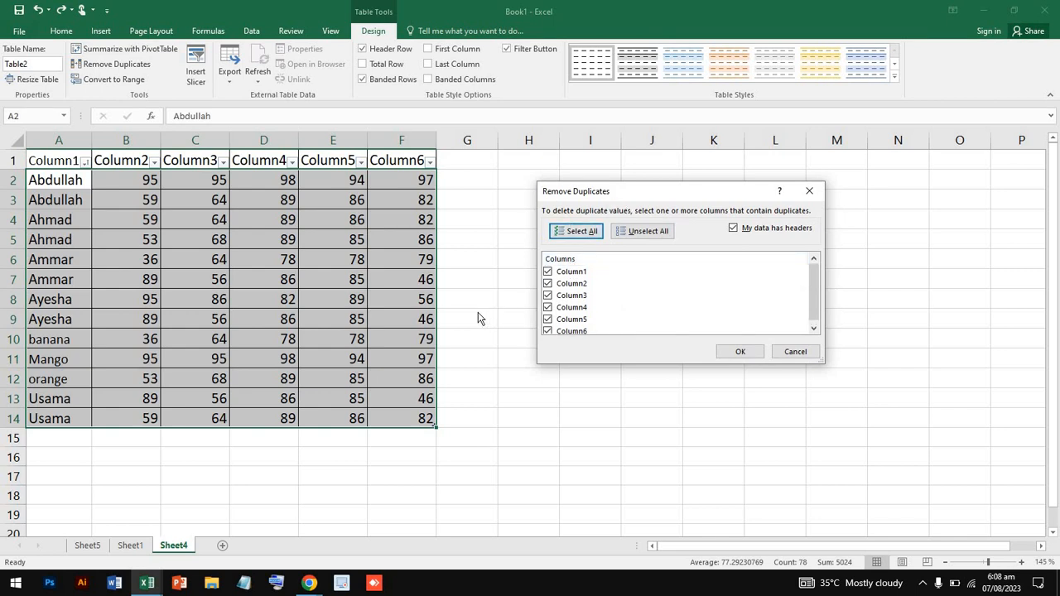
left_click(739, 352)
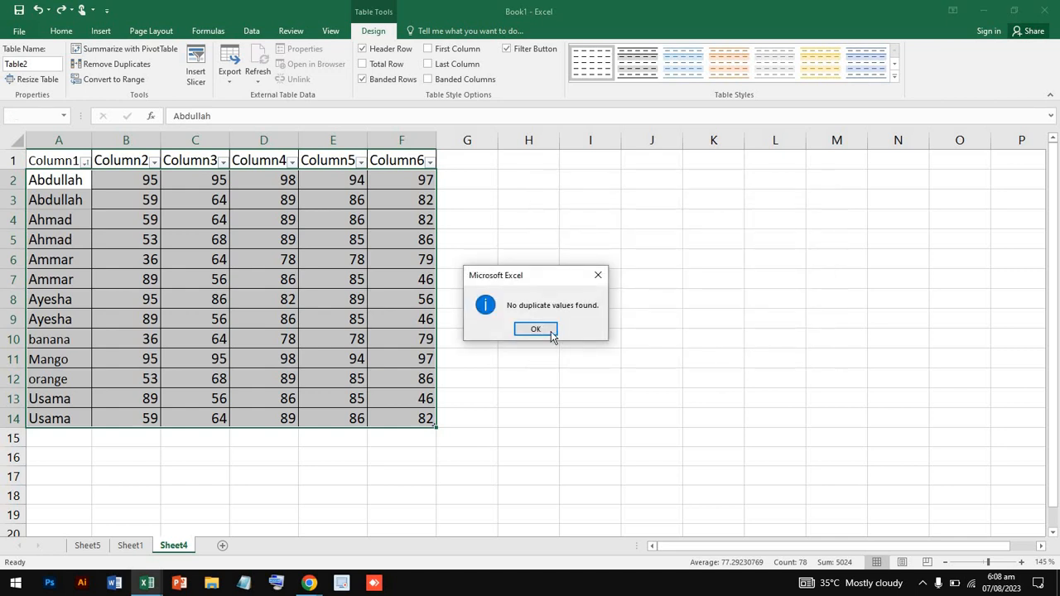
left_click(536, 329)
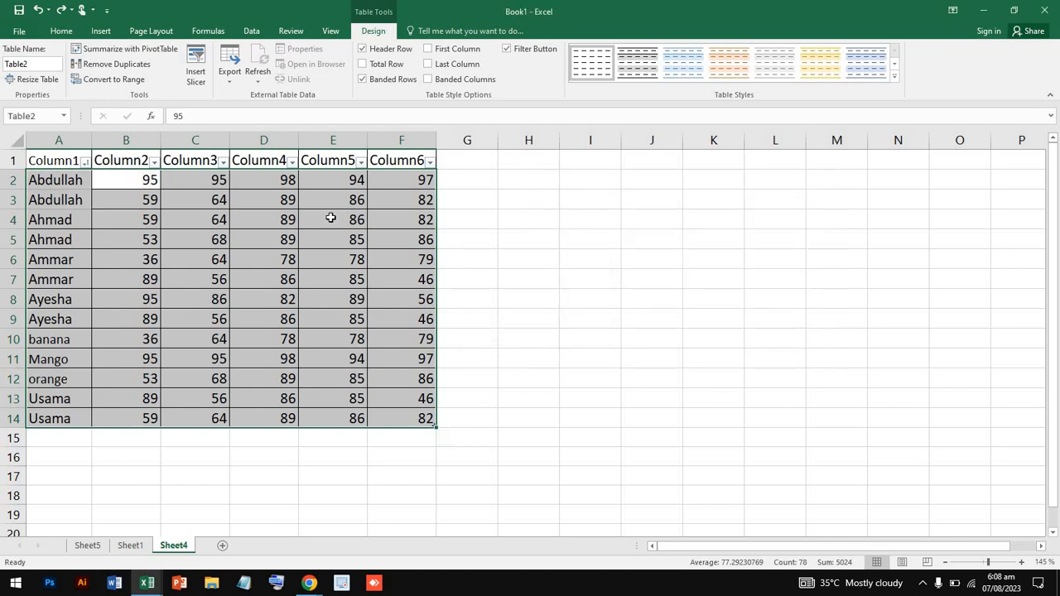
left_click(165, 342)
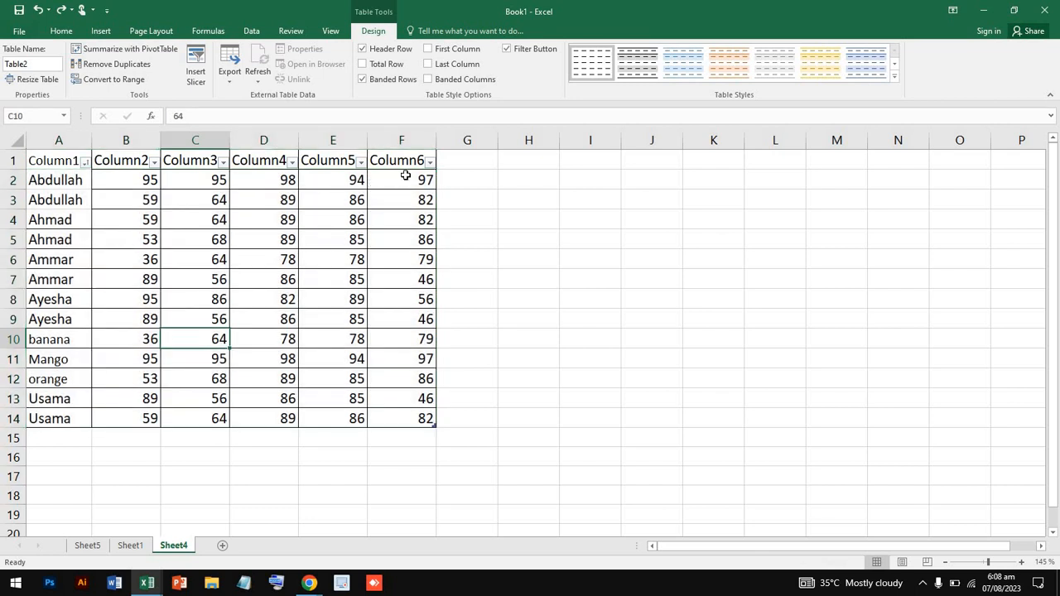
left_click_drag(134, 198, 403, 427)
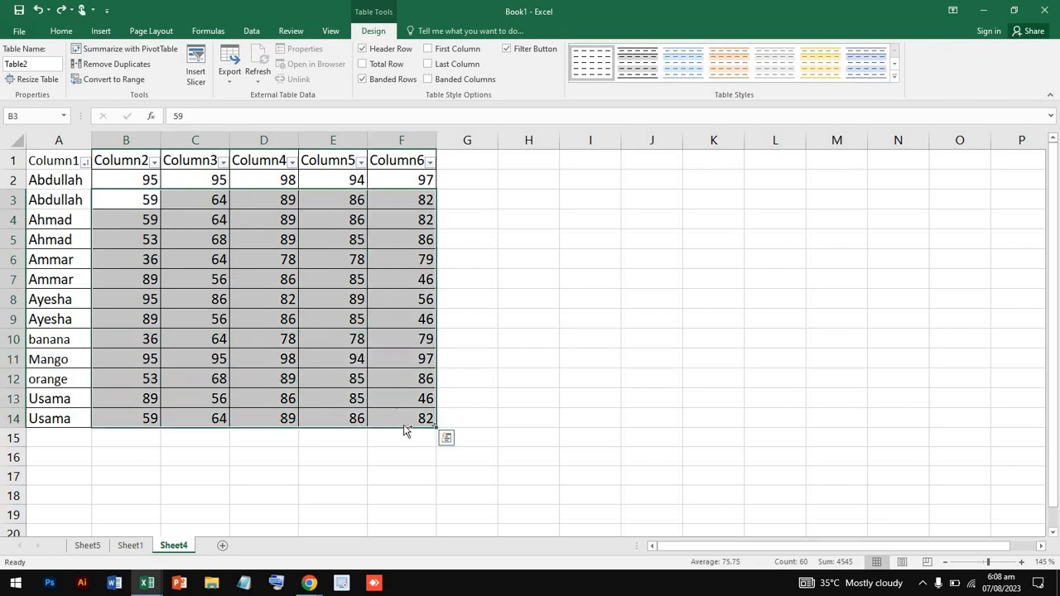
key("ctrl+c")
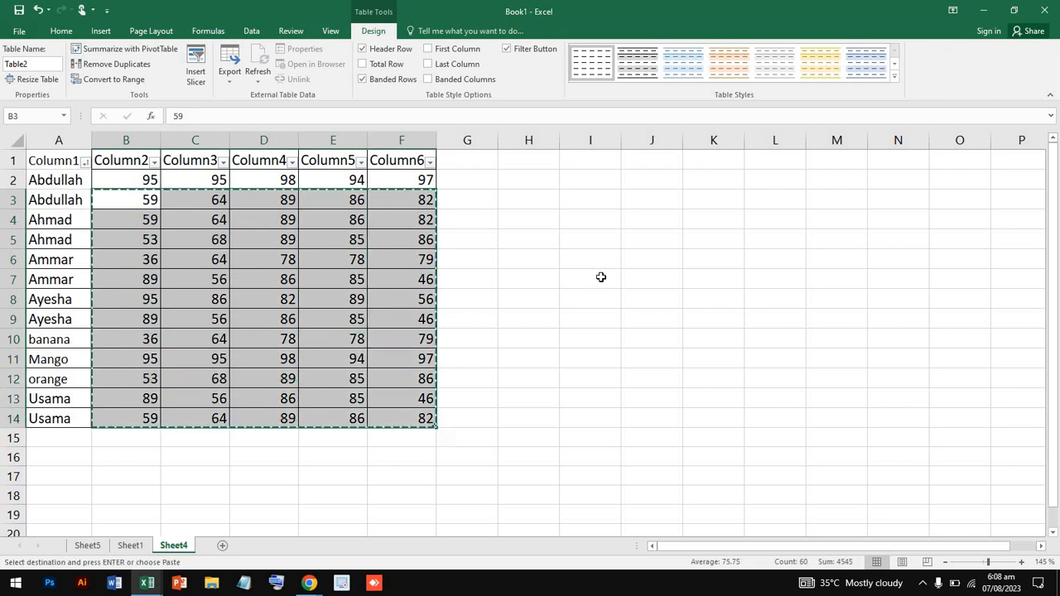
key("ctrl+q")
double_click(592, 279)
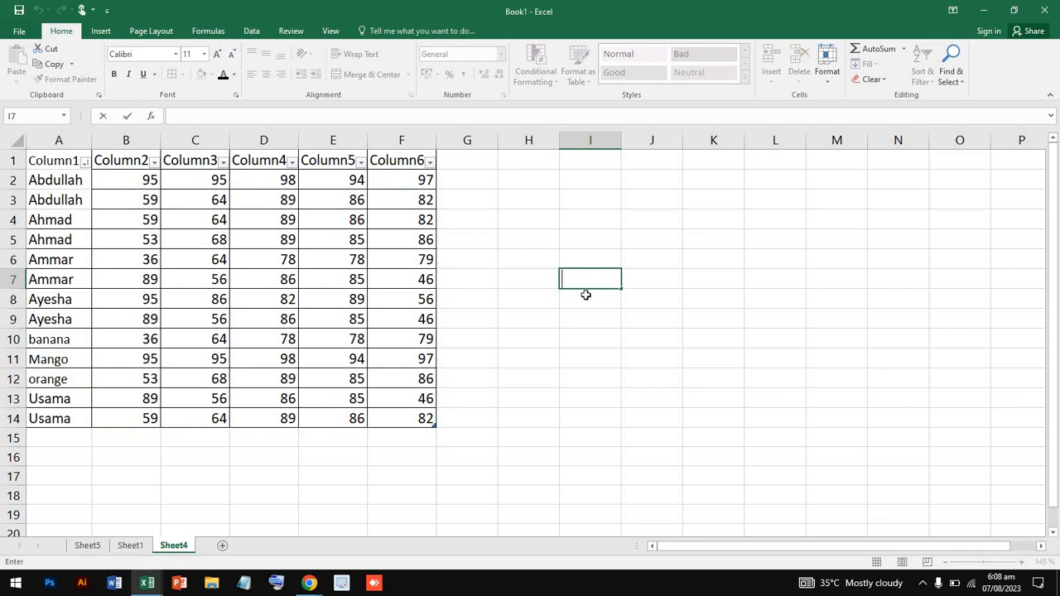
left_click(586, 294)
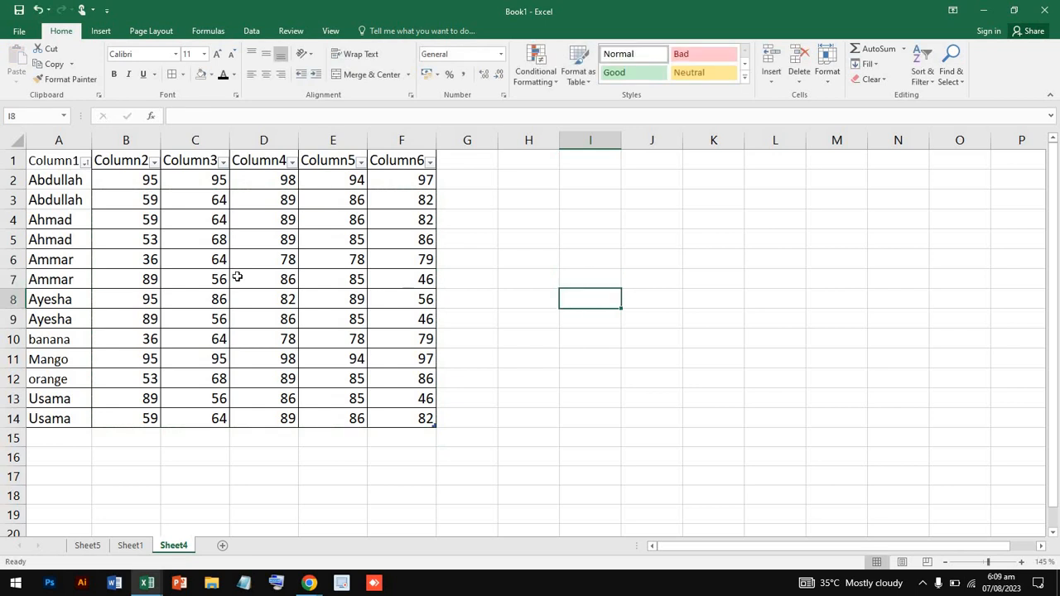
Copy the marks in B4:F14 on Sheet4 and paste them starting at cell I8
left_click_drag(122, 219, 377, 418)
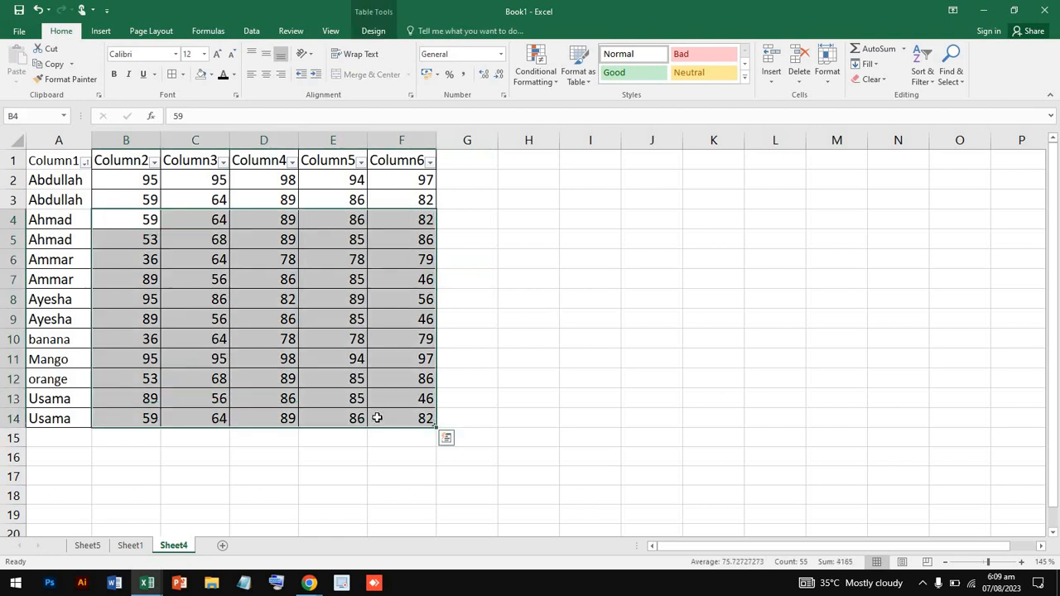
key("ctrl+c")
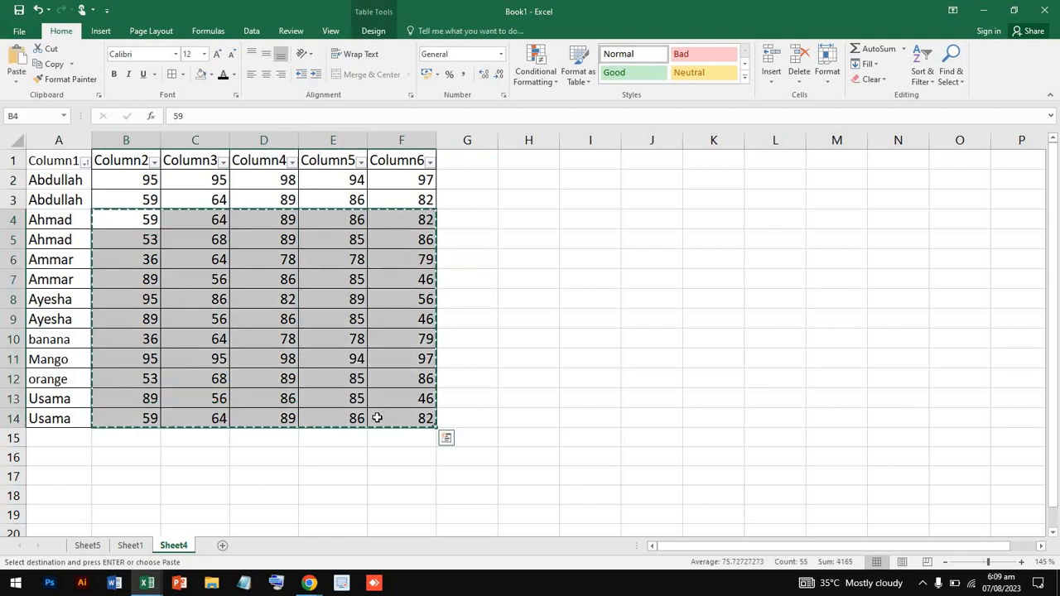
left_click(577, 292)
key("ctrl+v")
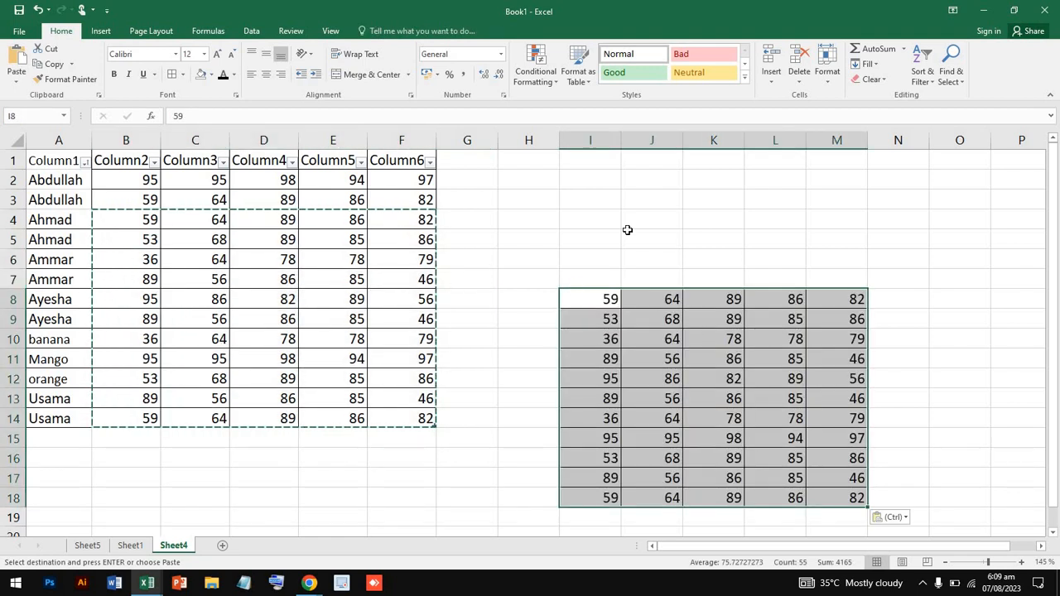
Format the pasted range I8:M18 as a table with the light black banded style, leaving the option for existing headers off
scroll(633, 227, "down", 2)
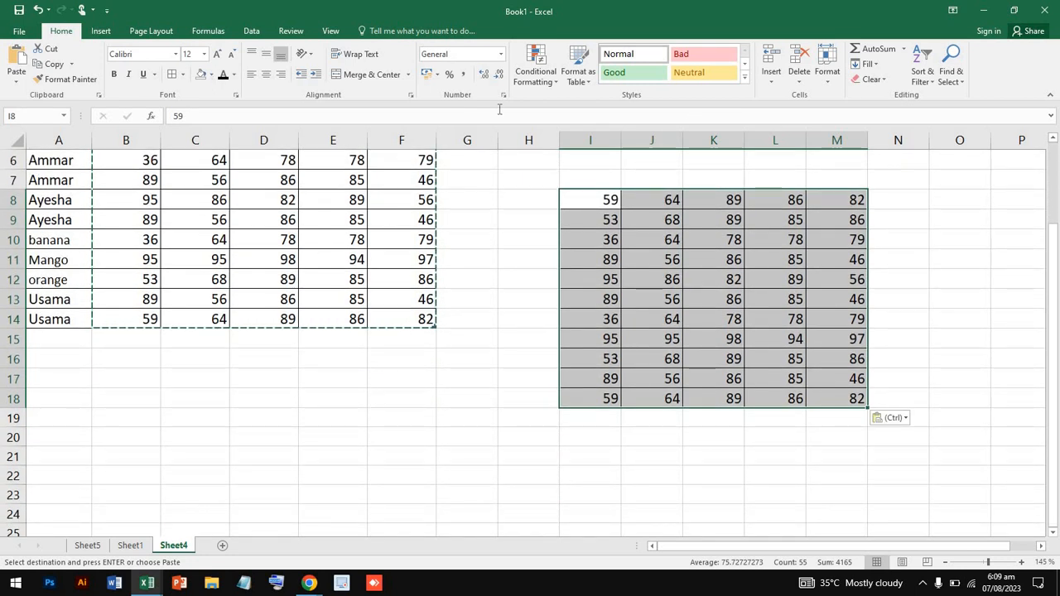
left_click(577, 68)
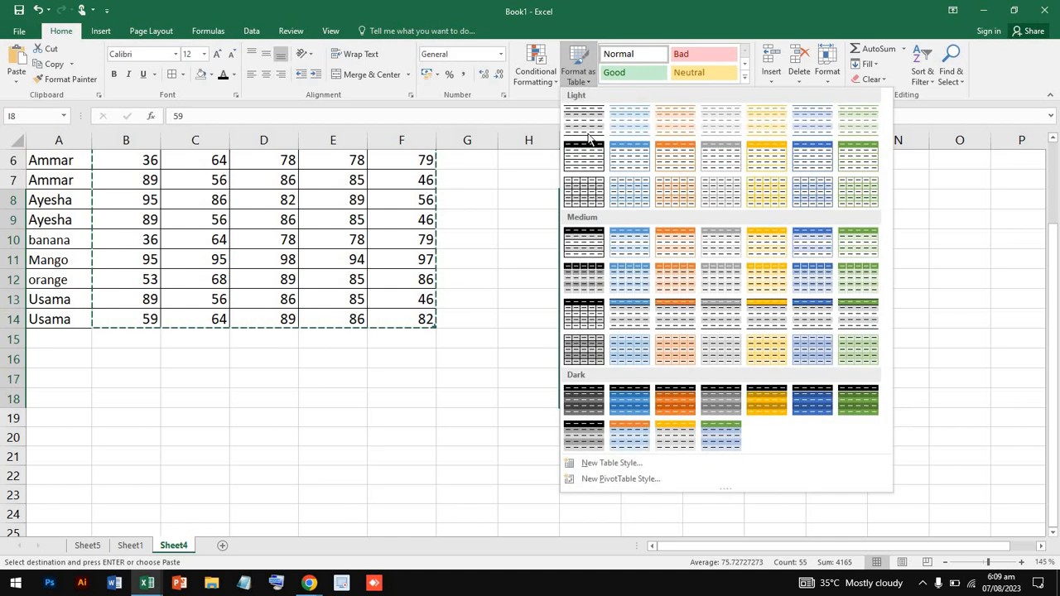
left_click(585, 110)
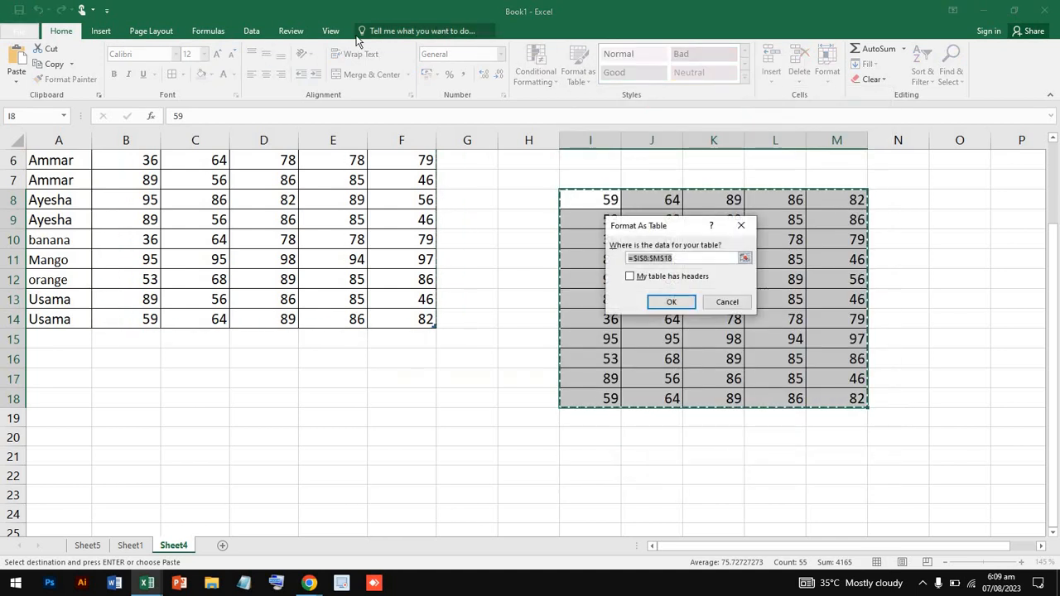
left_click(673, 302)
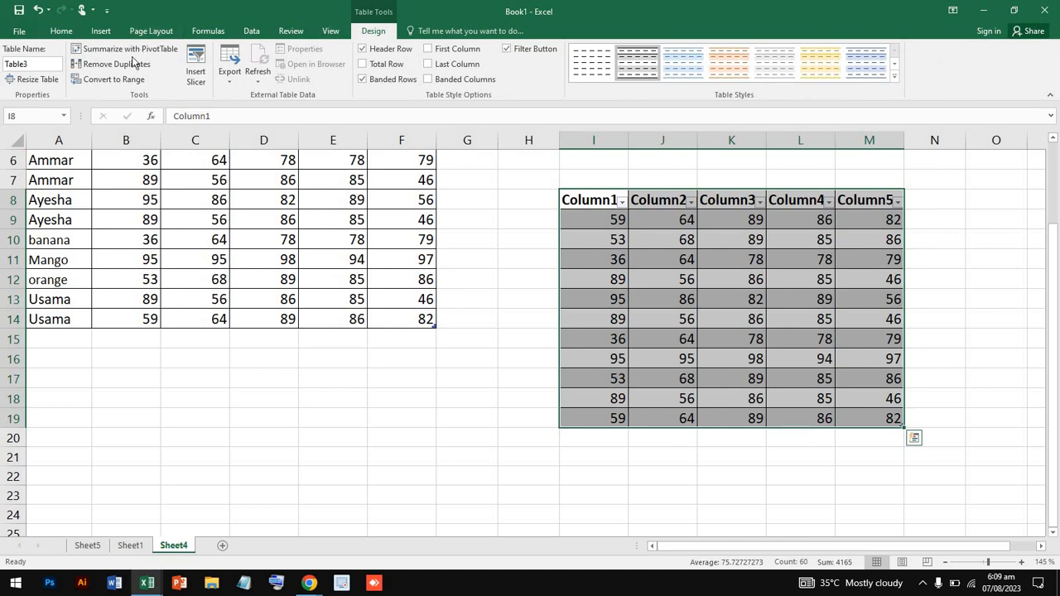
Remove duplicate rows from the new marks table, comparing Column1 through Column5
left_click(116, 64)
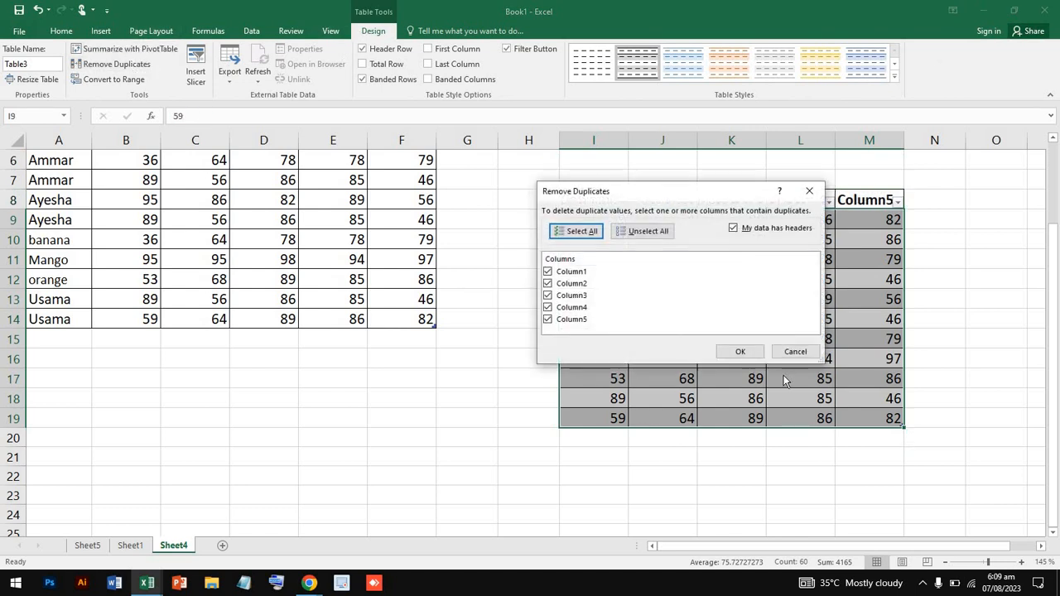
left_click(740, 351)
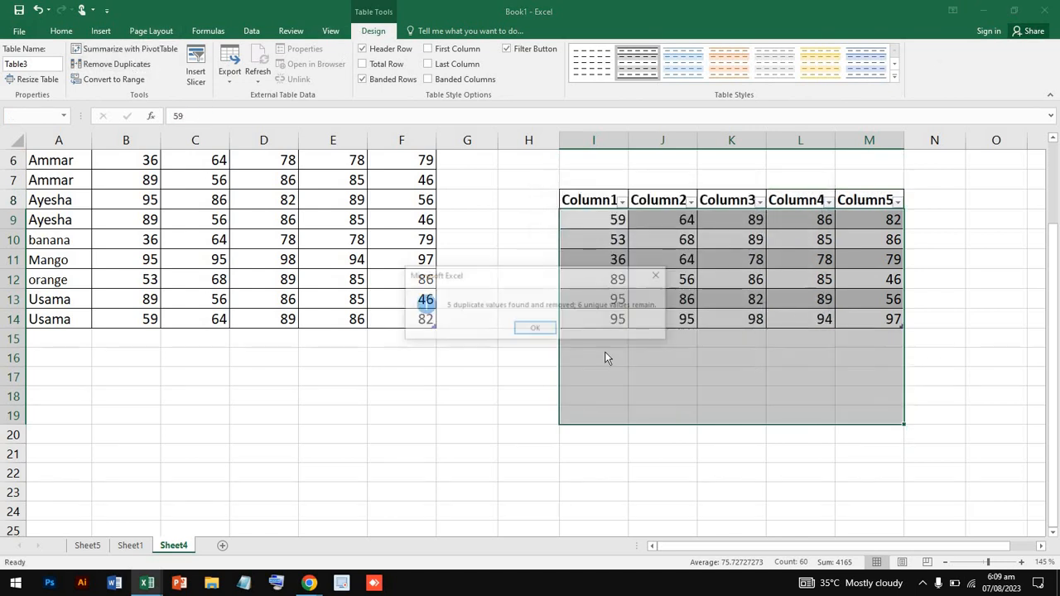
left_click(534, 330)
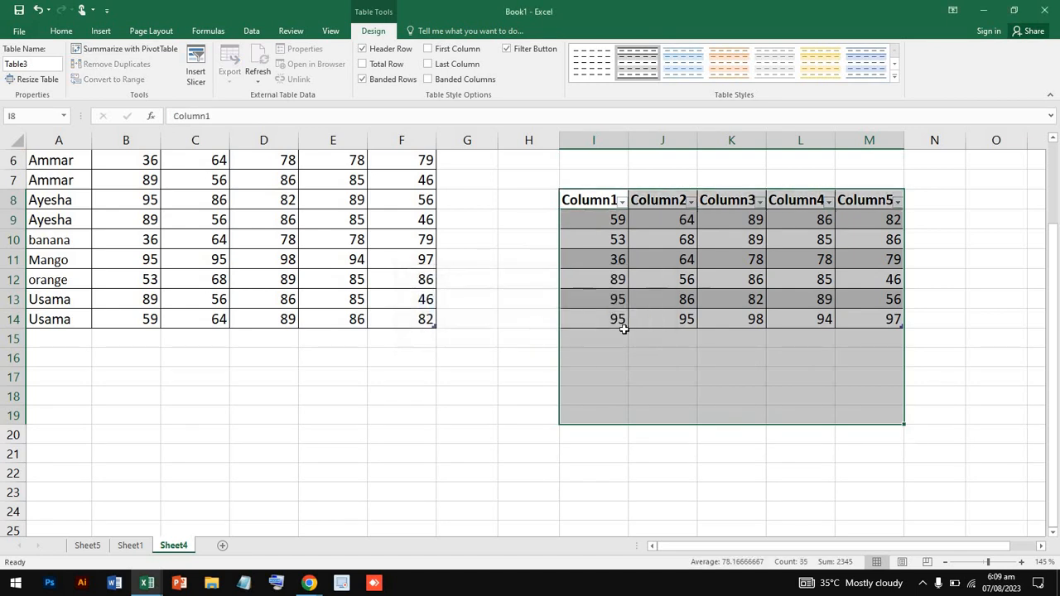
left_click(540, 355)
left_click(290, 199)
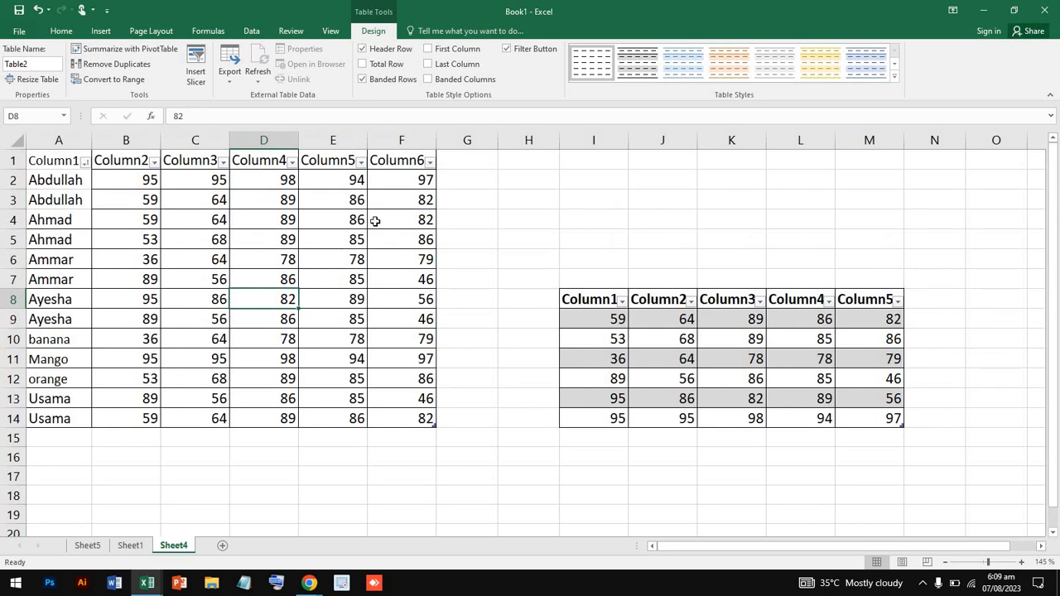
left_click(404, 165)
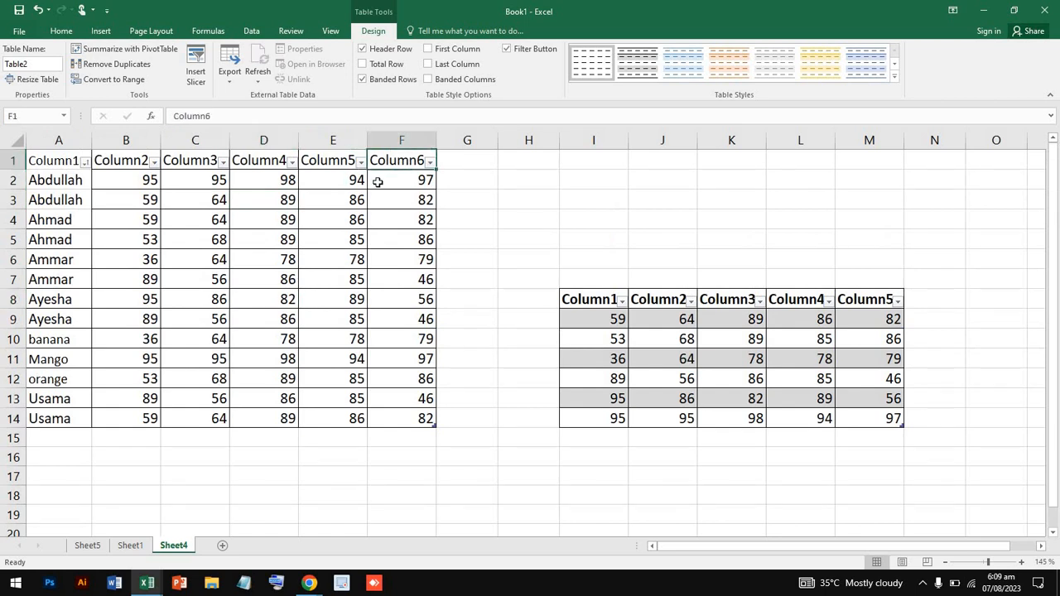
left_click(658, 386)
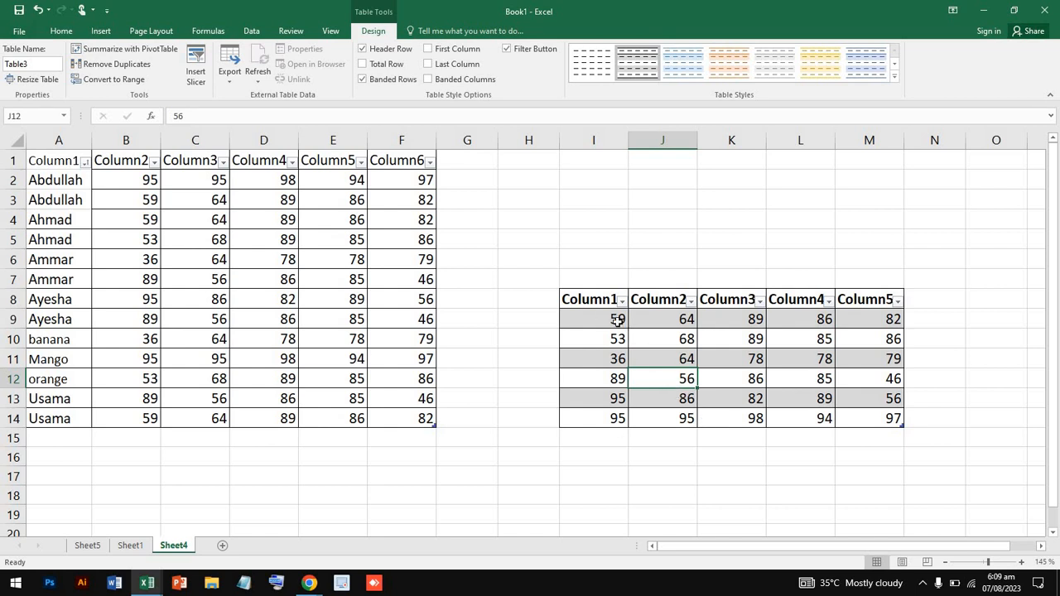
left_click_drag(612, 324, 893, 416)
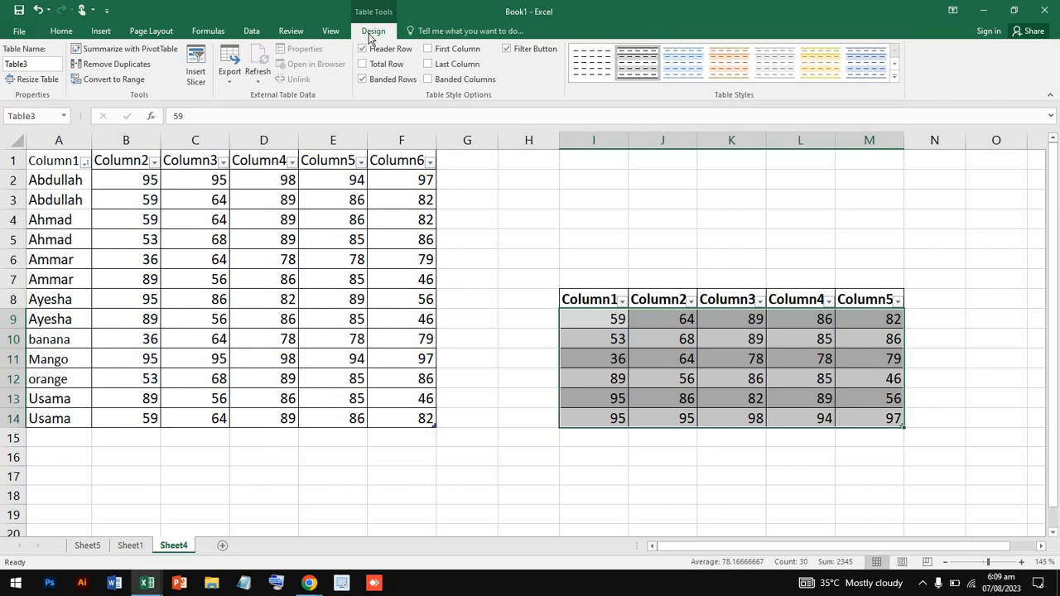
left_click(488, 330)
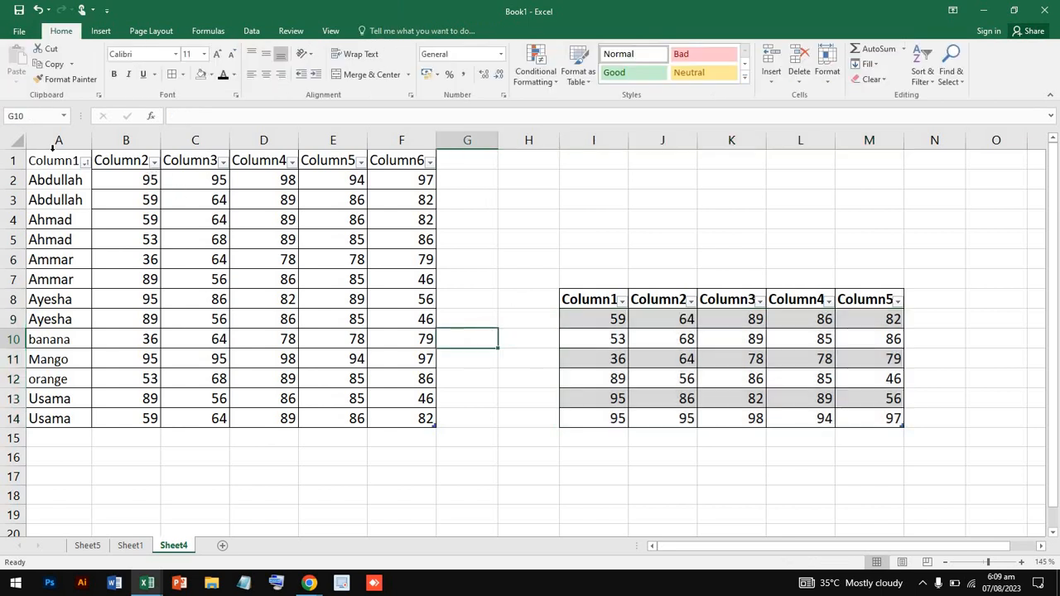
Convert the six-column marks table in A1:F14 on Sheet4 to a normal range
left_click_drag(59, 163, 397, 419)
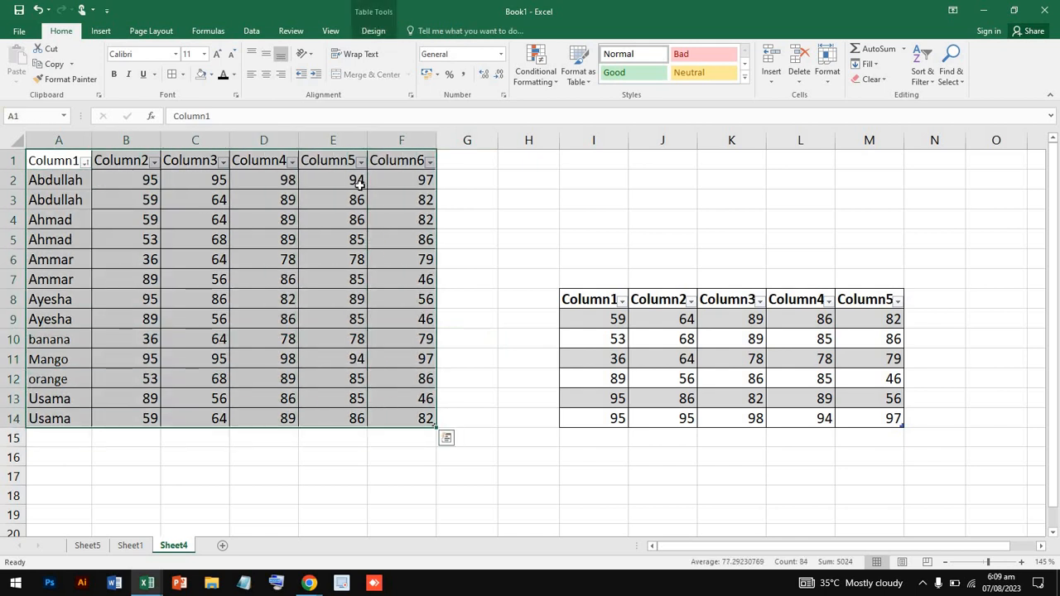
left_click(370, 31)
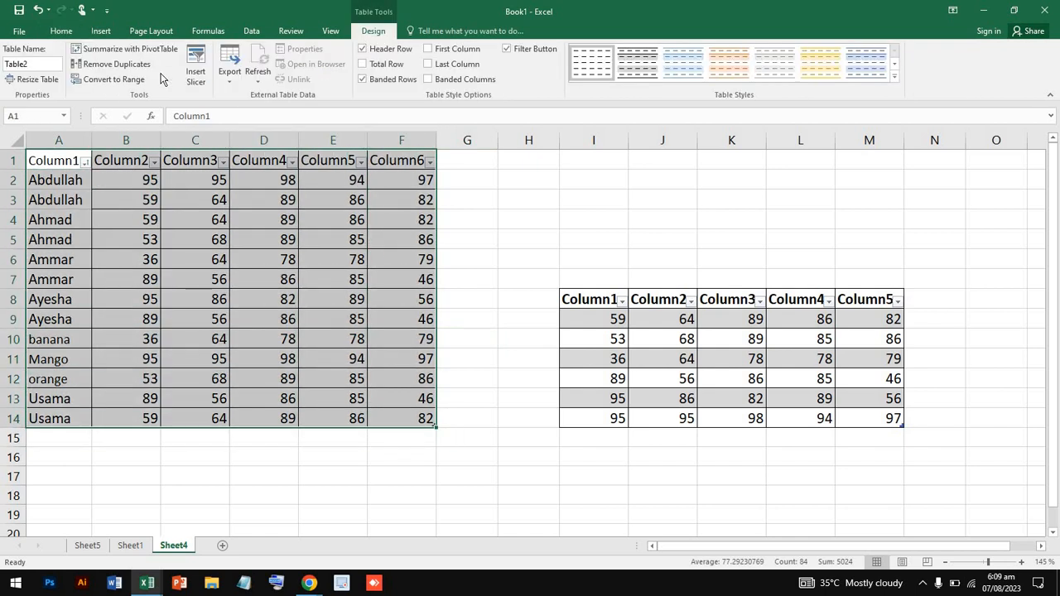
left_click(105, 83)
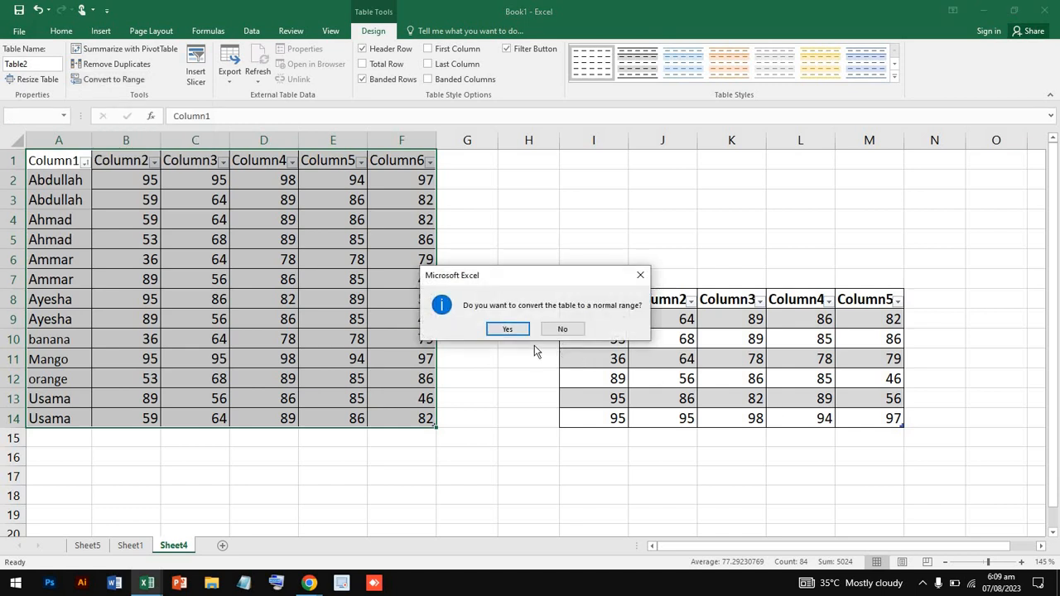
left_click(507, 330)
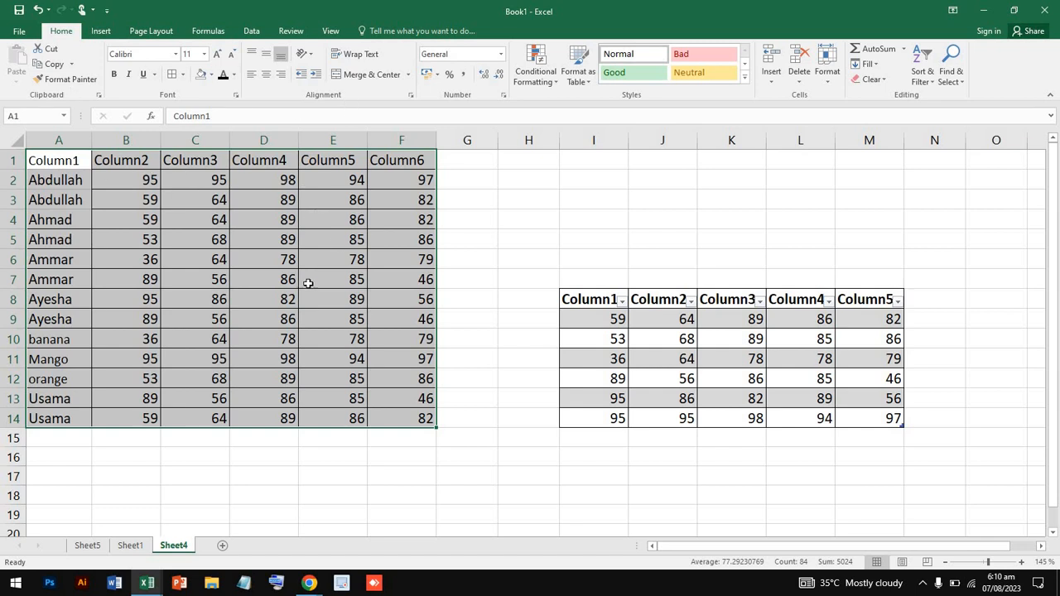
left_click(399, 287)
Convert the five-column banded table in I8:M14 to a normal range
left_click(592, 298)
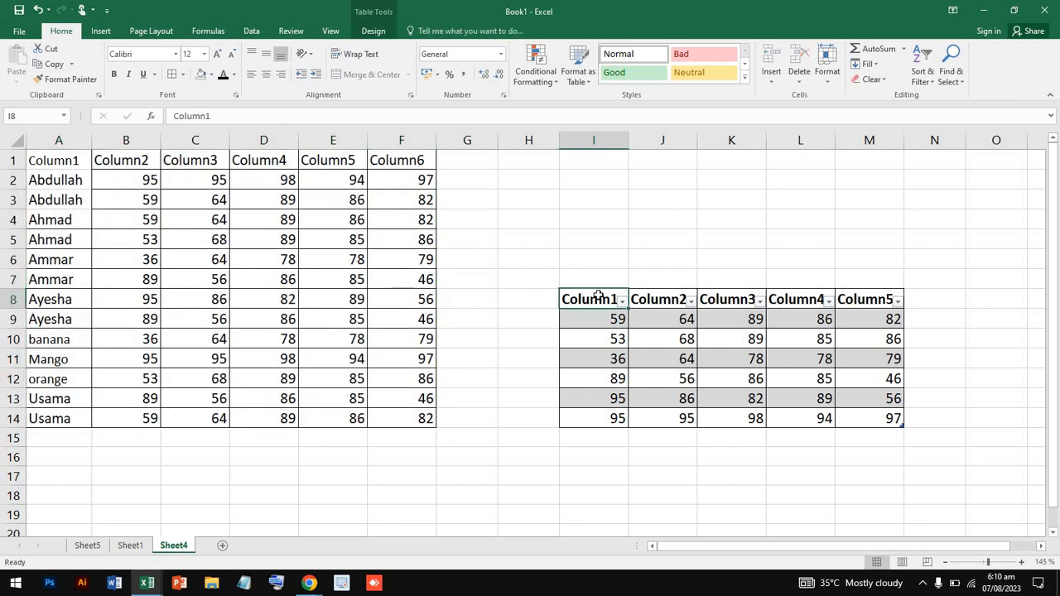
left_click_drag(793, 395, 830, 420)
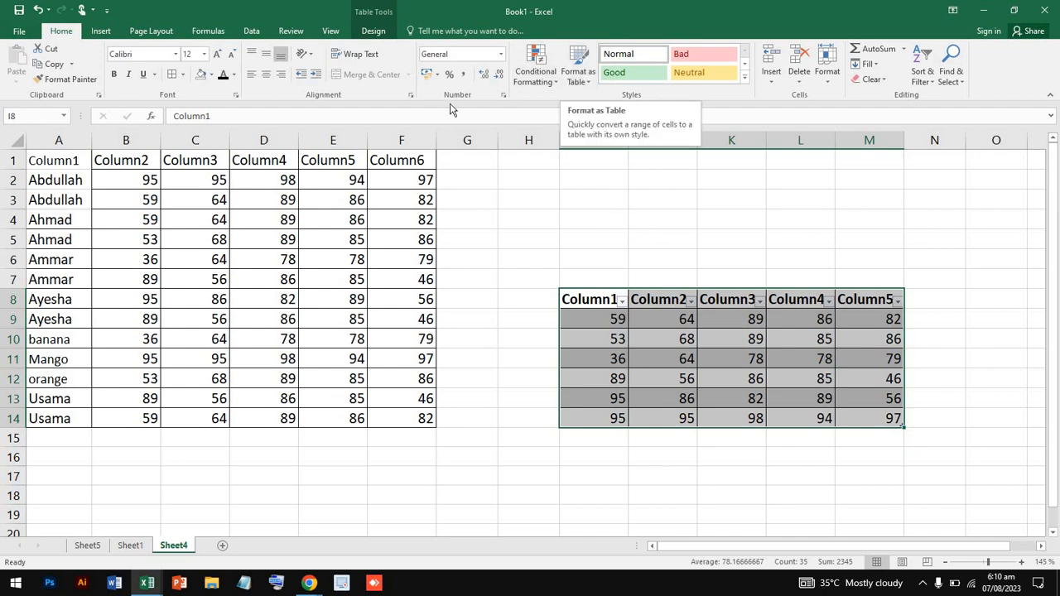
left_click(372, 32)
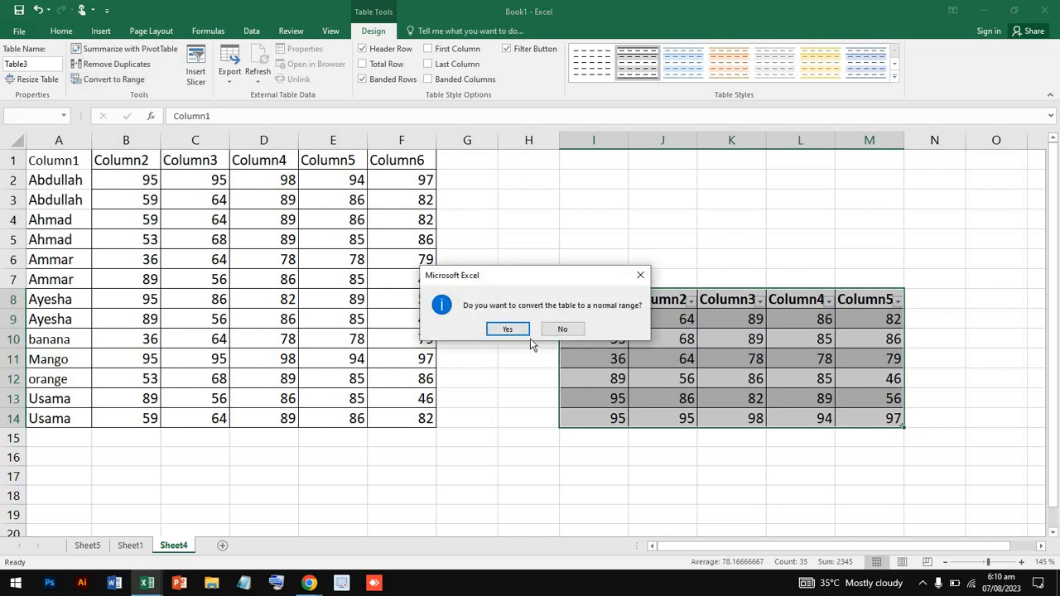
left_click(508, 329)
left_click(516, 257)
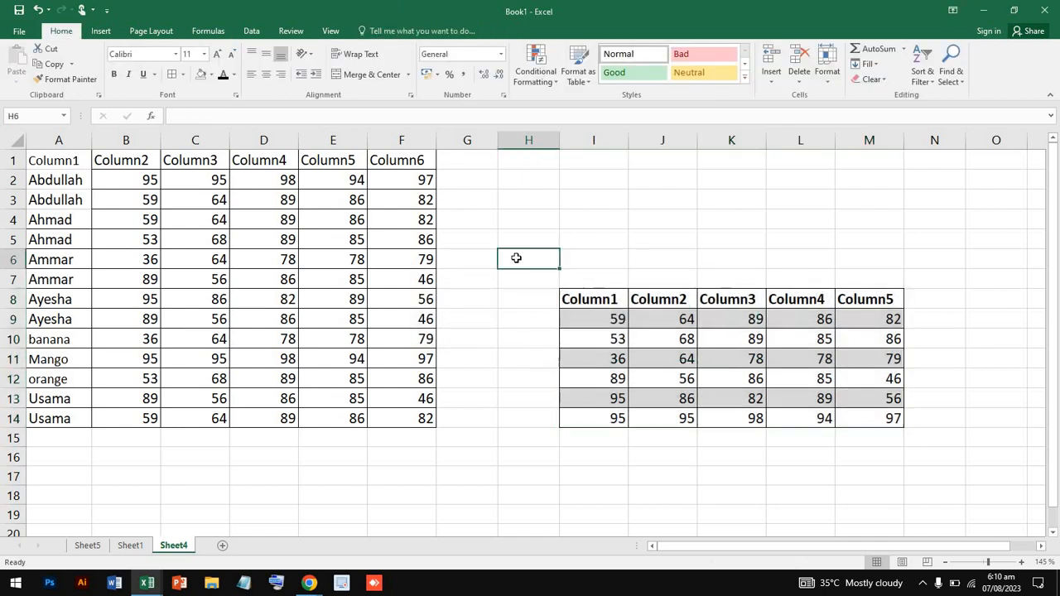
left_click(686, 340)
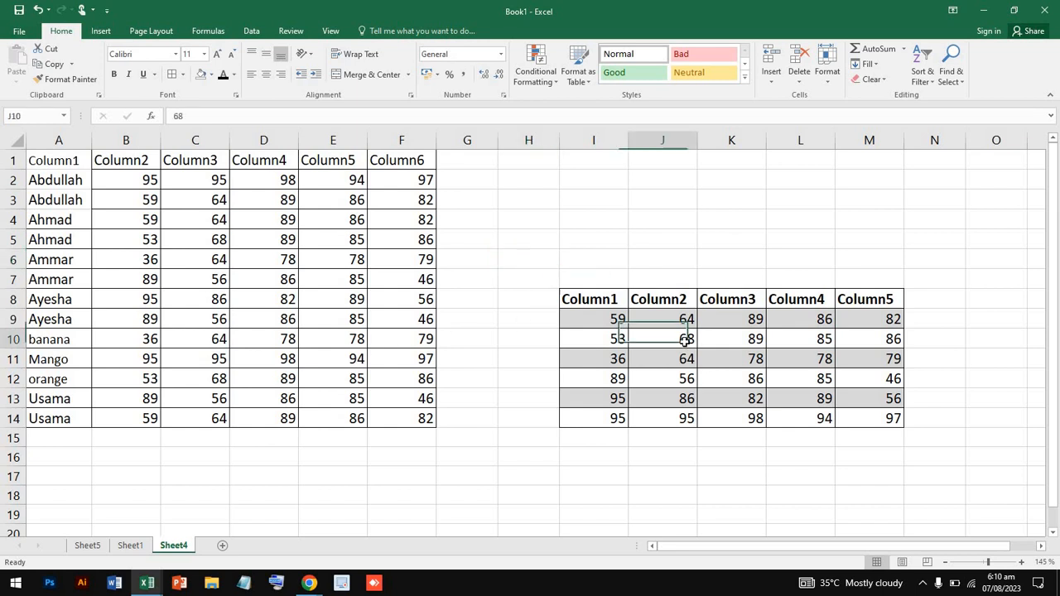
Apply the Good cell style to the marks in F7, F8 and E7
left_click(397, 282)
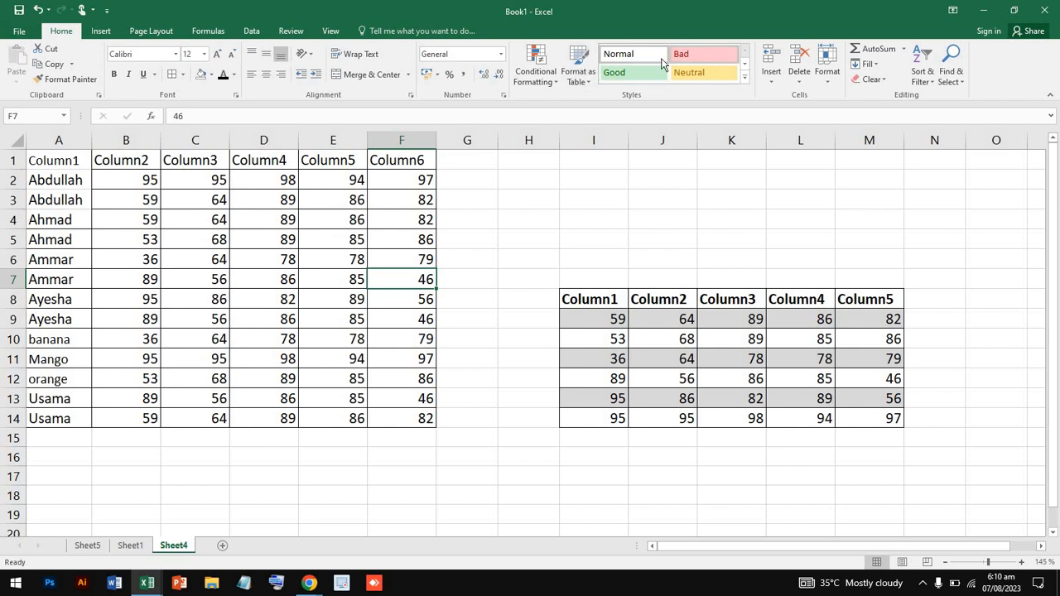
left_click(746, 79)
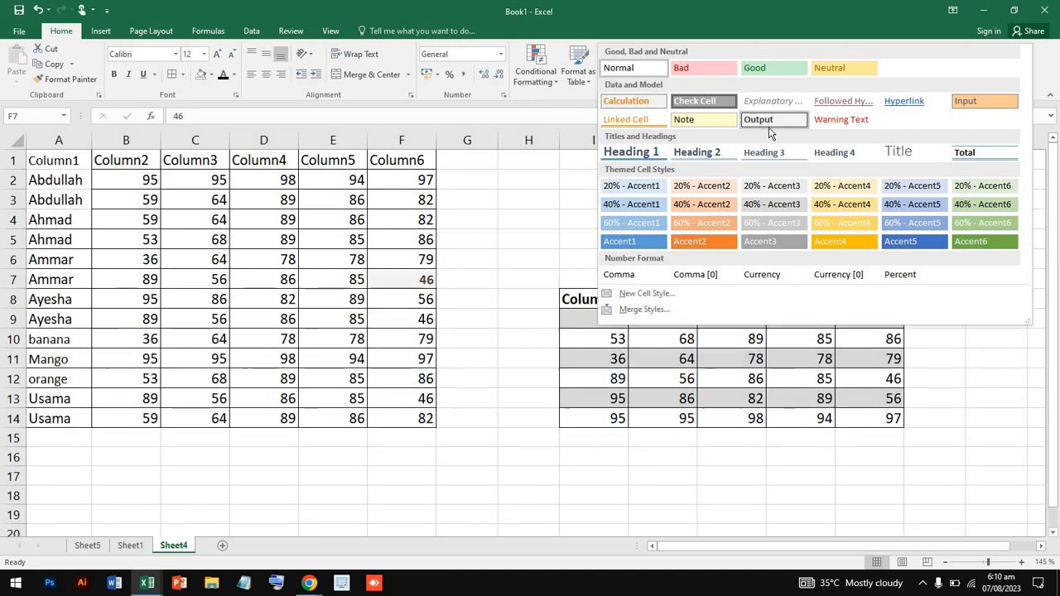
left_click(774, 66)
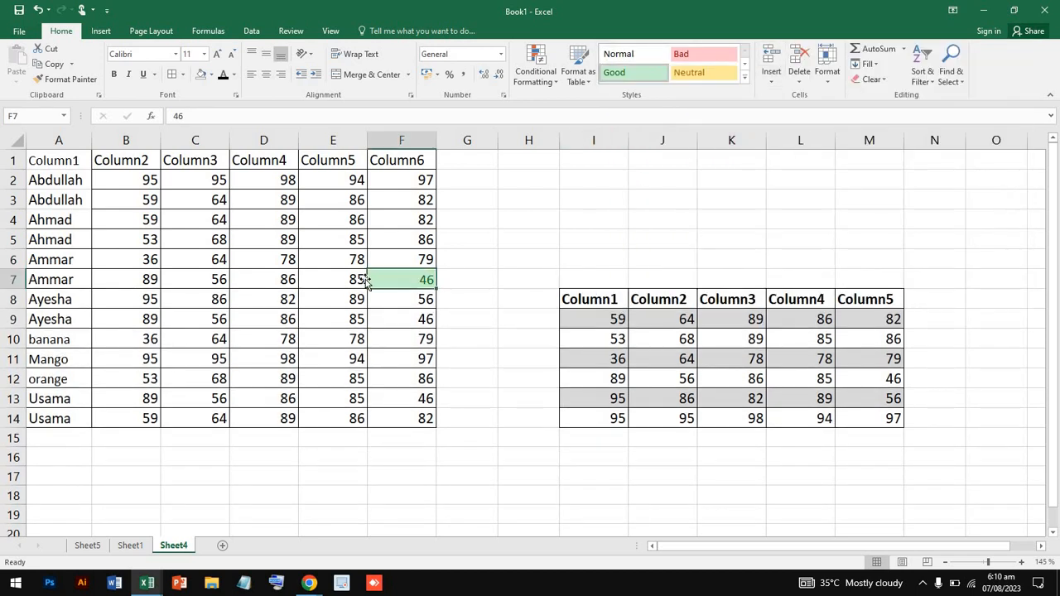
left_click(385, 305)
left_click(623, 76)
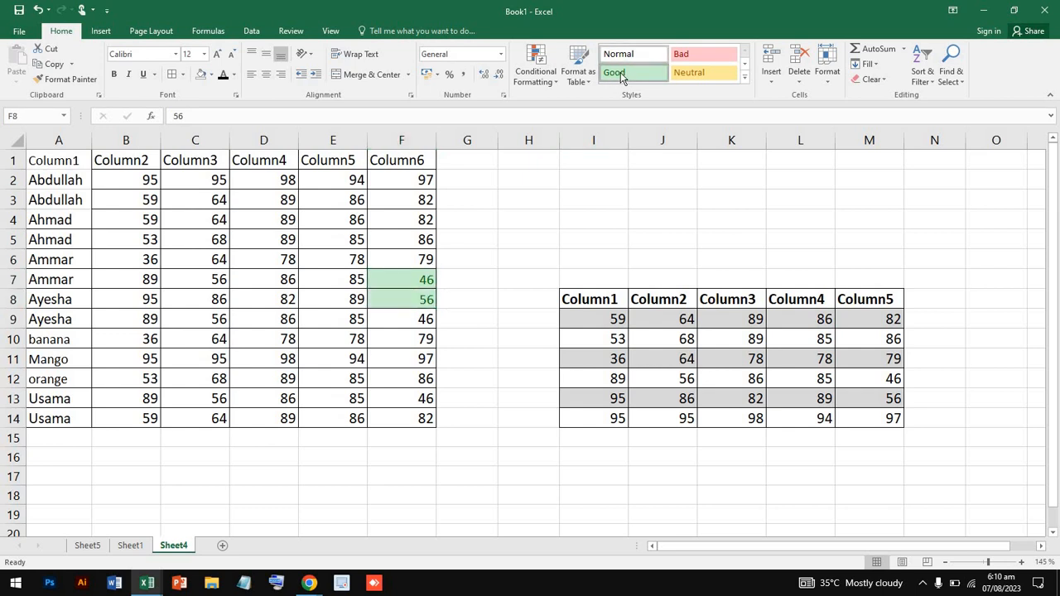
left_click(340, 275)
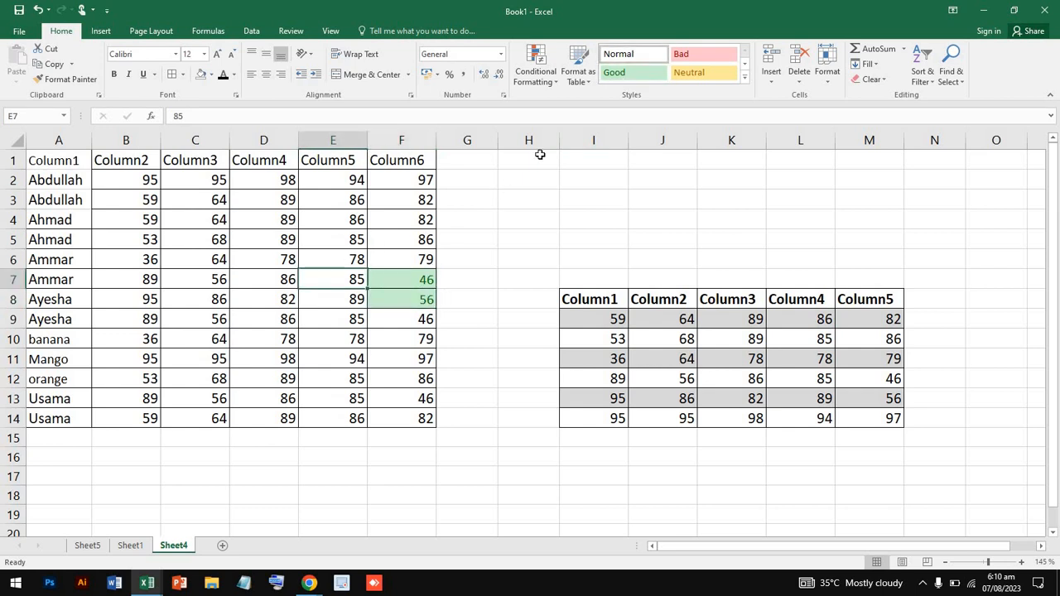
left_click(632, 76)
Apply the Neutral cell style to the empty cell J4
left_click(678, 227)
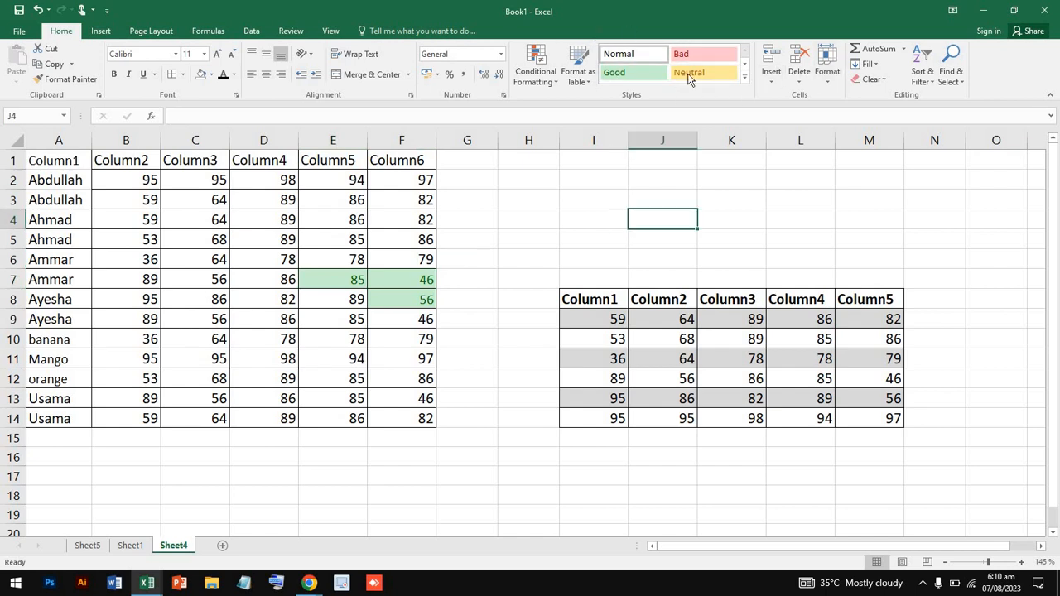
left_click(726, 73)
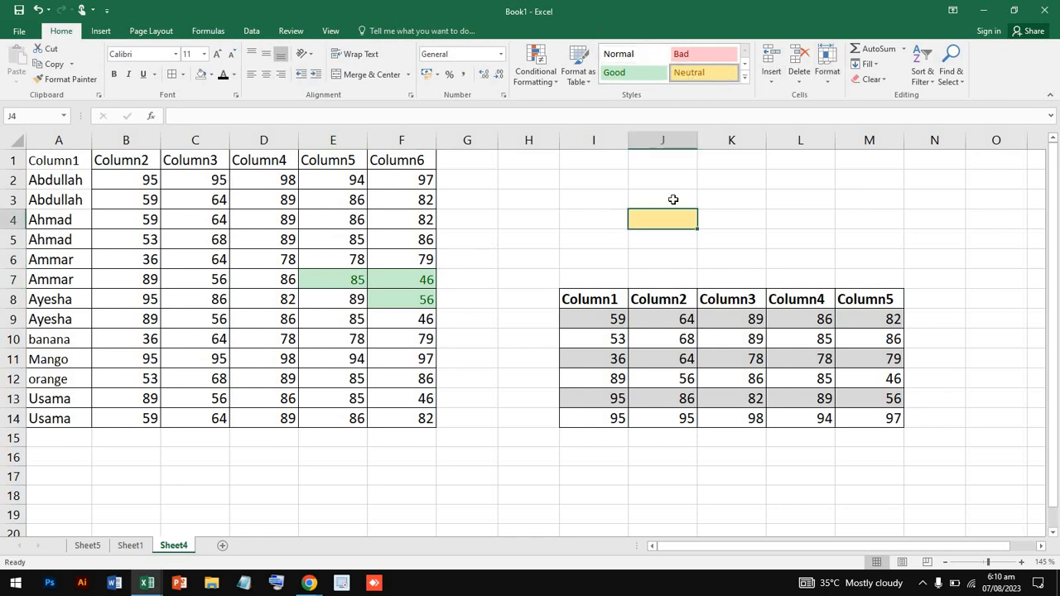
left_click(770, 87)
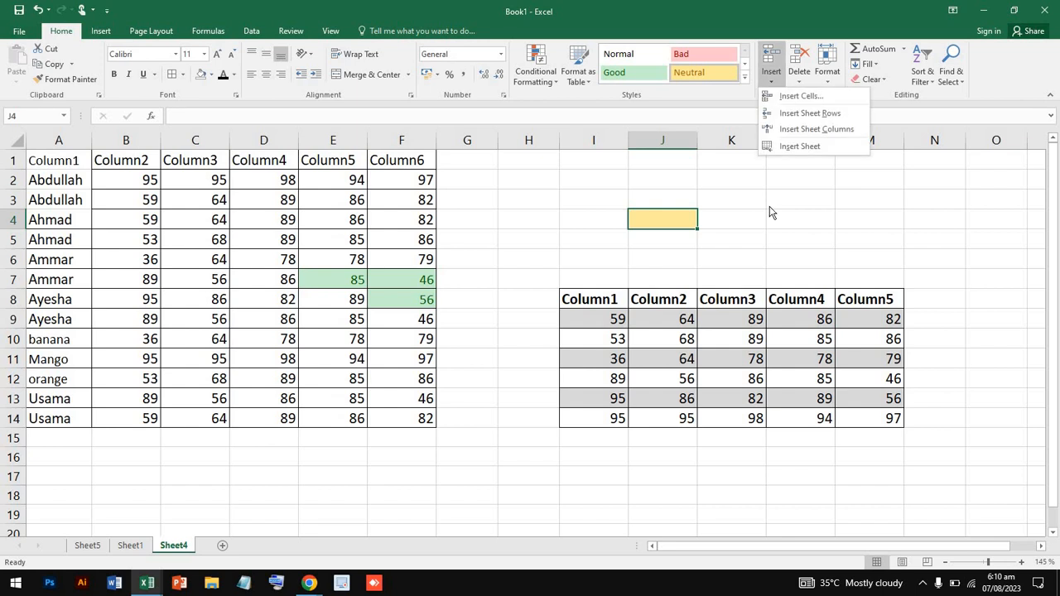
key("Escape")
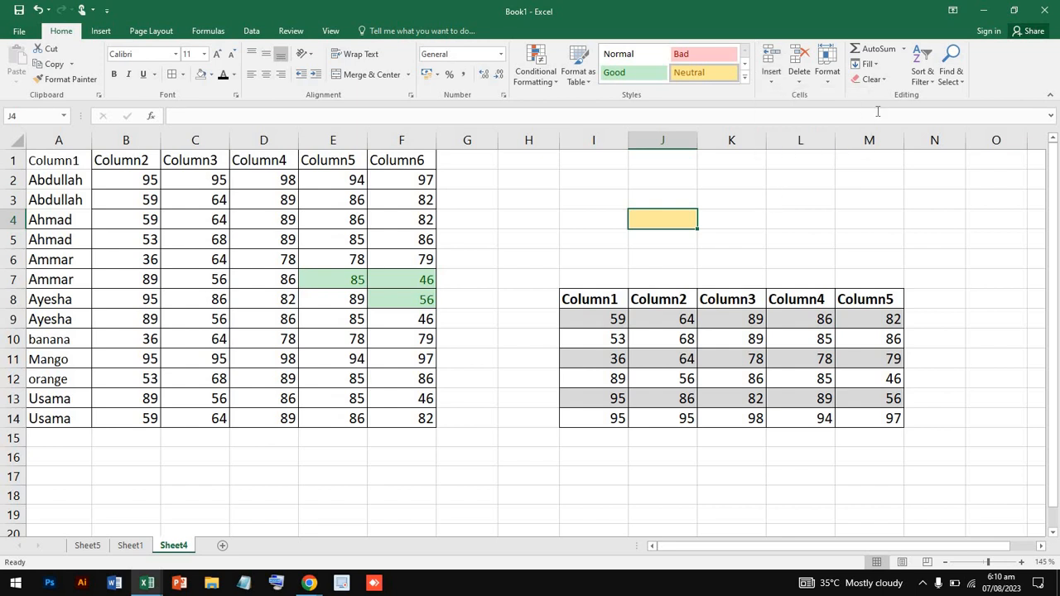
Total the marks in row 4 with an AutoSum of B4:I4 in cell J4
left_click(876, 48)
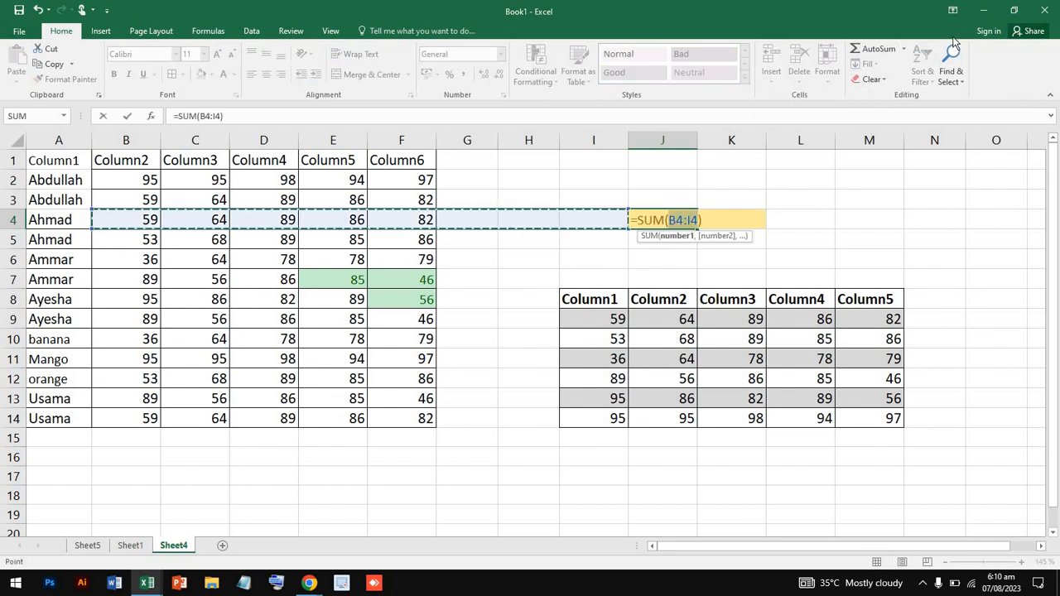
left_click(898, 48)
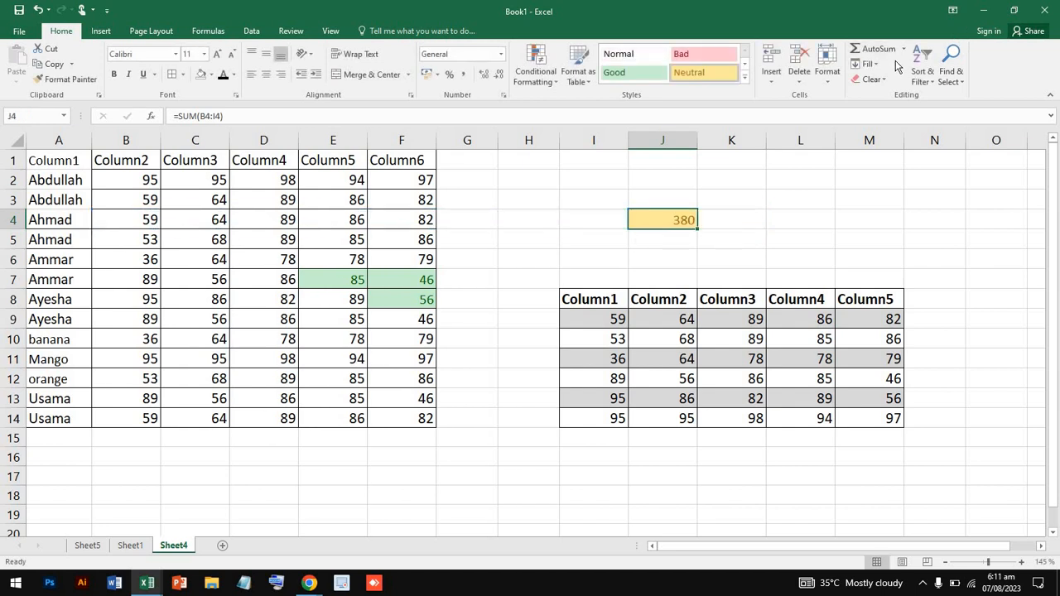
Try an AutoSum Average formula in J4 that refers to cell K6, and clear the cell's contents
left_click(903, 49)
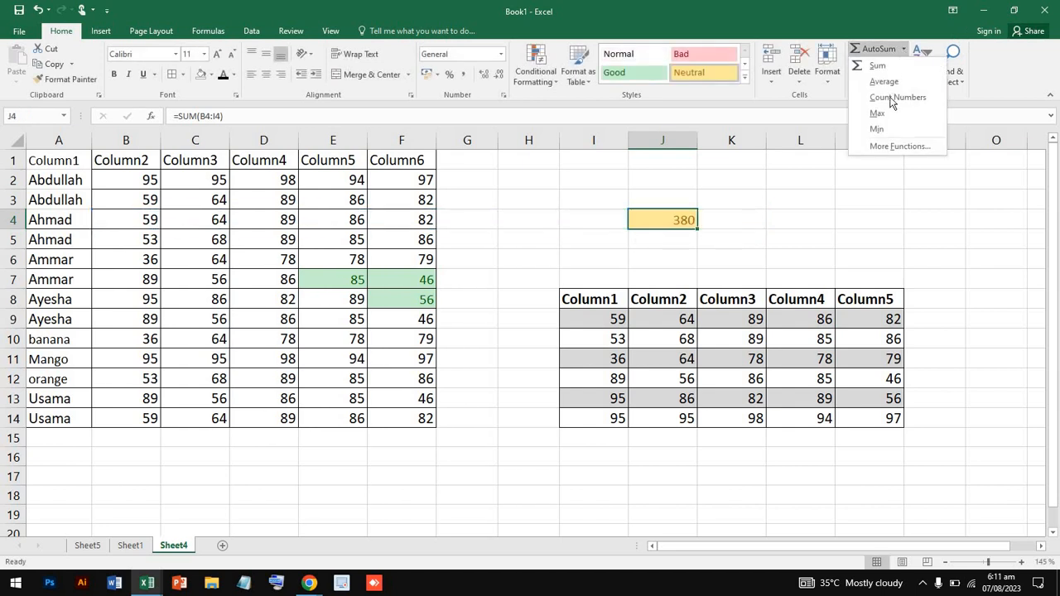
left_click(884, 81)
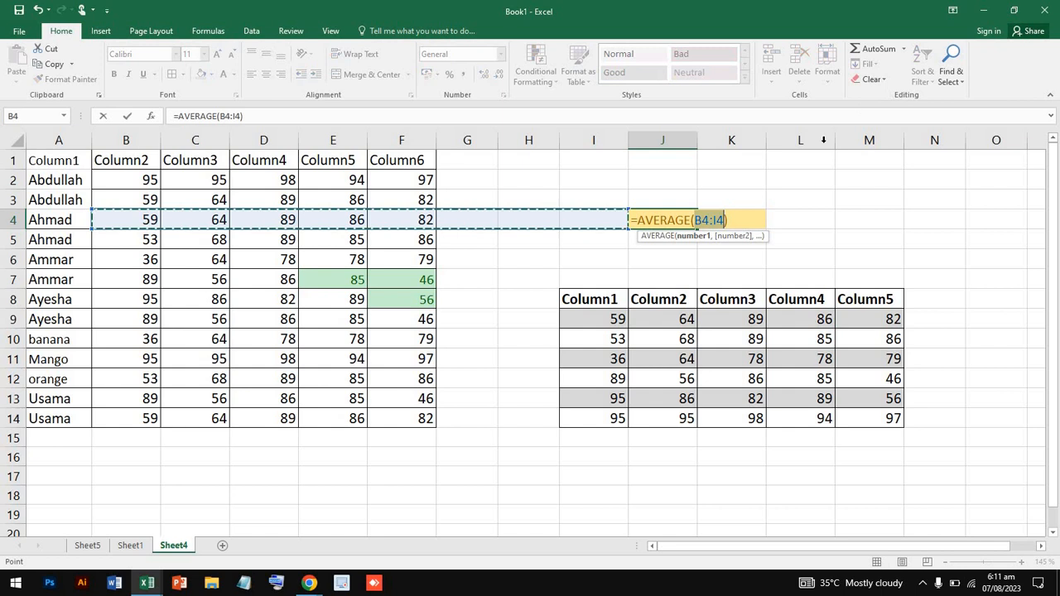
left_click(797, 215)
left_click(702, 259)
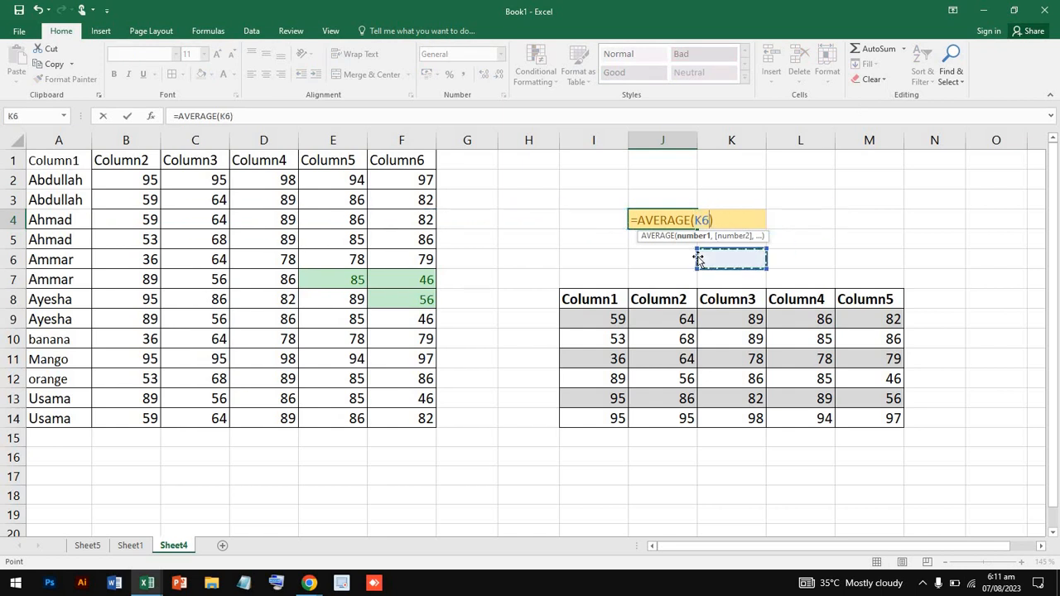
left_click(744, 220)
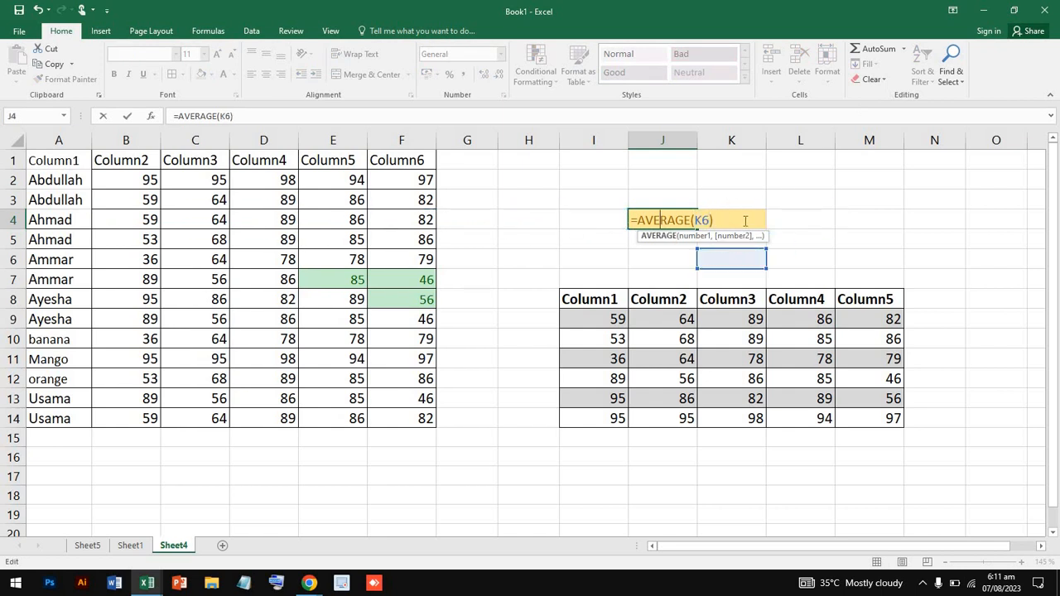
key("Return")
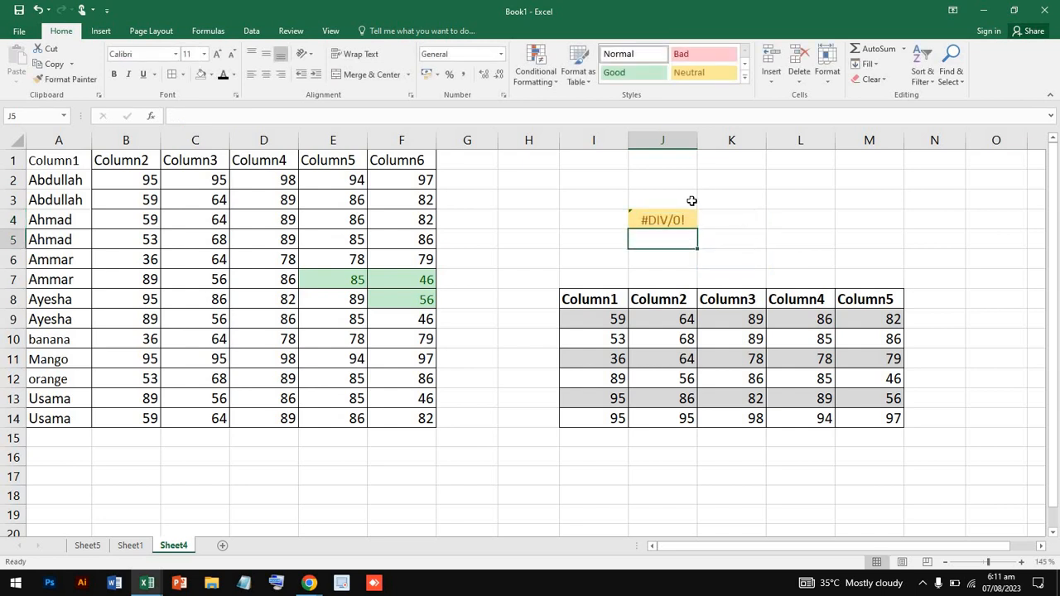
left_click(667, 195)
left_click(671, 214)
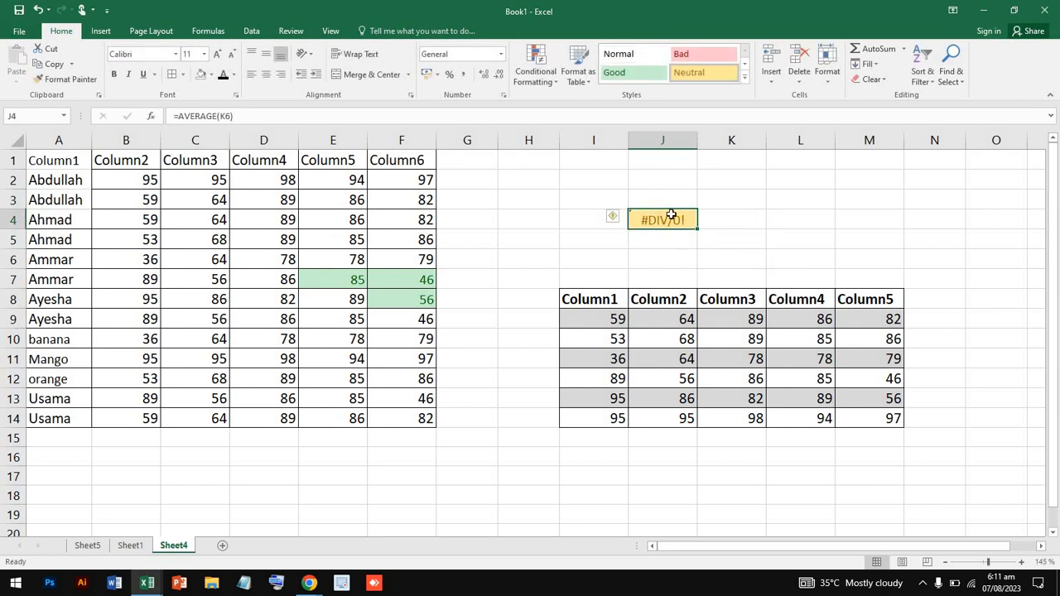
key("Delete")
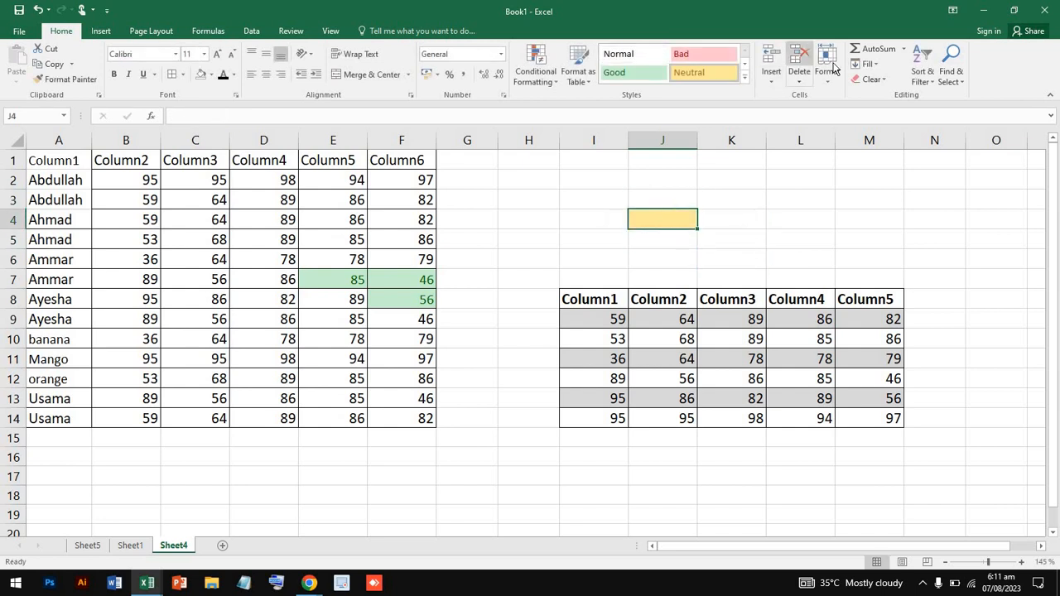
Calculate the average of B4:I4 in cell J4 with the AutoSum Average function
left_click(904, 49)
left_click(882, 80)
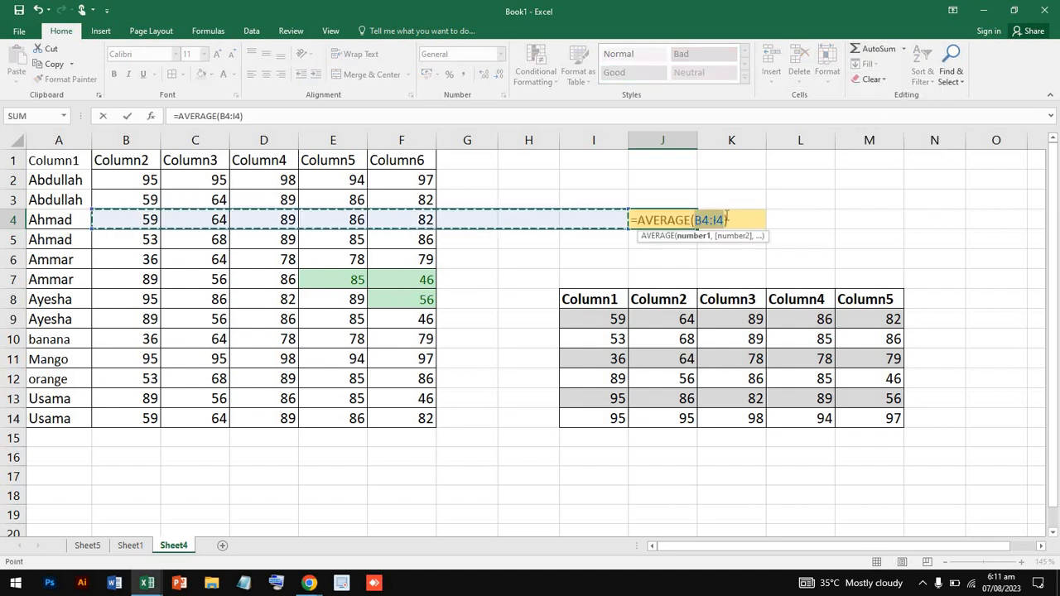
key("Return")
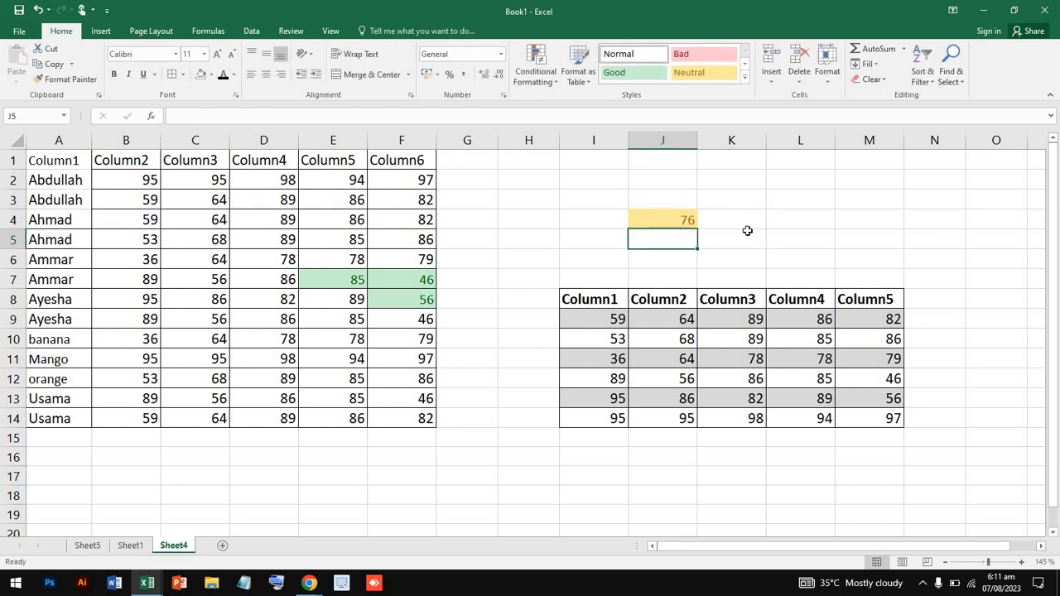
left_click(669, 220)
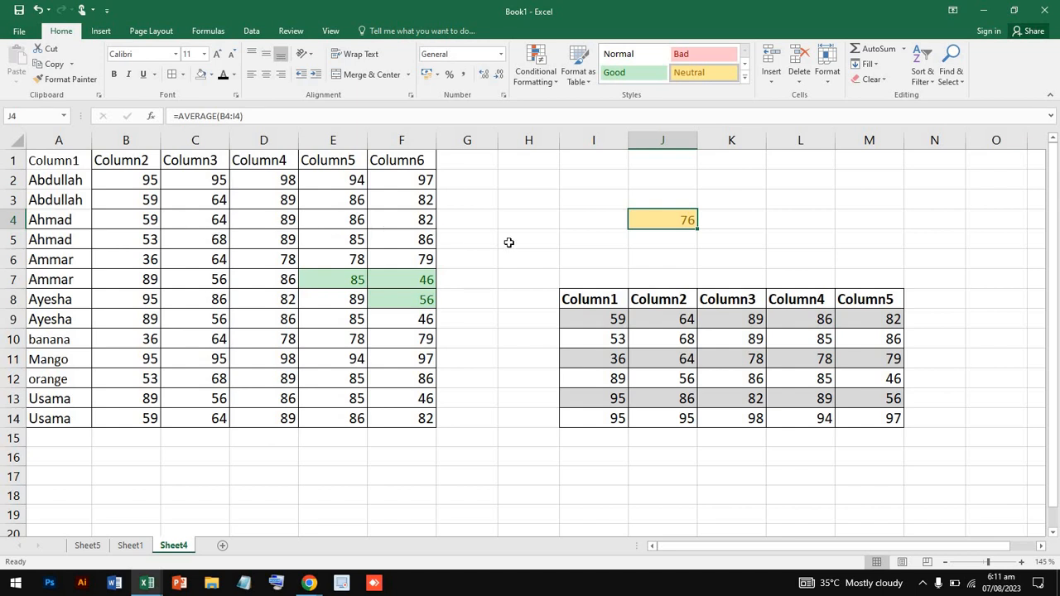
Try an AutoSum Sum formula in J4 that refers to cell G6, and erase the formula
left_click(881, 64)
left_click(892, 50)
left_click(903, 50)
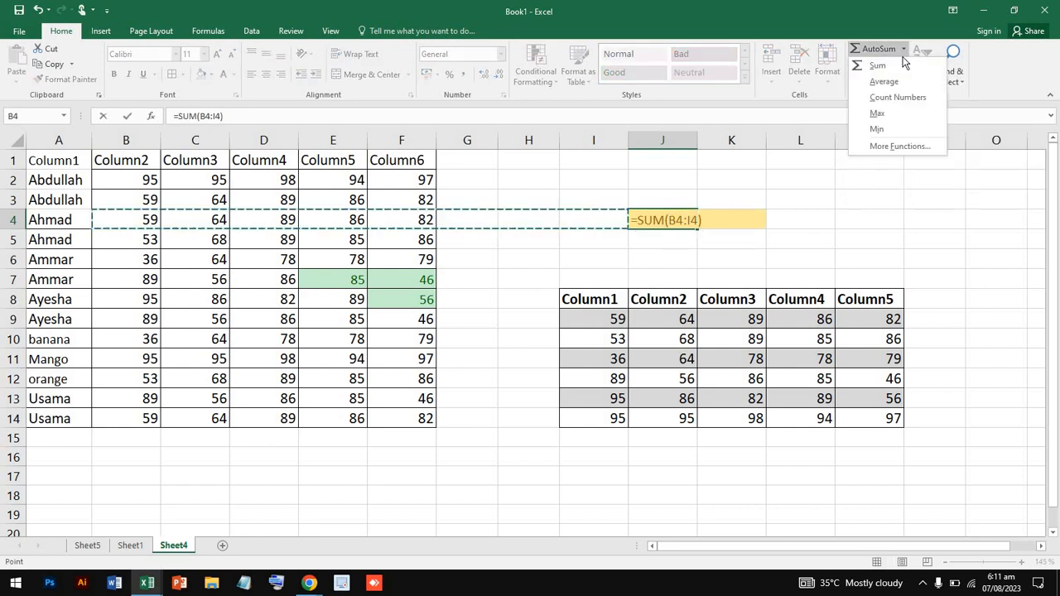
left_click(653, 255)
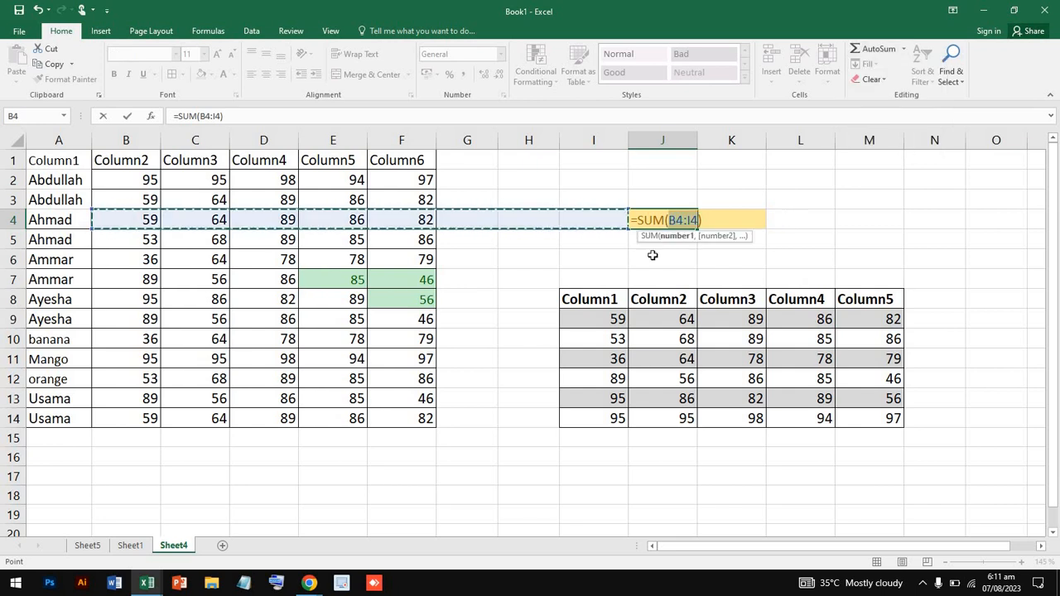
left_click(571, 275)
left_click(481, 265)
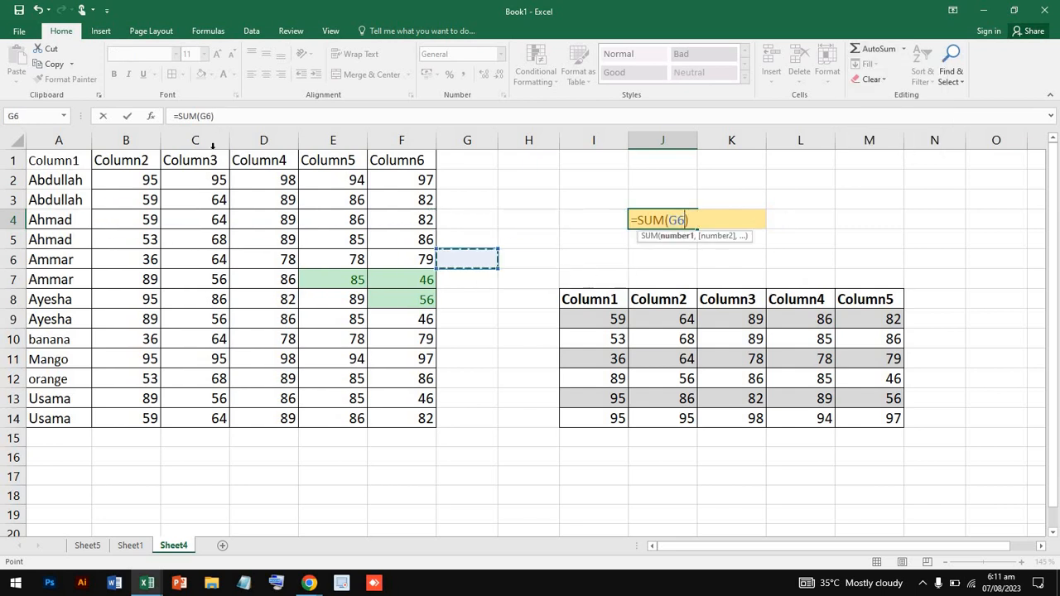
left_click_drag(214, 116, 166, 116)
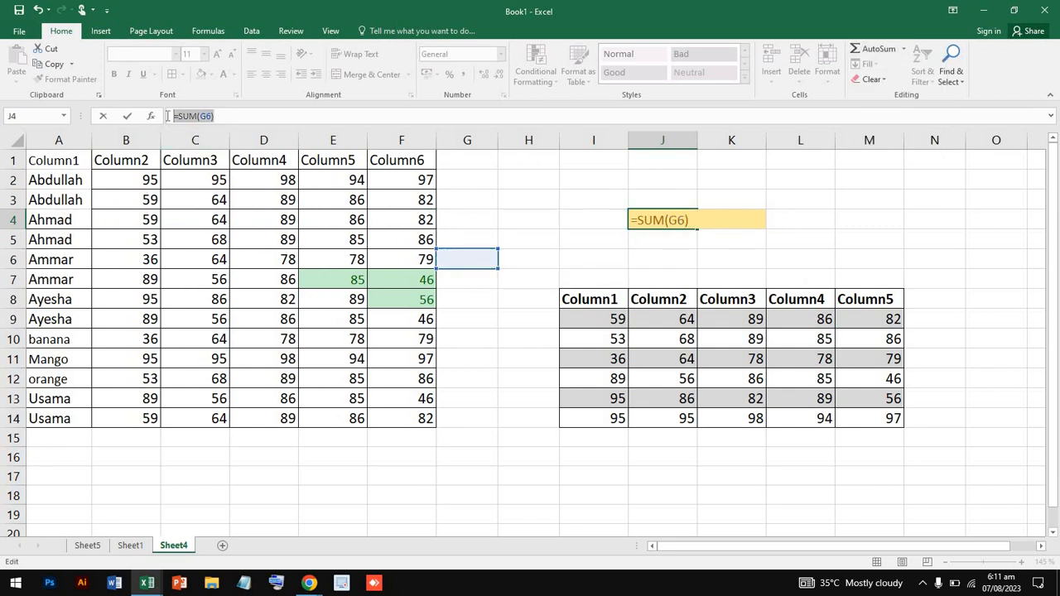
key("BackSpace")
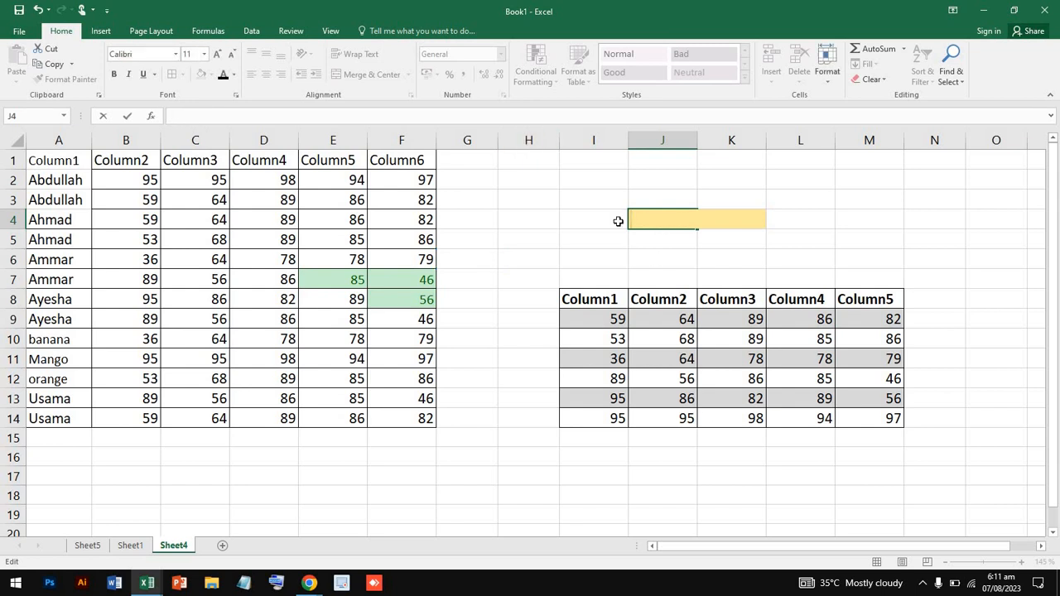
Try the formula =I3:M16 in cell I3 above the second marks block
type("=")
left_click_drag(612, 193, 894, 415)
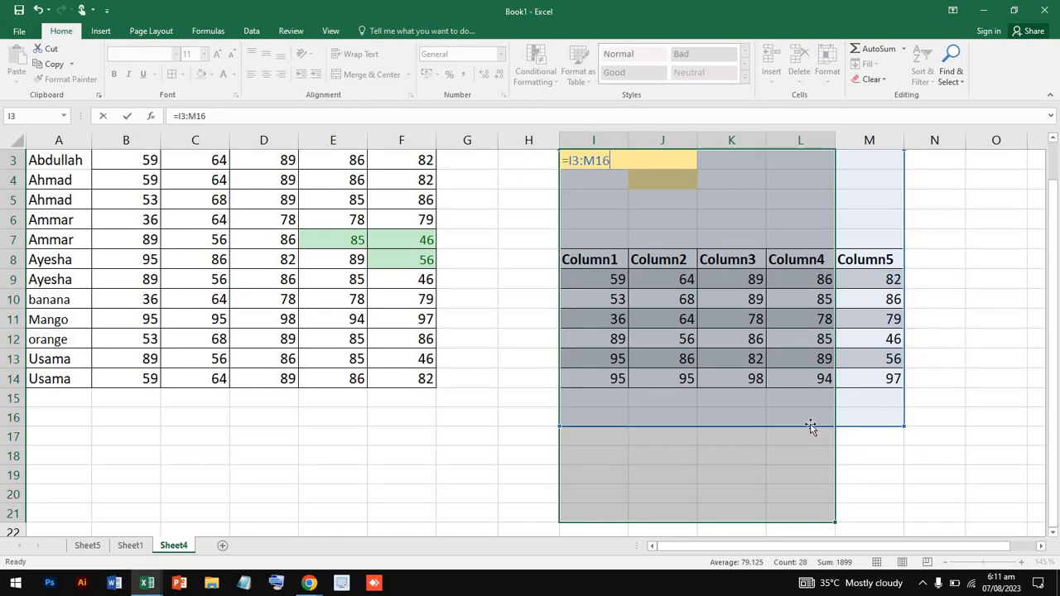
key("Return")
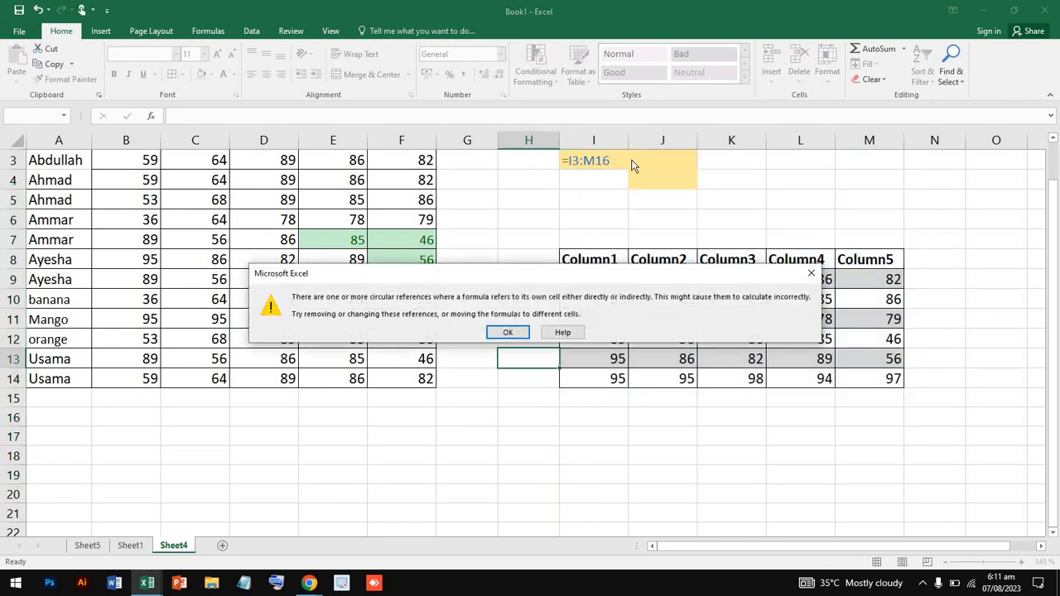
left_click(508, 332)
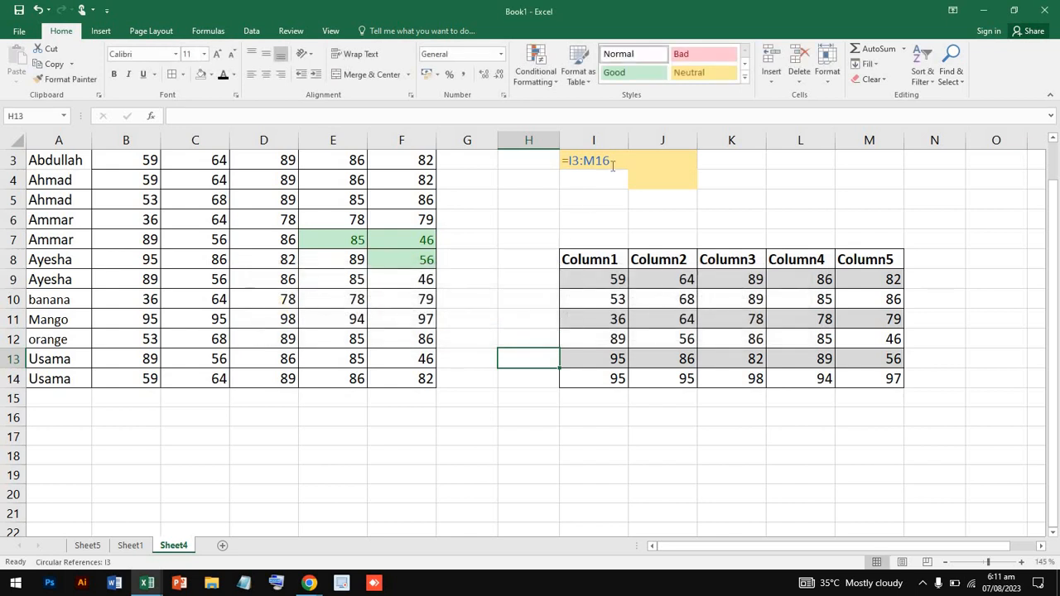
Try to edit a formula in H13 that refers to I4 and I3:M16, and erase the entry
double_click(615, 165)
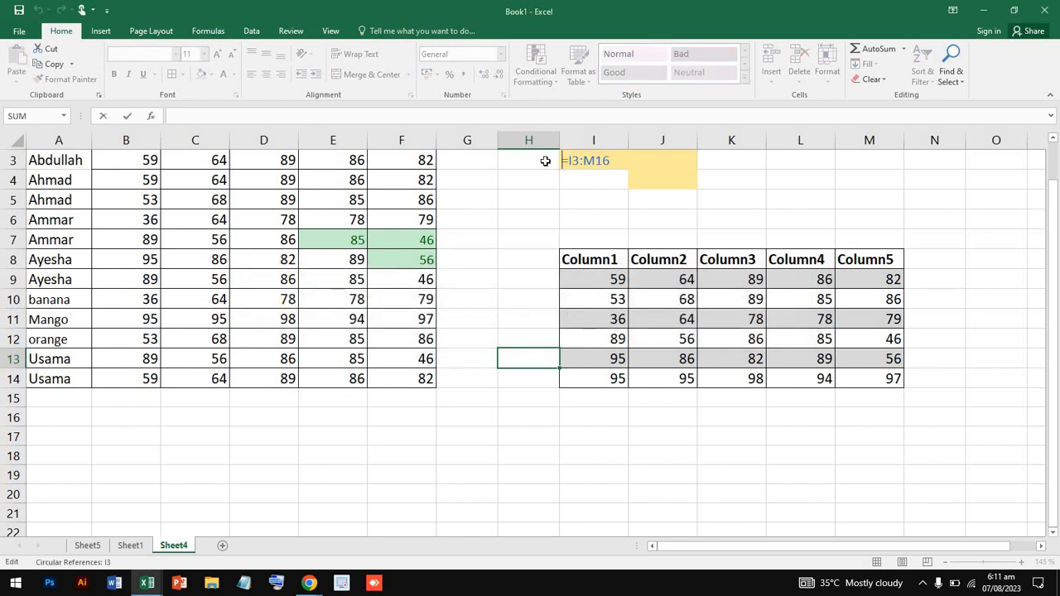
scroll(547, 159, "up", 1)
left_click(609, 210)
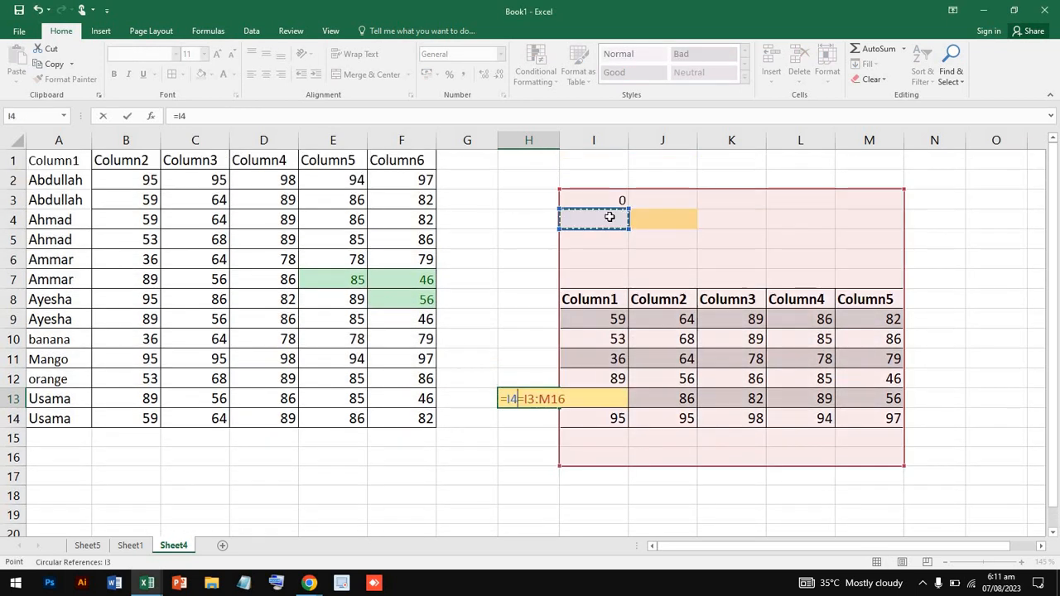
key("Delete")
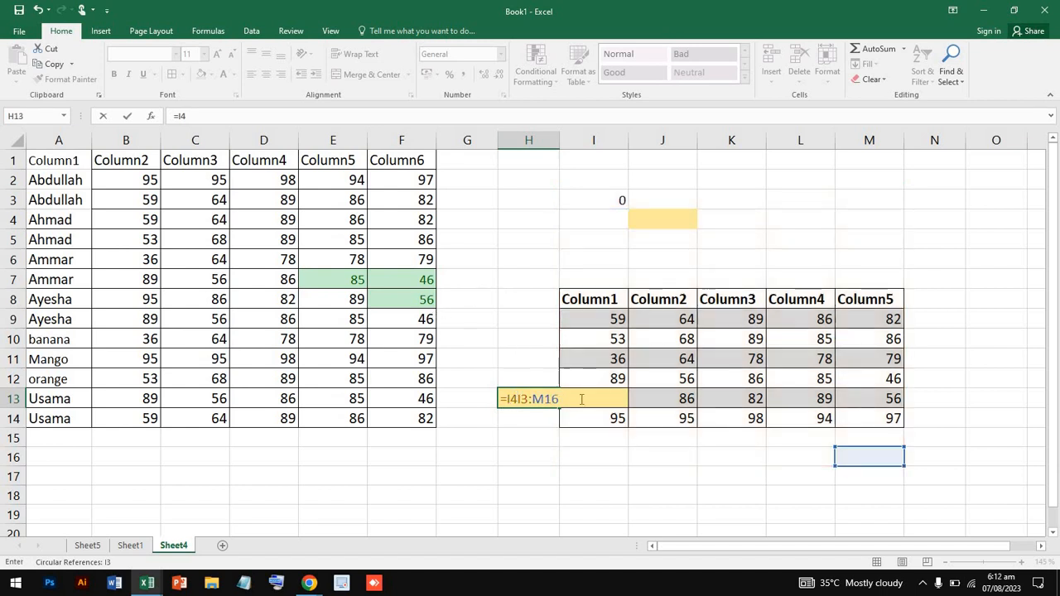
left_click_drag(472, 398, 437, 398)
key("BackSpace")
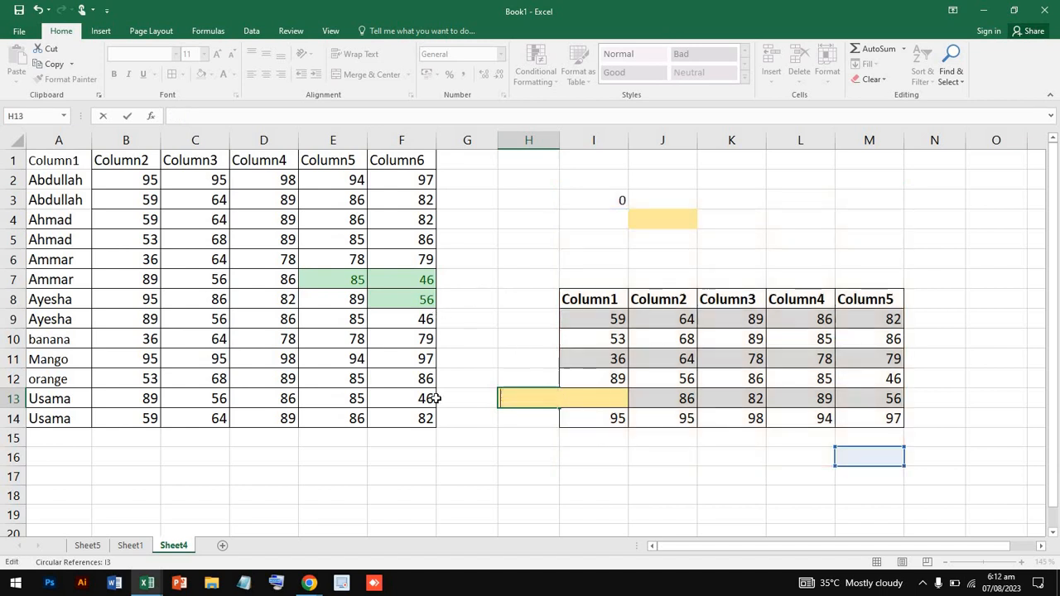
Delete the contents of I2:M17 and reset the range to the Normal cell style
double_click(542, 375)
left_click_drag(593, 180, 883, 483)
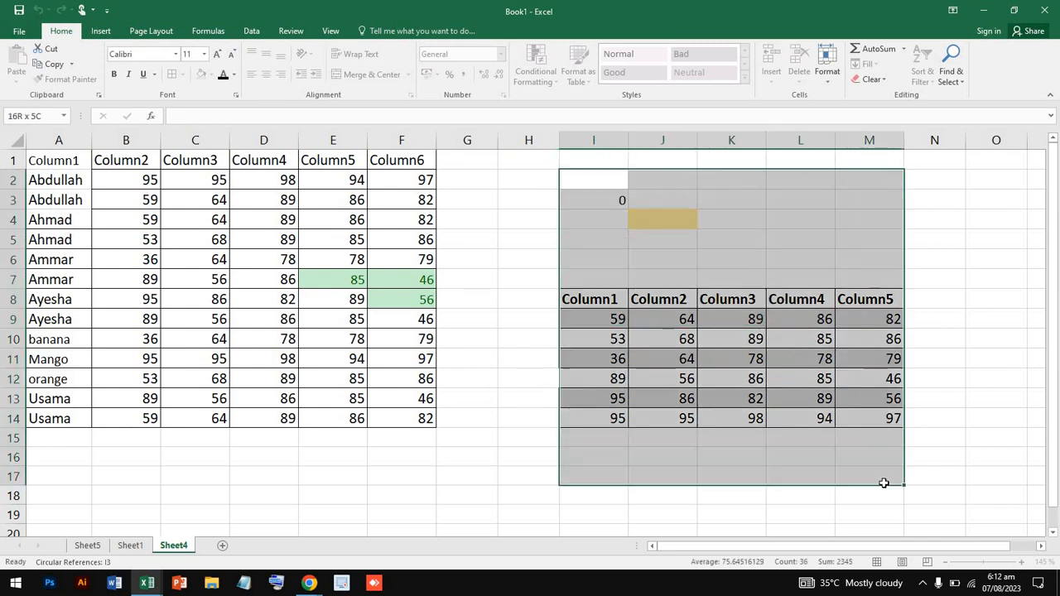
key("Delete")
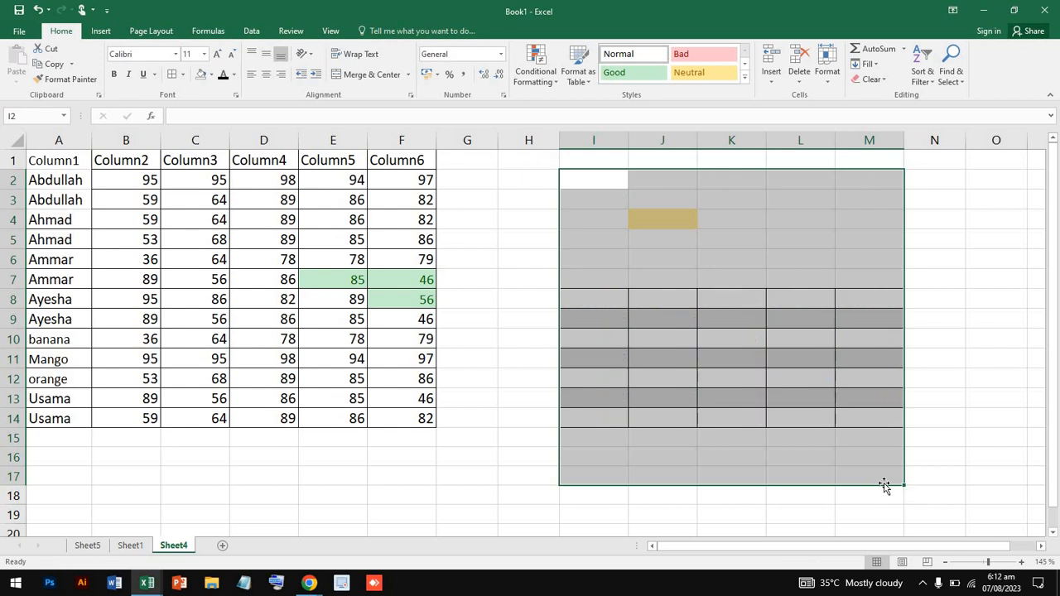
left_click(650, 56)
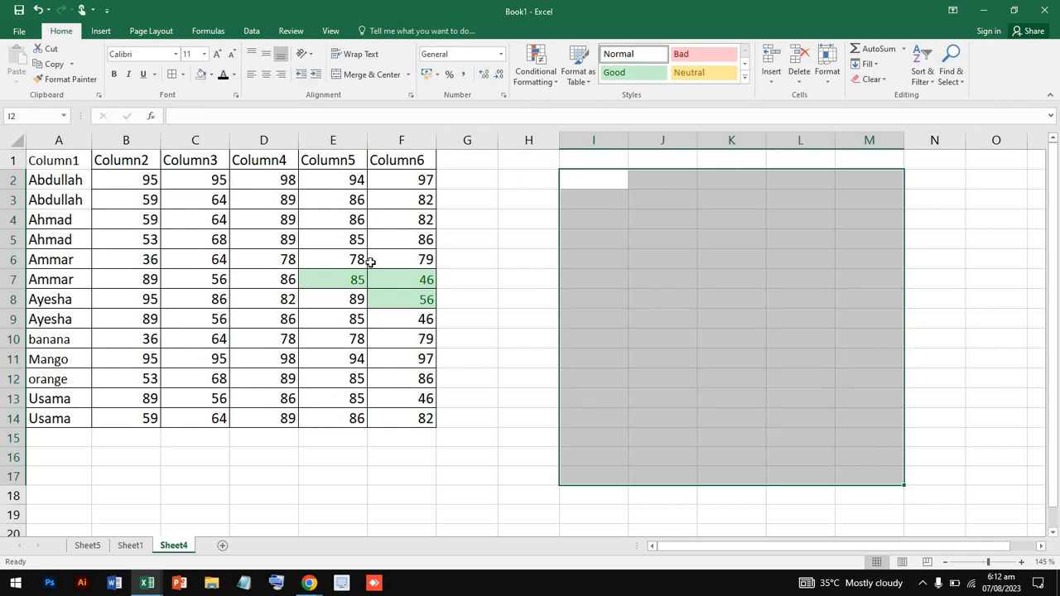
Apply the Normal cell style to the marks in E5:F8
left_click_drag(334, 239, 426, 300)
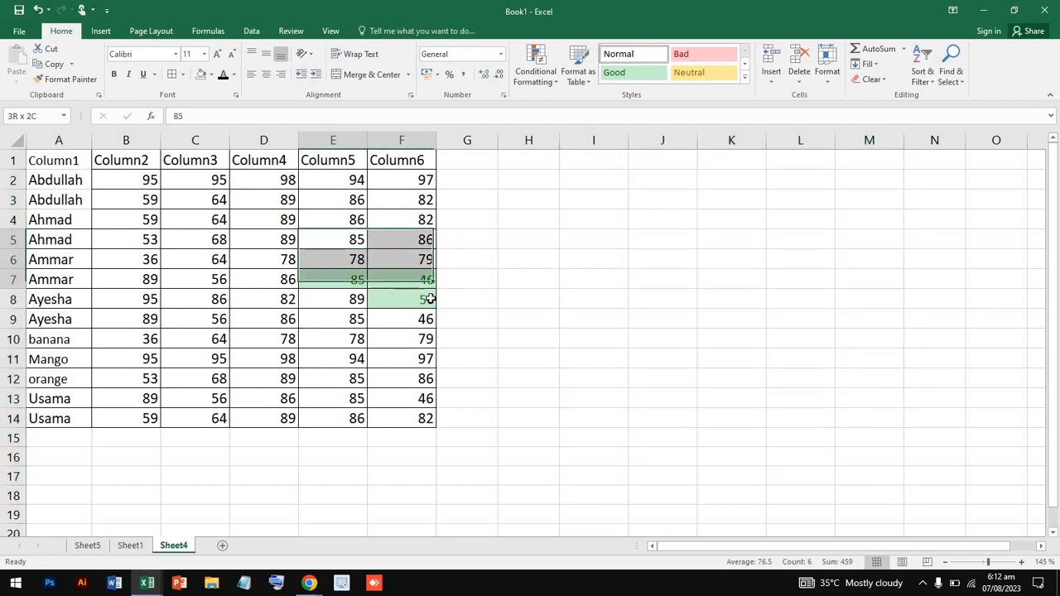
left_click(627, 56)
left_click(380, 300)
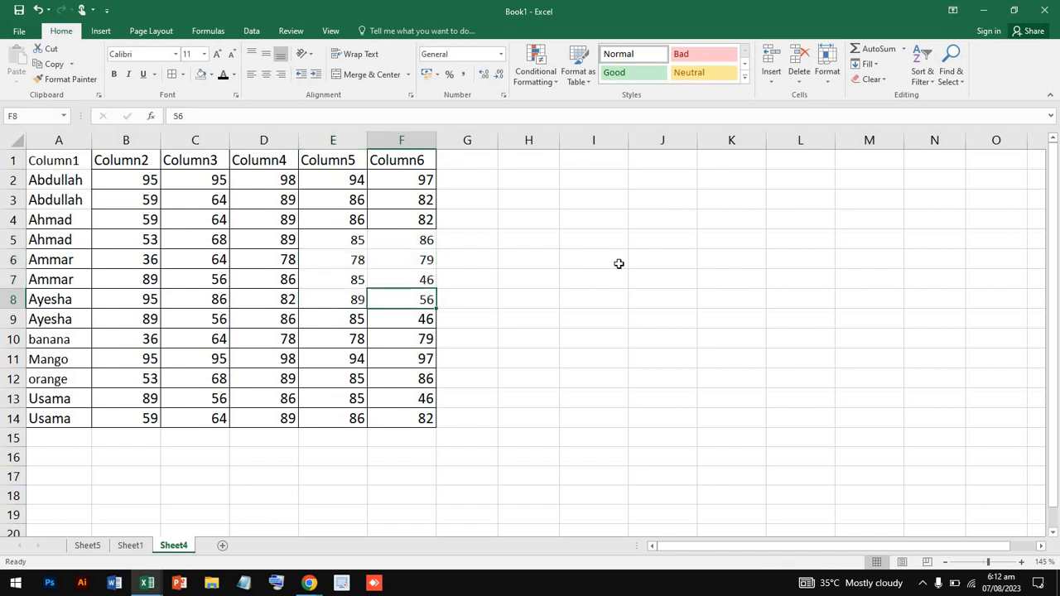
Try an AutoSum Sum formula in I6 that refers to cell F8, and erase the formula
left_click(618, 263)
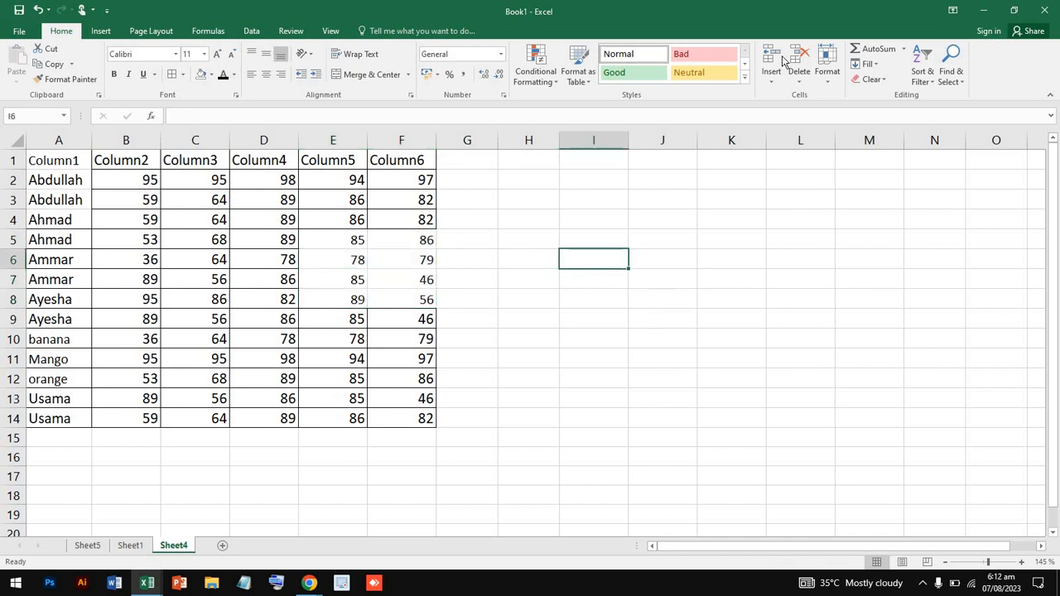
left_click(899, 52)
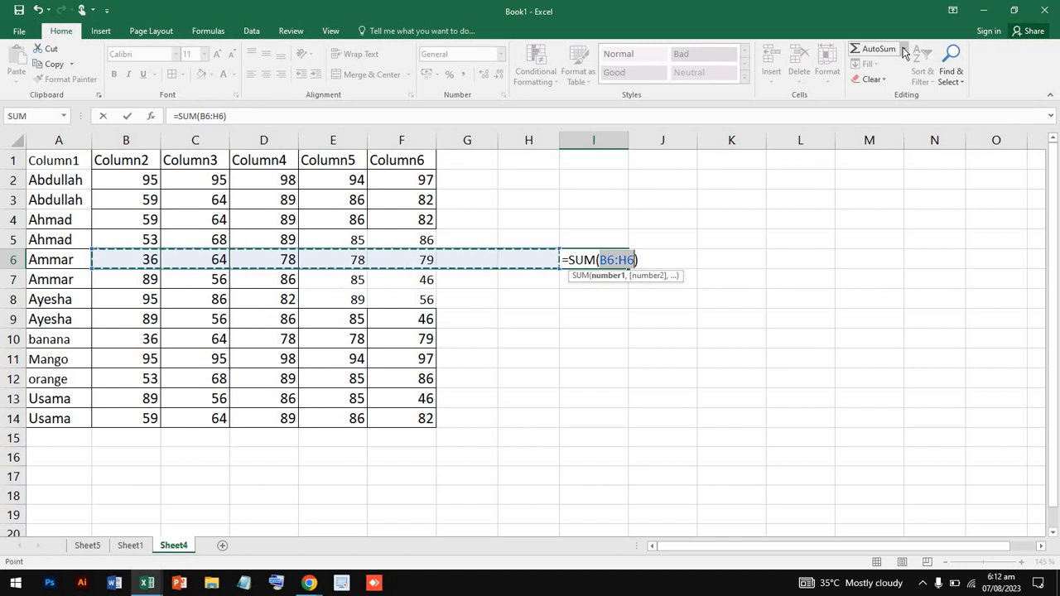
left_click(430, 300)
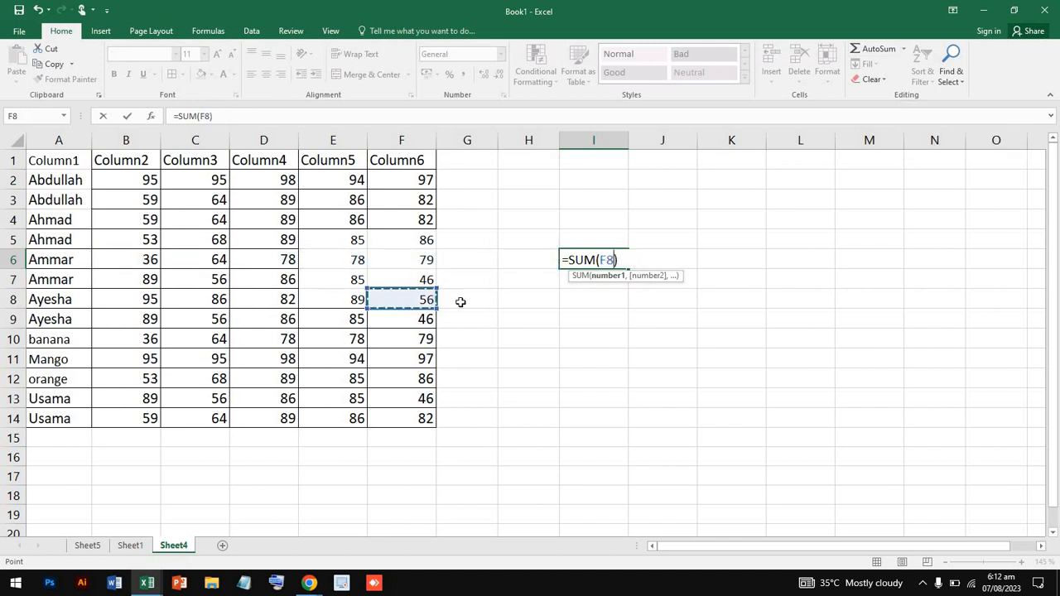
left_click(629, 261)
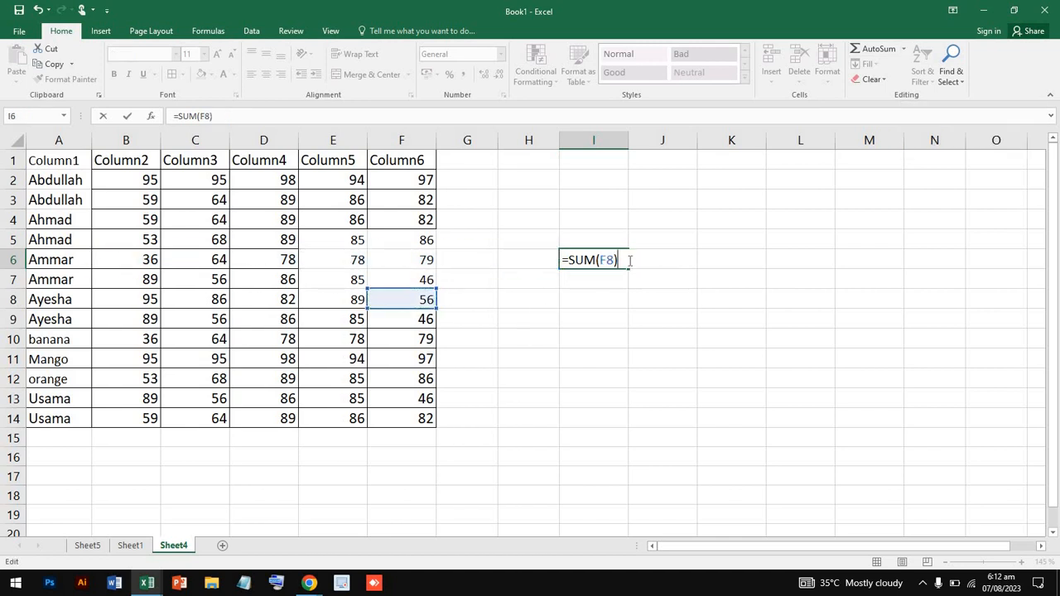
key("shift+Home")
key("BackSpace")
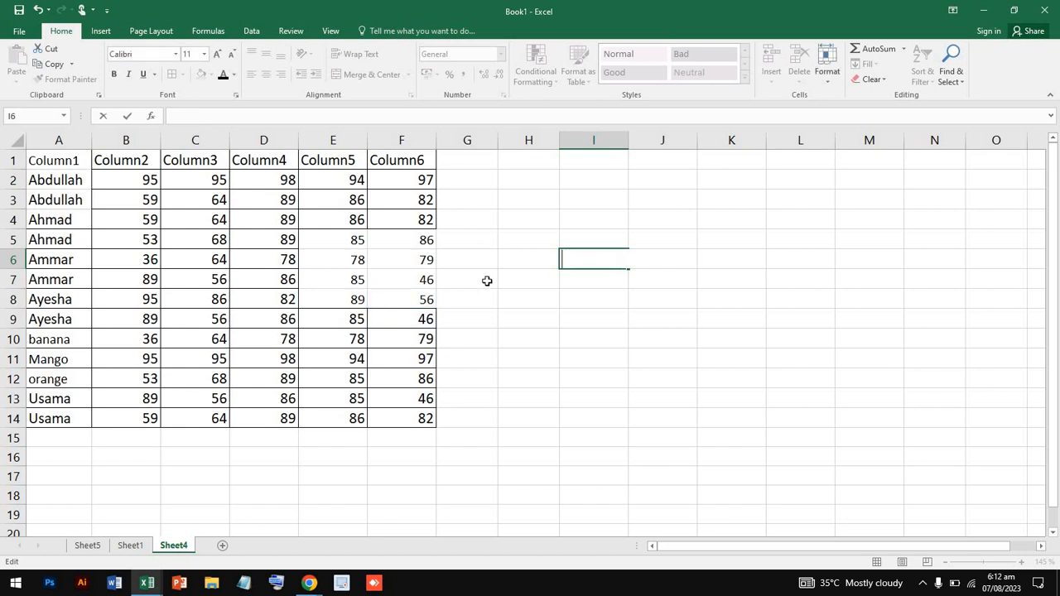
Count the numbers in each column of B2:F14 with AutoSum Count Numbers, and inspect the formula in B15
left_click_drag(149, 179, 403, 413)
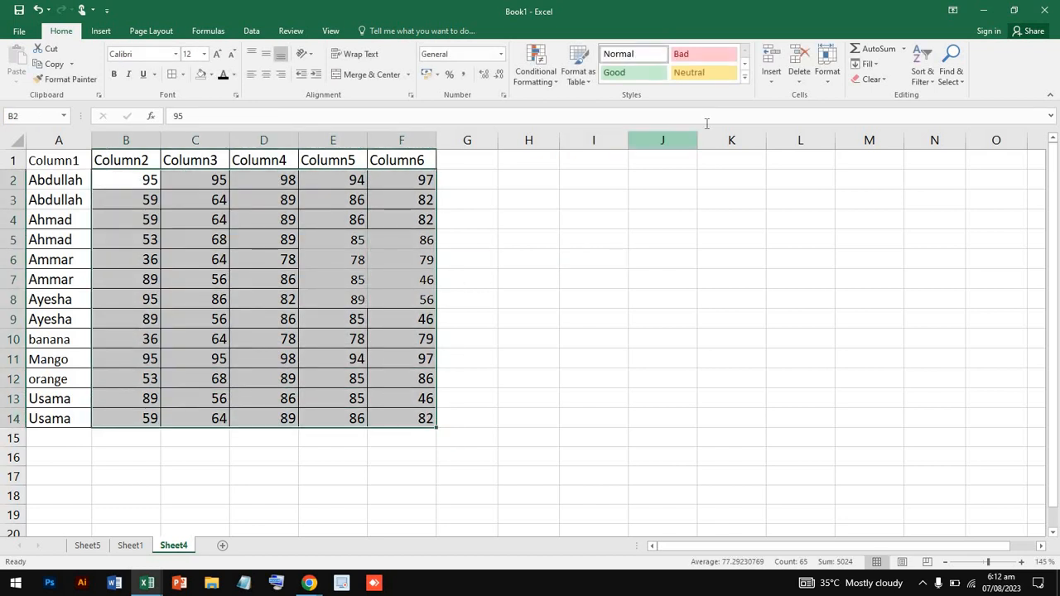
left_click(902, 49)
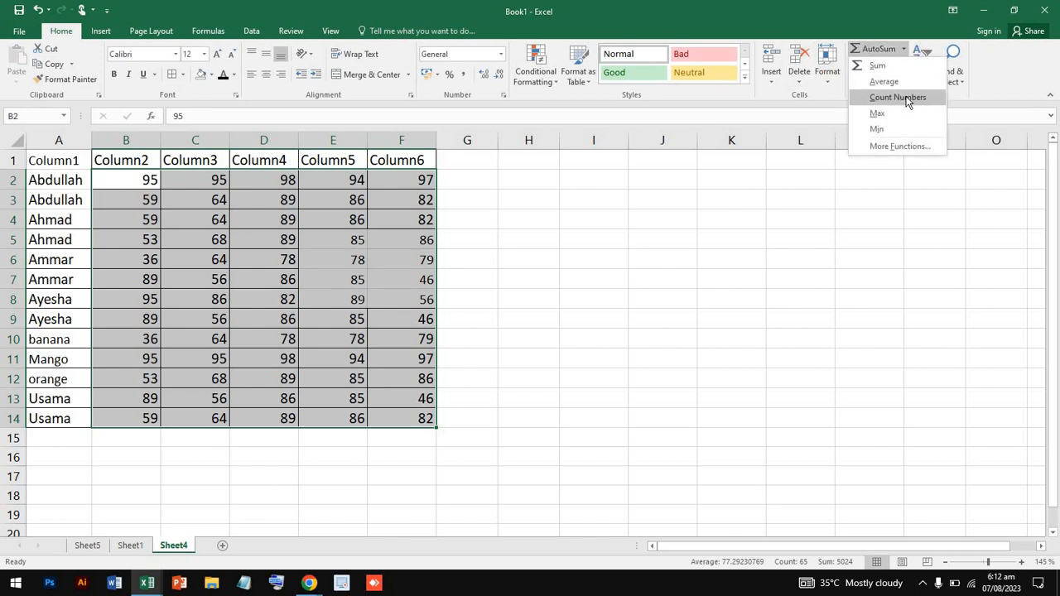
left_click(906, 97)
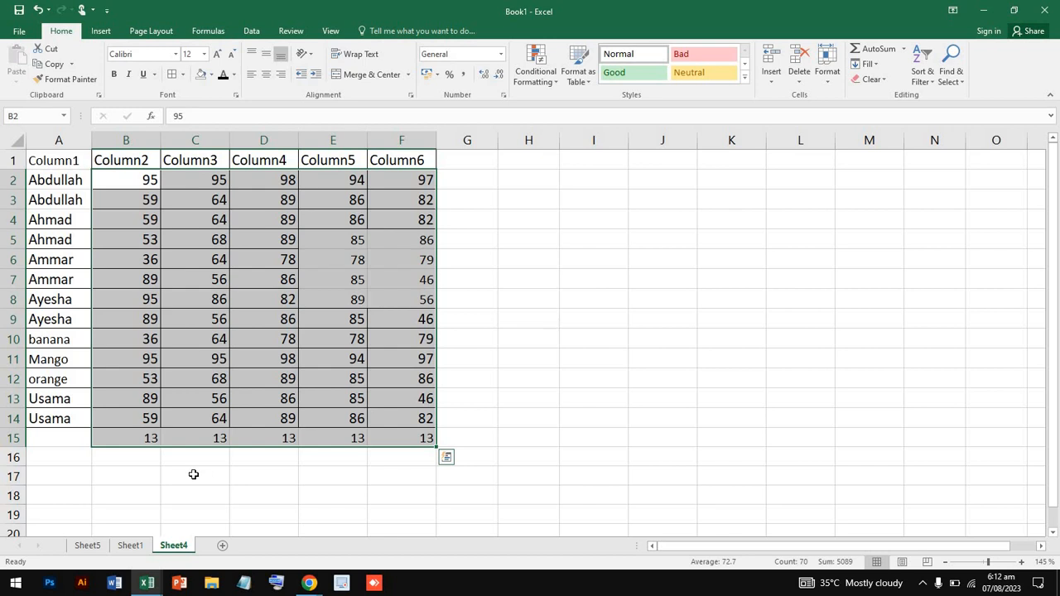
left_click(193, 475)
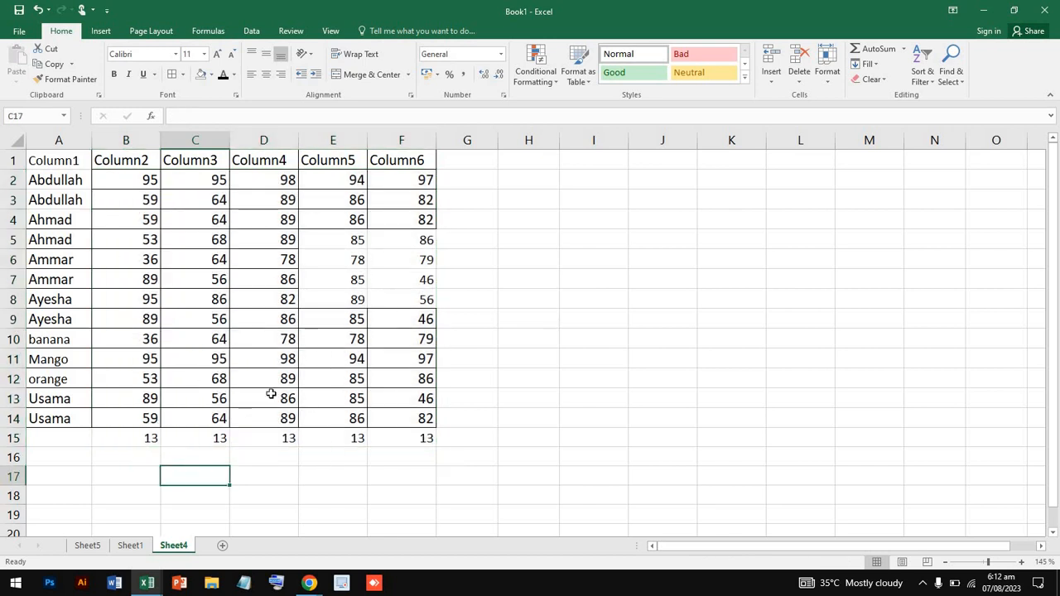
left_click(142, 440)
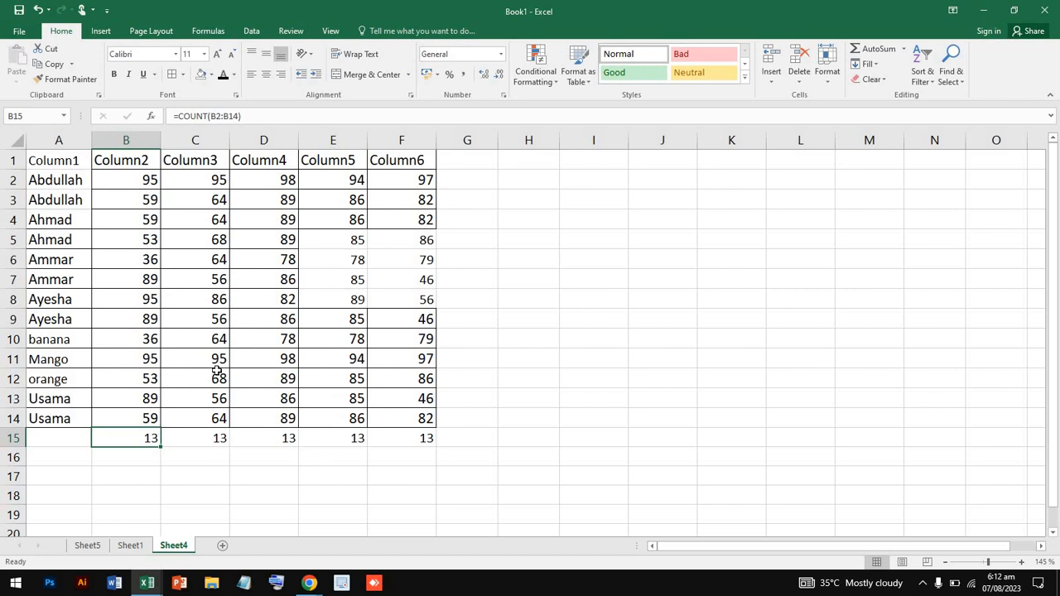
Try an AutoSum Count Numbers formula in G2 that refers to cell I2, and erase the formula
left_click(476, 179)
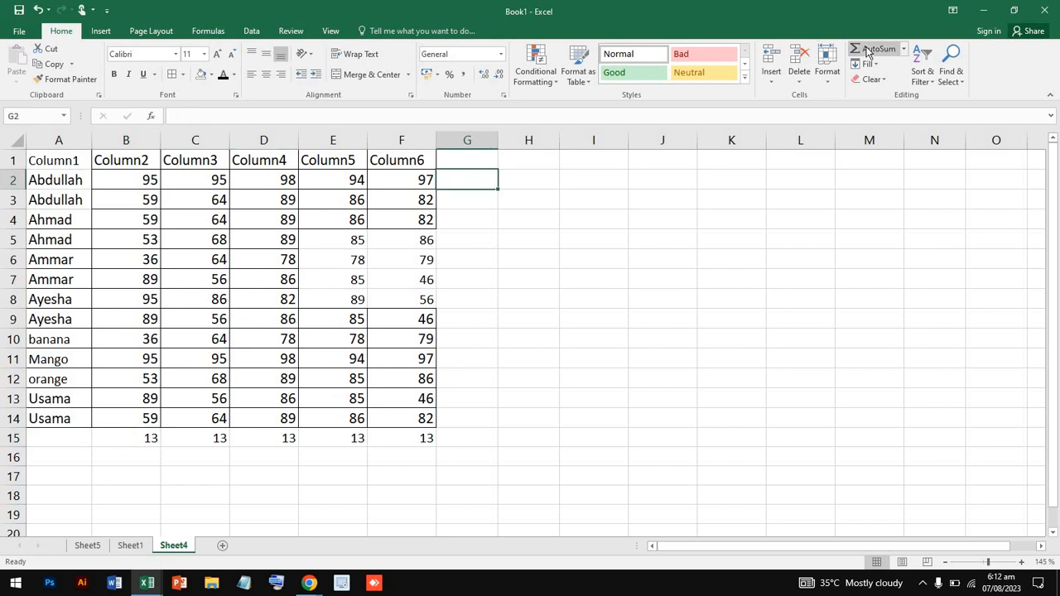
left_click(905, 48)
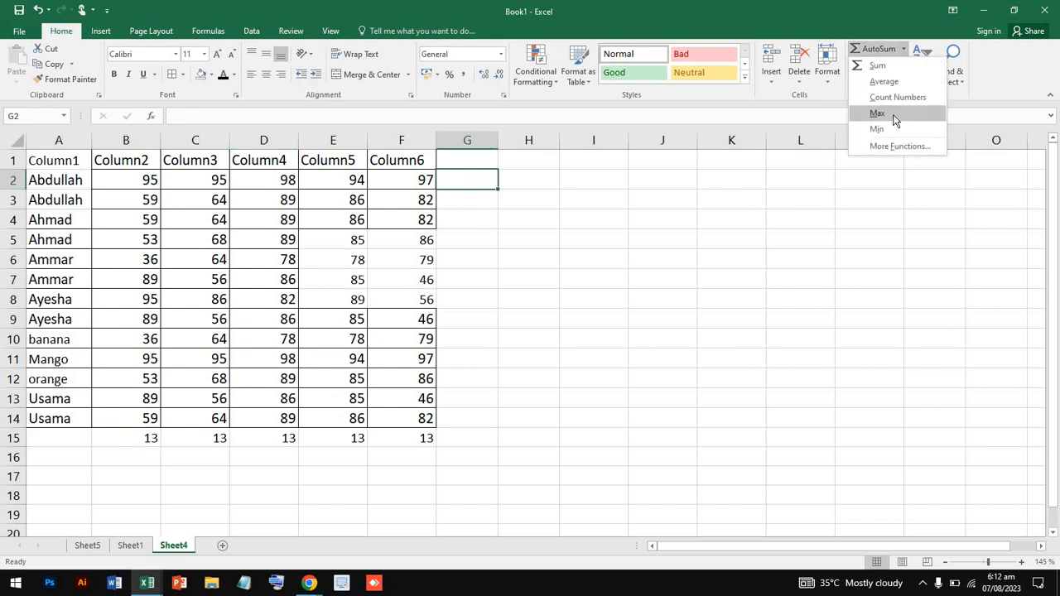
left_click(899, 95)
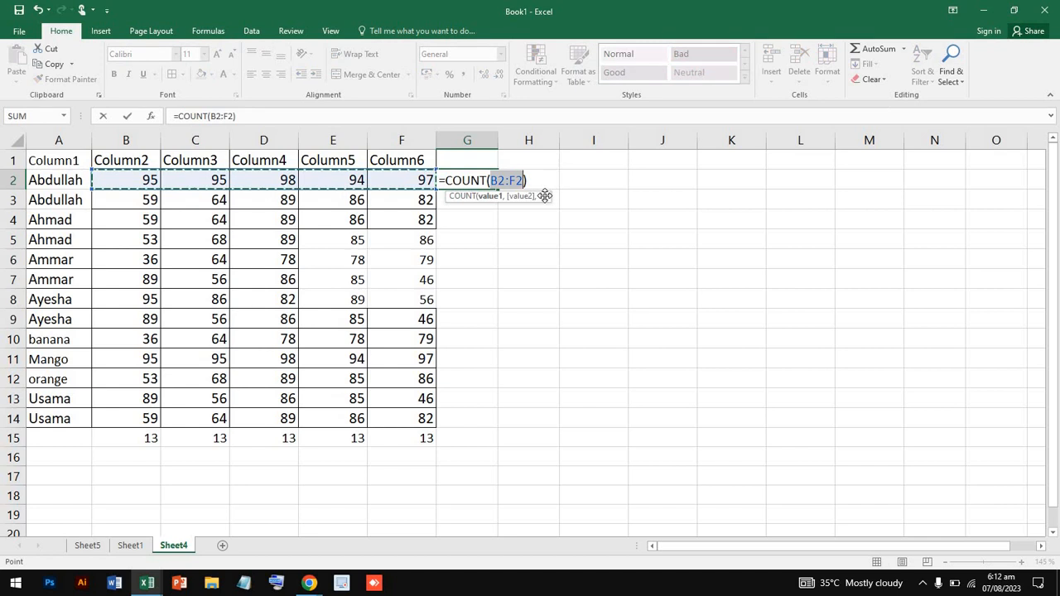
left_click(567, 178)
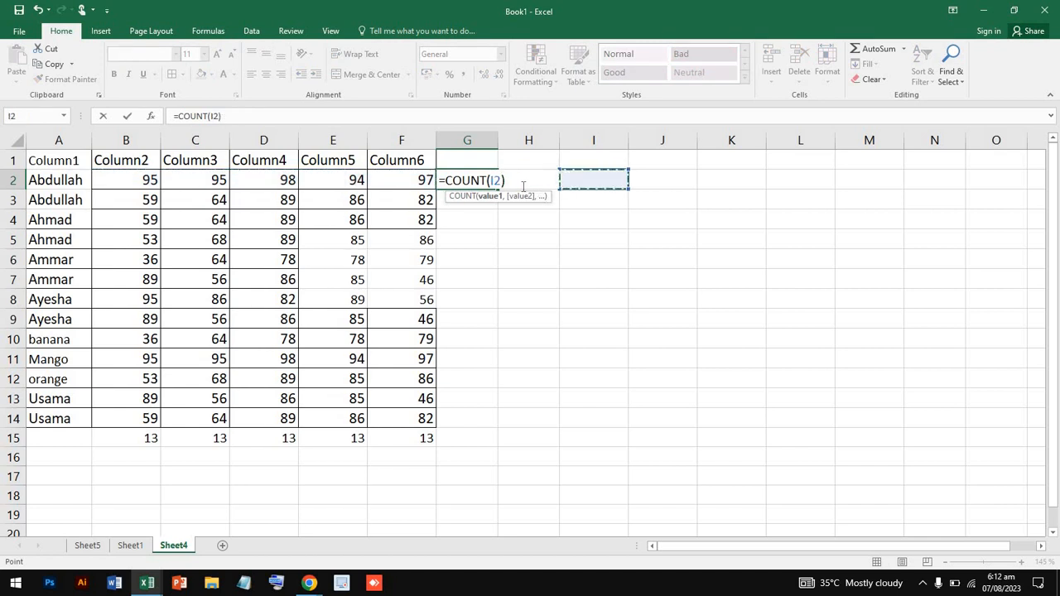
left_click(494, 180)
left_click(474, 182)
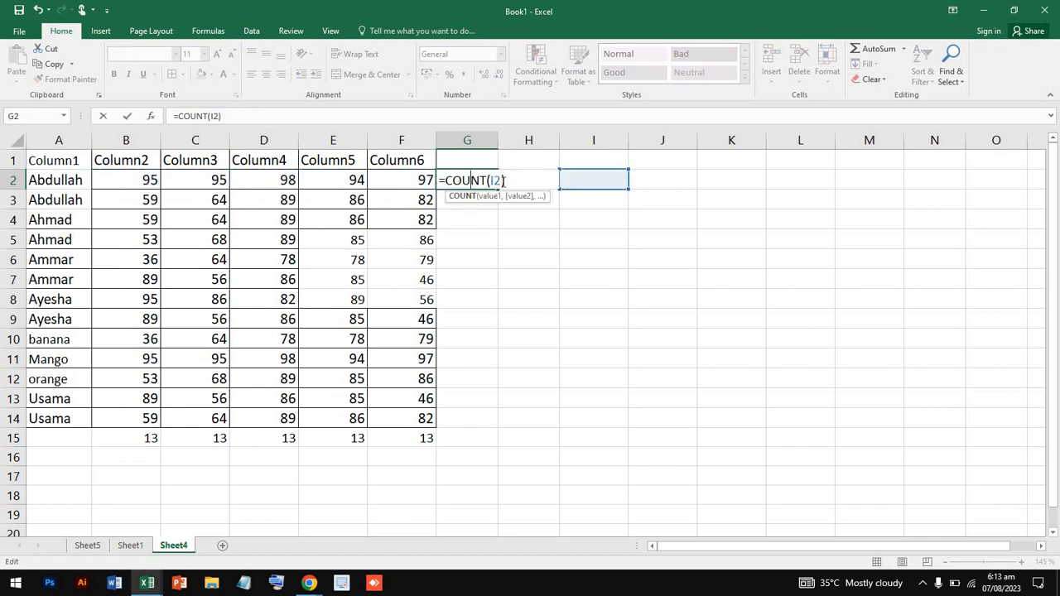
left_click_drag(502, 179, 409, 178)
key("BackSpace")
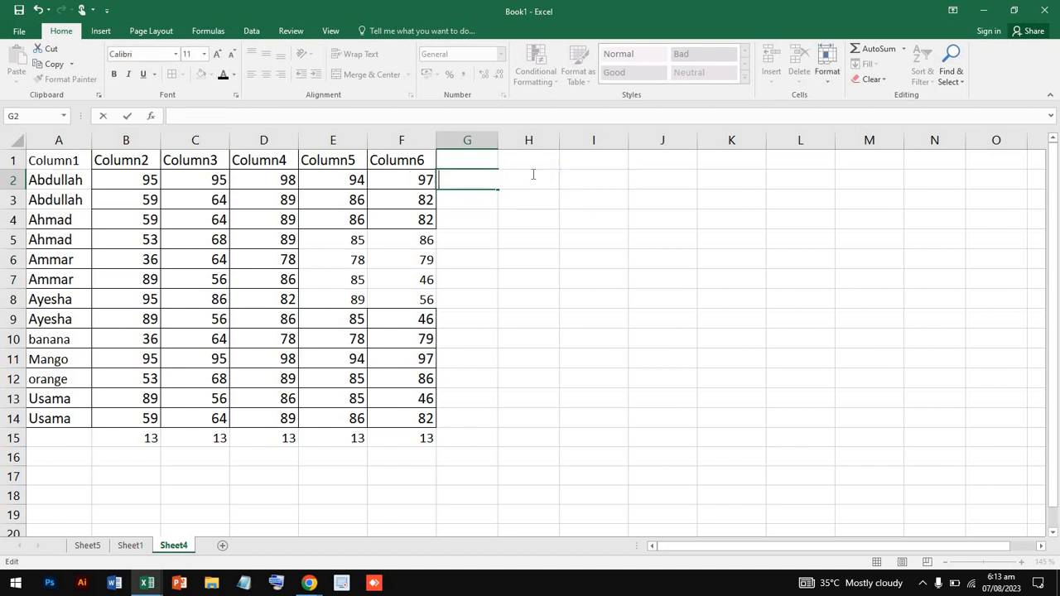
left_click(903, 50)
key("Escape")
key("Escape")
left_click(453, 202)
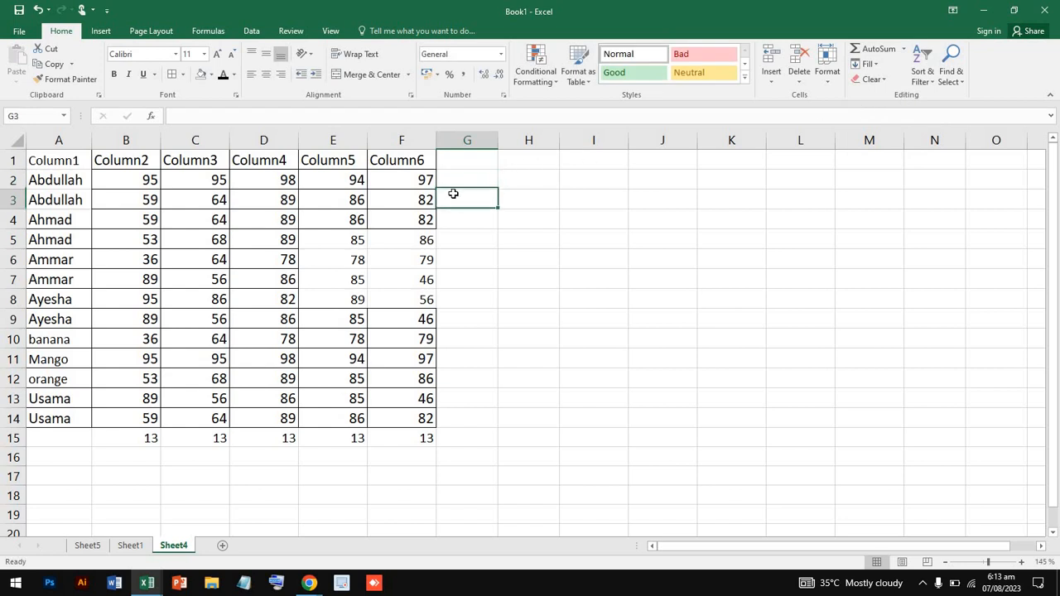
left_click(456, 182)
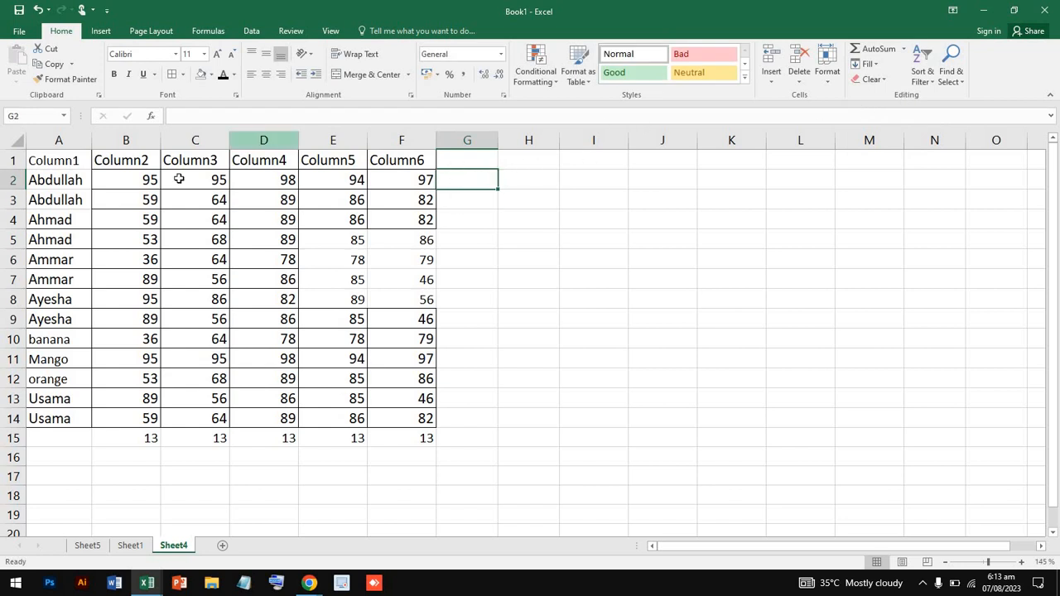
Count the numbers in B2:F2 with AutoSum Count Numbers in G2, and inspect the resulting formula
left_click(903, 49)
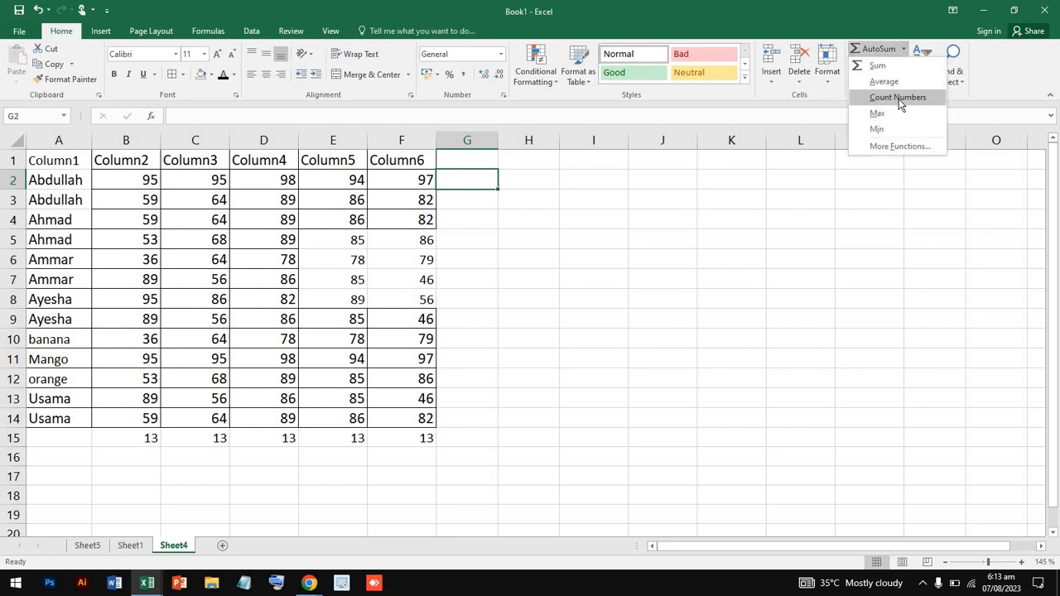
left_click(898, 98)
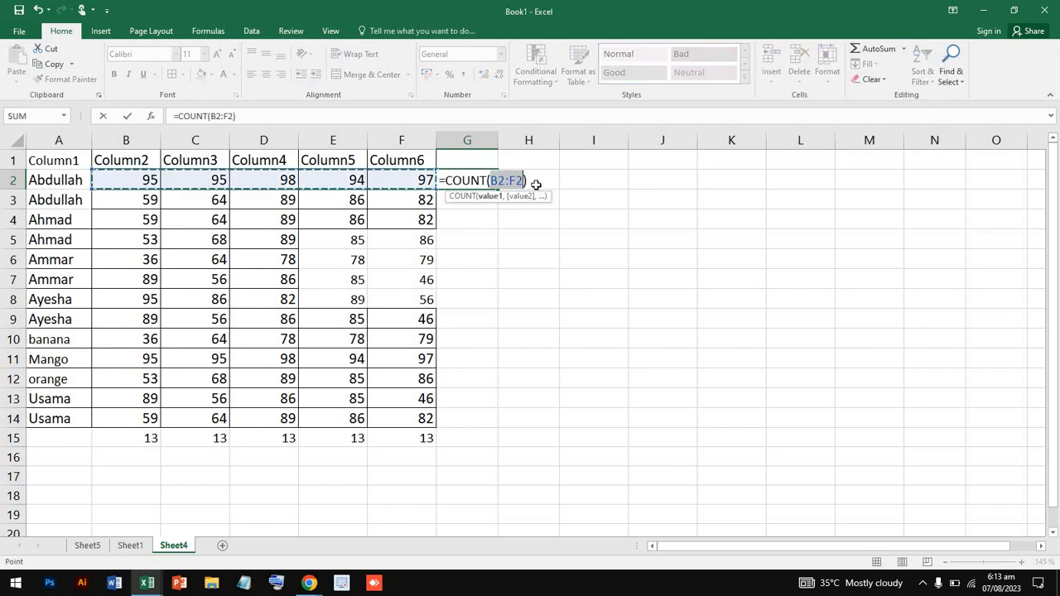
key("Return")
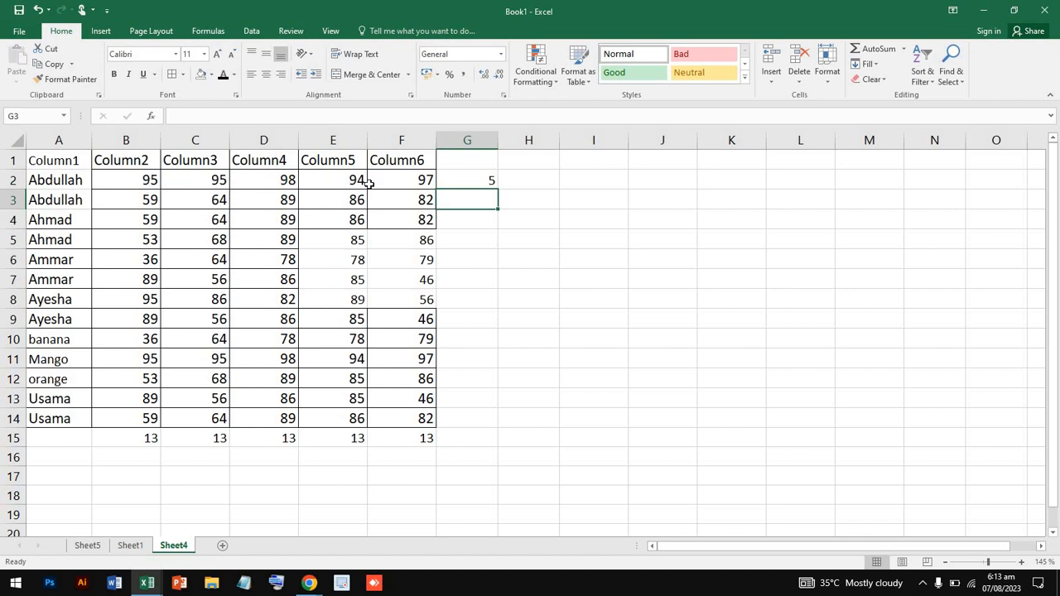
left_click(393, 178)
left_click(352, 180)
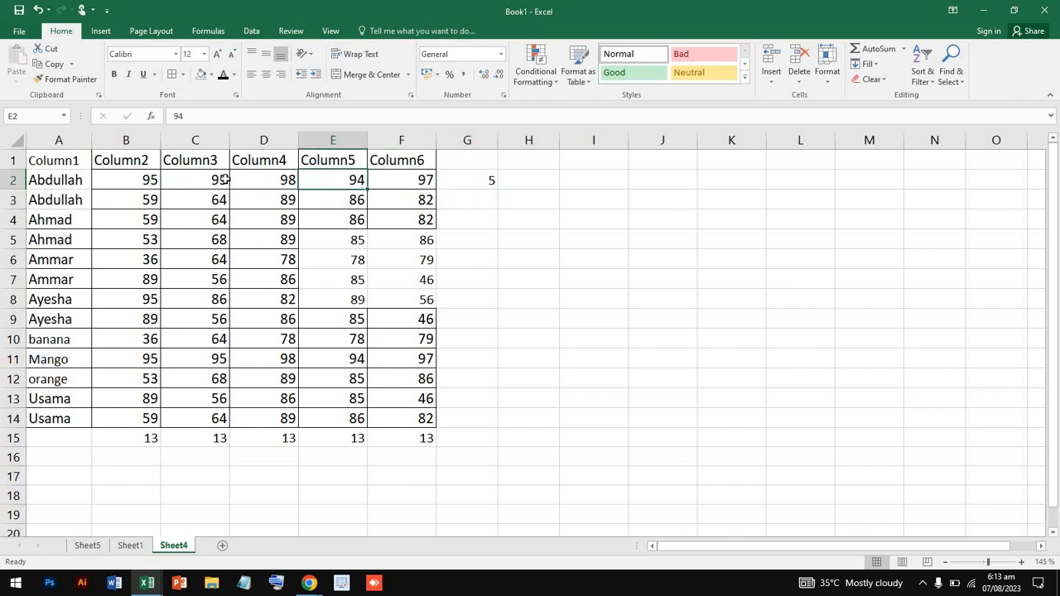
left_click(197, 180)
left_click(479, 183)
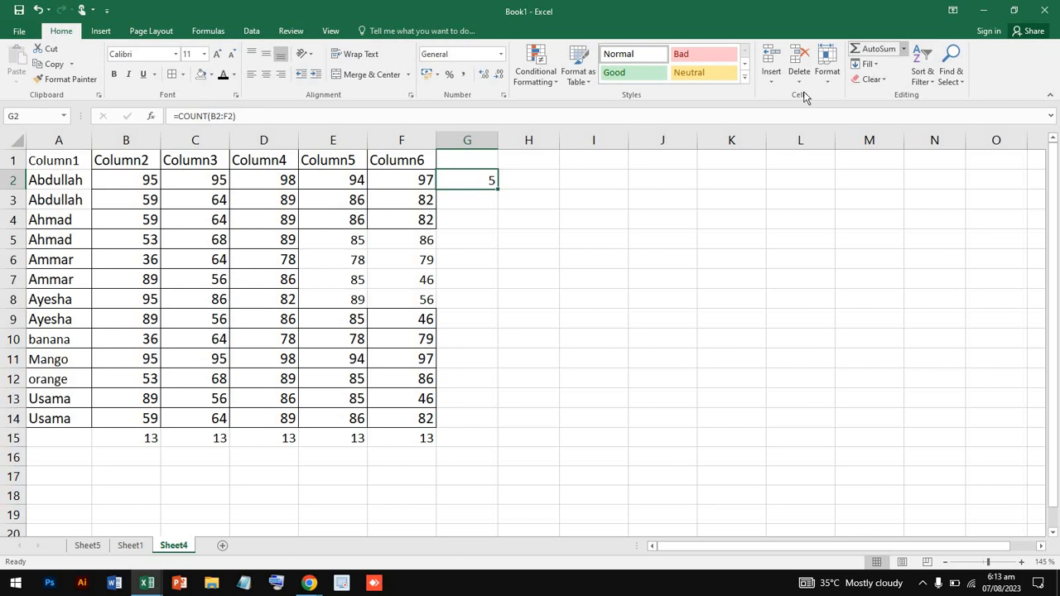
Enter an AutoSum Max formula in G3 that refers to cell G2
left_click(471, 204)
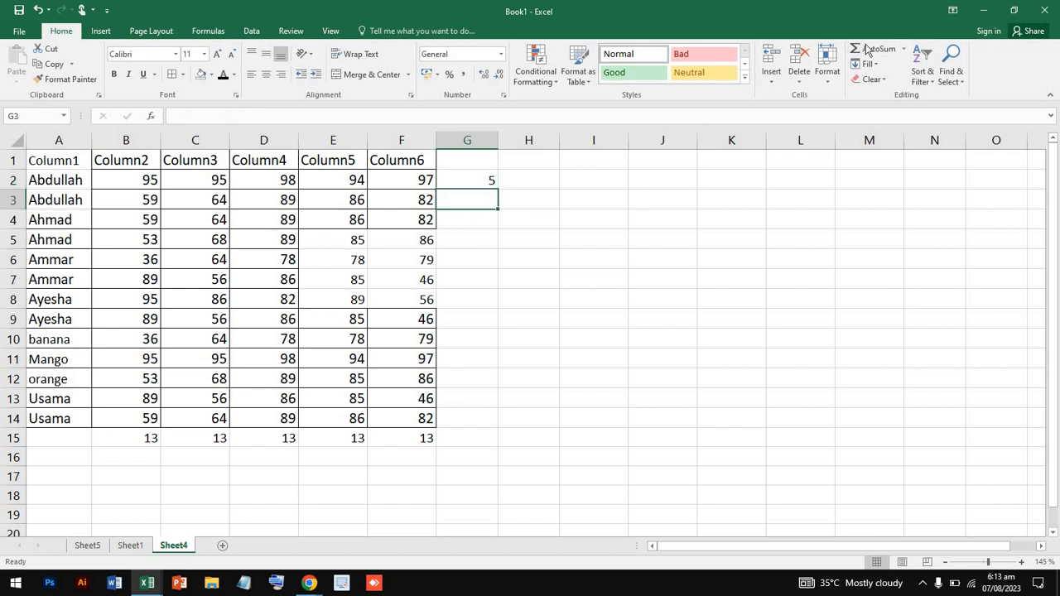
left_click(904, 49)
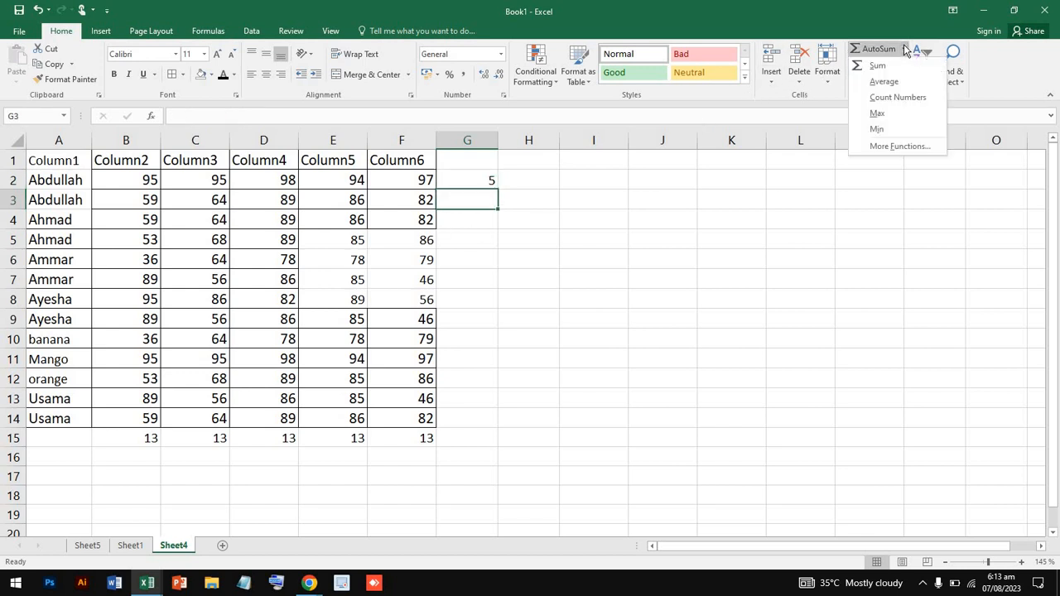
left_click(899, 112)
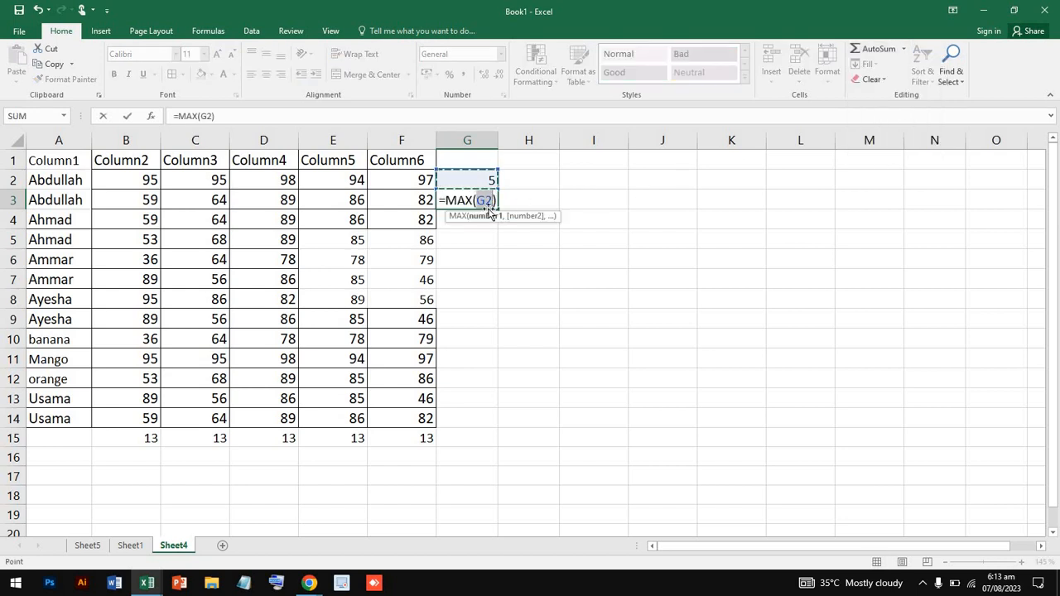
key("Return")
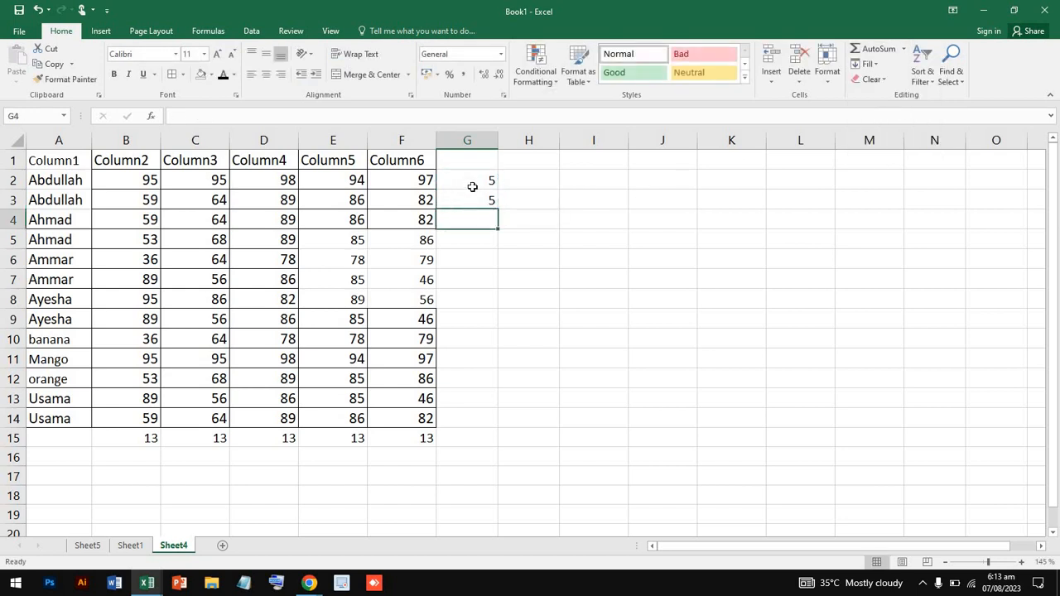
Find the maximum of D2:D15 with AutoSum Max, and inspect the formula in D16
left_click_drag(271, 179, 276, 433)
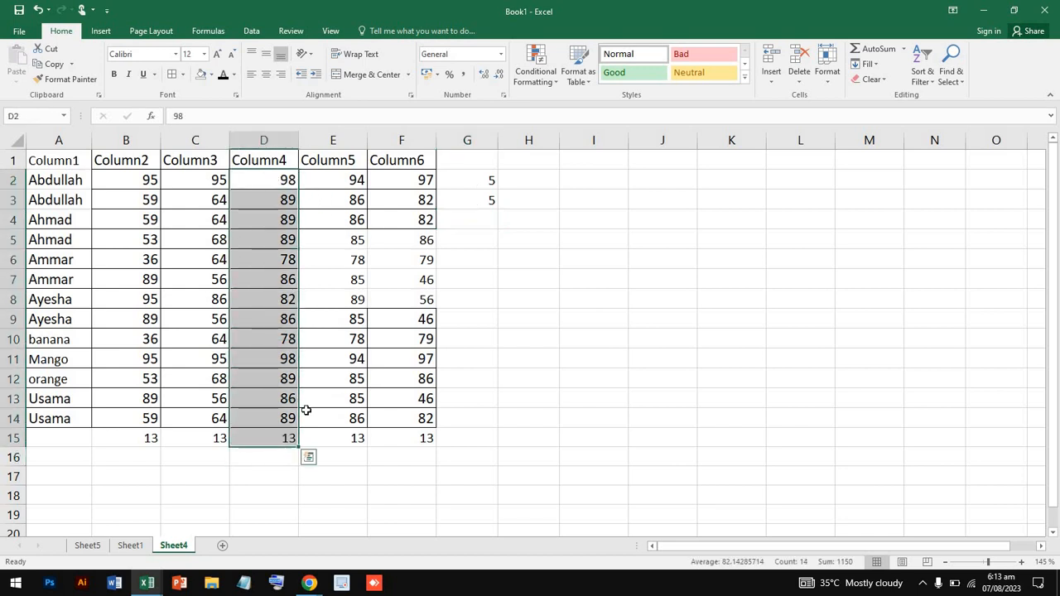
left_click(903, 49)
left_click(883, 112)
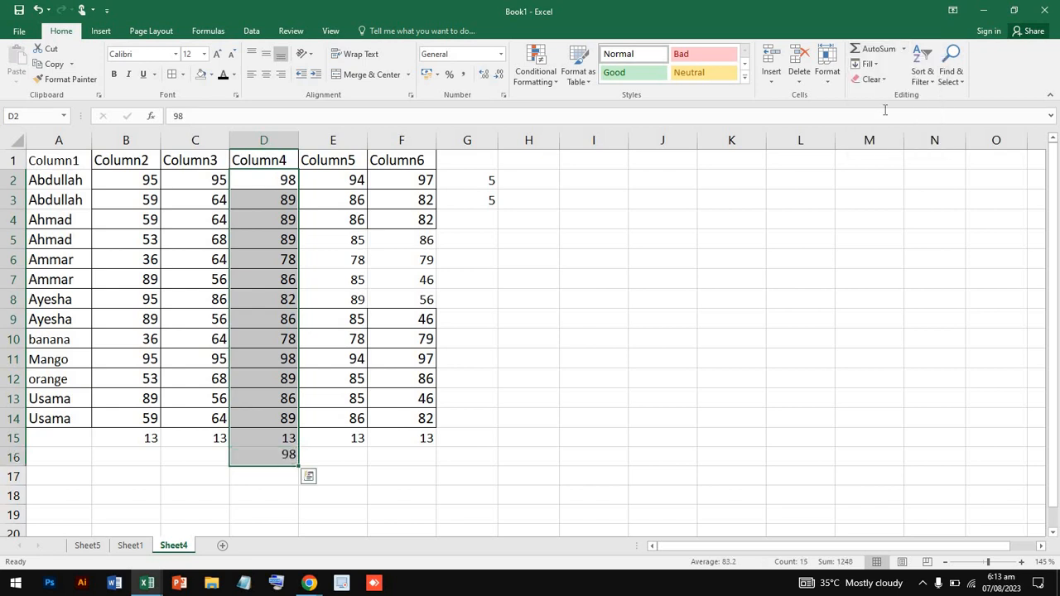
left_click(284, 457)
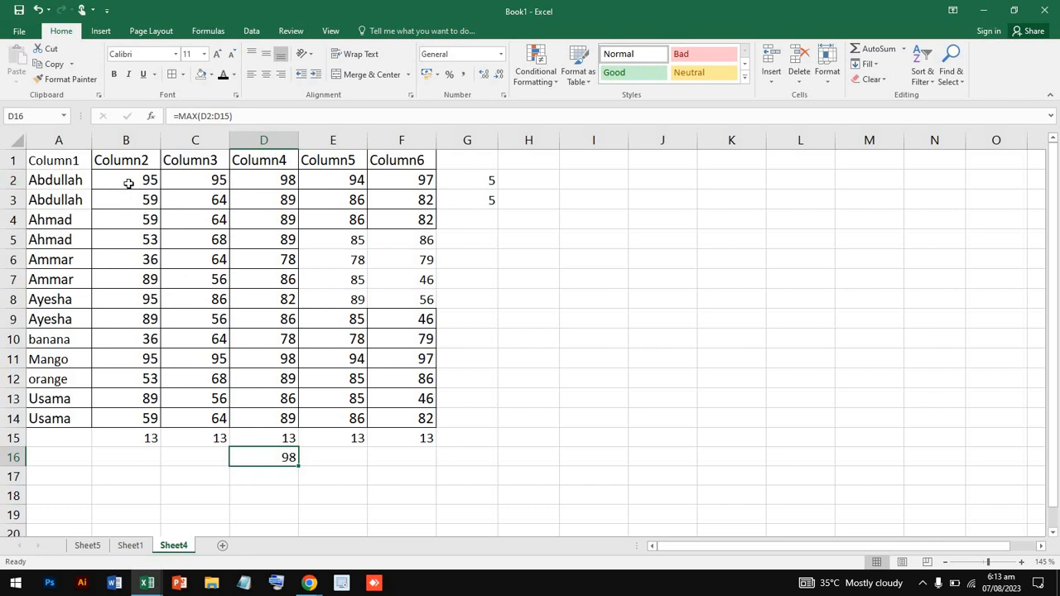
Find the minimum of each column of B2:F14 with AutoSum Min, and inspect the formulas in B17:F17
mouse_move(124, 180)
left_mouse_down()
mouse_move(350, 398)
mouse_move(376, 407)
mouse_move(366, 404)
left_mouse_up()
left_click(128, 336)
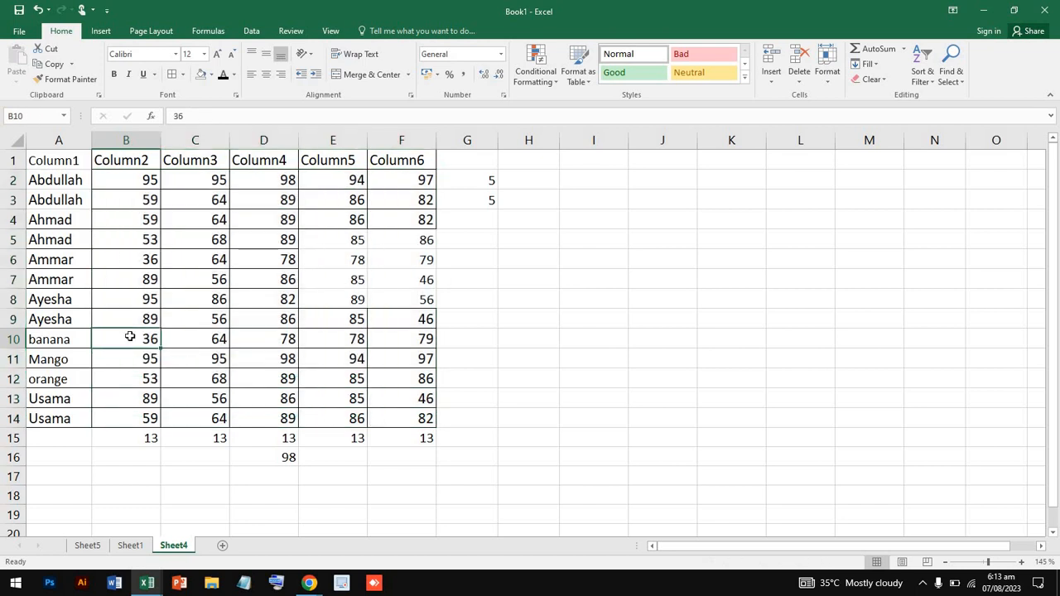
left_click_drag(135, 180, 407, 409)
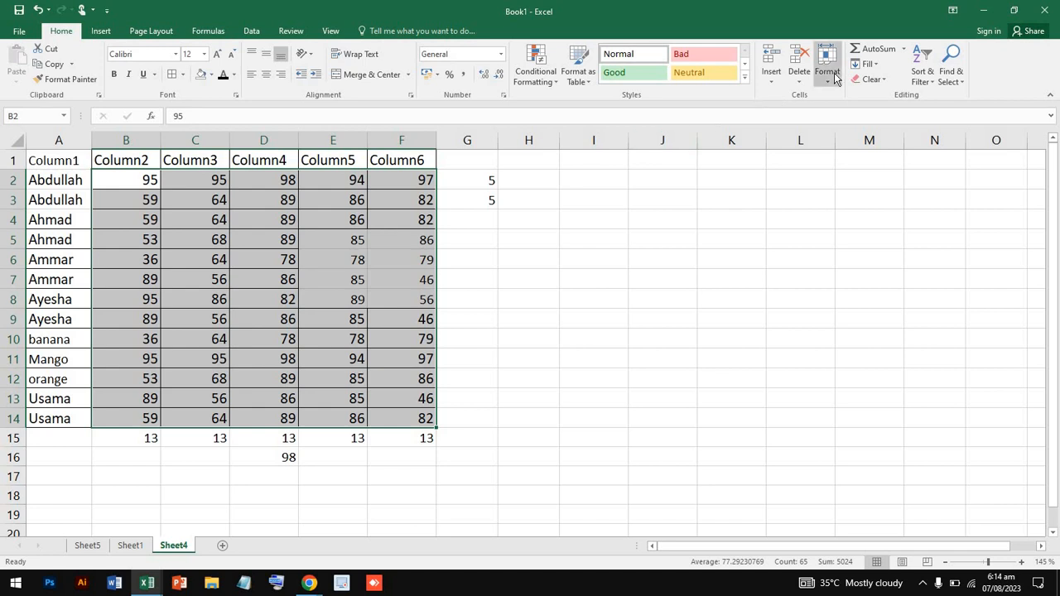
left_click(904, 51)
left_click(906, 128)
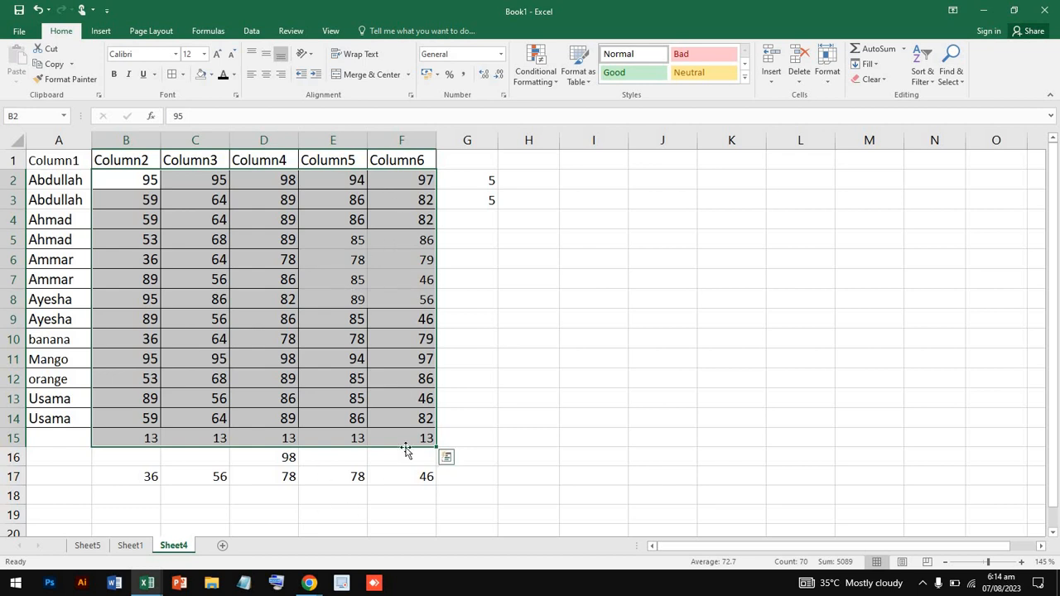
left_click(425, 476)
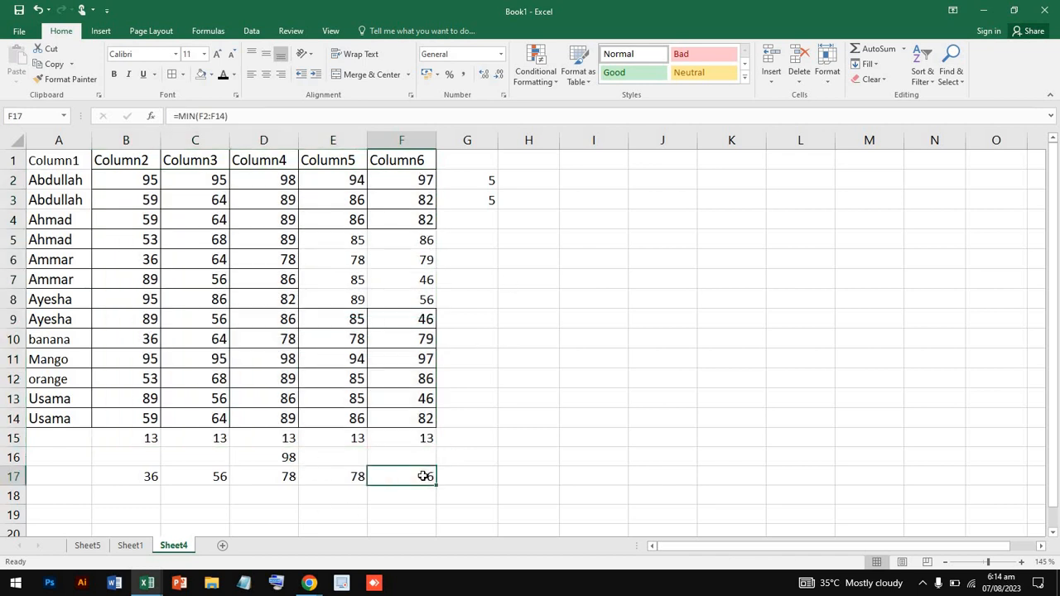
left_click(328, 482)
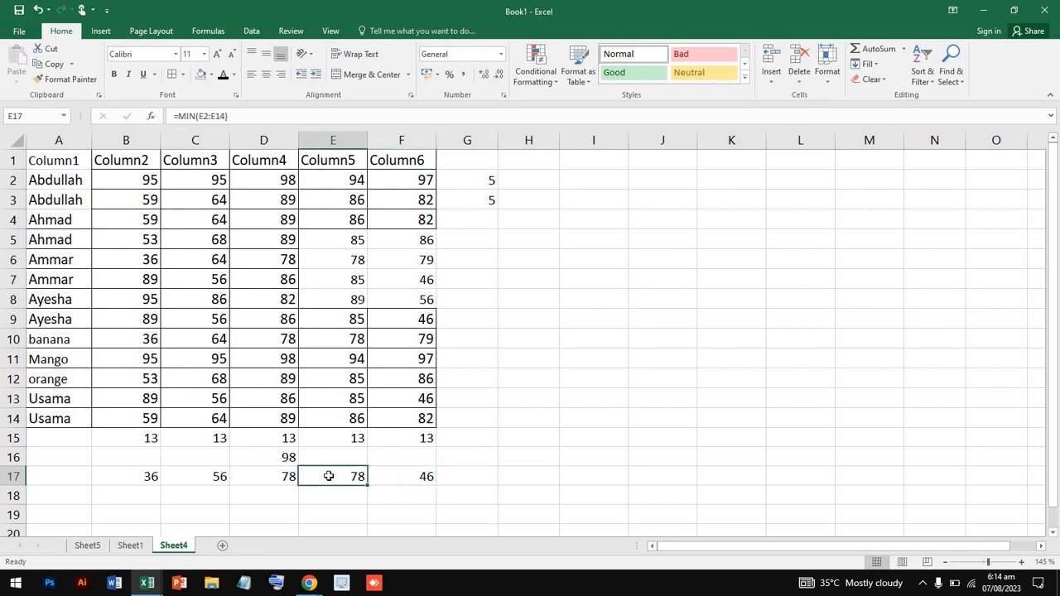
left_click(265, 479)
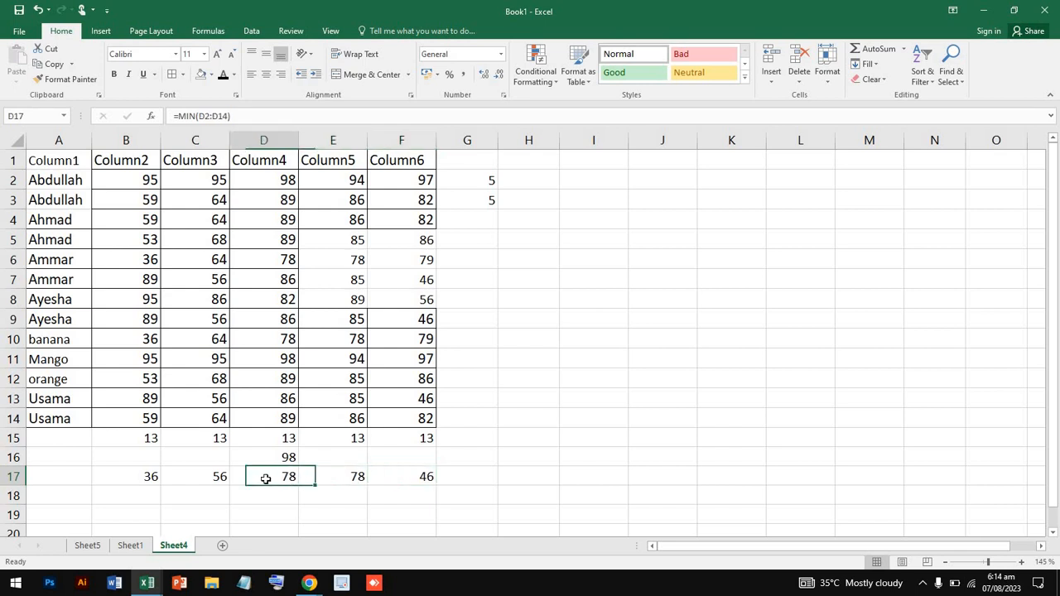
left_click(203, 478)
left_click(151, 476)
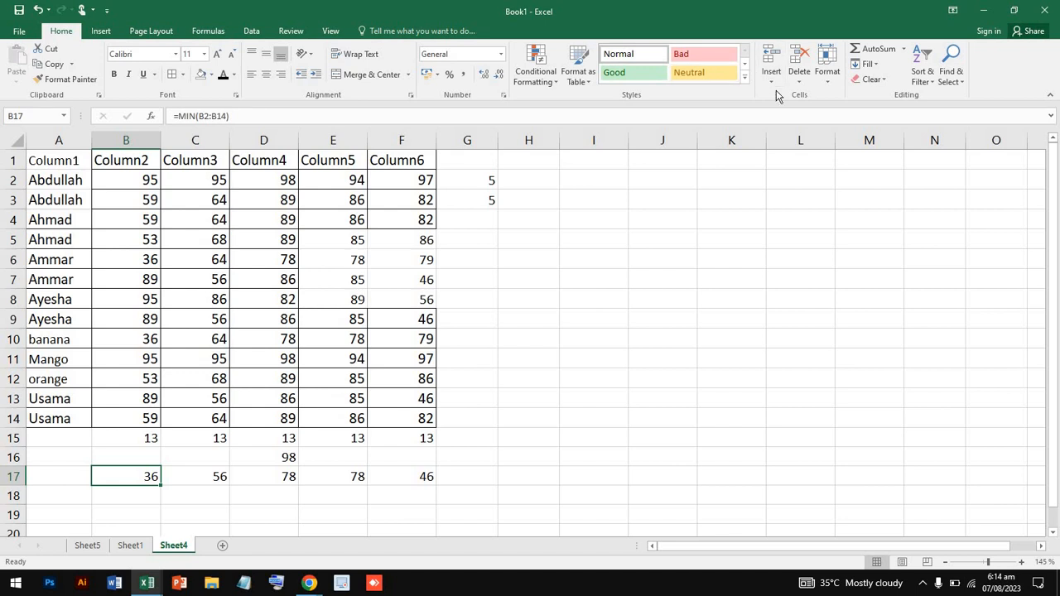
Clear the contents of the marks data and result rows in A1:F17
left_click(904, 51)
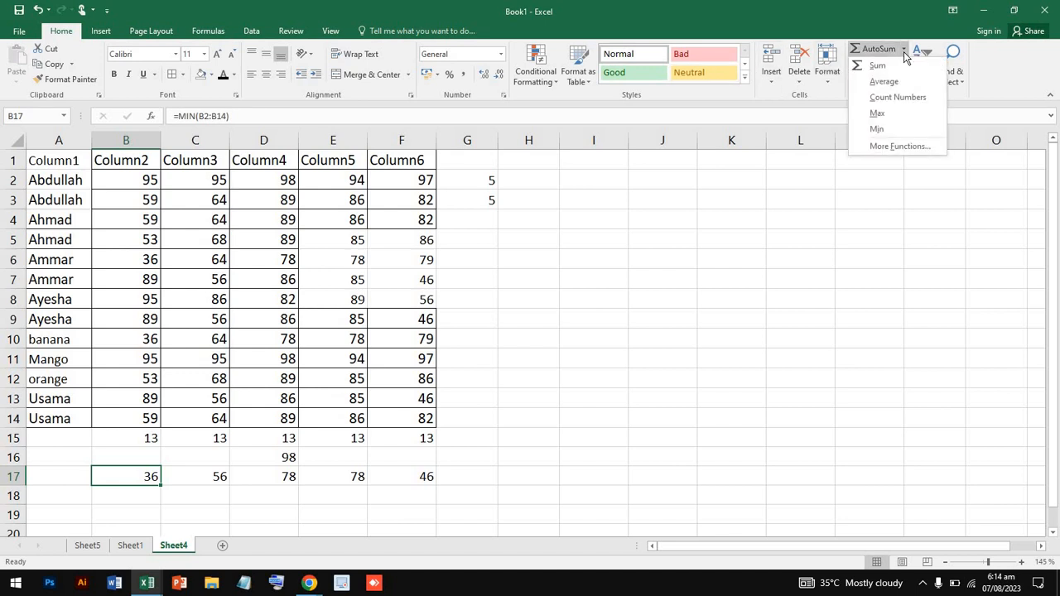
left_click(496, 334)
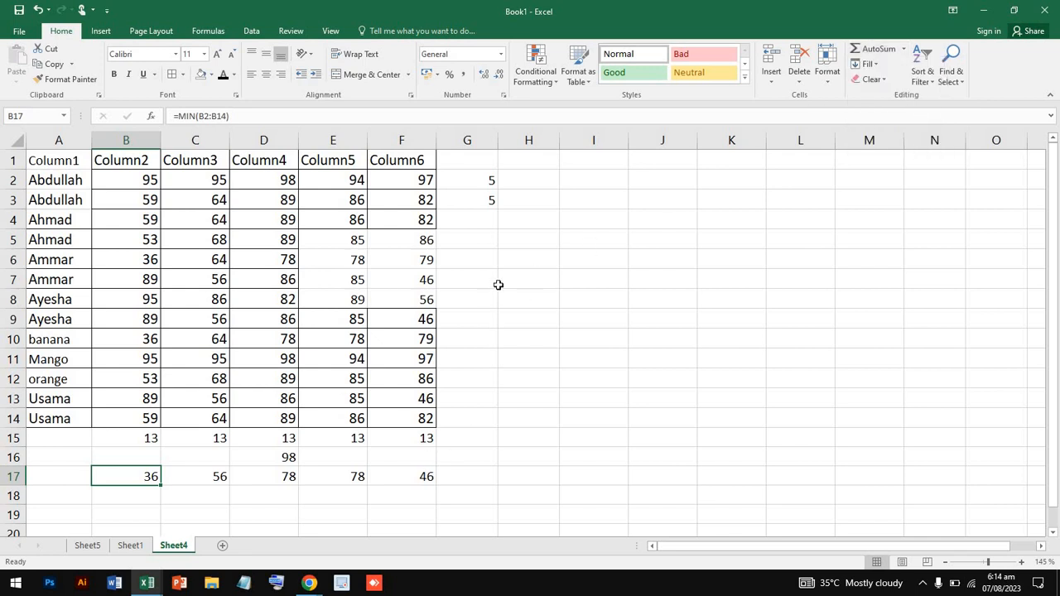
left_click(66, 162)
left_click_drag(66, 162, 452, 499)
left_click_drag(399, 445, 405, 476)
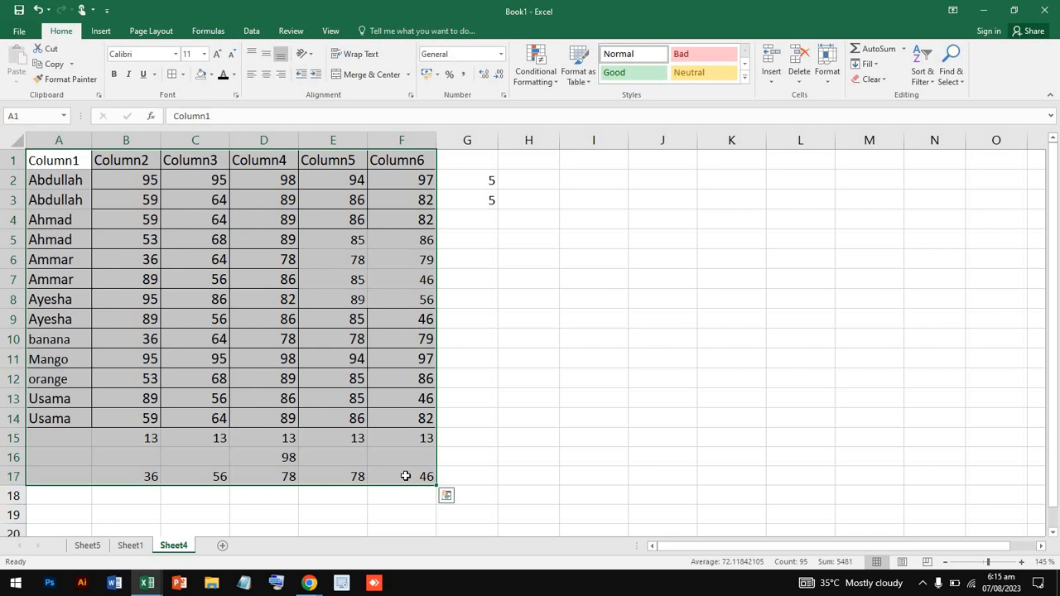
key("Delete")
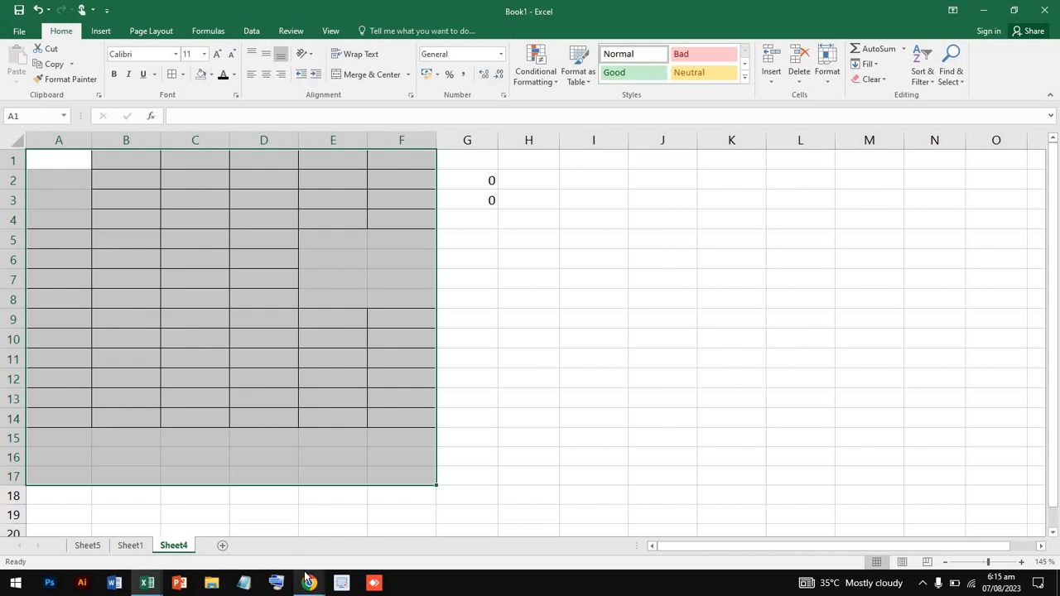
Switch to the Chrome window and open a new tab ready for a Google search
mouse_move(308, 579)
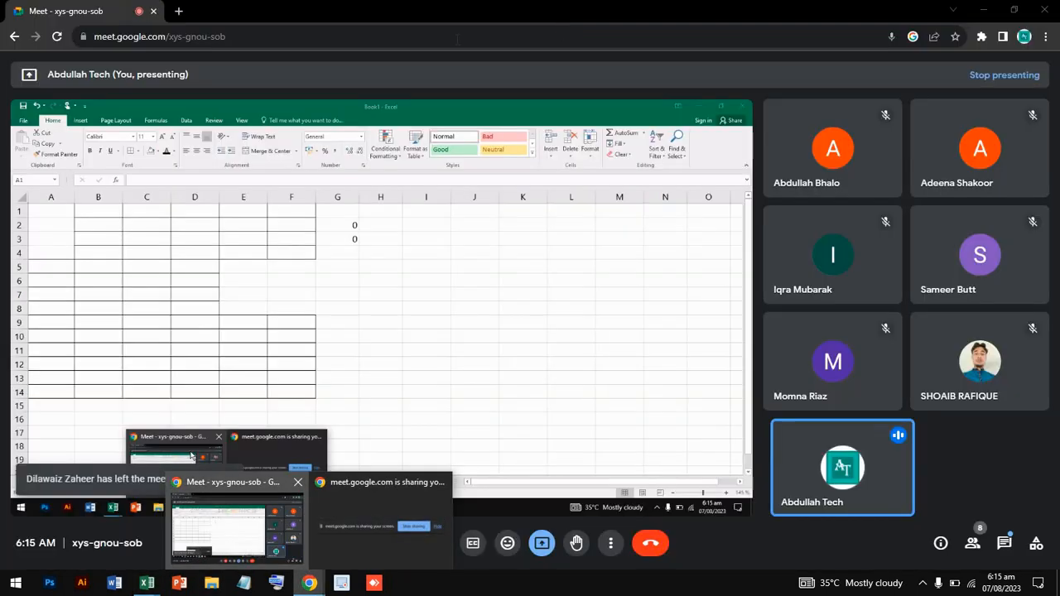
left_click(236, 521)
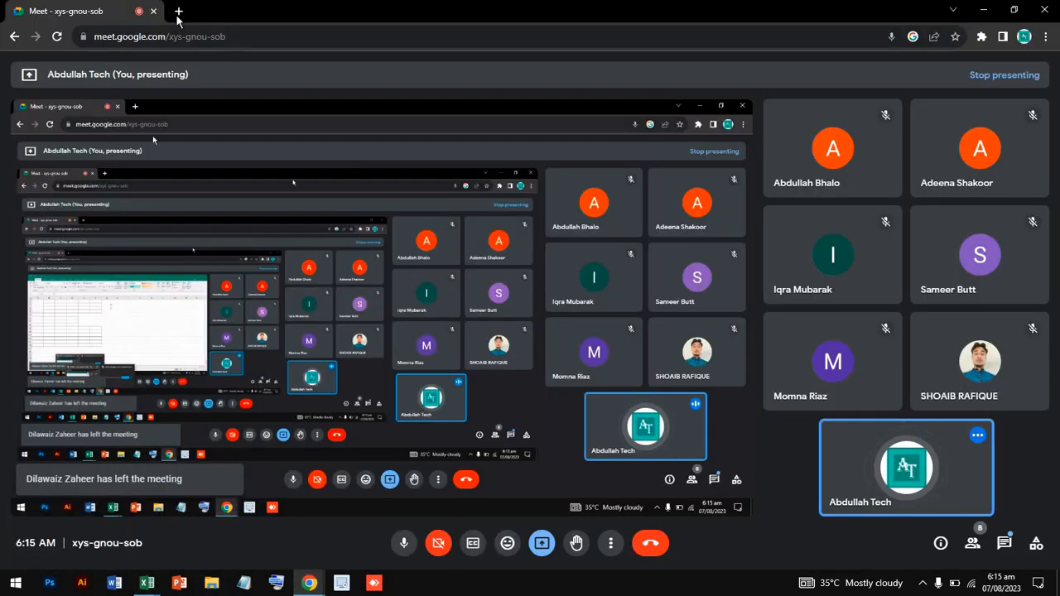
left_click(178, 11)
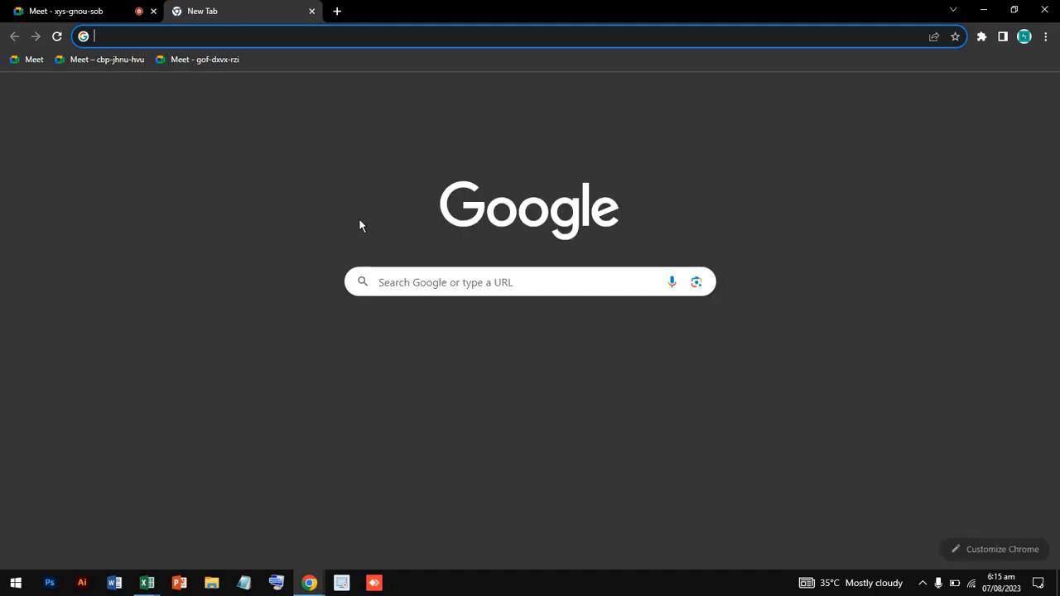
left_click(414, 282)
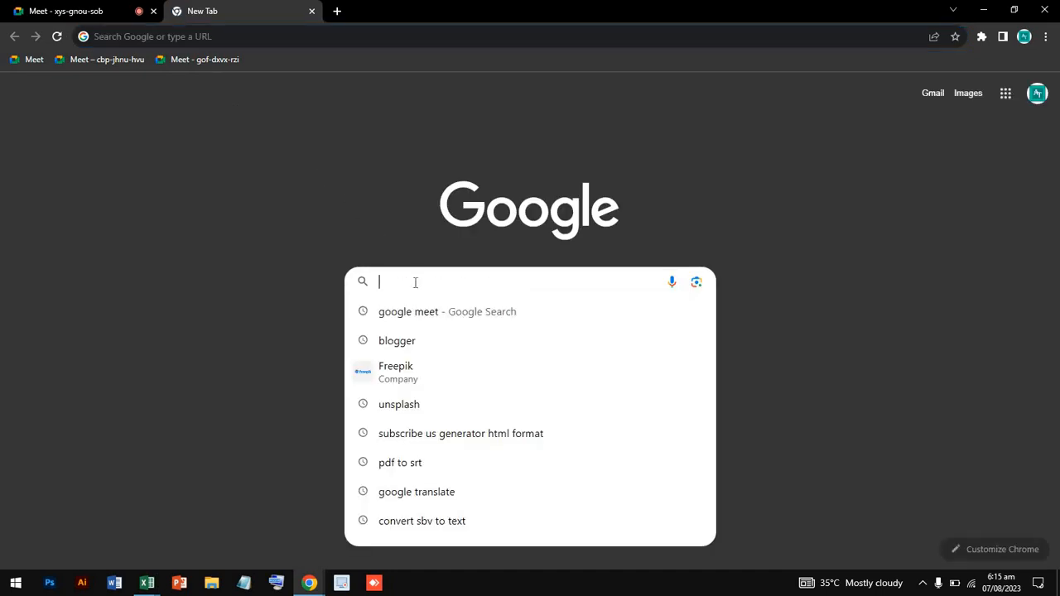
type("pdf")
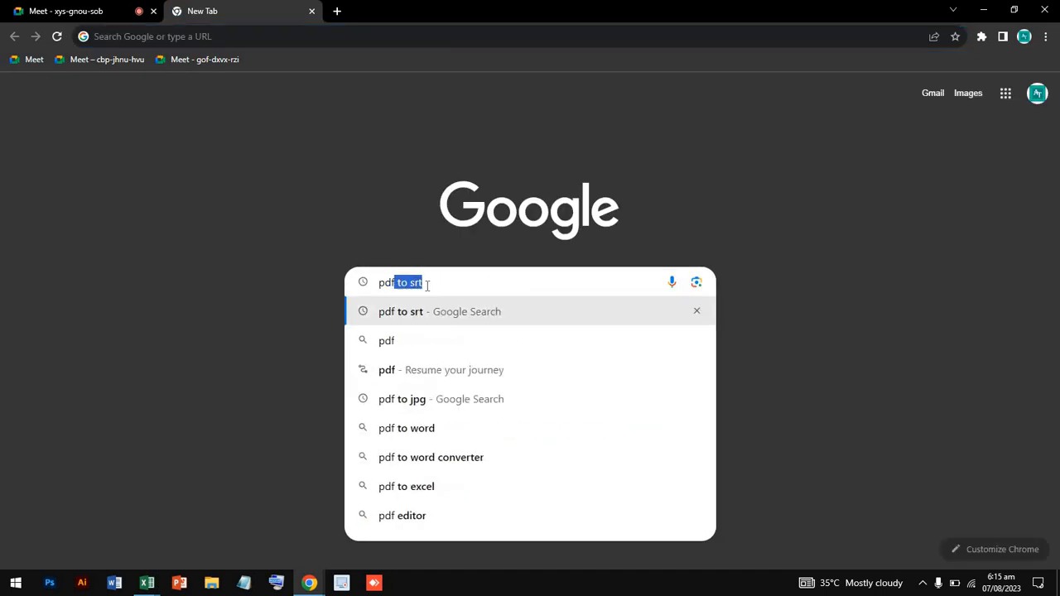
key("BackSpace")
key("BackSpace")
key("BackSpace")
key("BackSpace")
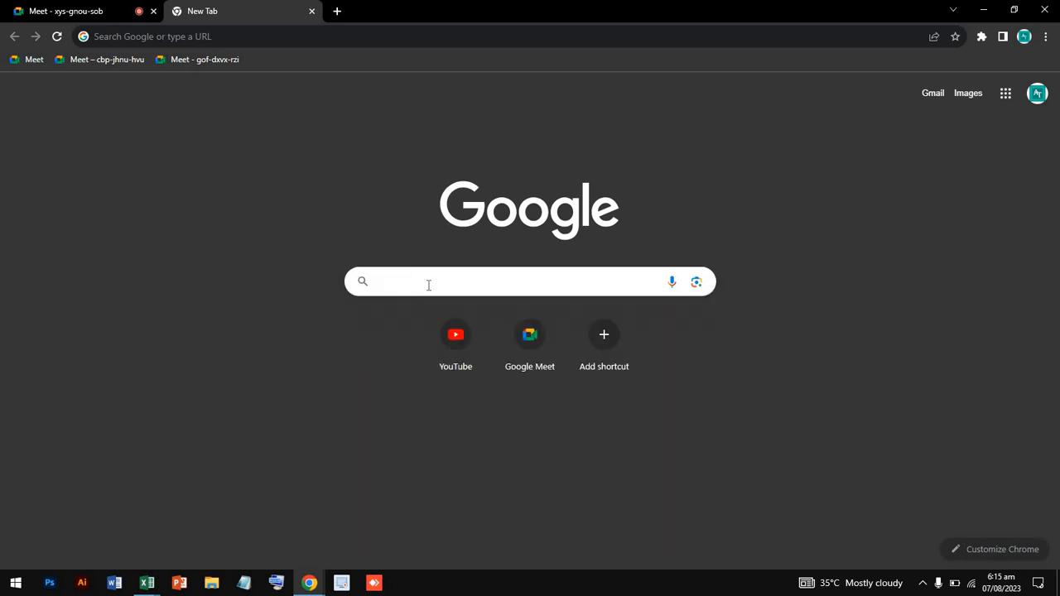
Search Google for "university of education" and open the University of Education website at ue.edu.pk
type("univers")
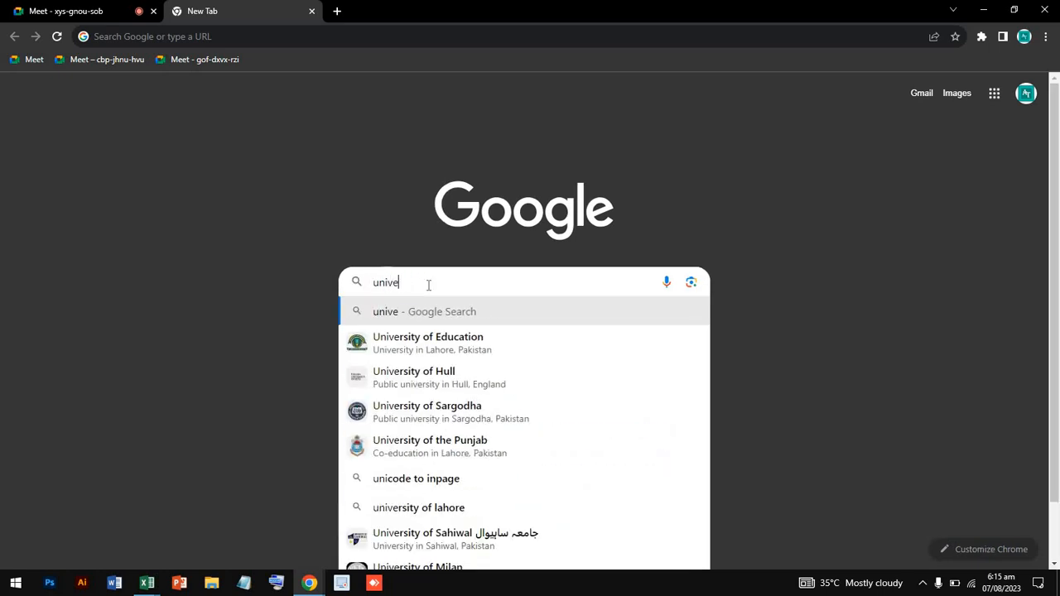
left_click(464, 348)
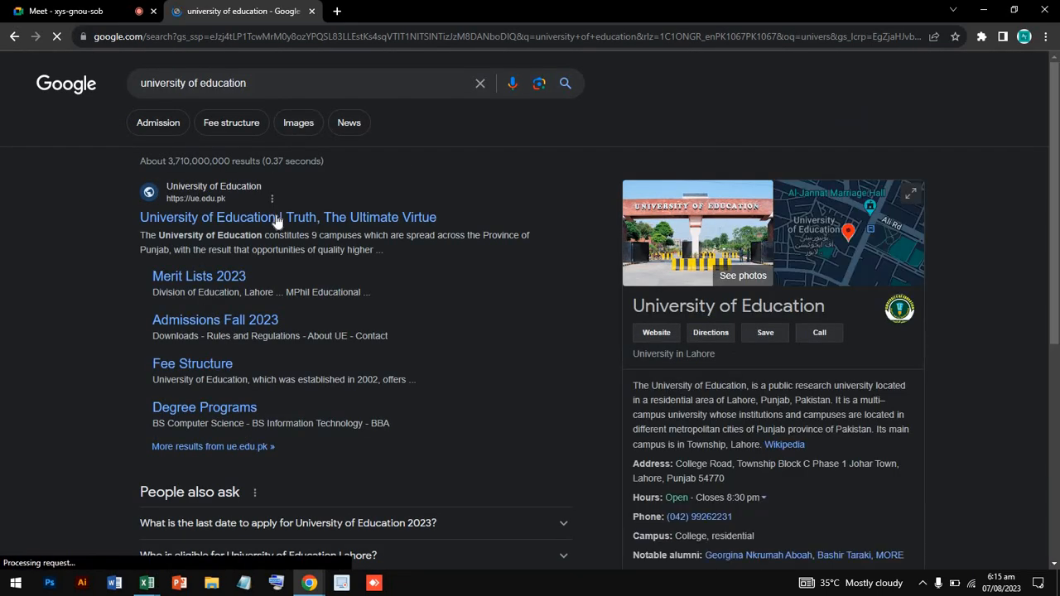
left_click(276, 215)
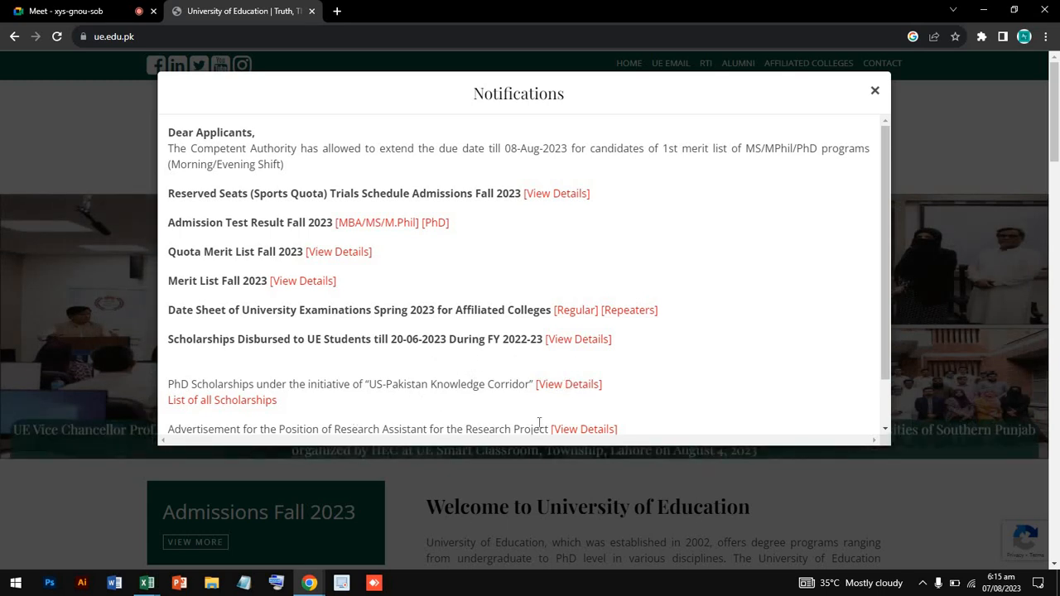
Read through the Notifications list on the University of Education home page
scroll(539, 423, "down", 1)
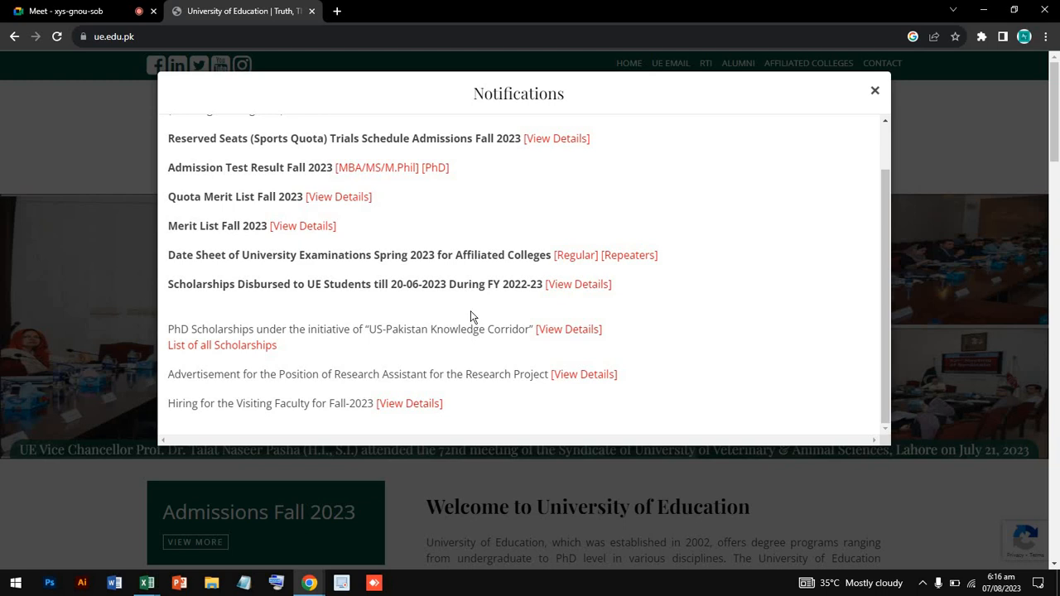
scroll(470, 315, "up", 1)
scroll(471, 315, "down", 1)
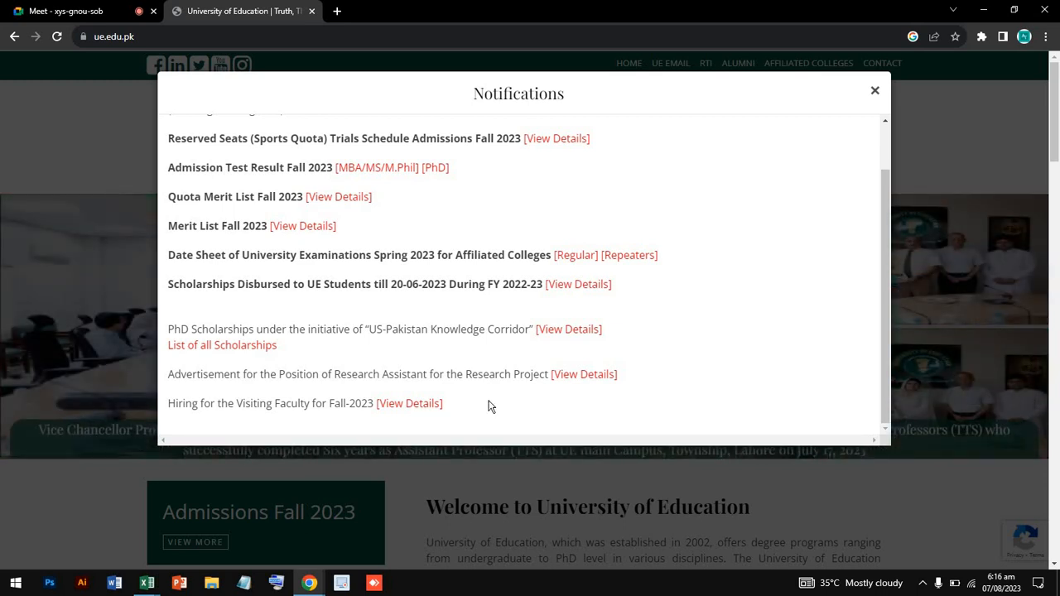
scroll(490, 406, "up", 1)
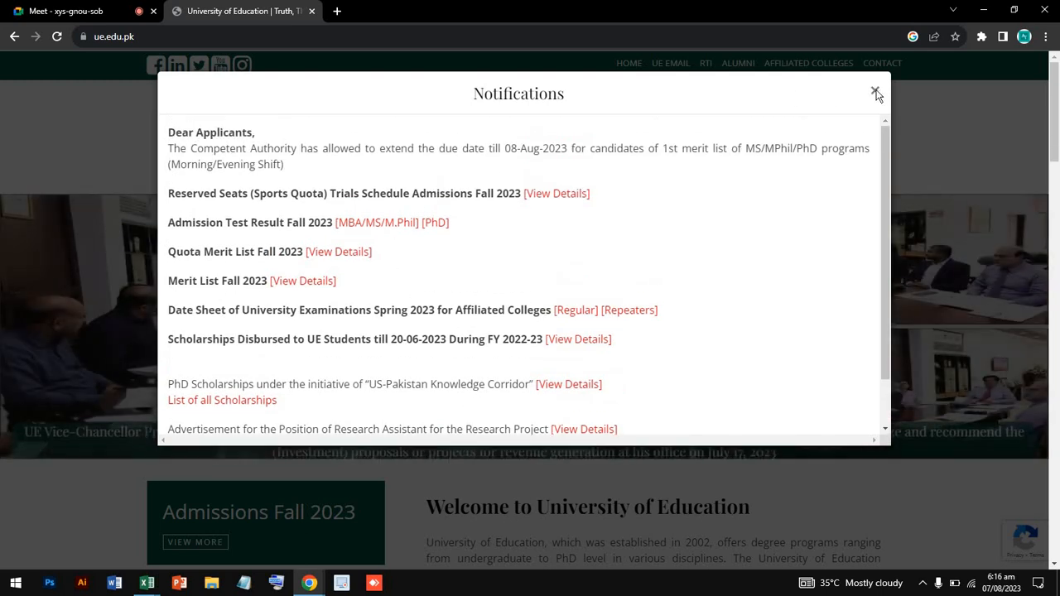
Close the Notifications pop-up and the University of Education website tab
left_click(875, 91)
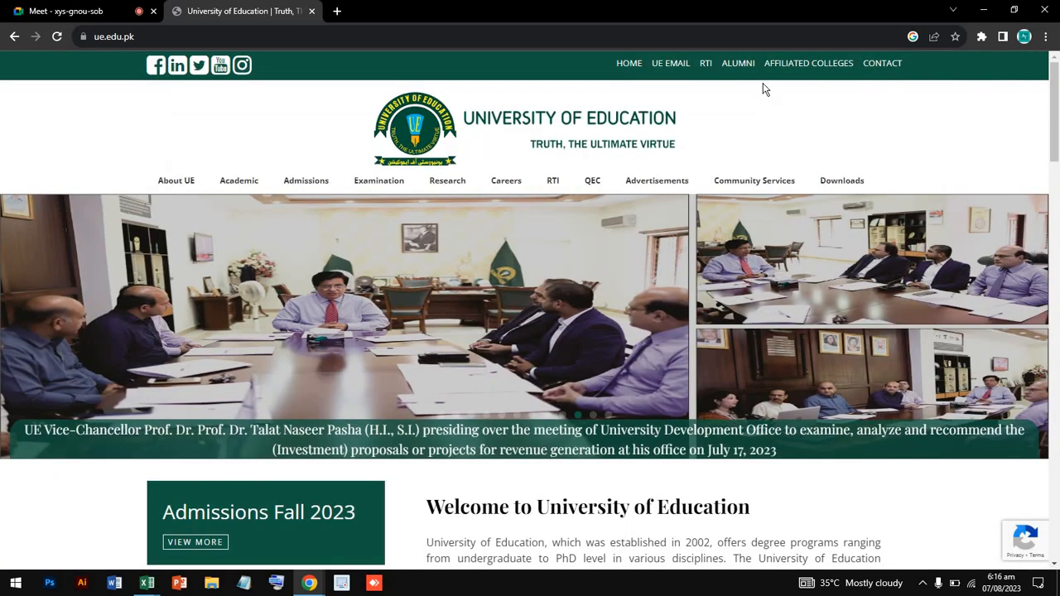
left_click(311, 11)
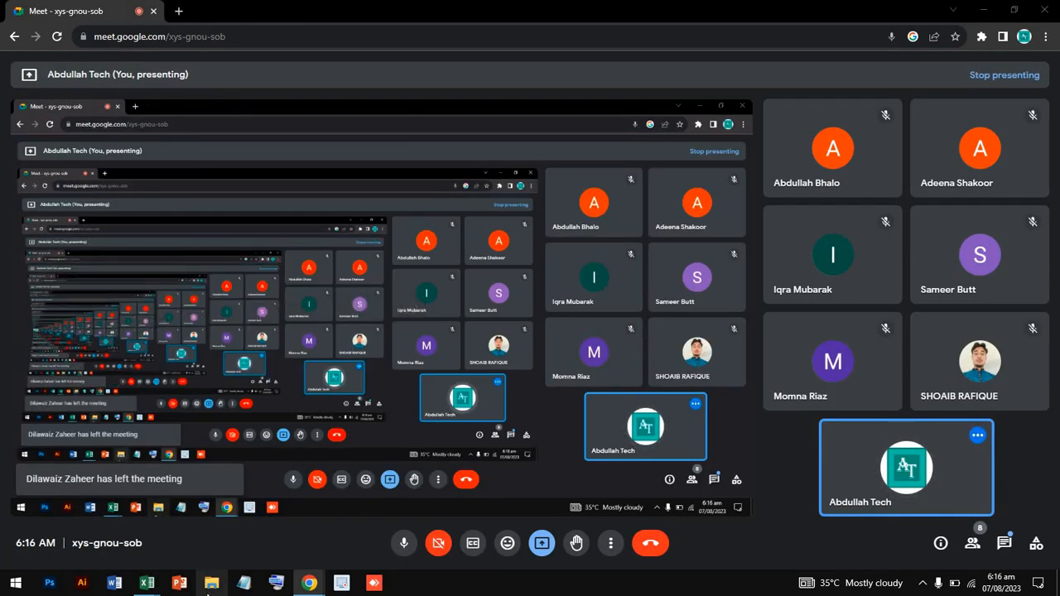
Open File Explorer in a maximized window and look through the Downloads folder for an Excel file
left_click(209, 585)
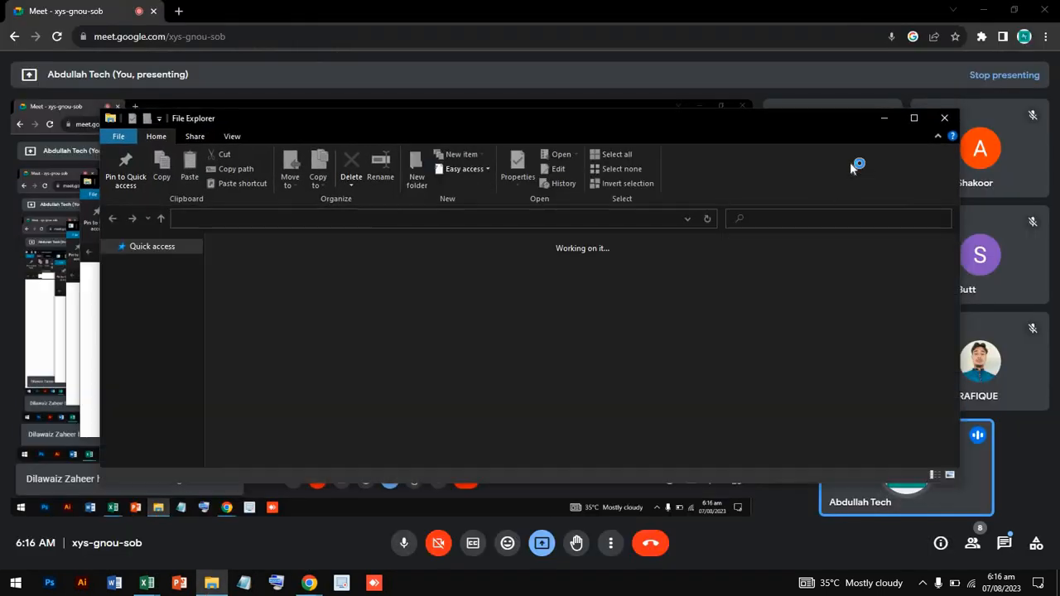
left_click(913, 119)
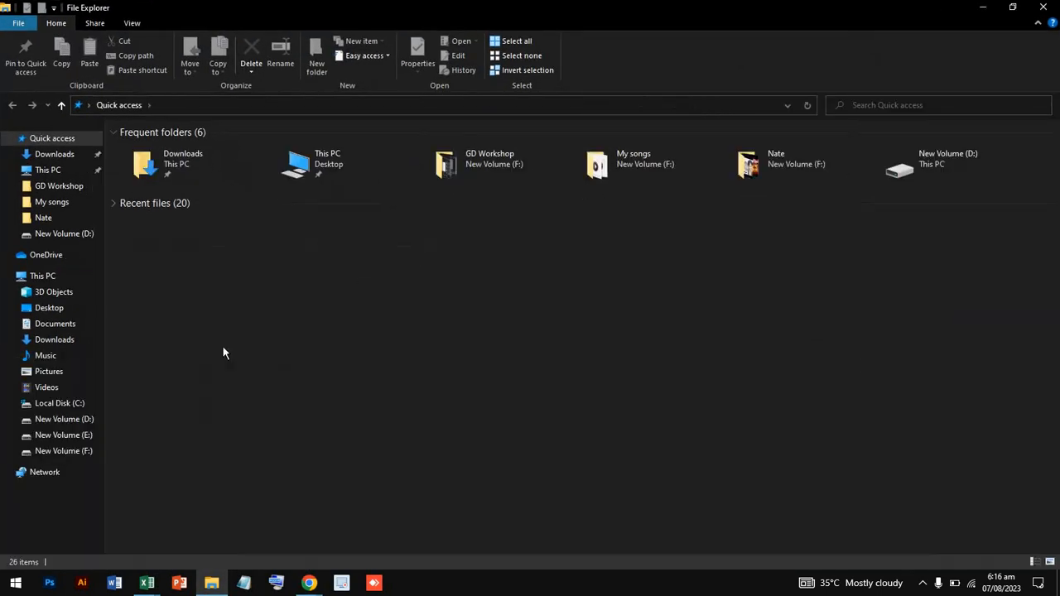
double_click(310, 164)
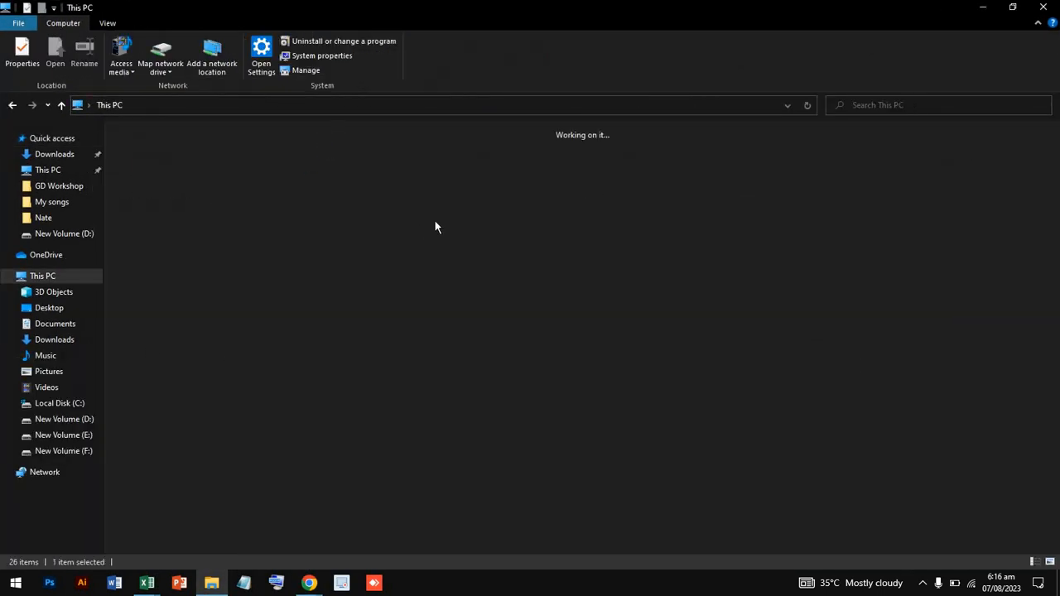
double_click(670, 175)
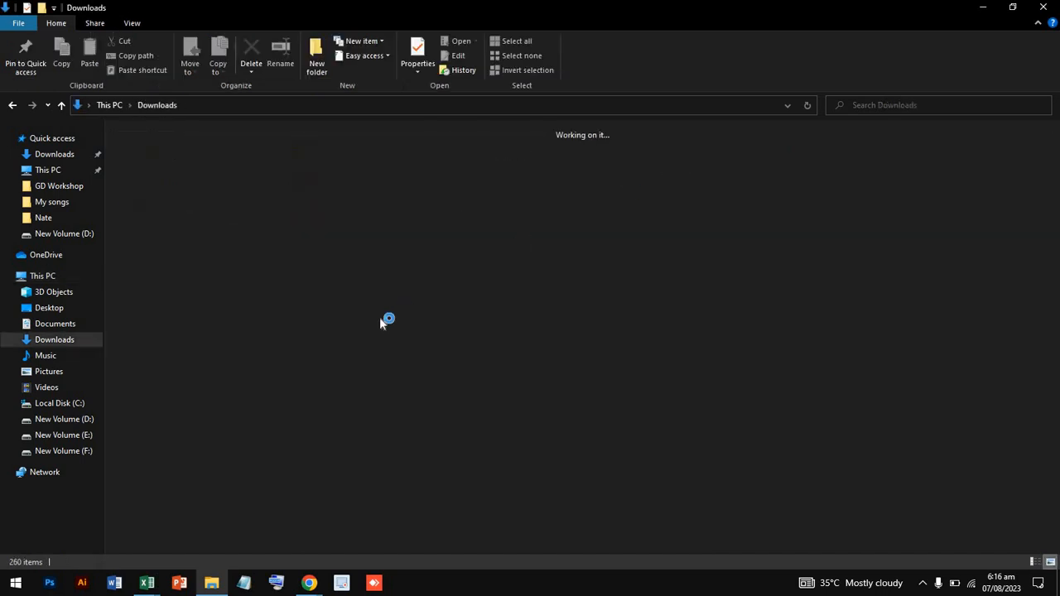
scroll(380, 317, "down", 10)
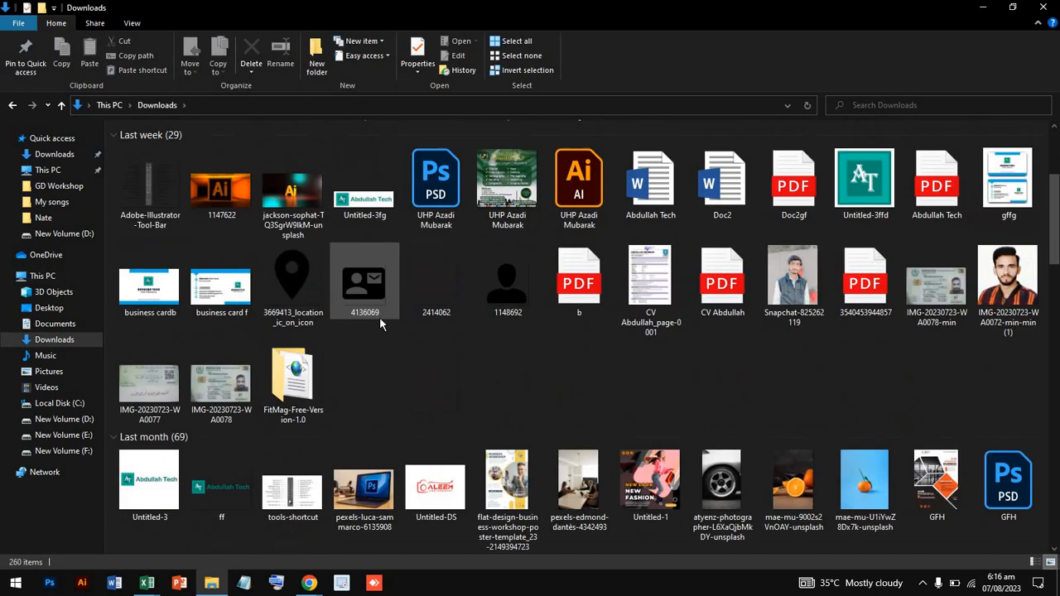
scroll(380, 322, "down", 5)
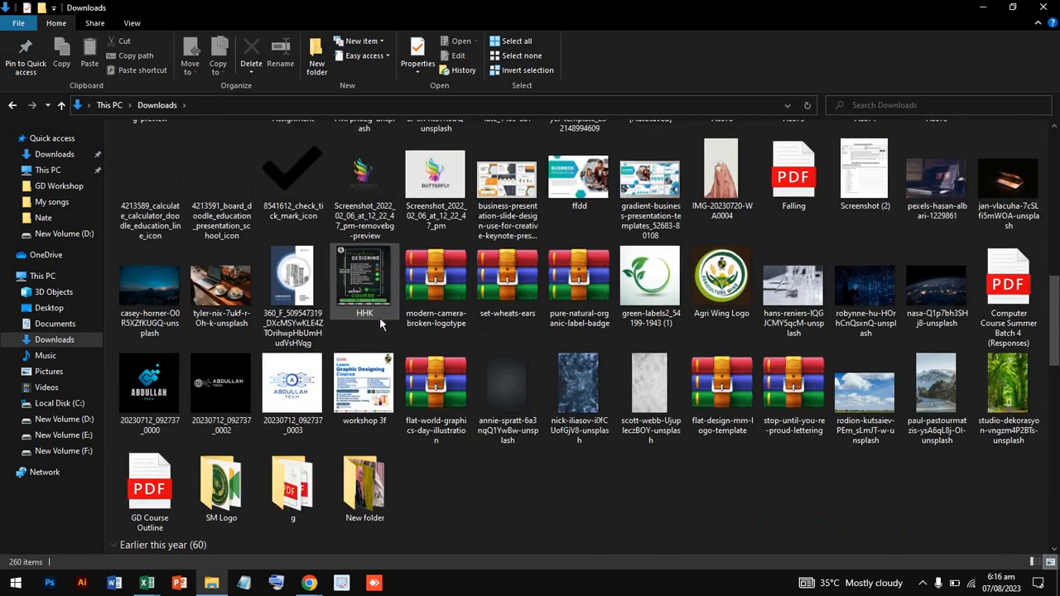
scroll(380, 324, "down", 5)
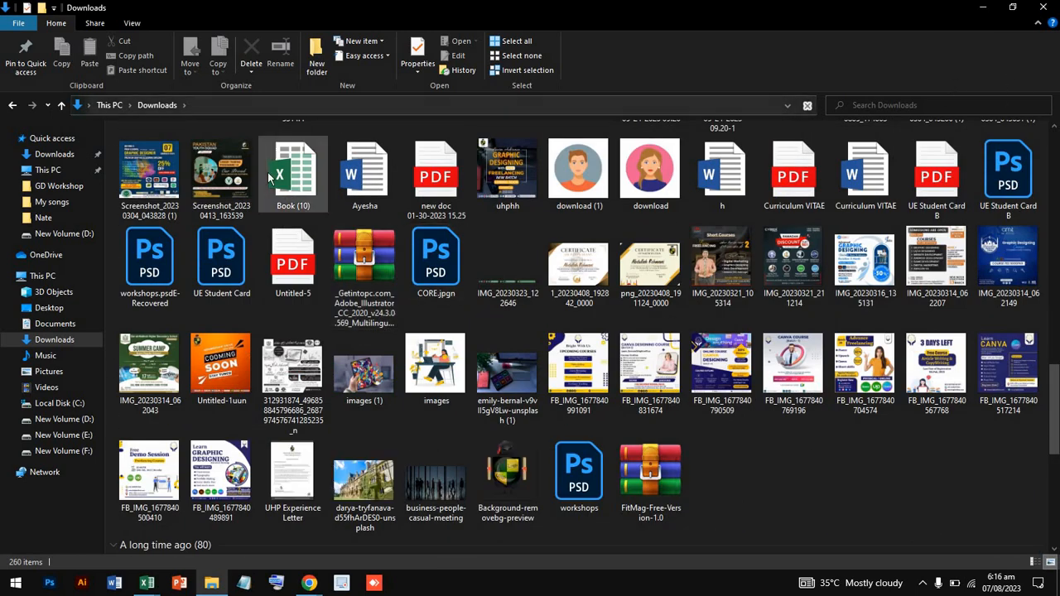
Search This PC for "exc", open the EXCEL folder found, and show its files as large icons
left_click(66, 276)
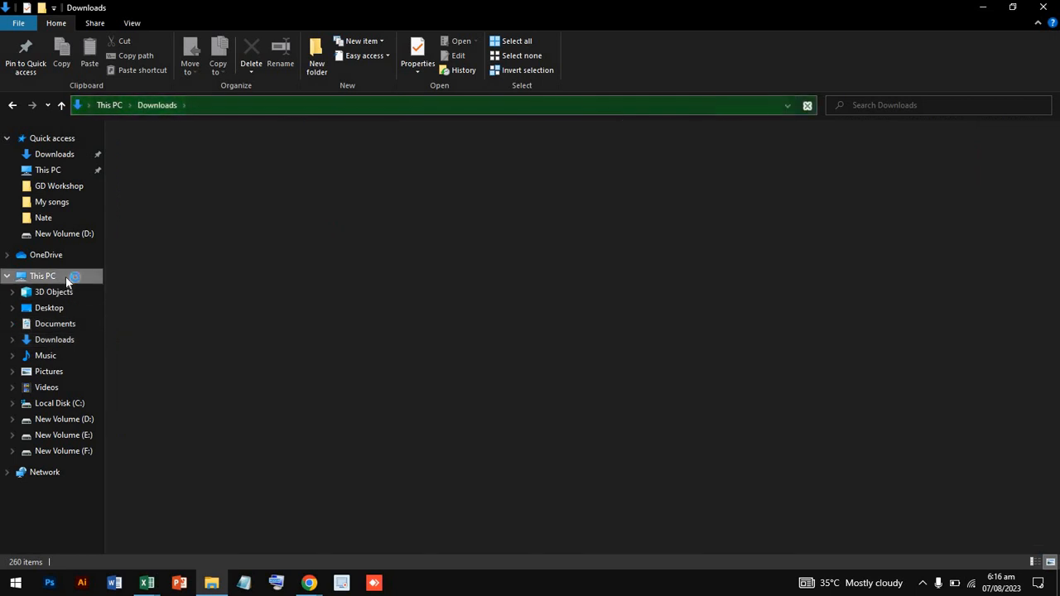
left_click(874, 103)
type("exc")
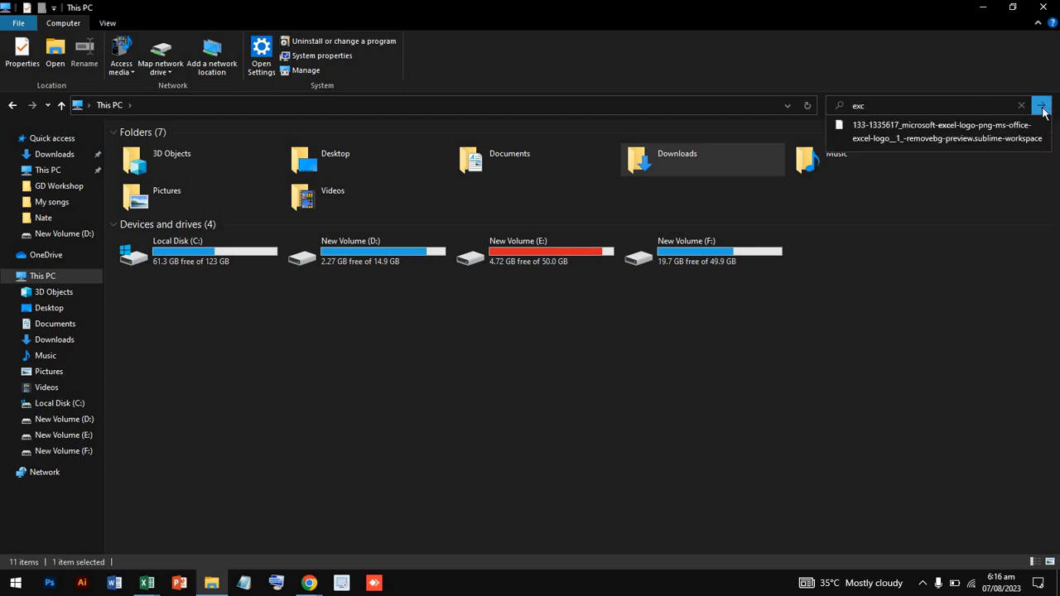
left_click(1041, 108)
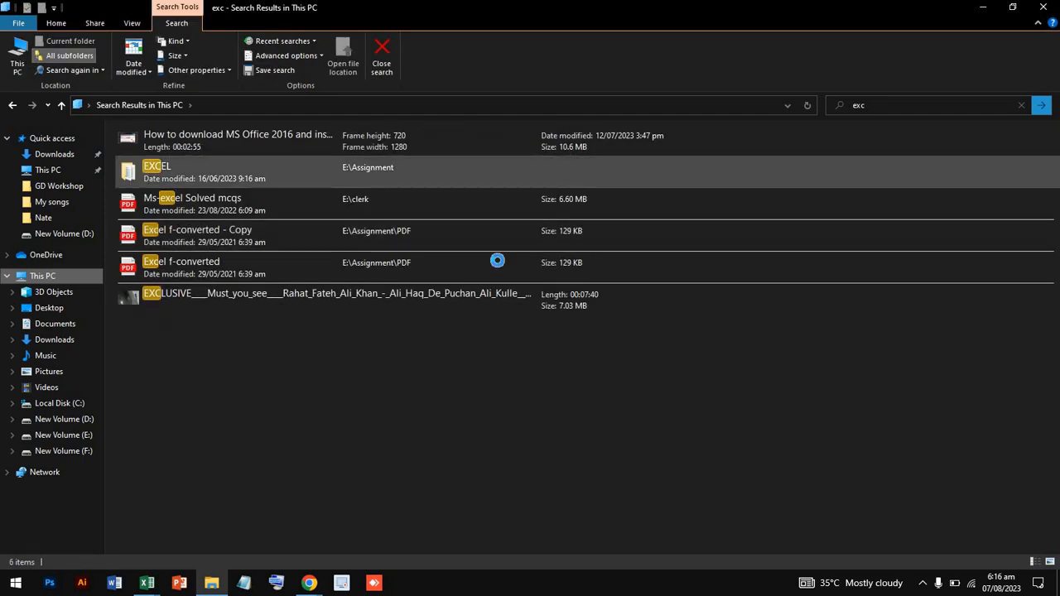
double_click(521, 170)
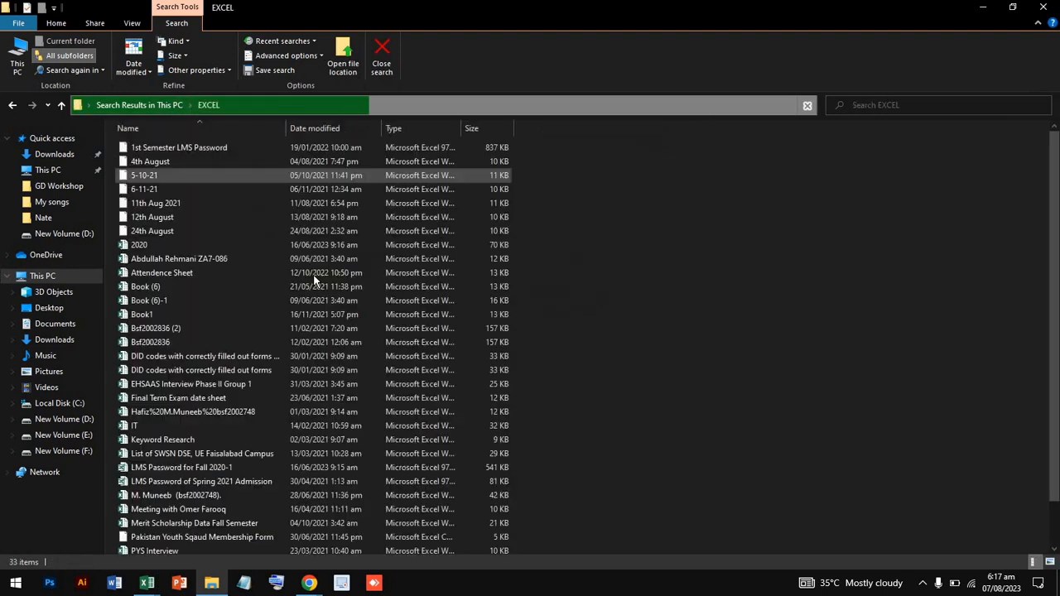
left_click(1049, 561)
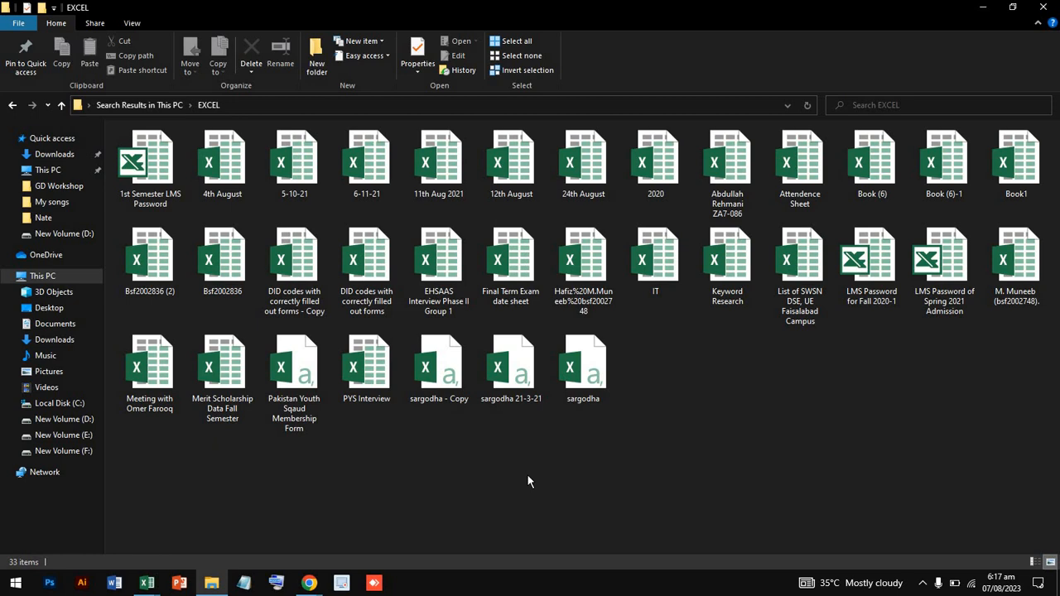
Open the EHSAAS Interview Phase II Group 1 workbook to view its data, and close it without saving
double_click(443, 279)
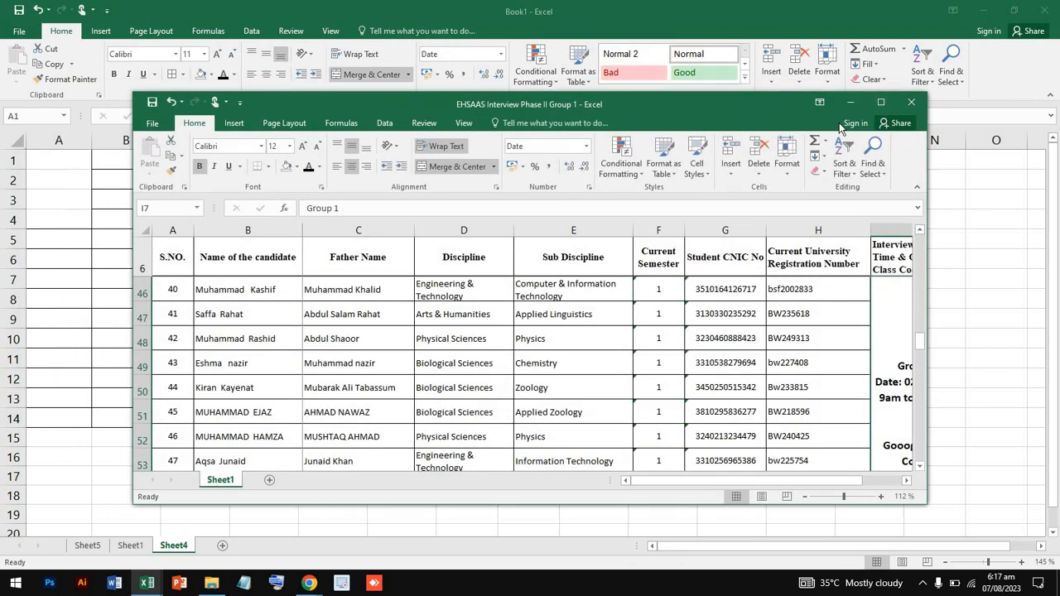
left_click(913, 107)
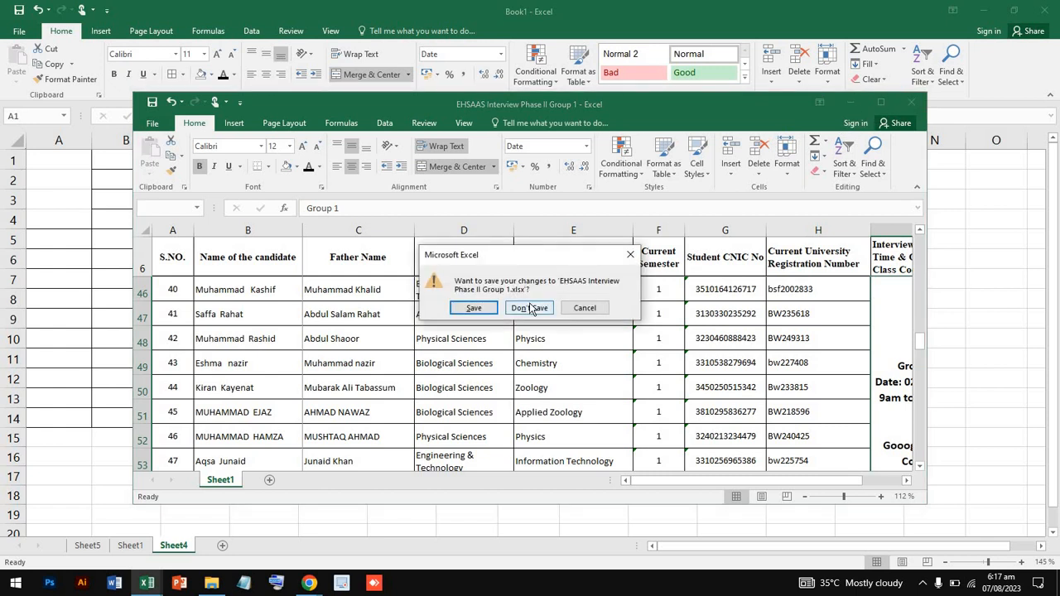
left_click(528, 306)
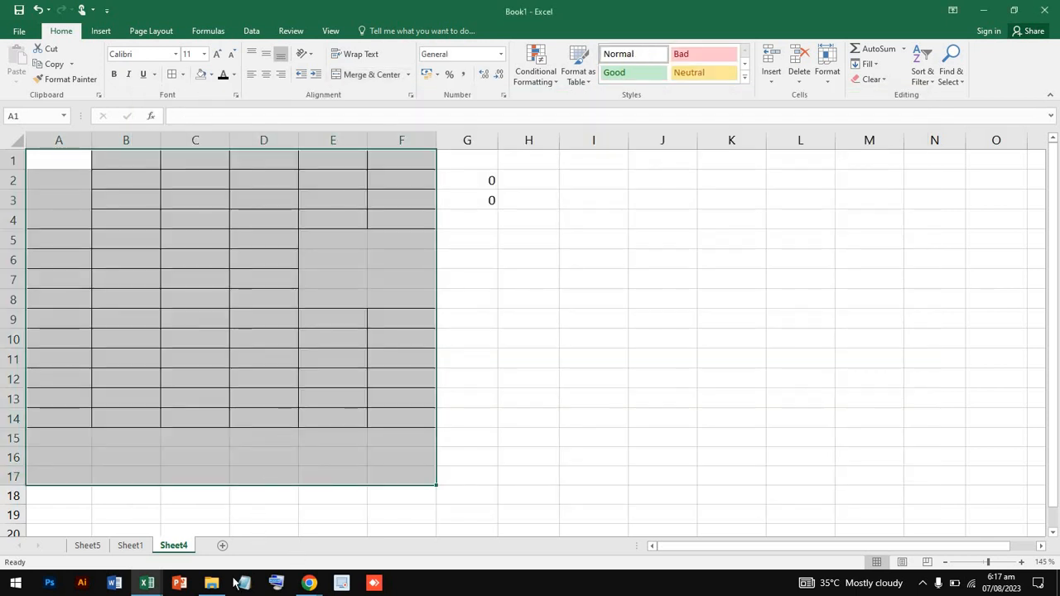
Return to the EXCEL folder, open the Keyword Research workbook to view it, then close it and minimize Book1
left_click(212, 582)
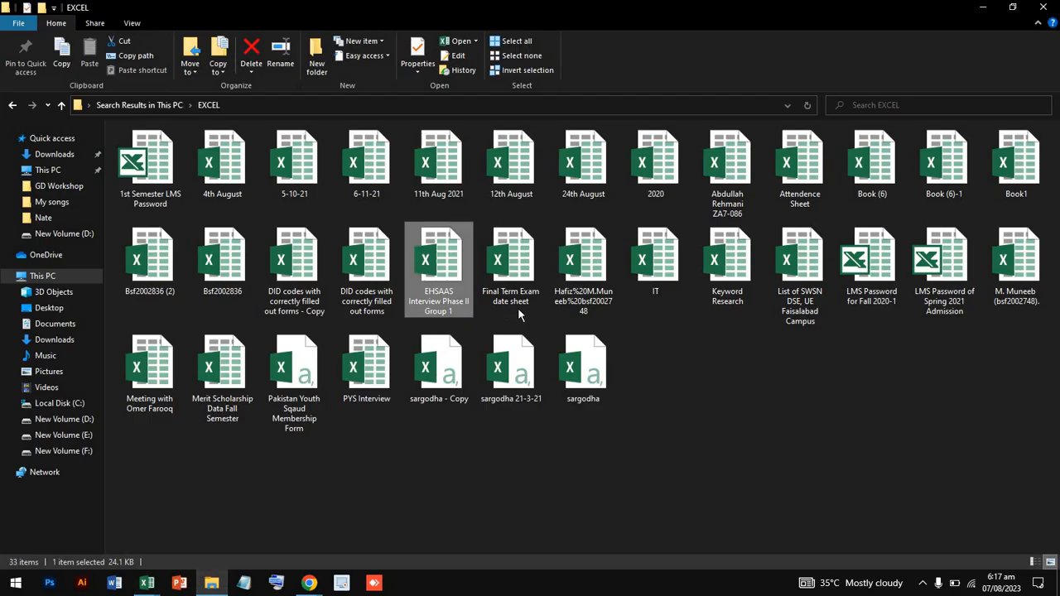
left_click(410, 451)
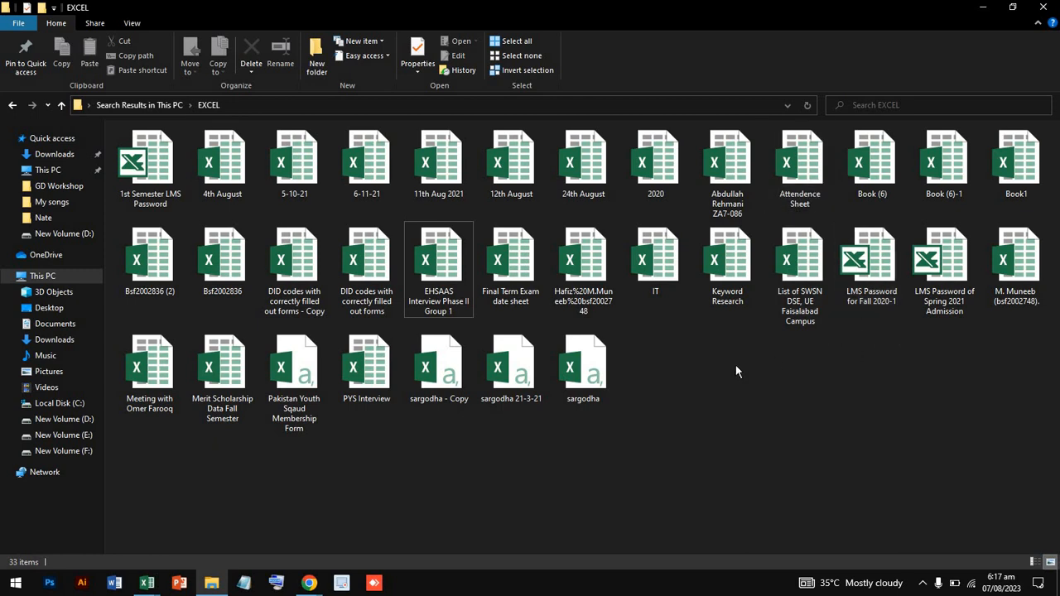
double_click(732, 276)
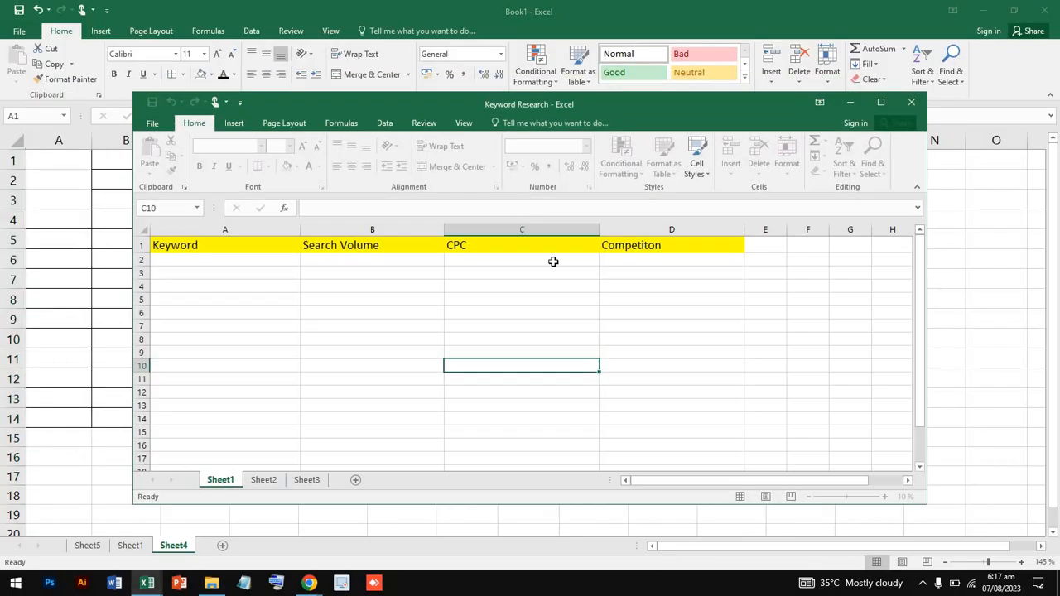
left_click(911, 105)
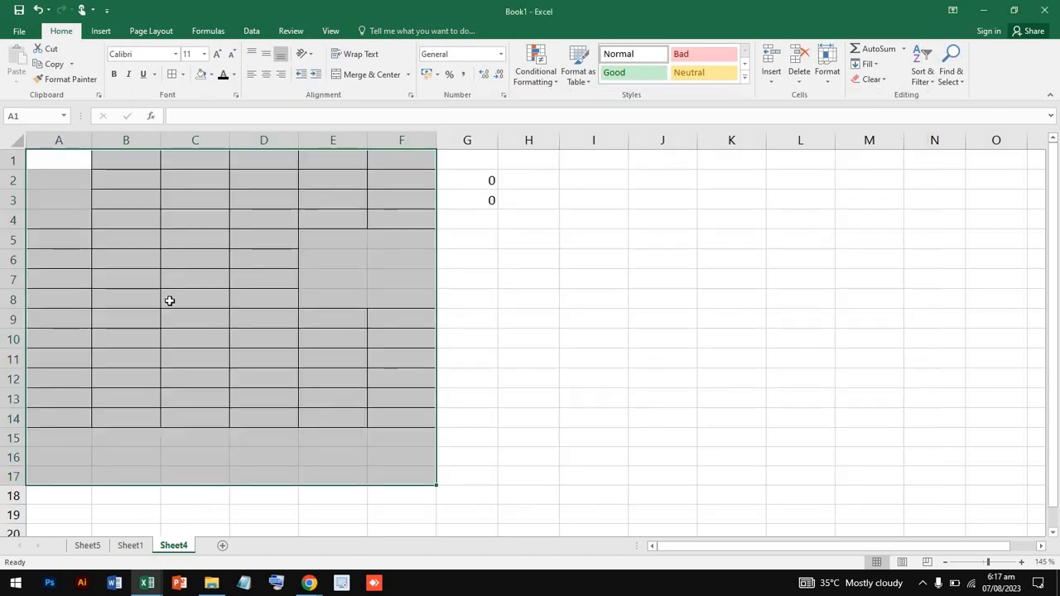
left_click(983, 10)
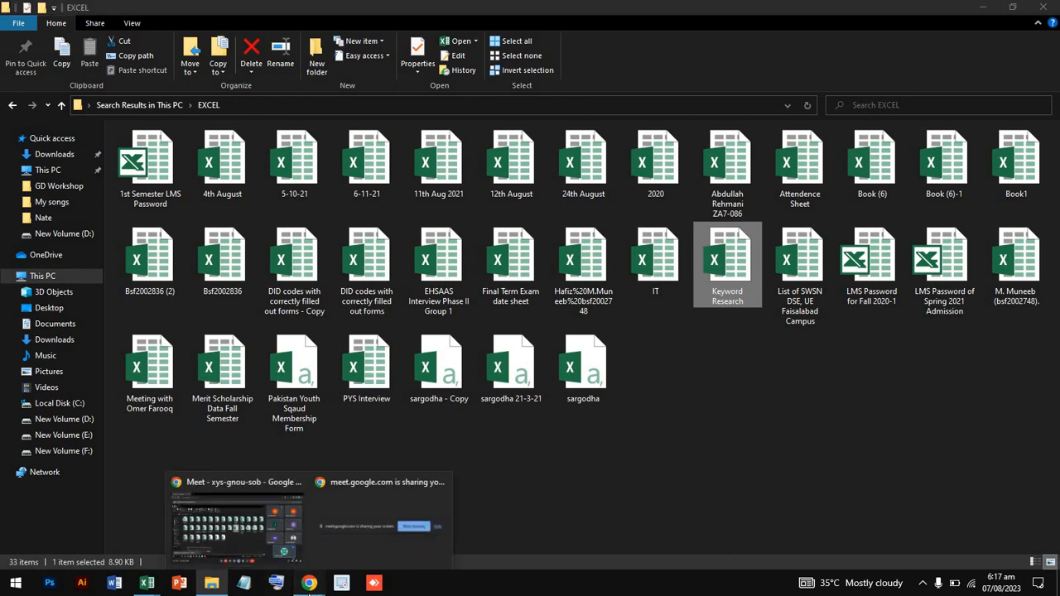
Switch to Chrome and, in a new tab, search Google for "big data excel sheet download"
left_click(283, 549)
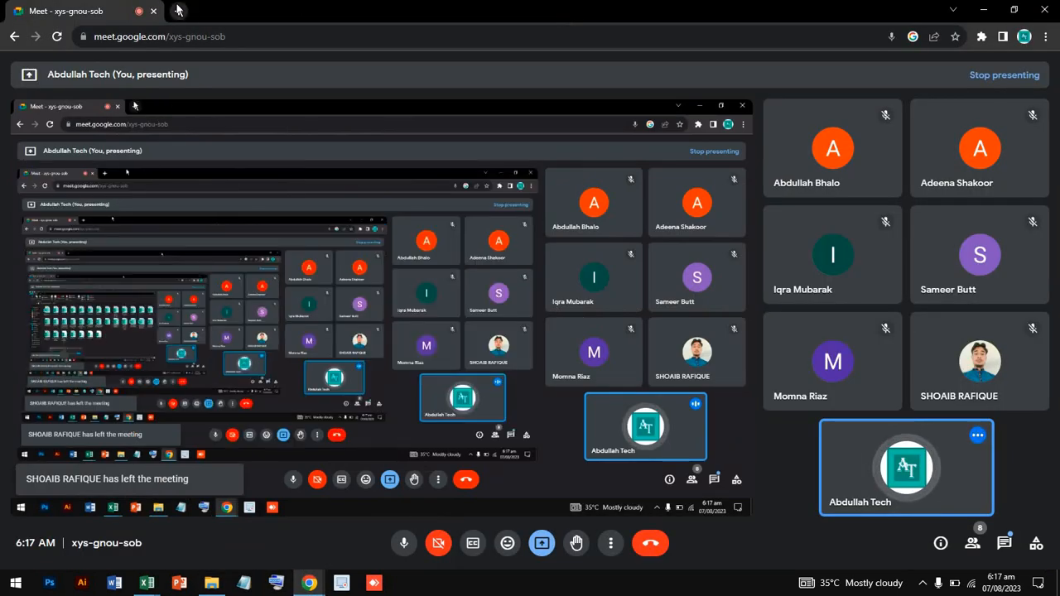
key("ctrl+t")
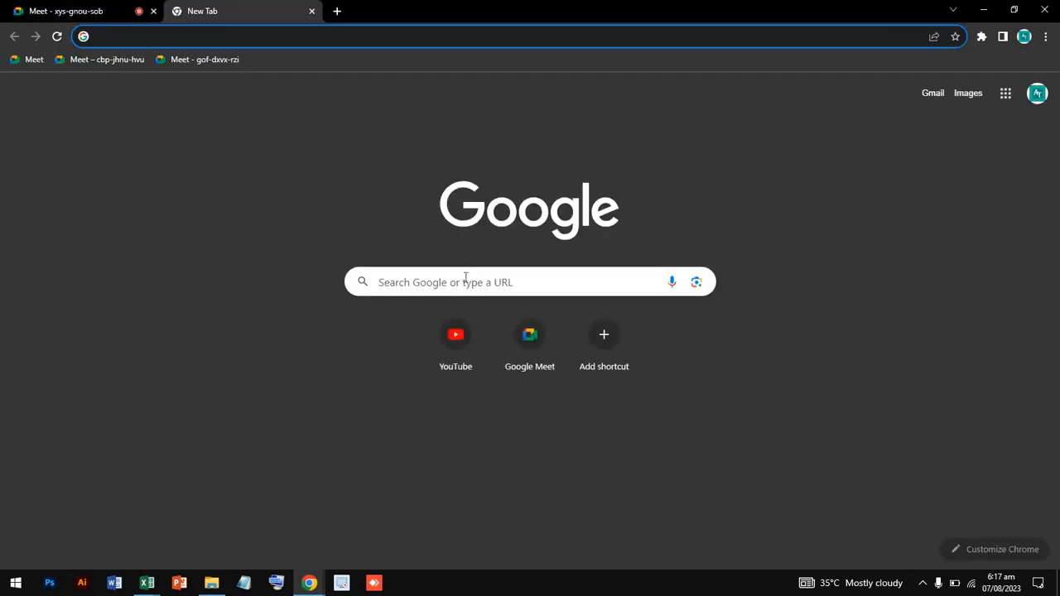
left_click(465, 280)
type("data")
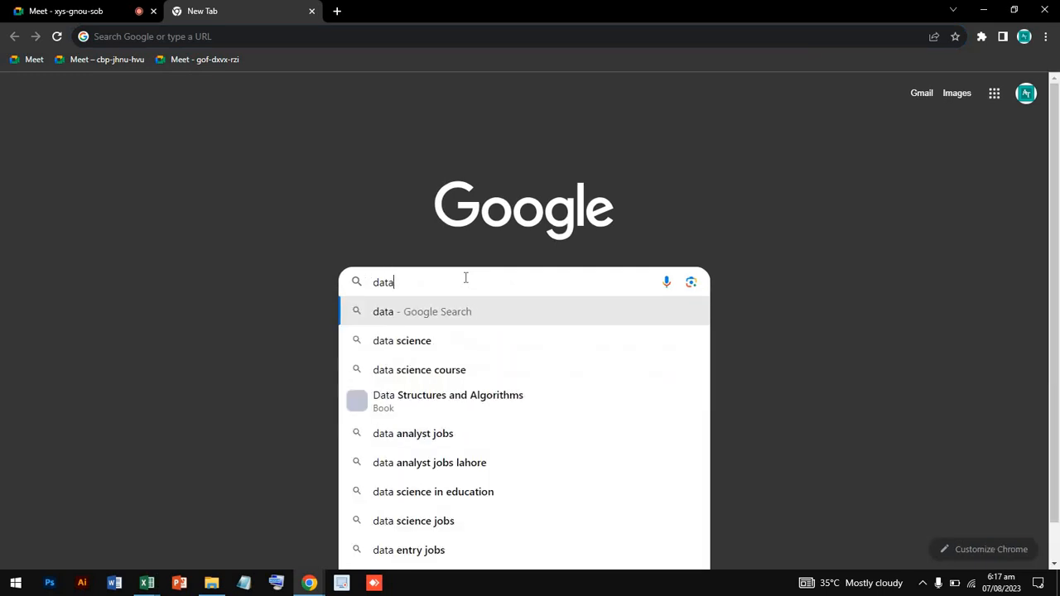
key("BackSpace")
key("BackSpace")
key("BackSpace")
key("BackSpace")
type("h")
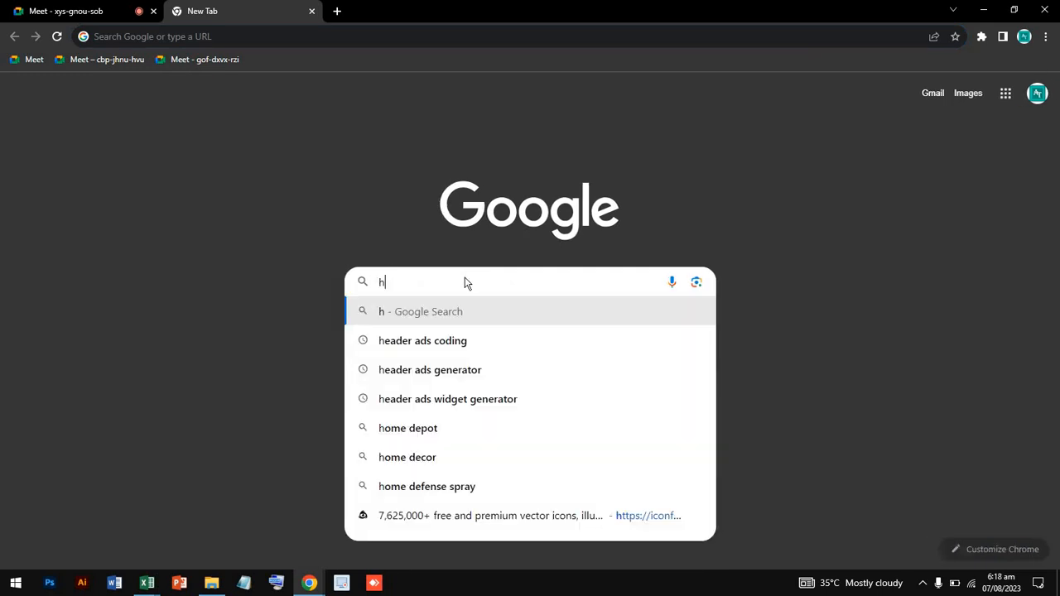
type("uge da")
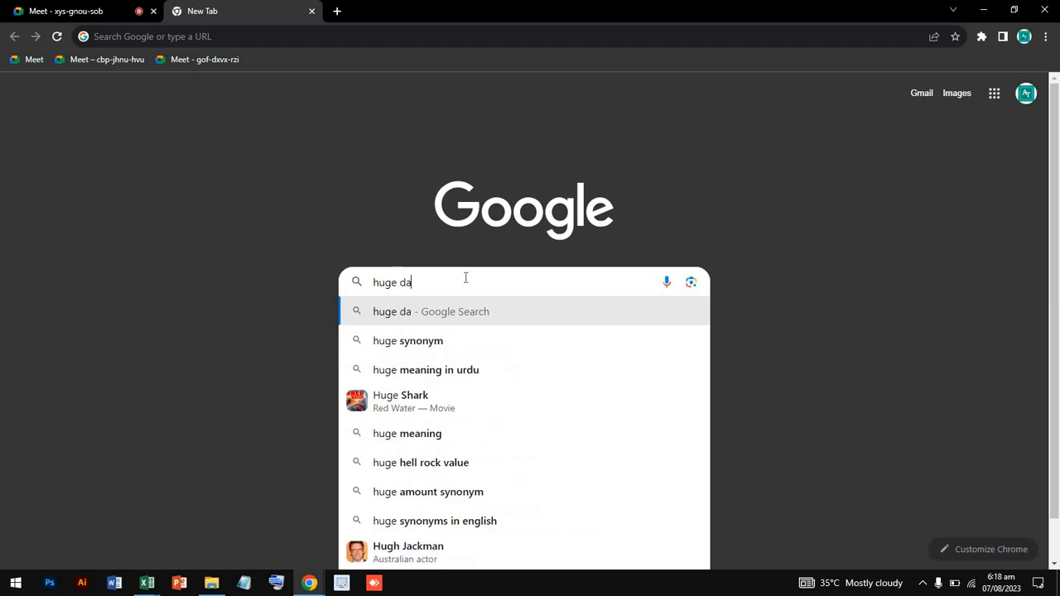
type("ta excel")
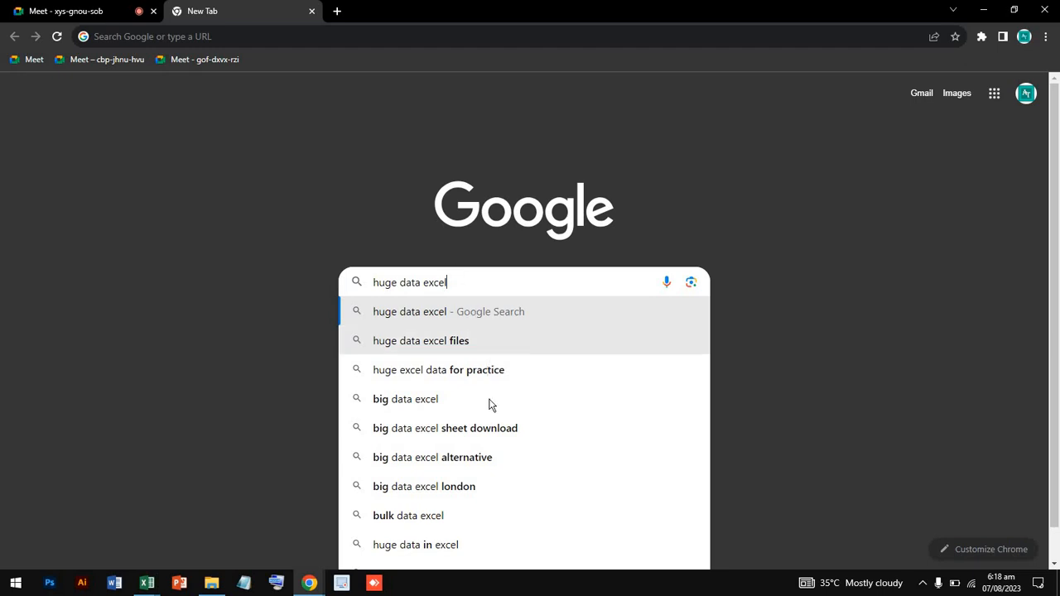
left_click(479, 443)
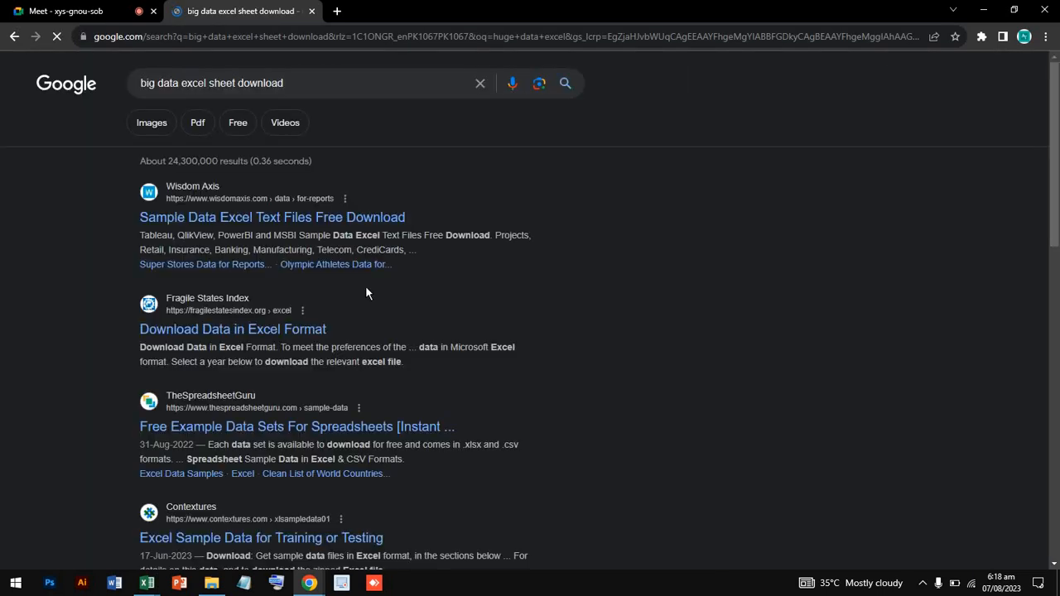
Search Google for "raw data for excel practice download xls" and open the Contextures page "Excel Sample Data for Training or Testing"
left_click(288, 331)
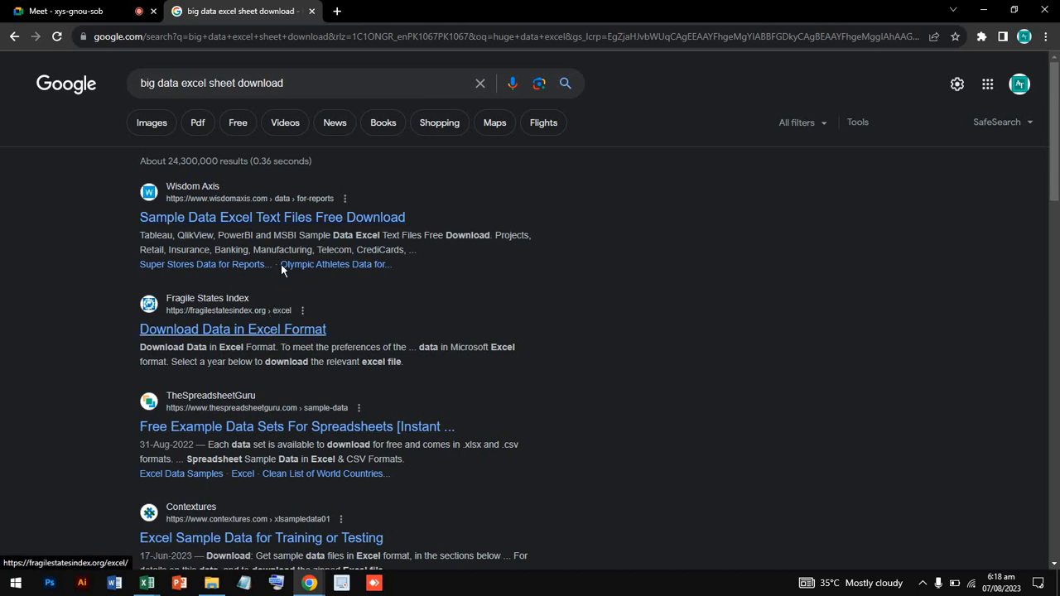
left_click(284, 83)
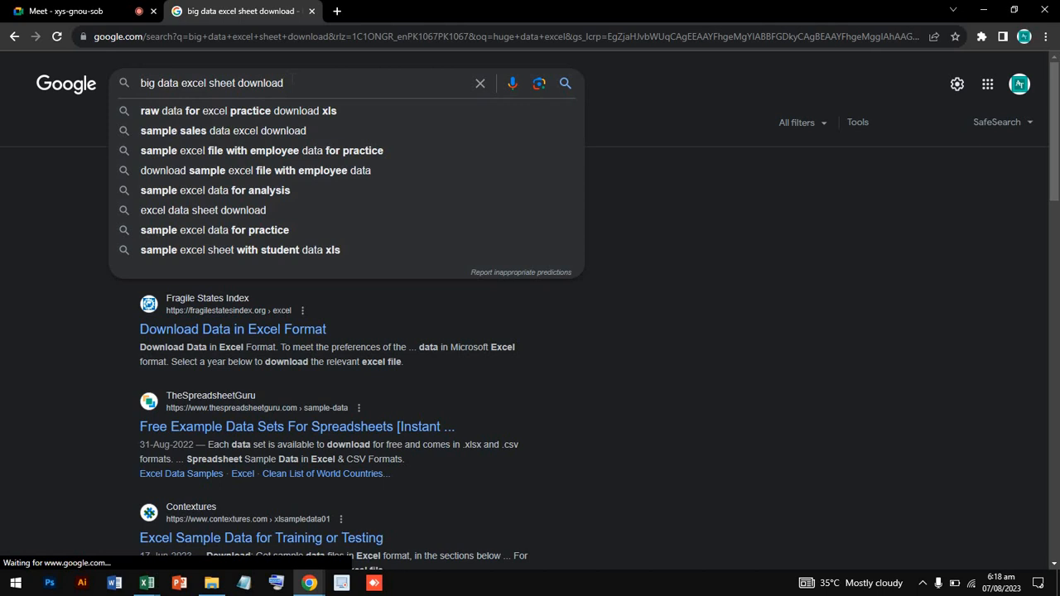
left_click(295, 113)
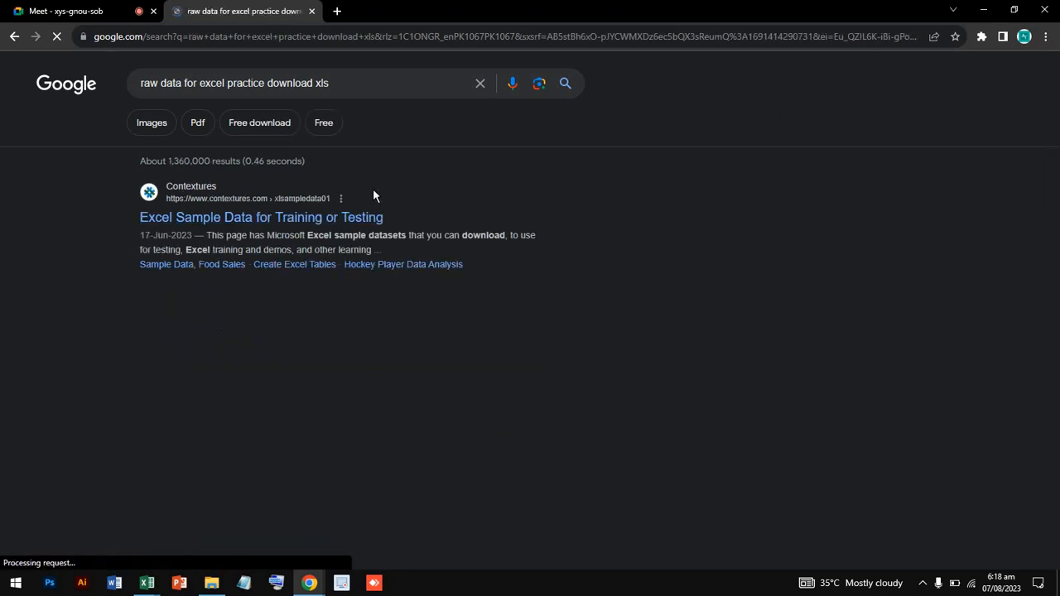
left_click(327, 218)
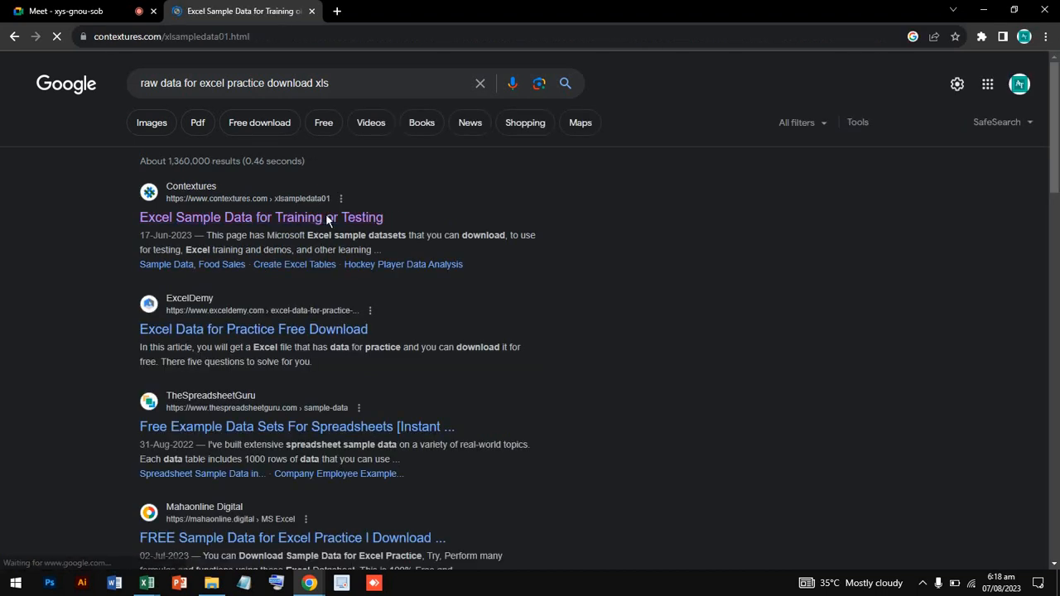
Read through the Contextures Excel Sample Data page down to the Food Sales Data section
scroll(398, 344, "down", 4)
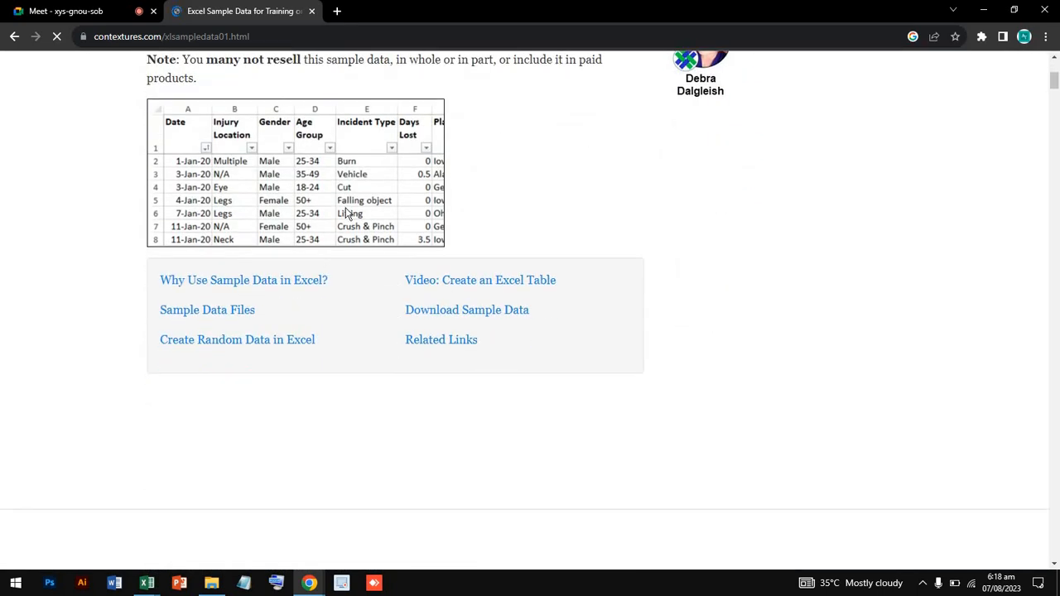
scroll(347, 218, "up", 4)
scroll(469, 329, "down", 2)
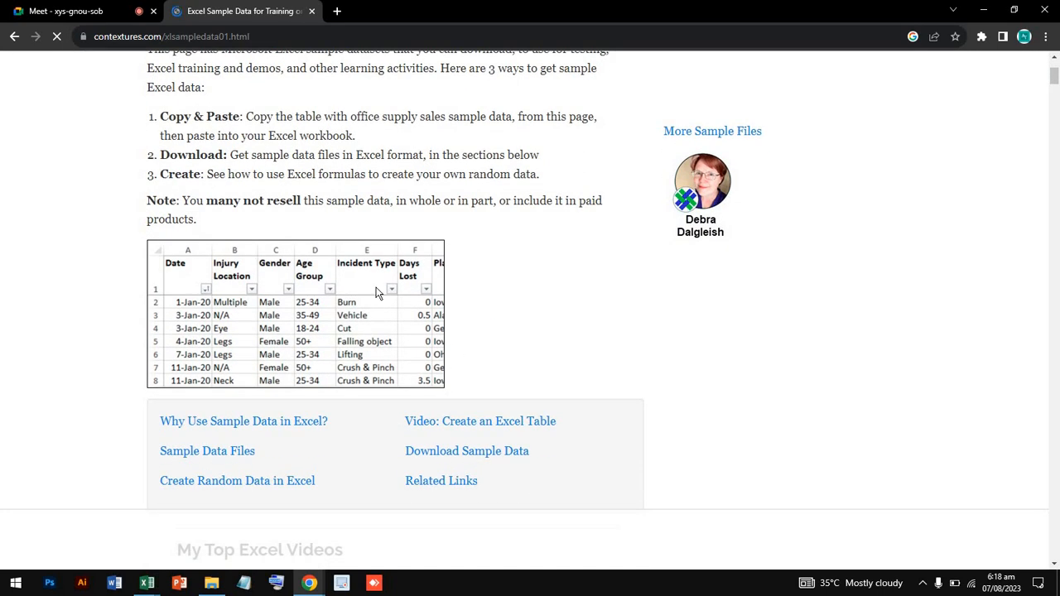
scroll(376, 292, "up", 2)
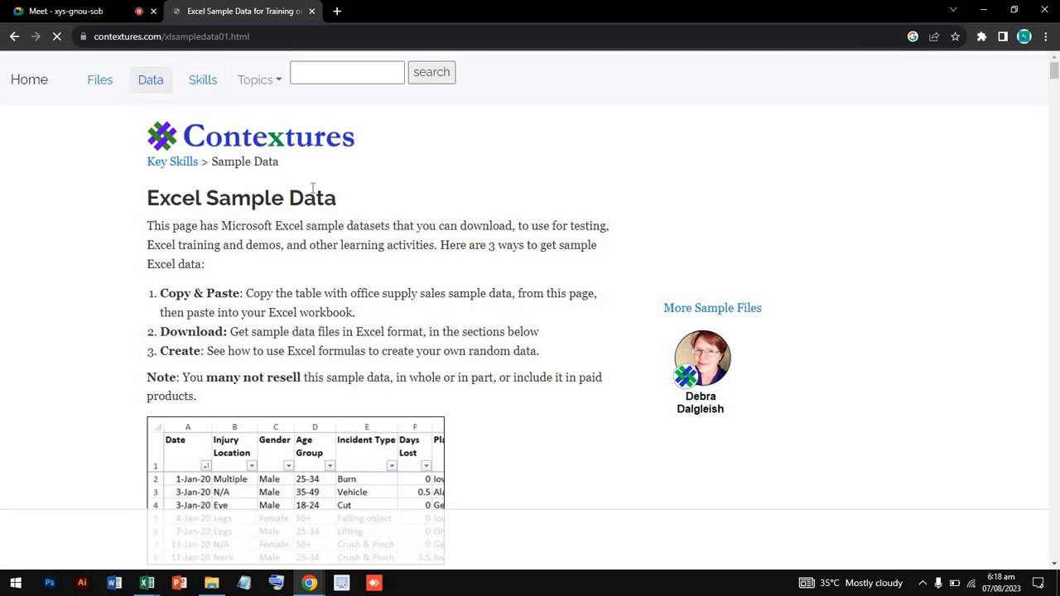
scroll(310, 191, "down", 1)
scroll(312, 188, "down", 12)
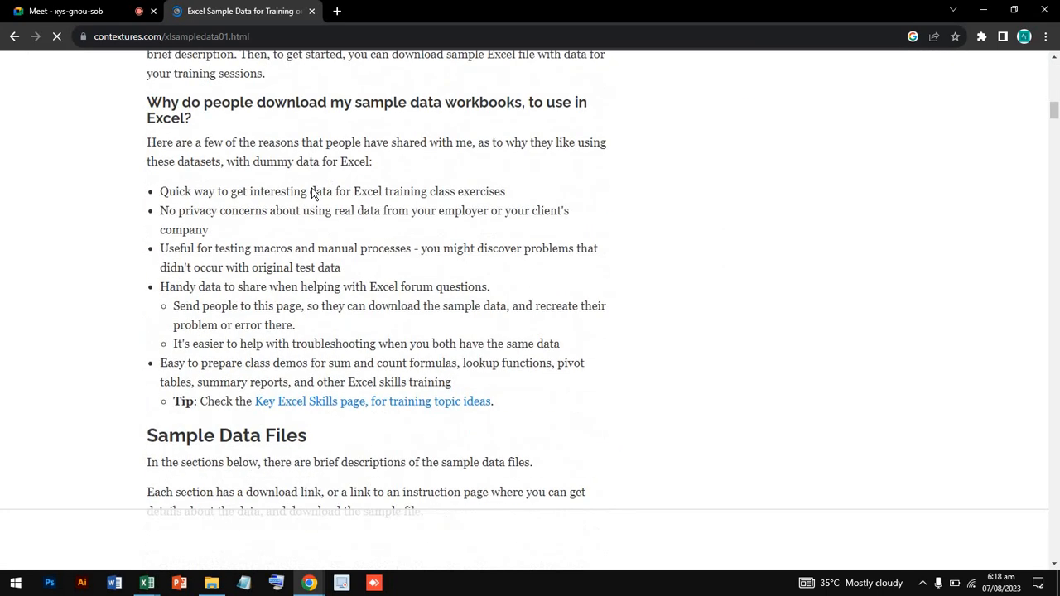
scroll(312, 188, "down", 15)
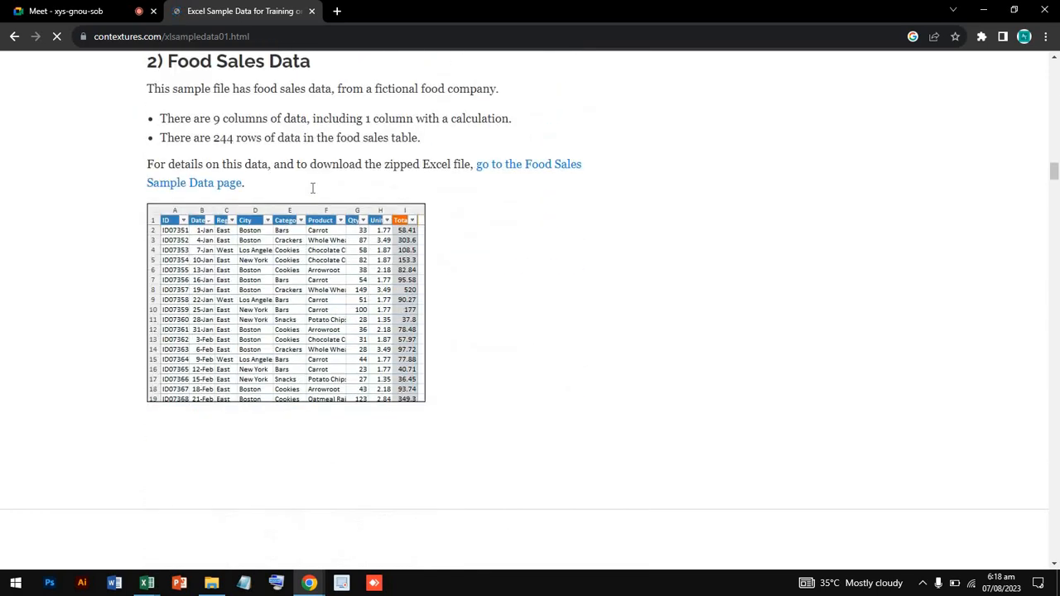
scroll(312, 188, "down", 5)
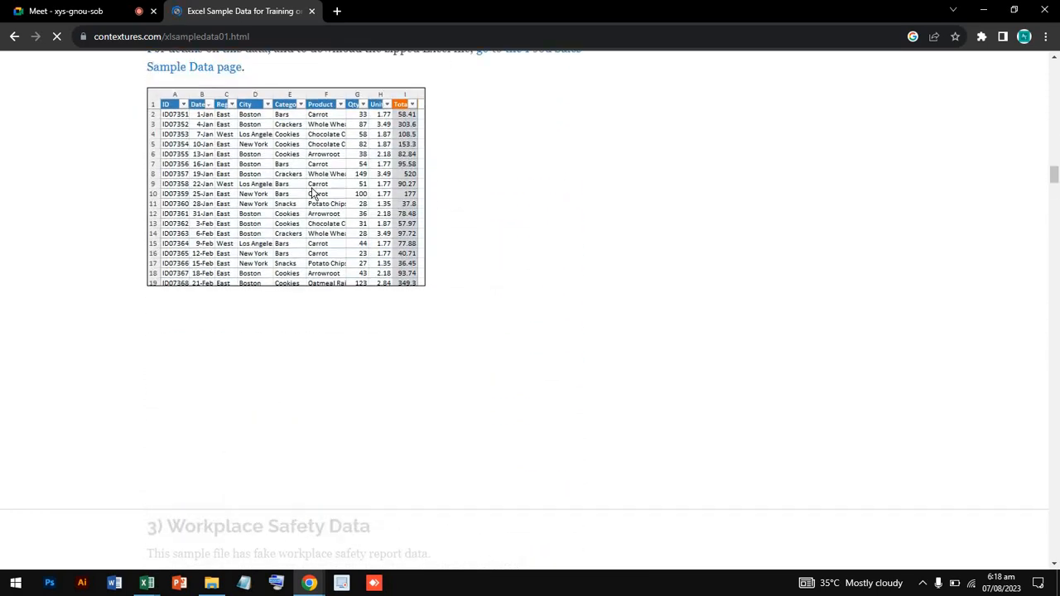
scroll(216, 256, "up", 2)
mouse_move(157, 242)
left_mouse_down()
mouse_move(236, 274)
mouse_move(166, 250)
left_mouse_up()
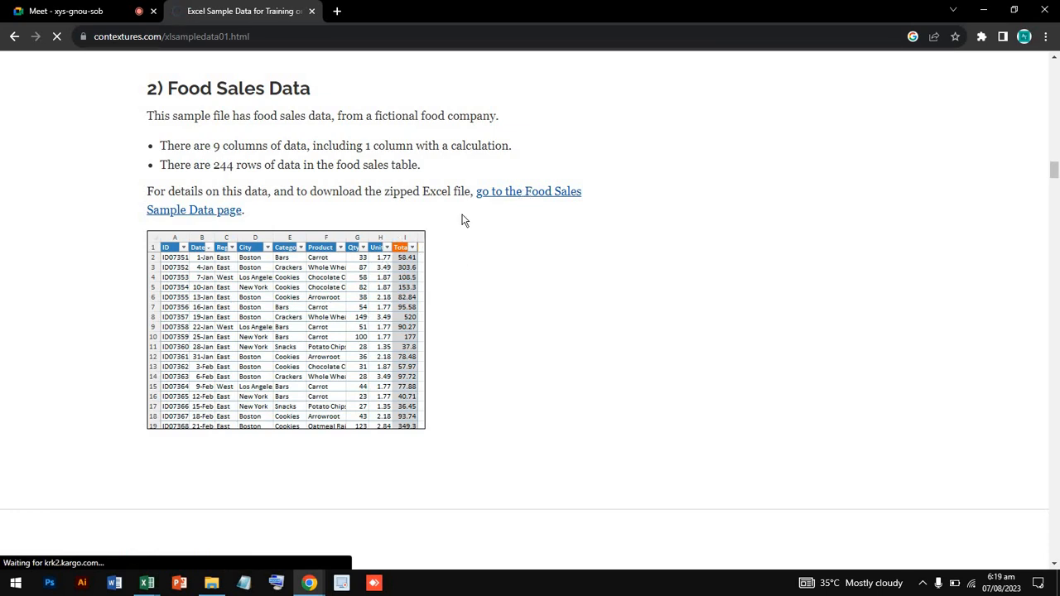
Compare the Food Sales and Workplace Safety dataset descriptions, and follow the link to the Food Sales Sample Data page
scroll(384, 292, "down", 5)
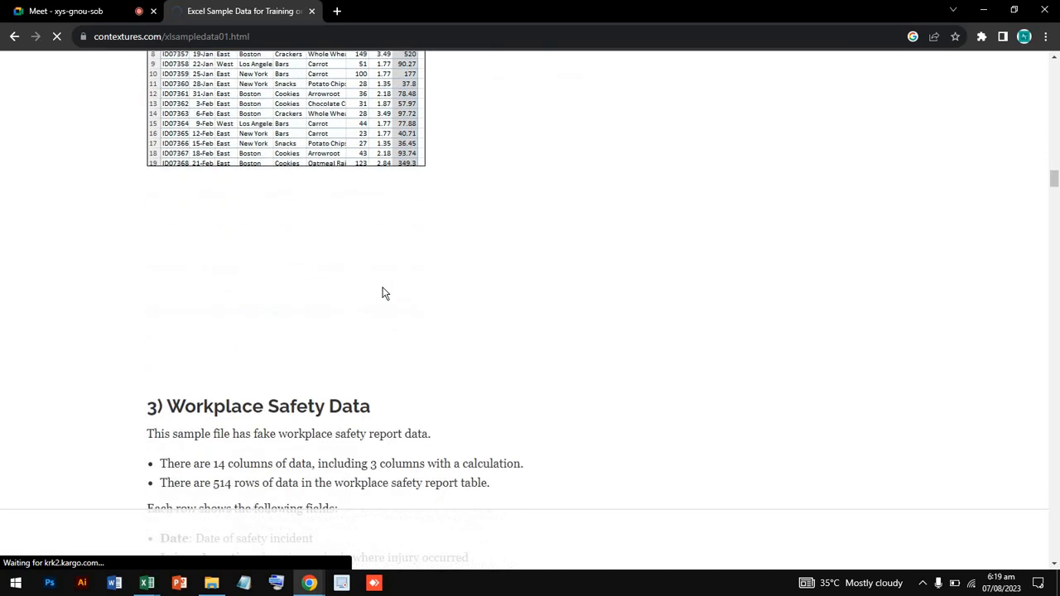
scroll(473, 206, "up", 4)
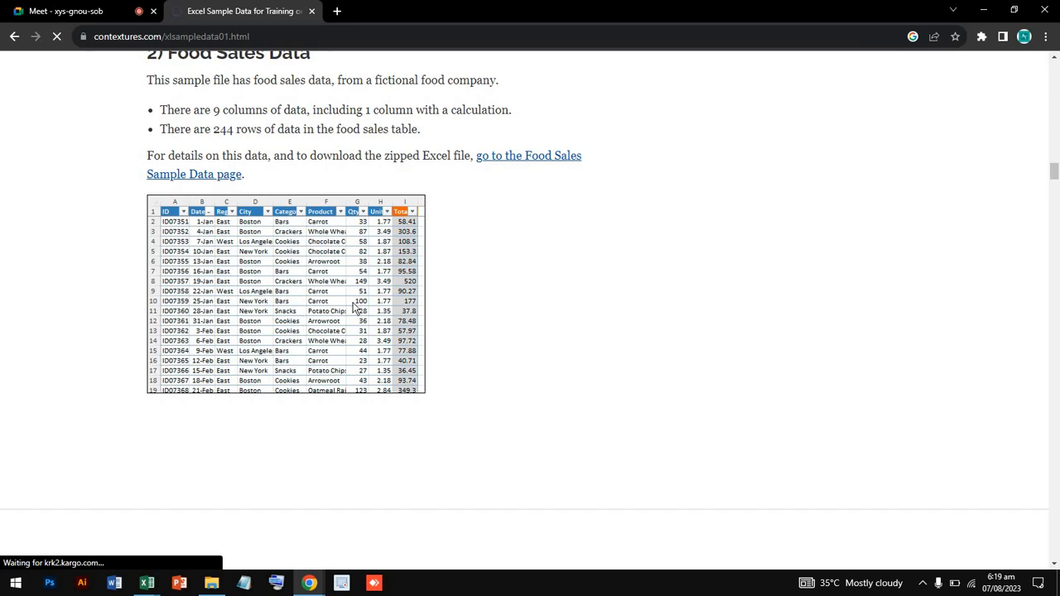
scroll(355, 308, "up", 5)
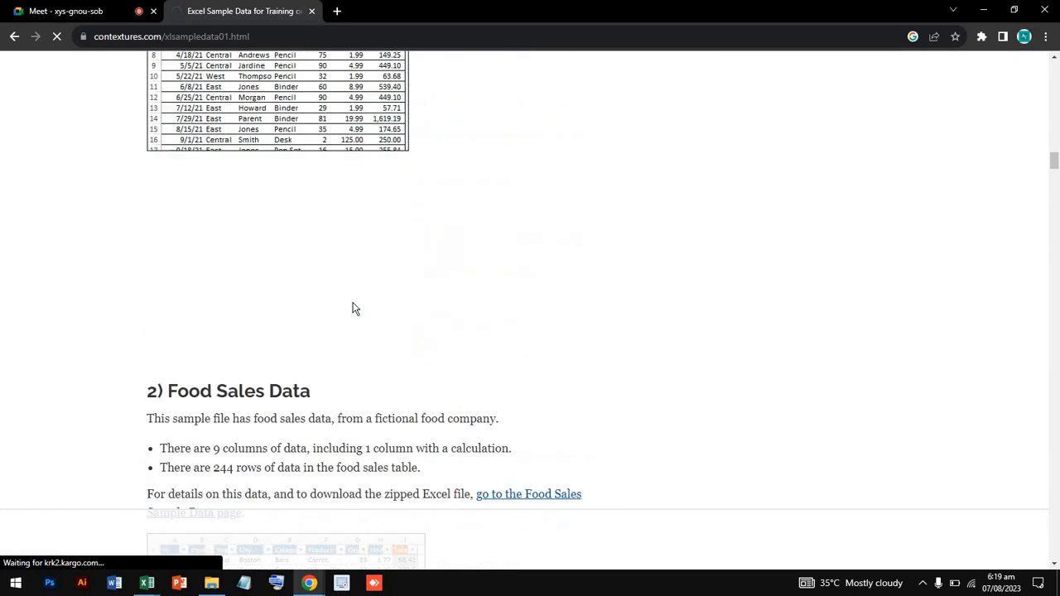
scroll(353, 306, "down", 10)
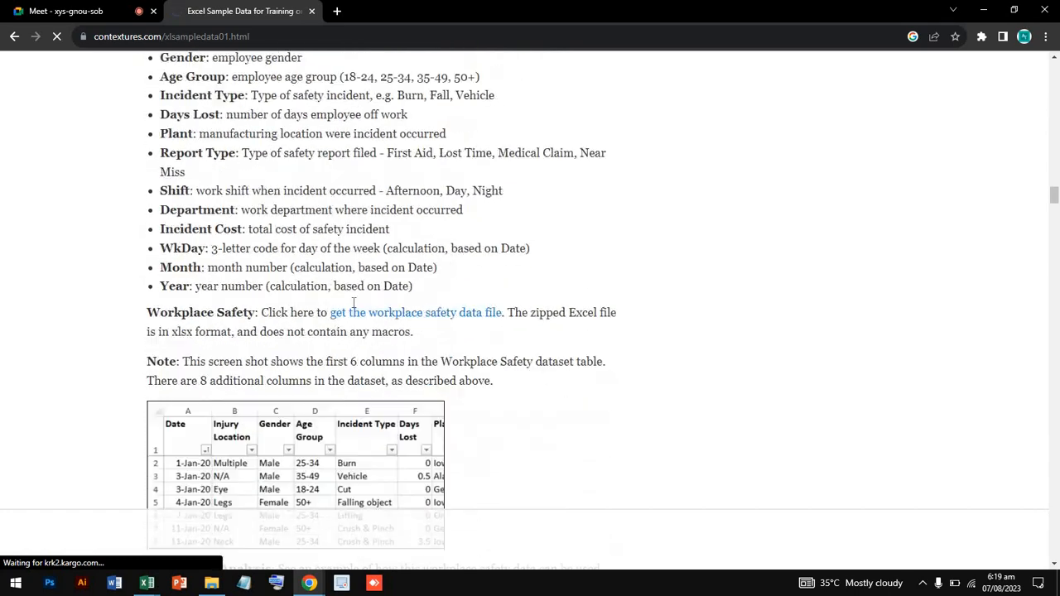
scroll(354, 303, "down", 4)
scroll(354, 303, "up", 6)
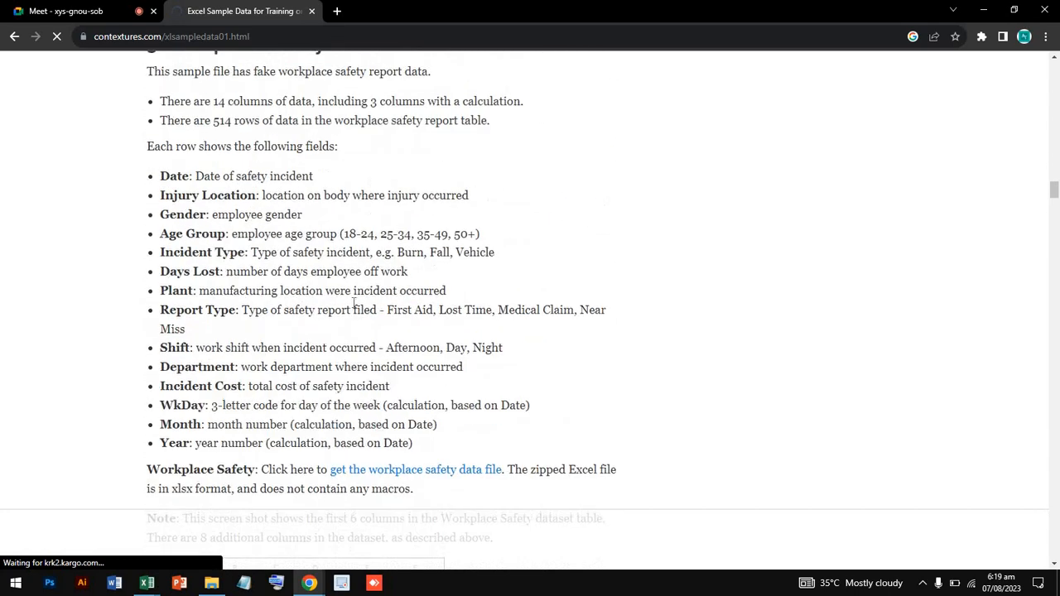
scroll(354, 306, "up", 7)
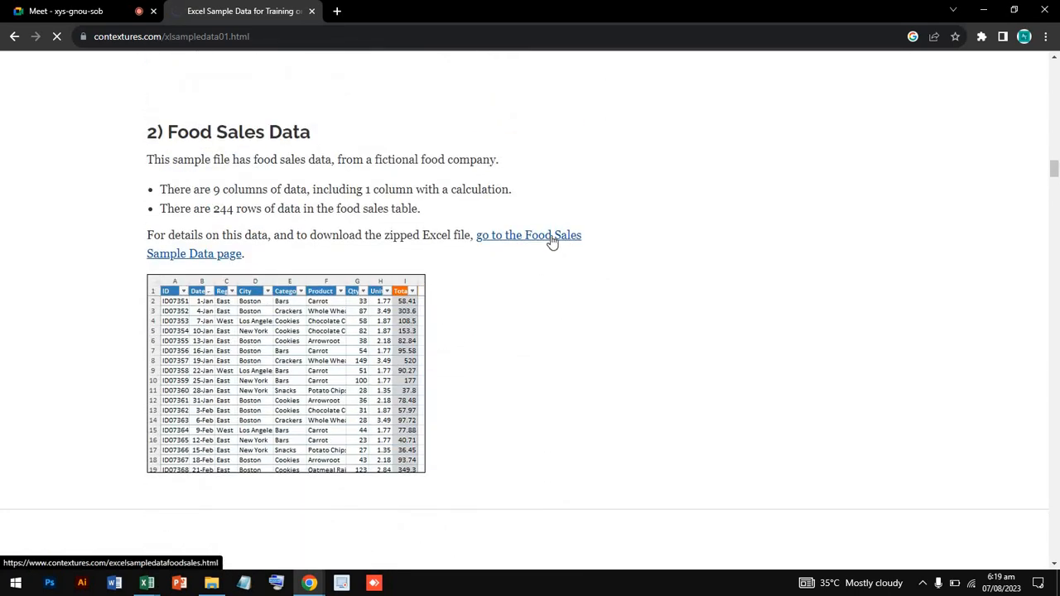
left_click(552, 240)
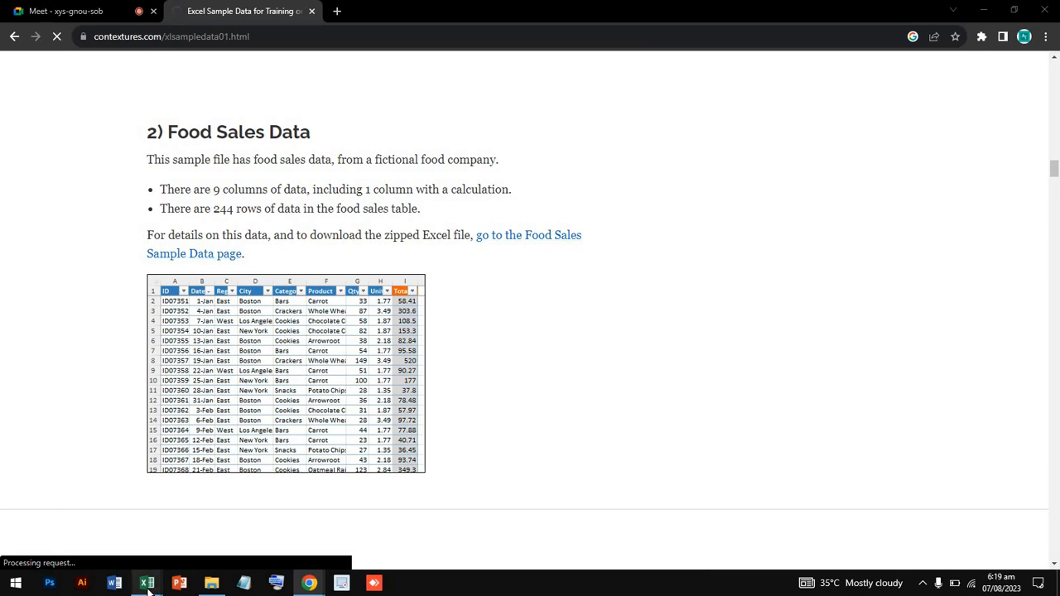
Switch to the Book1 workbook in Excel, open Sheet5 and select cell E8
mouse_move(146, 583)
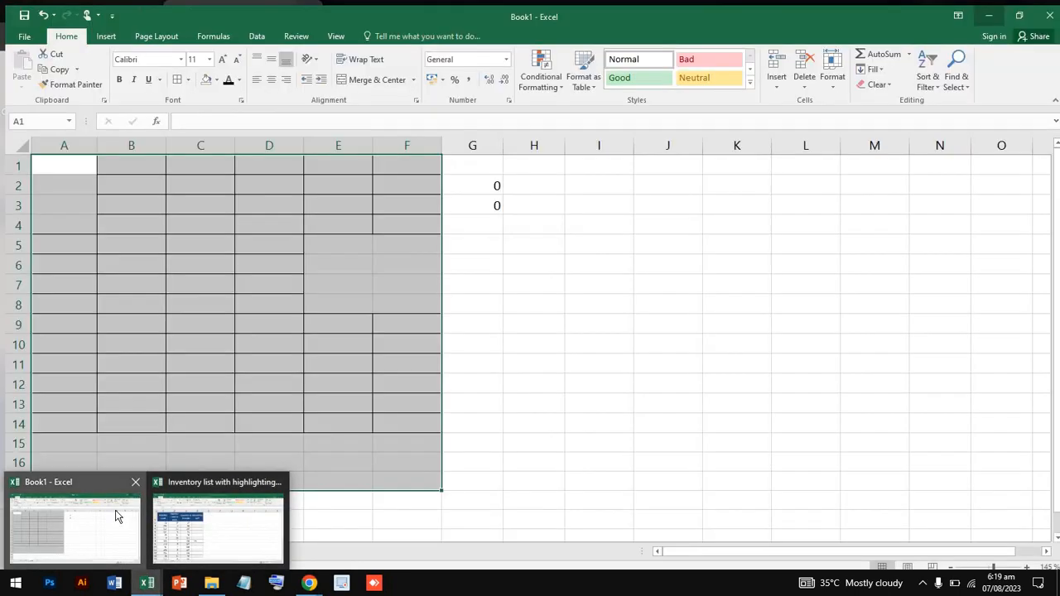
left_click(116, 515)
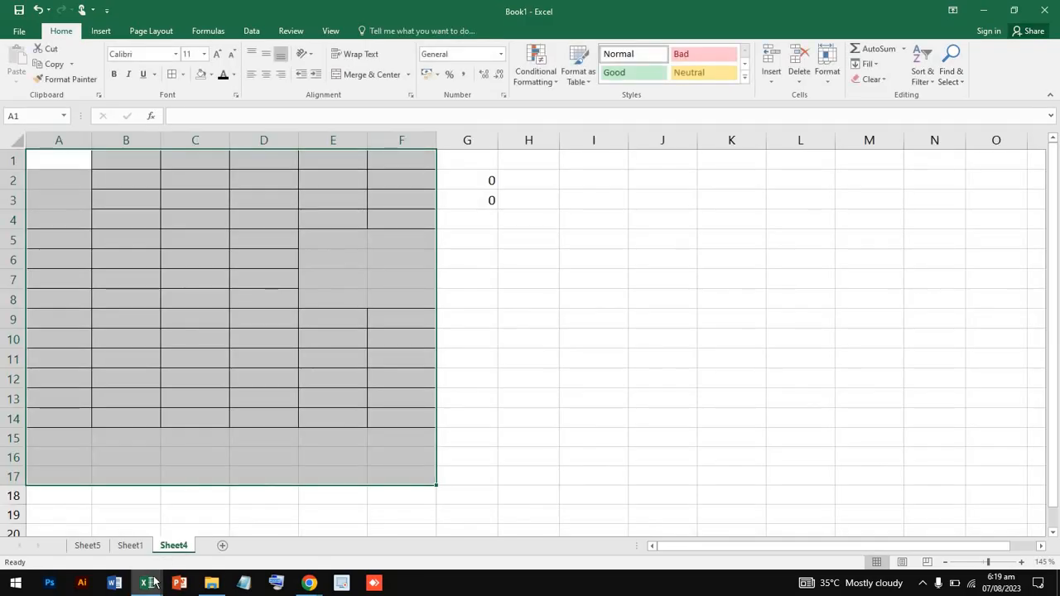
left_click(263, 339)
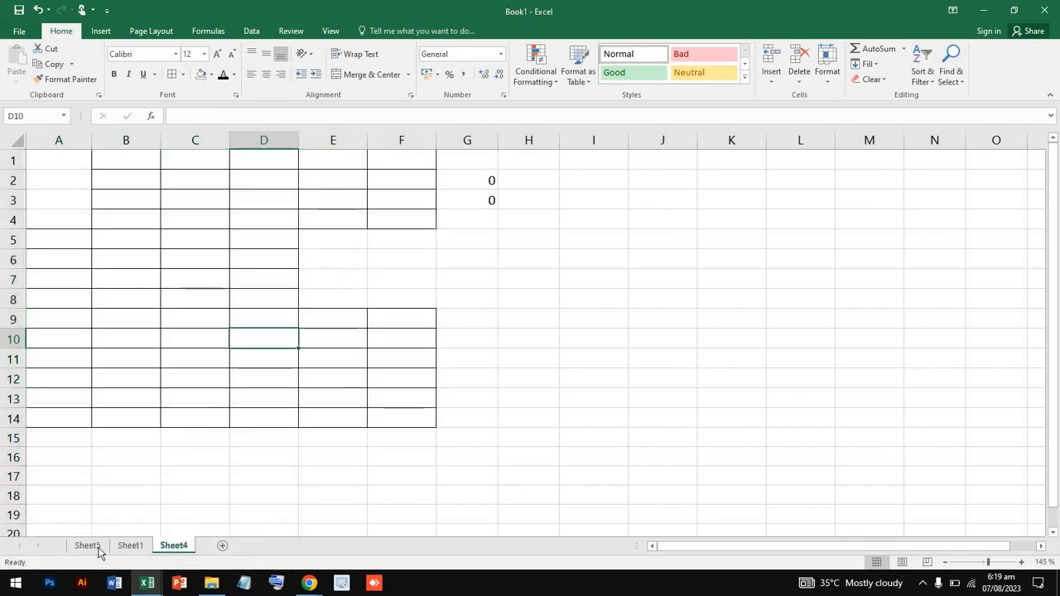
left_click(96, 548)
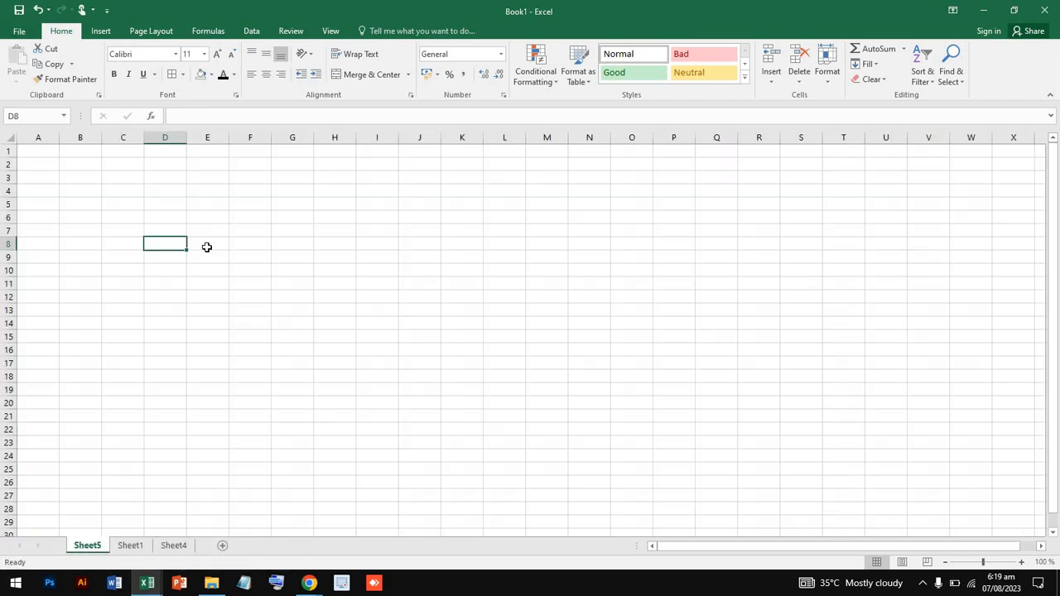
left_click(207, 247)
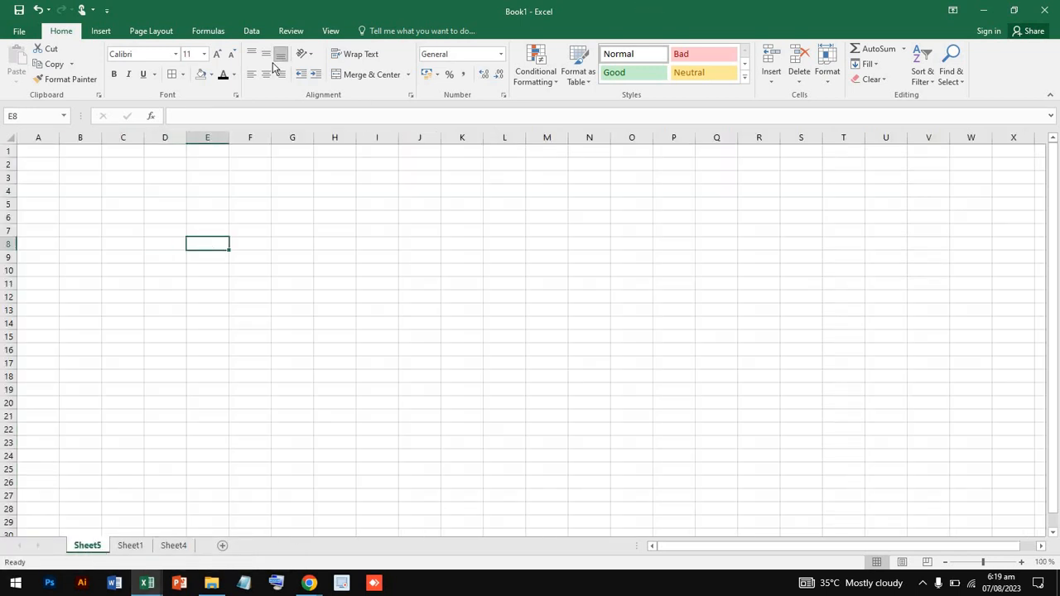
Look through the Conditional Formatting options, including Top/Bottom Rules, Data Bars and Color Scales
left_click(549, 66)
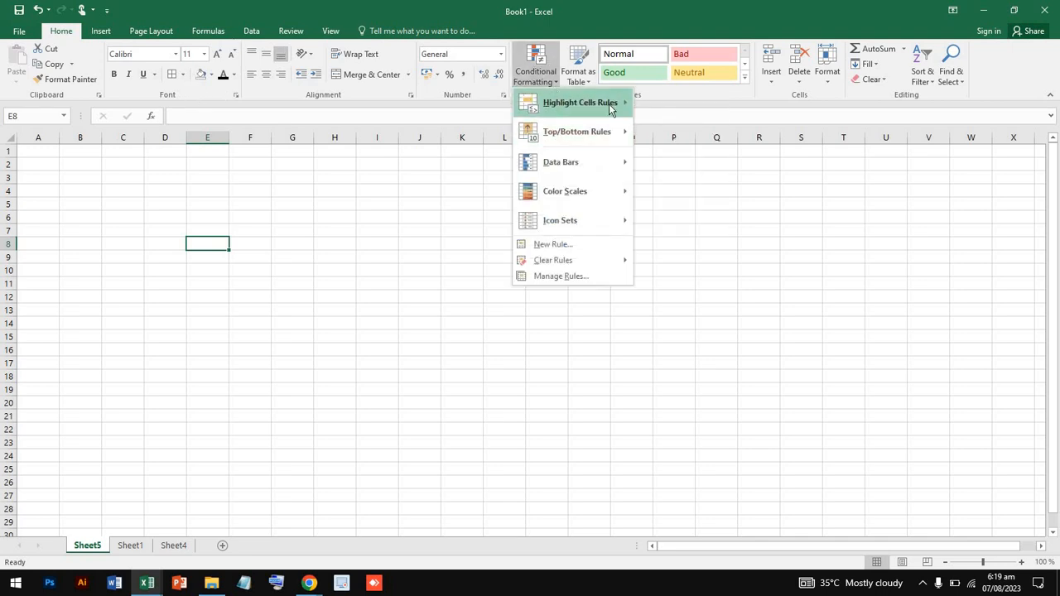
mouse_move(579, 103)
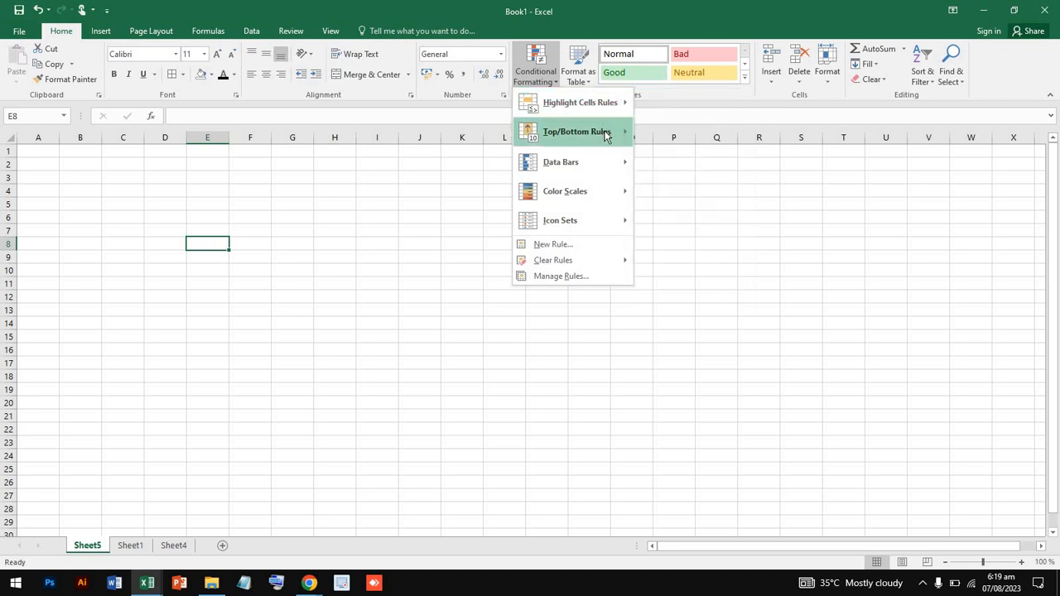
mouse_move(603, 133)
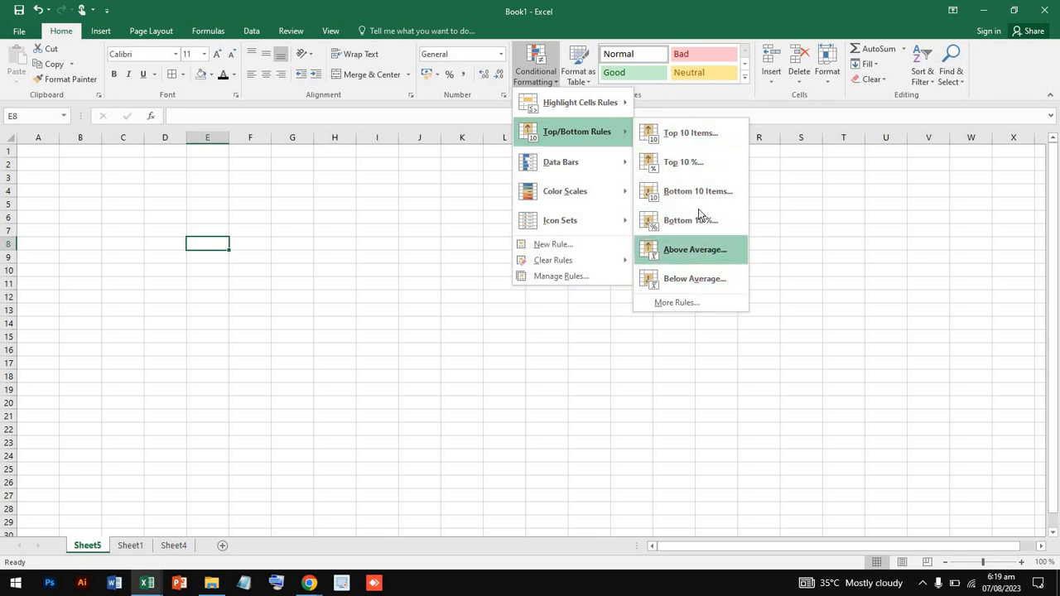
mouse_move(617, 166)
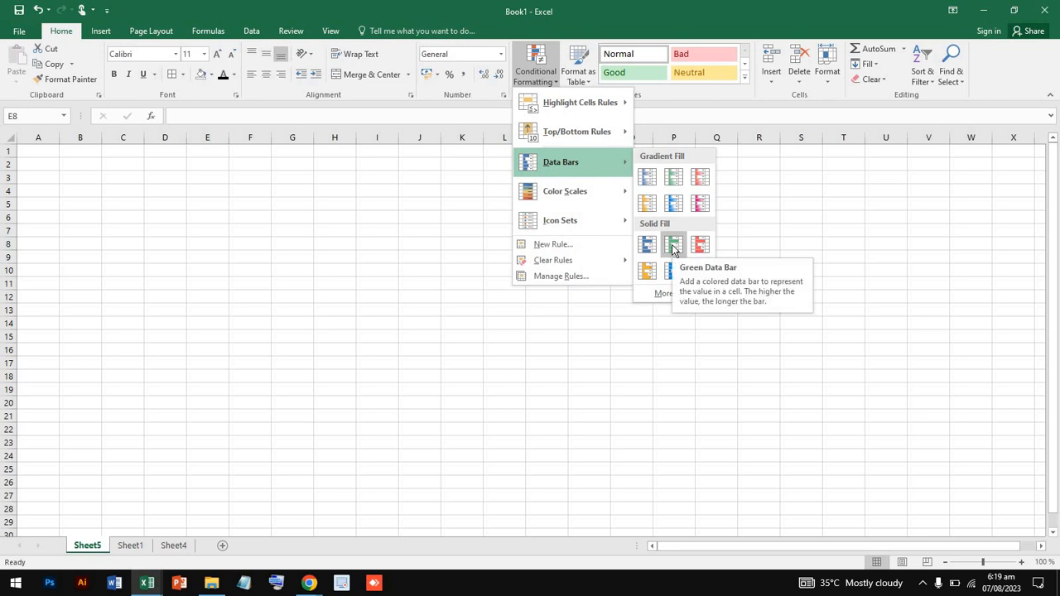
mouse_move(613, 188)
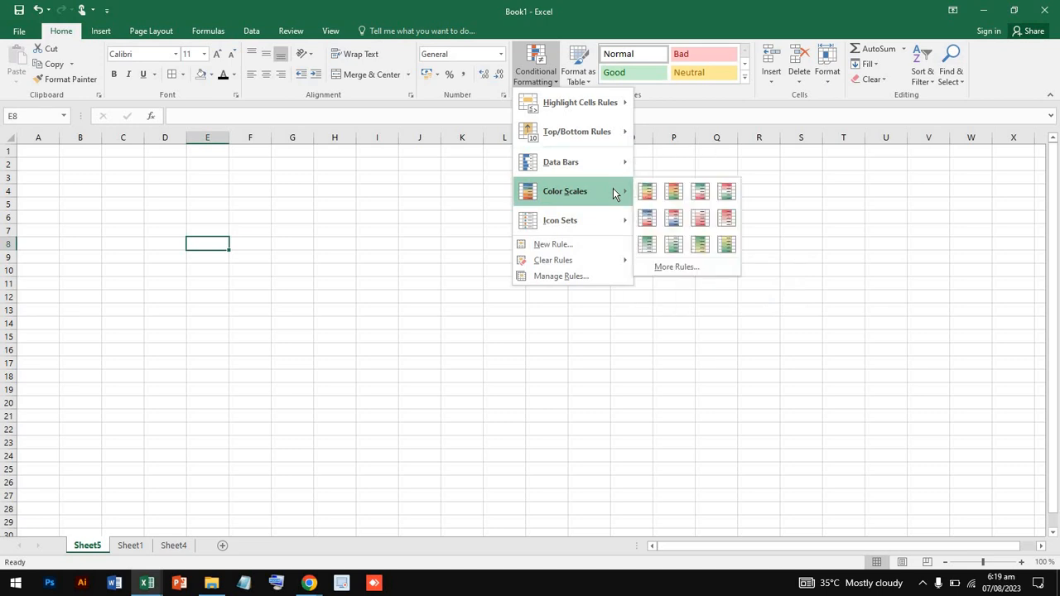
mouse_move(590, 217)
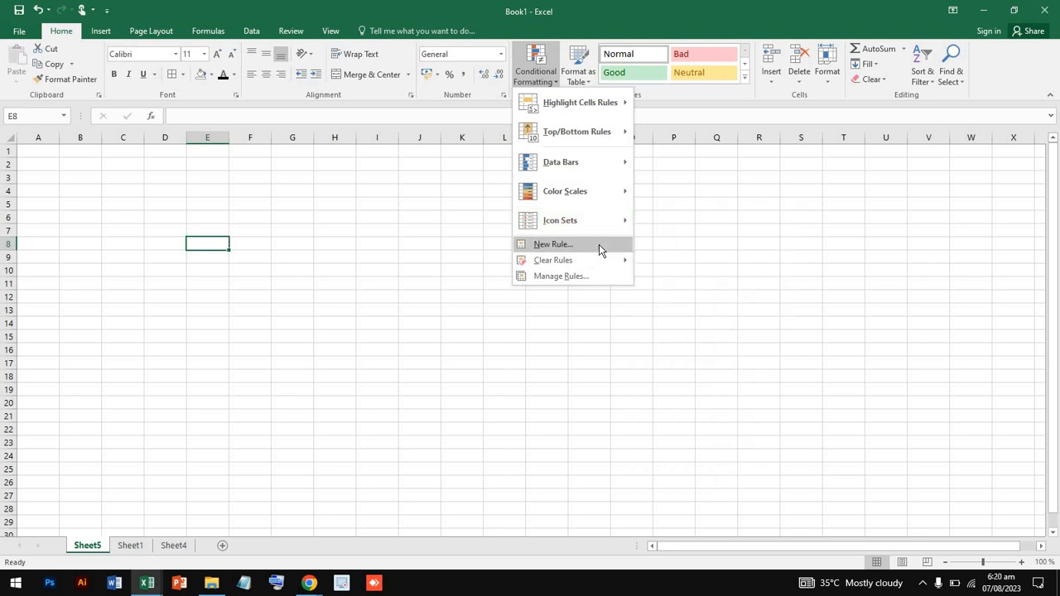
View the Format as Table style gallery and close it without applying a style
left_click(579, 62)
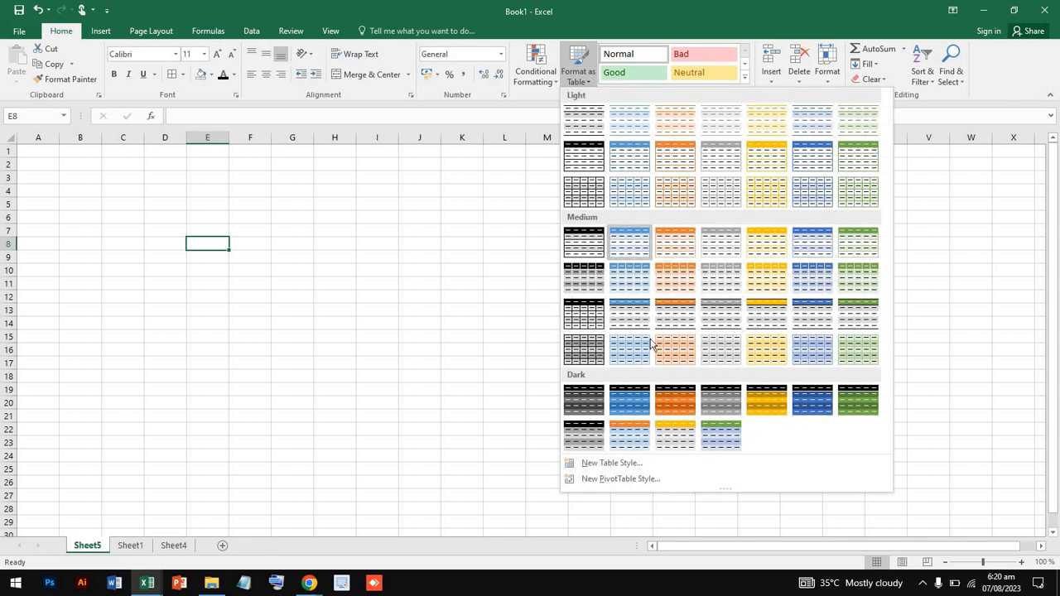
left_click(411, 384)
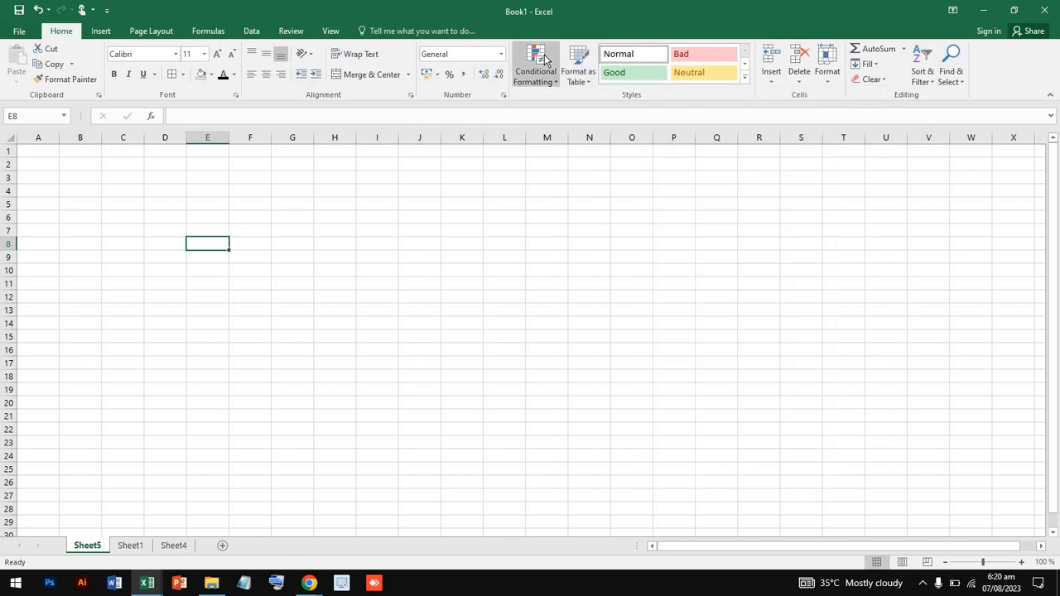
left_click(583, 75)
left_click(531, 170)
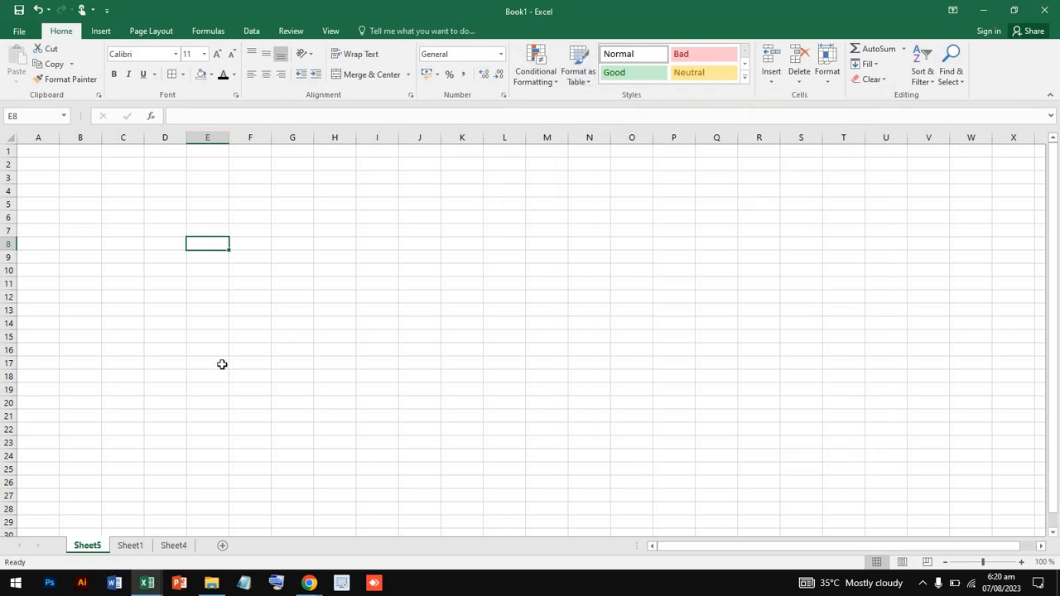
Switch to File Explorer and look through the This PC search results and the contents of the F: and D: drives
left_click(211, 583)
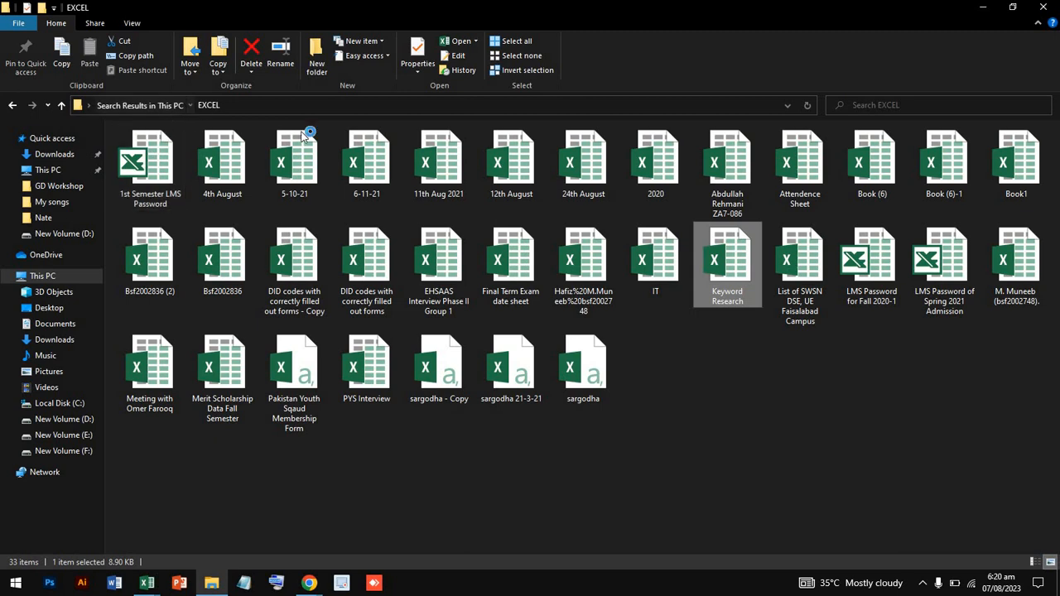
left_click(139, 104)
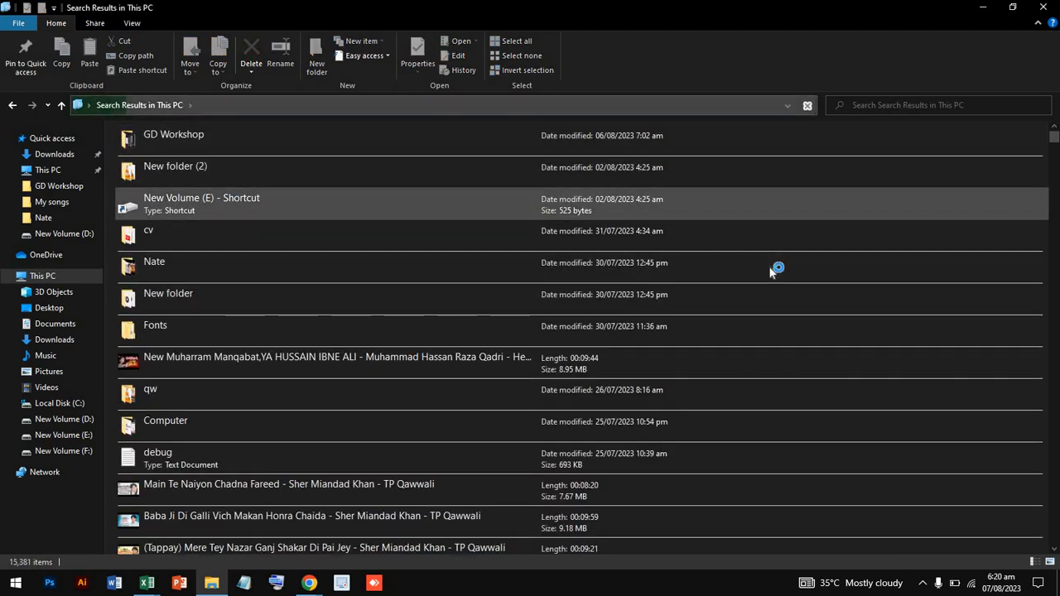
left_click(908, 103)
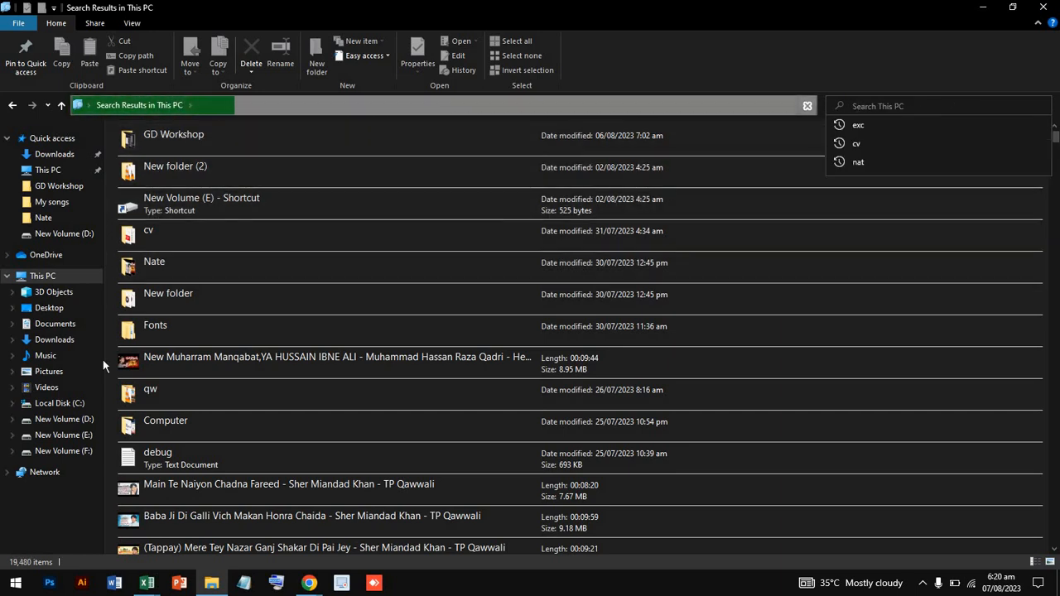
left_click(78, 451)
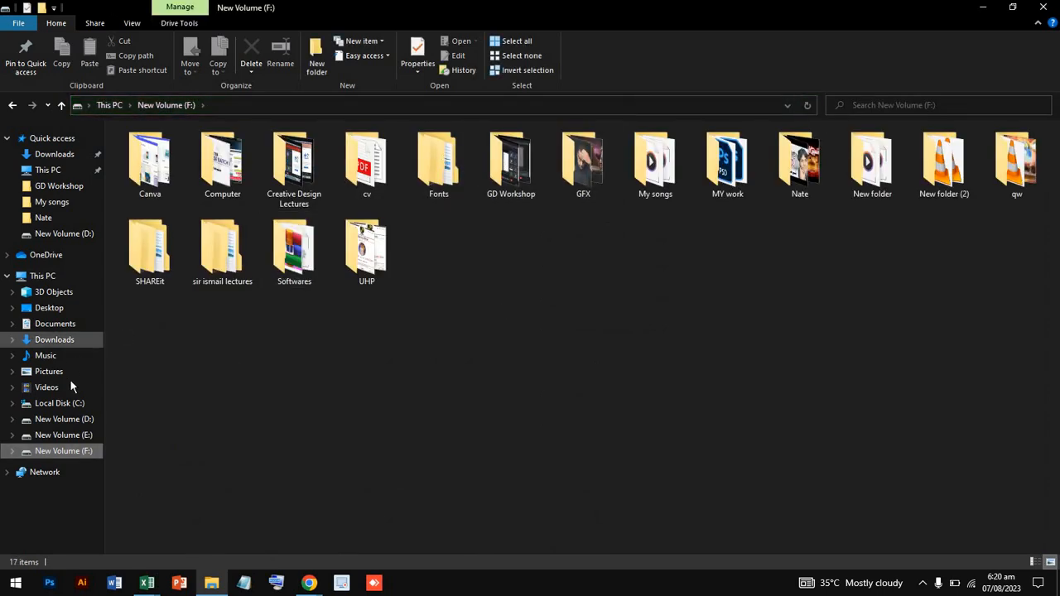
left_click(87, 421)
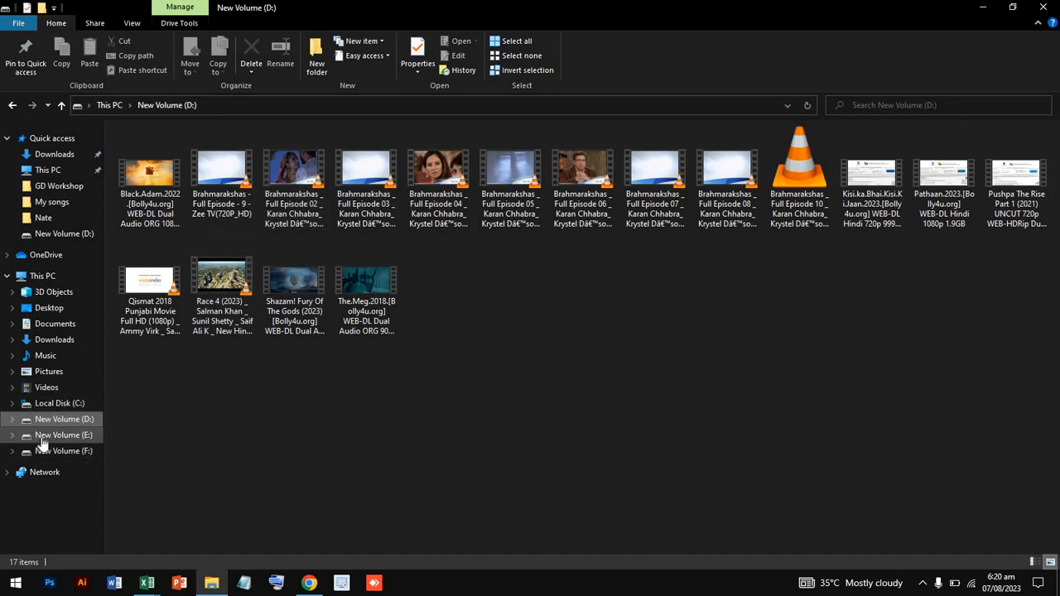
Check the Files folder on the New Volume (E:) drive, and open the Assignment folder on that drive
left_click(49, 436)
double_click(358, 171)
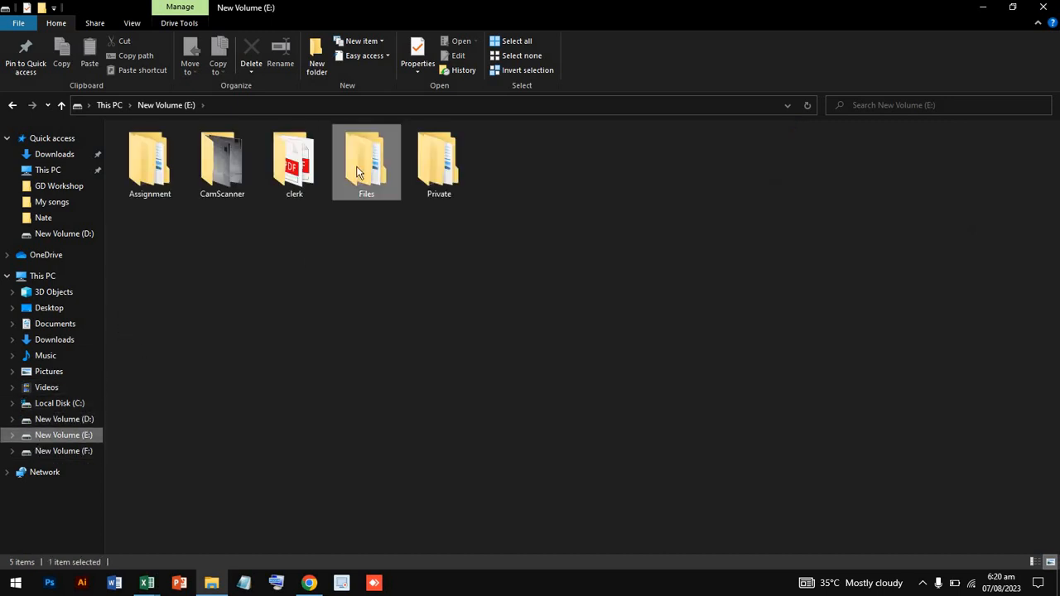
left_click(165, 106)
double_click(150, 166)
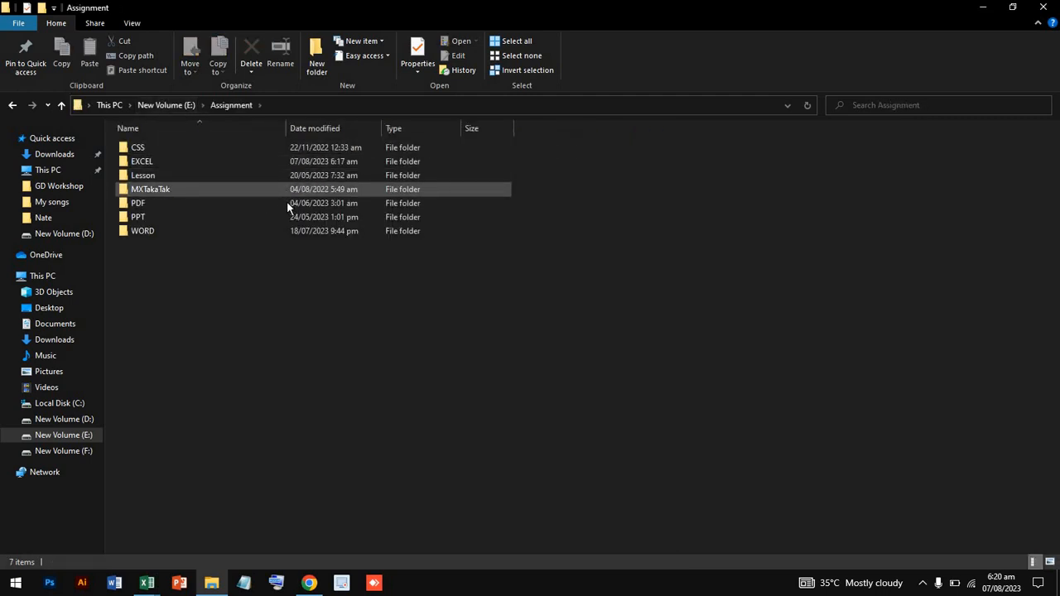
Look through the files in the PDF folder inside Assignment, and return to the Assignment folder
double_click(286, 203)
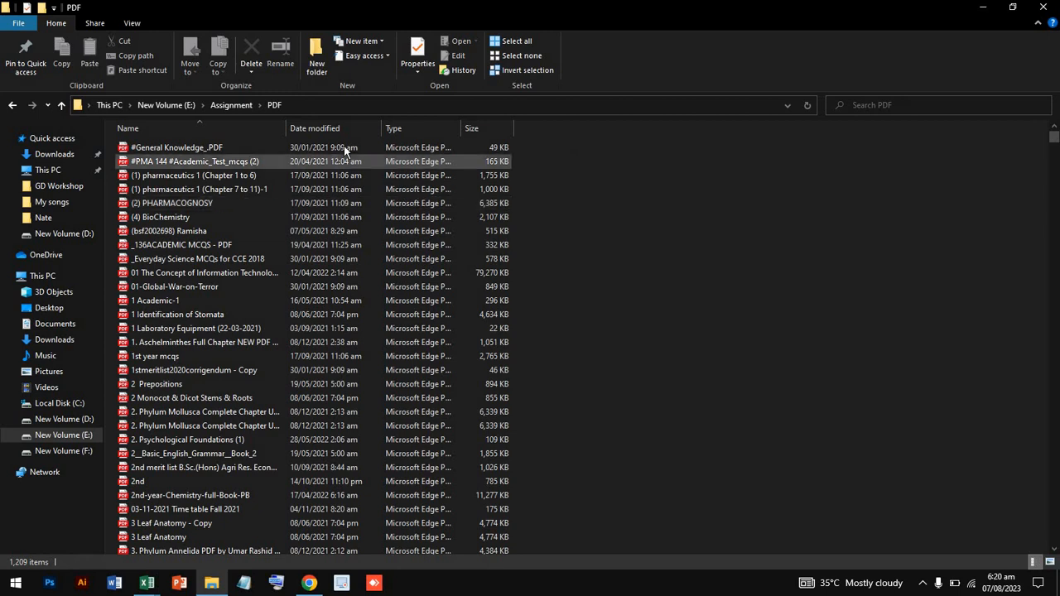
scroll(337, 236, "down", 1)
scroll(336, 230, "down", 2)
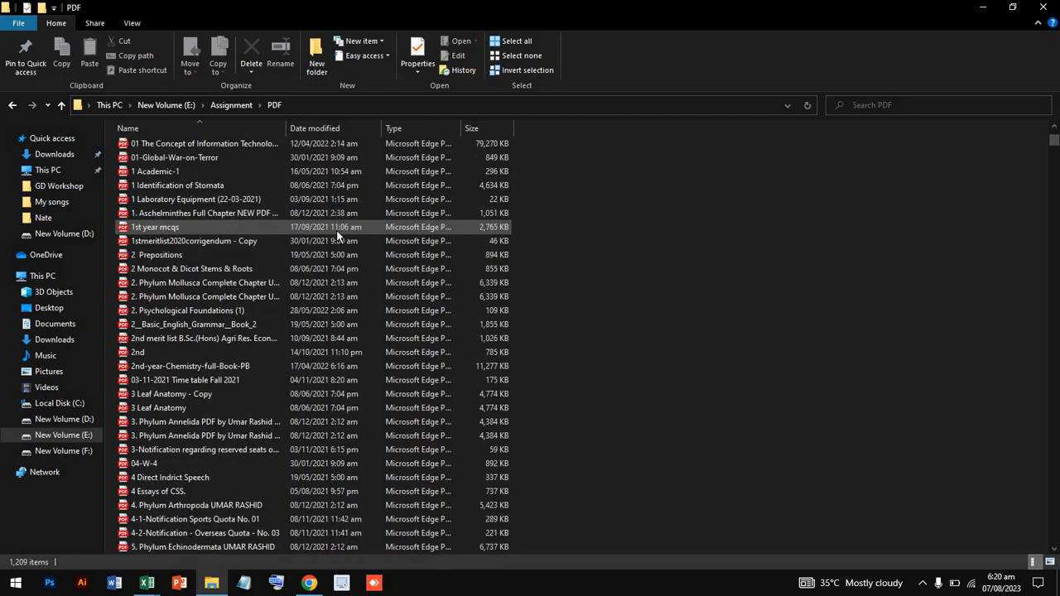
scroll(336, 230, "down", 2)
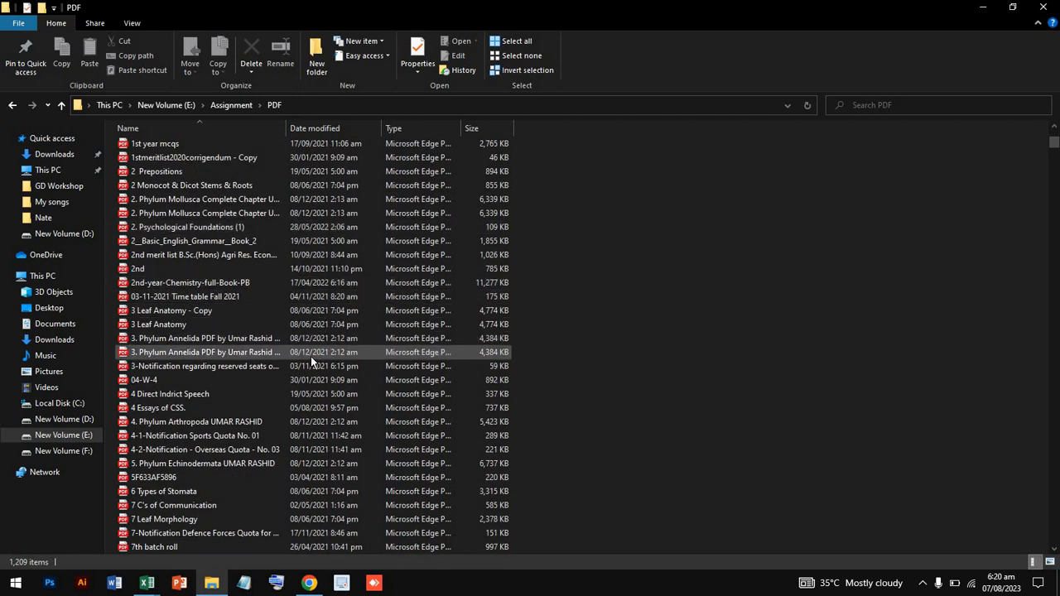
scroll(311, 361, "down", 3)
scroll(310, 361, "down", 3)
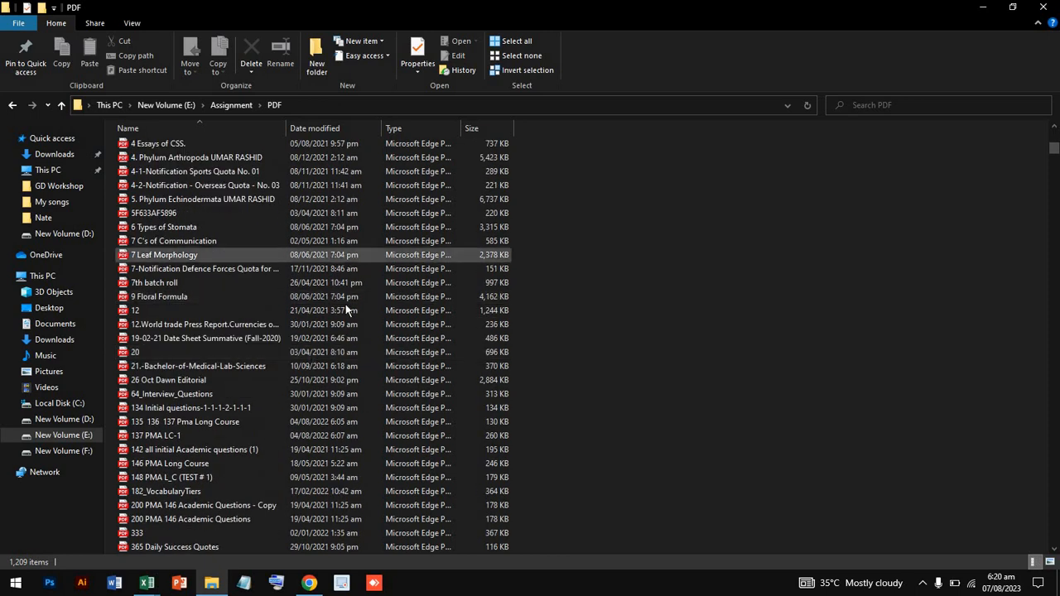
scroll(347, 318, "up", 10)
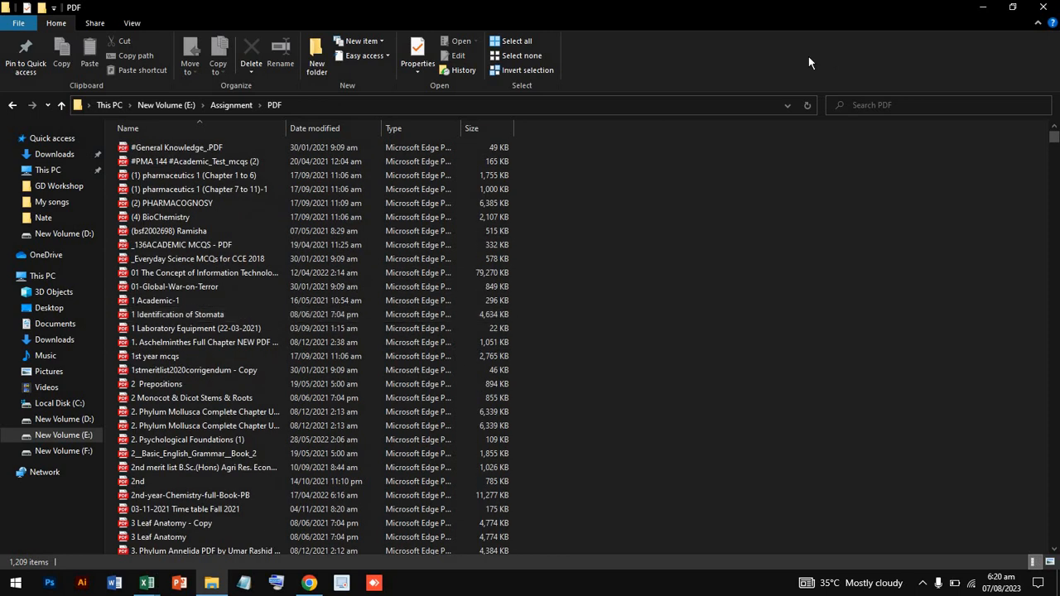
left_click(225, 105)
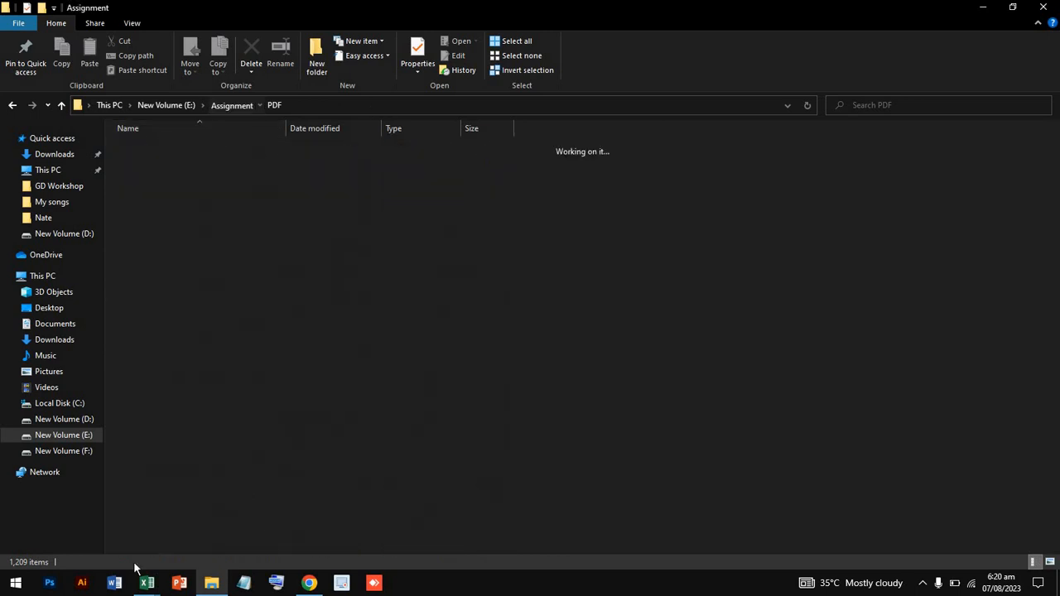
Open and close Word's start screen, and look through the new workbook templates in Excel
left_click(120, 588)
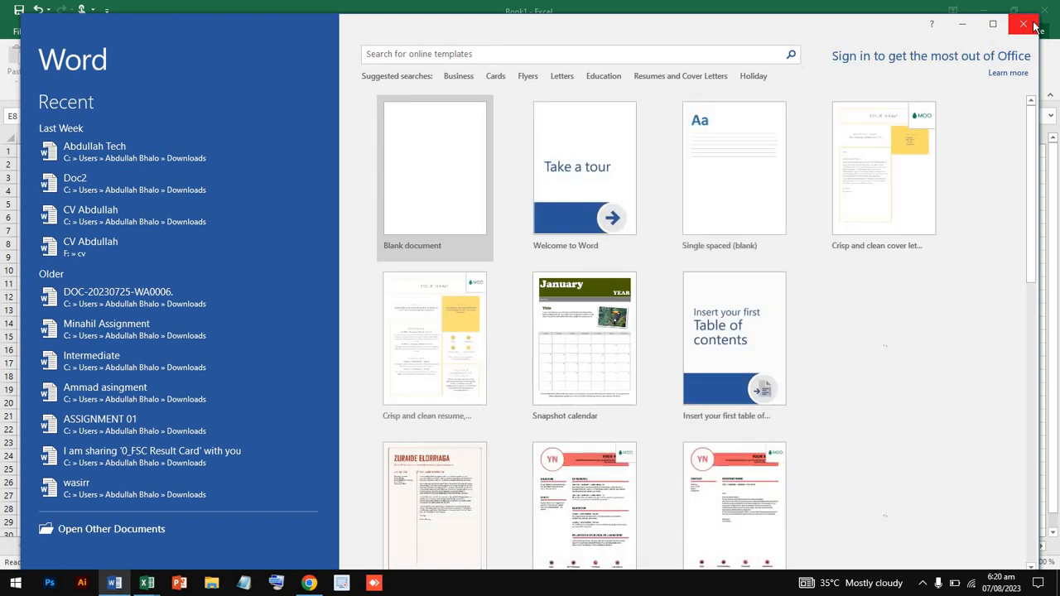
left_click(1022, 24)
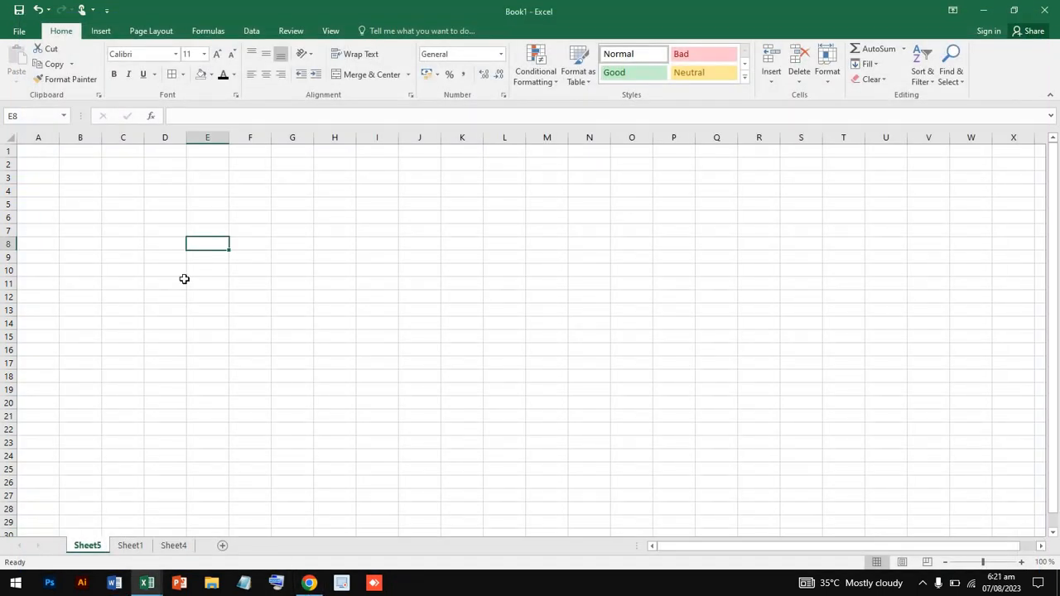
left_click(22, 31)
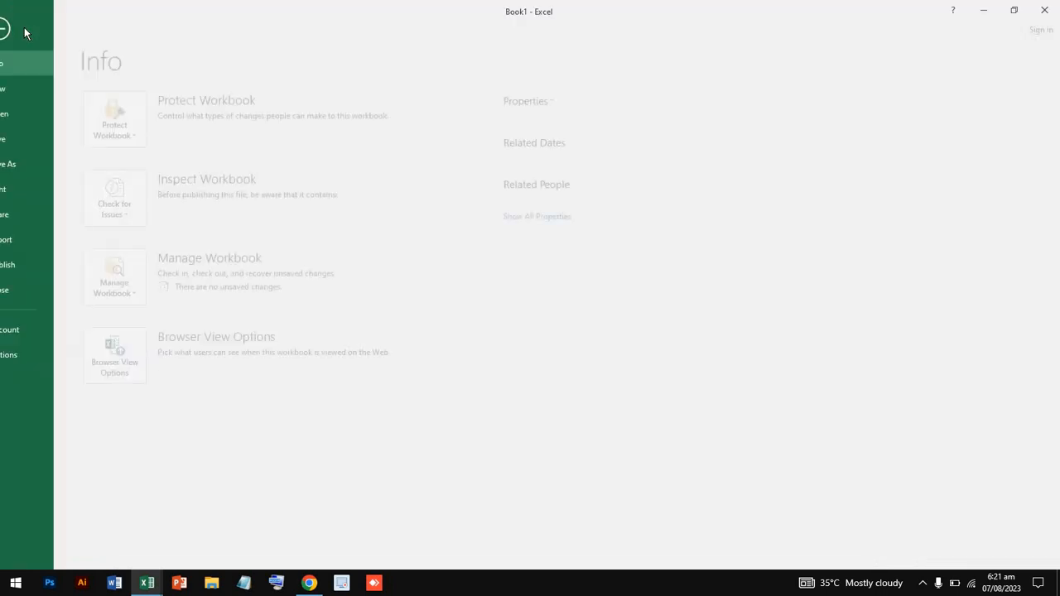
left_click(41, 91)
scroll(585, 350, "down", 1)
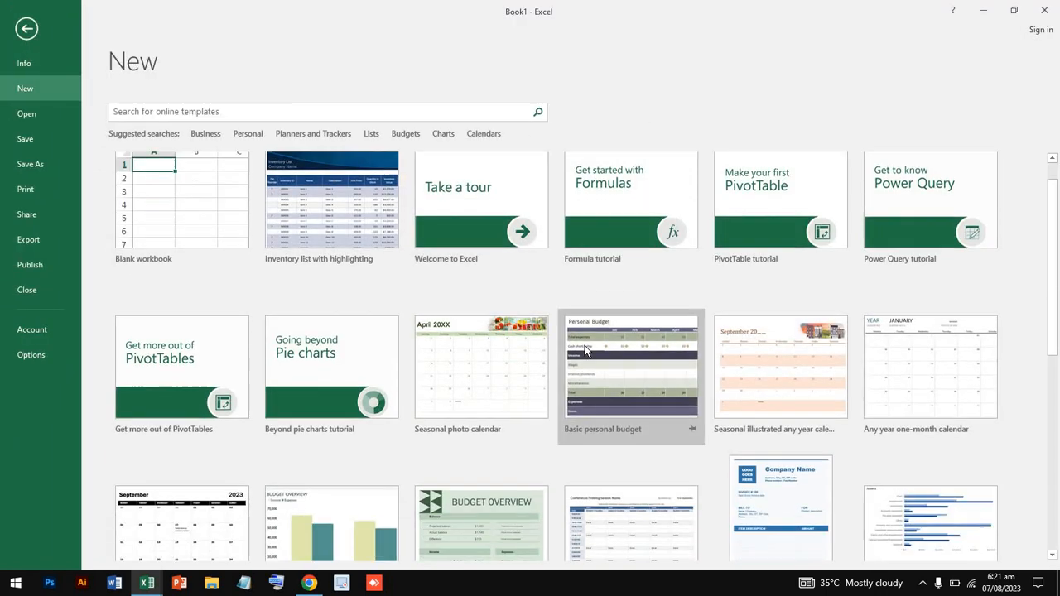
scroll(586, 350, "down", 3)
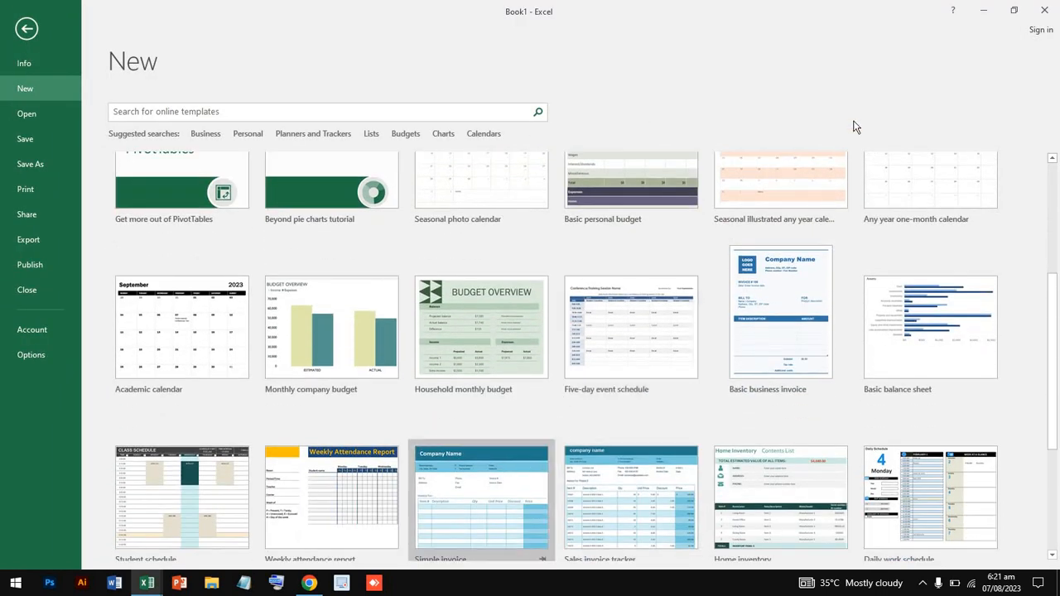
Switch to Chrome, try to save the Food Sales Data image, and look back through the Excel Sample Data page
left_click(982, 10)
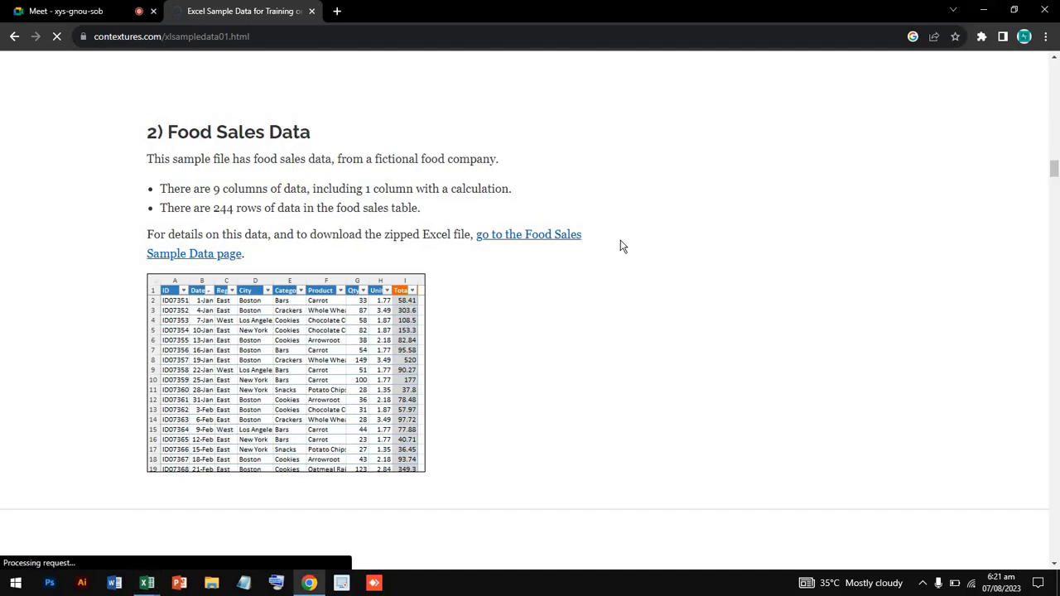
scroll(477, 292, "down", 7)
scroll(478, 292, "up", 6)
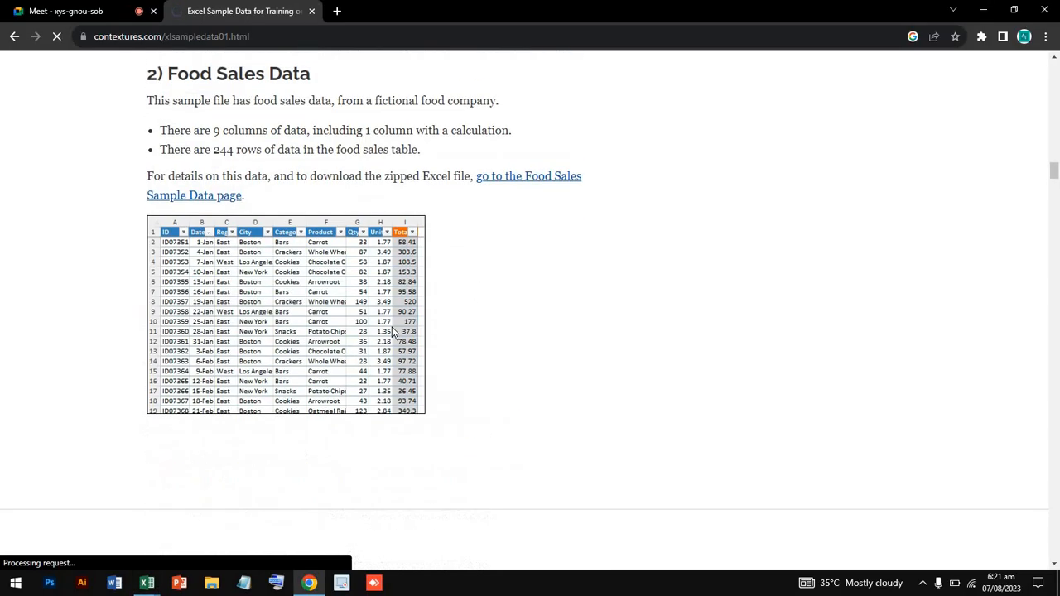
right_click(284, 355)
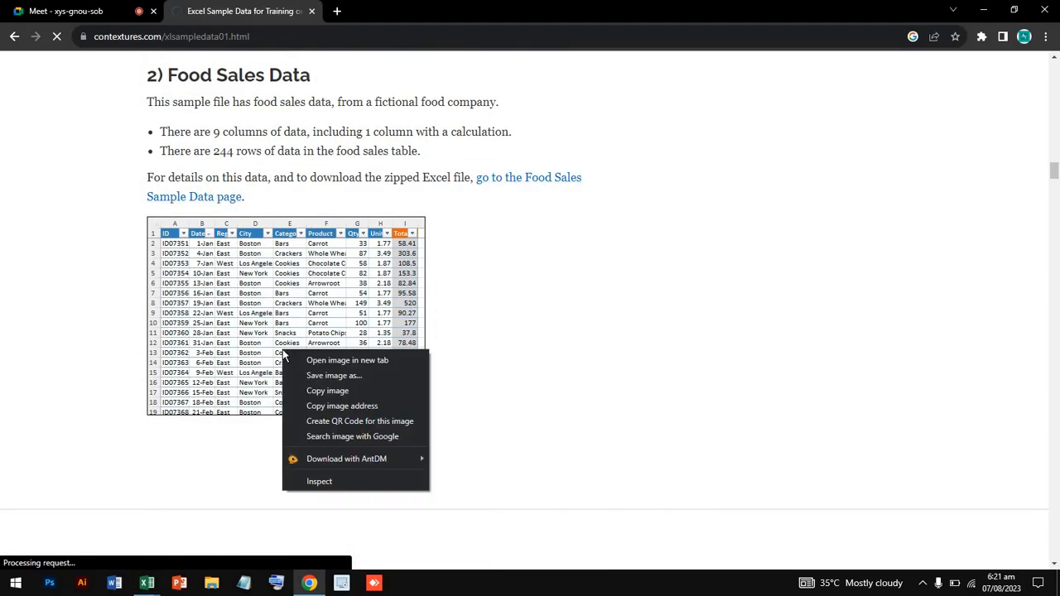
left_click(347, 383)
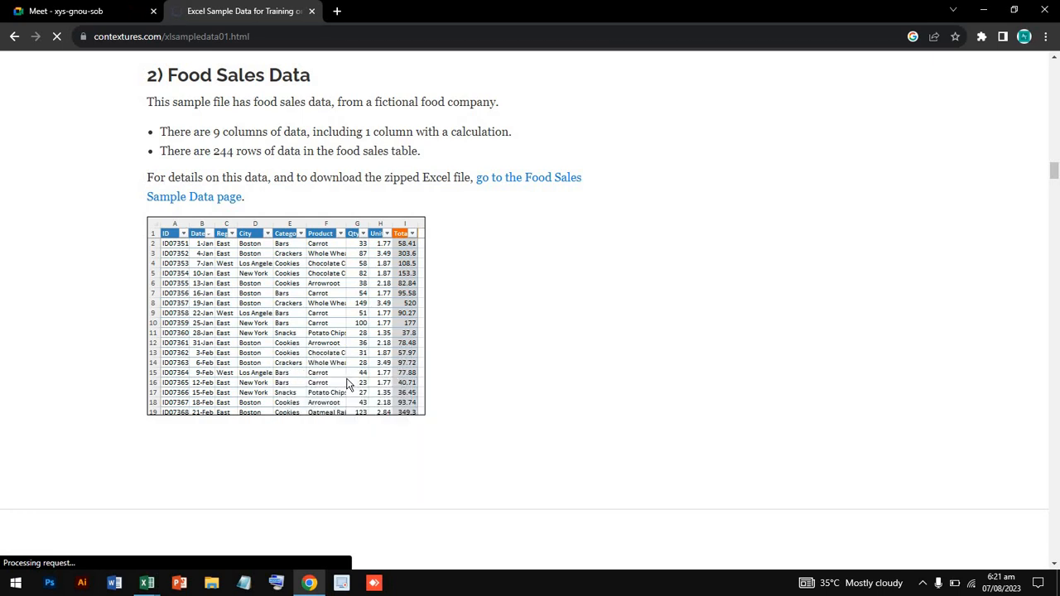
scroll(351, 228, "up", 20)
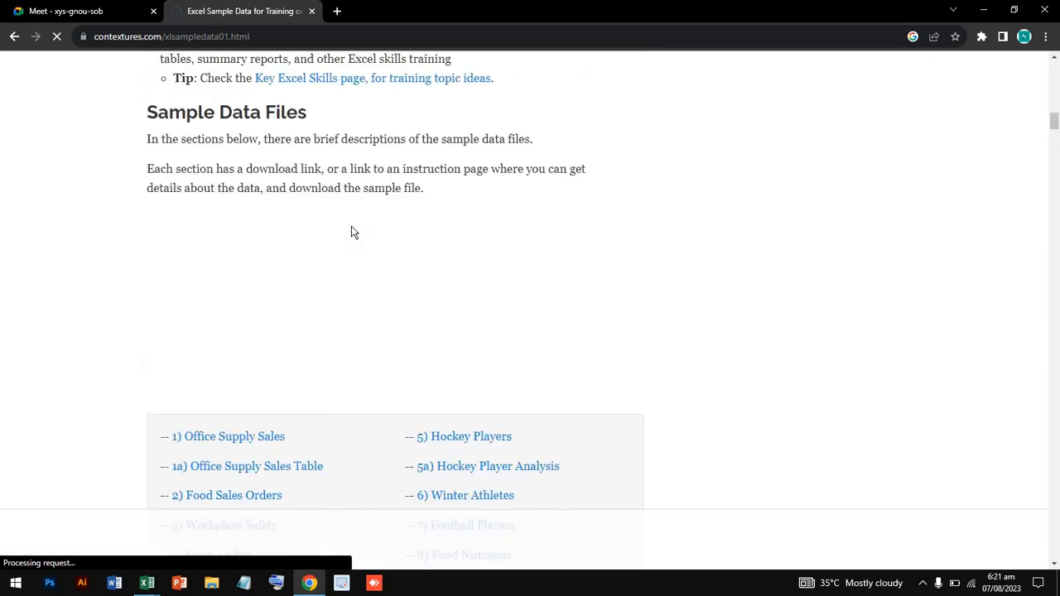
scroll(353, 232, "down", 4)
scroll(354, 232, "up", 4)
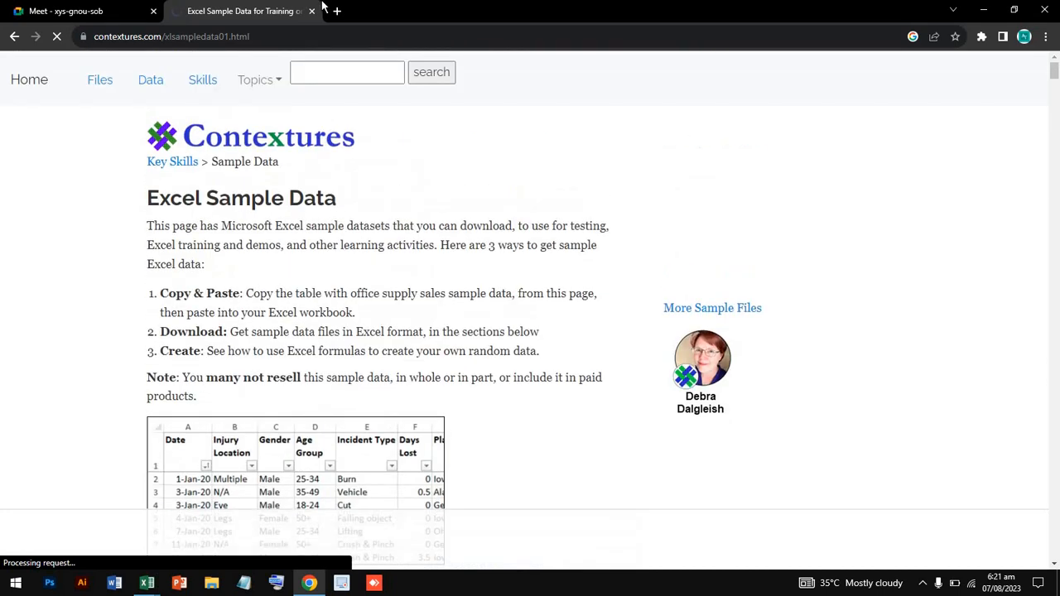
Search Google for "tablet" in a new browser tab
left_click(337, 11)
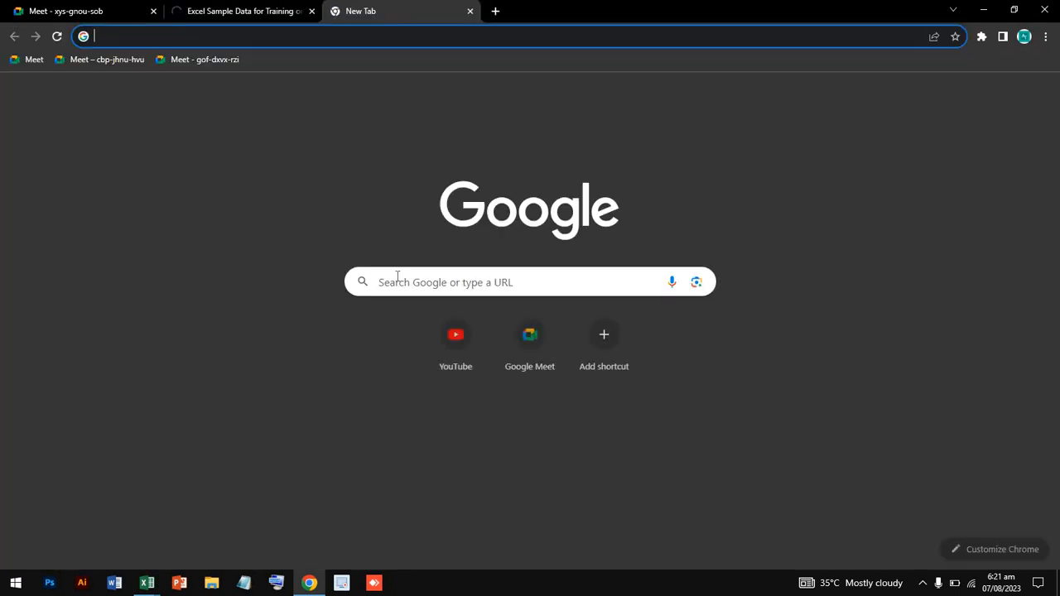
left_click(398, 282)
type("tab")
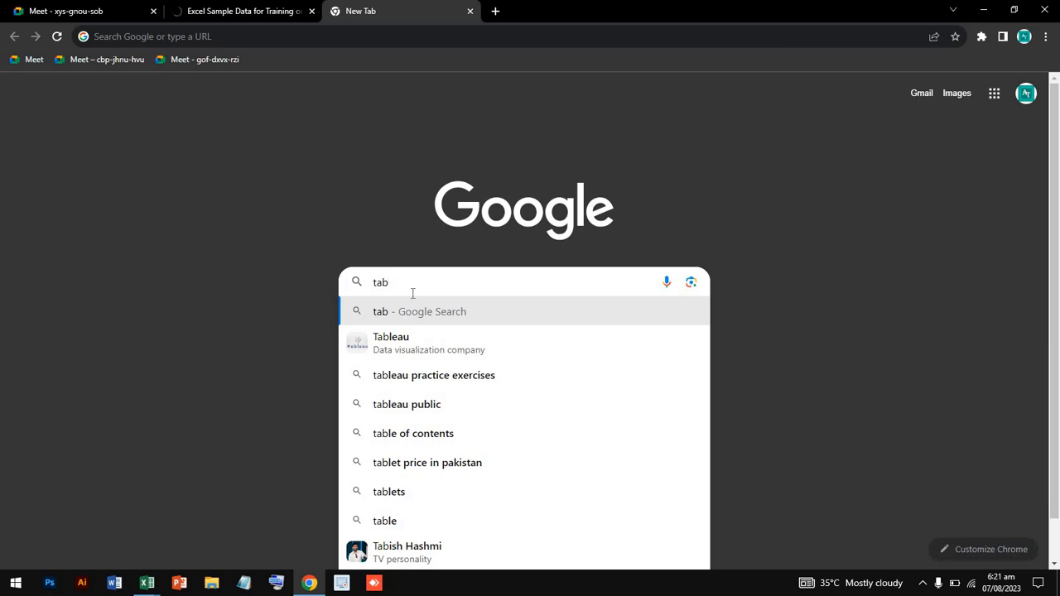
type("let")
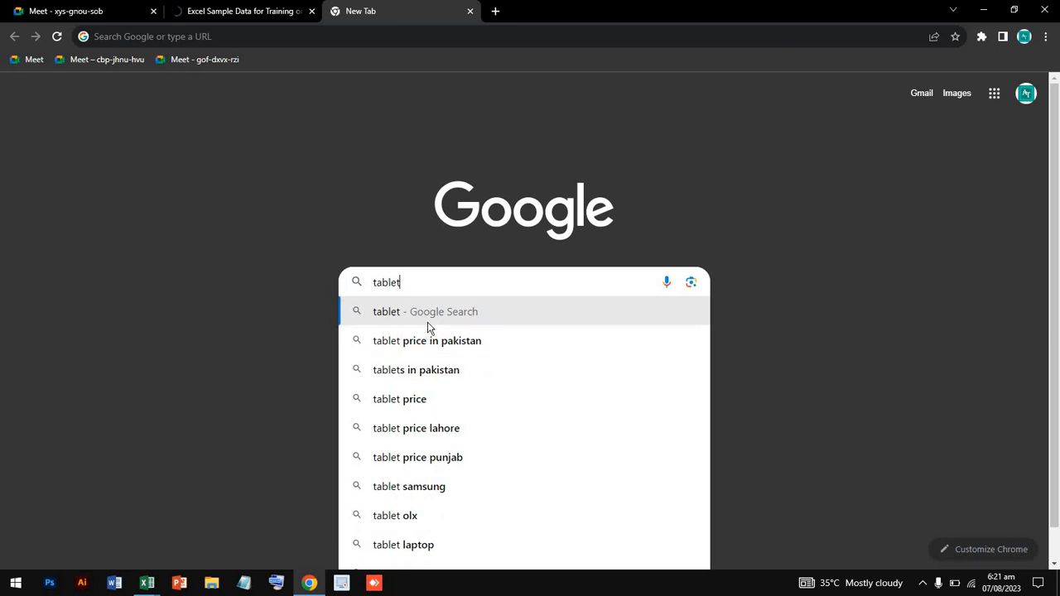
left_click(428, 328)
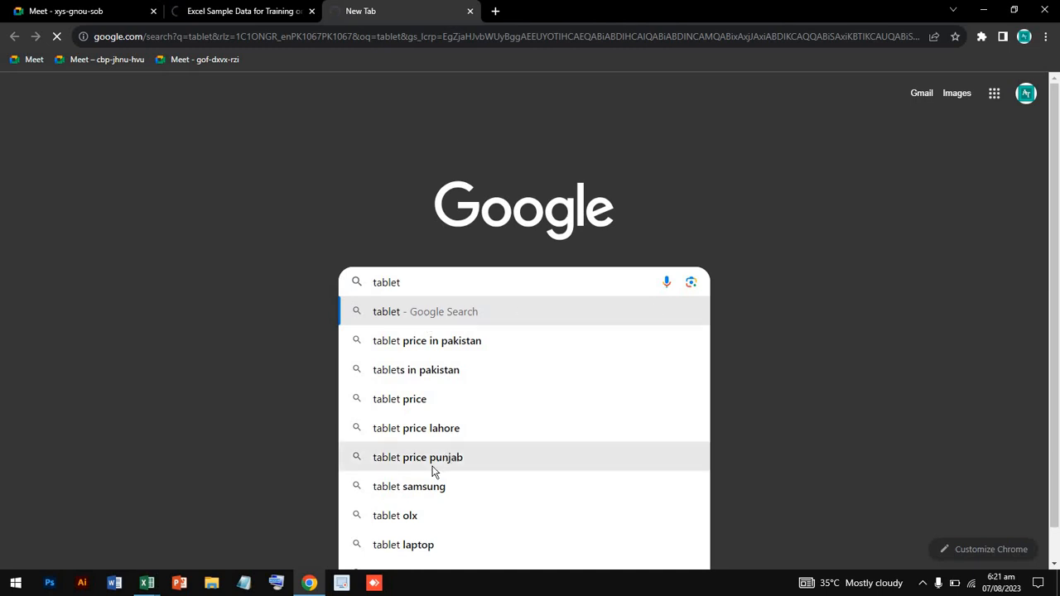
Check the Google Meet connection and the available Wi-Fi networks, and return to the Excel Sample Data page
left_click(113, 6)
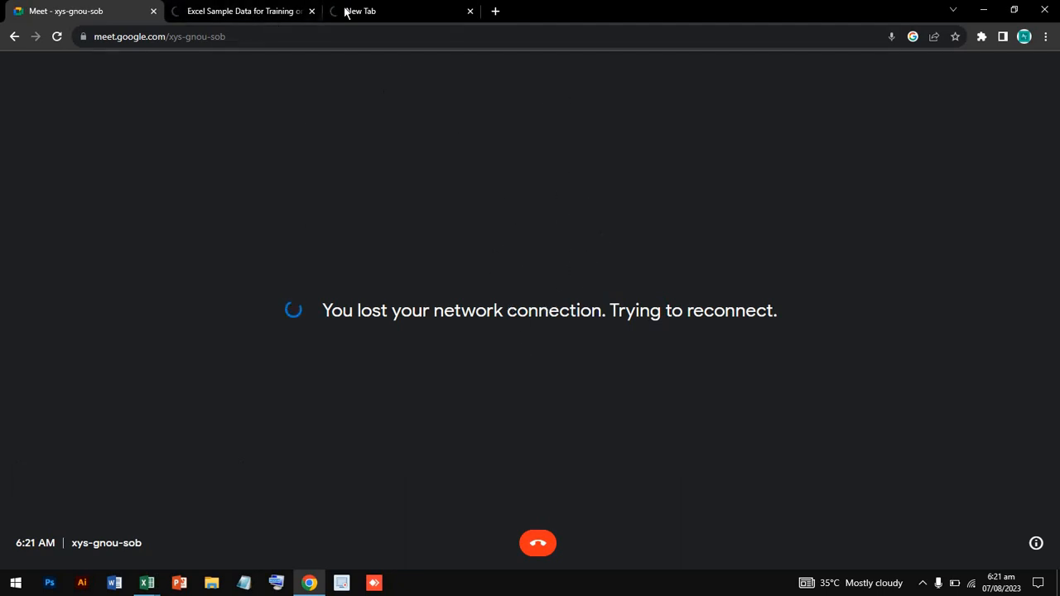
left_click(372, 10)
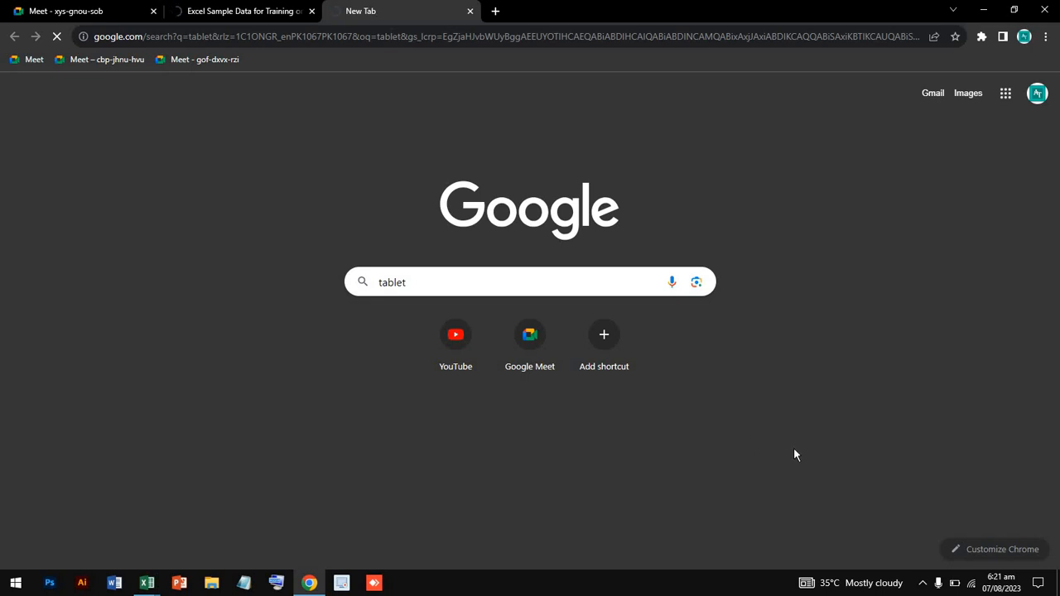
left_click(971, 583)
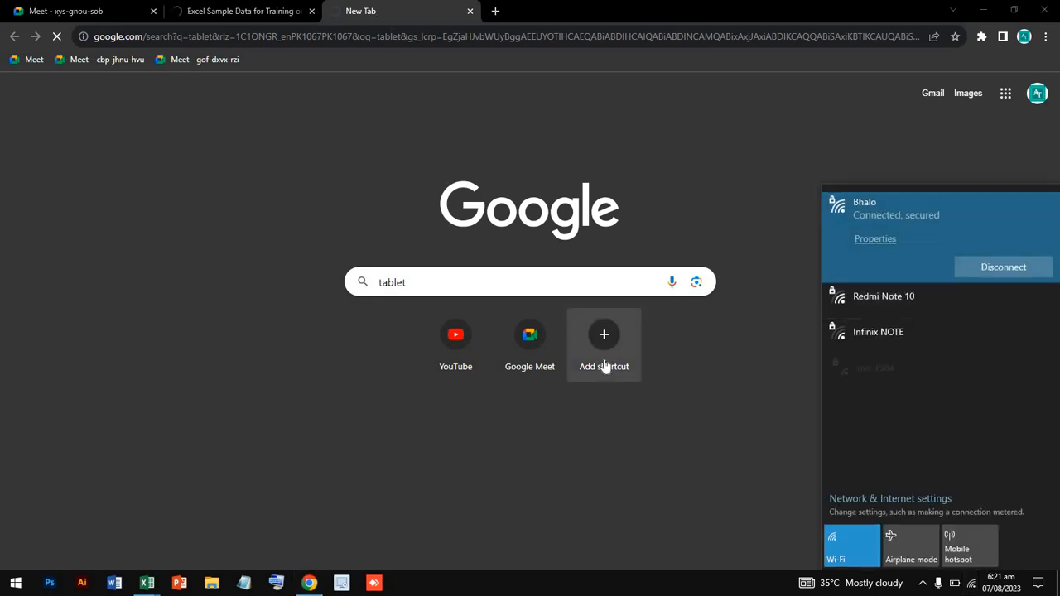
left_click(280, 120)
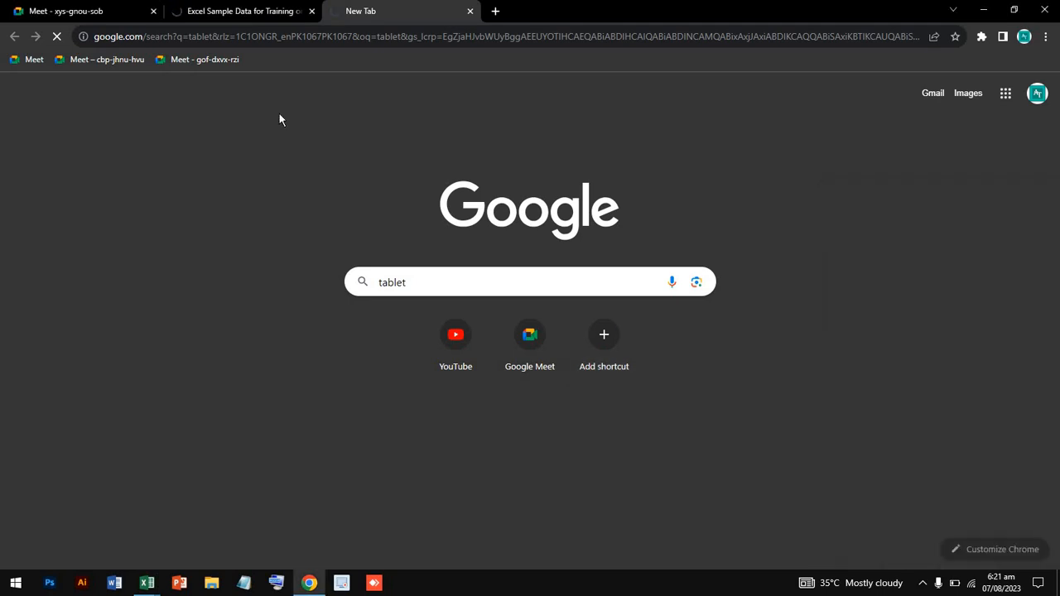
left_click(255, 11)
scroll(207, 493, "down", 4)
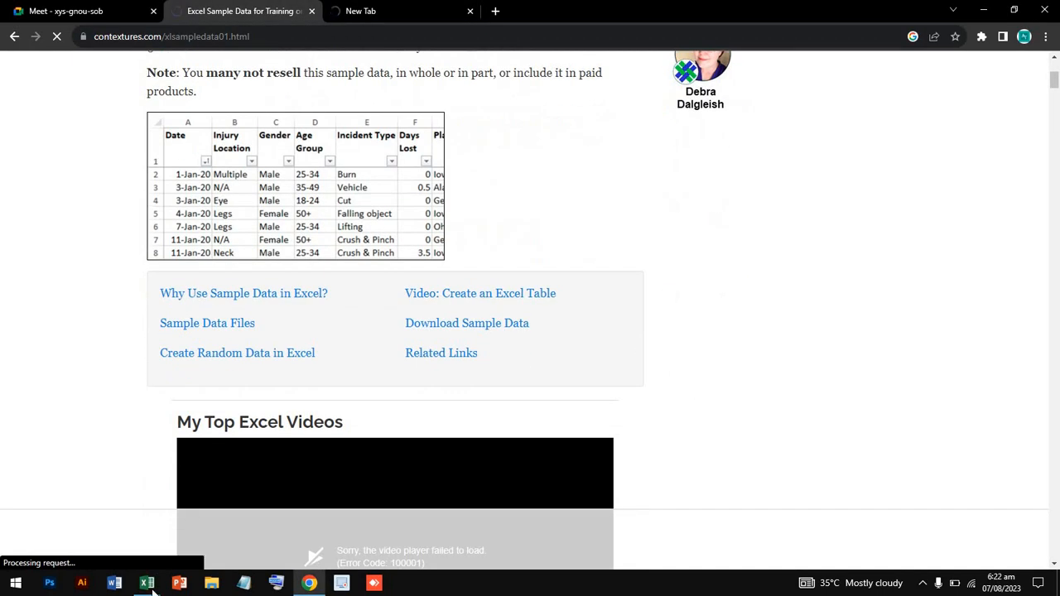
Switch to Excel's new workbook templates, look through them, and preview and close the Inventory list with highlighting template
mouse_move(147, 583)
left_click(119, 527)
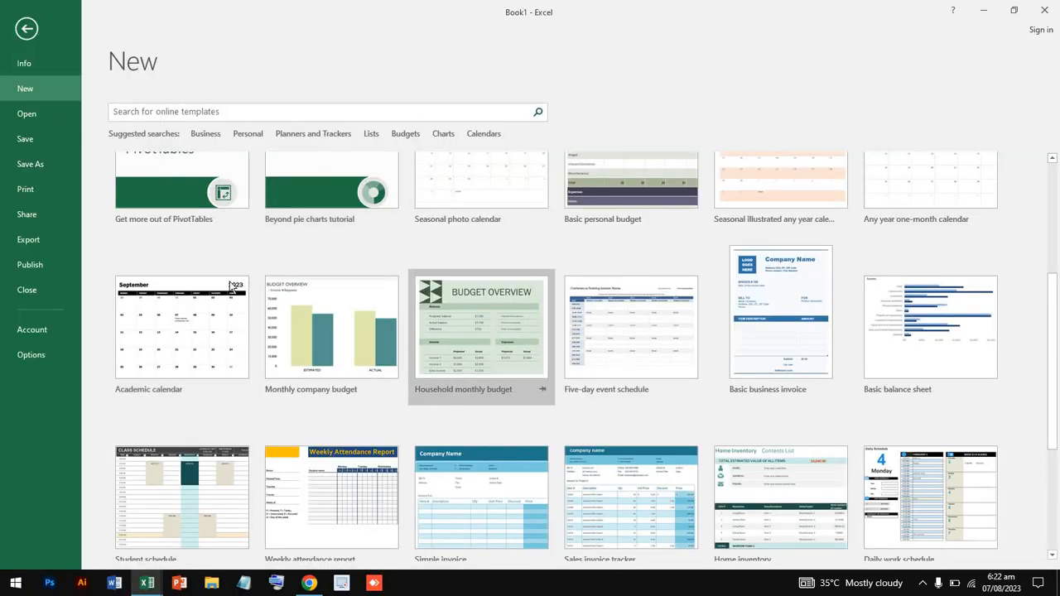
scroll(467, 423, "down", 2)
scroll(468, 424, "down", 2)
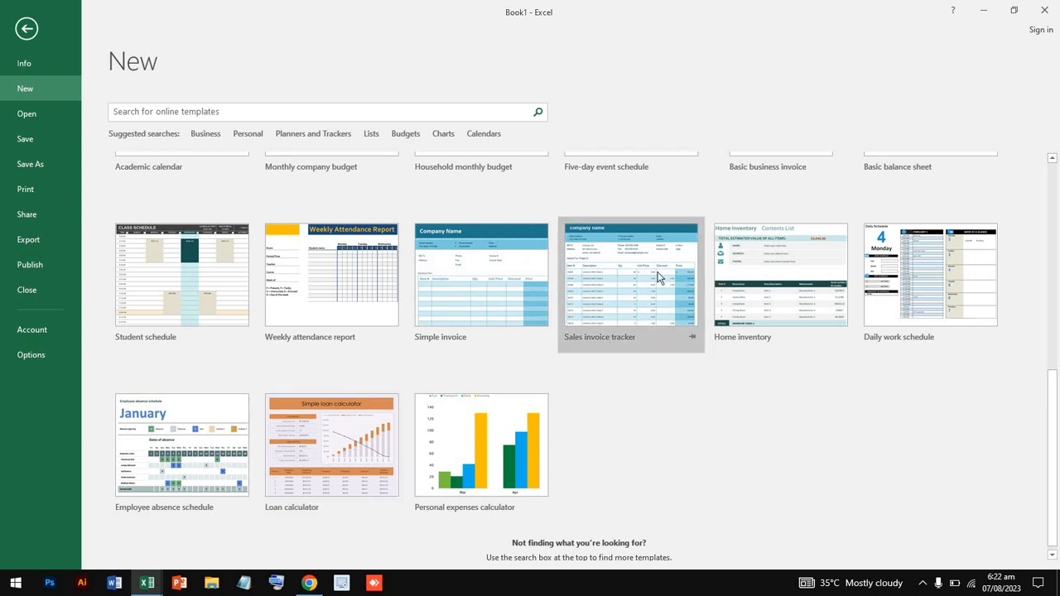
scroll(658, 277, "up", 6)
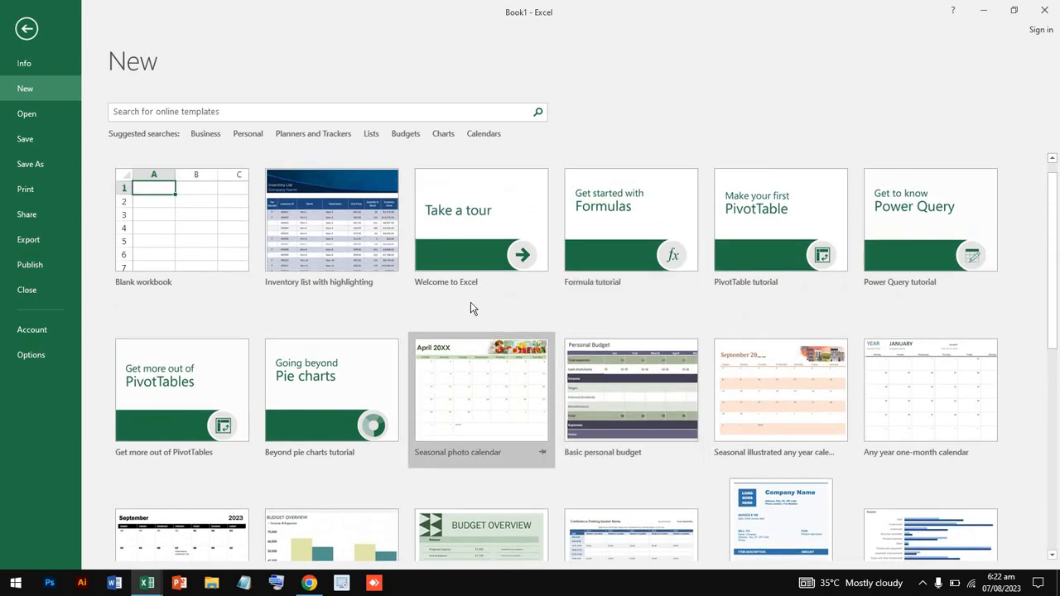
scroll(472, 304, "up", 1)
left_click(356, 260)
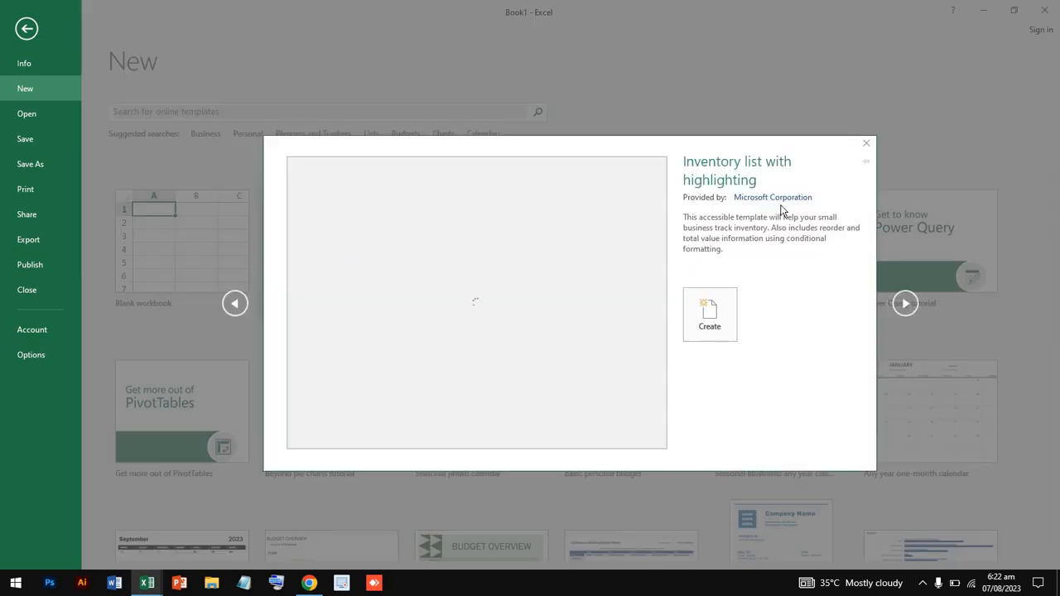
left_click(866, 142)
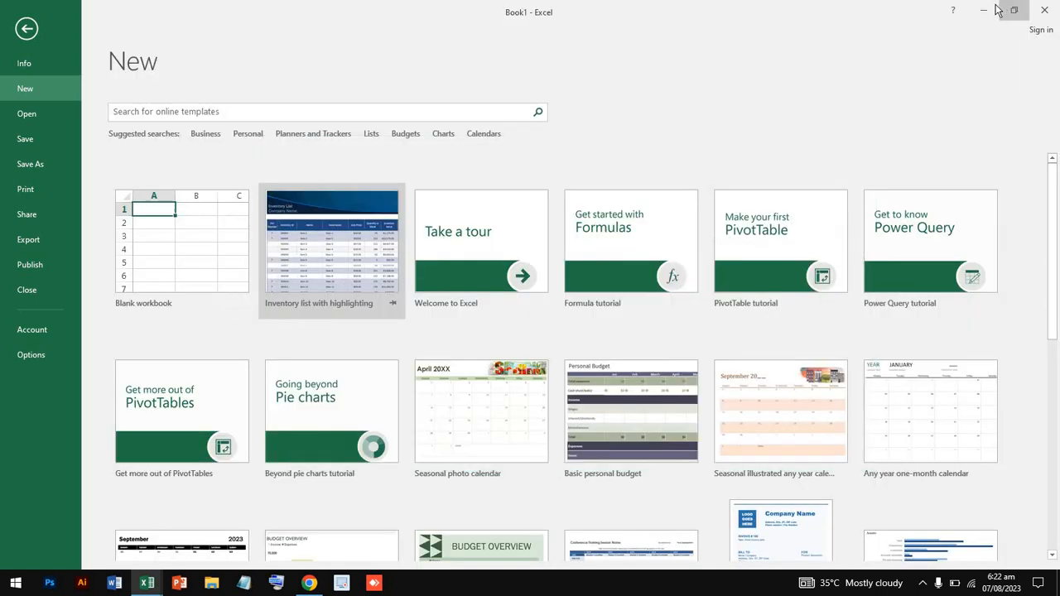
Bring up the Inventory list with highlighting1 workbook, view its Sheet1 table, and close the workbook
left_click(982, 10)
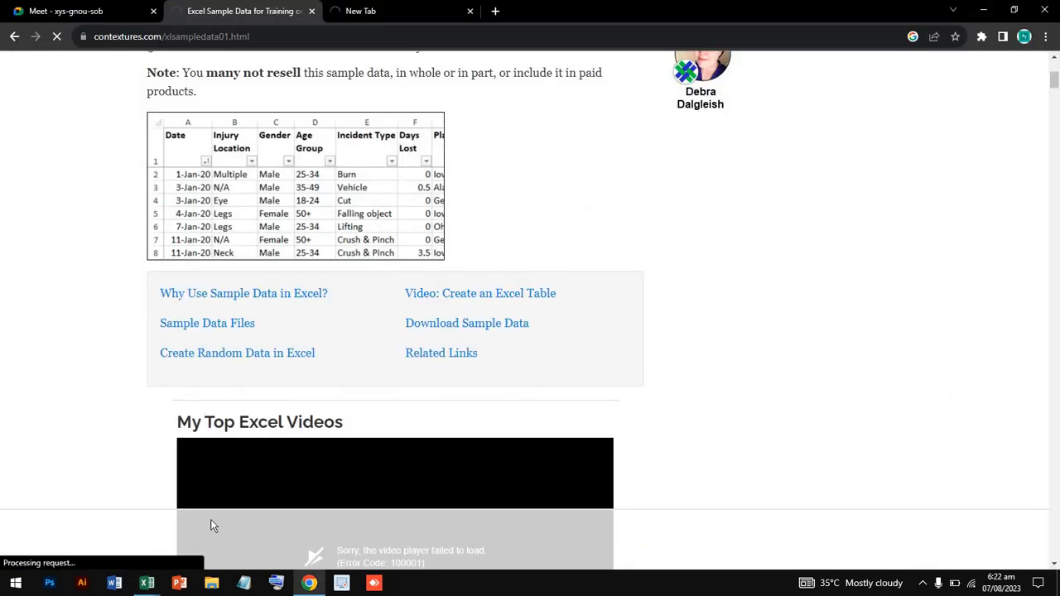
mouse_move(146, 582)
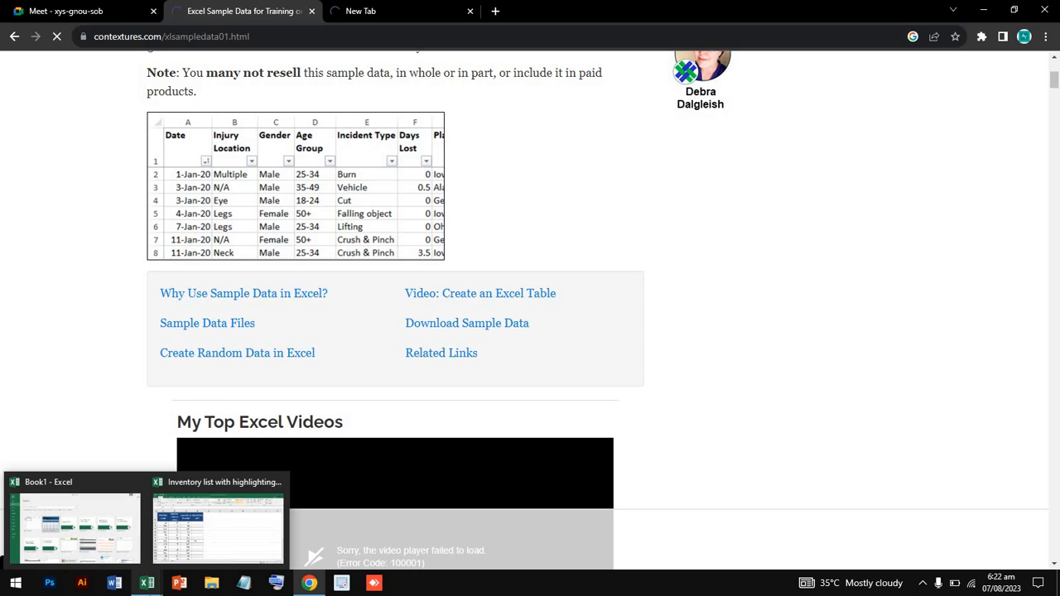
left_click(228, 521)
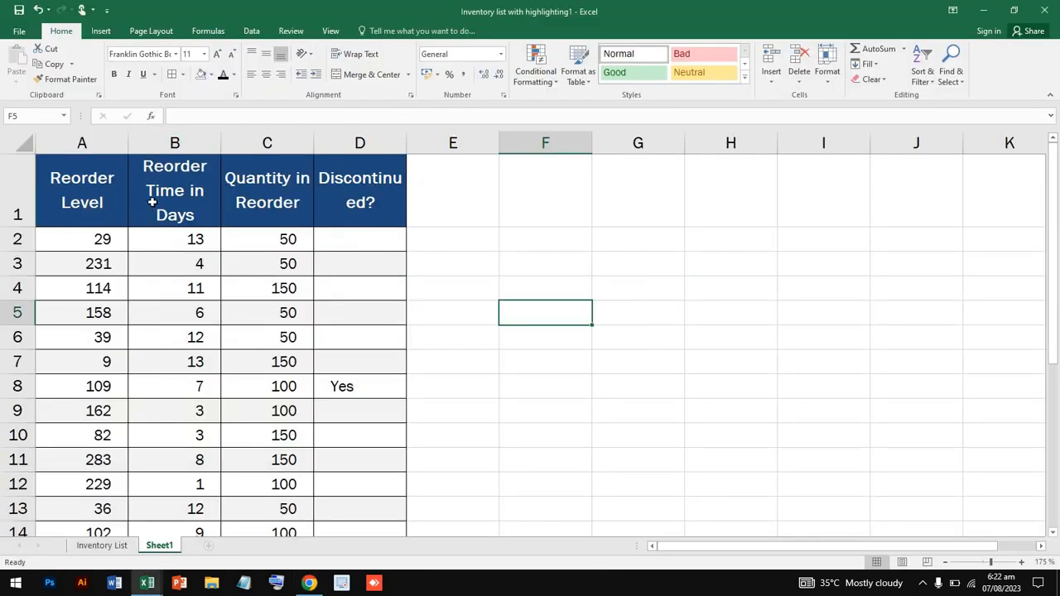
left_click(626, 223)
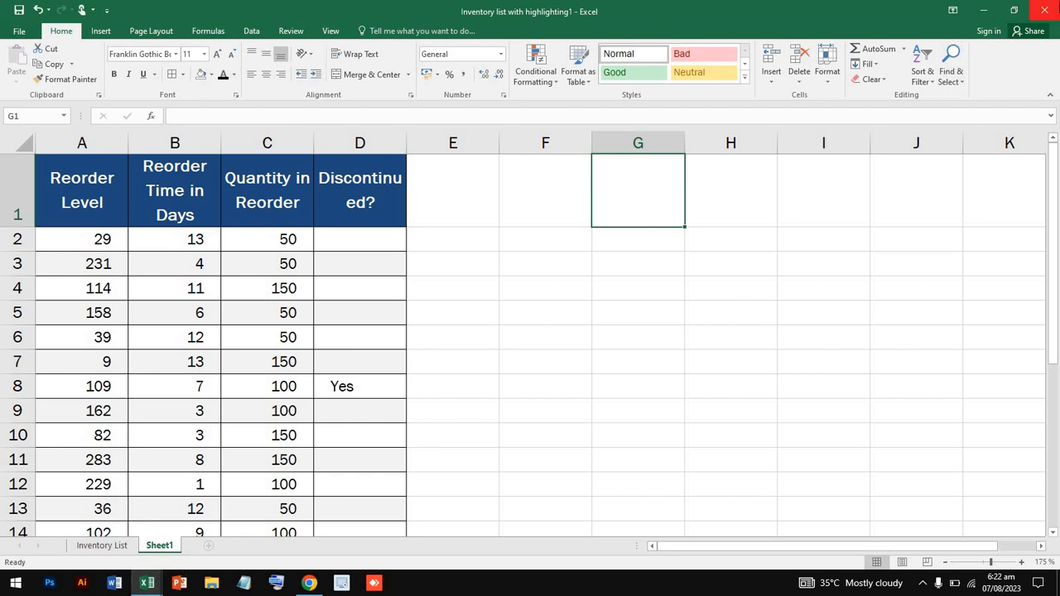
left_click(1043, 10)
left_click(524, 317)
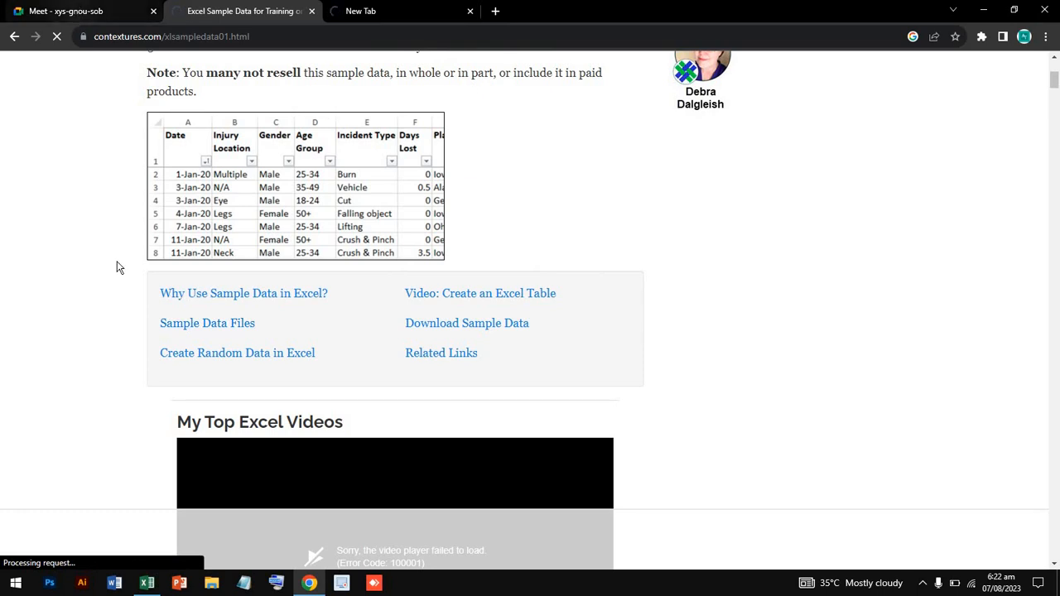
Create a new blank workbook in Excel and maximize its window
left_click(147, 583)
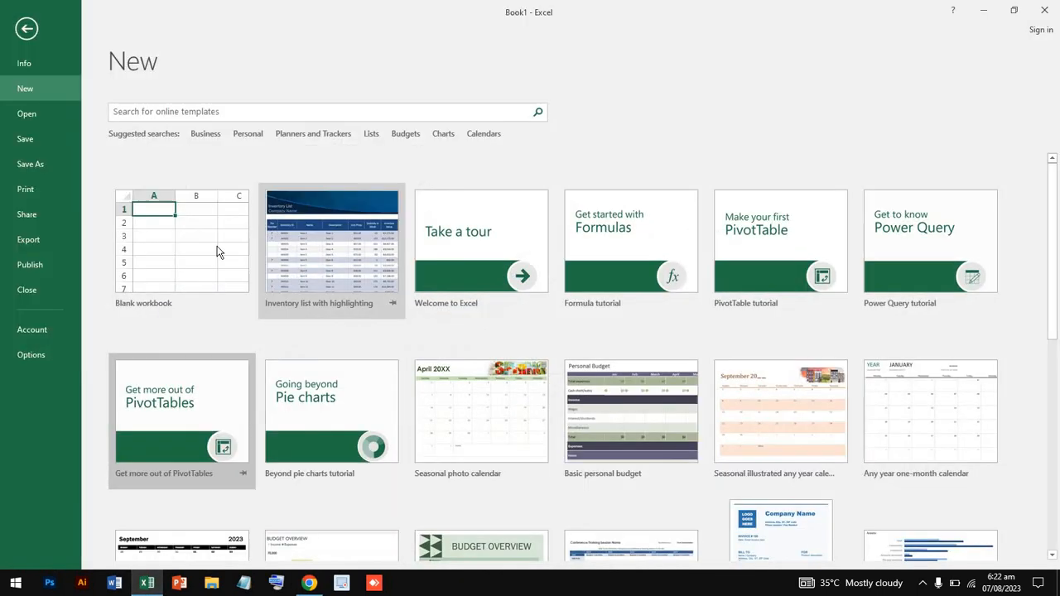
left_click(218, 246)
key("ctrl+n")
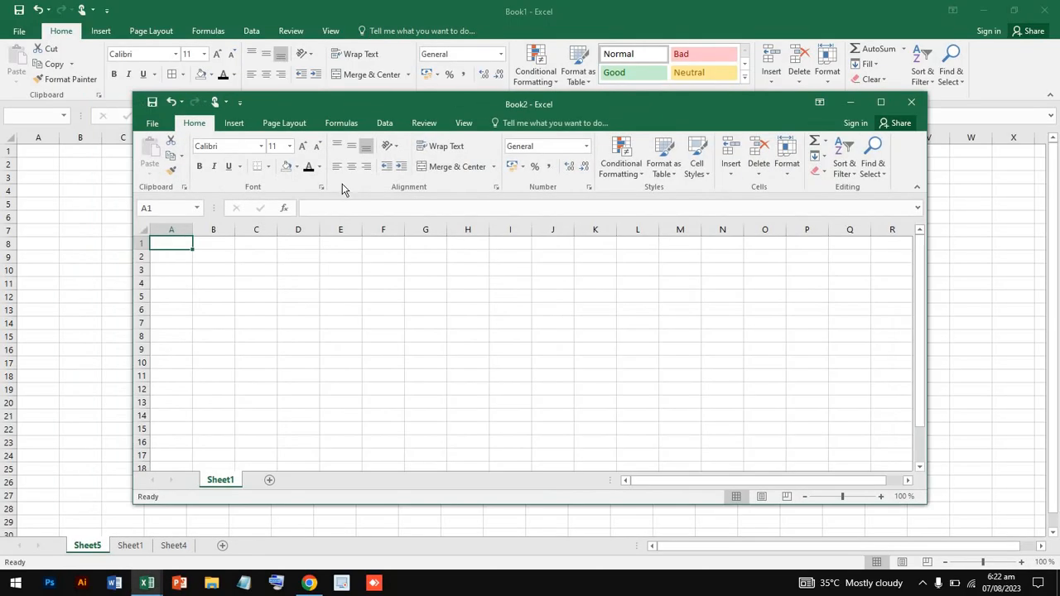
left_click(878, 103)
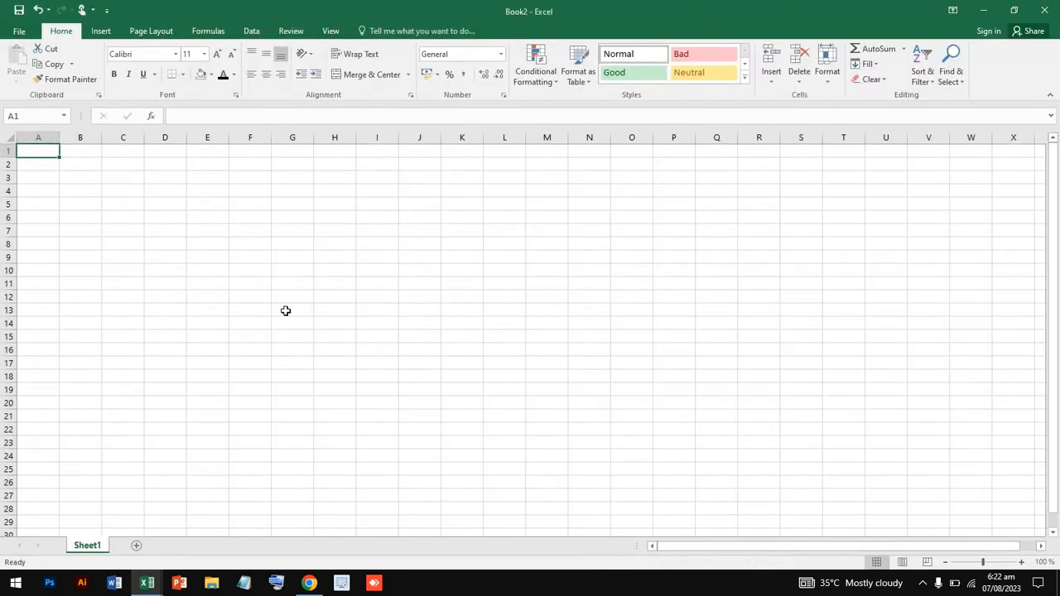